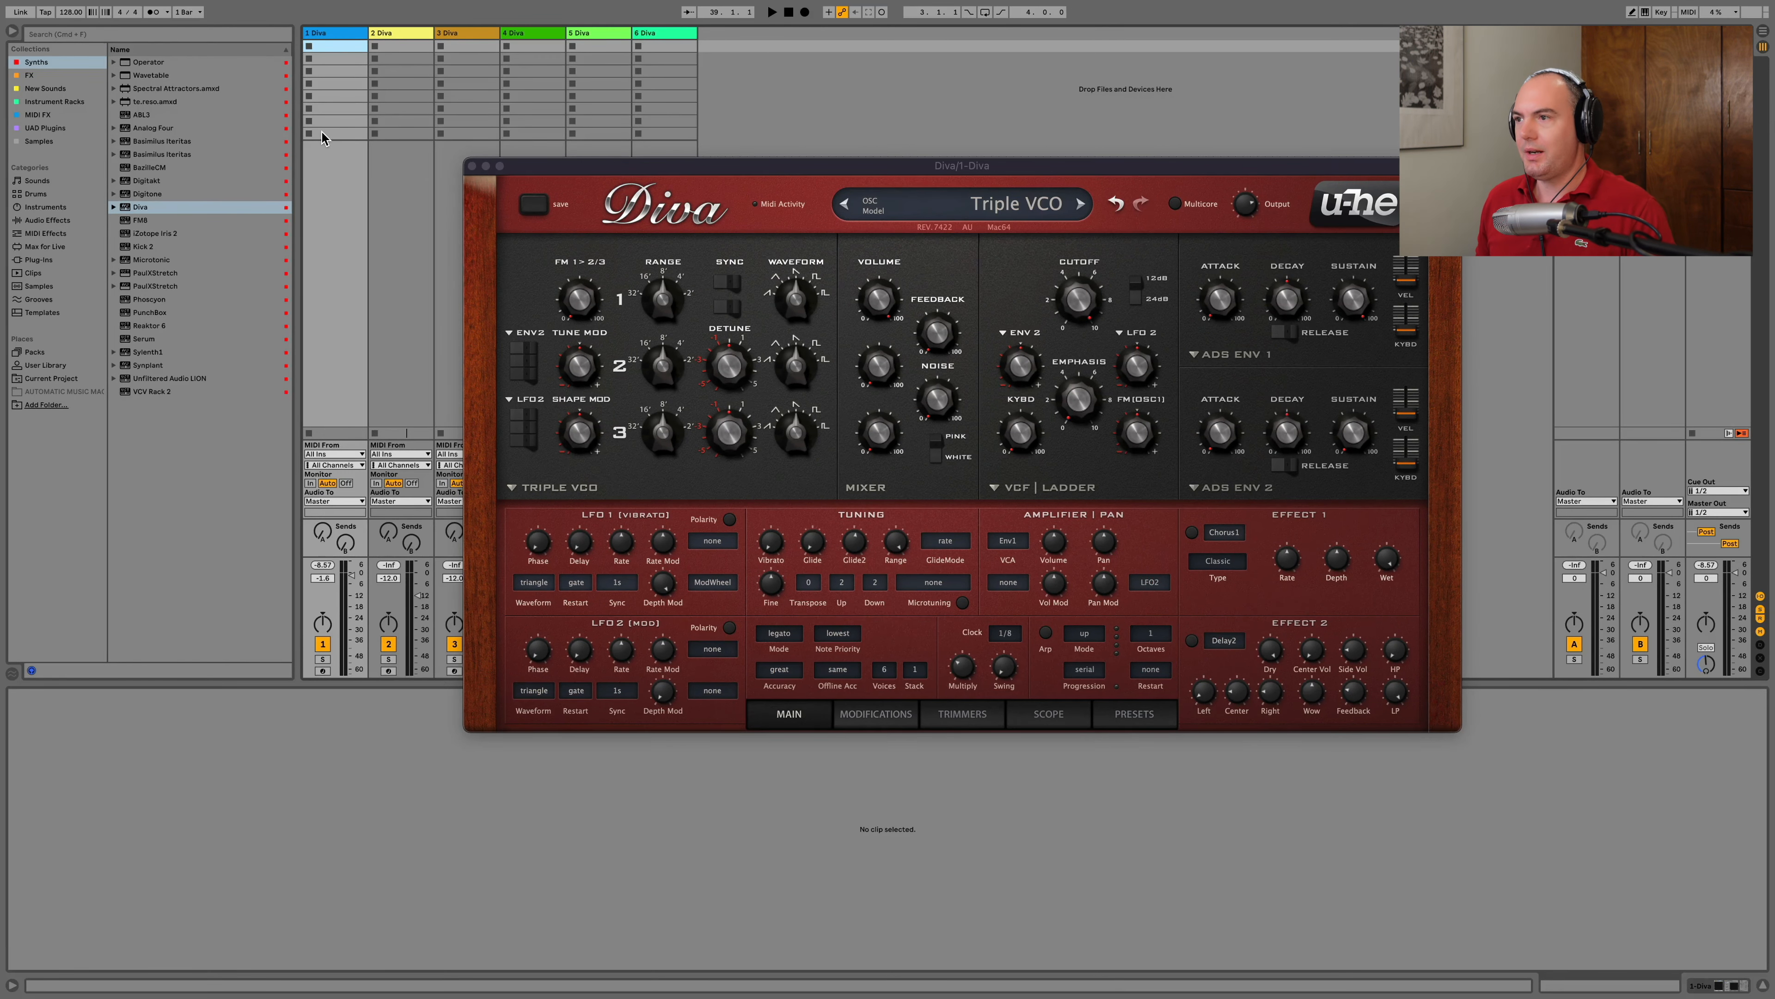
Load the INIT MS-Rev1 template preset in the first track's Diva and return to its main synth page
{"action": "left_click", "coordinate": [1118, 714]}
{"action": "left_click", "coordinate": [783, 390]}
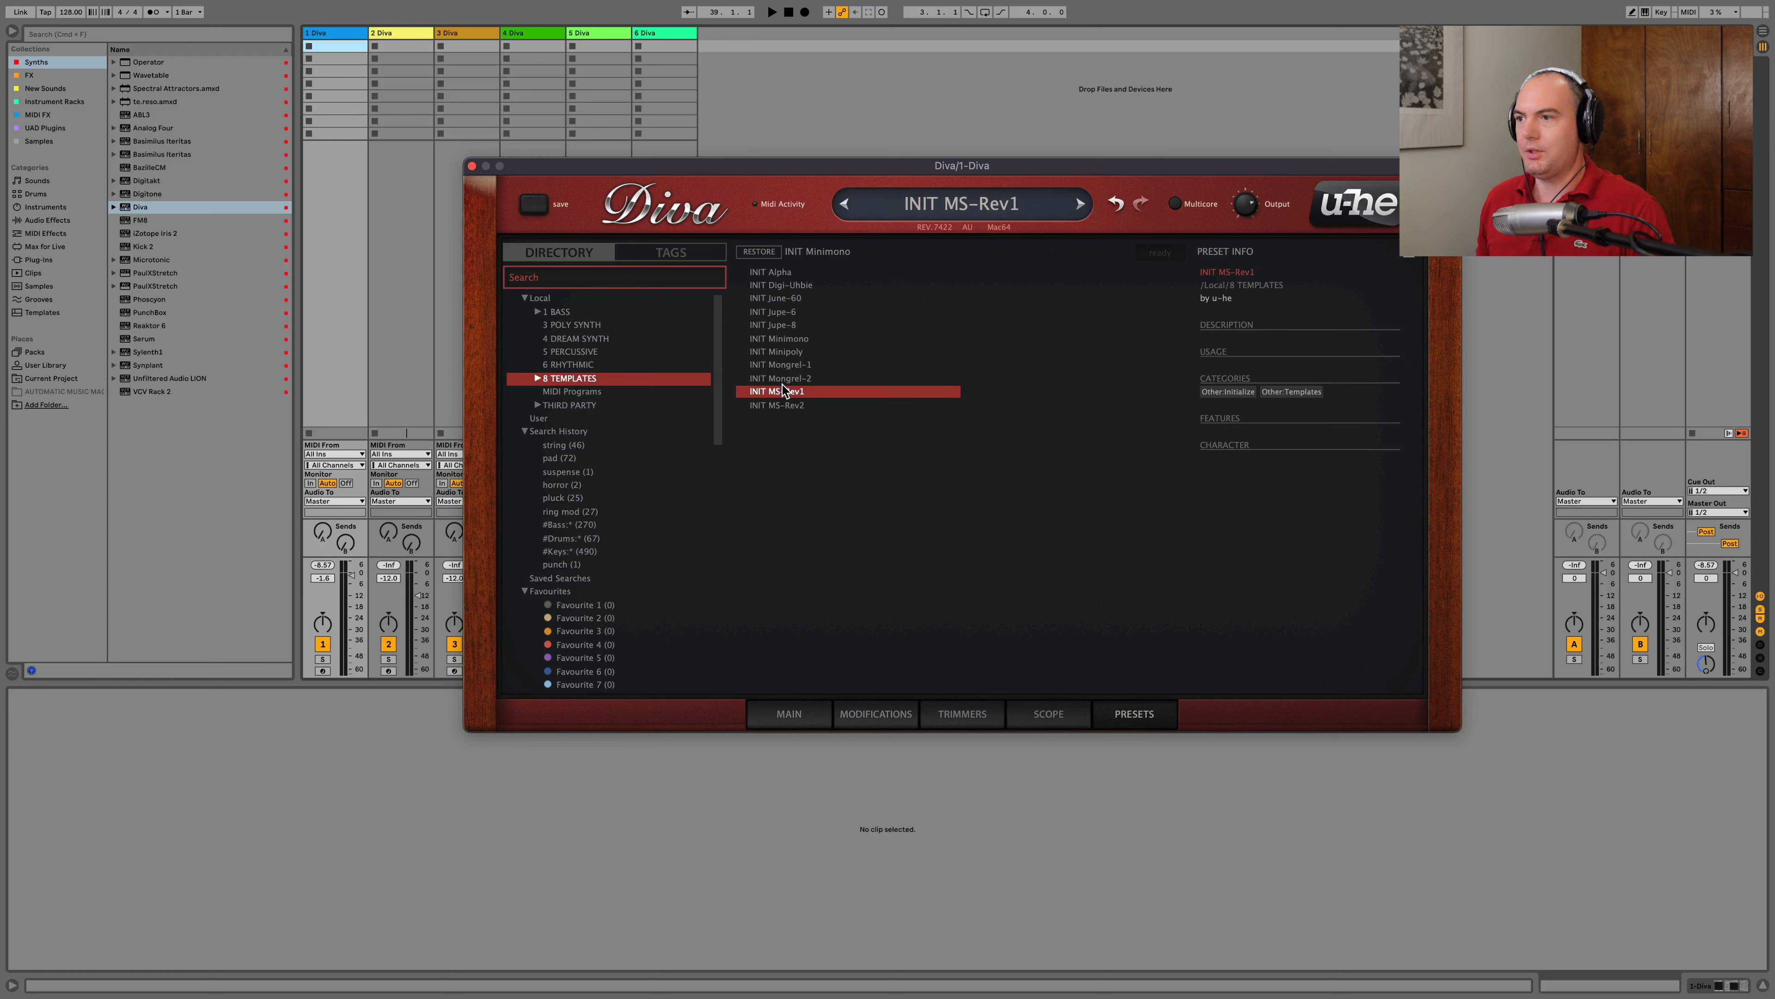
{"action": "left_click", "coordinate": [792, 712]}
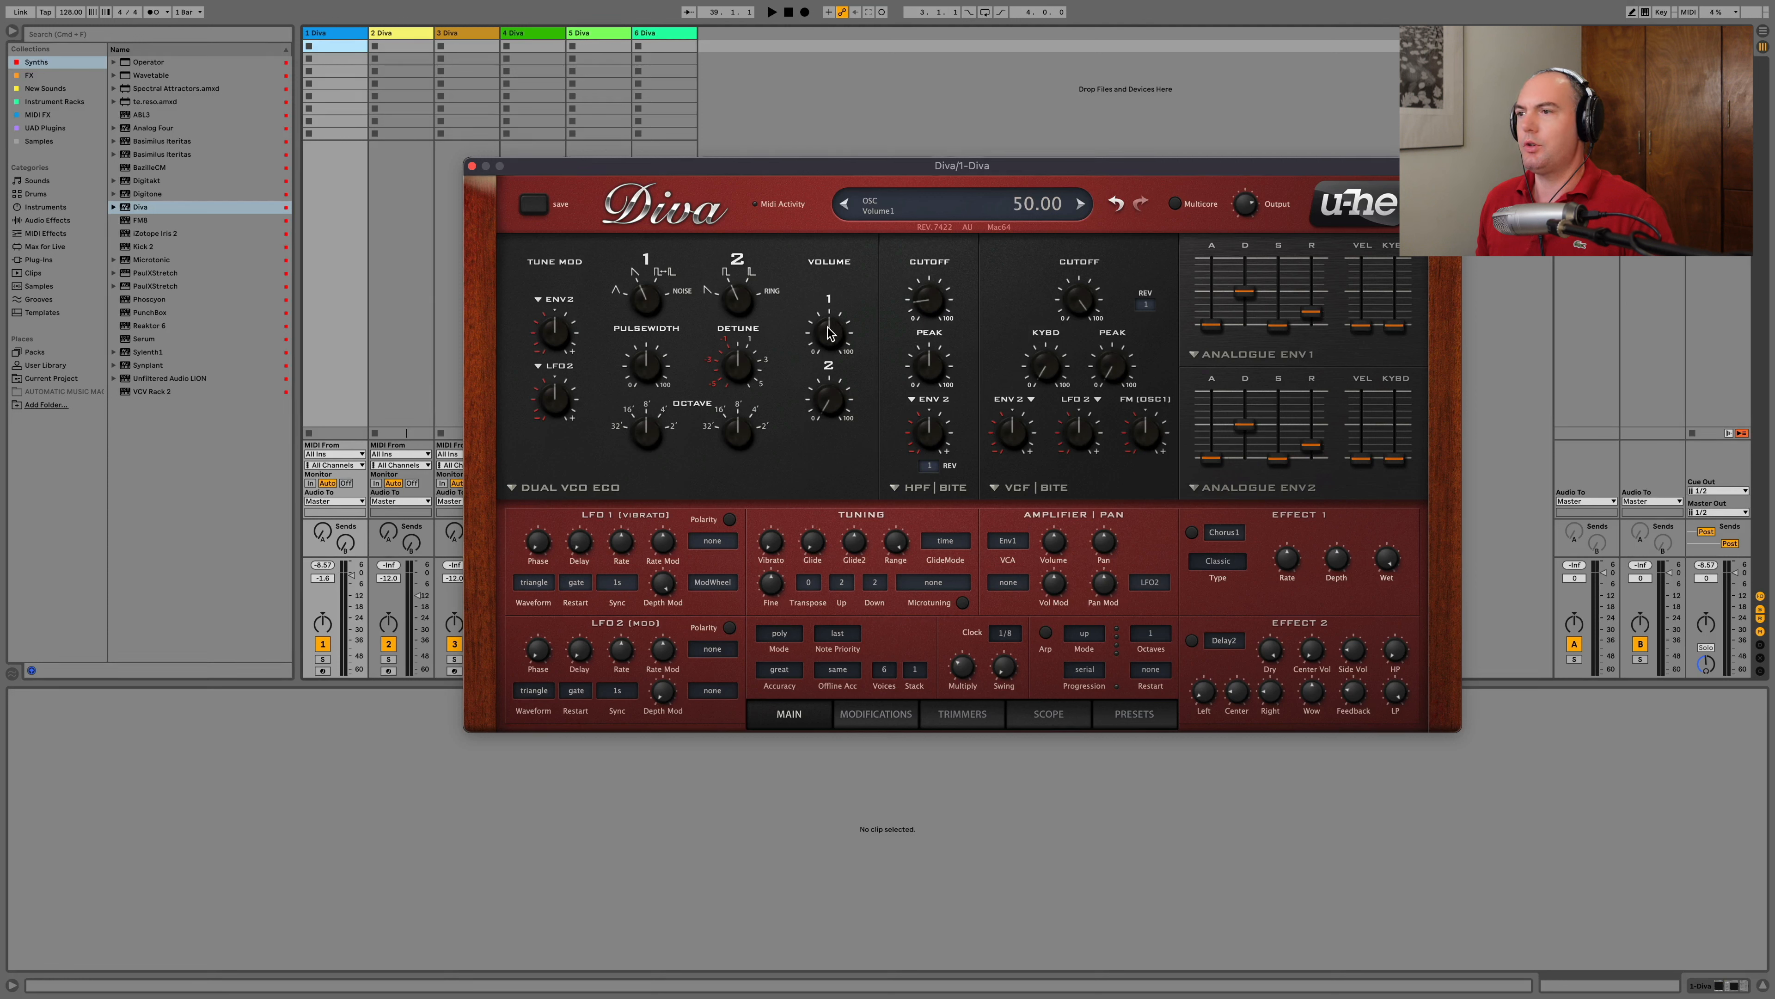
Turn down oscillator 1's volume, set the VCF peak to 100, and lower the VCF cutoff
{"action": "left_click_drag", "start_coordinate": [828, 327], "coordinate": [849, 455]}
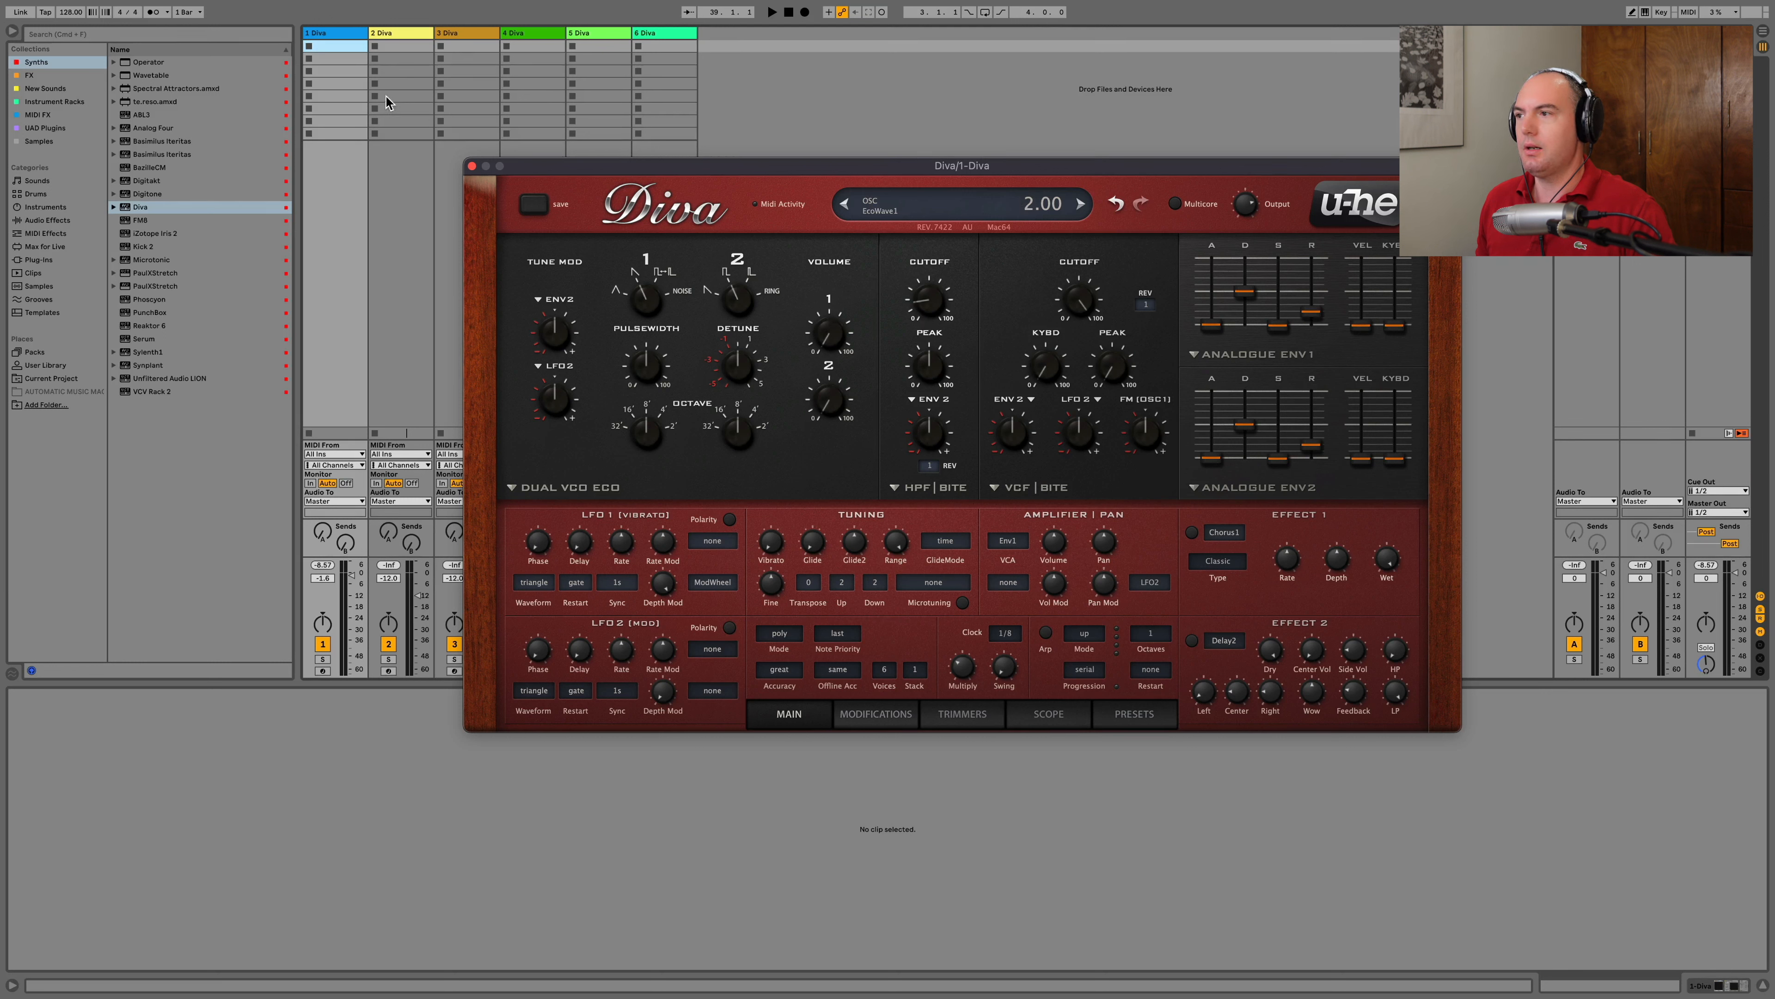
{"action": "left_click_drag", "start_coordinate": [1115, 375], "coordinate": [1116, 249]}
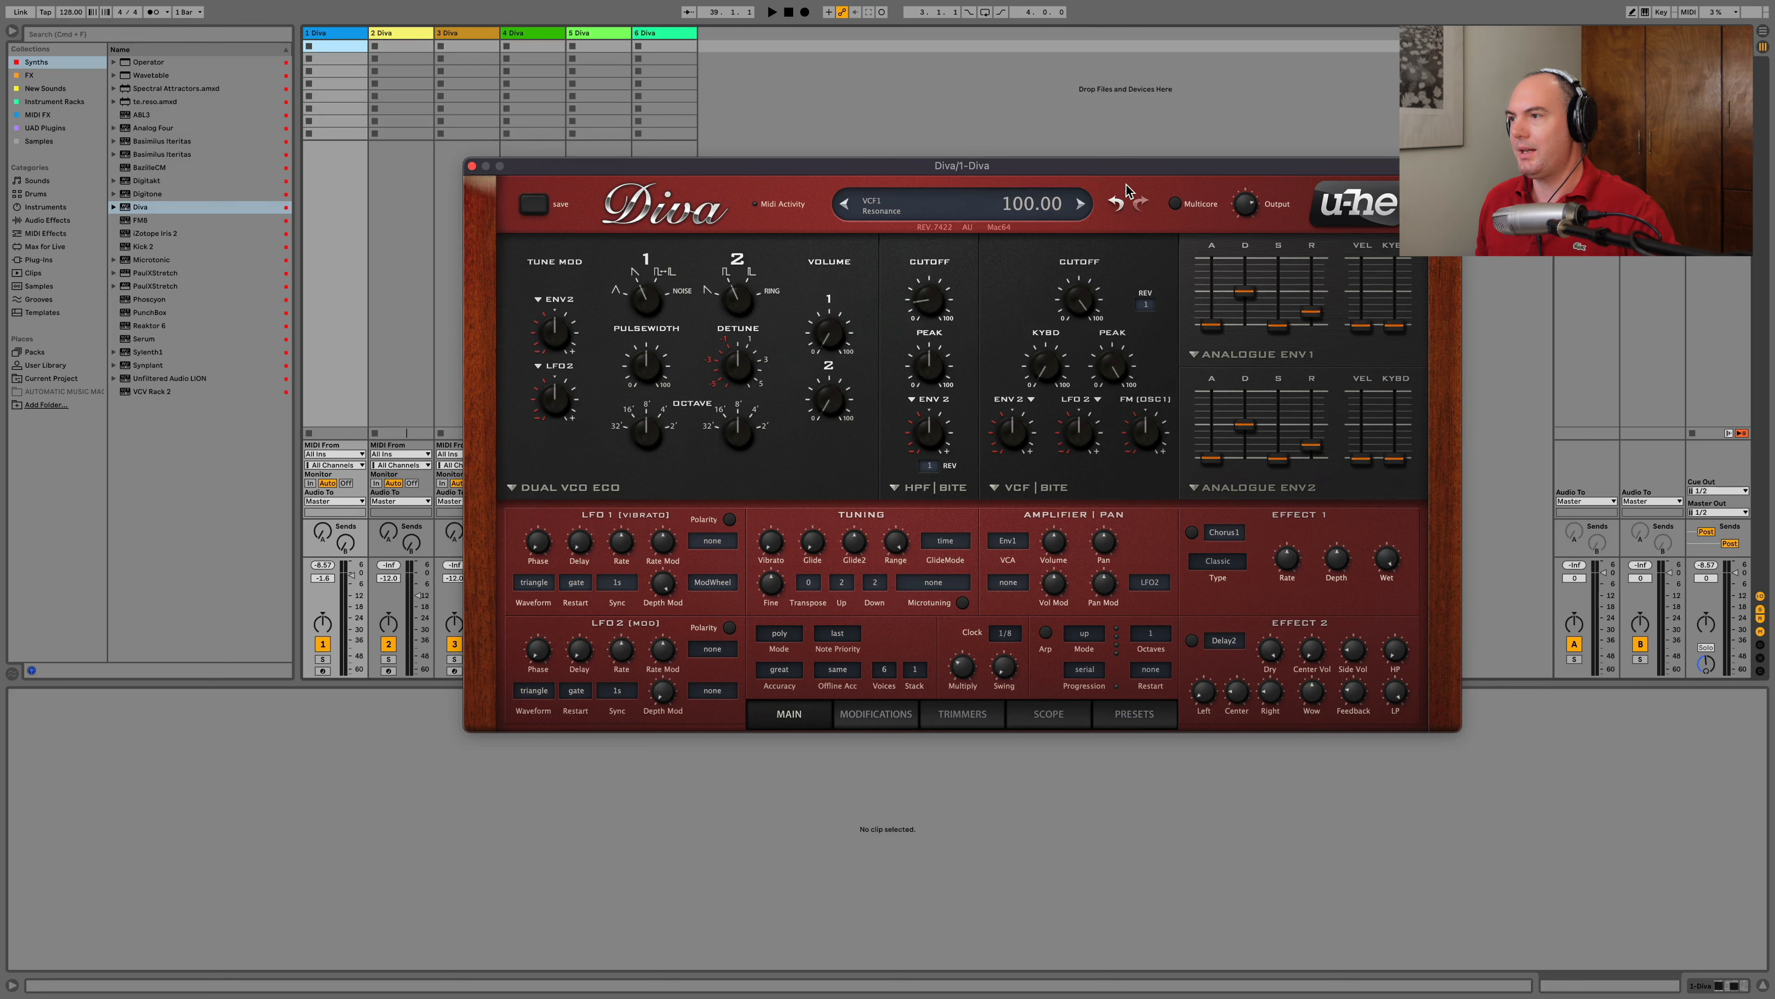
{"action": "left_click_drag", "start_coordinate": [1087, 365], "coordinate": [1087, 413]}
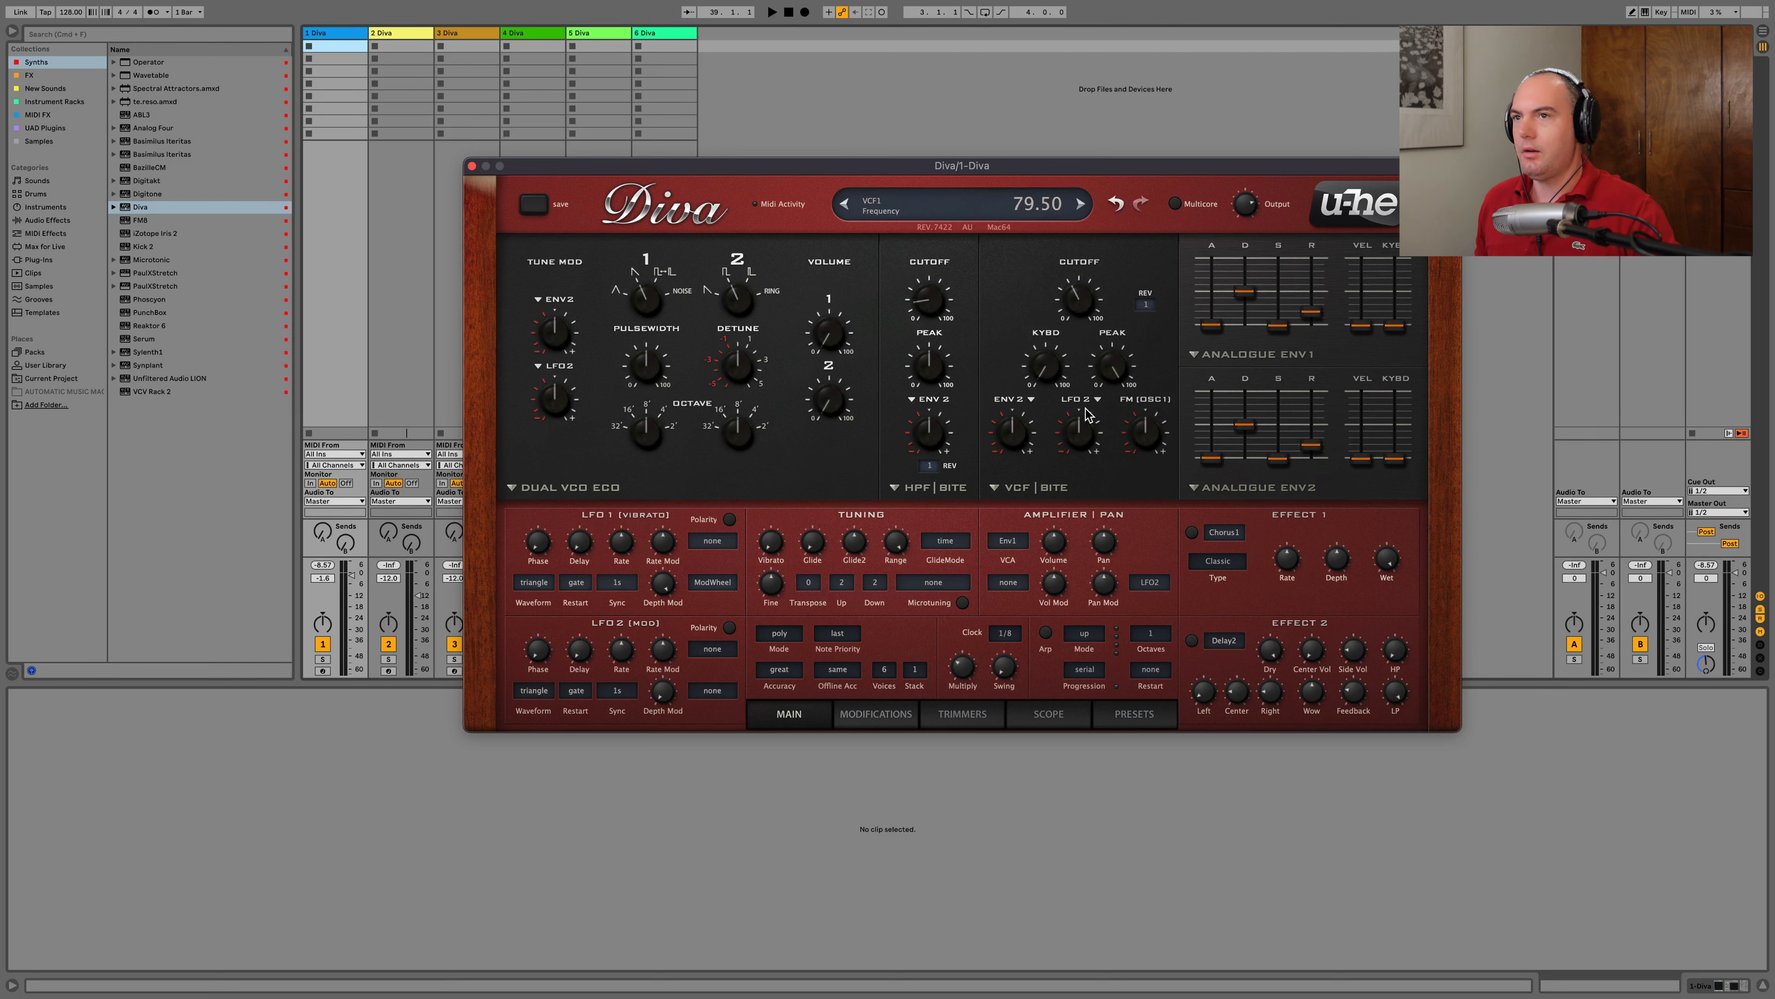
Create a one-bar MIDI clip in the first Diva track's first slot with a C3 note on each of the four beats
{"action": "double_click", "coordinate": [337, 48]}
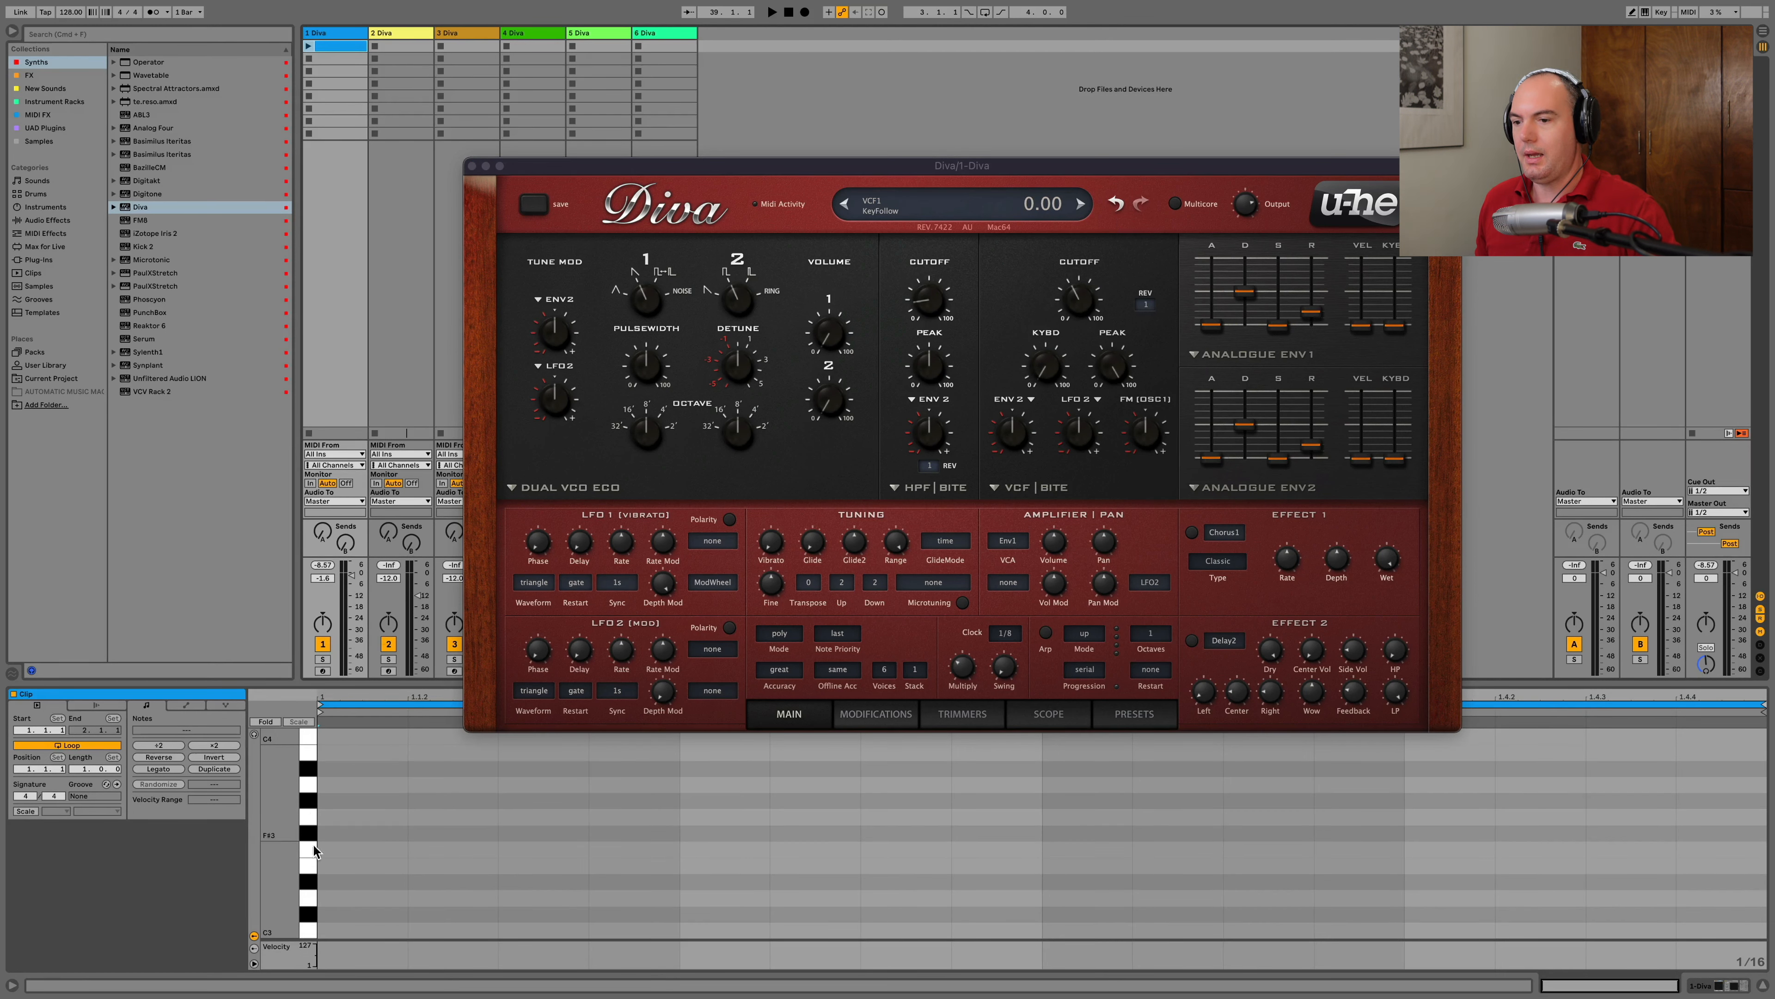
{"action": "double_click", "coordinate": [358, 936]}
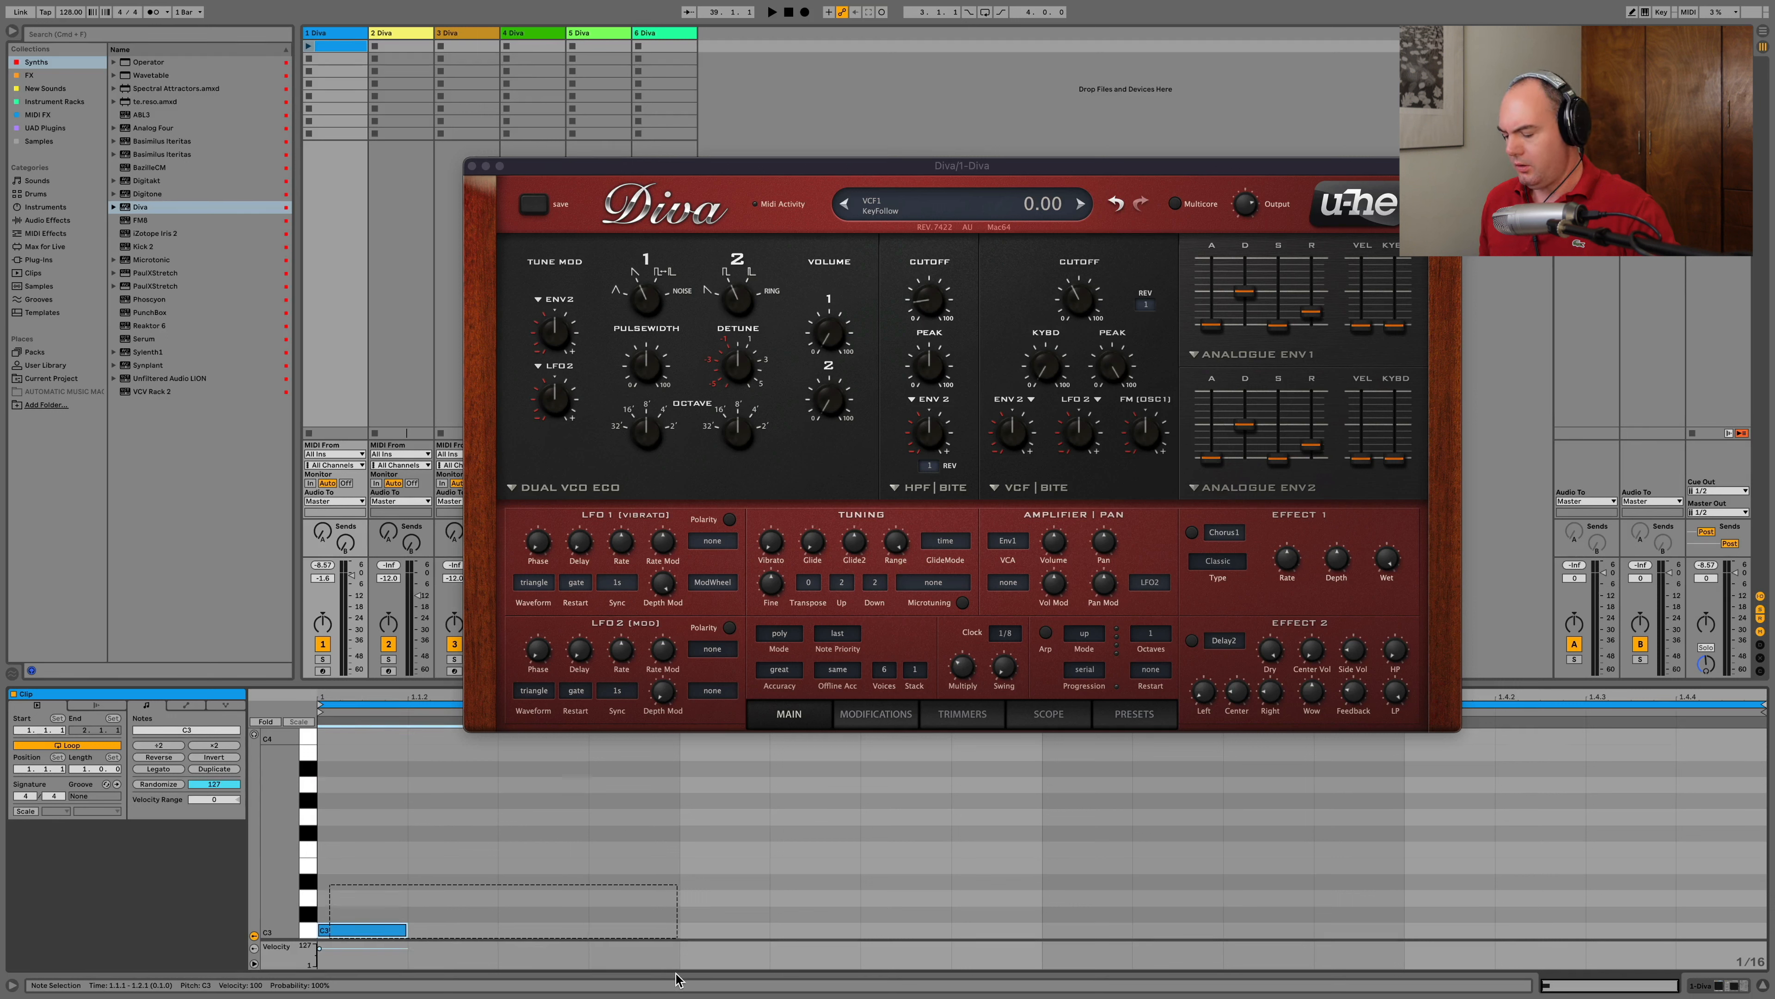
{"action": "key", "text": "super+d"}
{"action": "key", "text": "super+d"}
{"action": "key", "text": "super+d"}
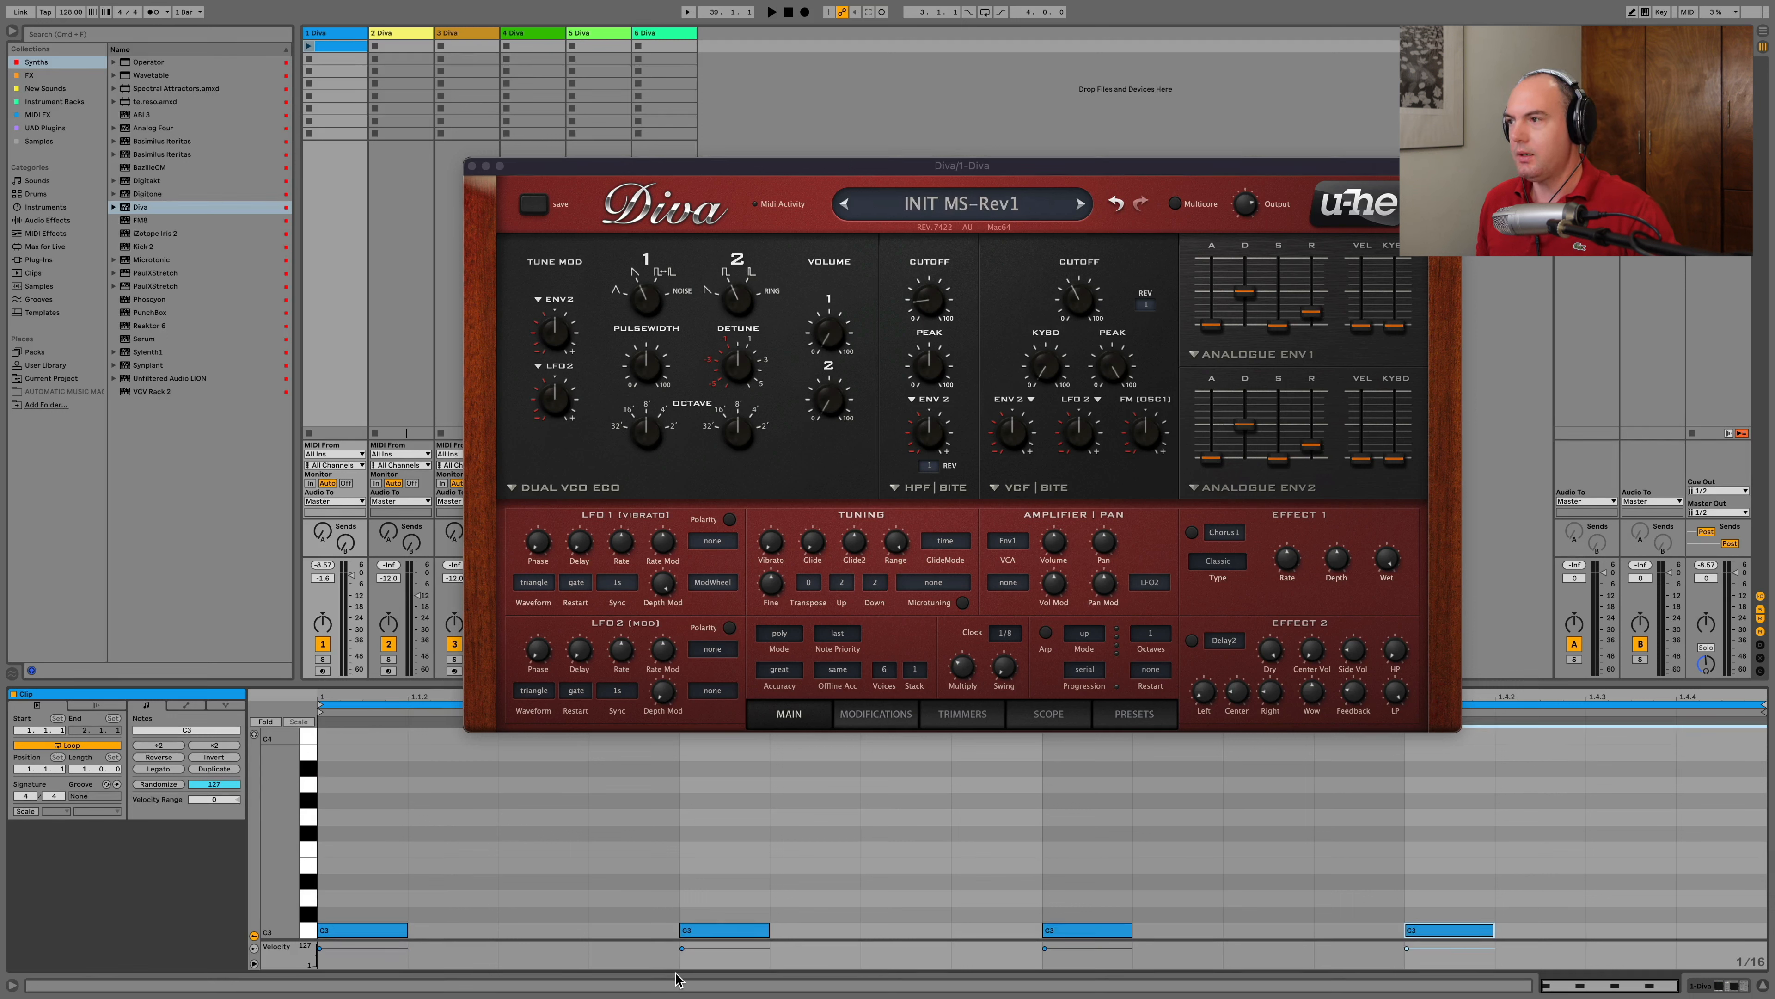
Play the kick clip and lower Diva's VCF cutoff
{"action": "key", "text": "space"}
{"action": "left_click", "coordinate": [308, 47]}
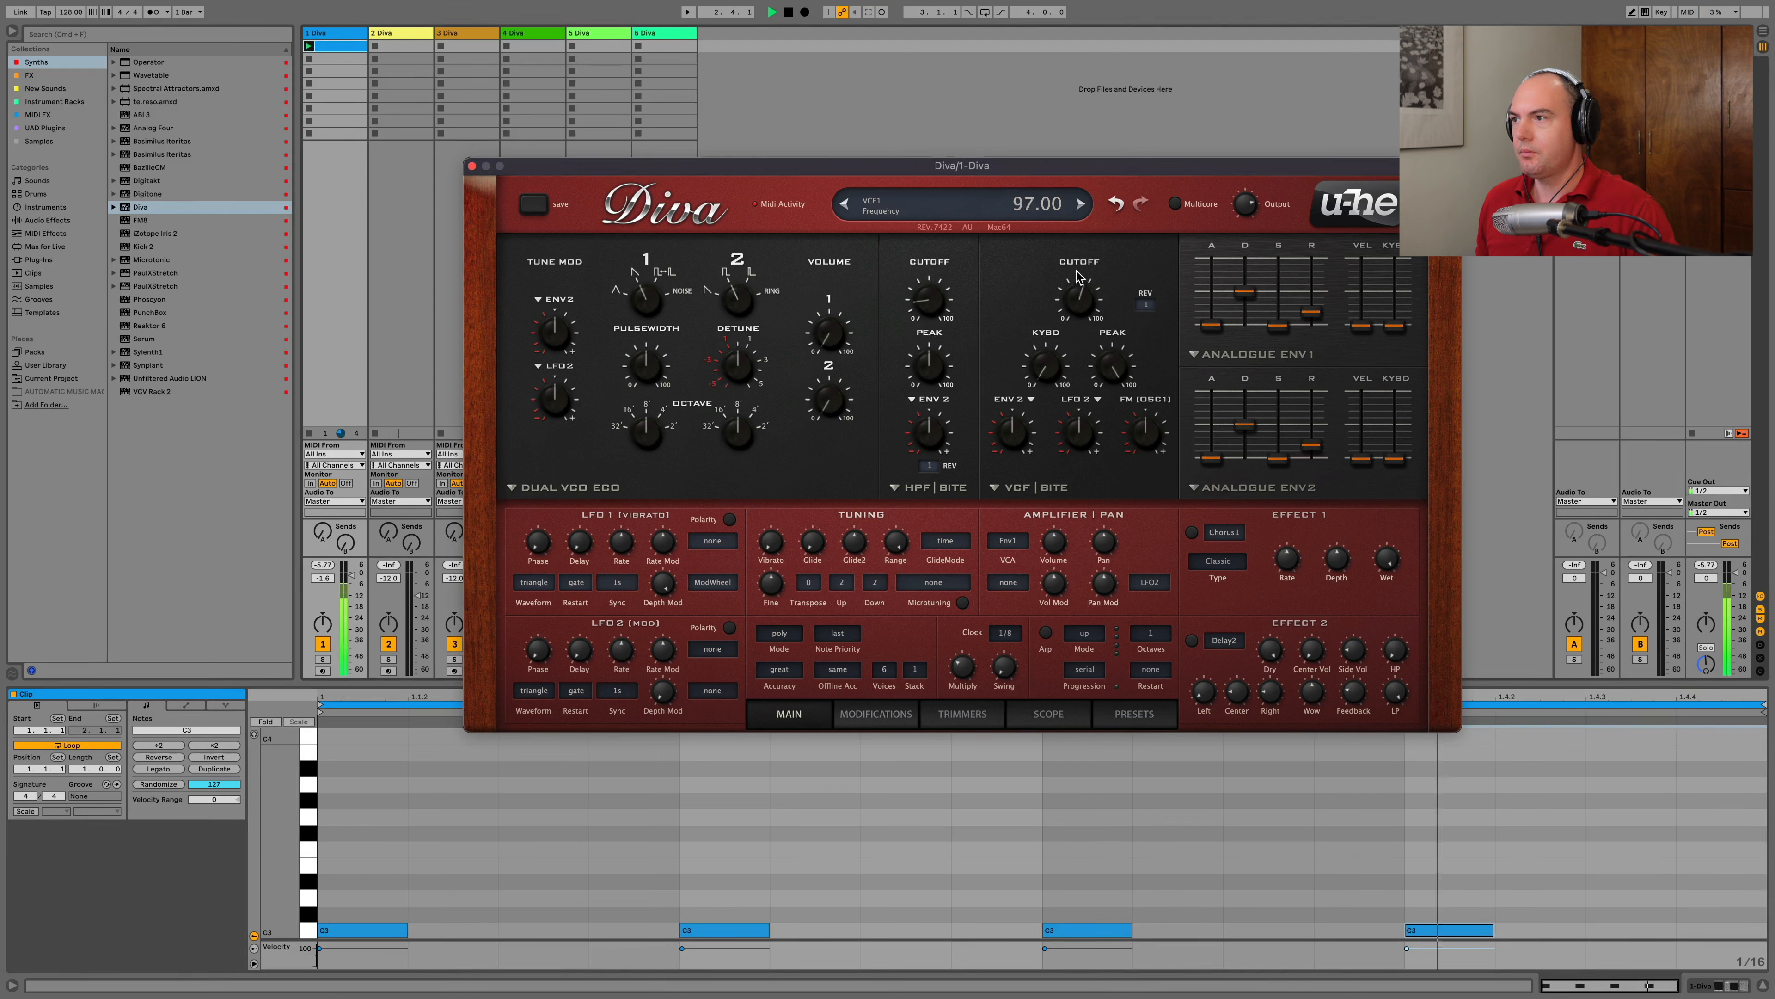
{"action": "left_click_drag", "start_coordinate": [1077, 278], "coordinate": [1084, 343]}
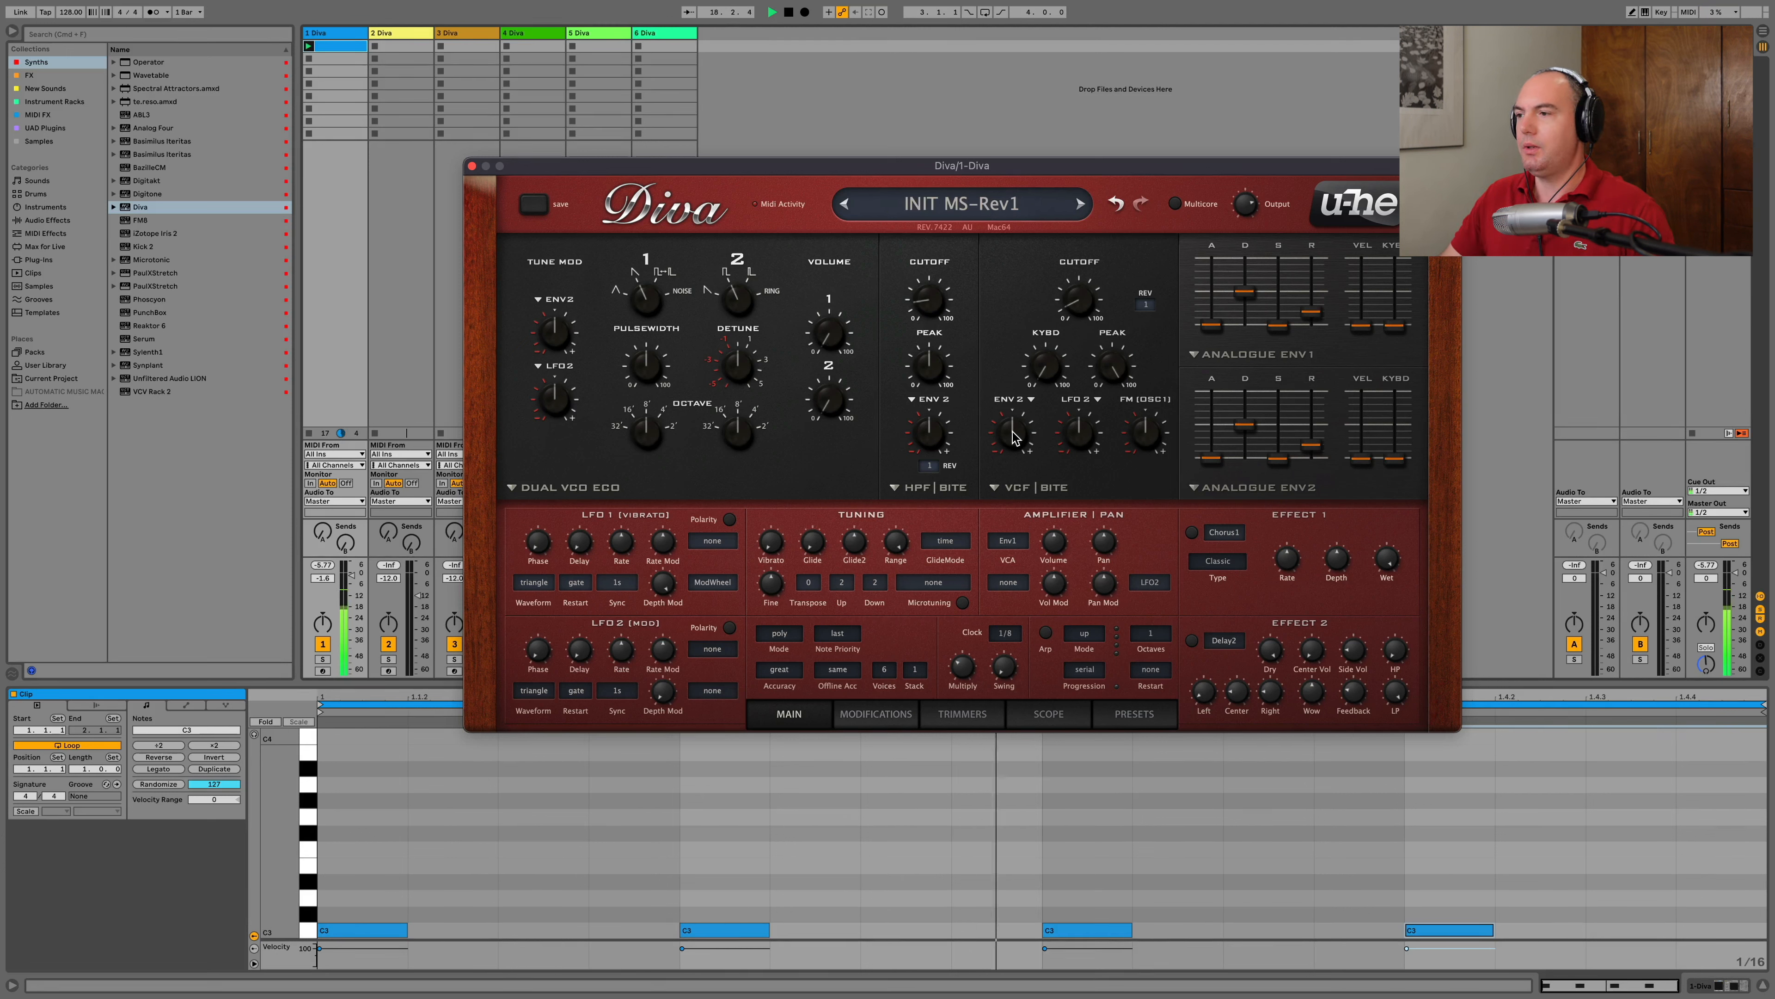
Set the VCF's ENV 2 depth to 88, shorten envelope 2's decay, and slightly lengthen envelope 1's release
{"action": "left_click_drag", "start_coordinate": [1012, 431], "coordinate": [1008, 411]}
{"action": "left_click_drag", "start_coordinate": [1243, 429], "coordinate": [1243, 451]}
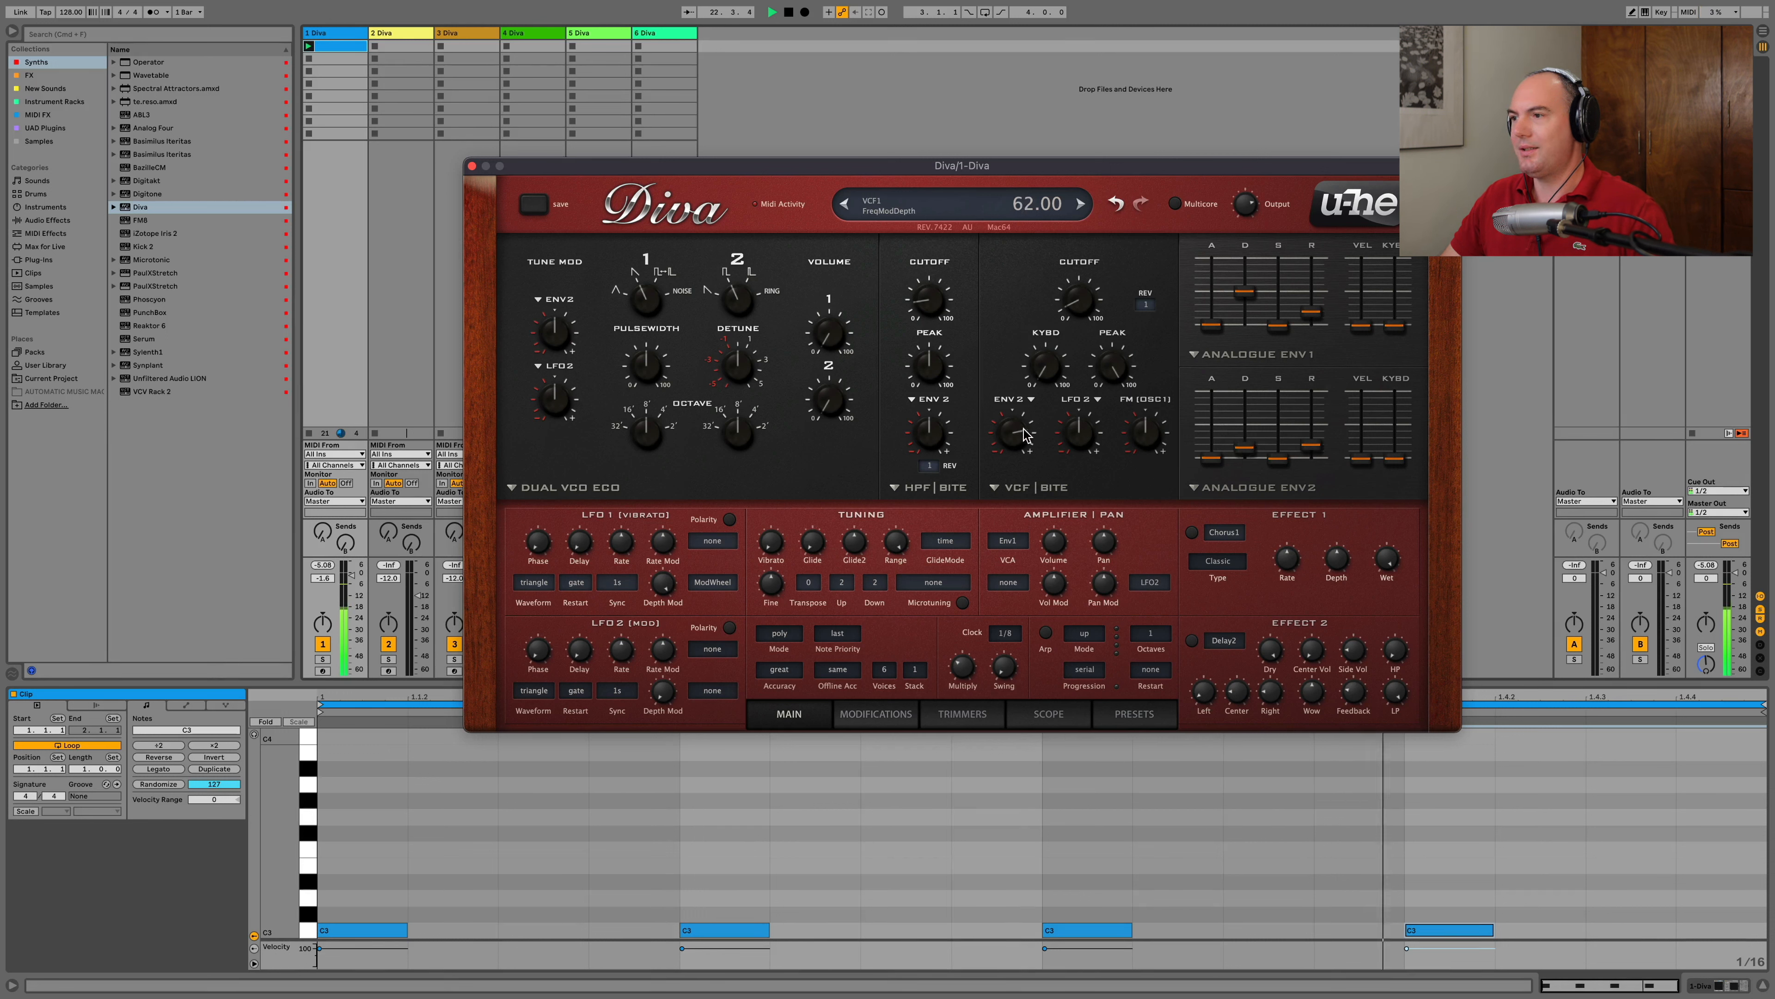
{"action": "mouse_move", "coordinate": [1024, 434]}
{"action": "left_mouse_down"}
{"action": "mouse_move", "coordinate": [1012, 423]}
{"action": "mouse_move", "coordinate": [1013, 441]}
{"action": "left_mouse_up"}
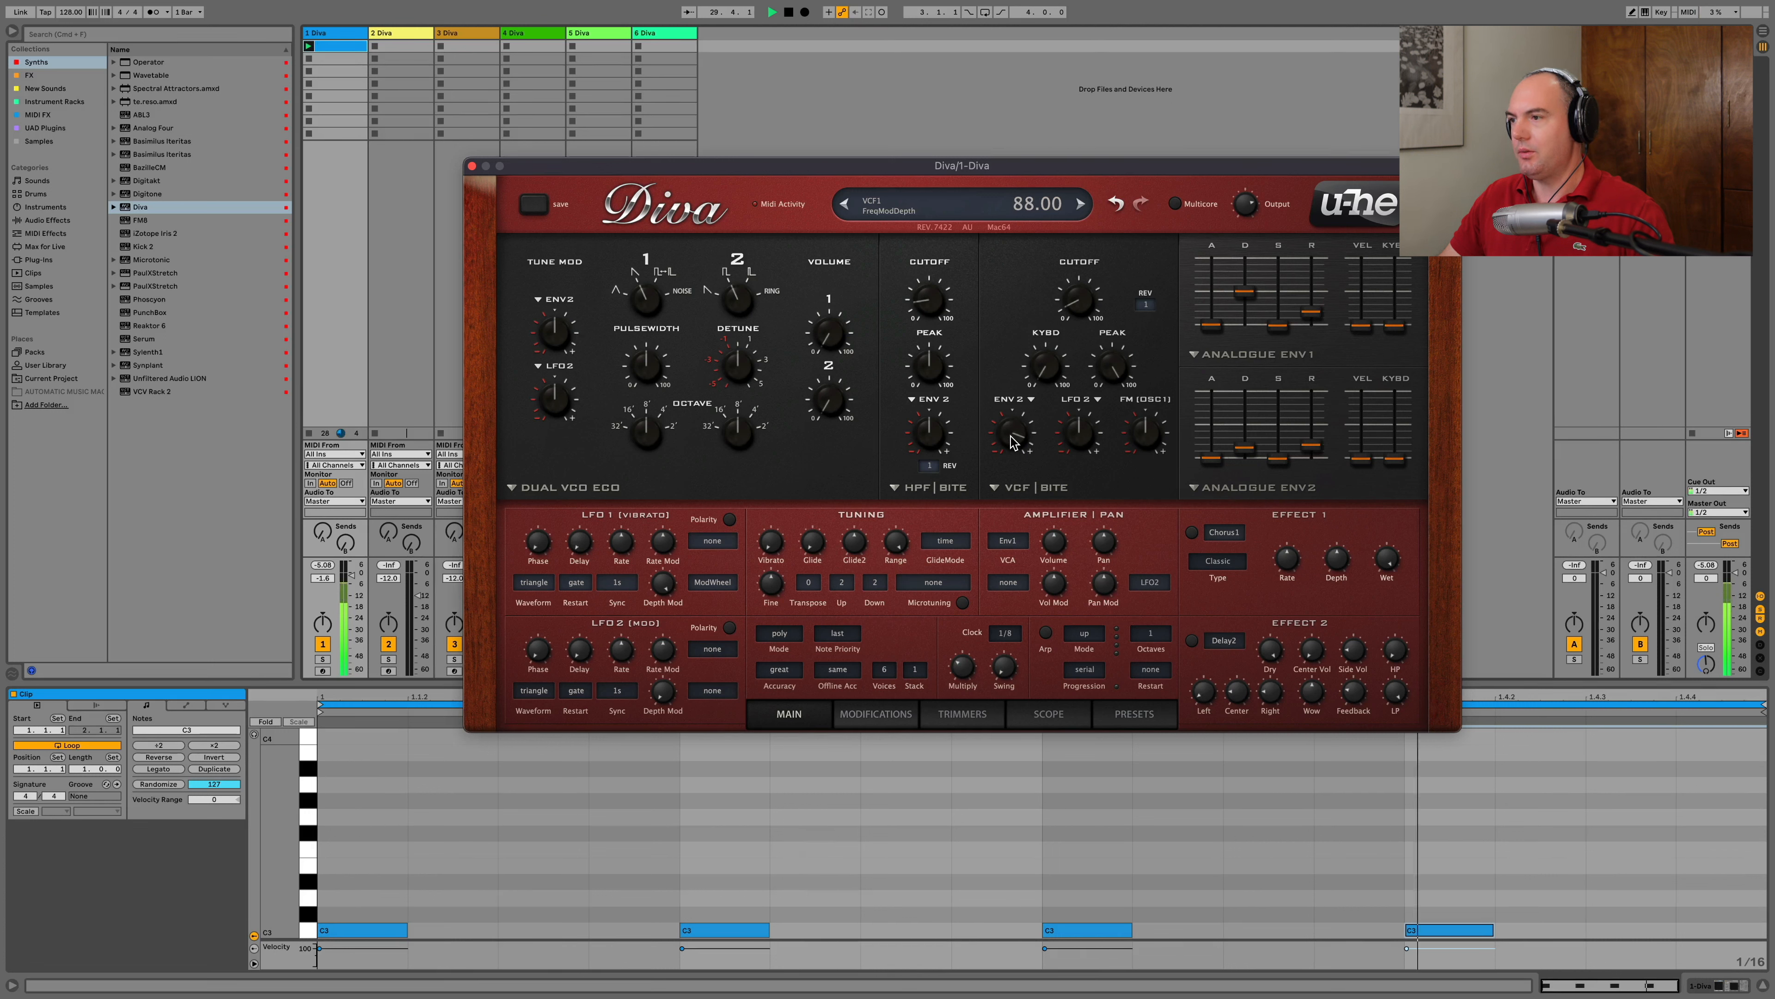
{"action": "left_click_drag", "start_coordinate": [1311, 312], "coordinate": [1314, 305]}
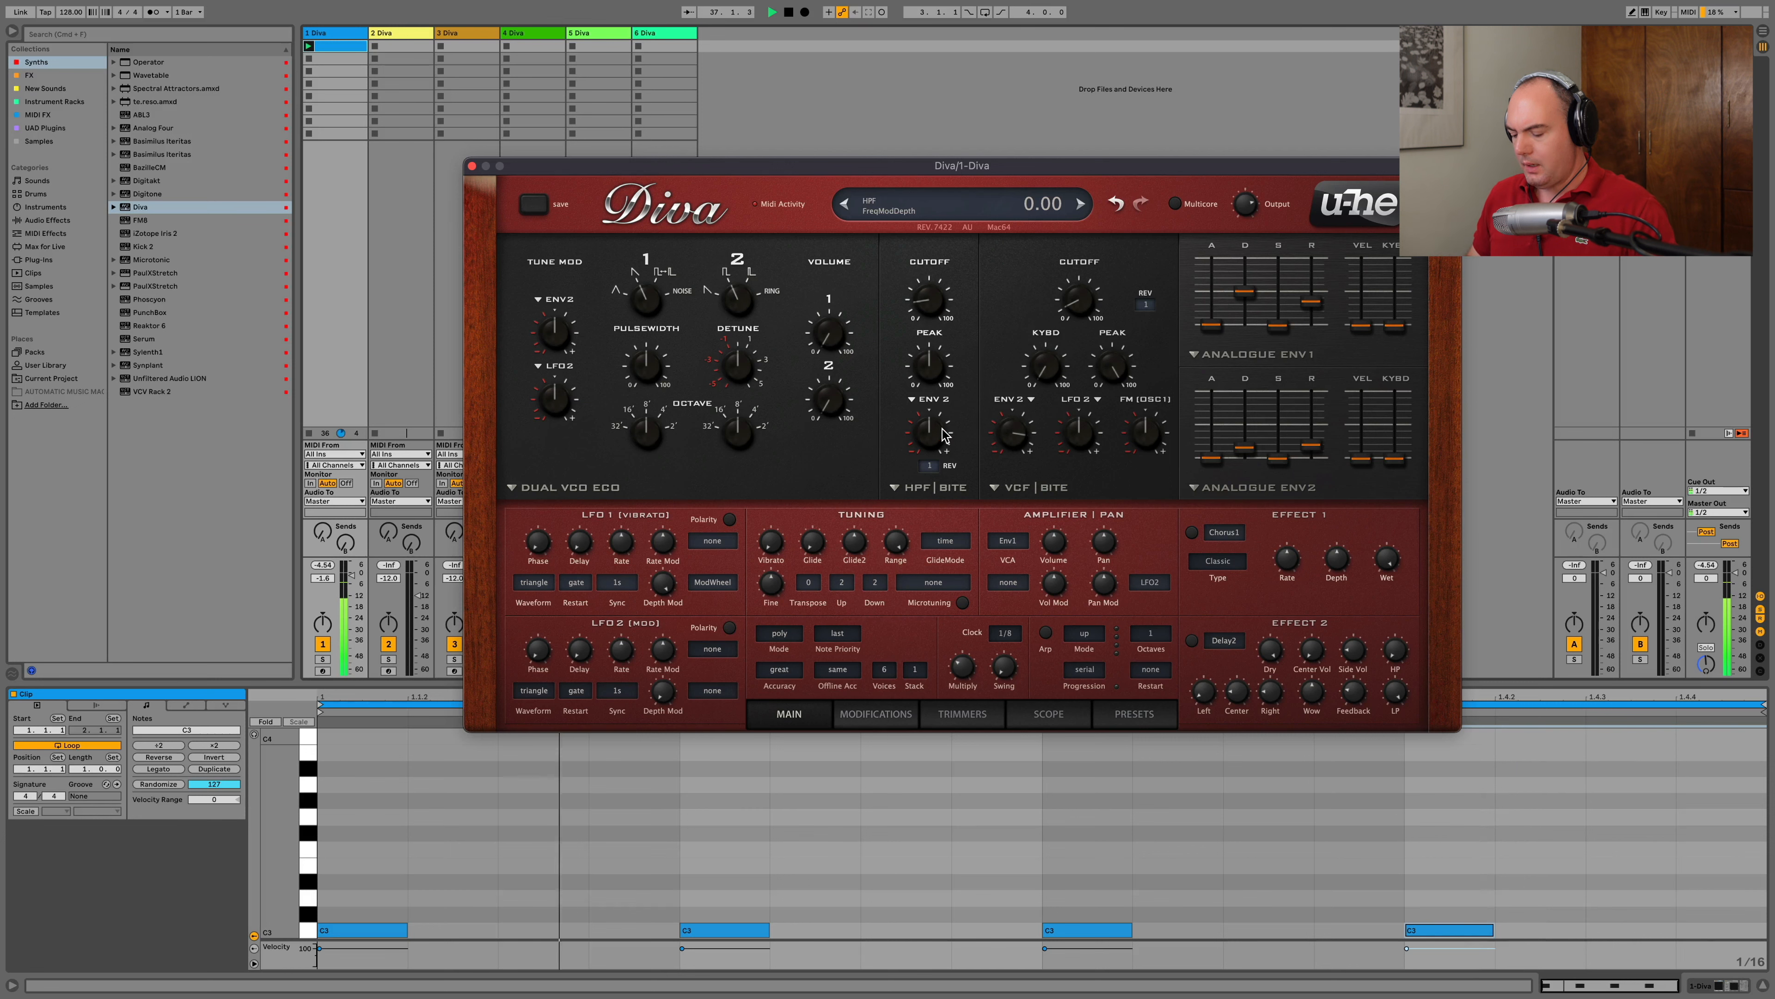
Add an audio track with Resampling as its input, arm it, and record the kick into its first slot
{"action": "key", "text": "super+t"}
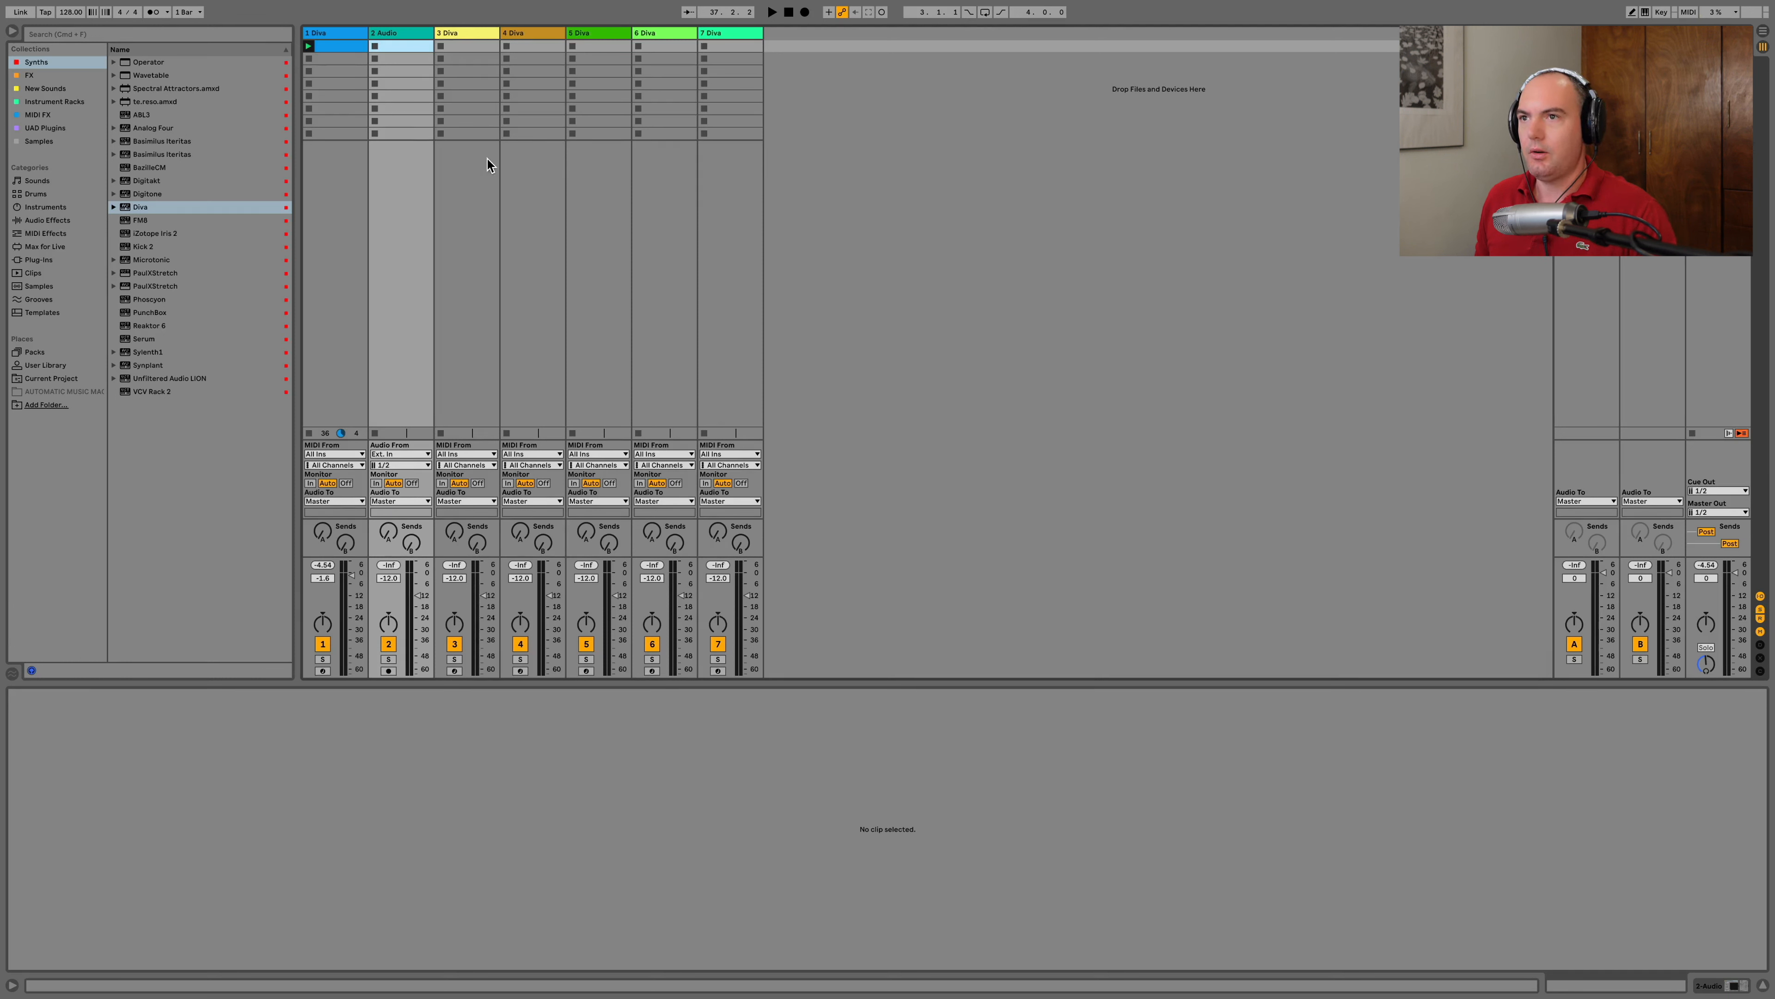
{"action": "left_click", "coordinate": [388, 671]}
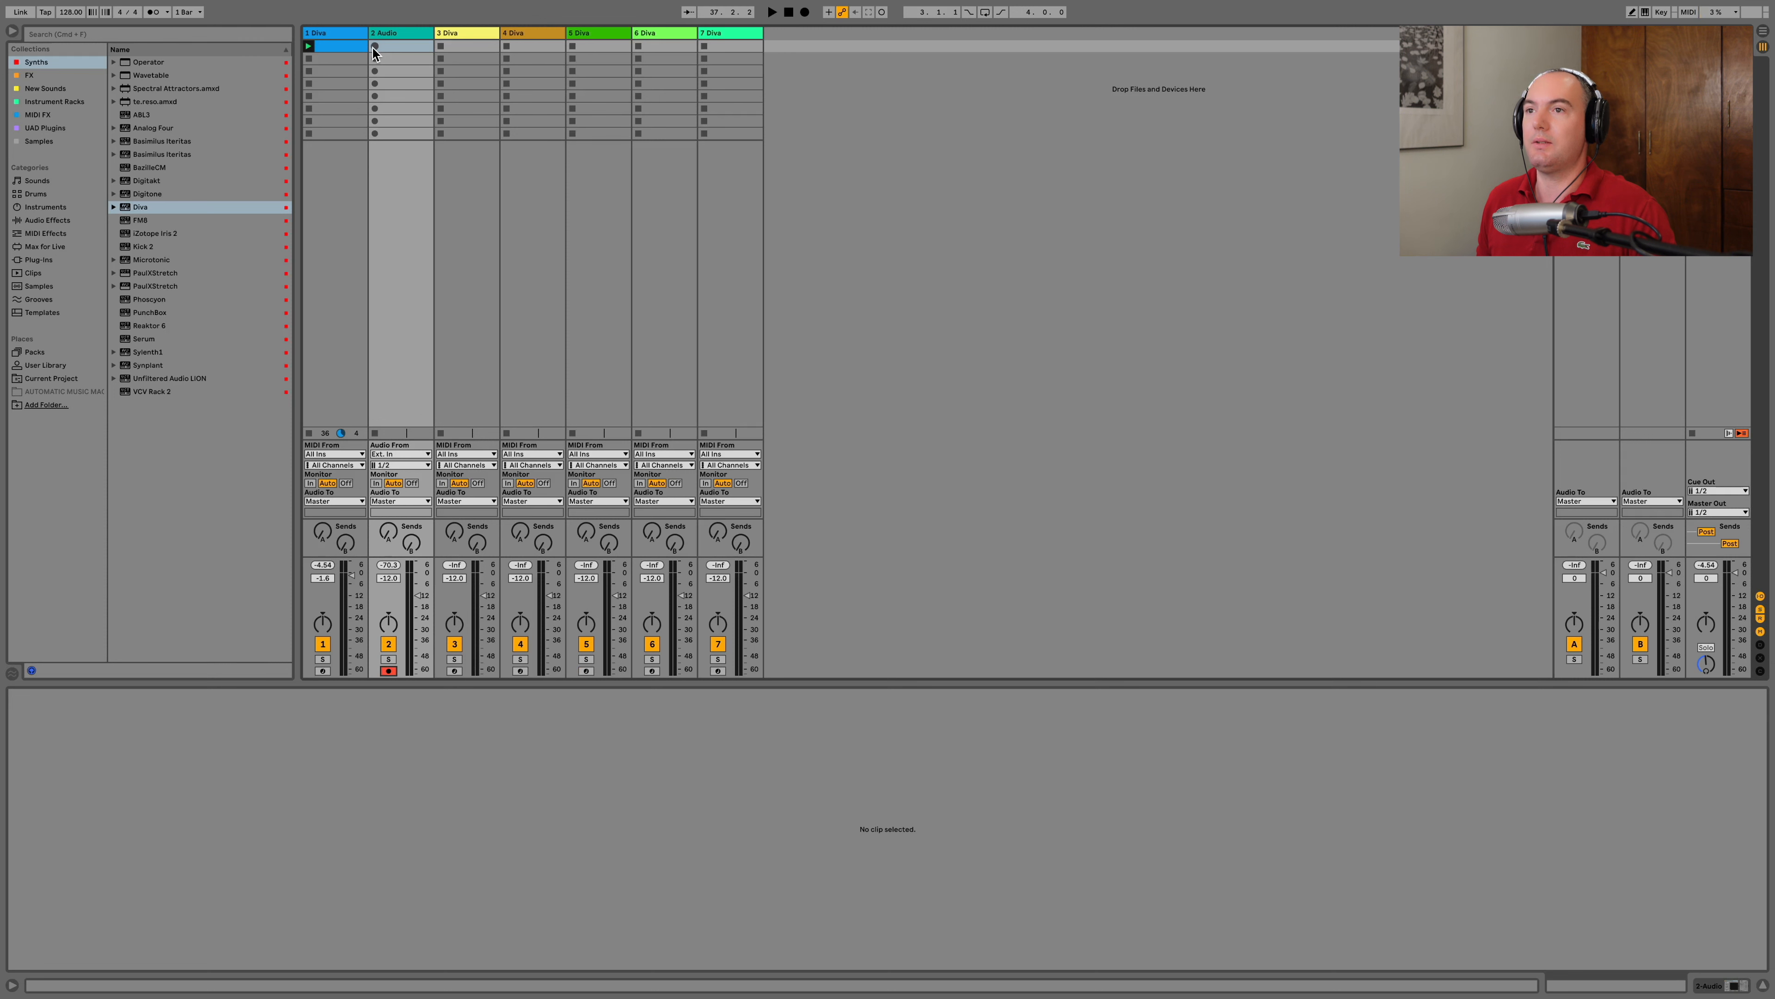
{"action": "left_click", "coordinate": [374, 47]}
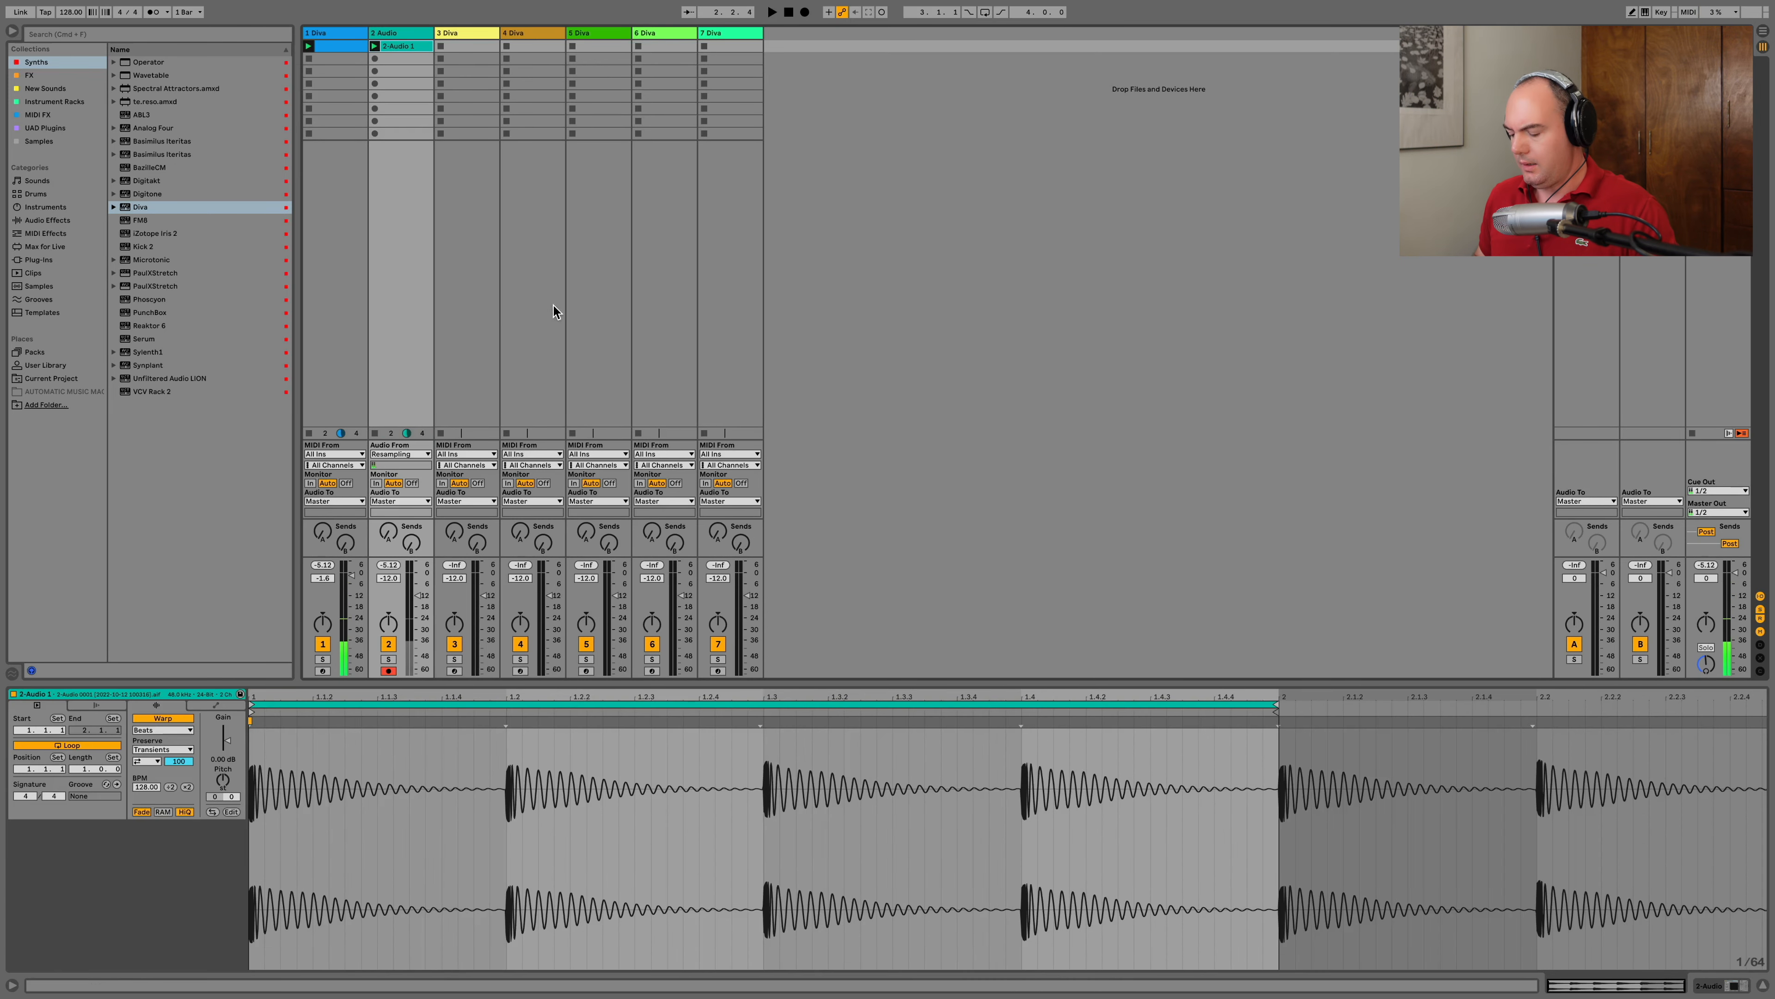
Add a MIDI track and load the recorded kick clip into it as a sampler instrument
{"action": "key", "text": "super+shift+t"}
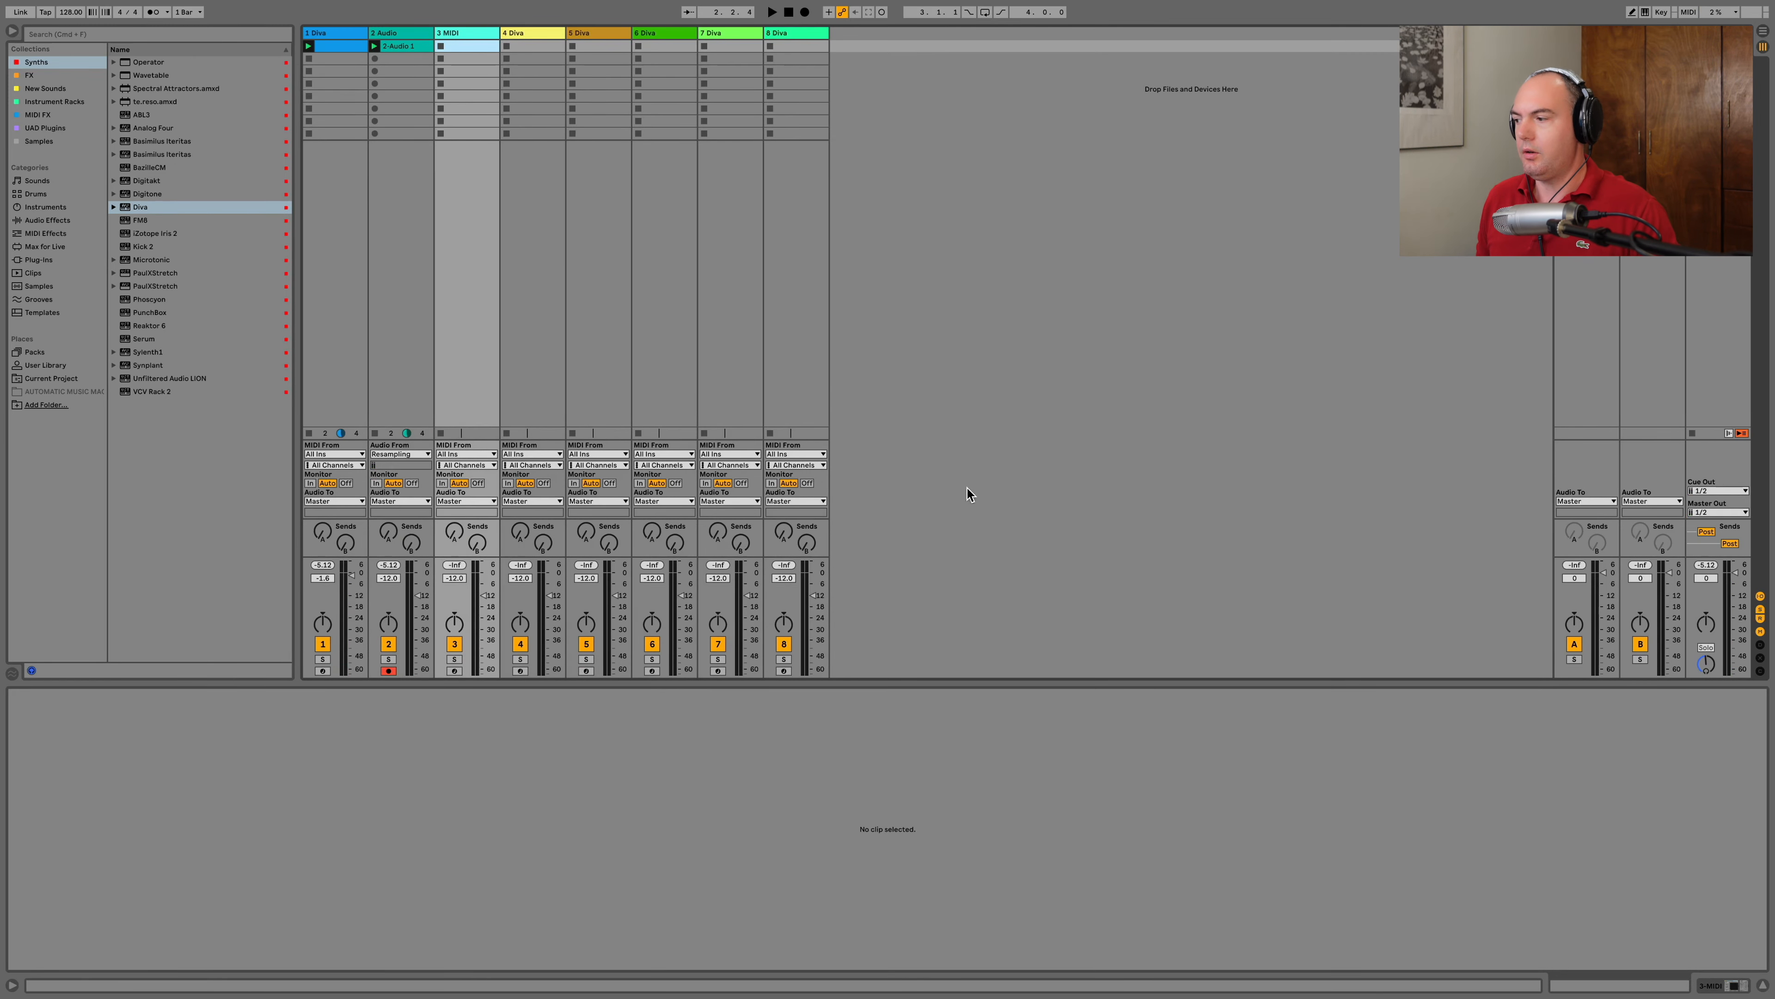
{"action": "left_click", "coordinate": [1706, 986]}
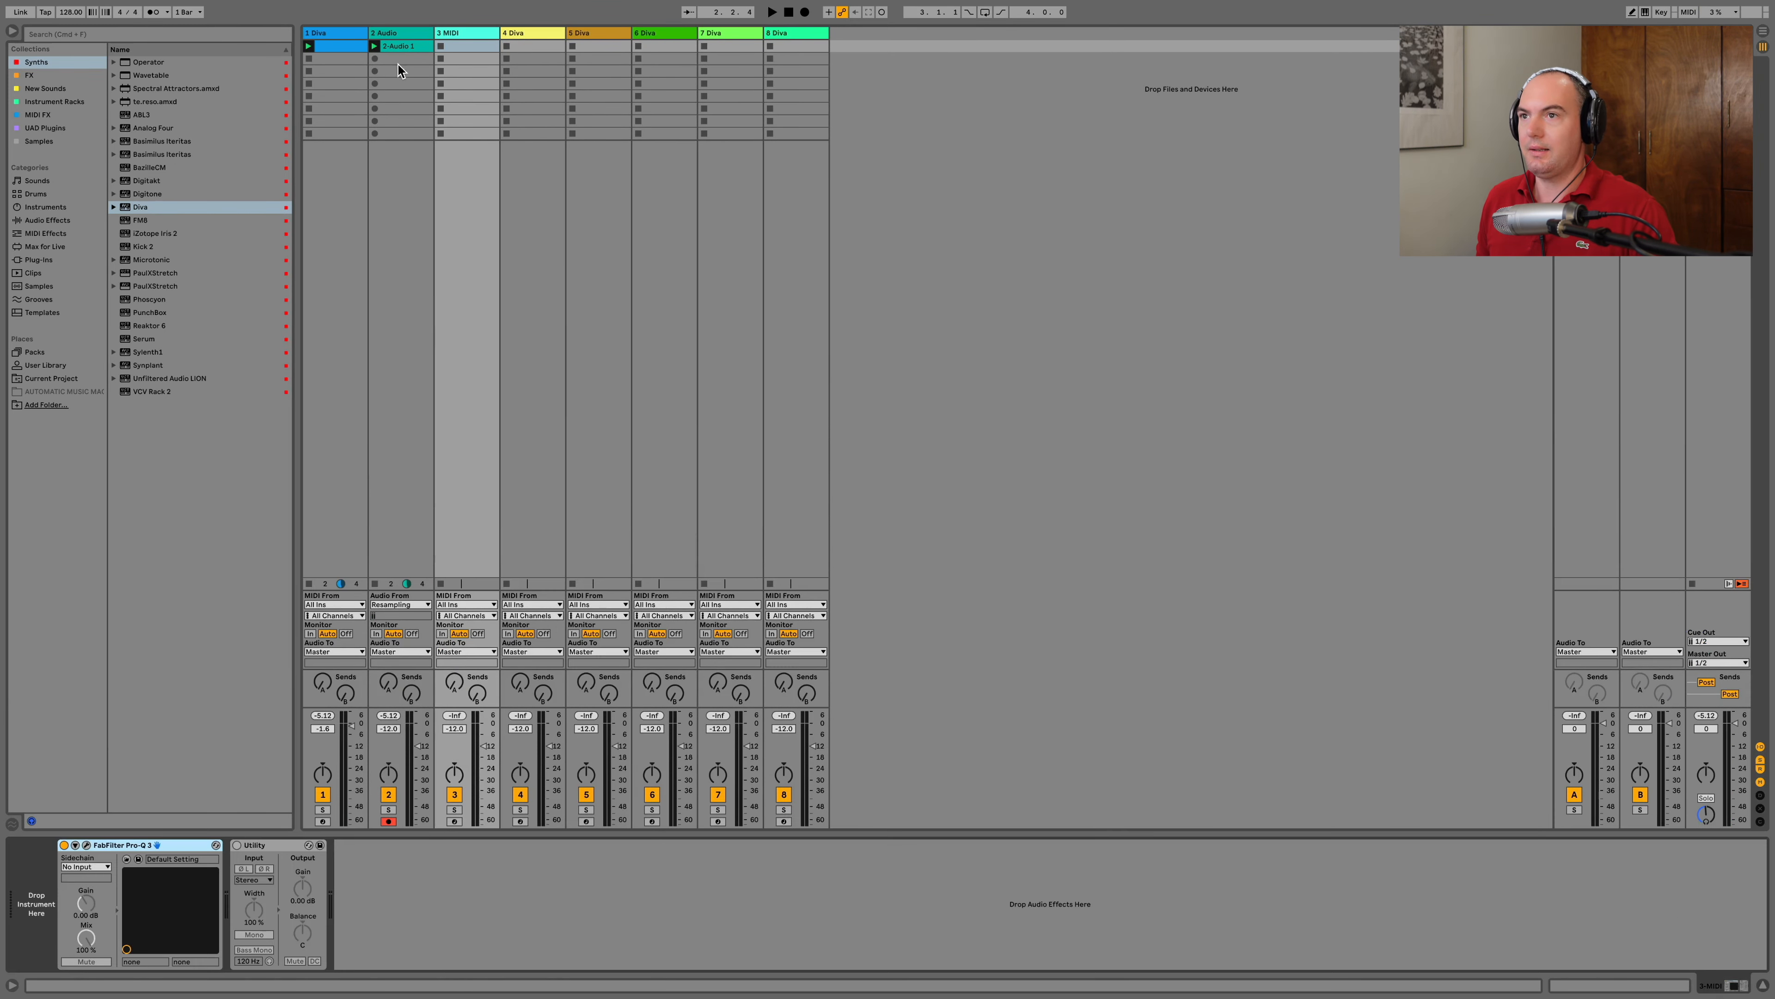
{"action": "left_click_drag", "start_coordinate": [411, 43], "coordinate": [320, 261]}
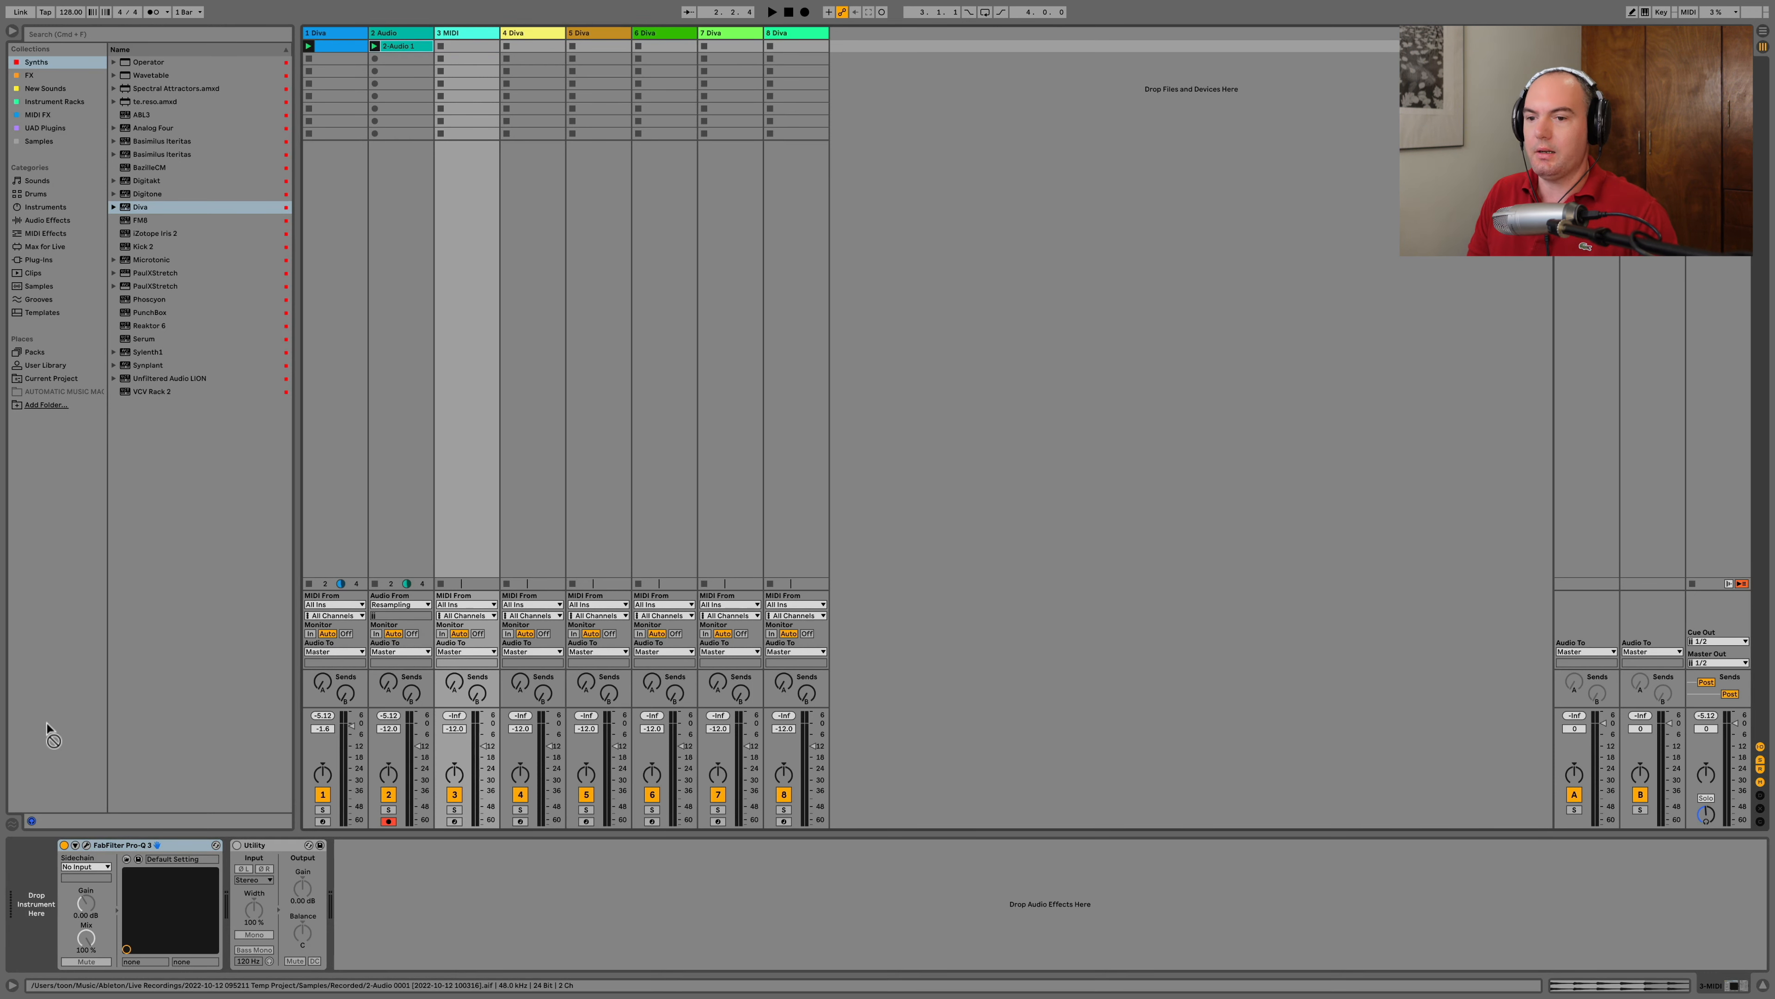
{"action": "left_click_drag", "start_coordinate": [45, 721], "coordinate": [37, 902]}
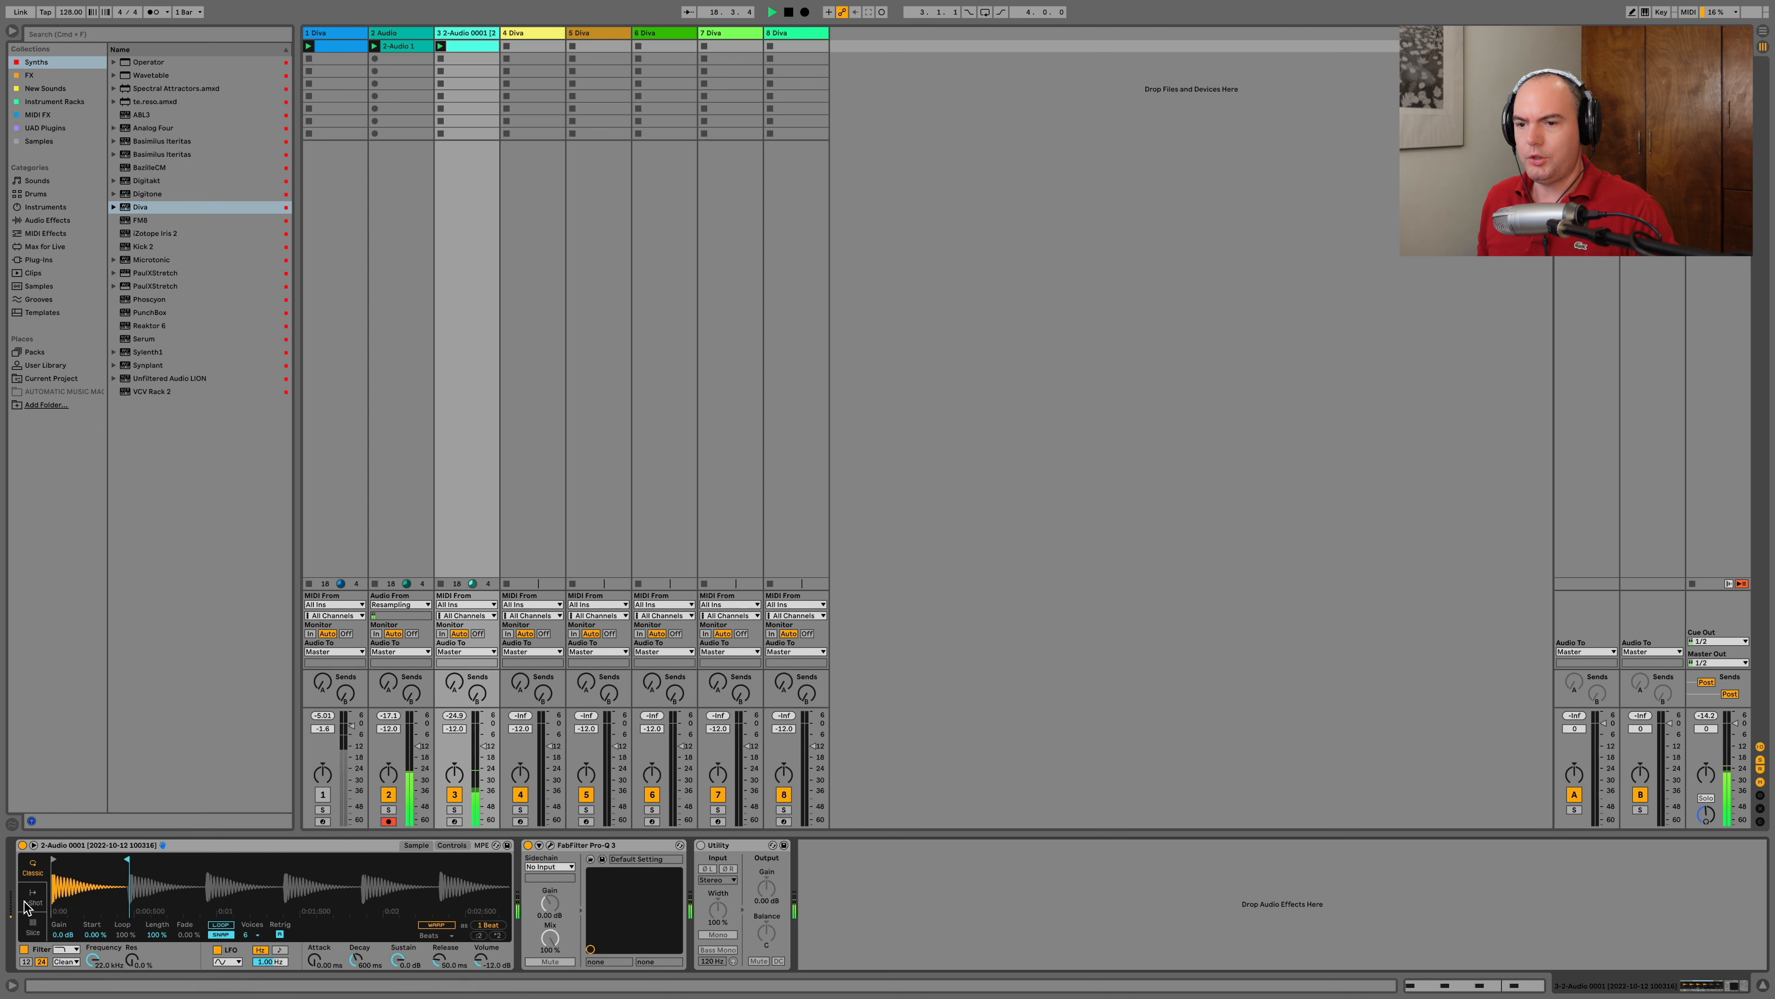
Set the kick sampler to 1-Shot playback and remove the resampling audio track
{"action": "left_click", "coordinate": [26, 902]}
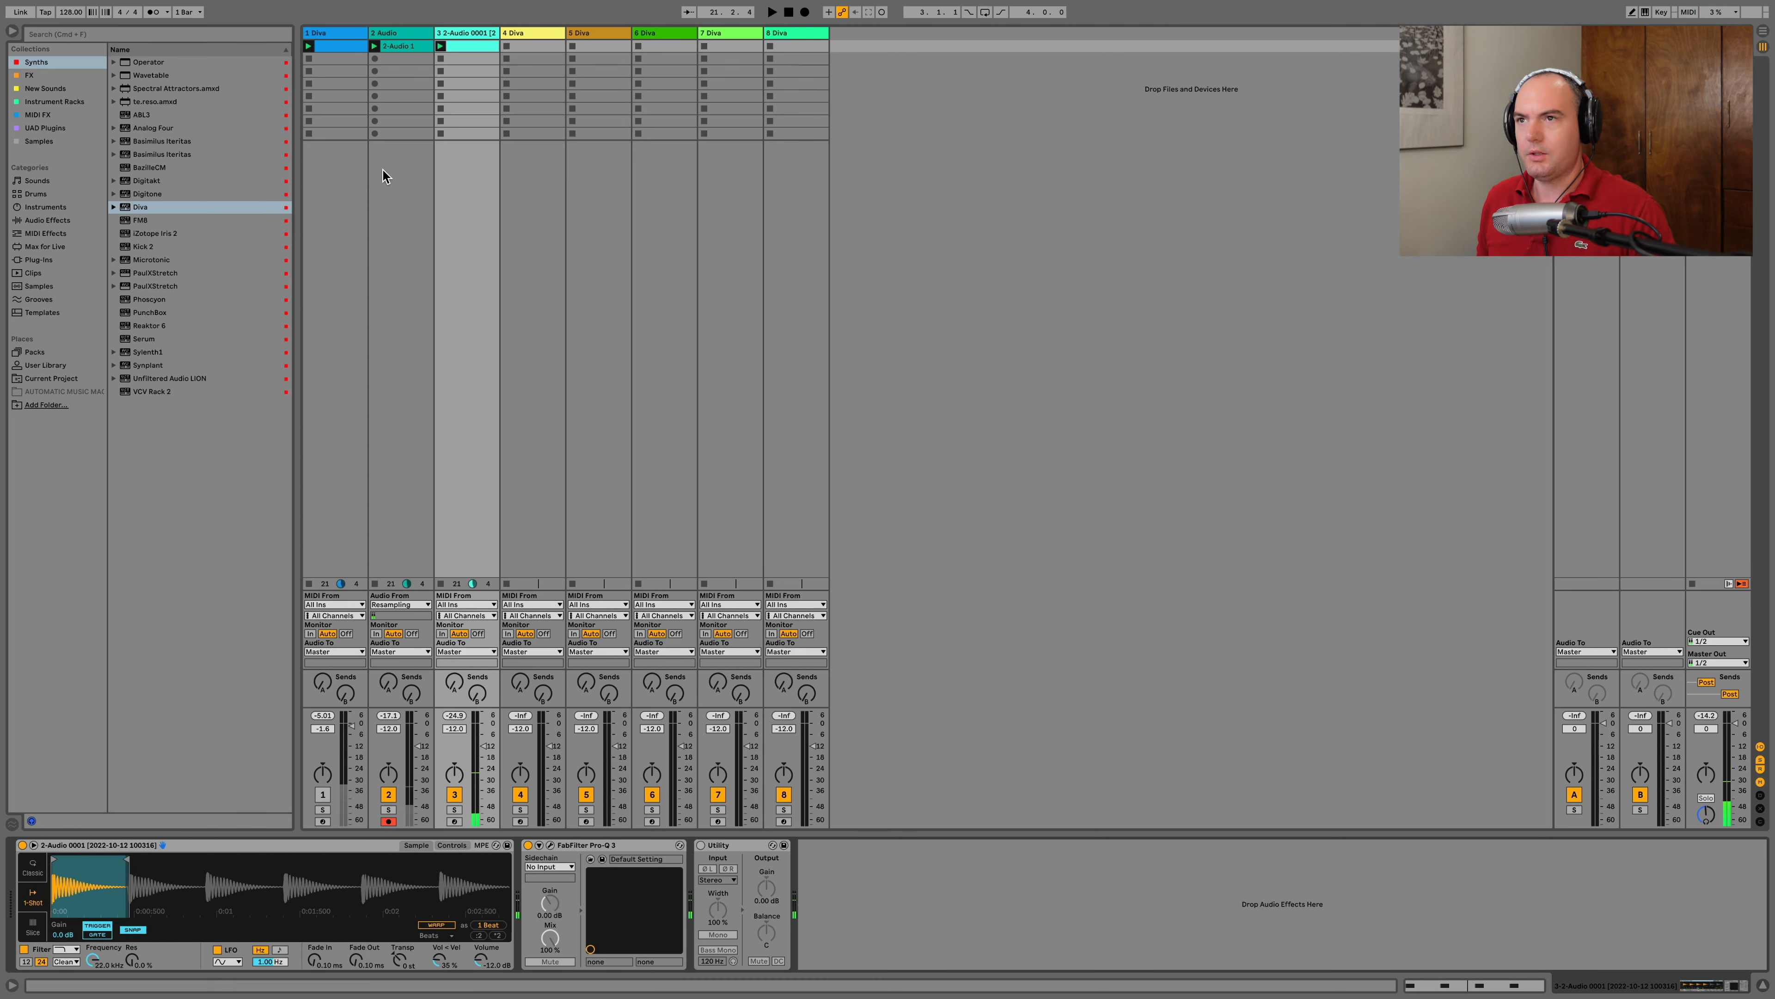
{"action": "left_click", "coordinate": [394, 37]}
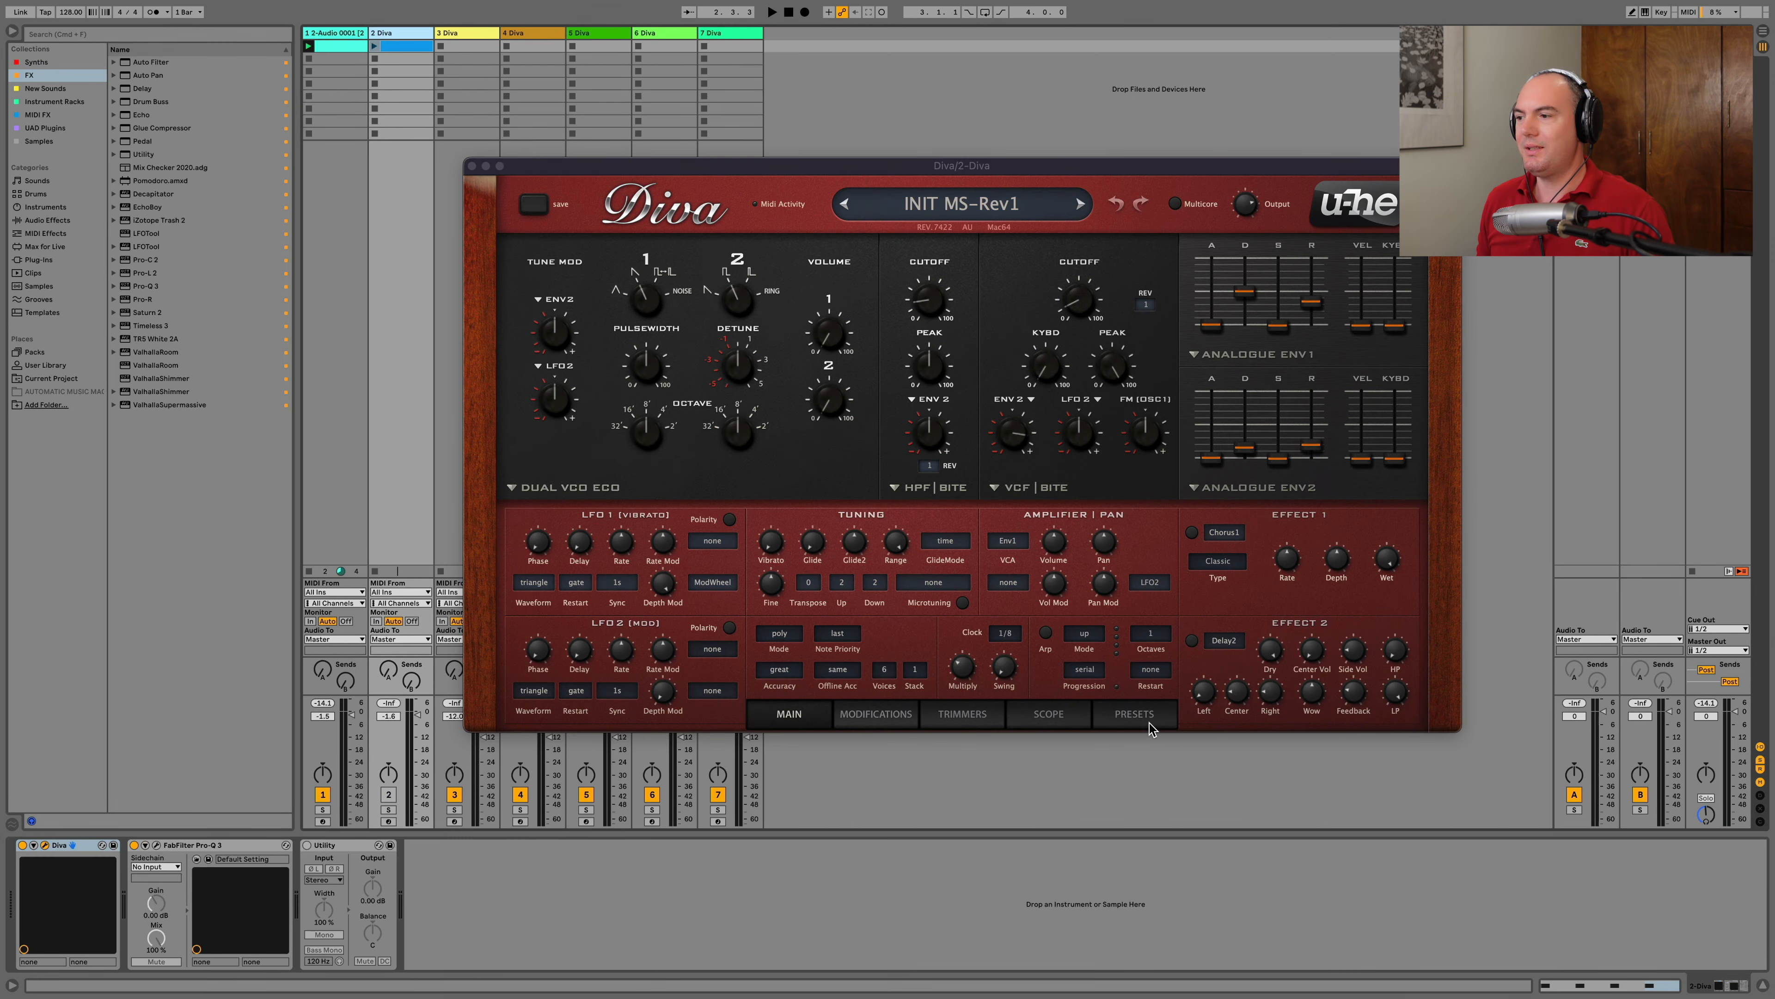
Load the INIT Minimono template in the second track's Diva and change oscillator 1's waveform
{"action": "left_click", "coordinate": [1147, 720]}
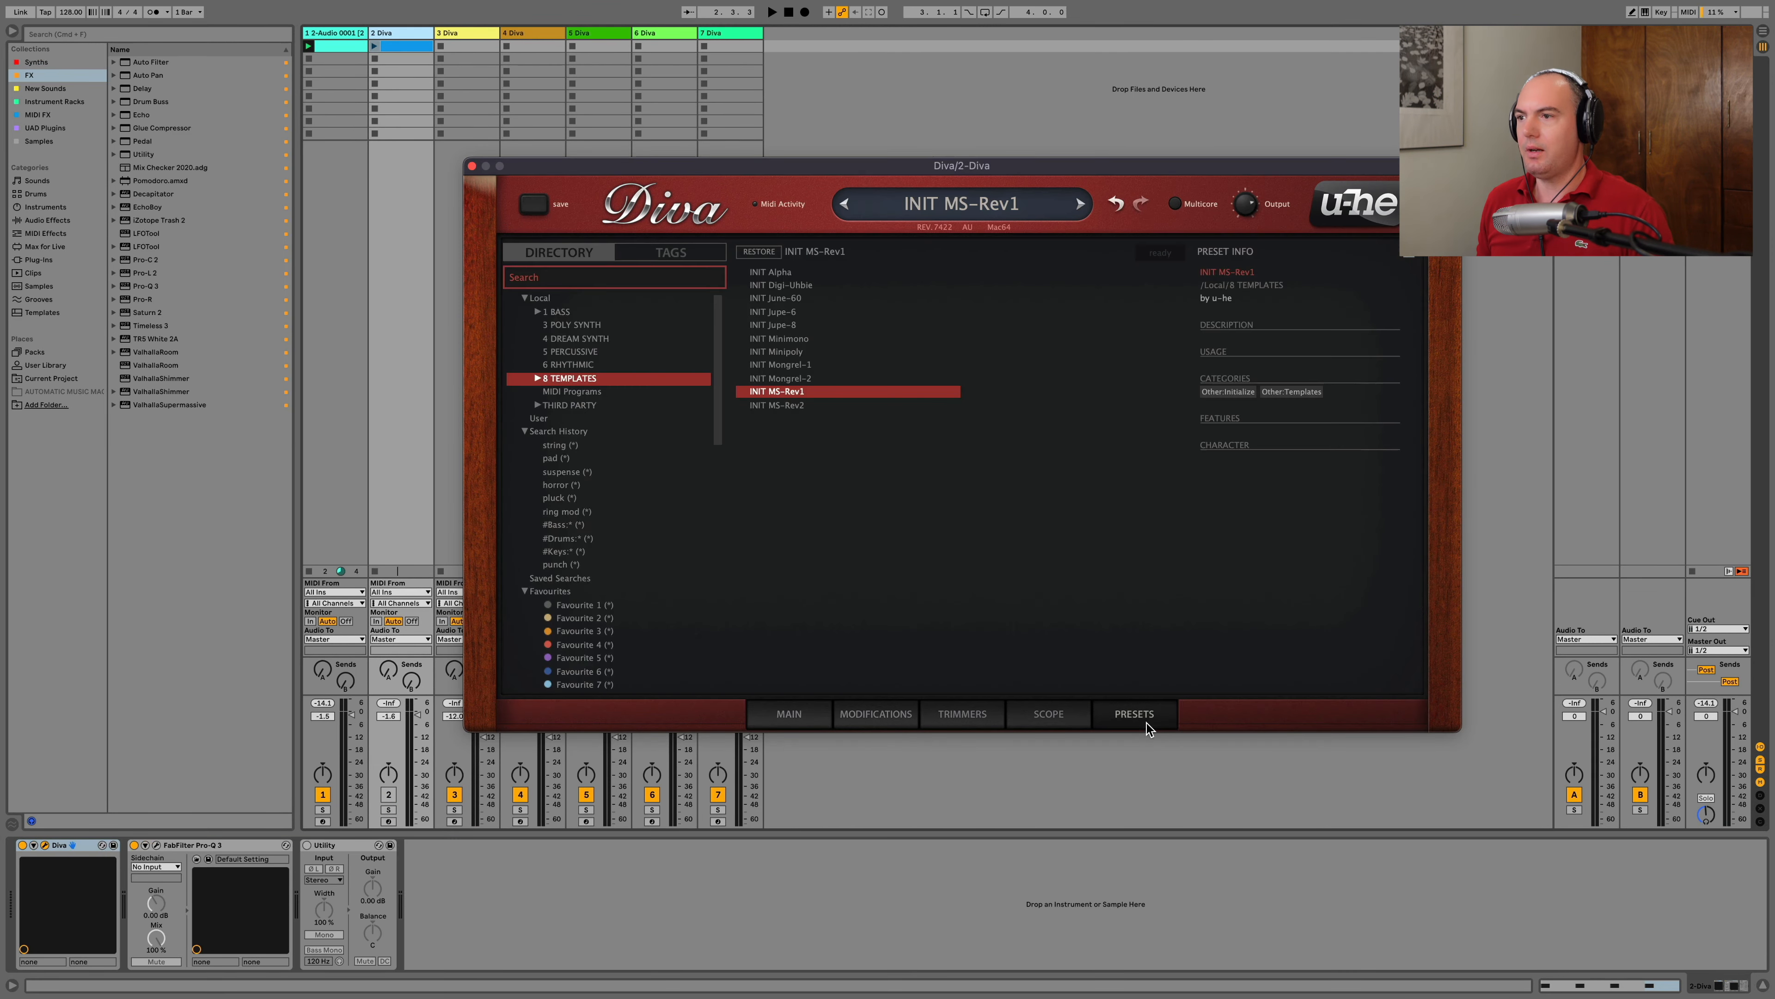
{"action": "left_click", "coordinate": [785, 338]}
{"action": "left_click", "coordinate": [789, 713]}
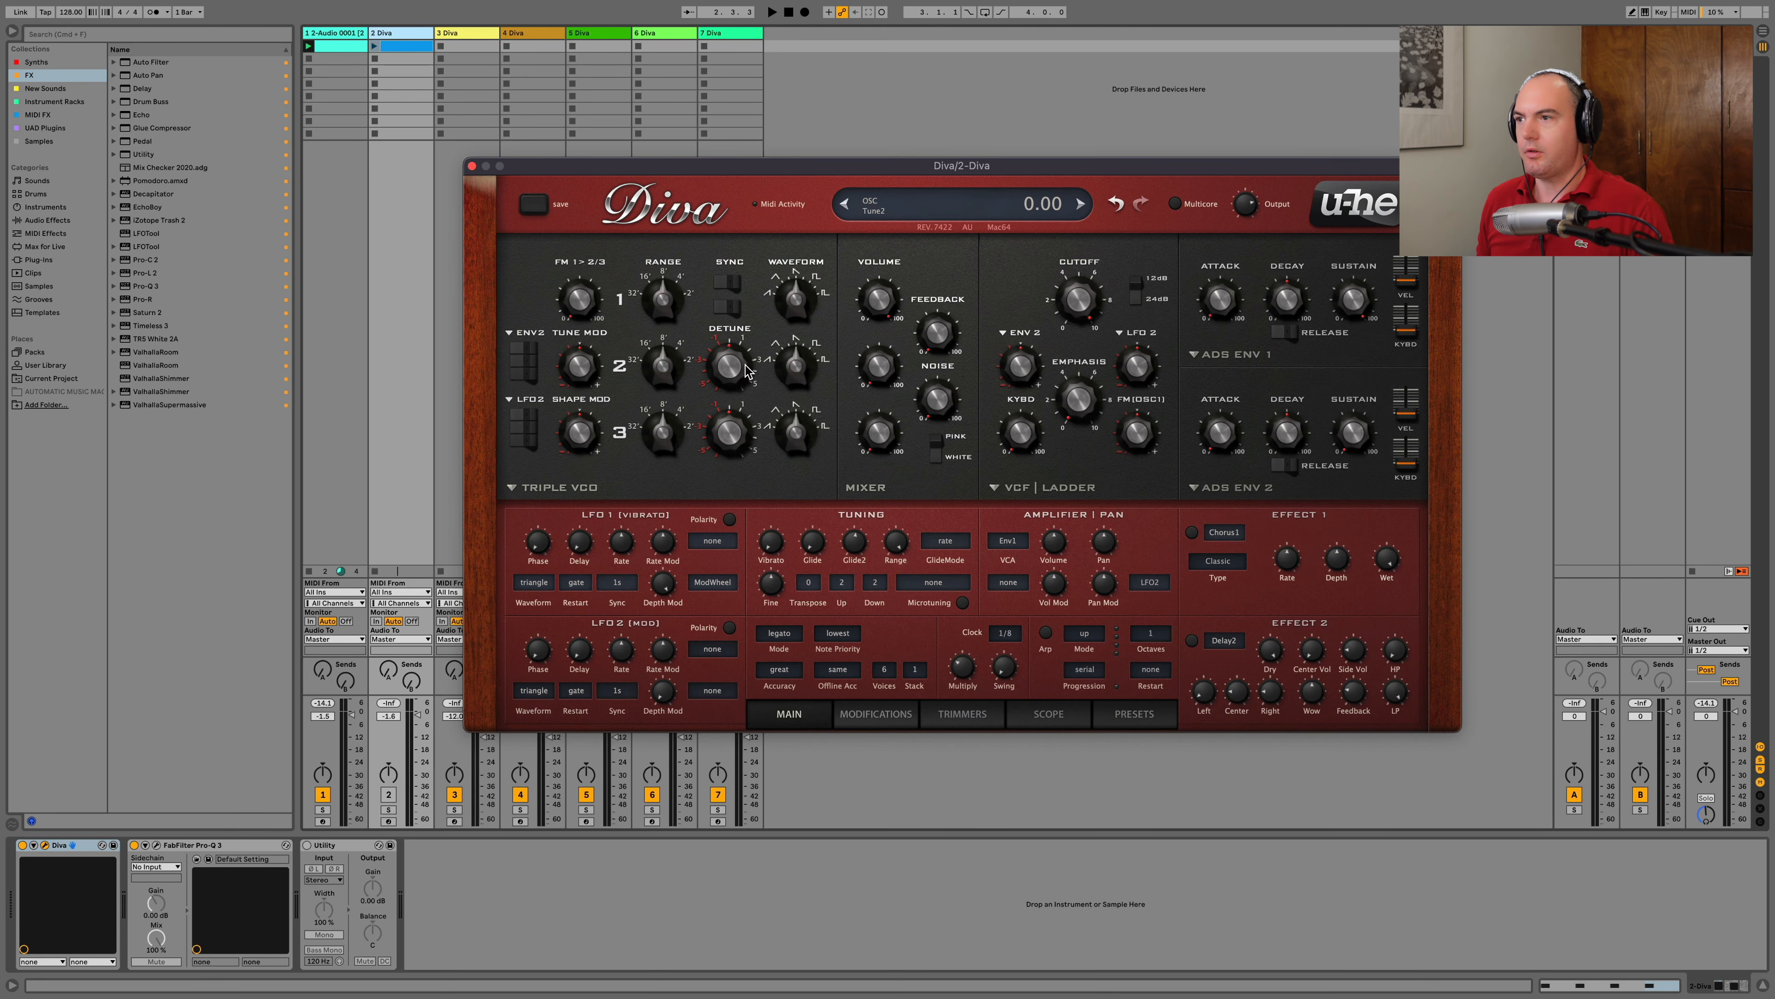
{"action": "left_click_drag", "start_coordinate": [795, 301], "coordinate": [798, 320]}
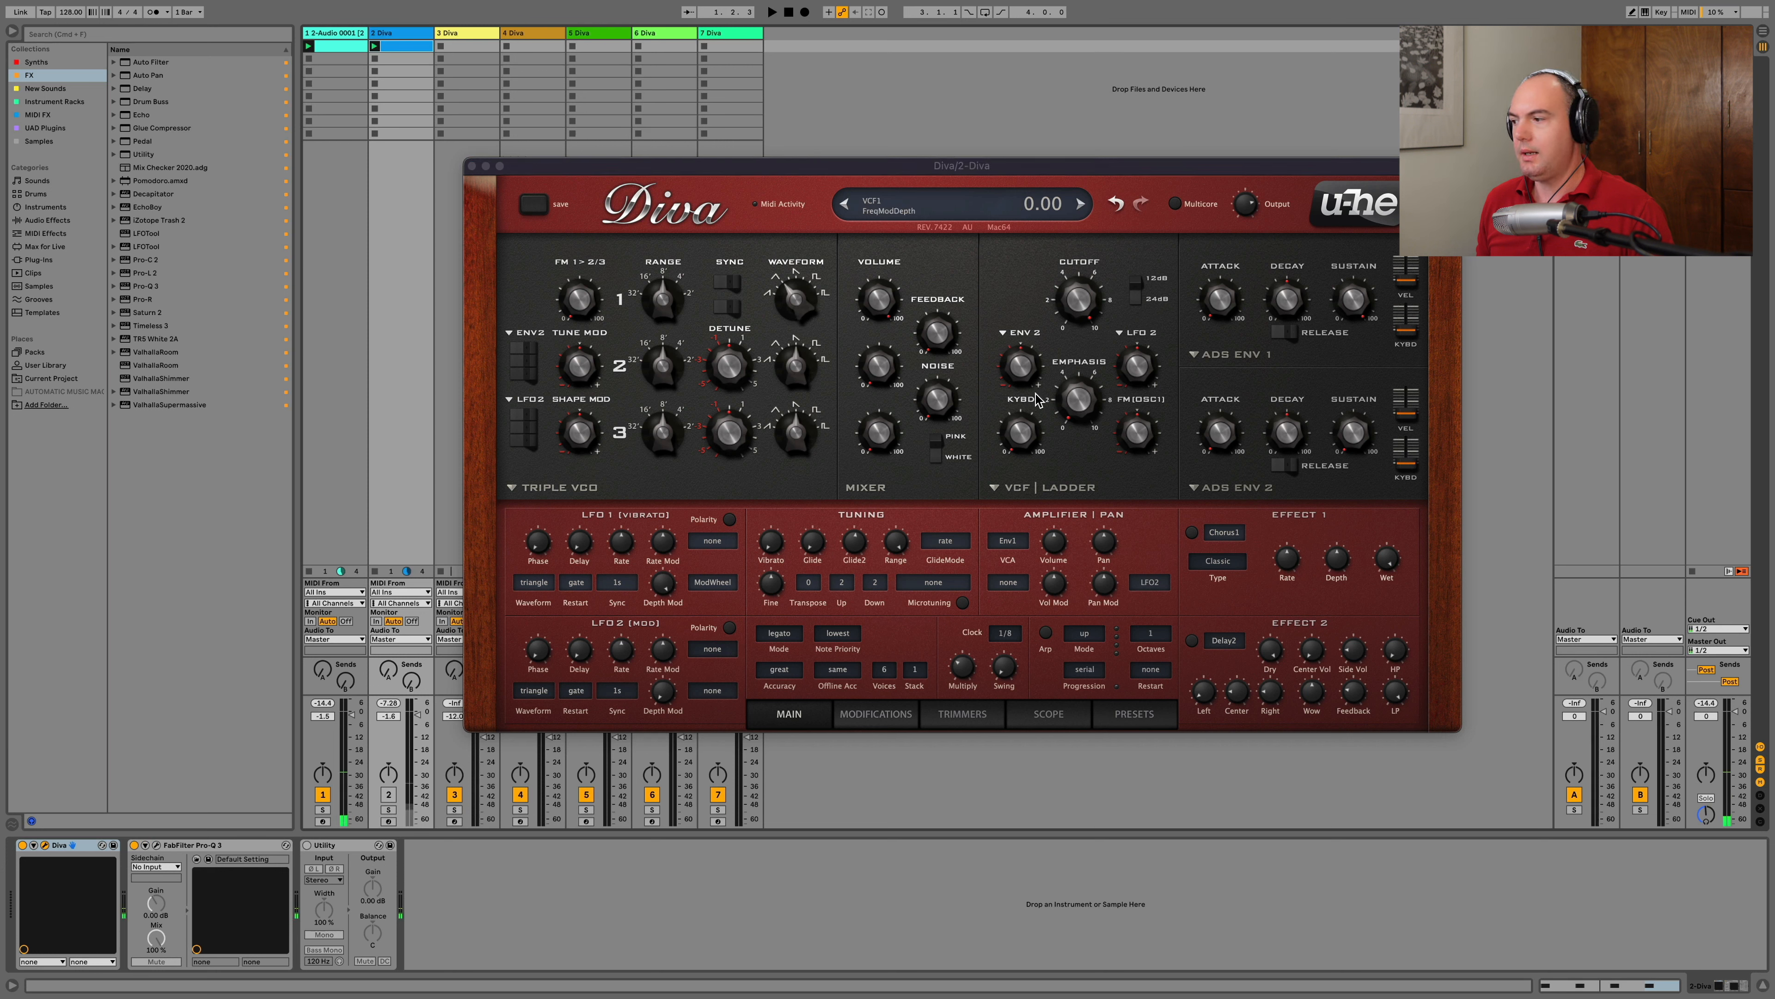
Enlarge the second track's clip editor, draw eight eighth notes on G#2 across the bar, and play them
{"action": "left_click", "coordinate": [1557, 985]}
{"action": "left_click_drag", "start_coordinate": [394, 831], "coordinate": [393, 667]}
{"action": "left_click_drag", "start_coordinate": [366, 880], "coordinate": [1536, 917]}
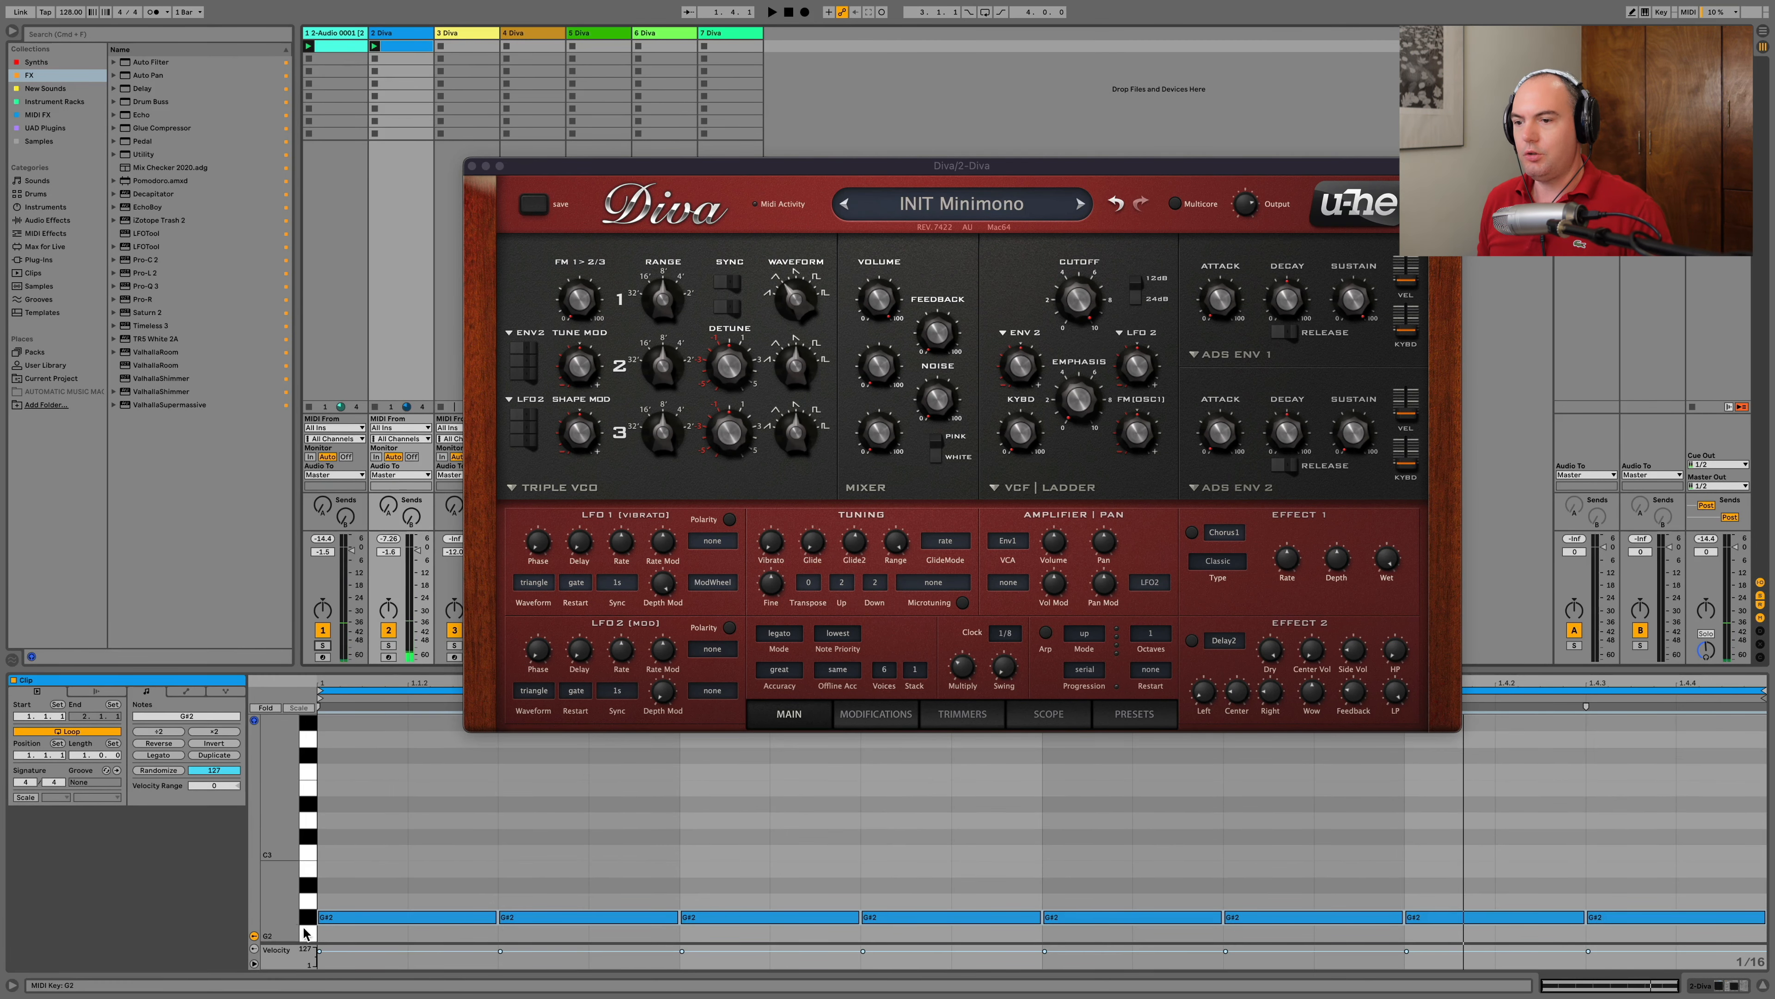
{"action": "key", "text": "space"}
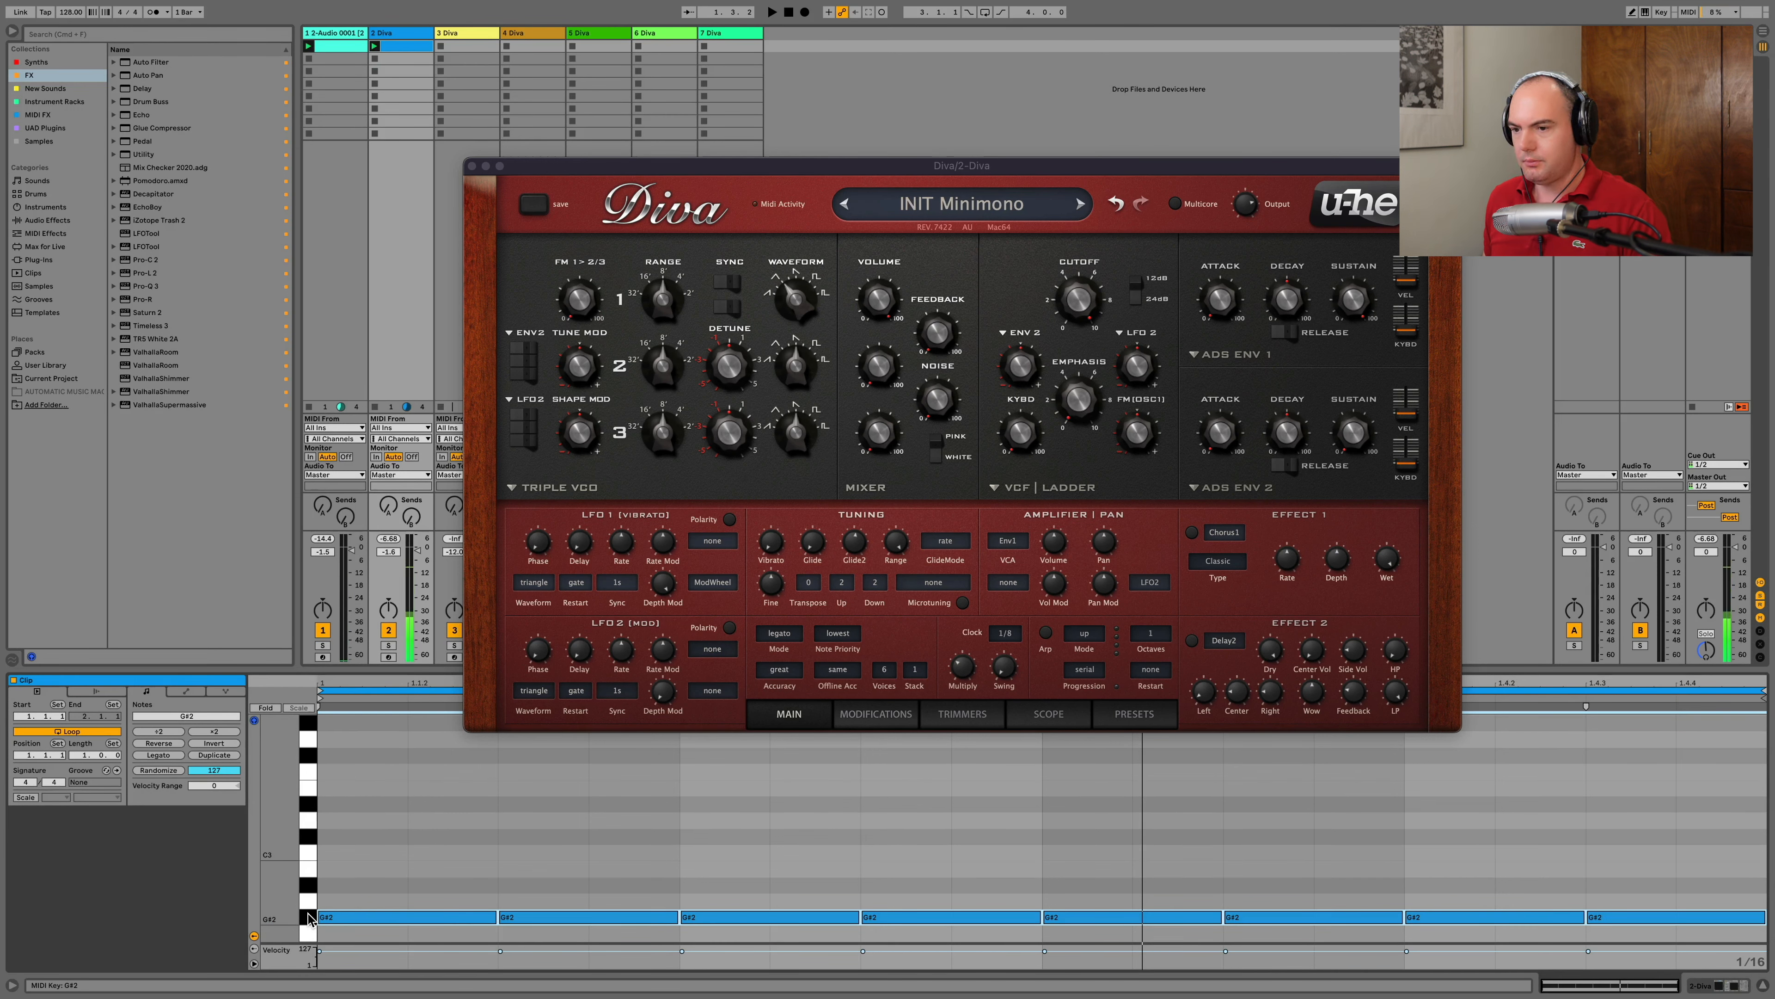
Transpose all the bass notes down two octaves to G#0 and shorten each note slightly
{"action": "key", "text": "shift+Down"}
{"action": "key", "text": "shift+Down"}
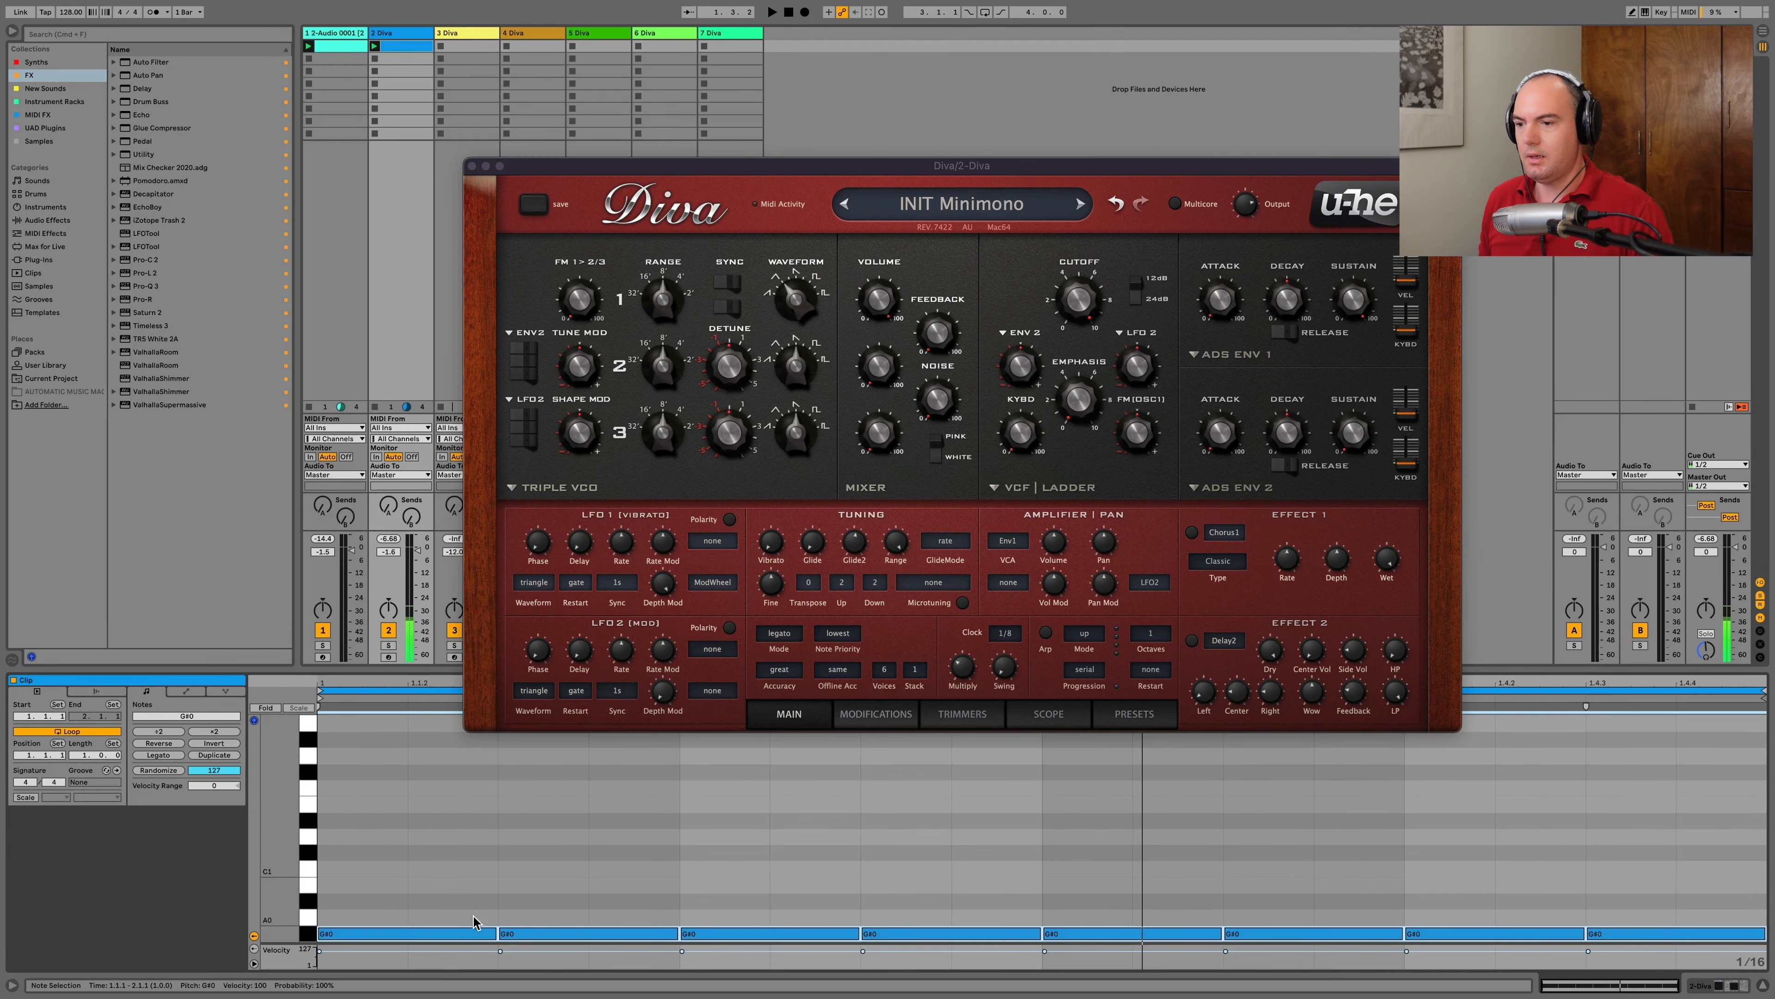
{"action": "left_click_drag", "start_coordinate": [493, 932], "coordinate": [466, 933]}
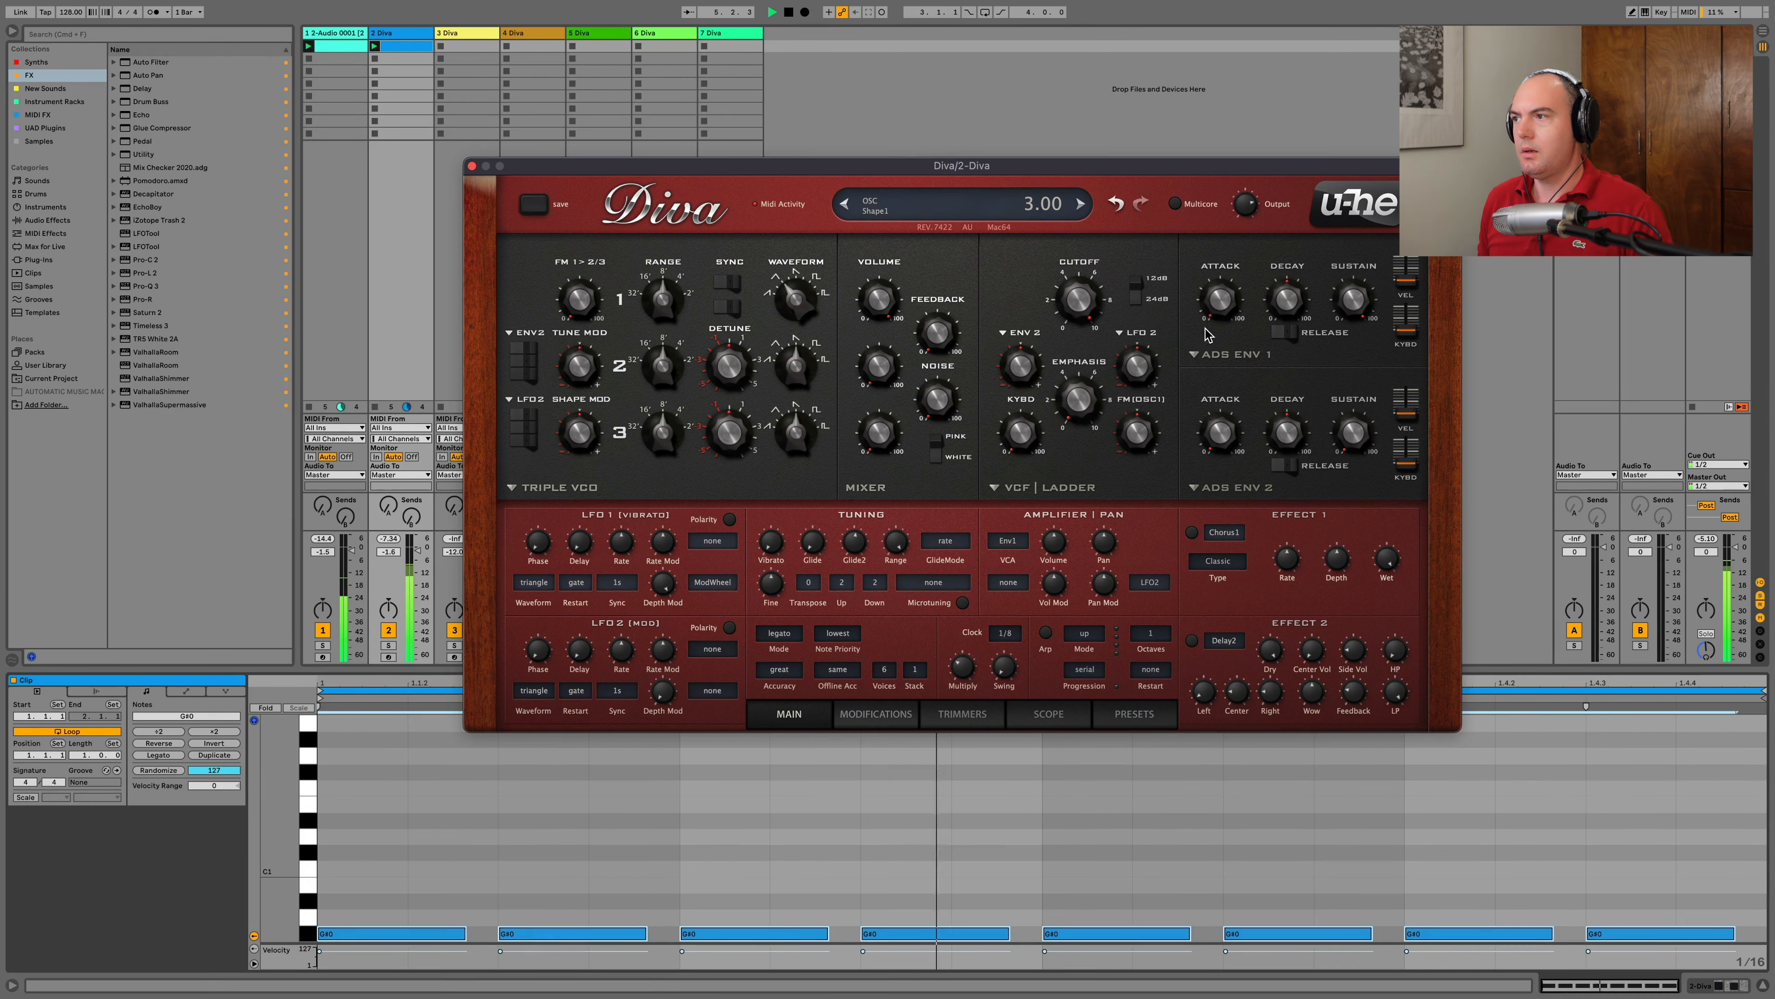
Play the bass pattern while raising Diva's VCF cutoff and slightly increasing envelope 1's attack
{"action": "key", "text": "space"}
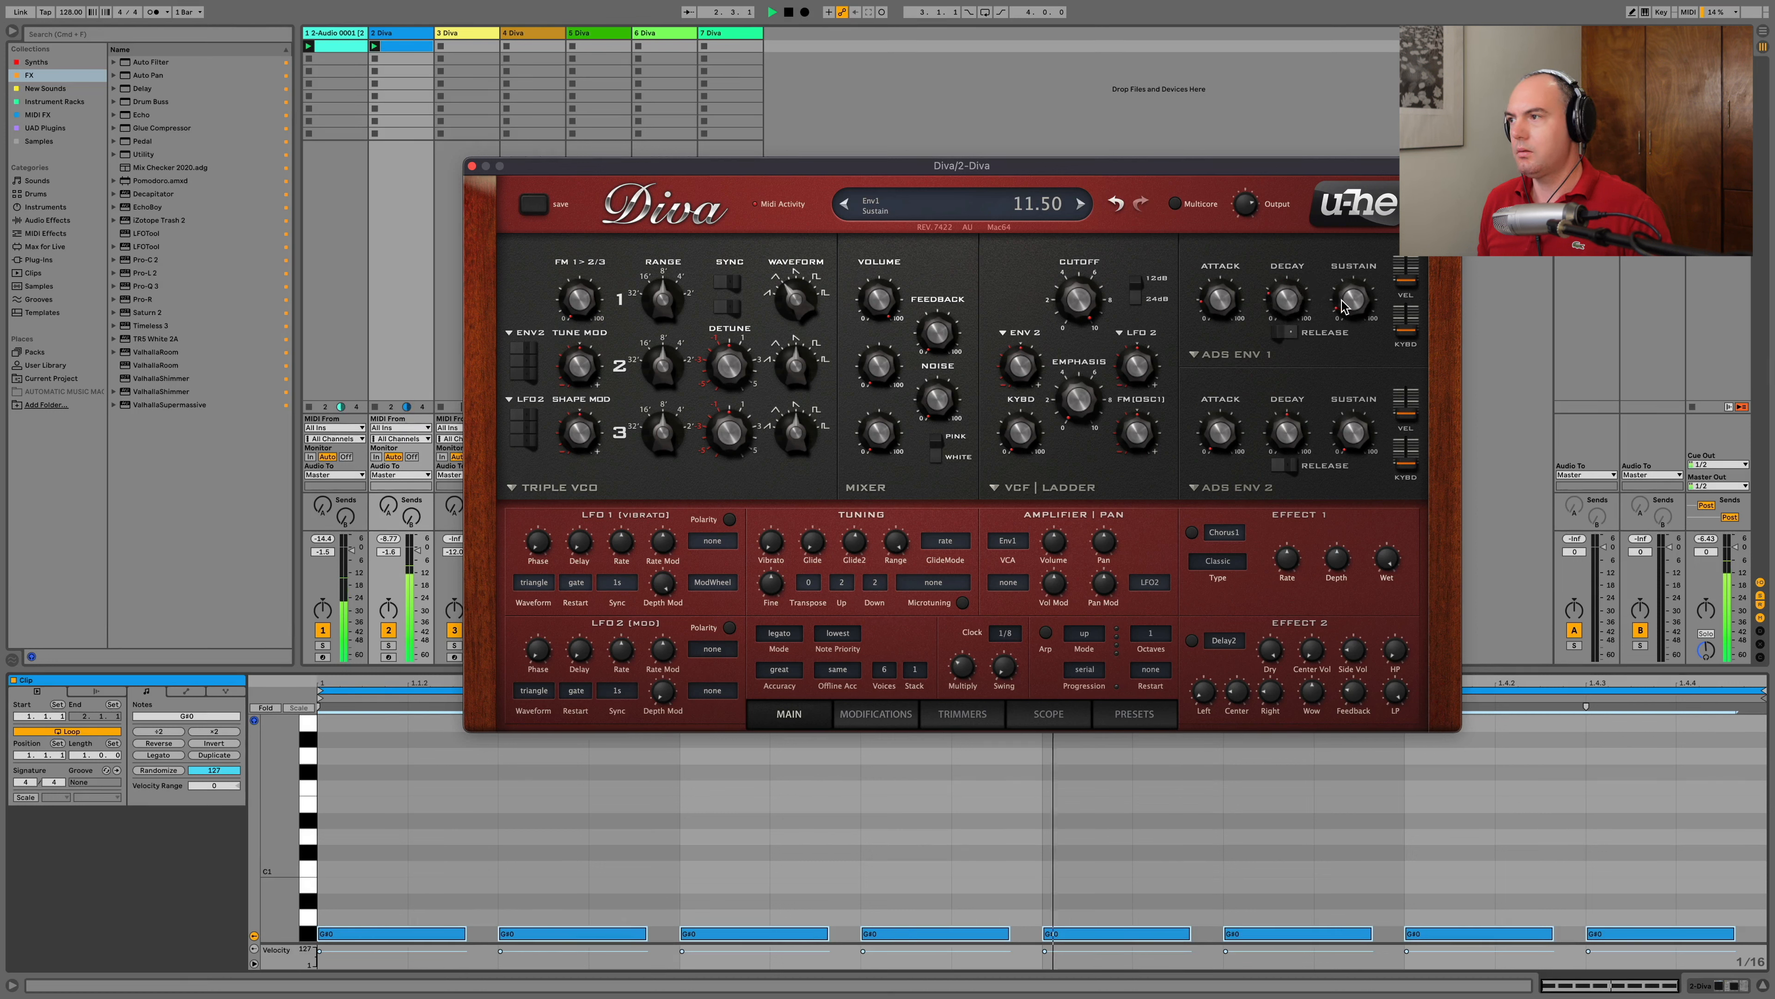
{"action": "mouse_move", "coordinate": [1077, 318]}
{"action": "left_mouse_down"}
{"action": "mouse_move", "coordinate": [1064, 461]}
{"action": "mouse_move", "coordinate": [1074, 292]}
{"action": "left_mouse_up"}
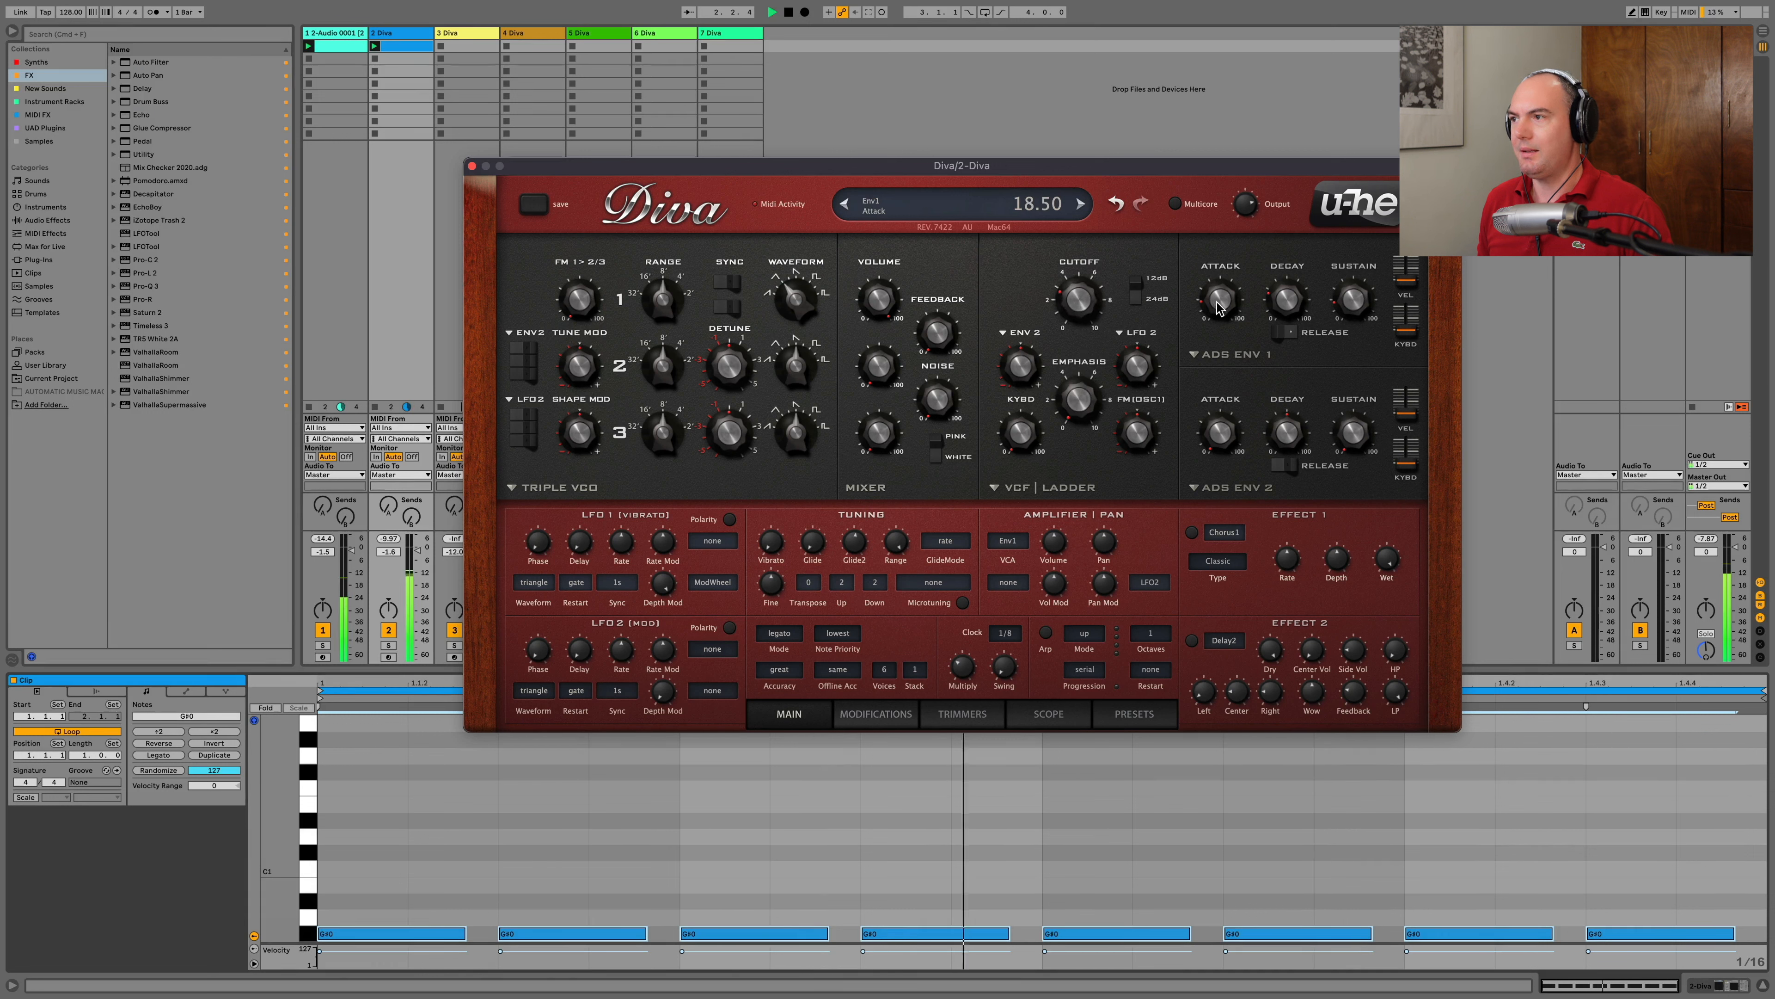
{"action": "left_click_drag", "start_coordinate": [1221, 302], "coordinate": [1220, 298]}
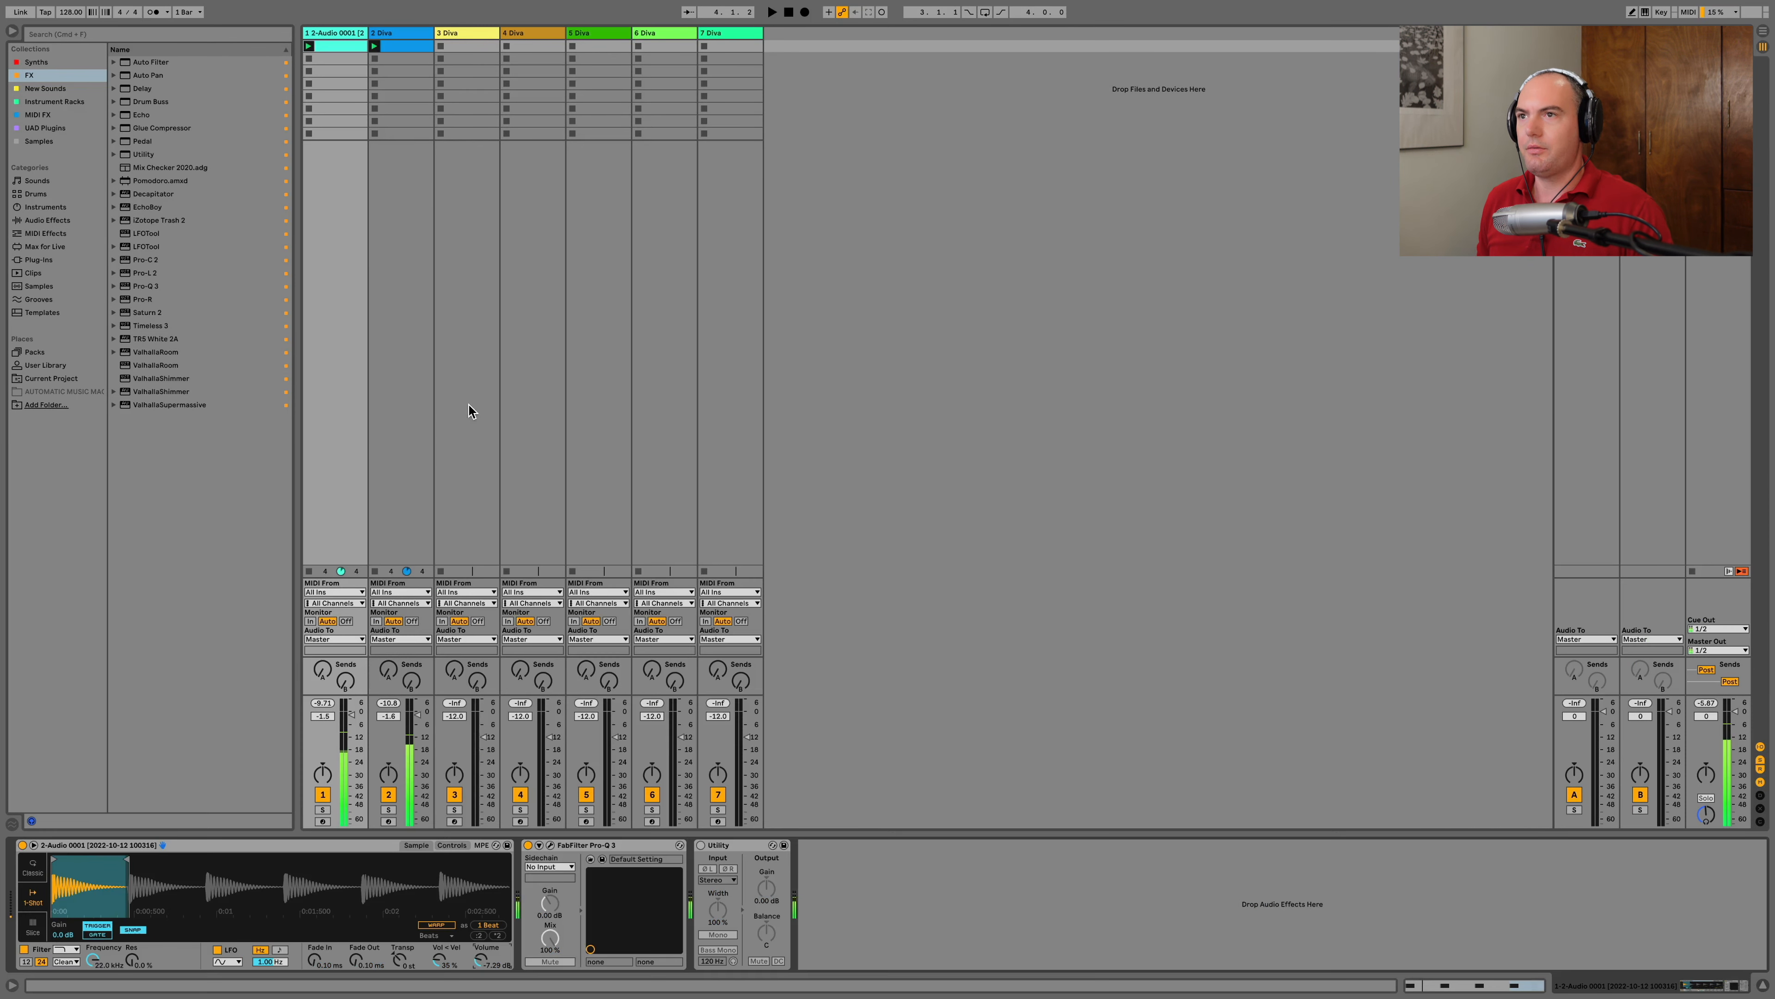
Open the Diva on the third track and browse the 1 BASS folder in its preset directory
{"action": "left_click", "coordinate": [464, 400]}
{"action": "left_click", "coordinate": [459, 37]}
{"action": "left_click", "coordinate": [45, 845]}
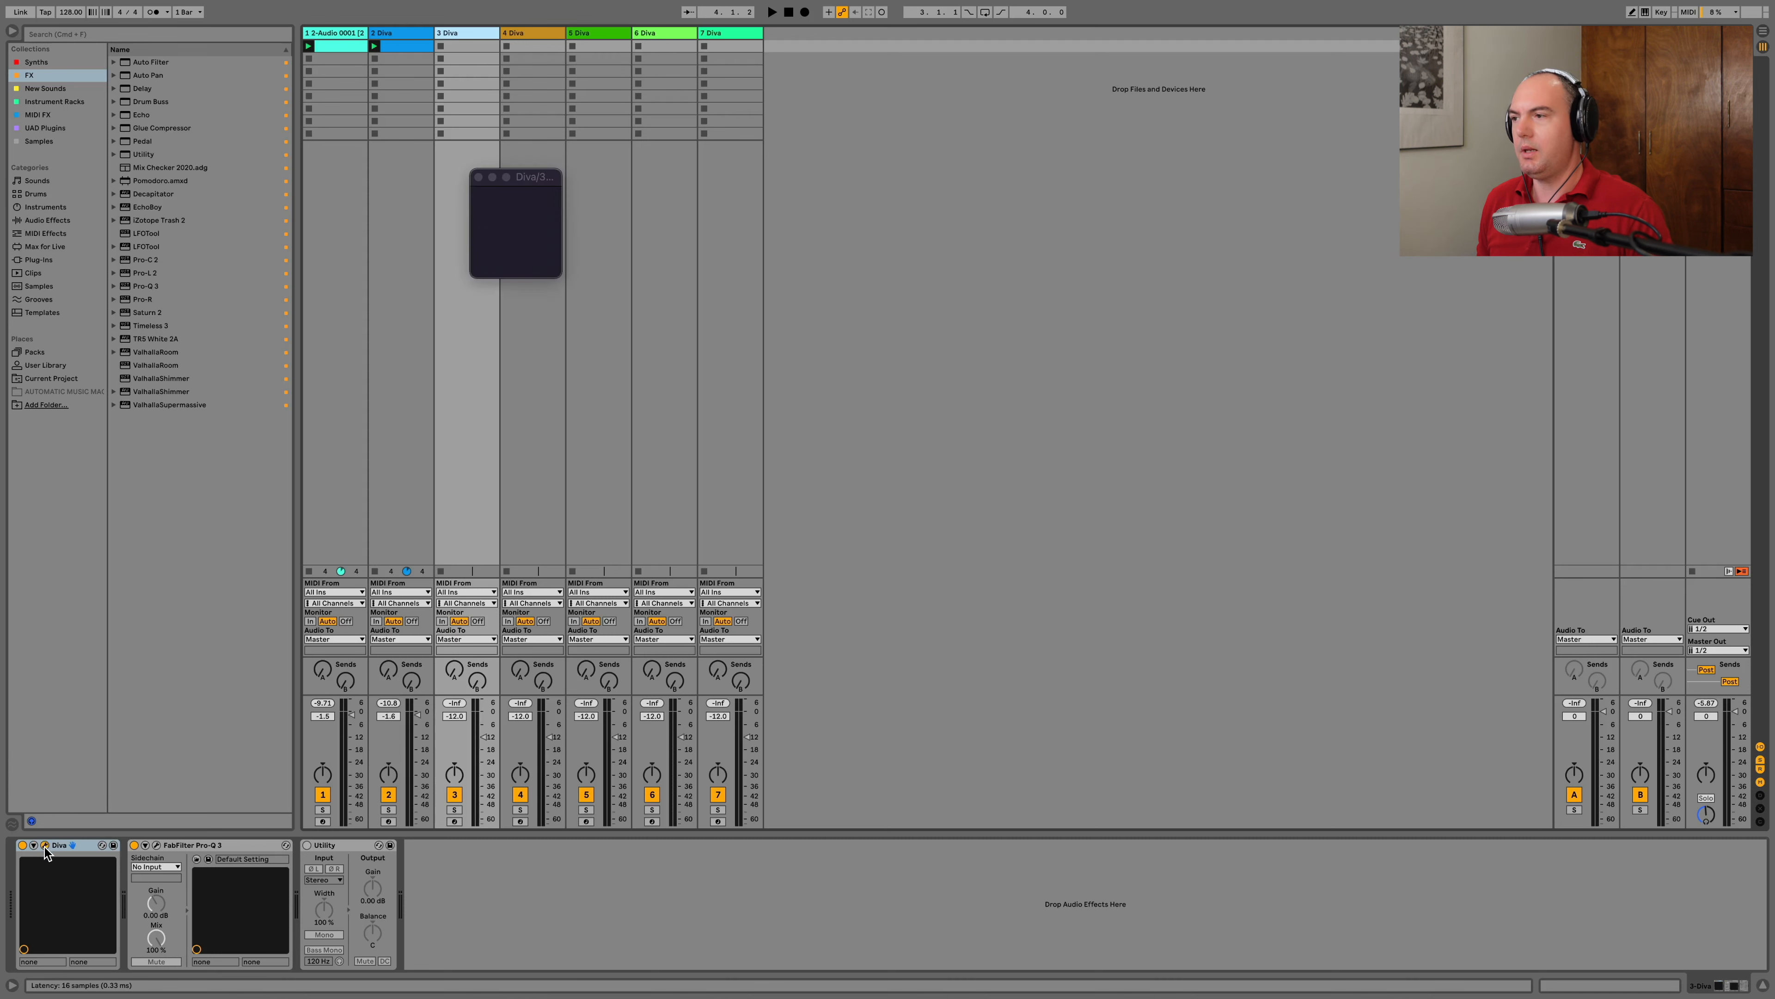
{"action": "left_click", "coordinate": [1140, 724]}
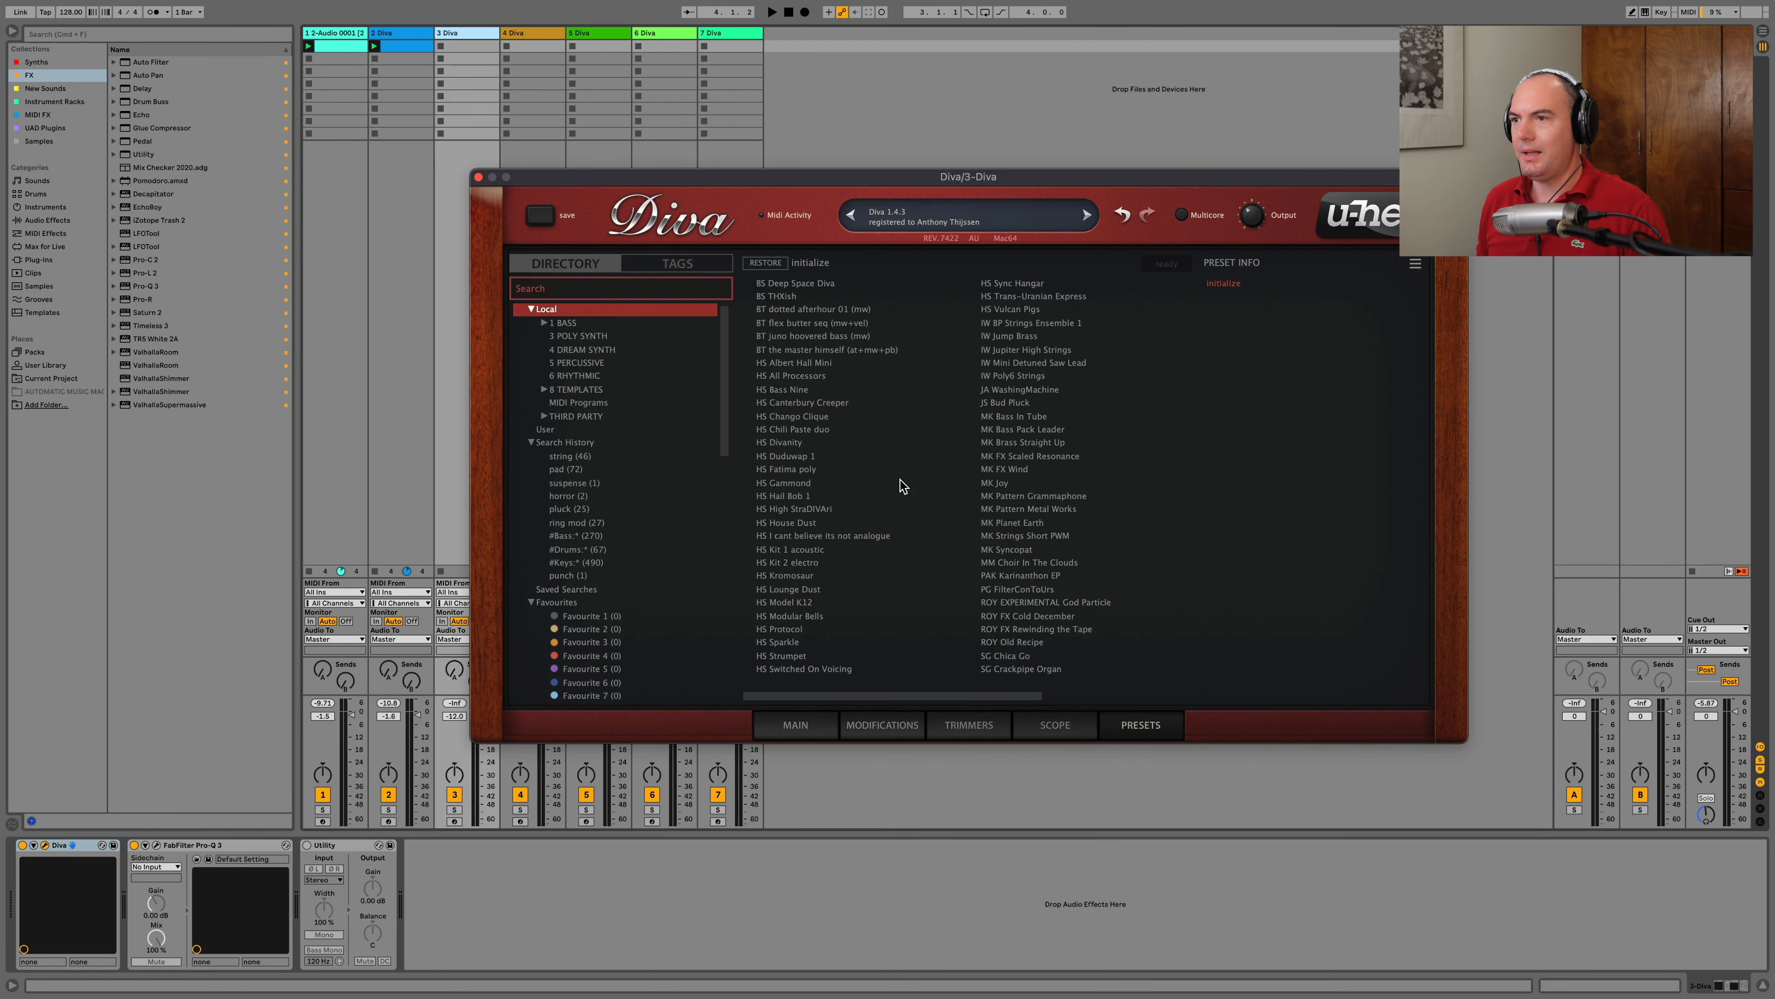
{"action": "left_click", "coordinate": [563, 323]}
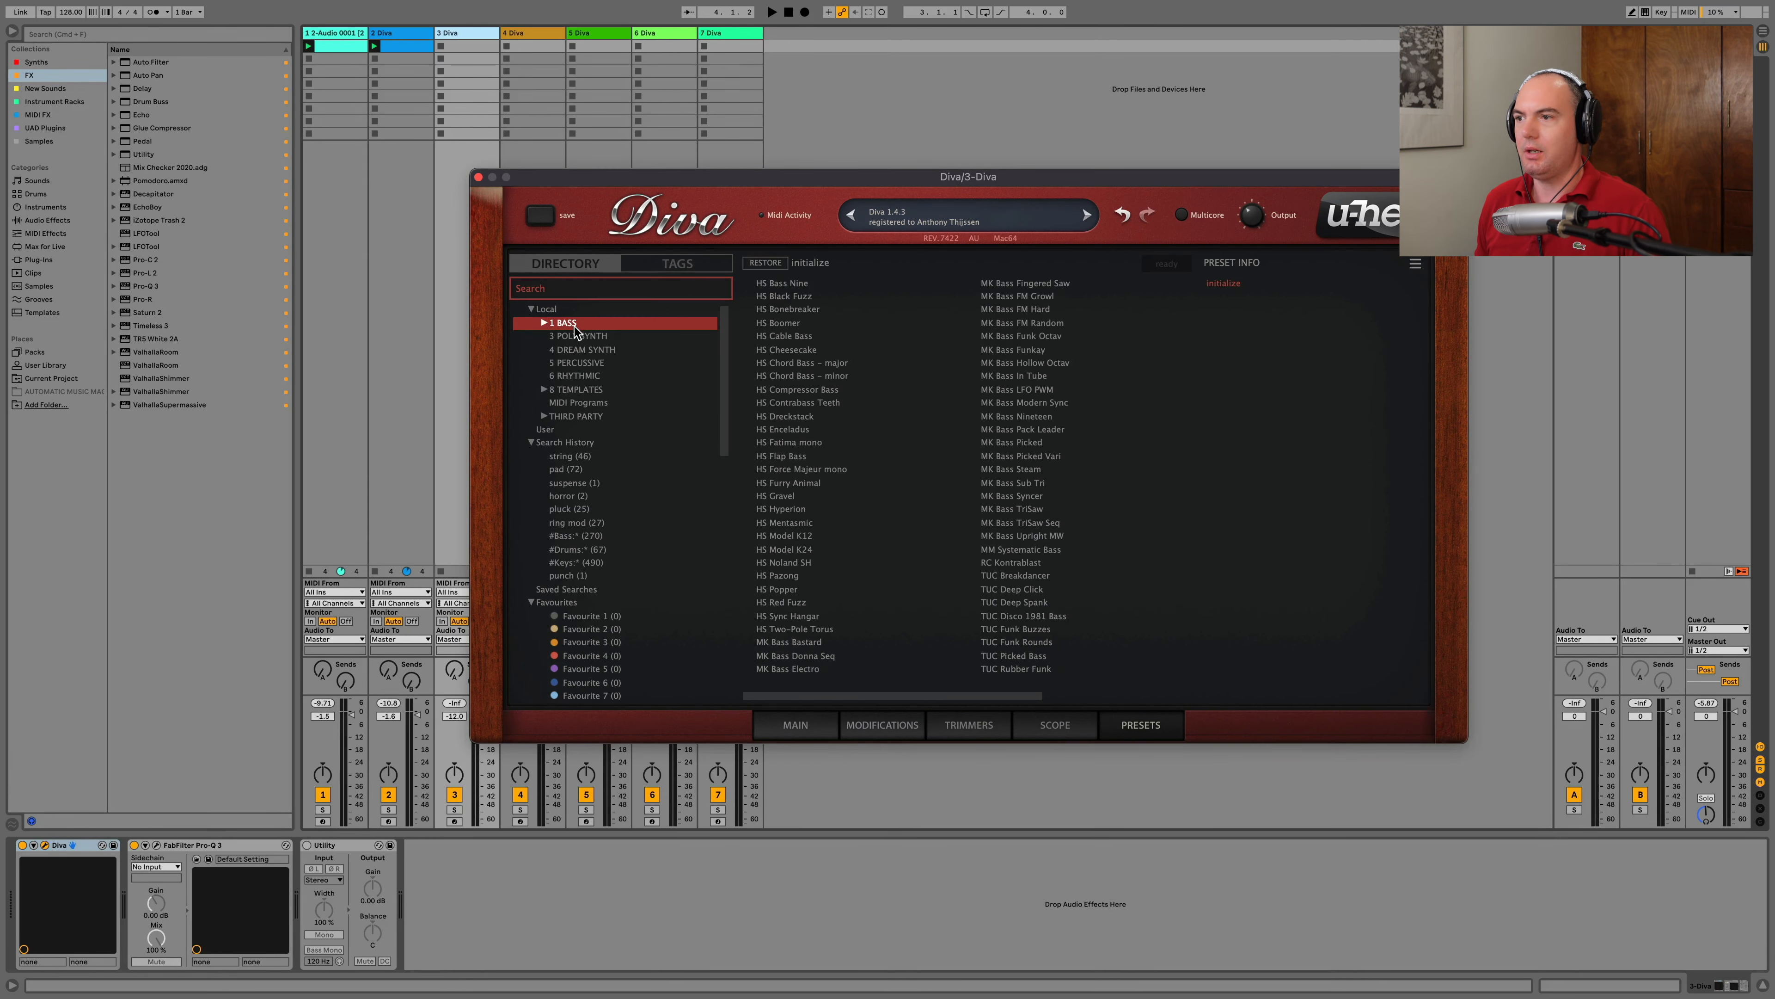
Audition bass presets in the third track's Diva, load HS Popper and return to the synth's main controls
{"action": "left_click", "coordinate": [788, 442]}
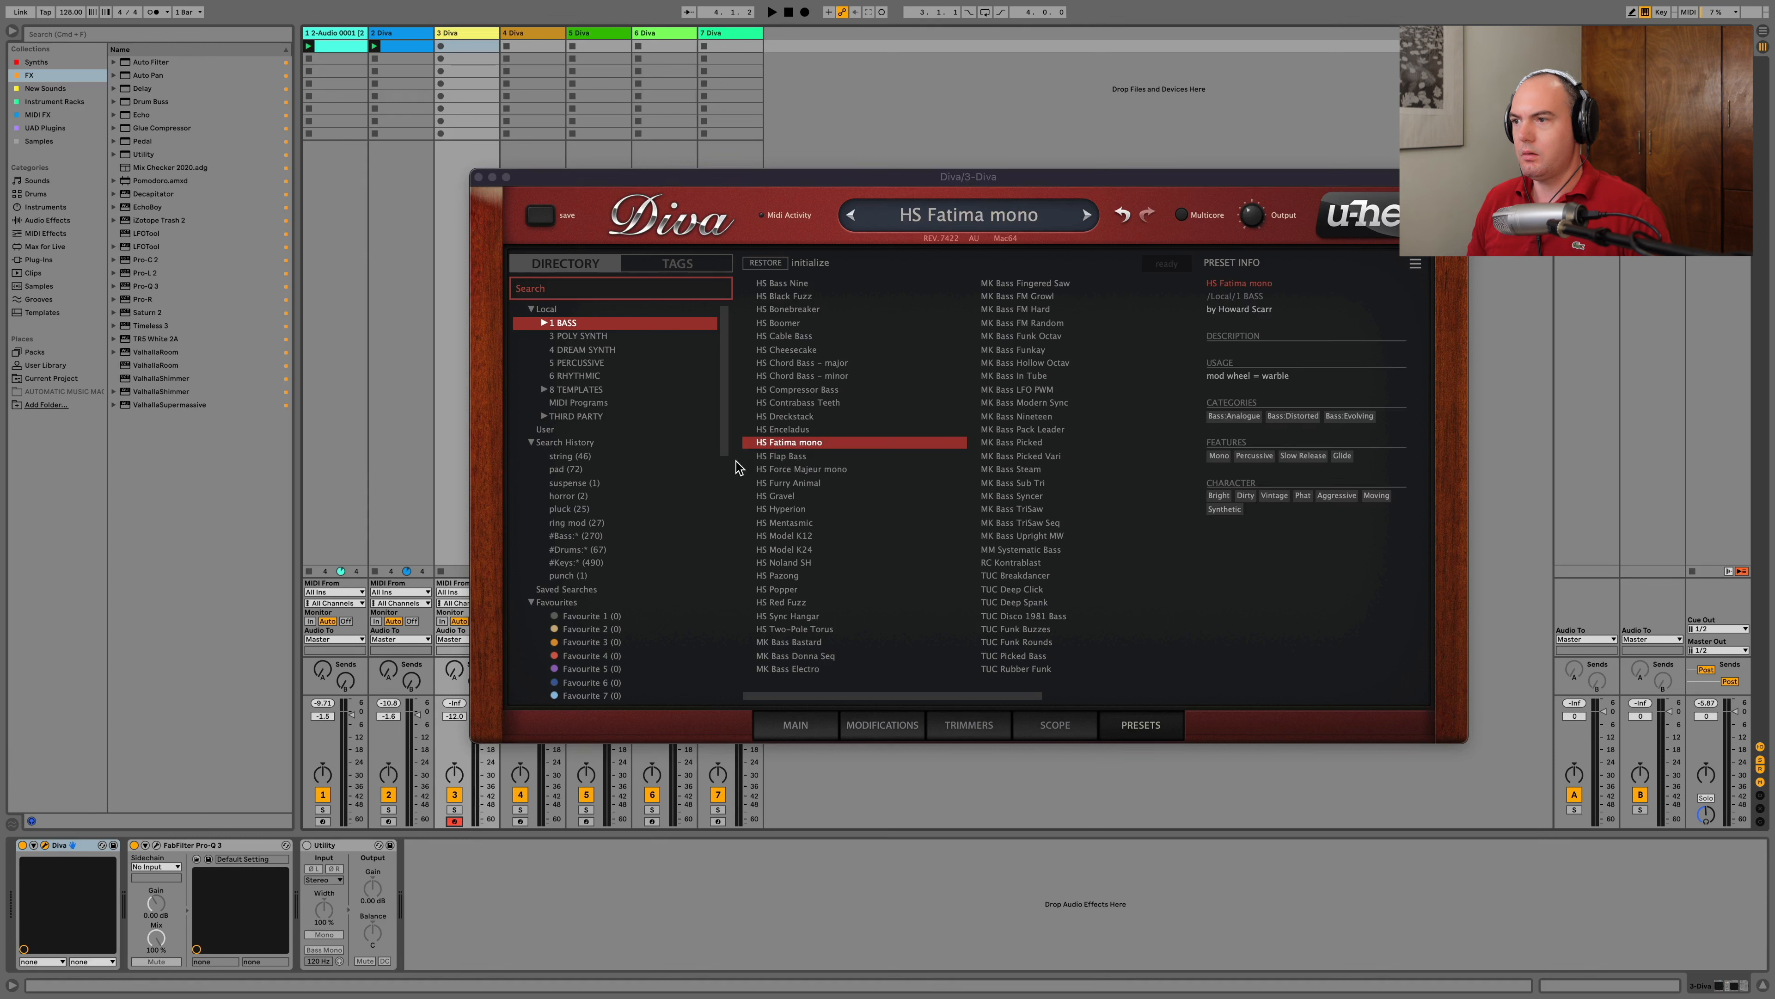
{"action": "left_click", "coordinate": [1008, 510]}
{"action": "left_click", "coordinate": [1018, 428]}
{"action": "left_click", "coordinate": [1016, 576]}
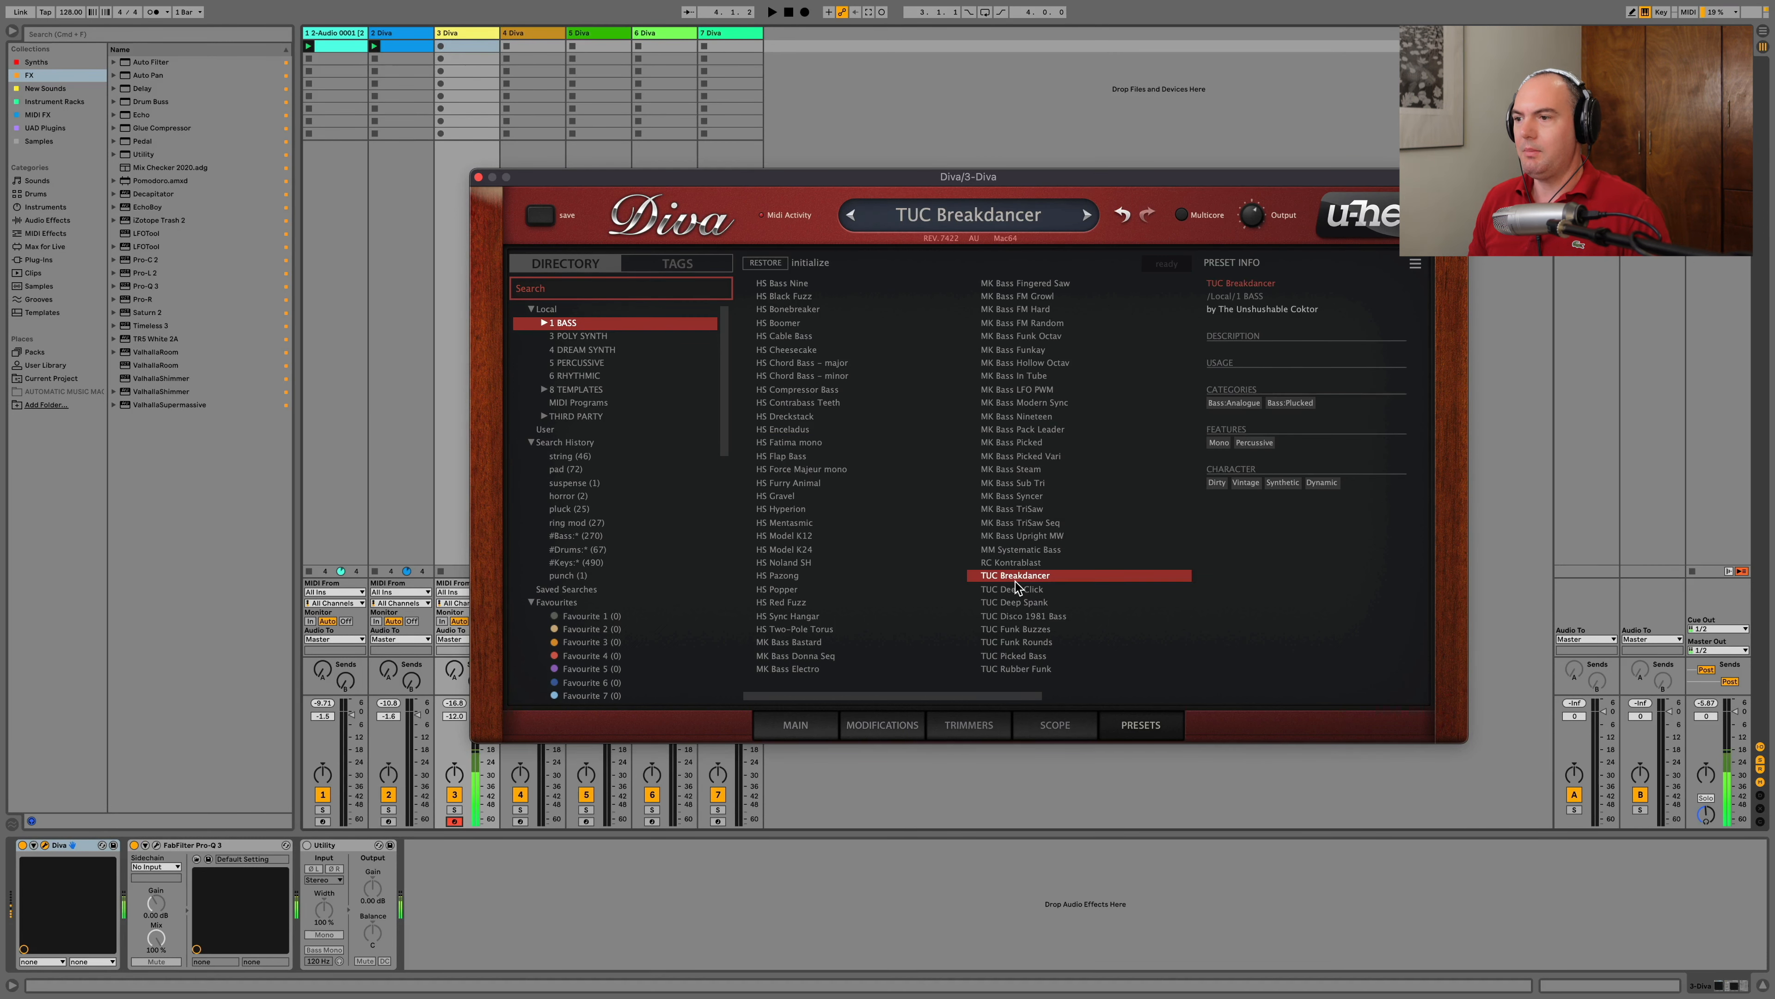
{"action": "left_click", "coordinate": [800, 615]}
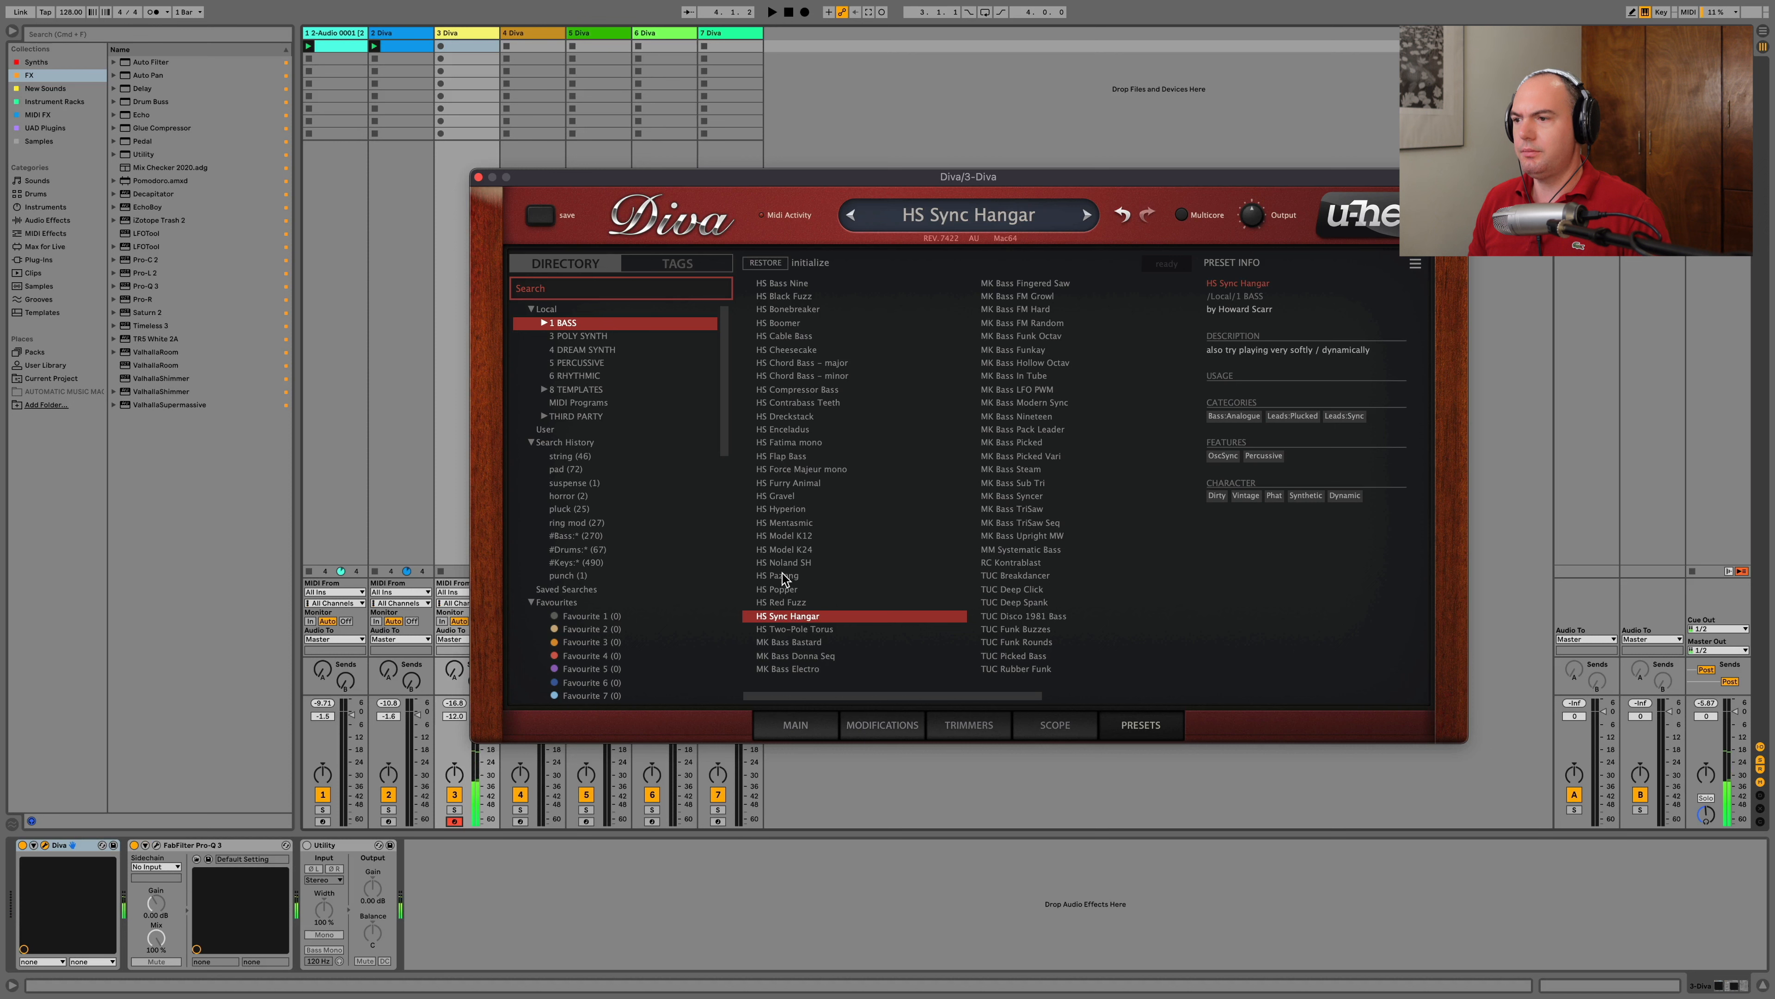
{"action": "left_click", "coordinate": [783, 603]}
{"action": "left_click", "coordinate": [792, 642]}
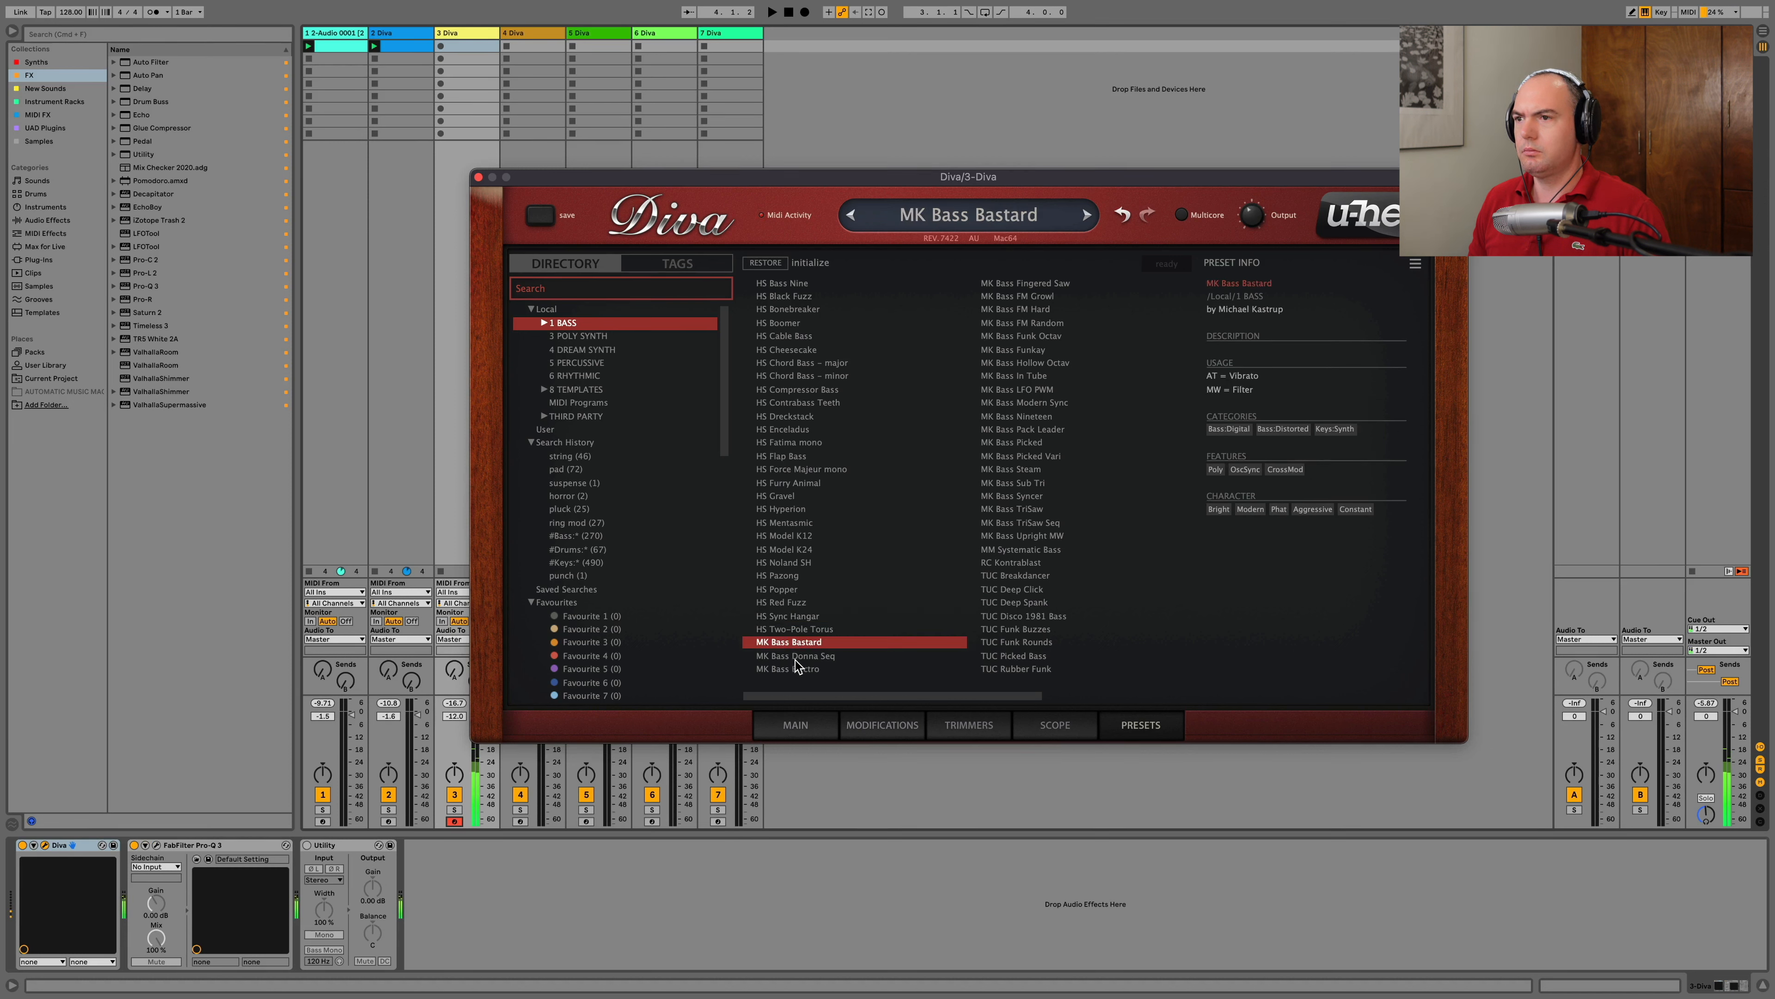
{"action": "left_click", "coordinate": [797, 658]}
{"action": "left_click", "coordinate": [777, 591]}
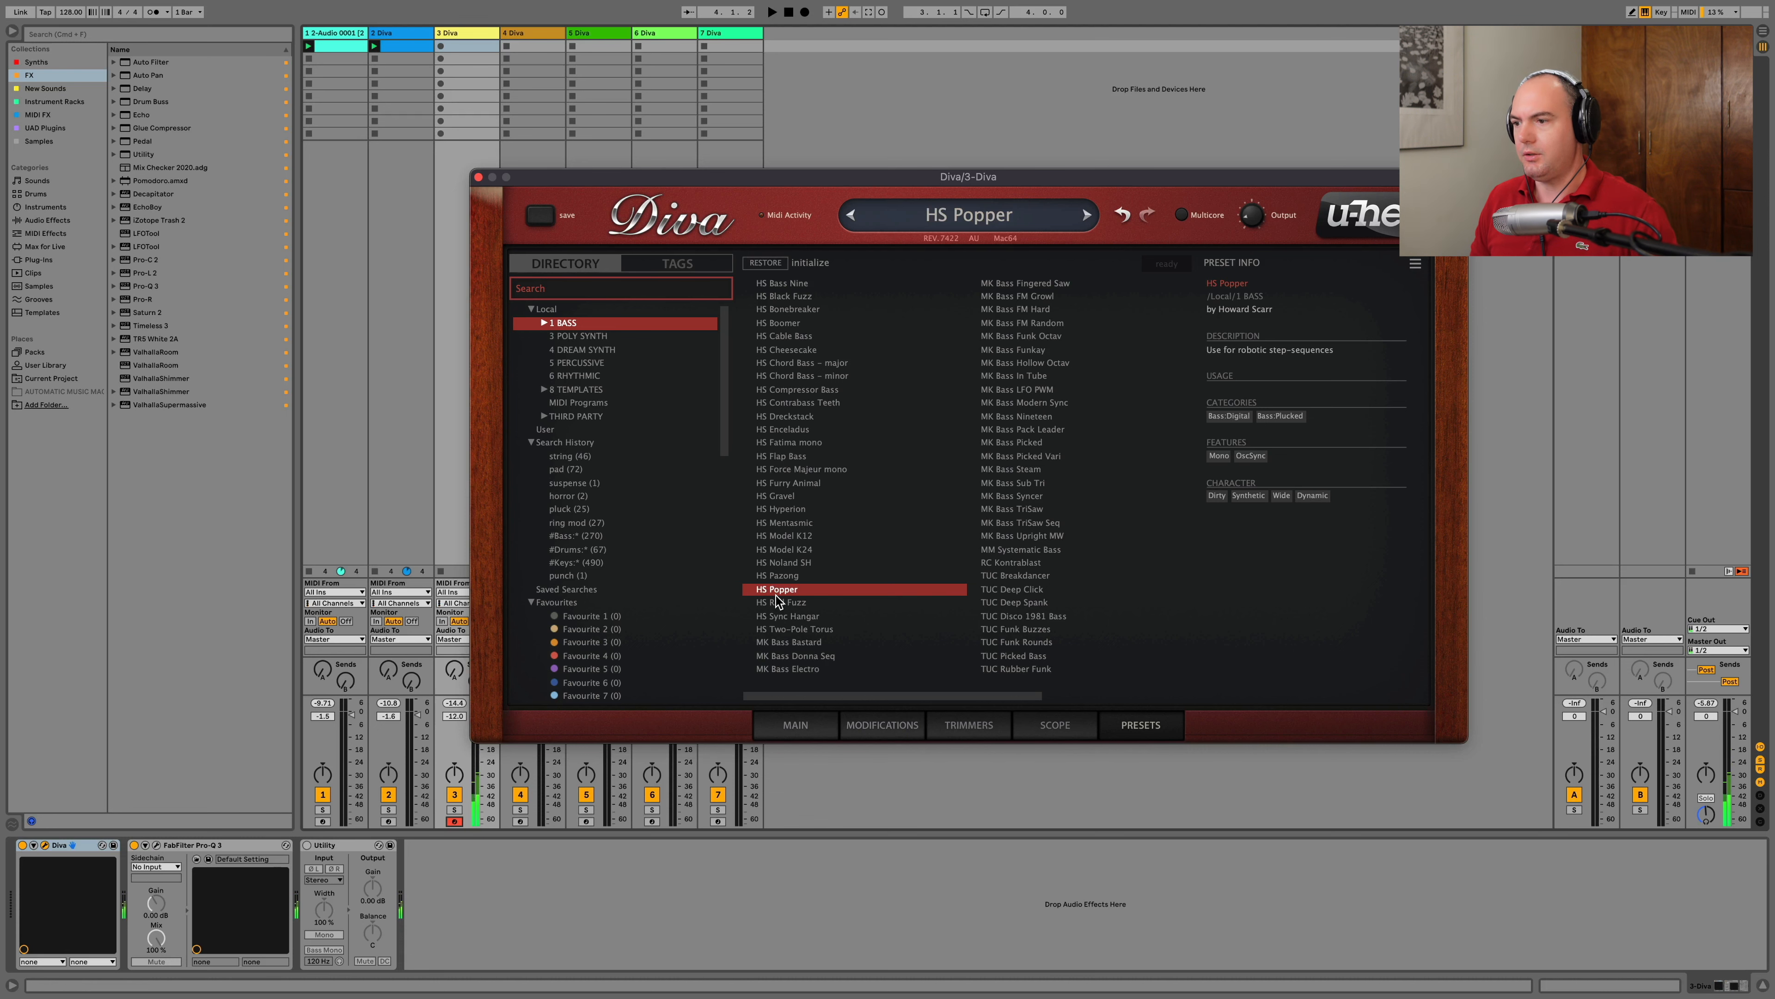
{"action": "left_click", "coordinate": [797, 723]}
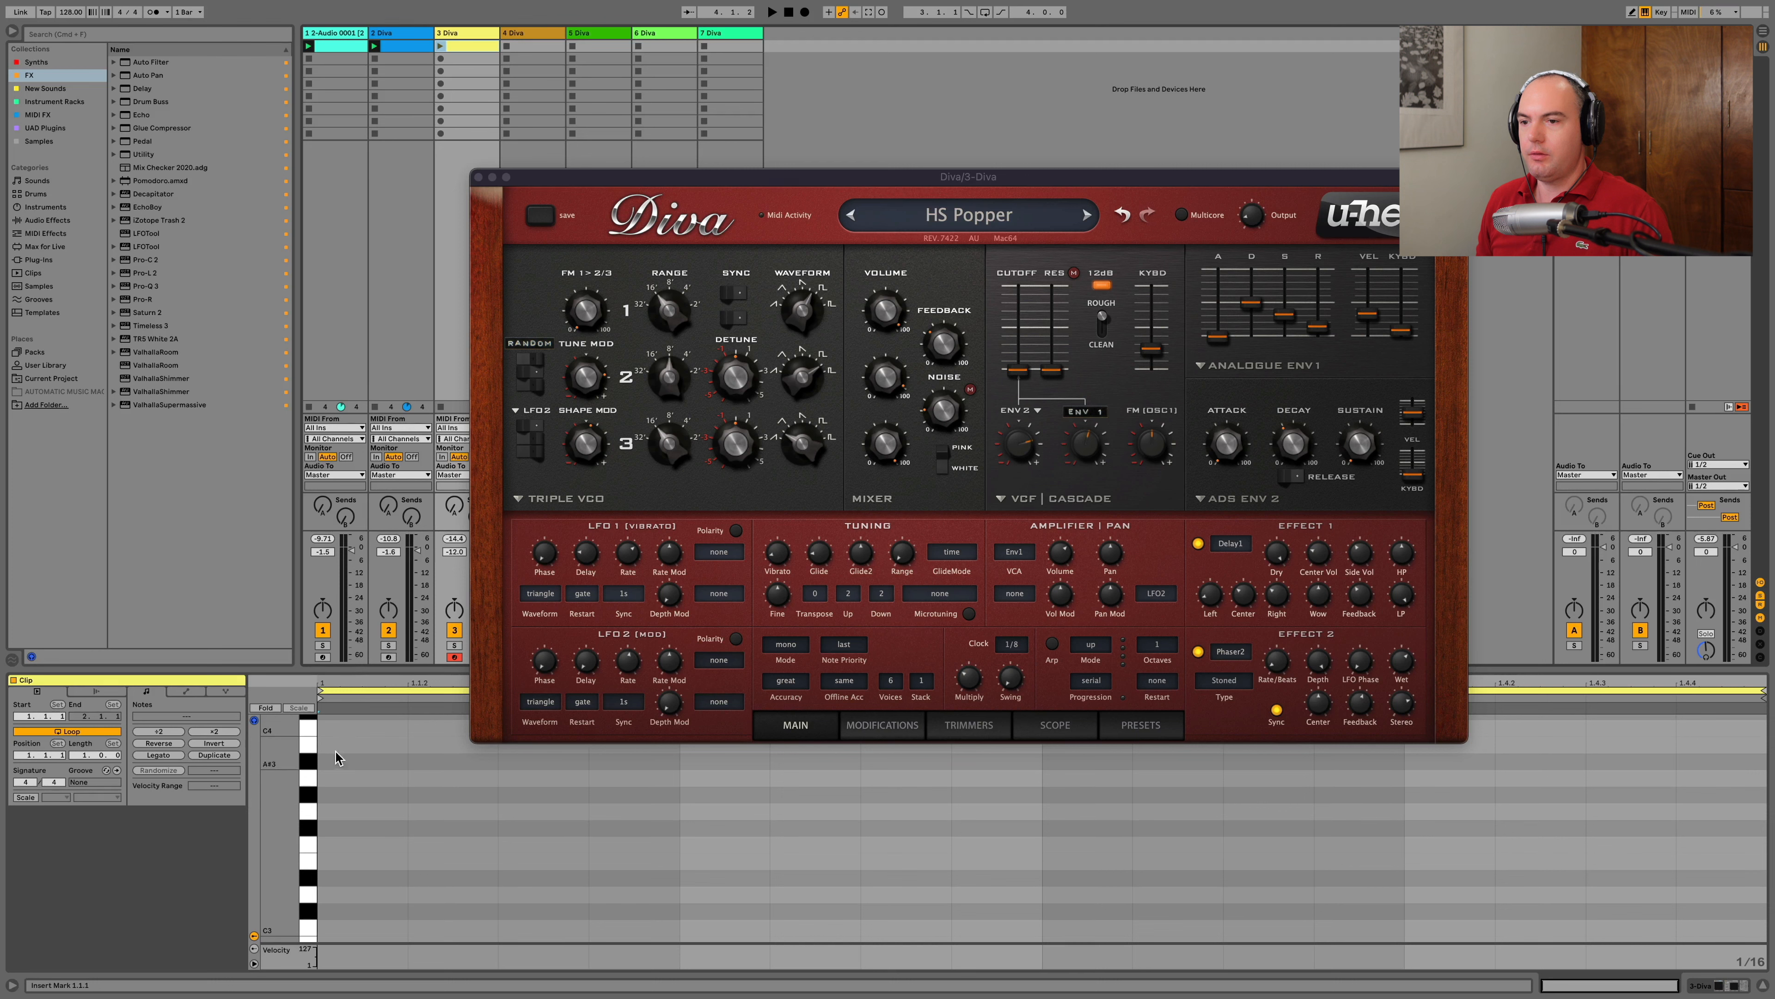
Check the bass clip, launch the third track's clip and draw a one-bar pattern of sixteenth notes around G#3, A#3 and B3
{"action": "key", "text": "space"}
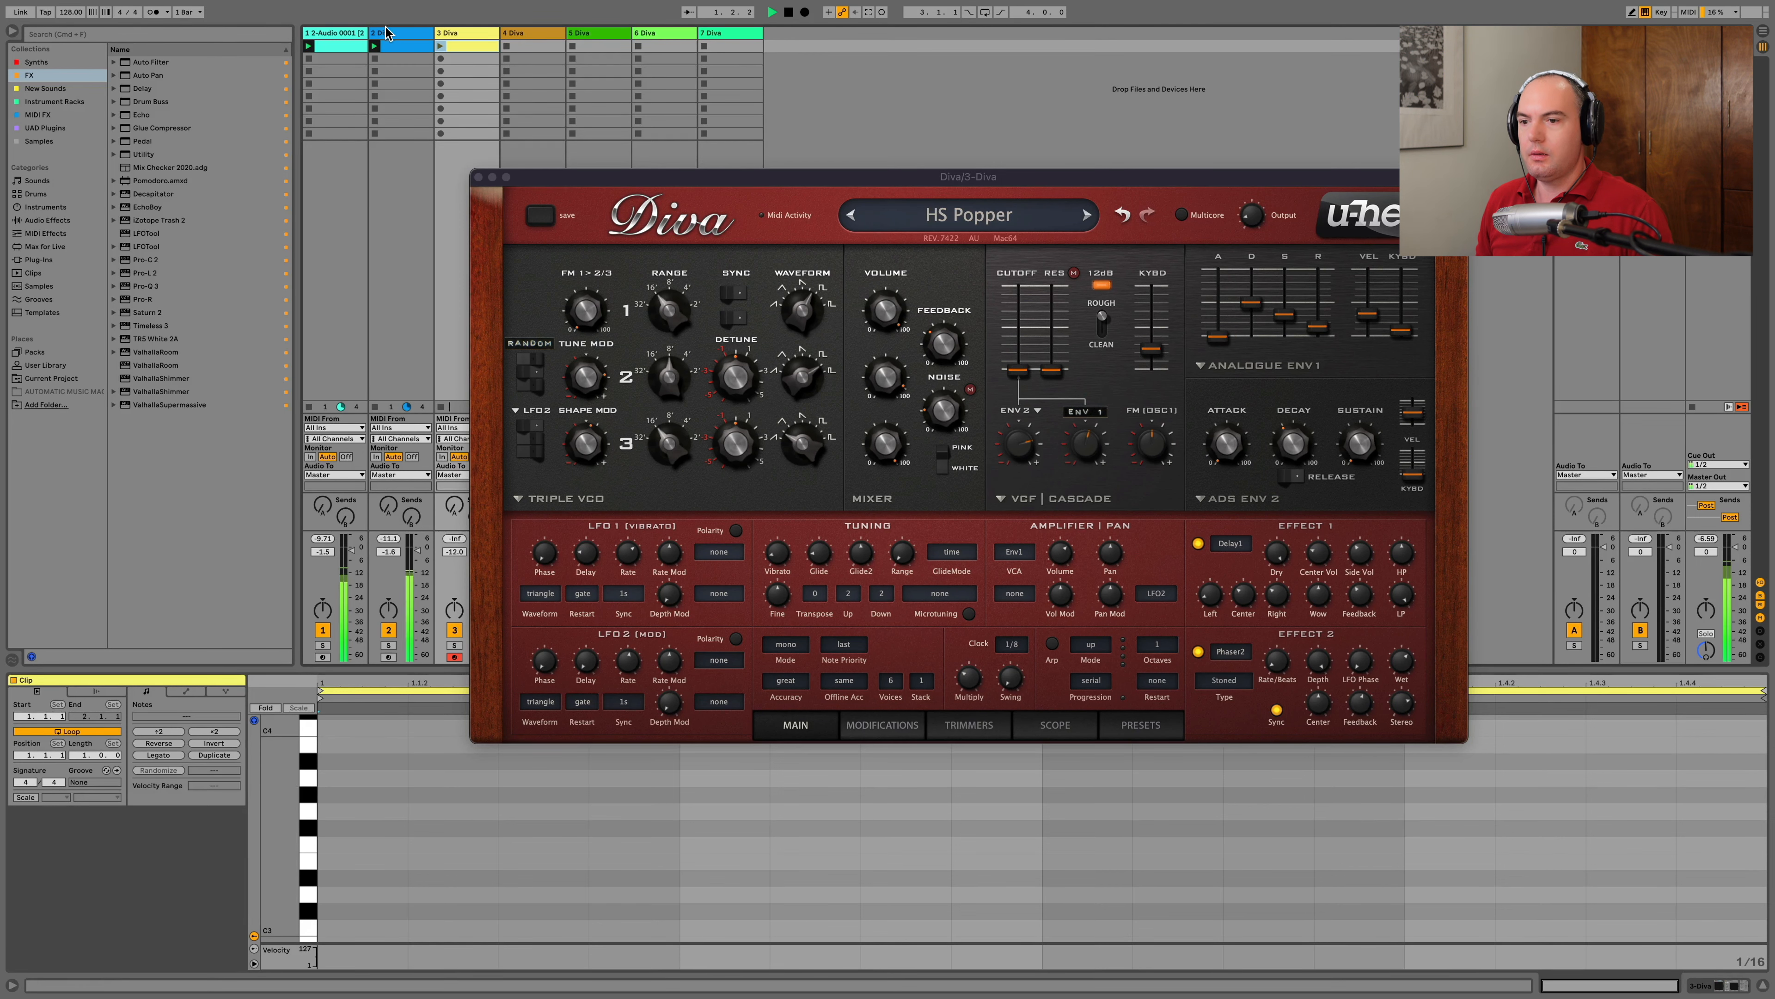
{"action": "left_click", "coordinate": [386, 33]}
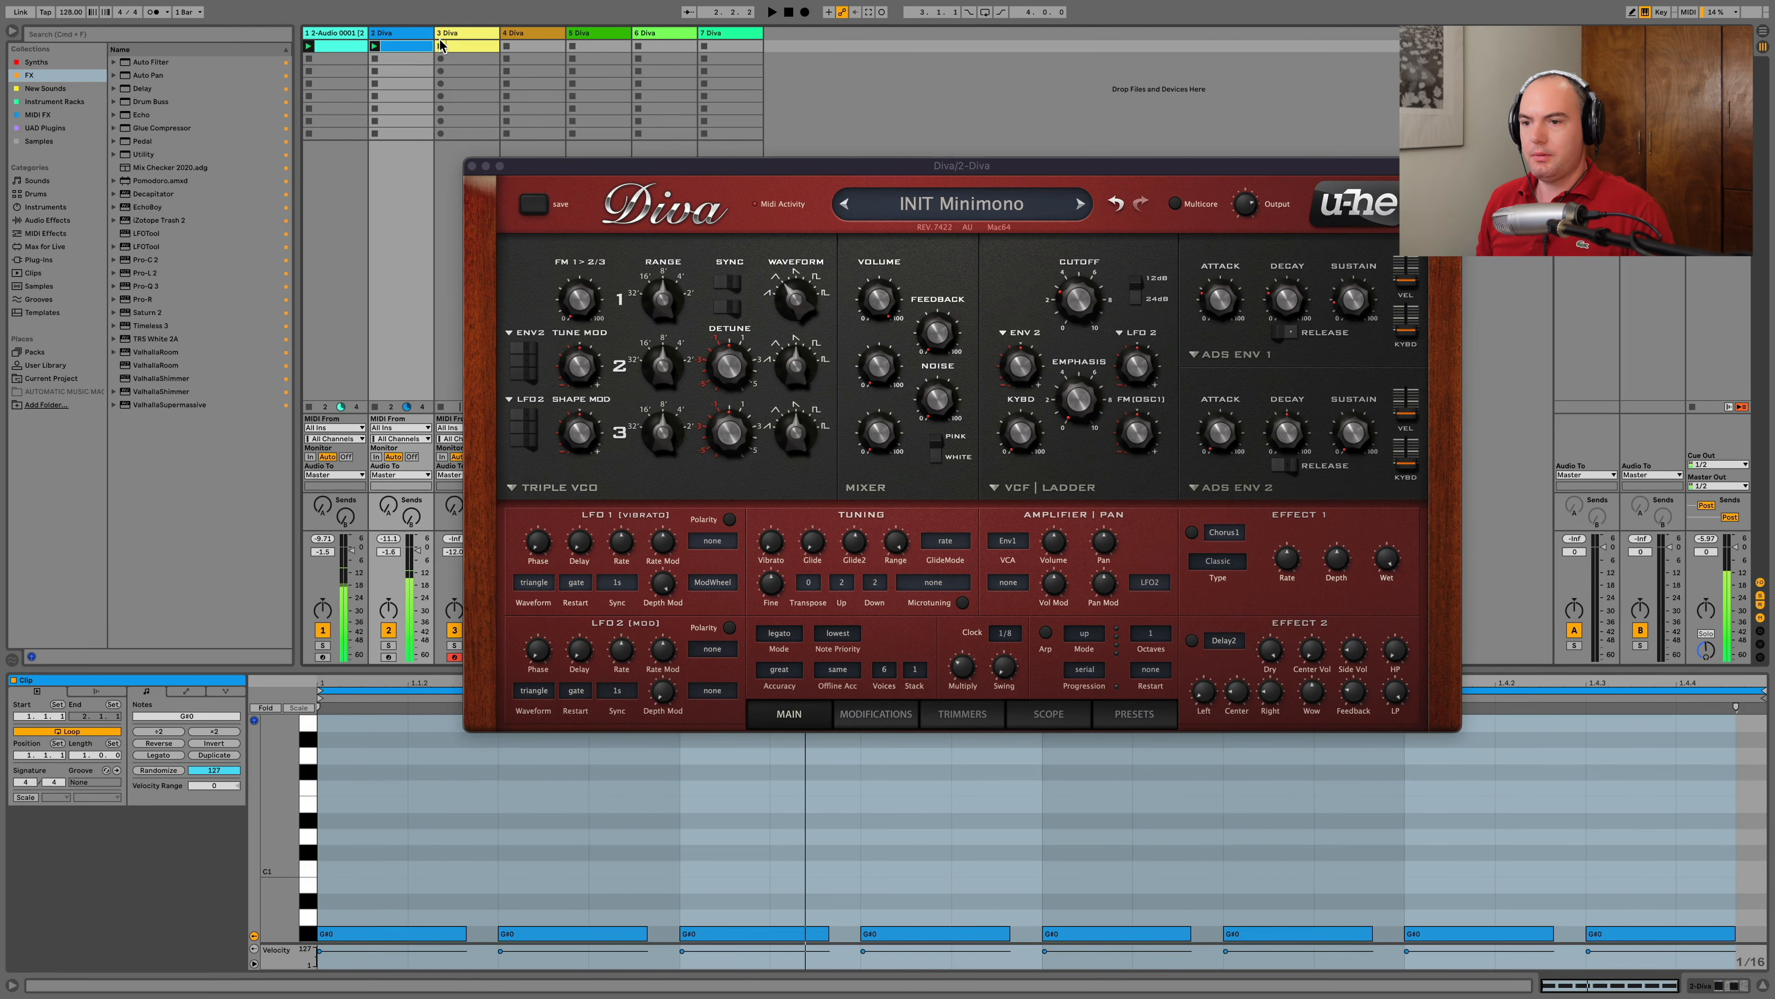
{"action": "left_click", "coordinate": [440, 45]}
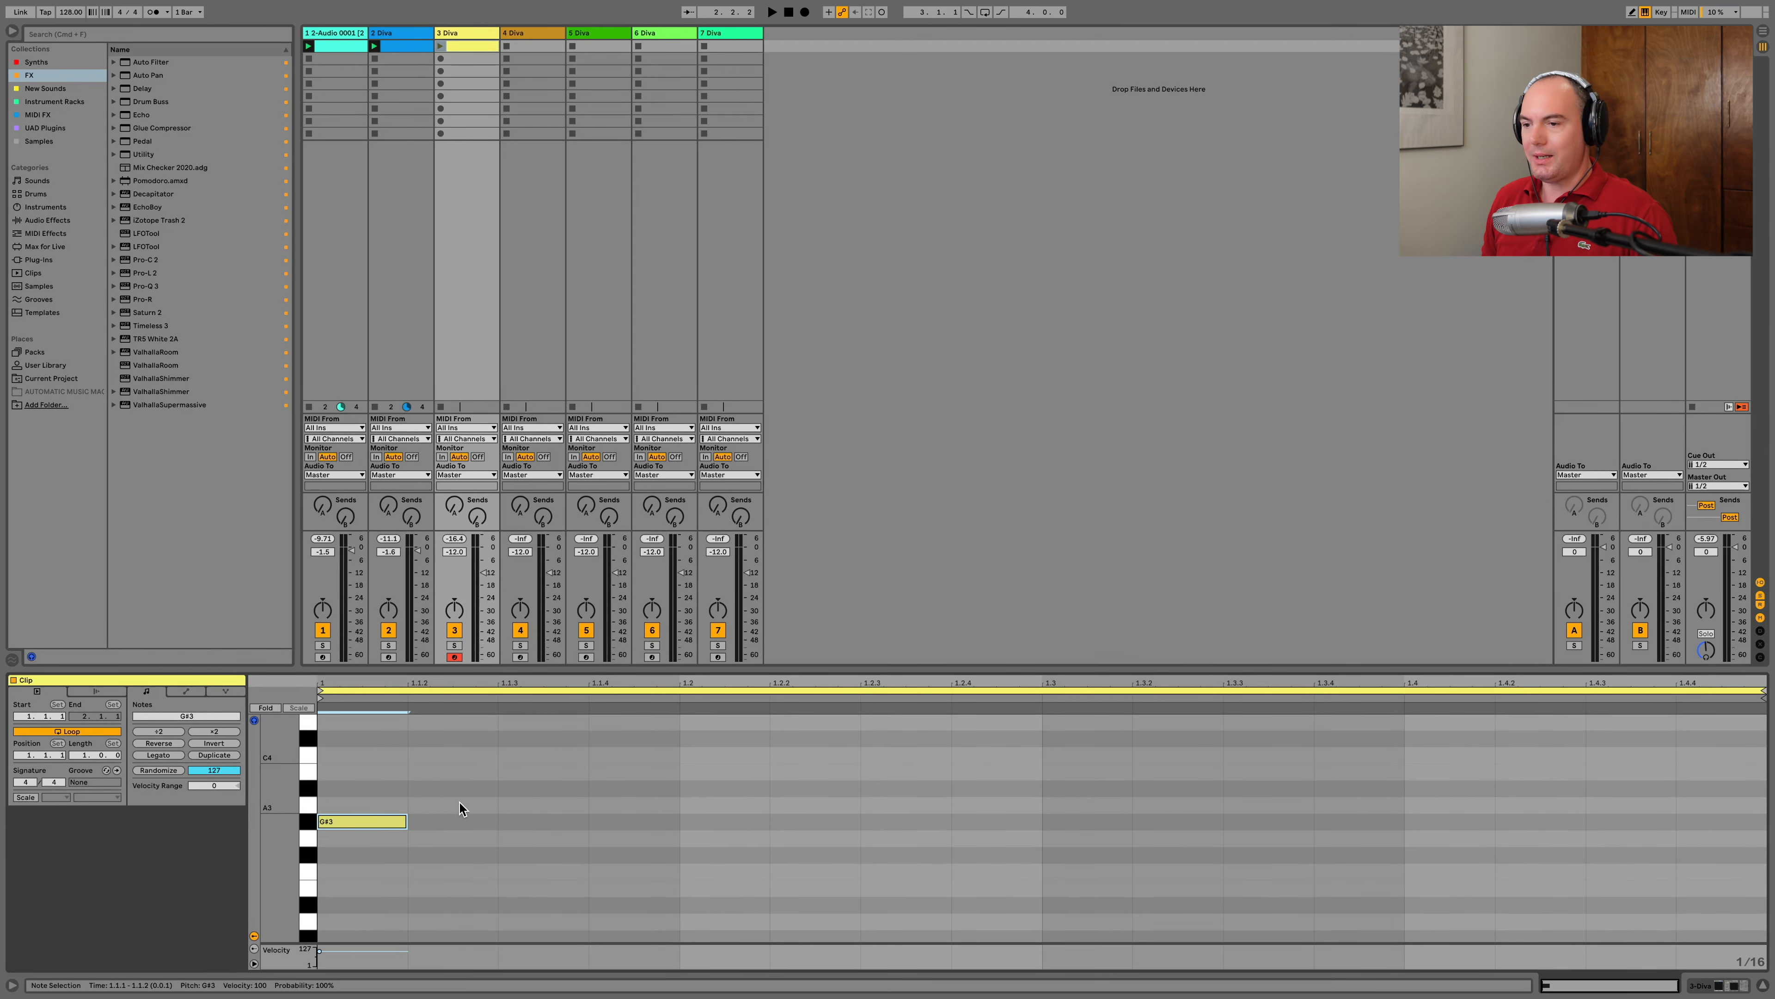
{"action": "double_click", "coordinate": [615, 783]}
{"action": "key", "text": "Up"}
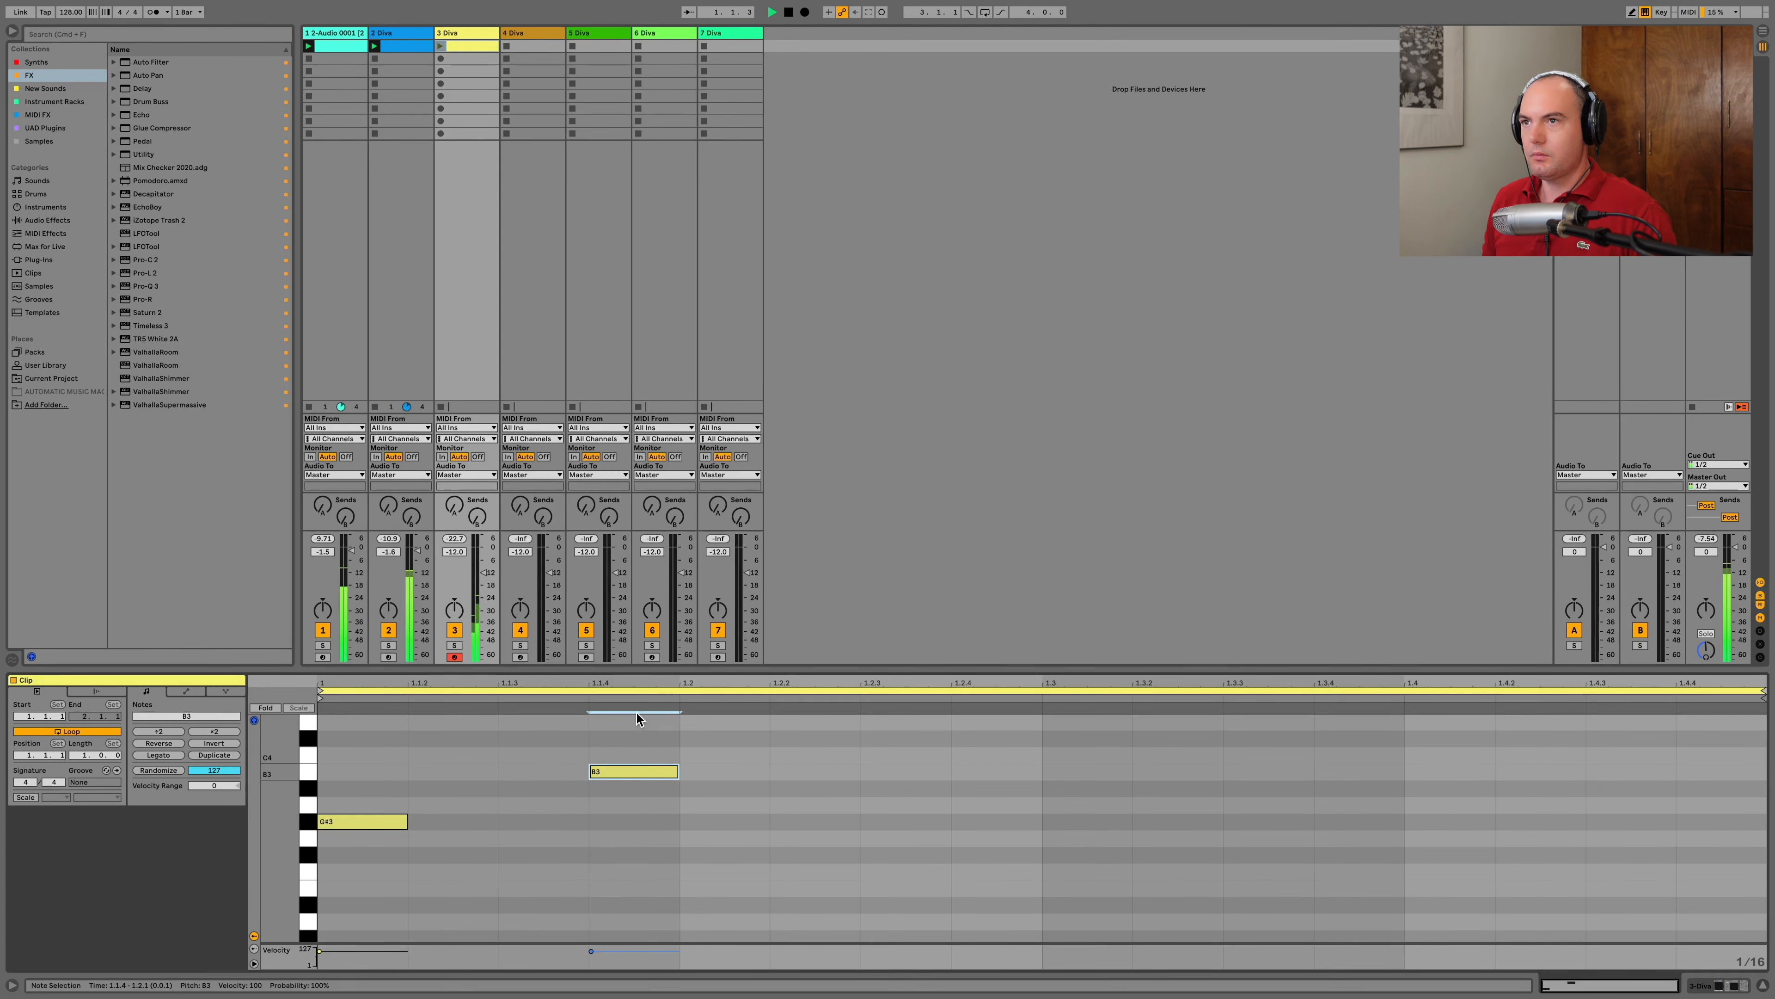
{"action": "left_click", "coordinate": [442, 47]}
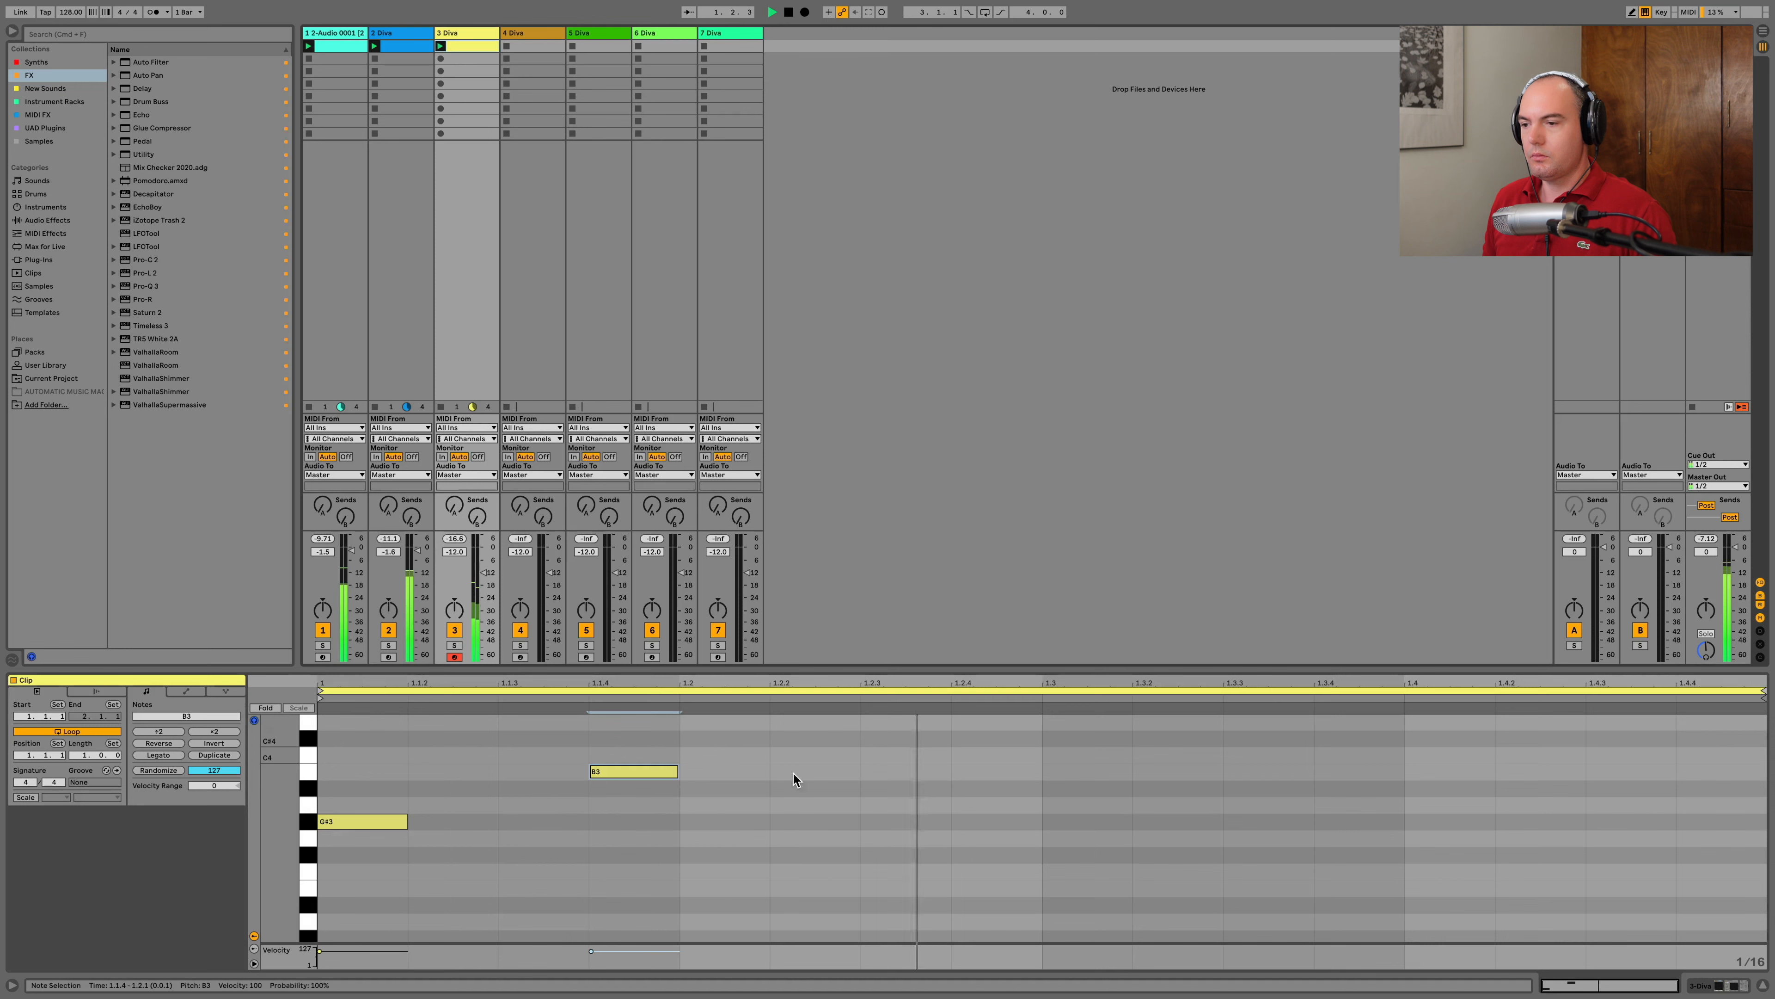
{"action": "double_click", "coordinate": [544, 787]}
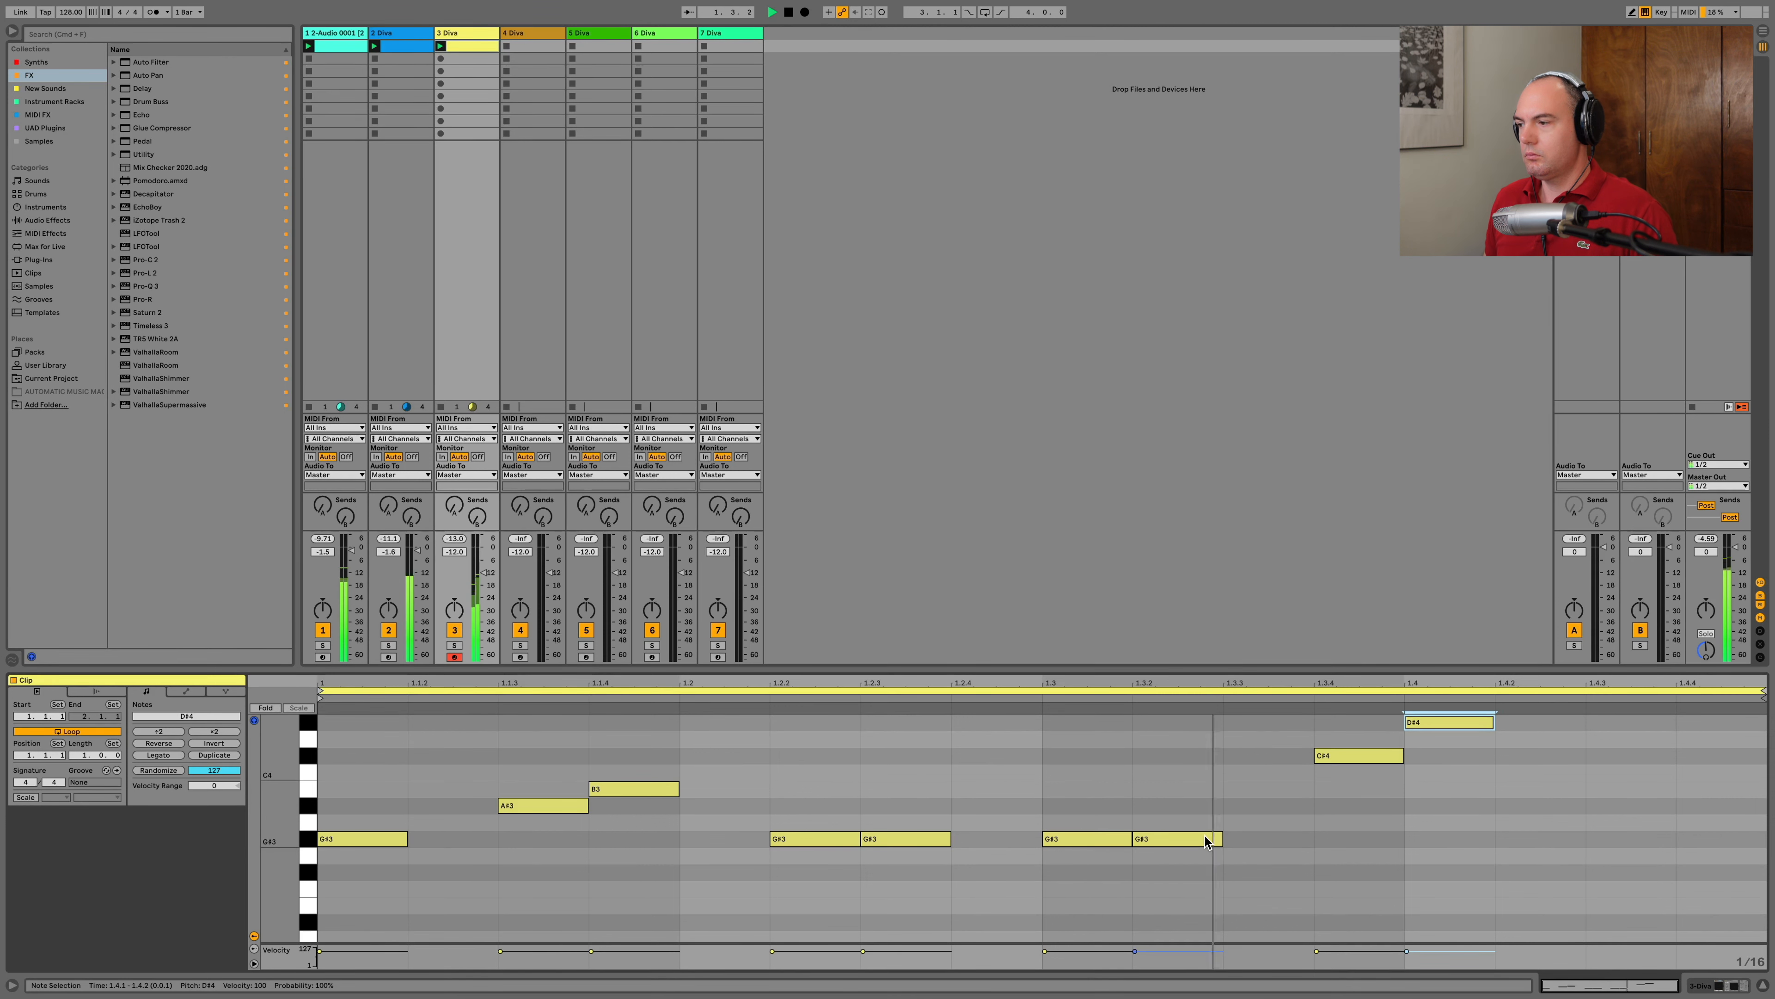
Lower the pattern's last two notes to A#3 and B3 and extend the clip into a four-bar melody
{"action": "left_click_drag", "start_coordinate": [1357, 802], "coordinate": [1489, 713]}
{"action": "key", "text": "Down"}
{"action": "key", "text": "Down"}
{"action": "key", "text": "Down"}
{"action": "key", "text": "Down"}
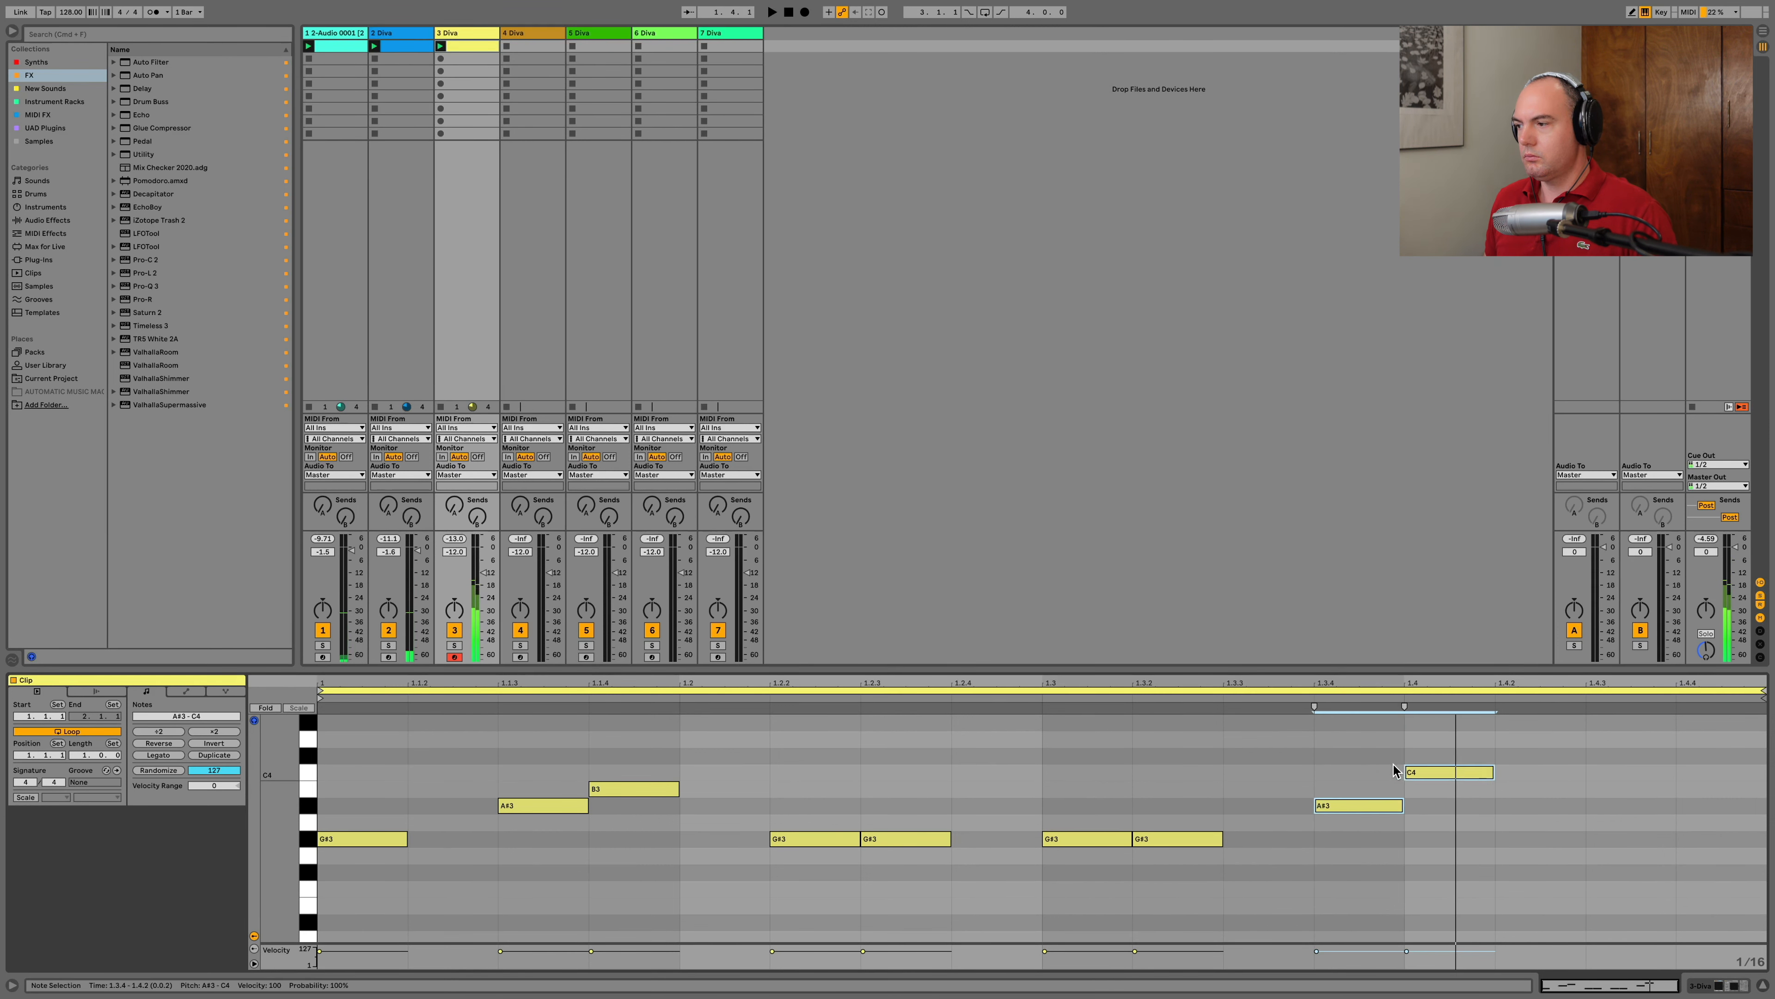
{"action": "left_click", "coordinate": [1363, 785]}
{"action": "left_click", "coordinate": [1466, 790]}
{"action": "key", "text": "Down"}
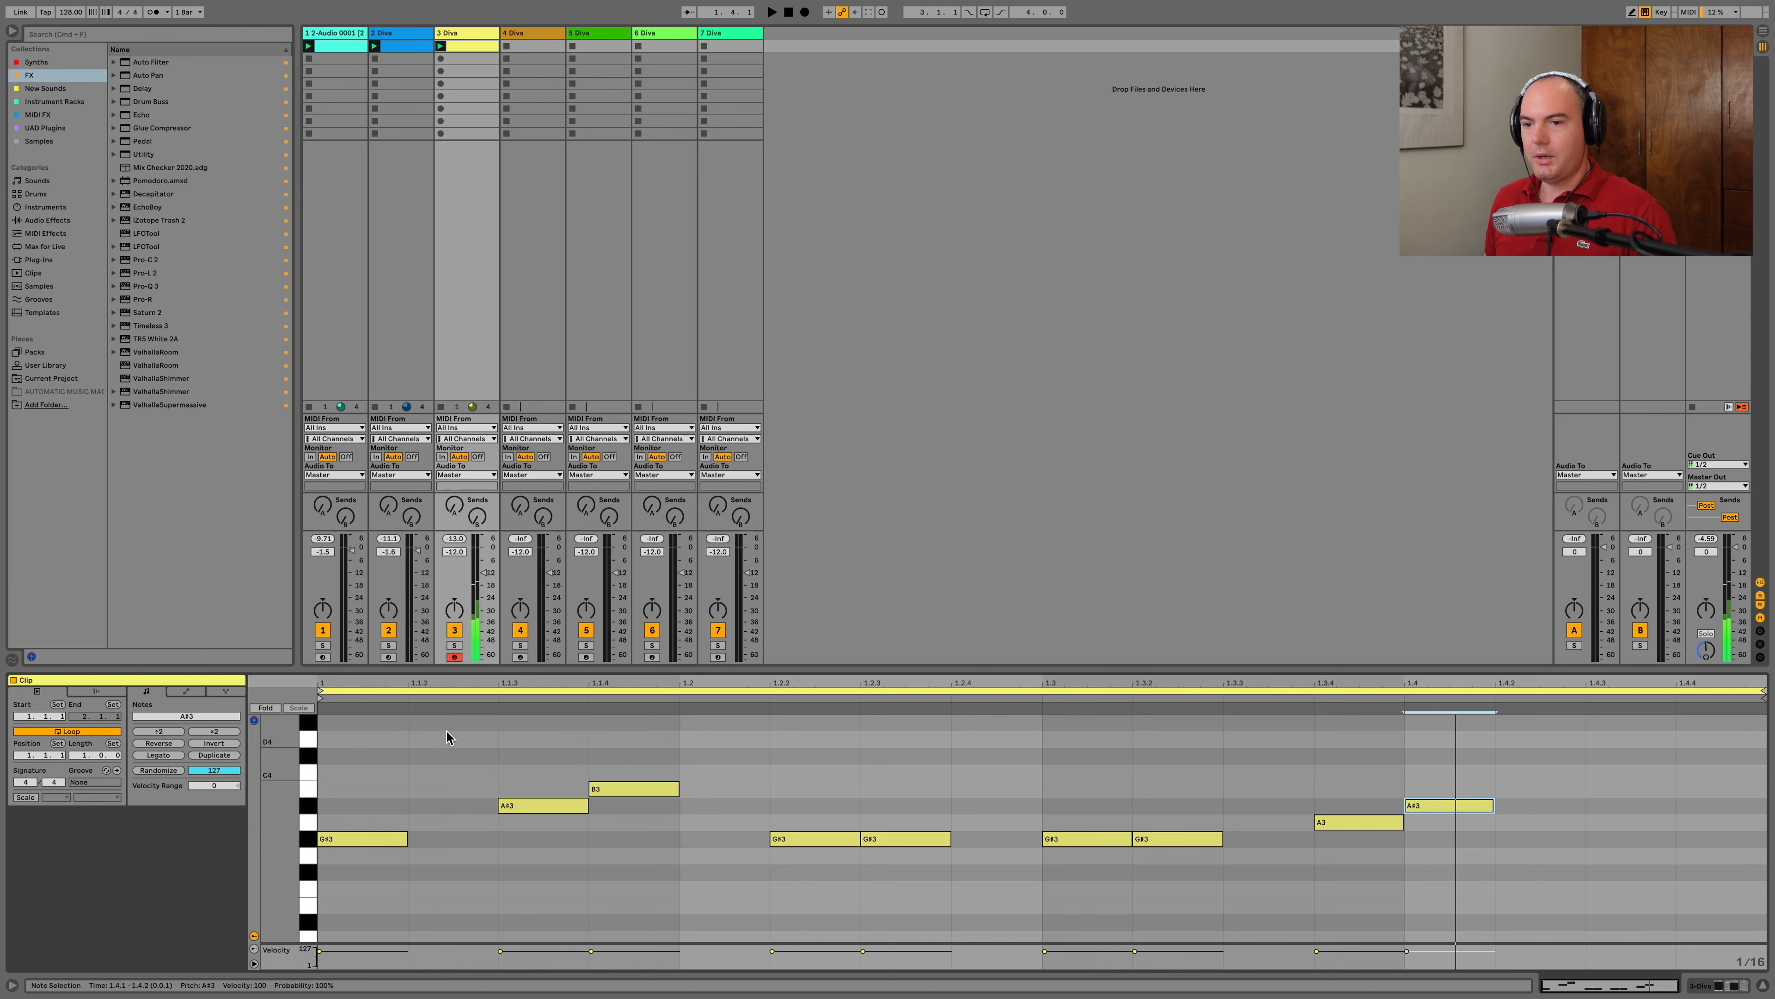
{"action": "mouse_move", "coordinate": [78, 755]}
{"action": "left_mouse_down"}
{"action": "mouse_move", "coordinate": [79, 727]}
{"action": "mouse_move", "coordinate": [61, 775]}
{"action": "left_mouse_up"}
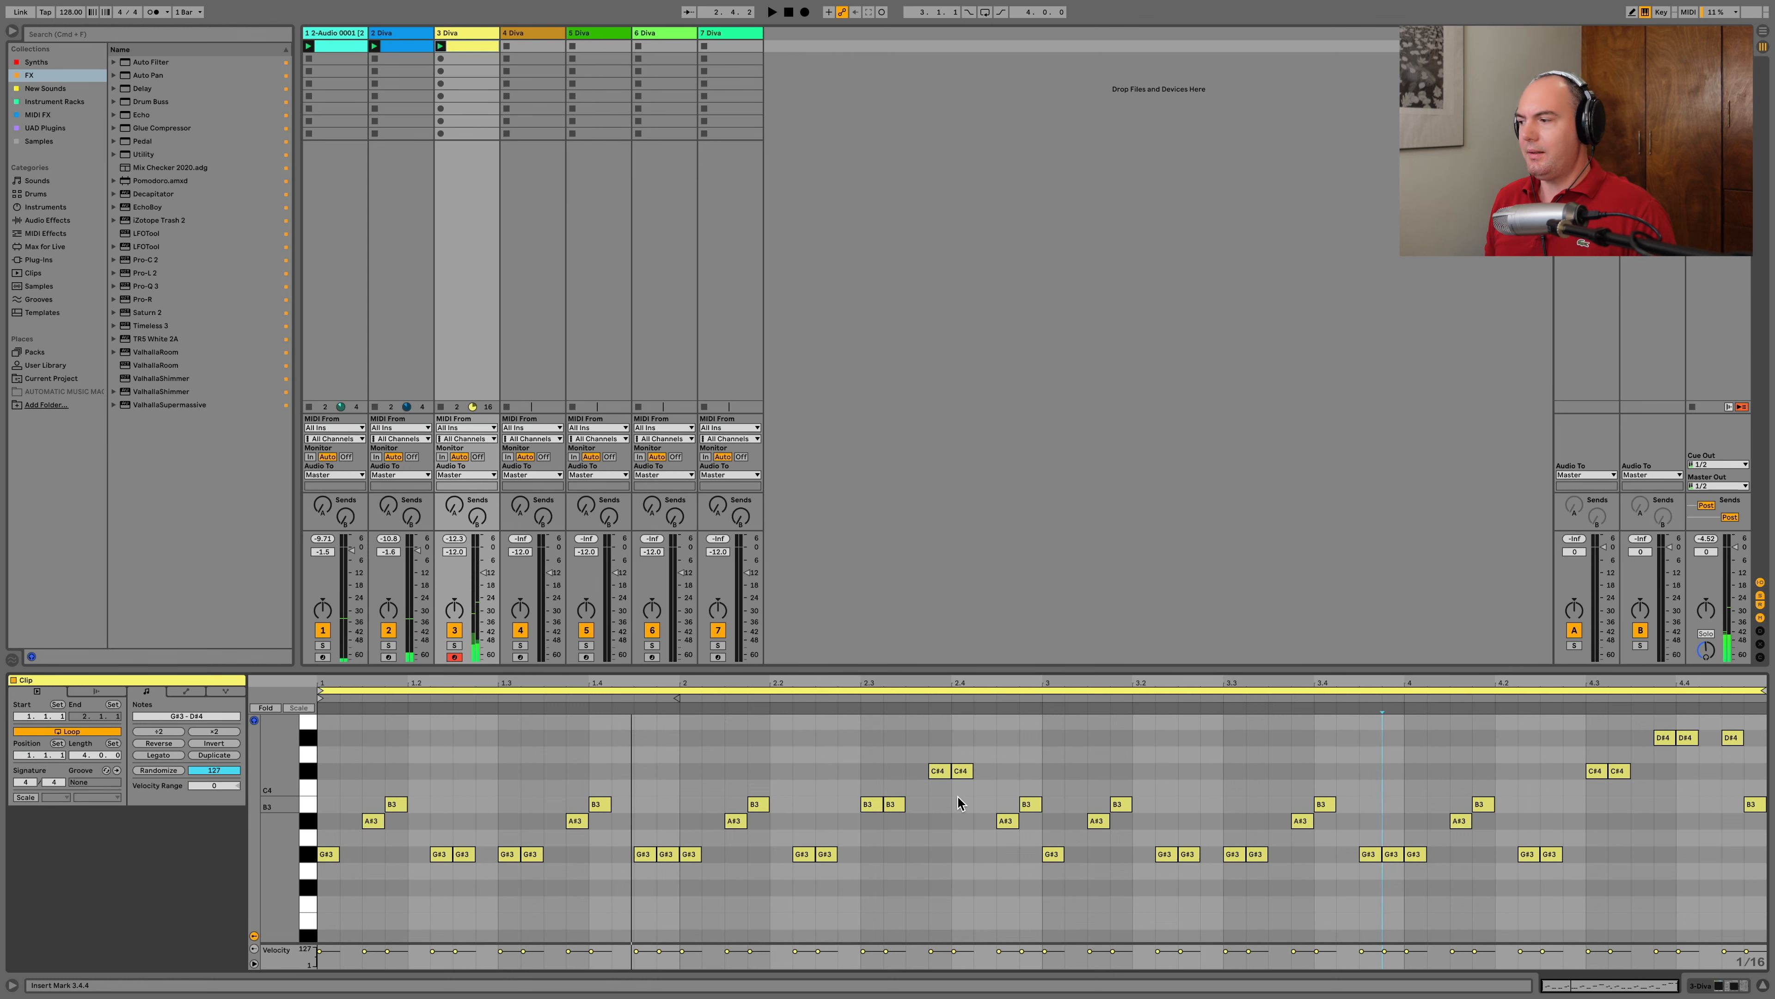
Switch off the Delay1 effect in the third track's Diva and close the synth window
{"action": "left_click", "coordinate": [1719, 985]}
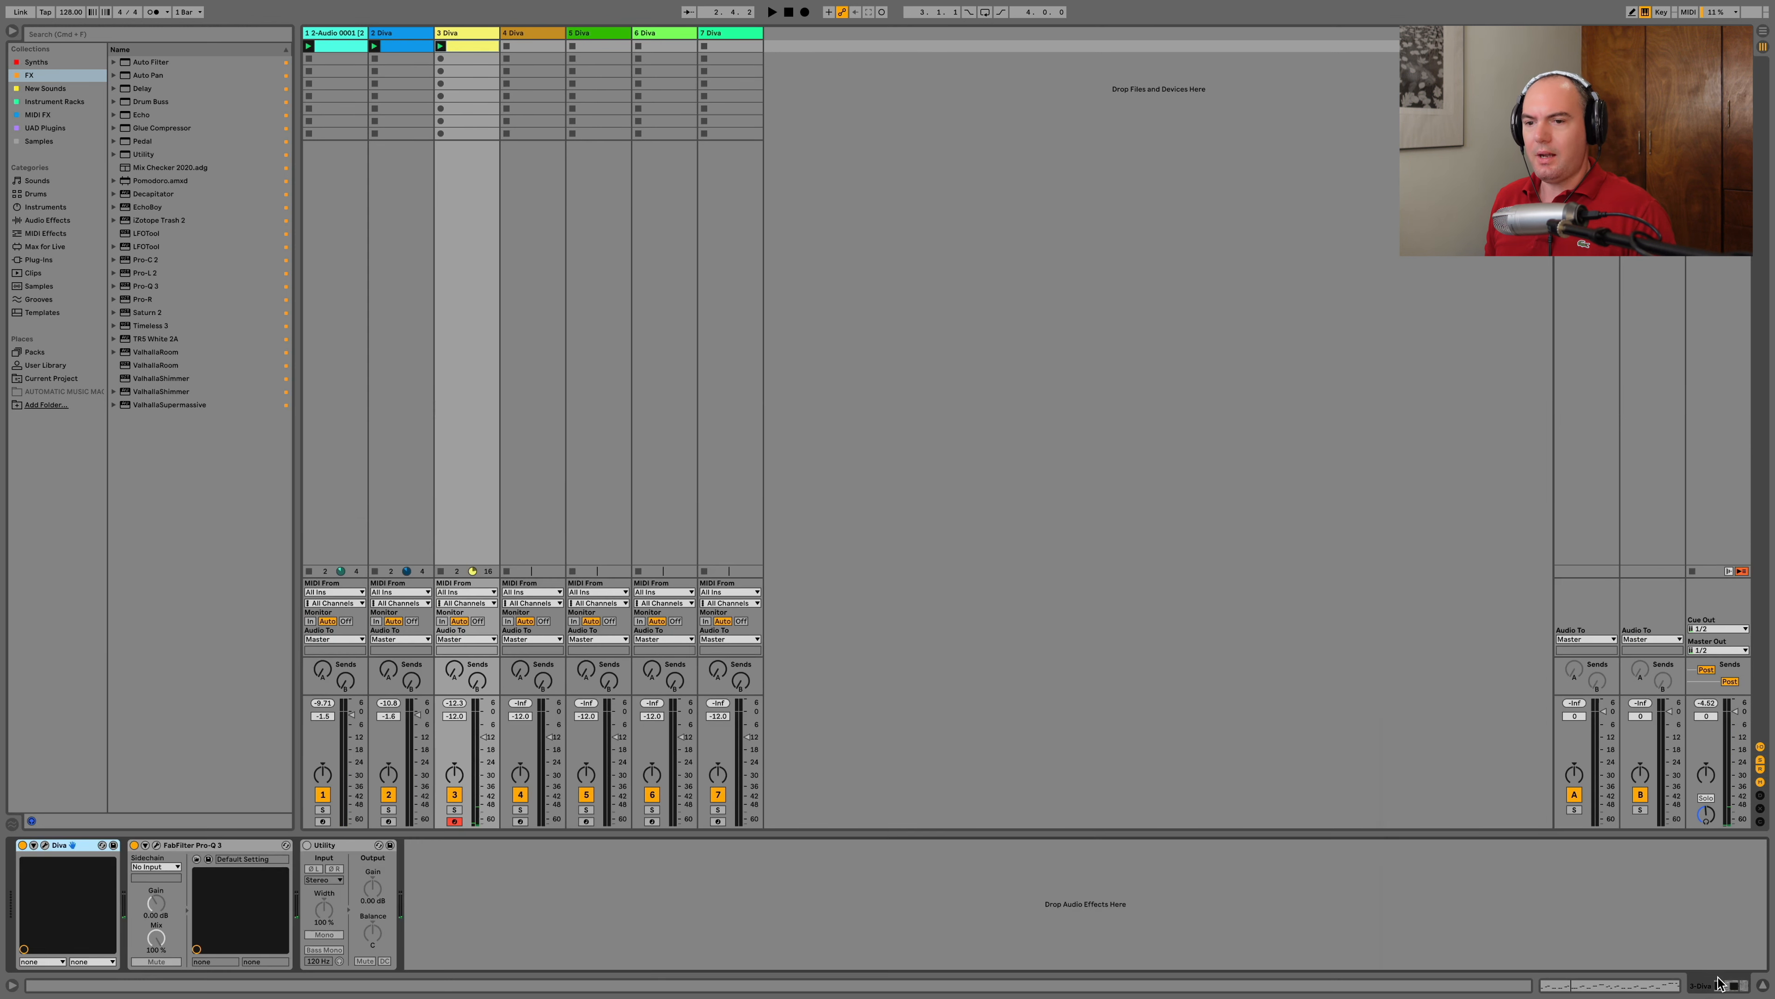
{"action": "left_click", "coordinate": [45, 846]}
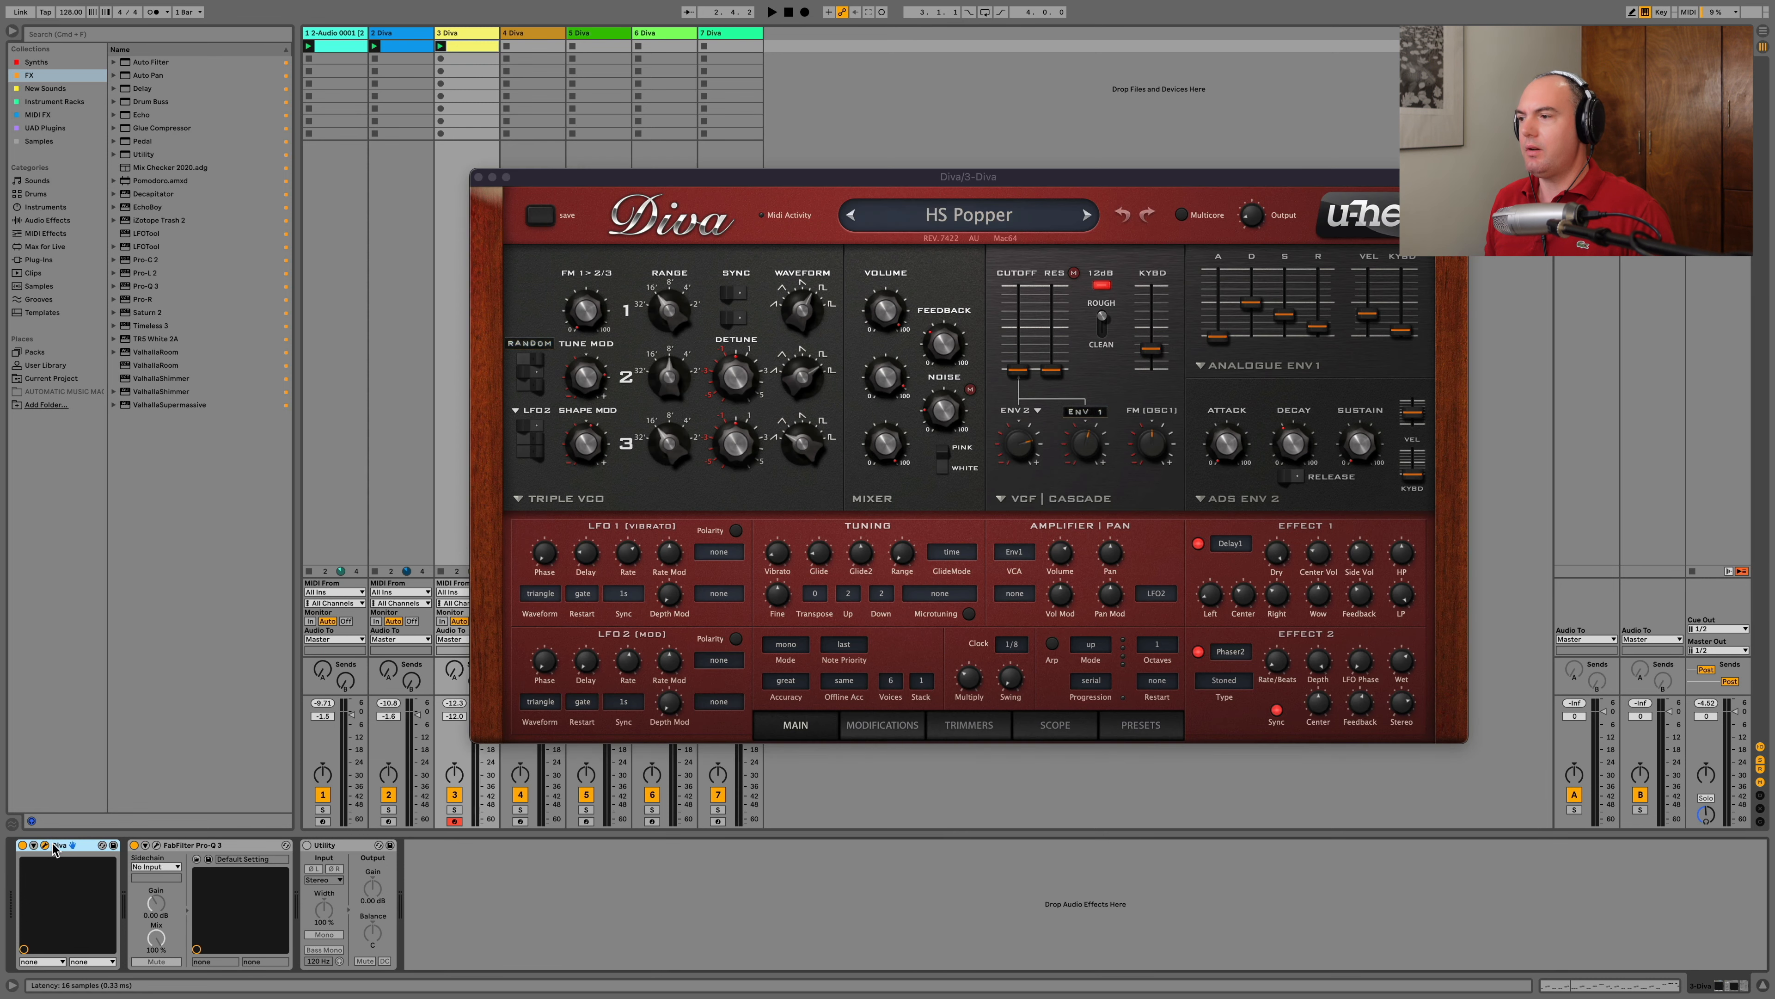
{"action": "left_click", "coordinate": [1197, 546]}
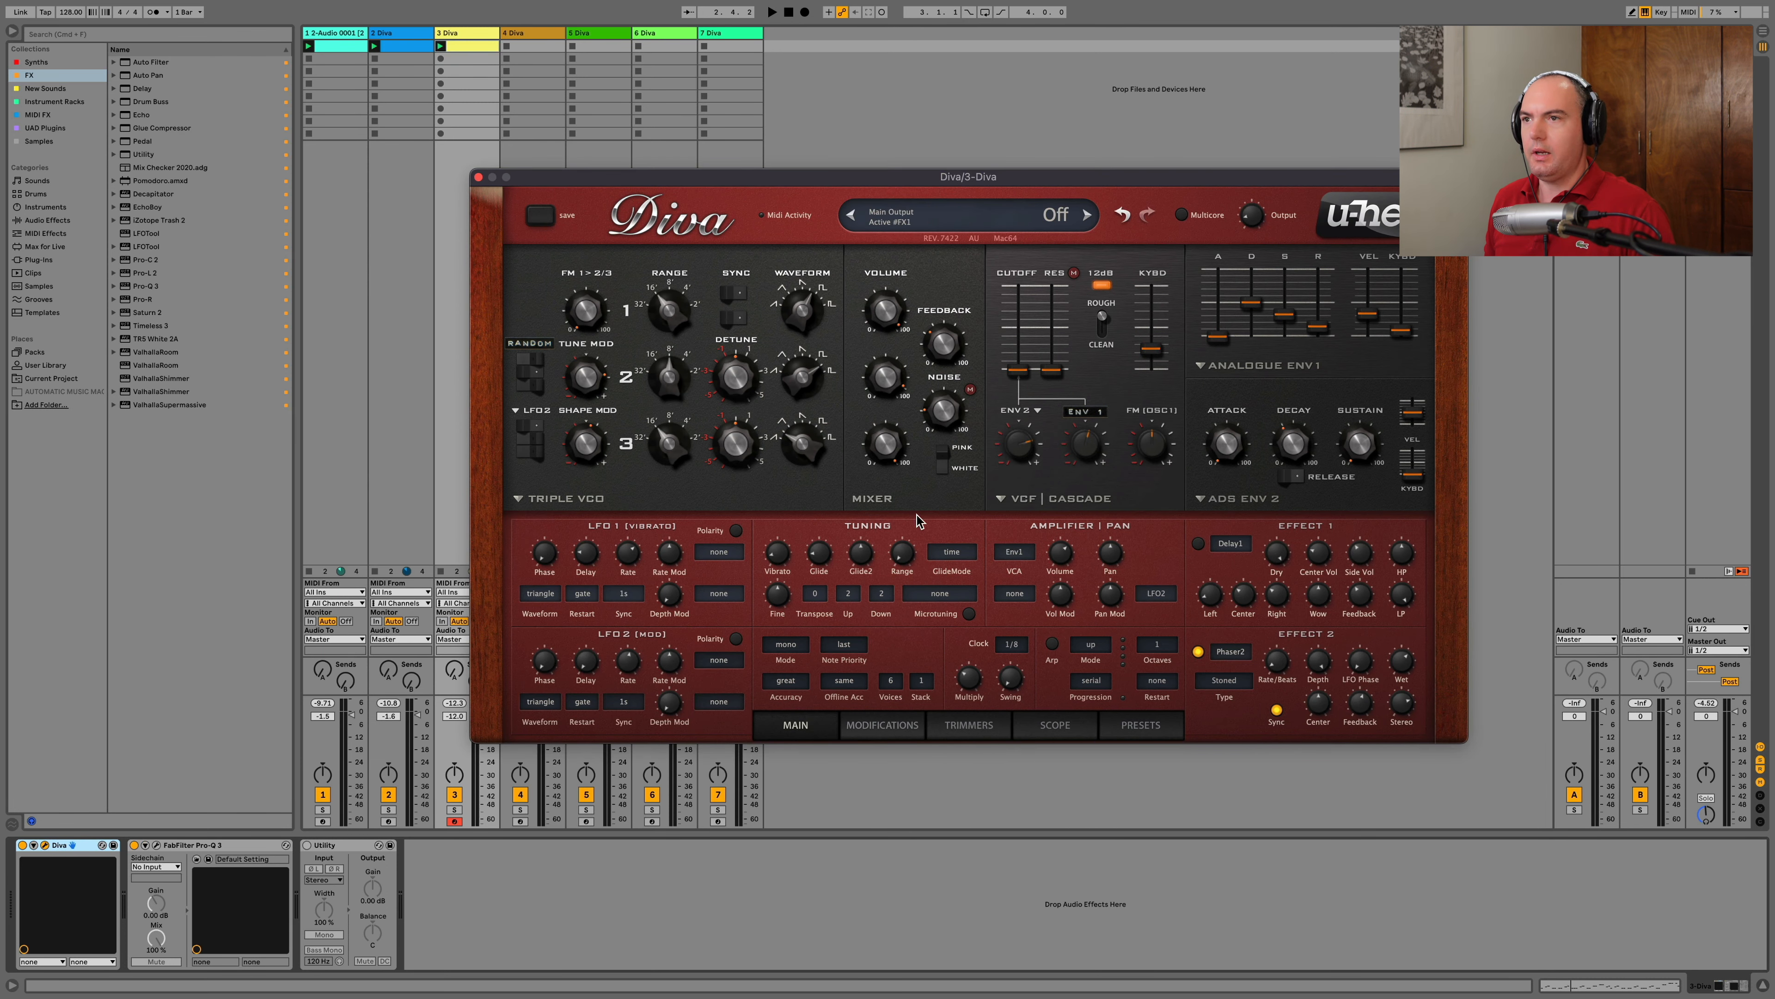
{"action": "left_click", "coordinate": [479, 178]}
Raise the third track's send B during playback and enable Ping Pong in return B's Delay
{"action": "left_click_drag", "start_coordinate": [478, 679], "coordinate": [478, 616]}
{"action": "key", "text": "space"}
{"action": "left_click", "coordinate": [1652, 33]}
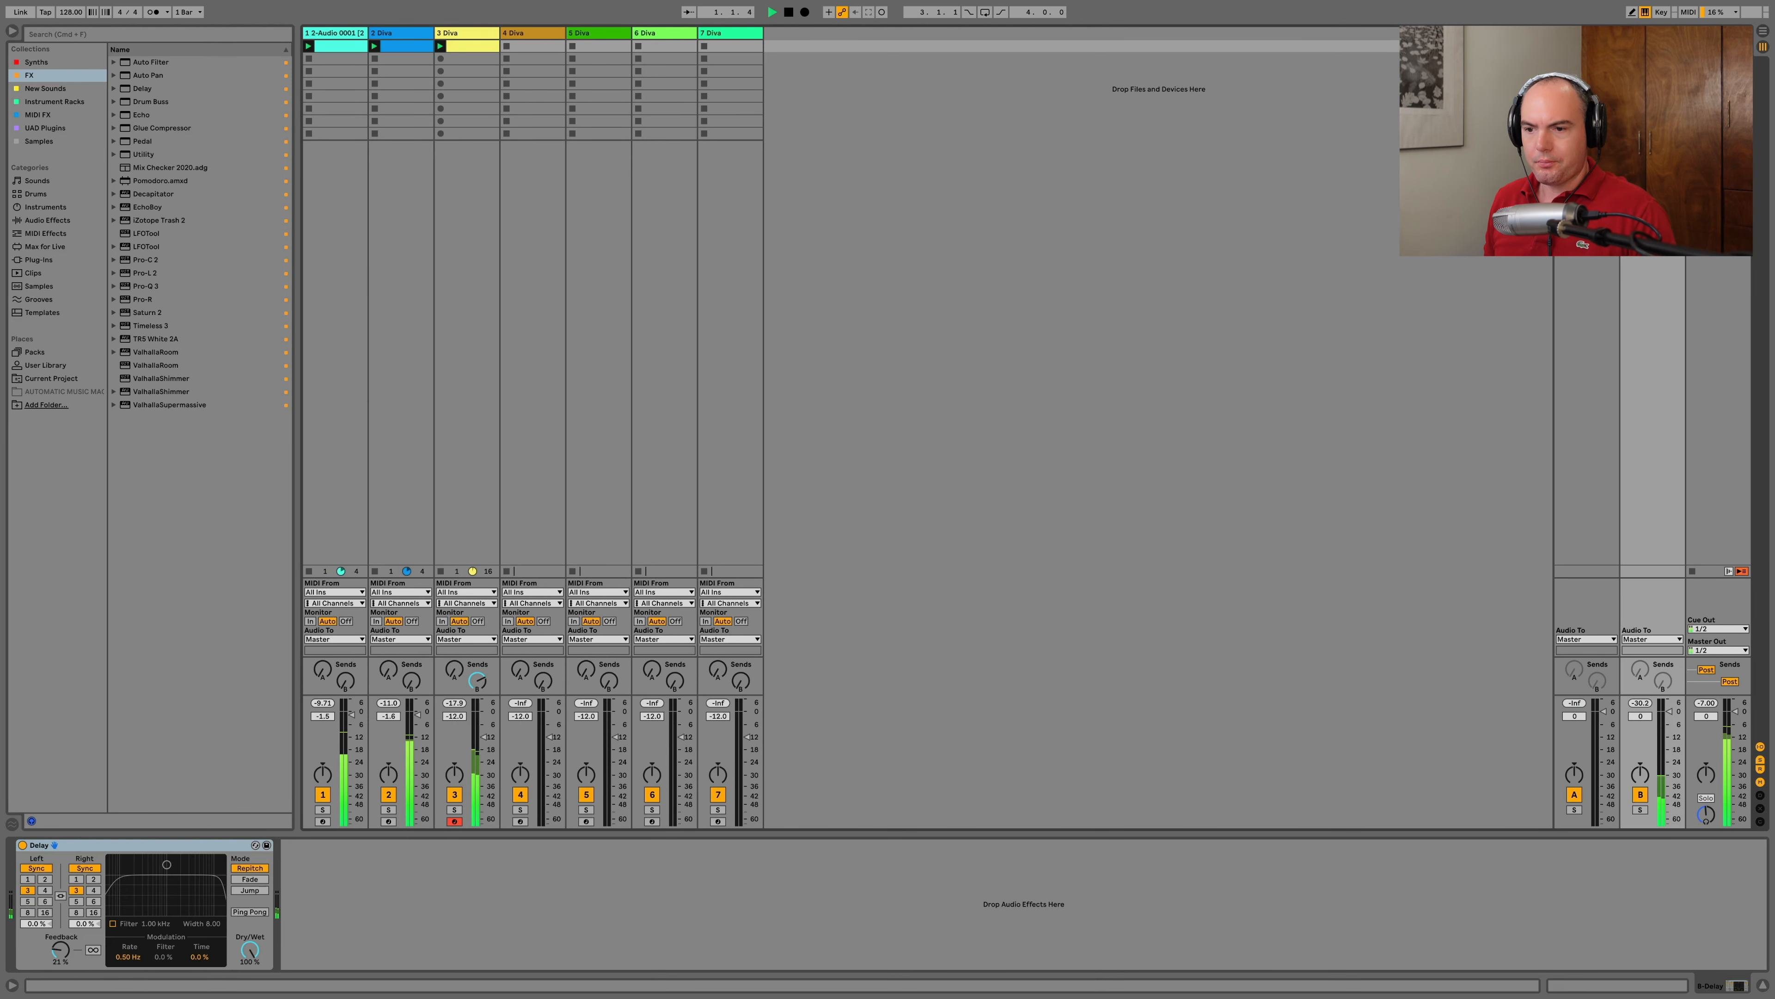
{"action": "left_click", "coordinate": [246, 912]}
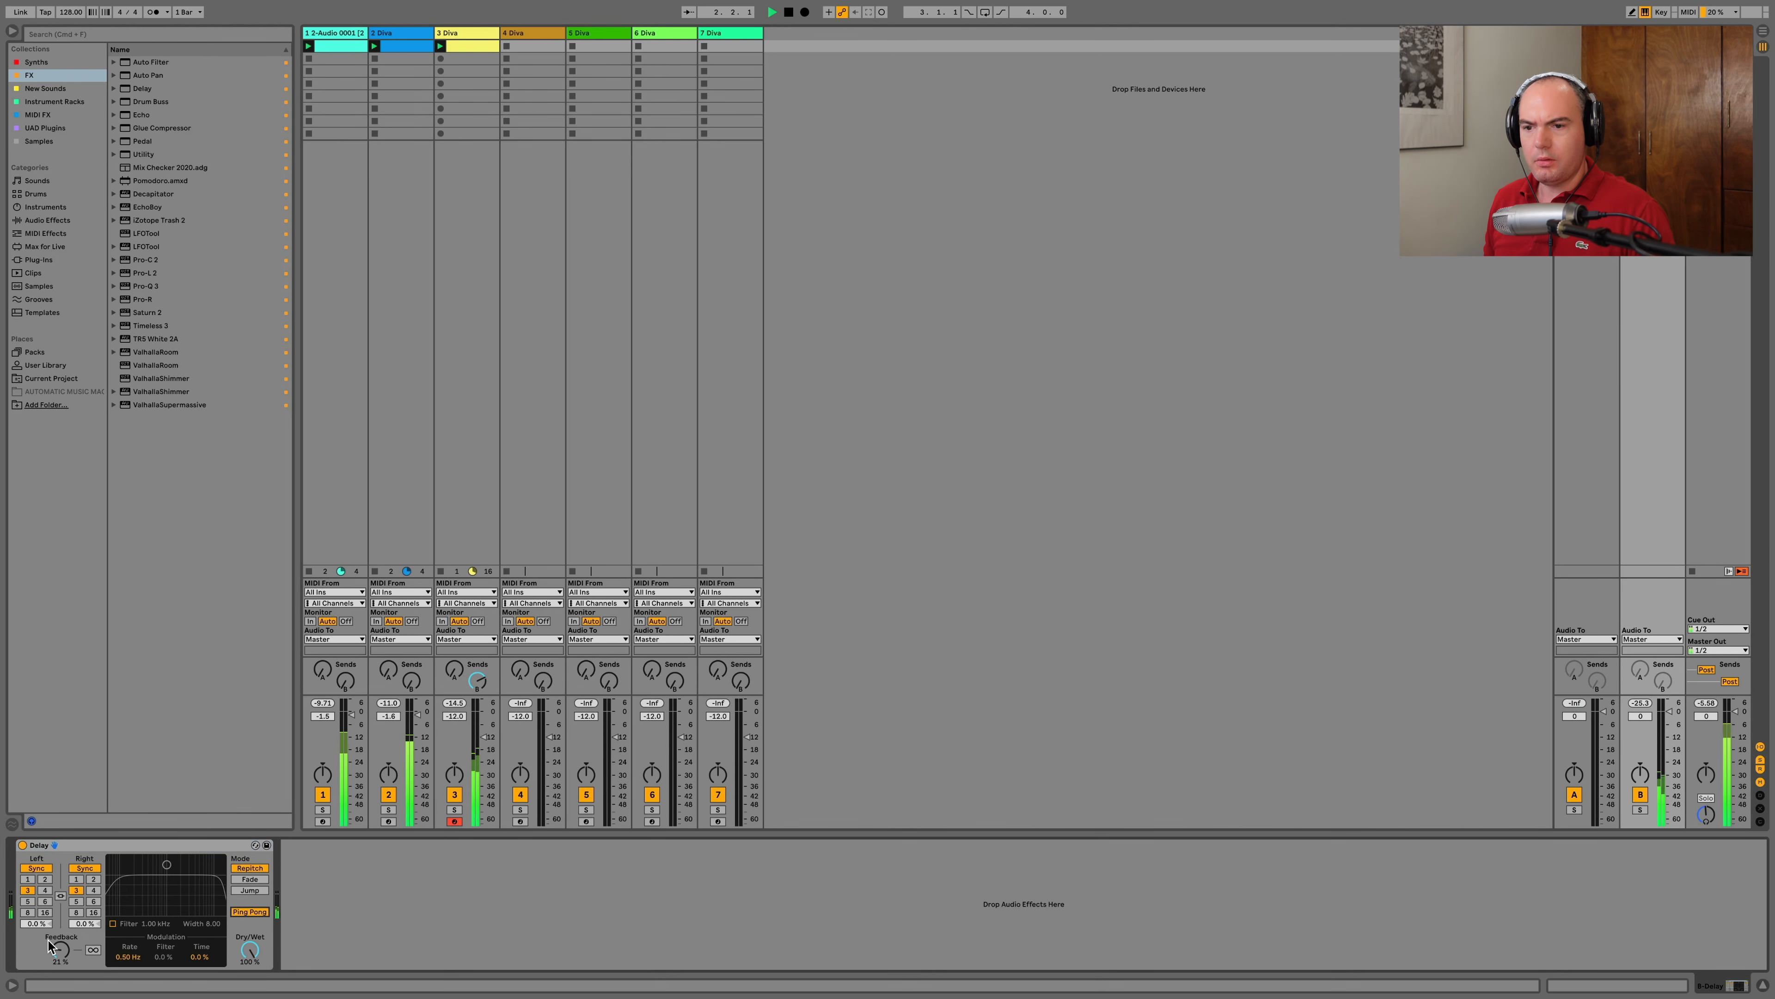
Load the INIT Minimono template in the fourth track's Diva and show its main controls
{"action": "left_click", "coordinate": [527, 38]}
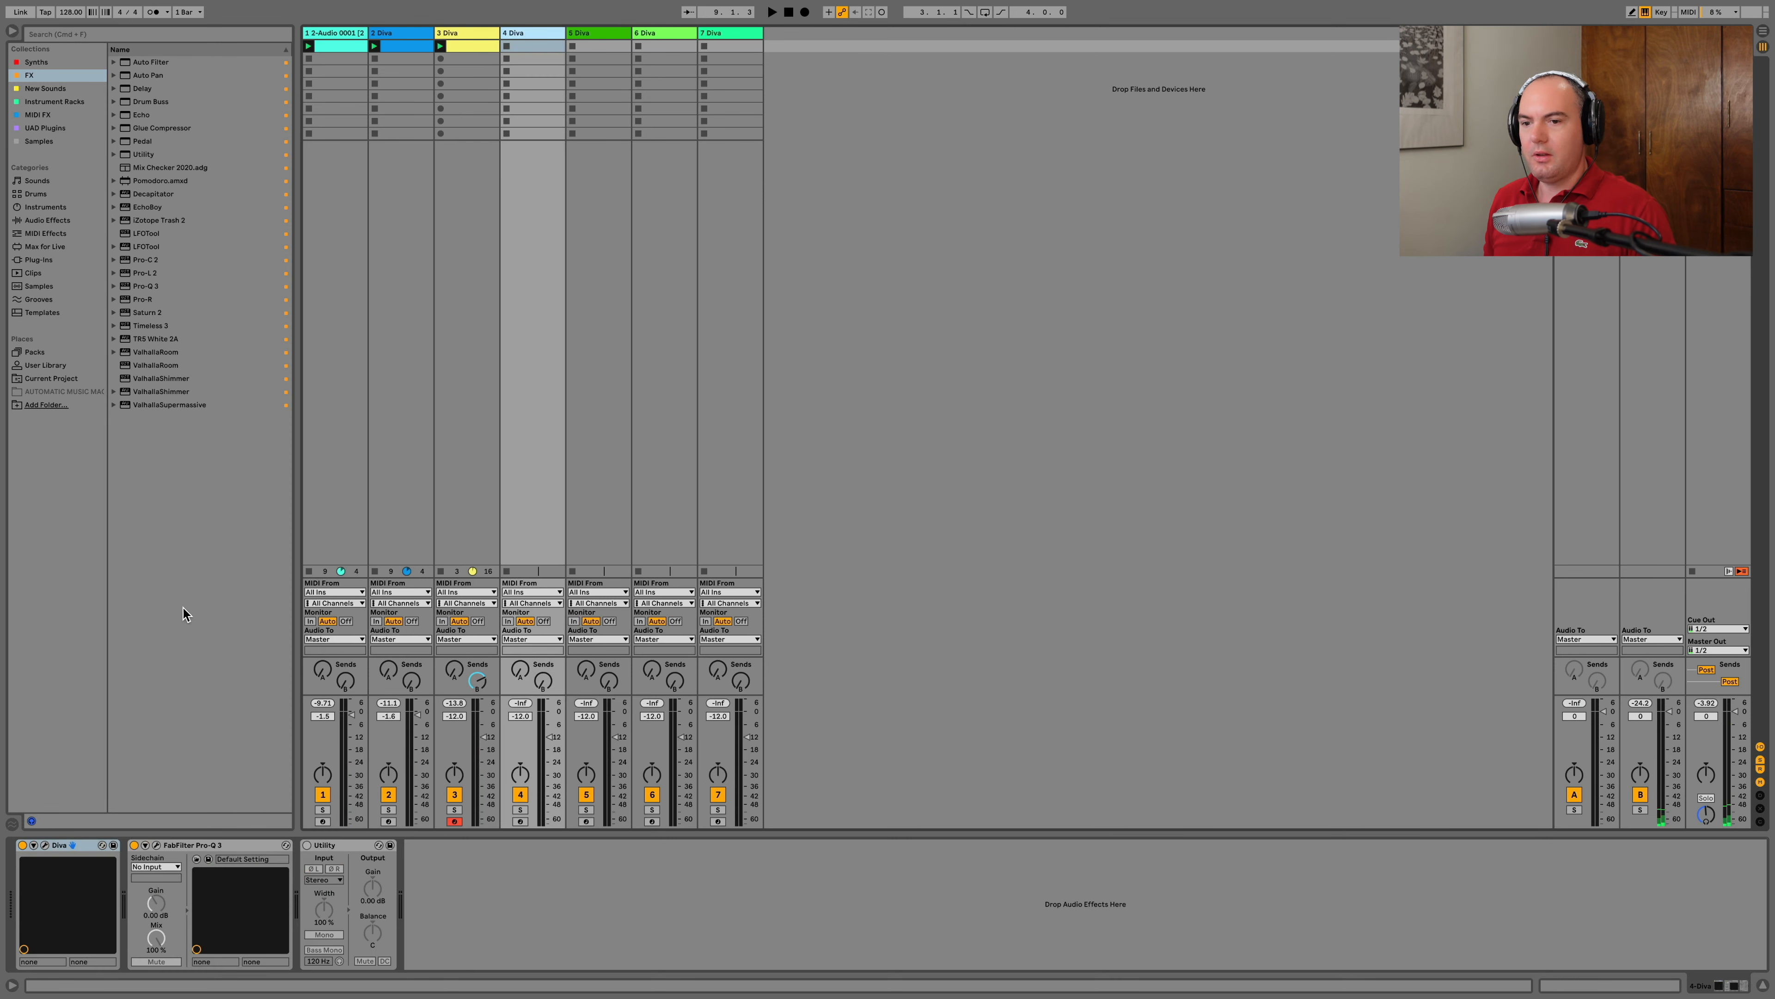
{"action": "left_click", "coordinate": [44, 845]}
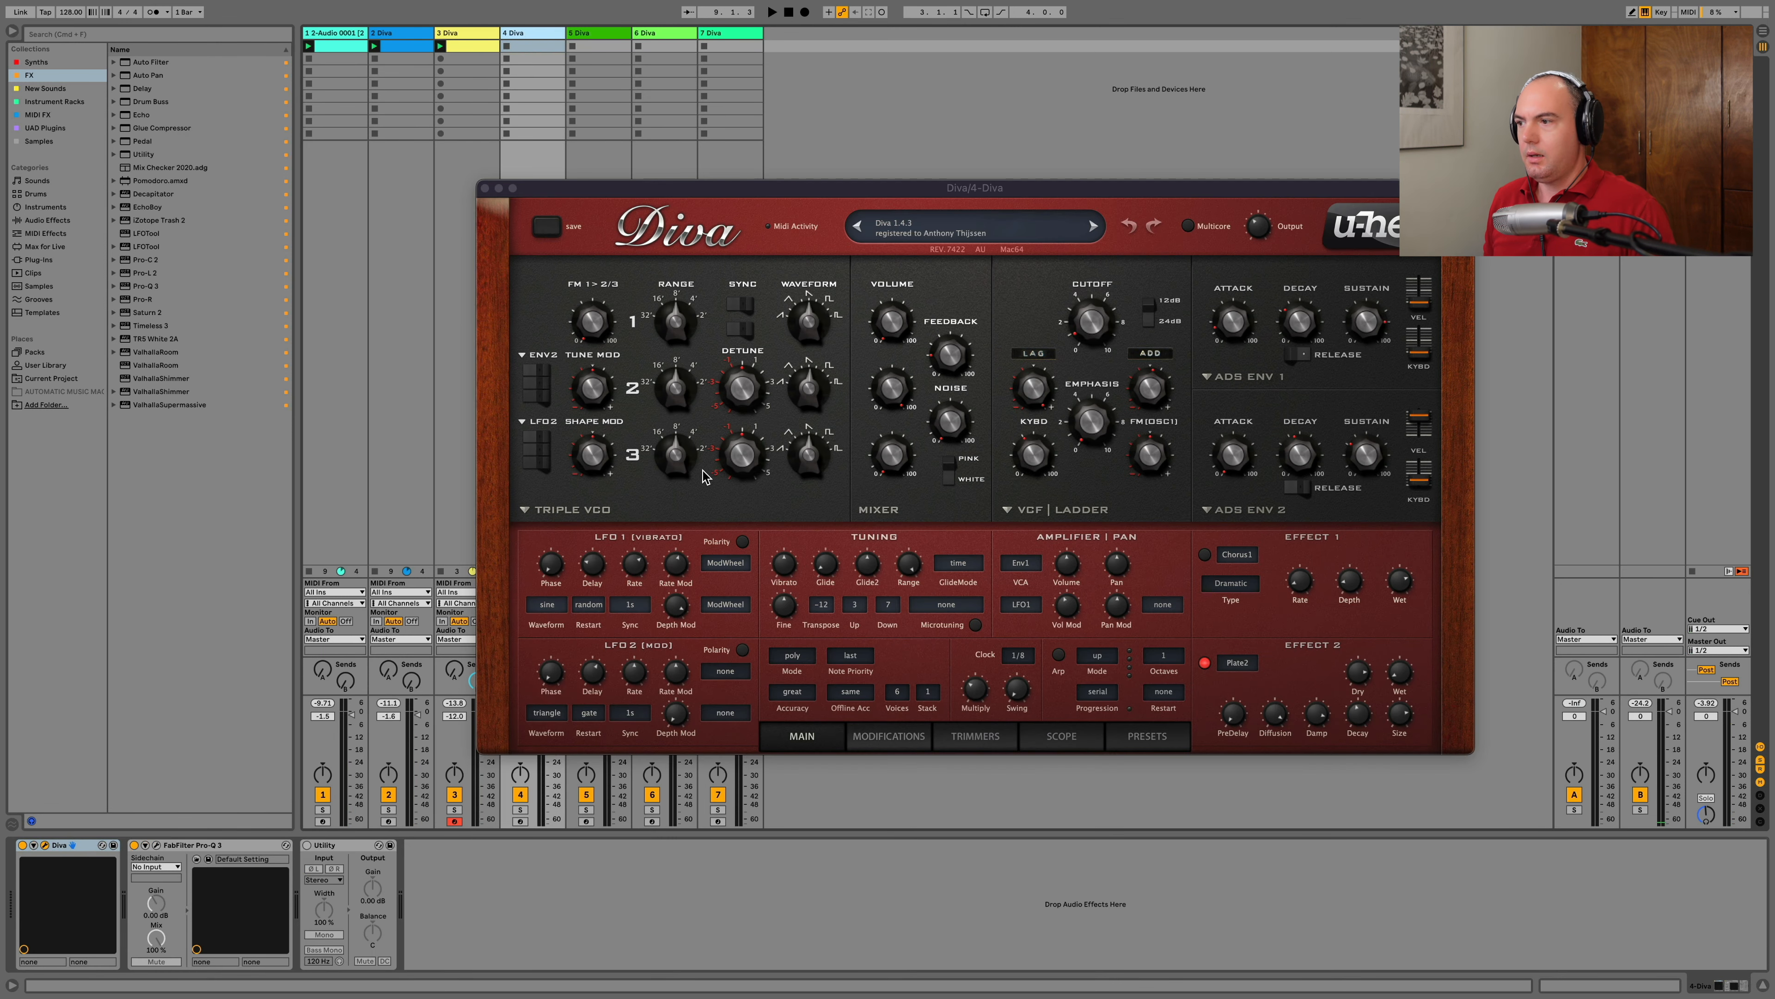
{"action": "left_click", "coordinate": [1151, 738]}
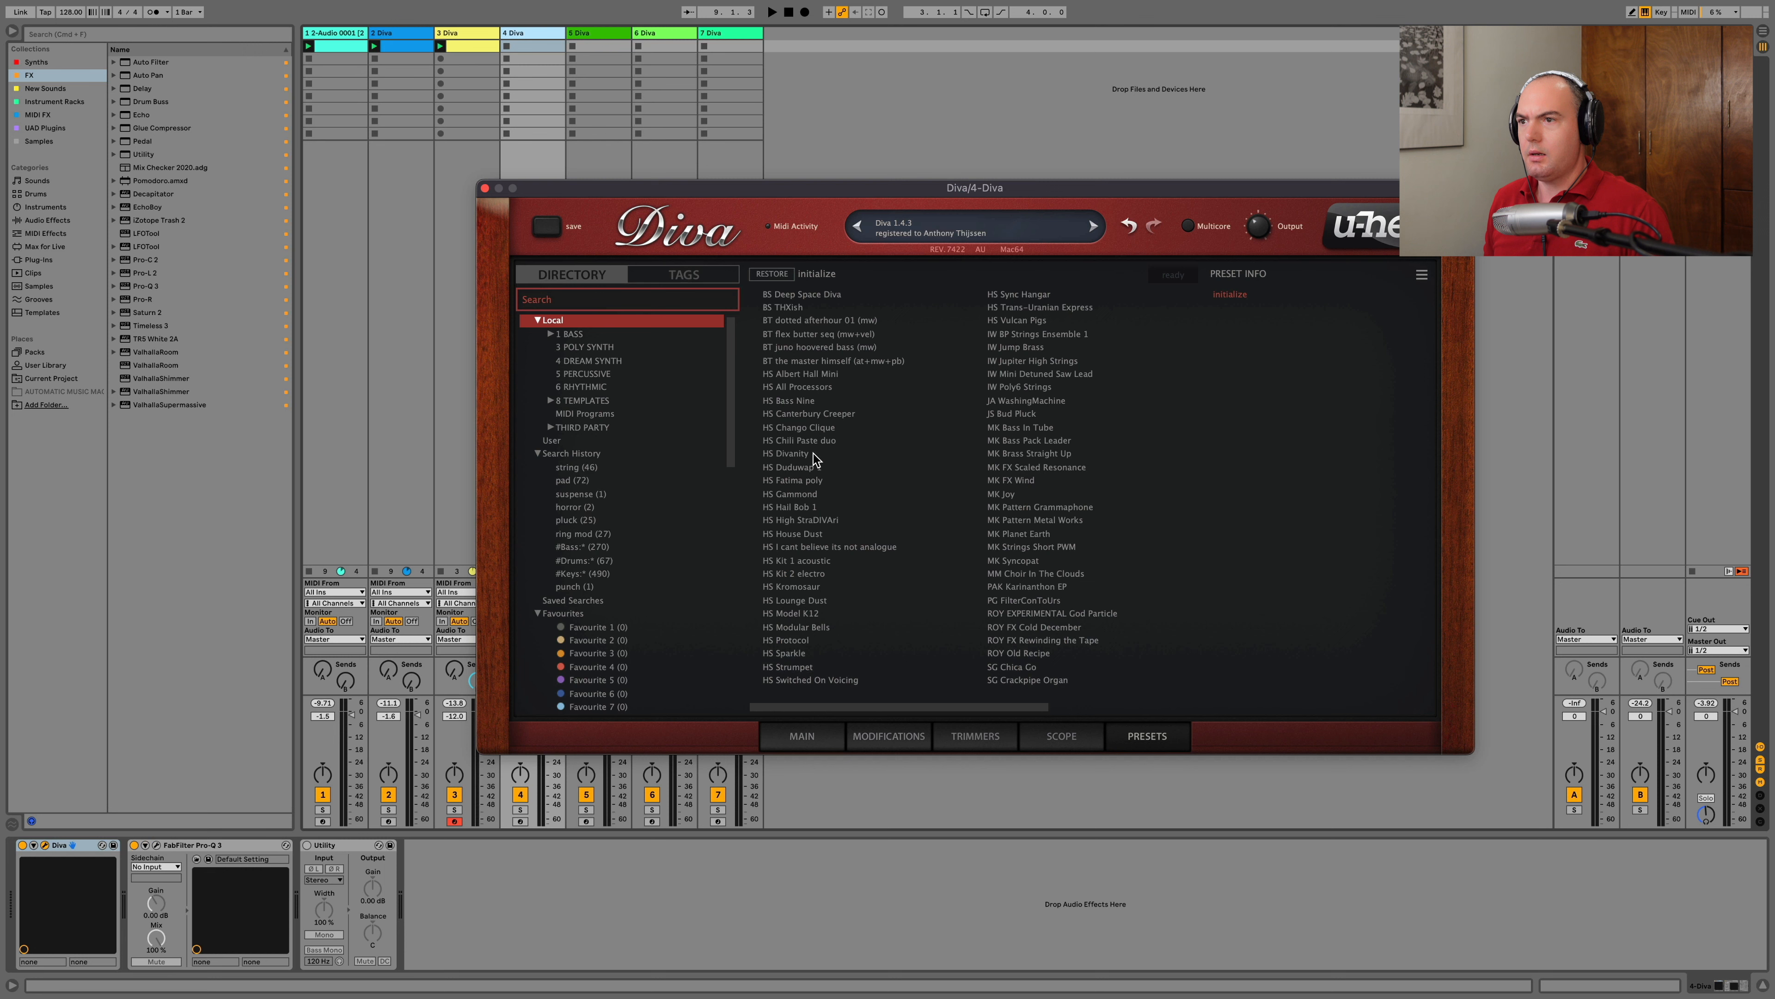
{"action": "left_click", "coordinate": [589, 401]}
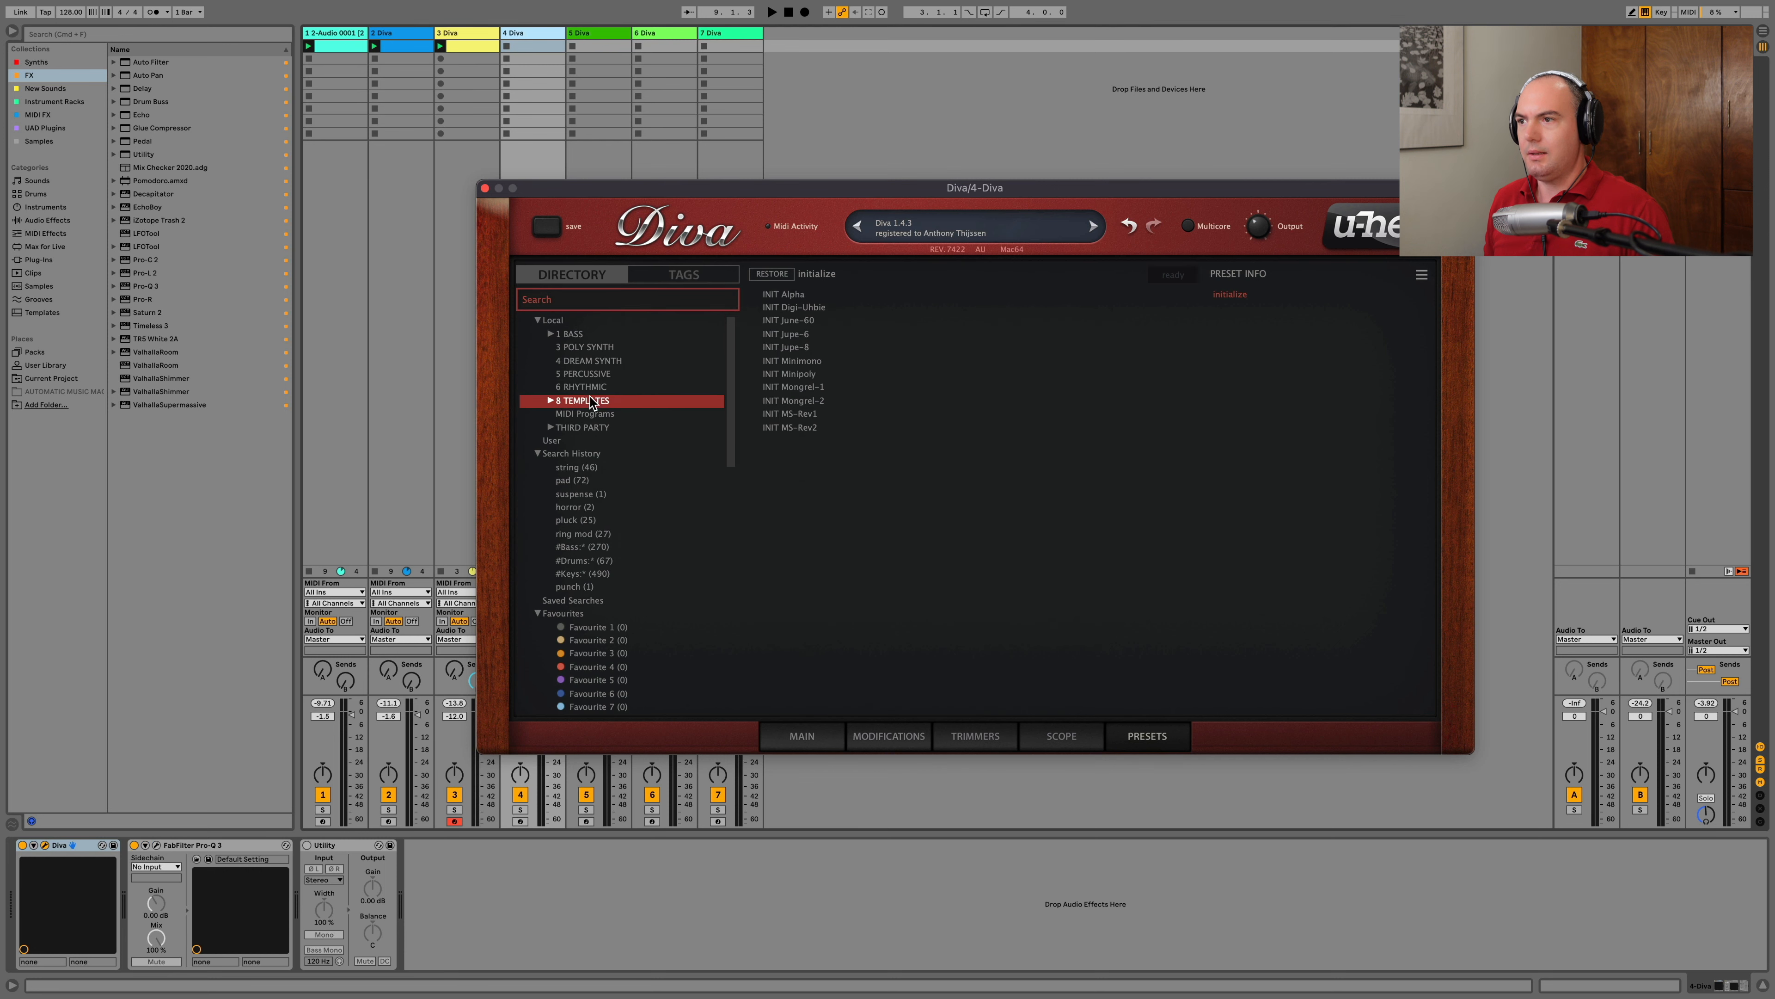
{"action": "left_click", "coordinate": [799, 362]}
{"action": "left_click", "coordinate": [804, 737]}
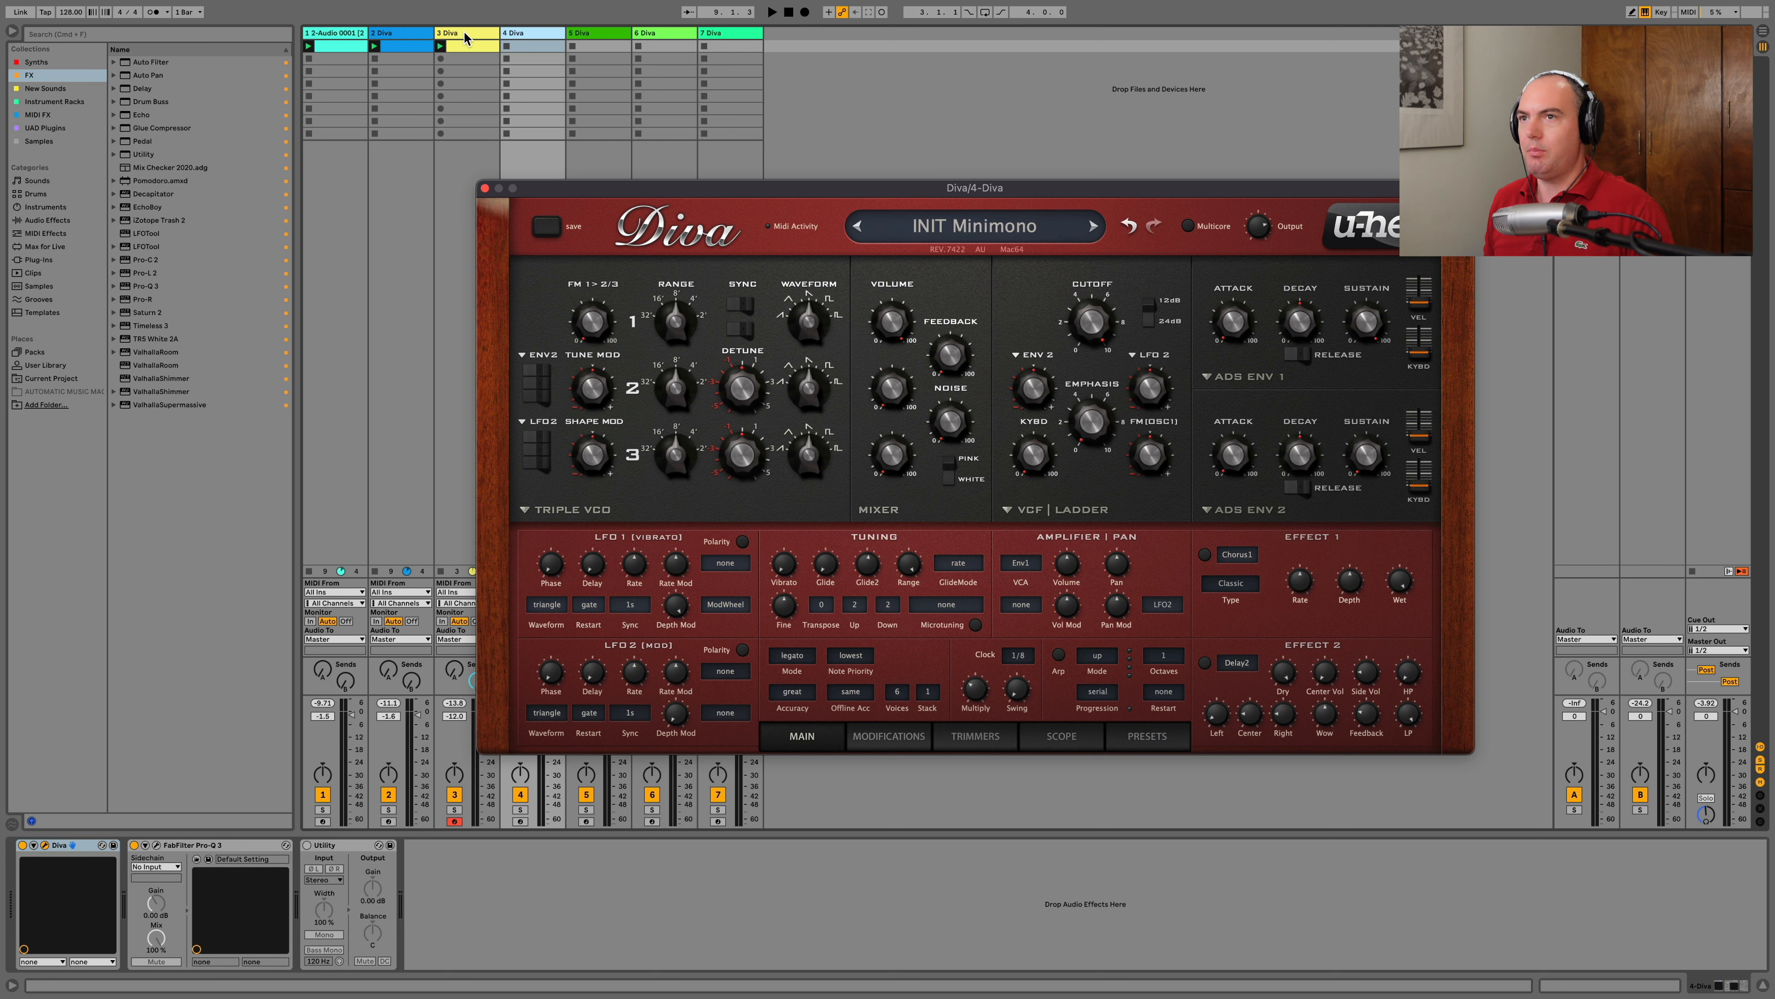
Create a MIDI clip on the fourth track and draw a G#2 note sustained across the whole bar
{"action": "key", "text": "super+shift+m"}
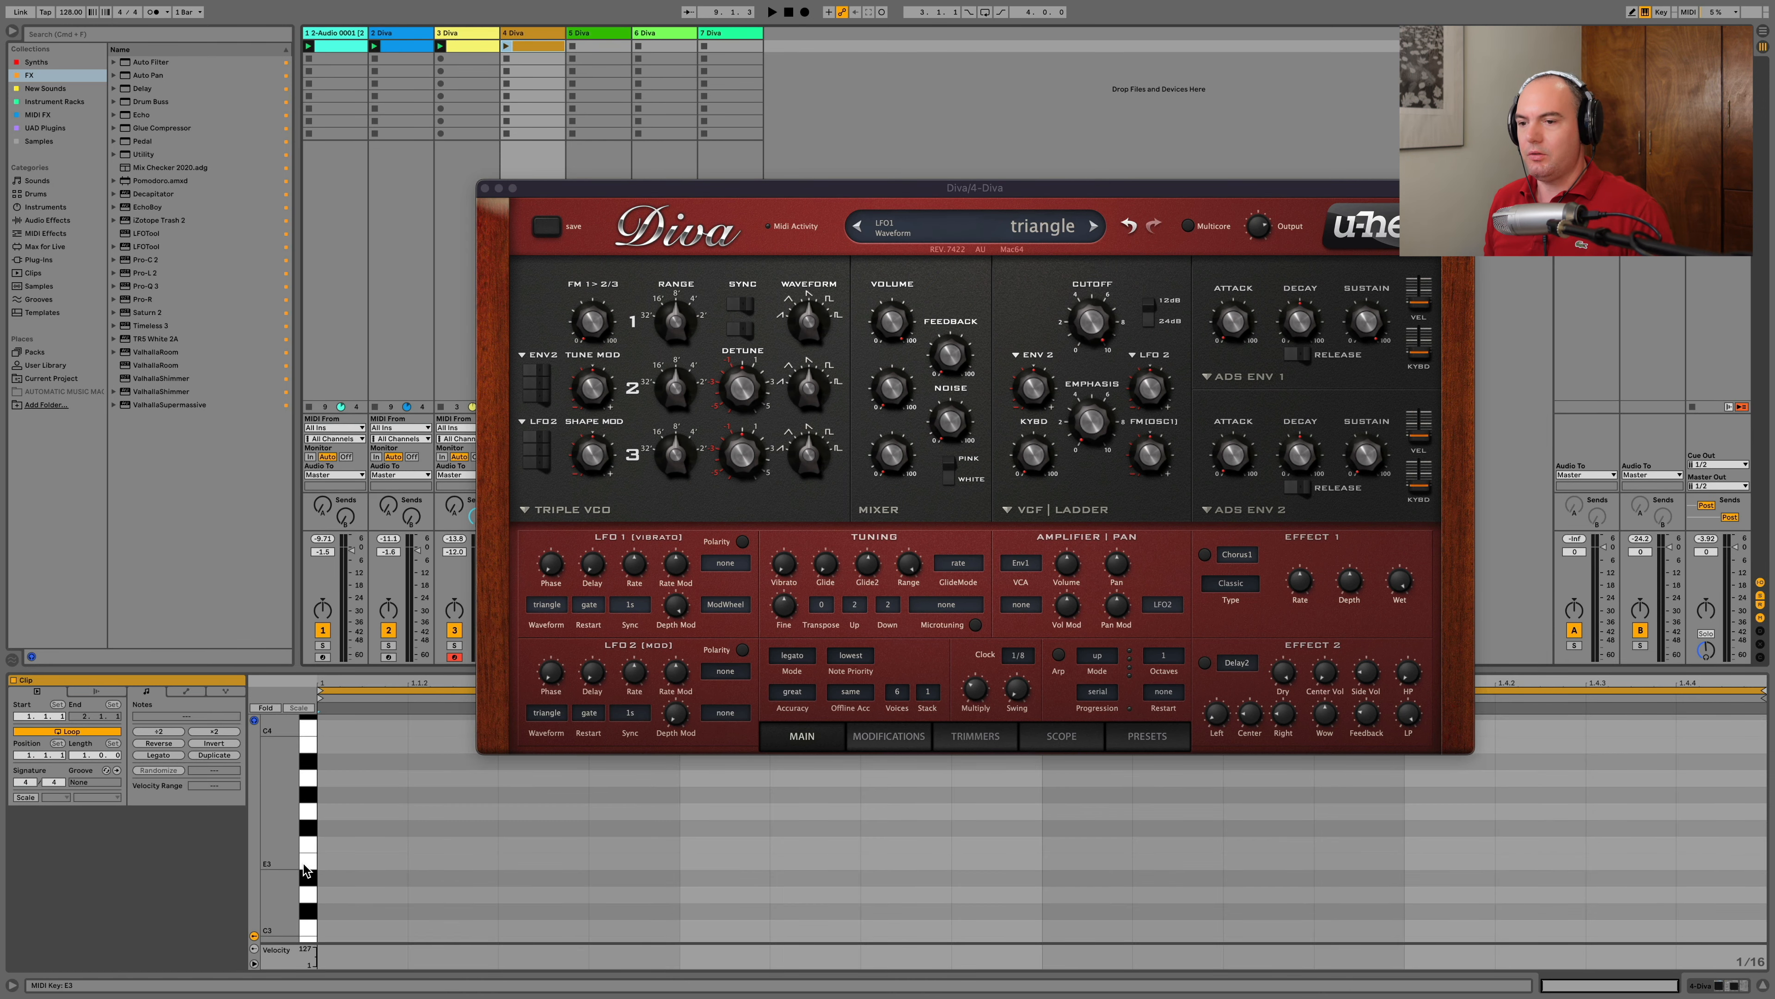
{"action": "scroll", "coordinate": [307, 869], "scroll_direction": "down", "scroll_amount": 5}
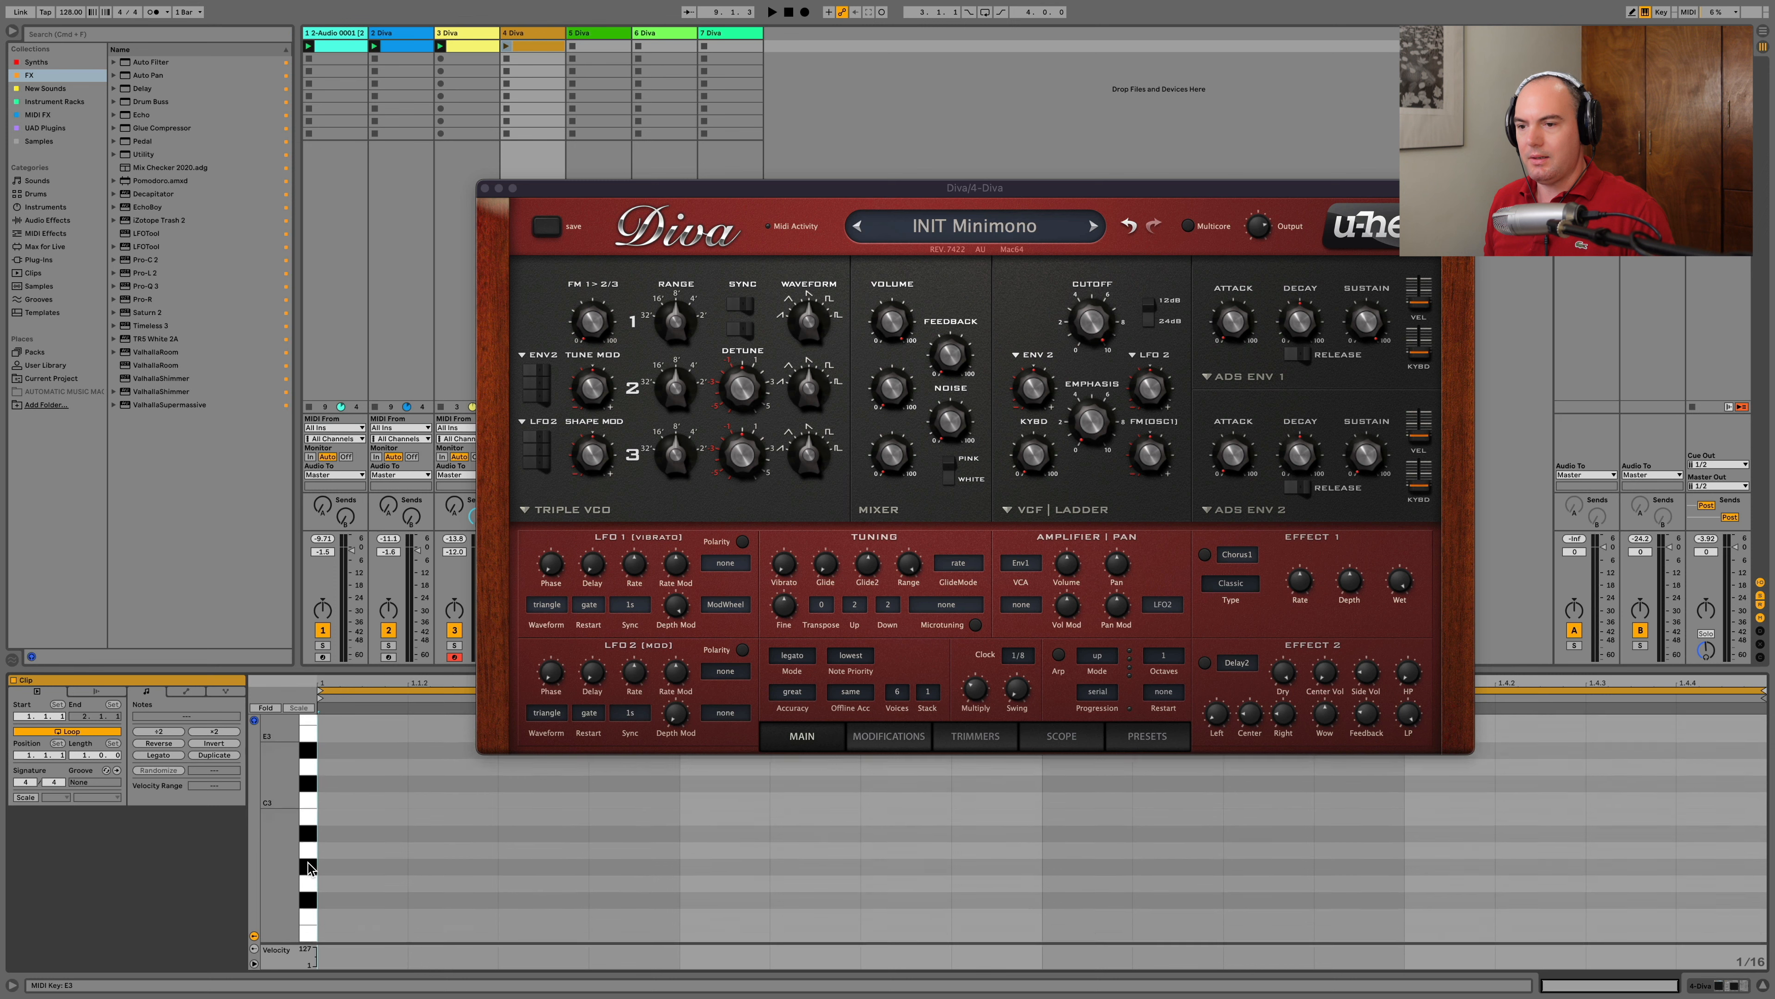
{"action": "scroll", "coordinate": [307, 868], "scroll_direction": "down", "scroll_amount": 1}
{"action": "key", "text": "space"}
{"action": "key", "text": "space"}
{"action": "left_click", "coordinate": [309, 819]}
{"action": "double_click", "coordinate": [342, 820]}
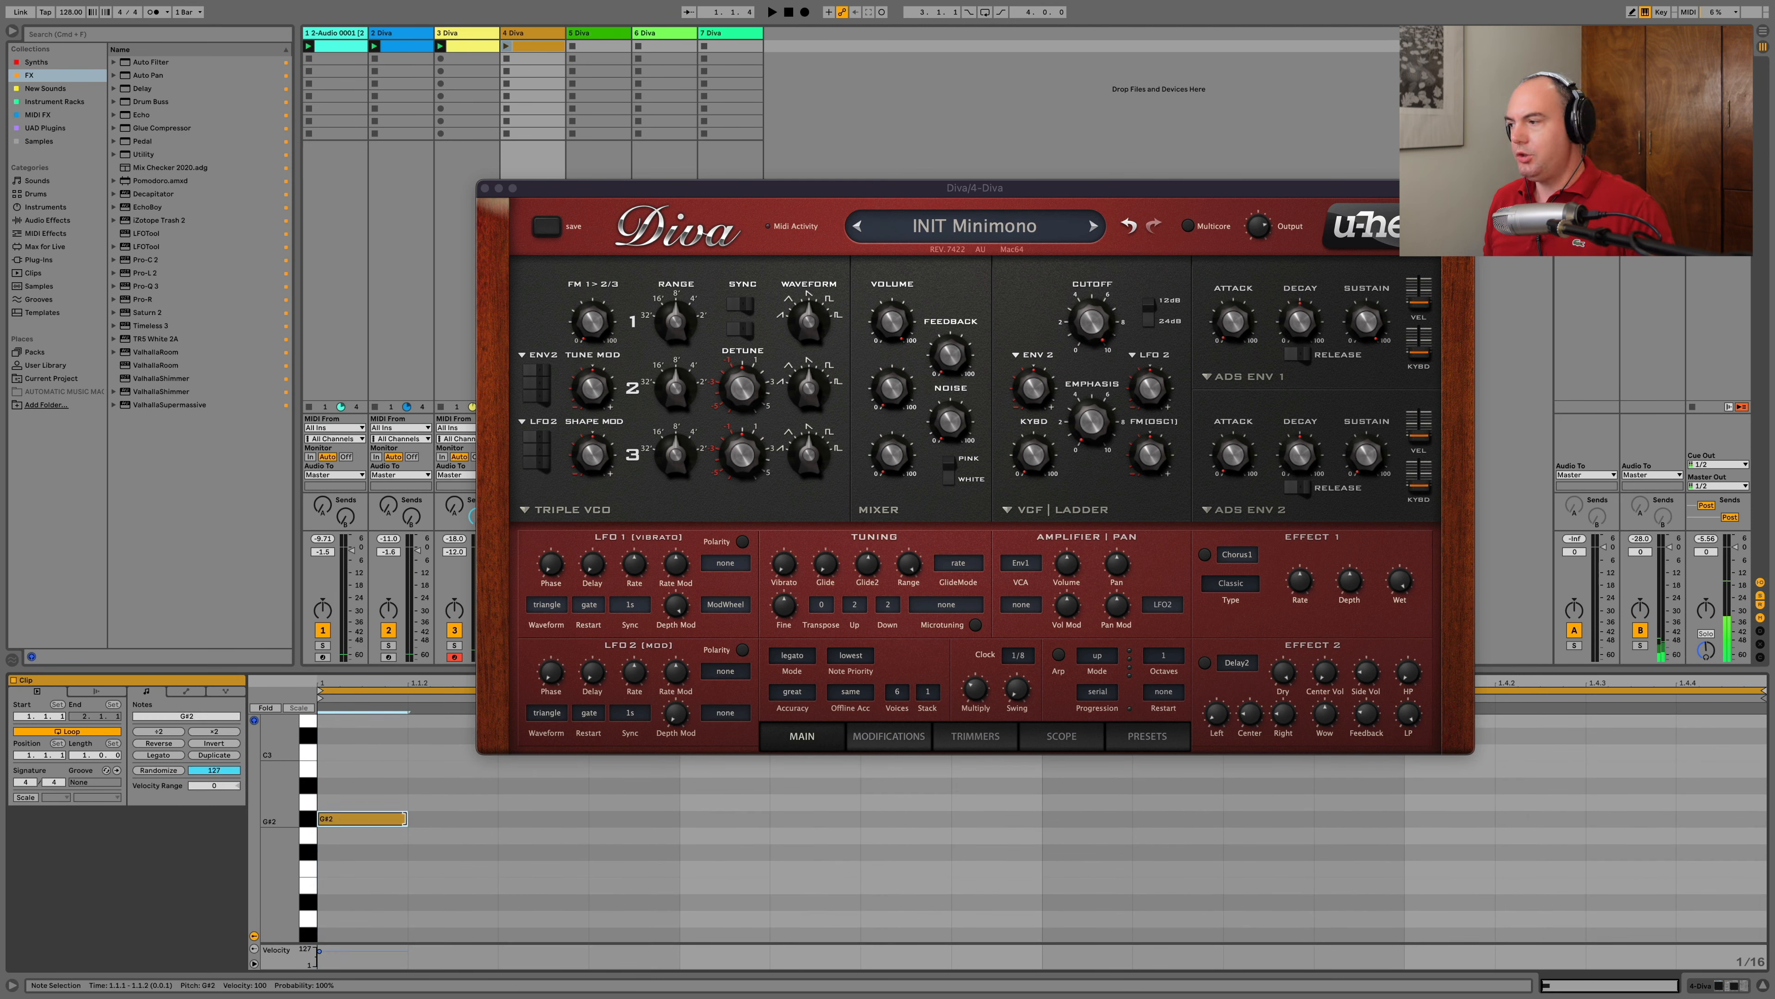
{"action": "left_click_drag", "start_coordinate": [406, 819], "coordinate": [1765, 818]}
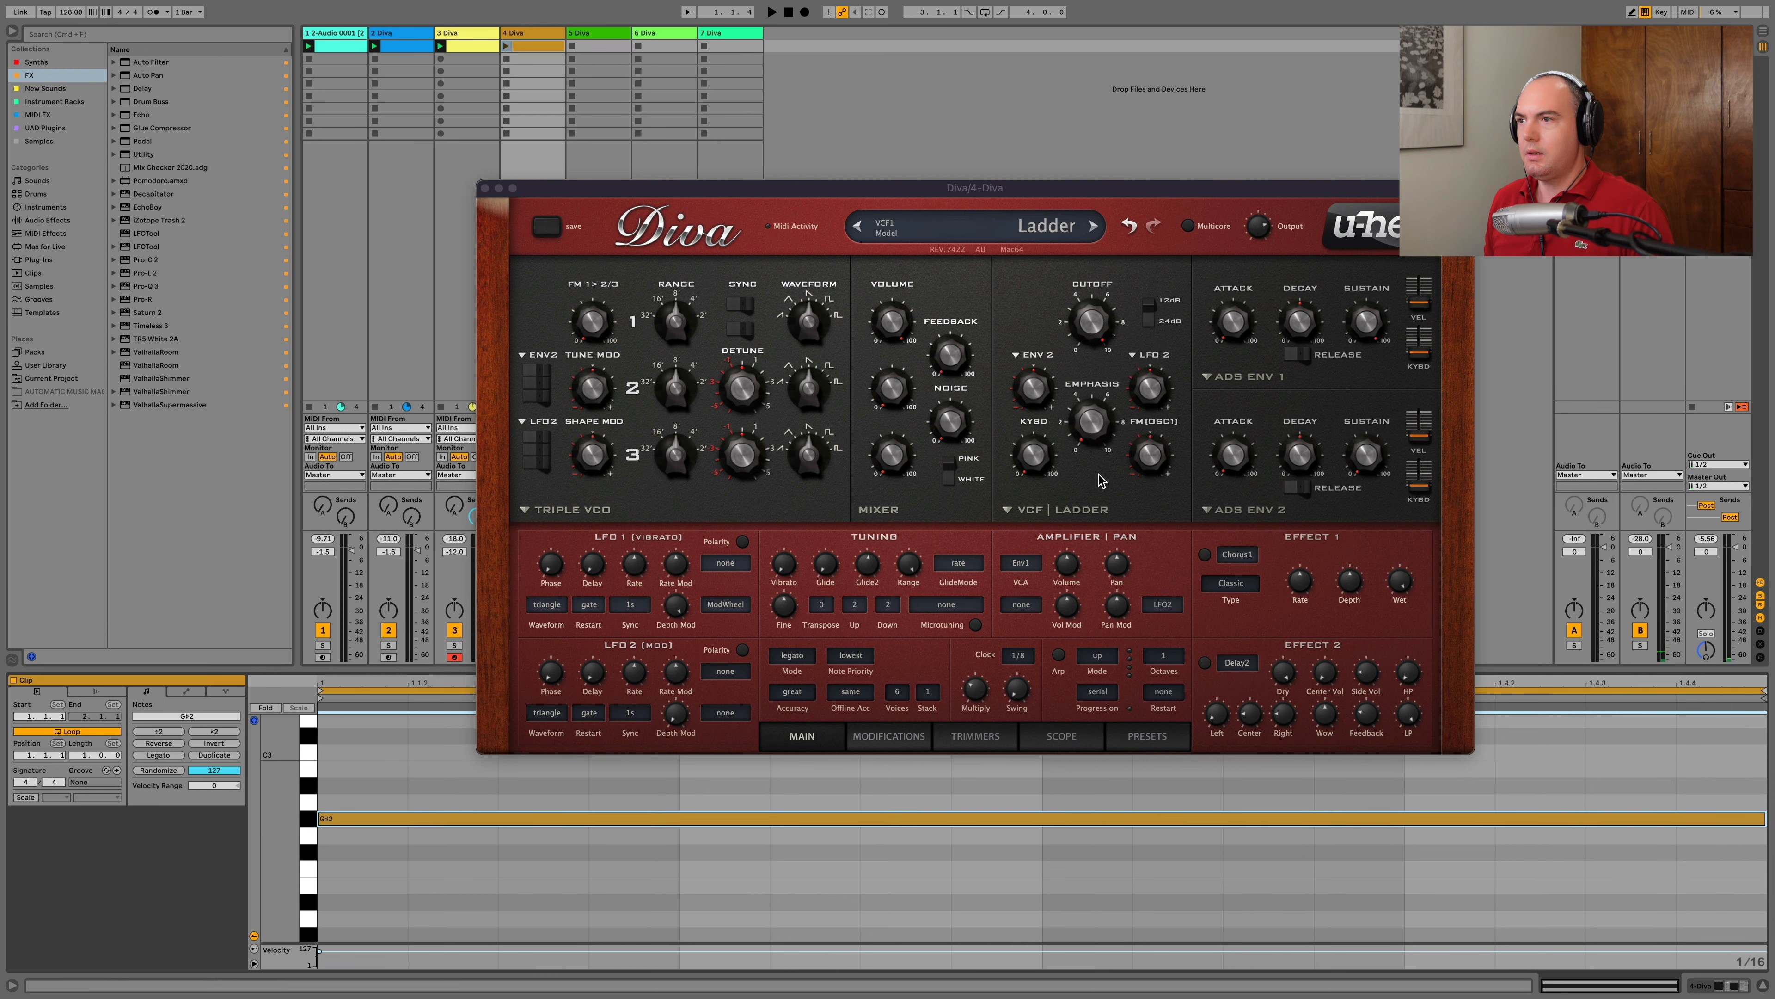
Set oscillator 1's shape to 7.00 in the fourth track's Diva, change its range and detune oscillator 3 to 0.22
{"action": "left_click_drag", "start_coordinate": [811, 330], "coordinate": [808, 315]}
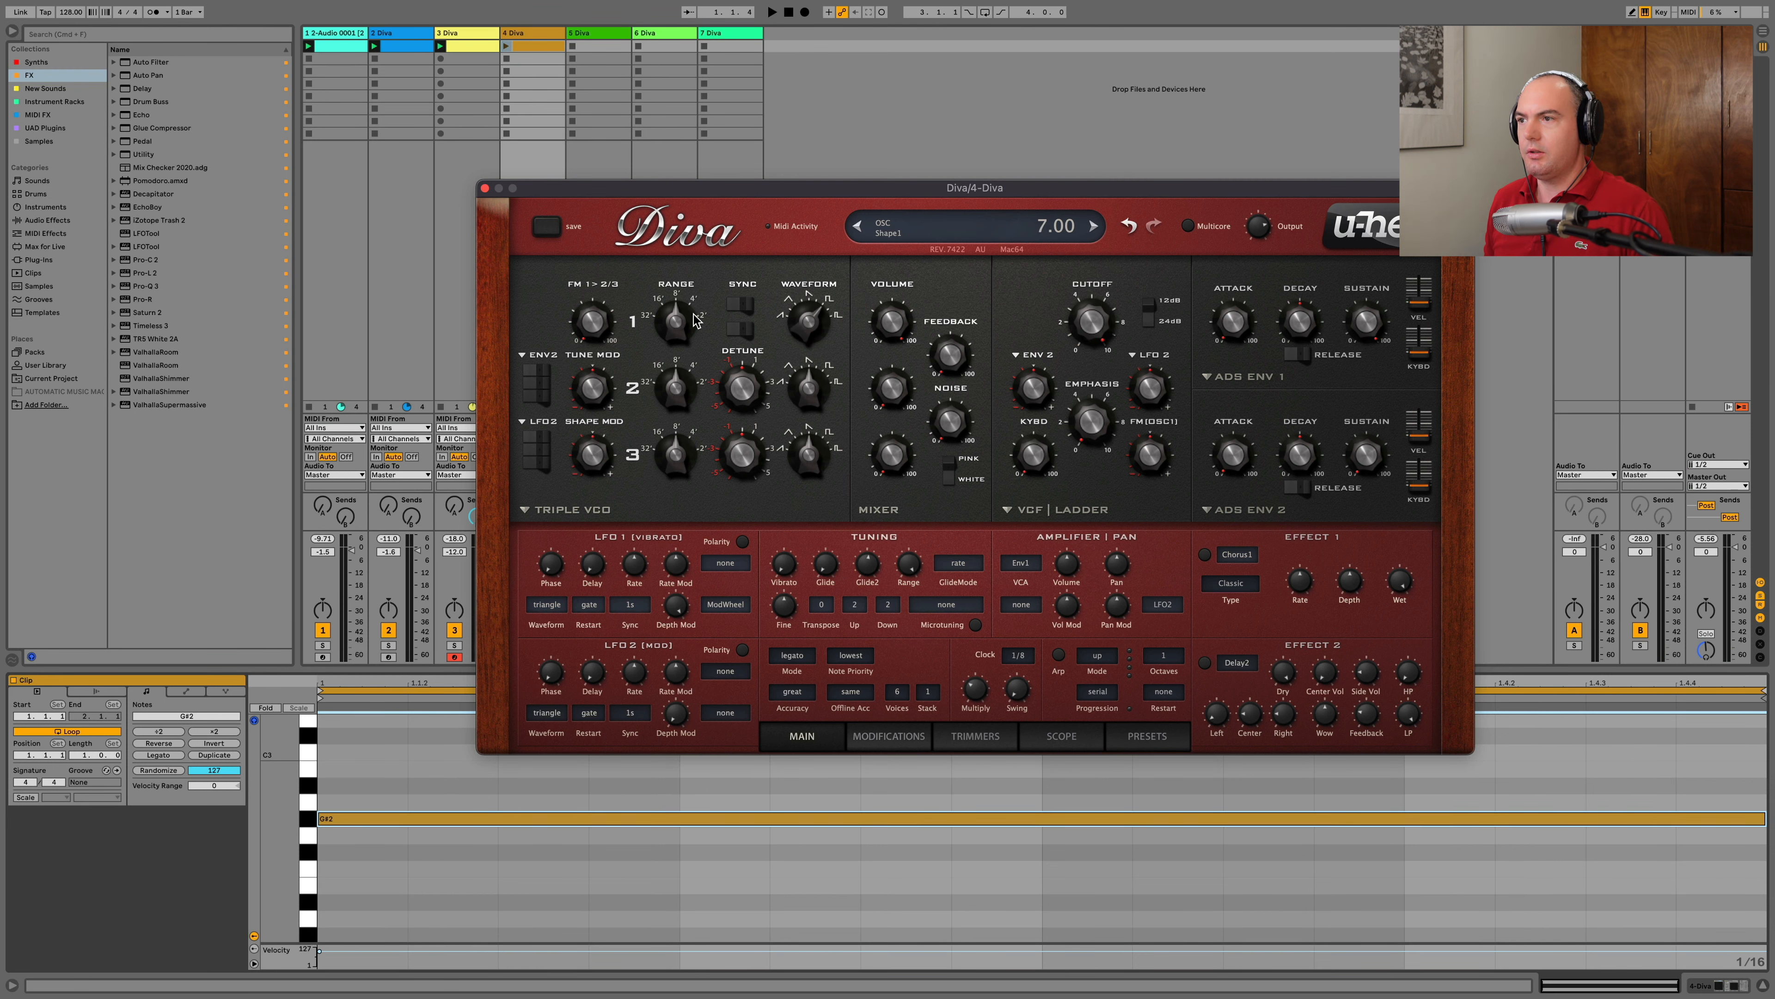
{"action": "left_click_drag", "start_coordinate": [670, 328], "coordinate": [675, 387]}
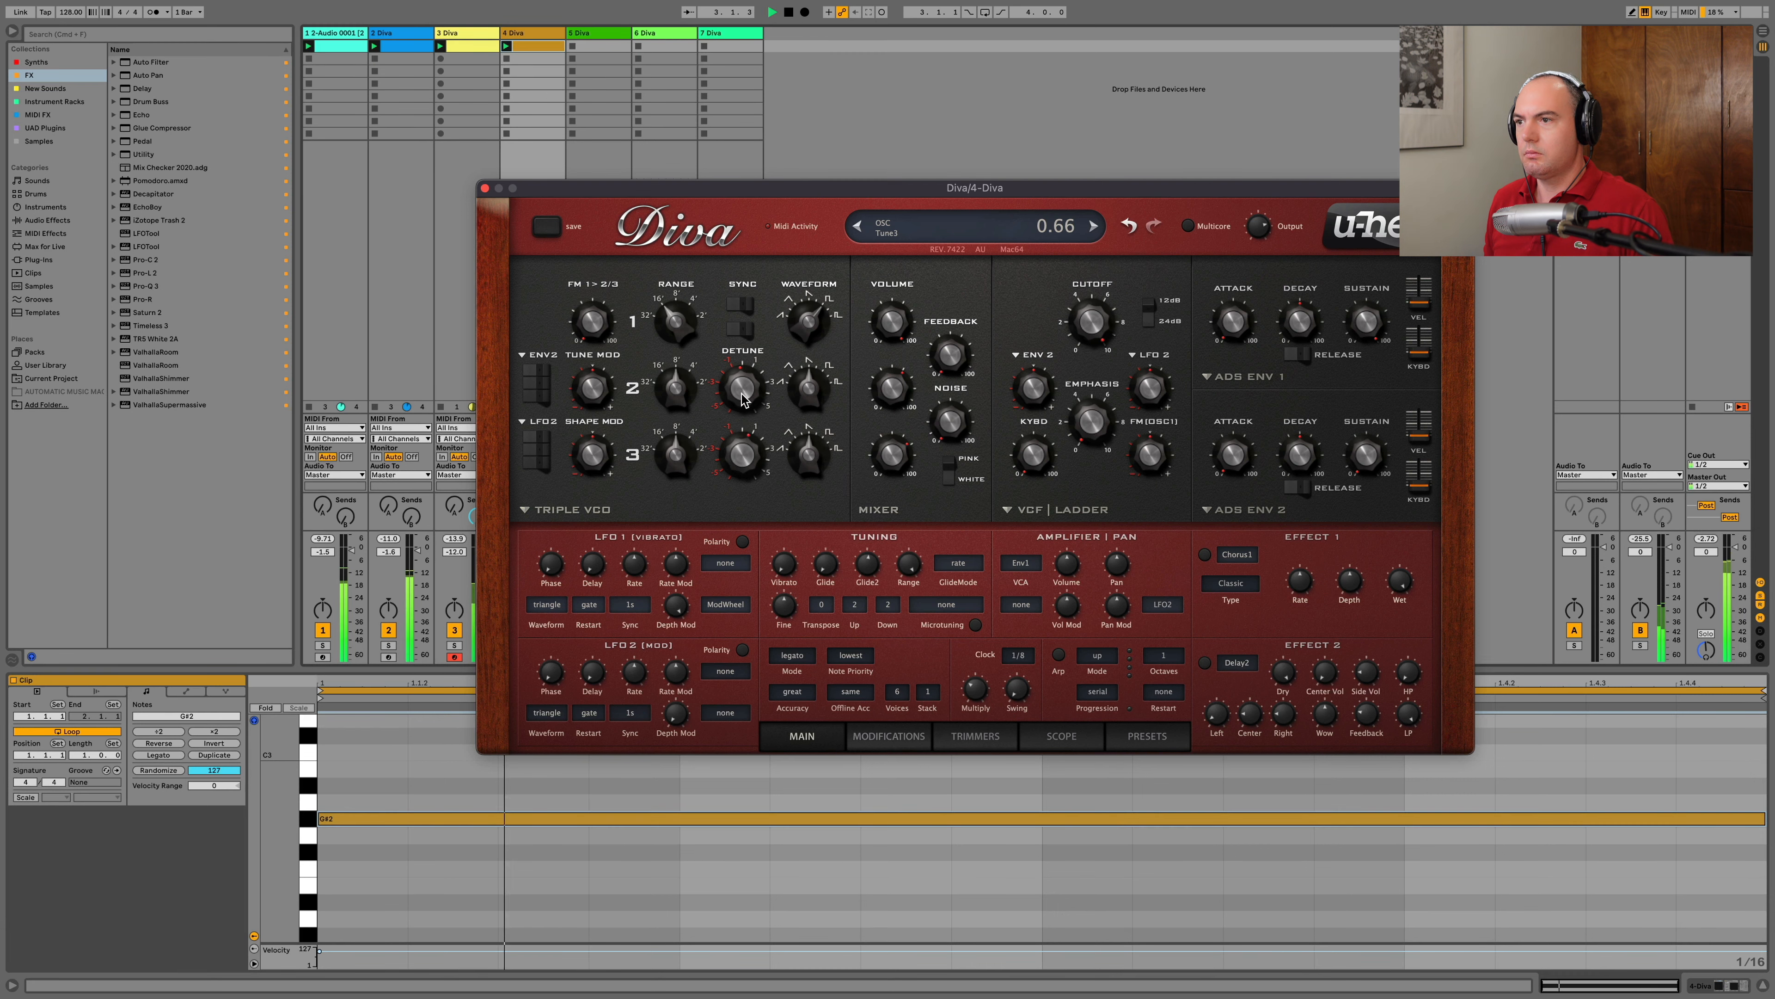
{"action": "left_click_drag", "start_coordinate": [742, 456], "coordinate": [740, 430]}
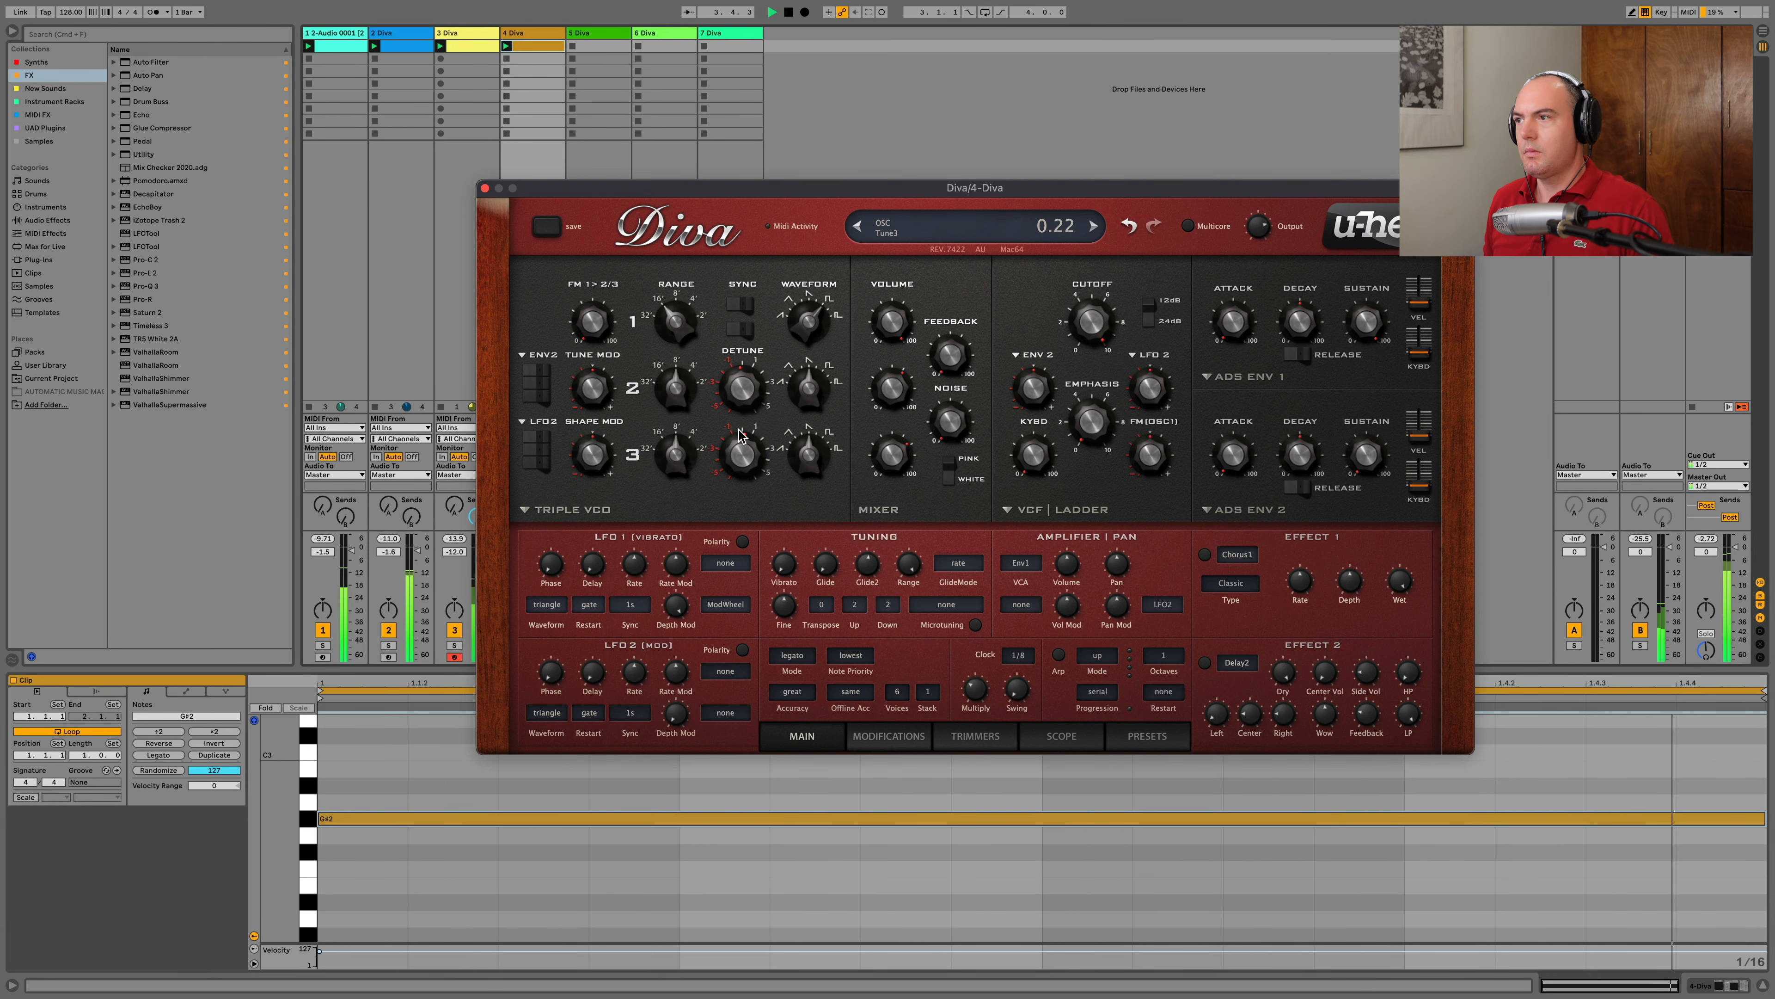
Adjust the fourth track's Diva filter cutoff and transpose its sustained note down one octave to G#1
{"action": "left_click_drag", "start_coordinate": [1090, 323], "coordinate": [1080, 450]}
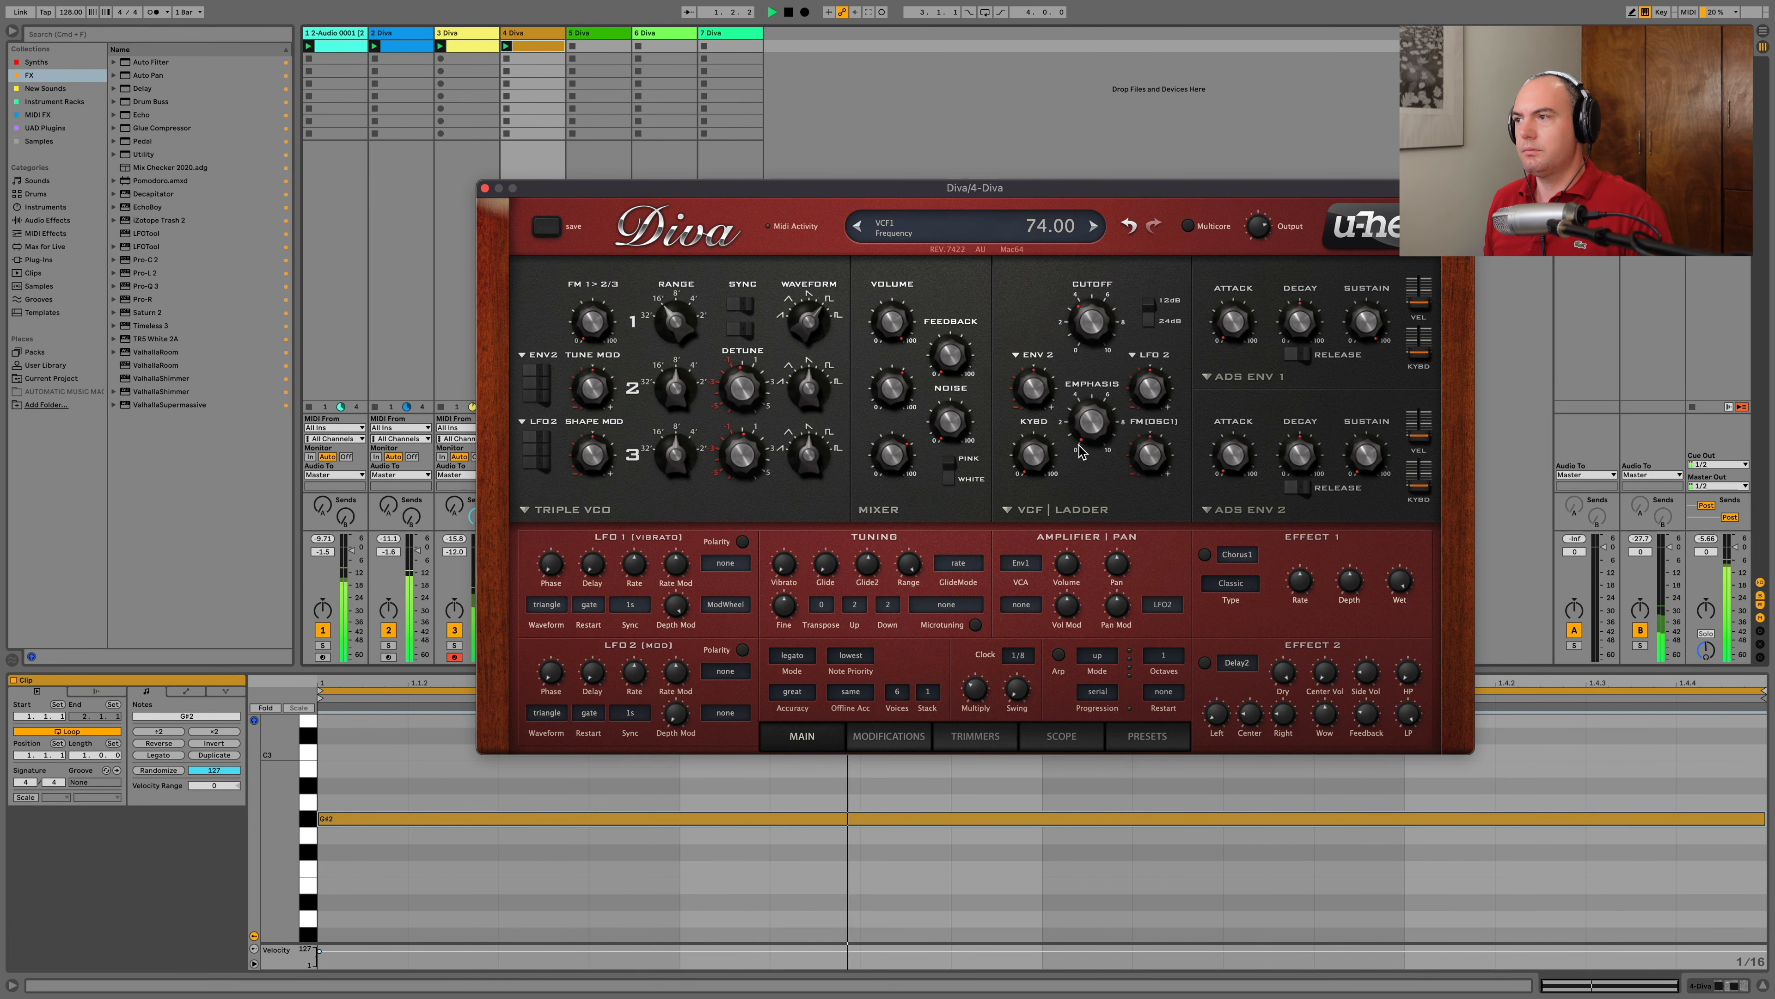
{"action": "left_click", "coordinate": [303, 827]}
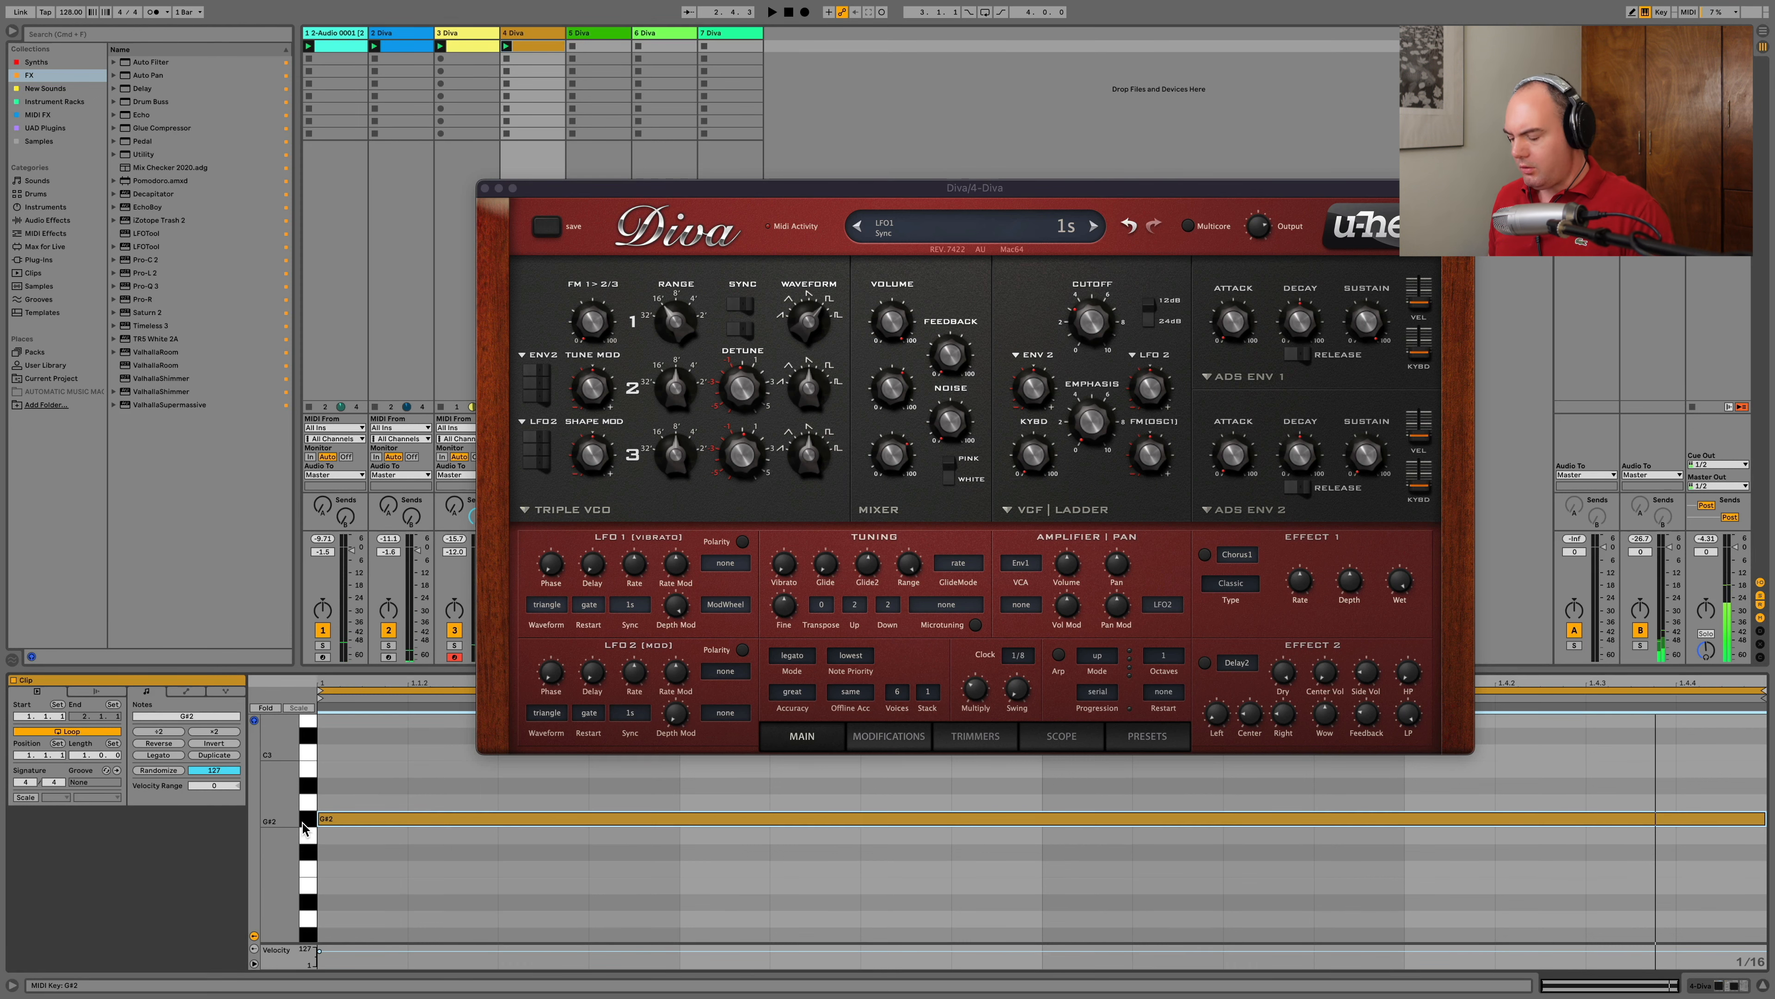
{"action": "key", "text": "shift+Down"}
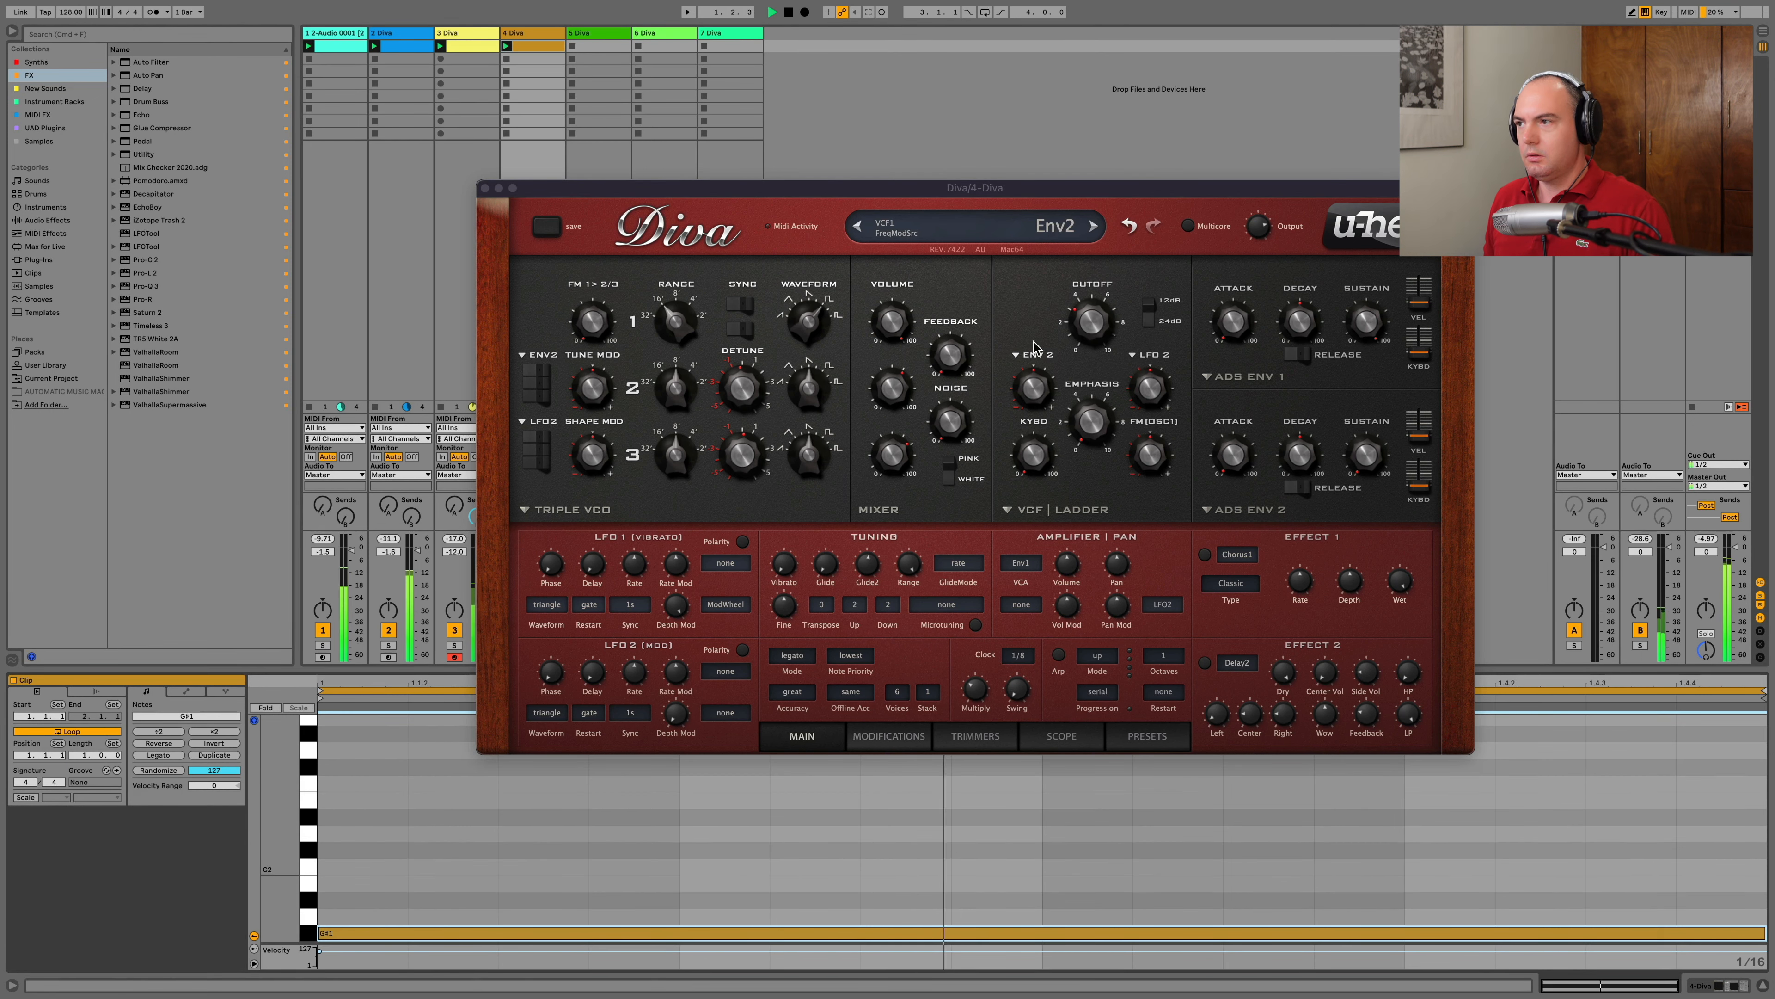
{"action": "left_click", "coordinate": [1080, 322]}
{"action": "left_click_drag", "start_coordinate": [1079, 324], "coordinate": [1105, 342]}
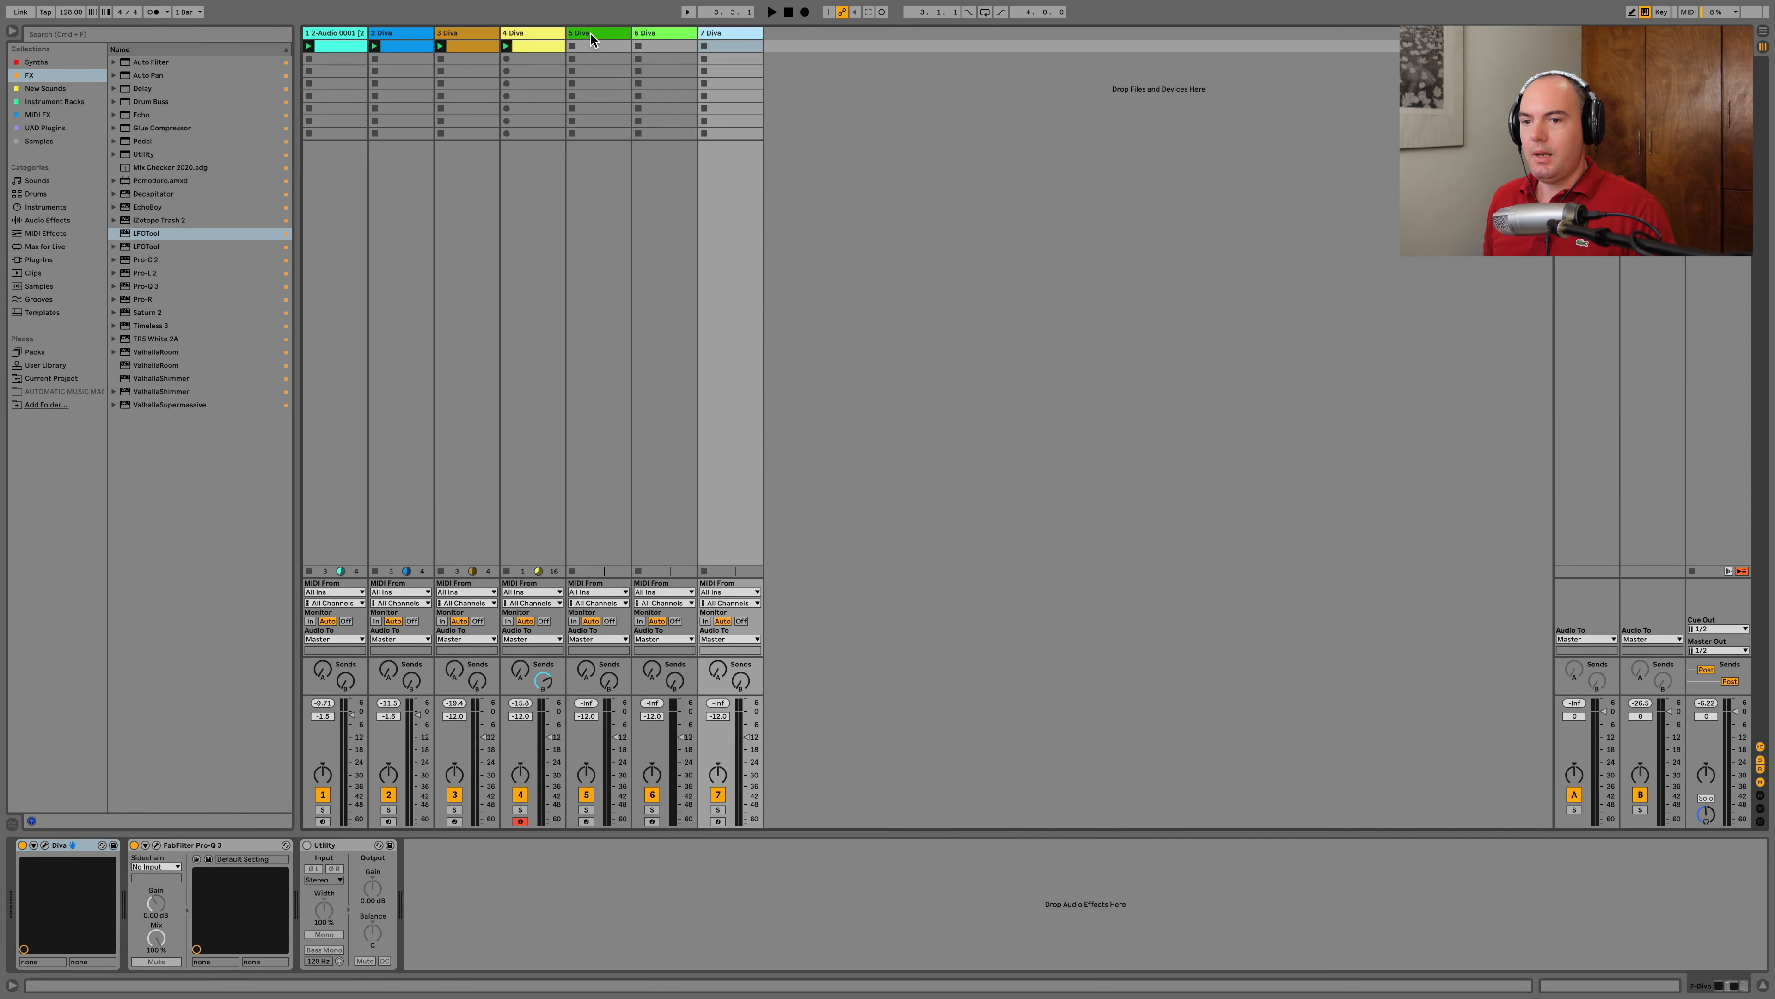
Load the INIT Digi-Uhbie template in the fifth track's Diva and show its main controls
{"action": "left_click", "coordinate": [590, 35]}
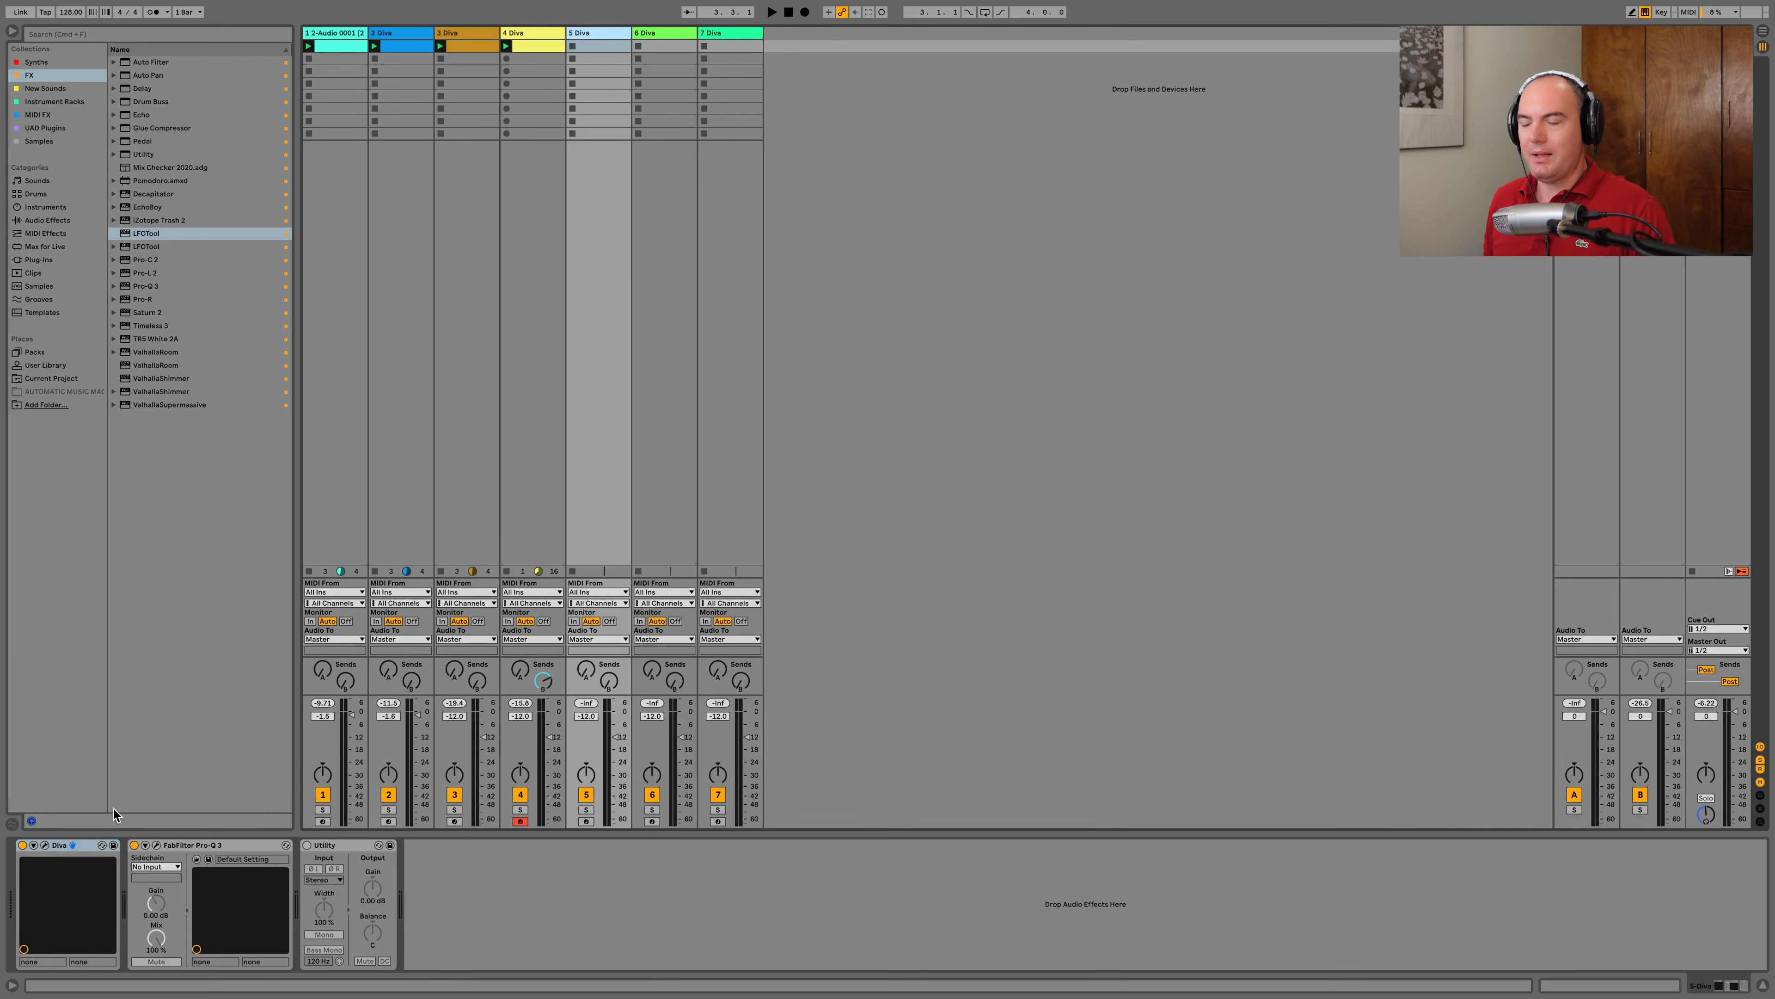
{"action": "left_click", "coordinate": [45, 845]}
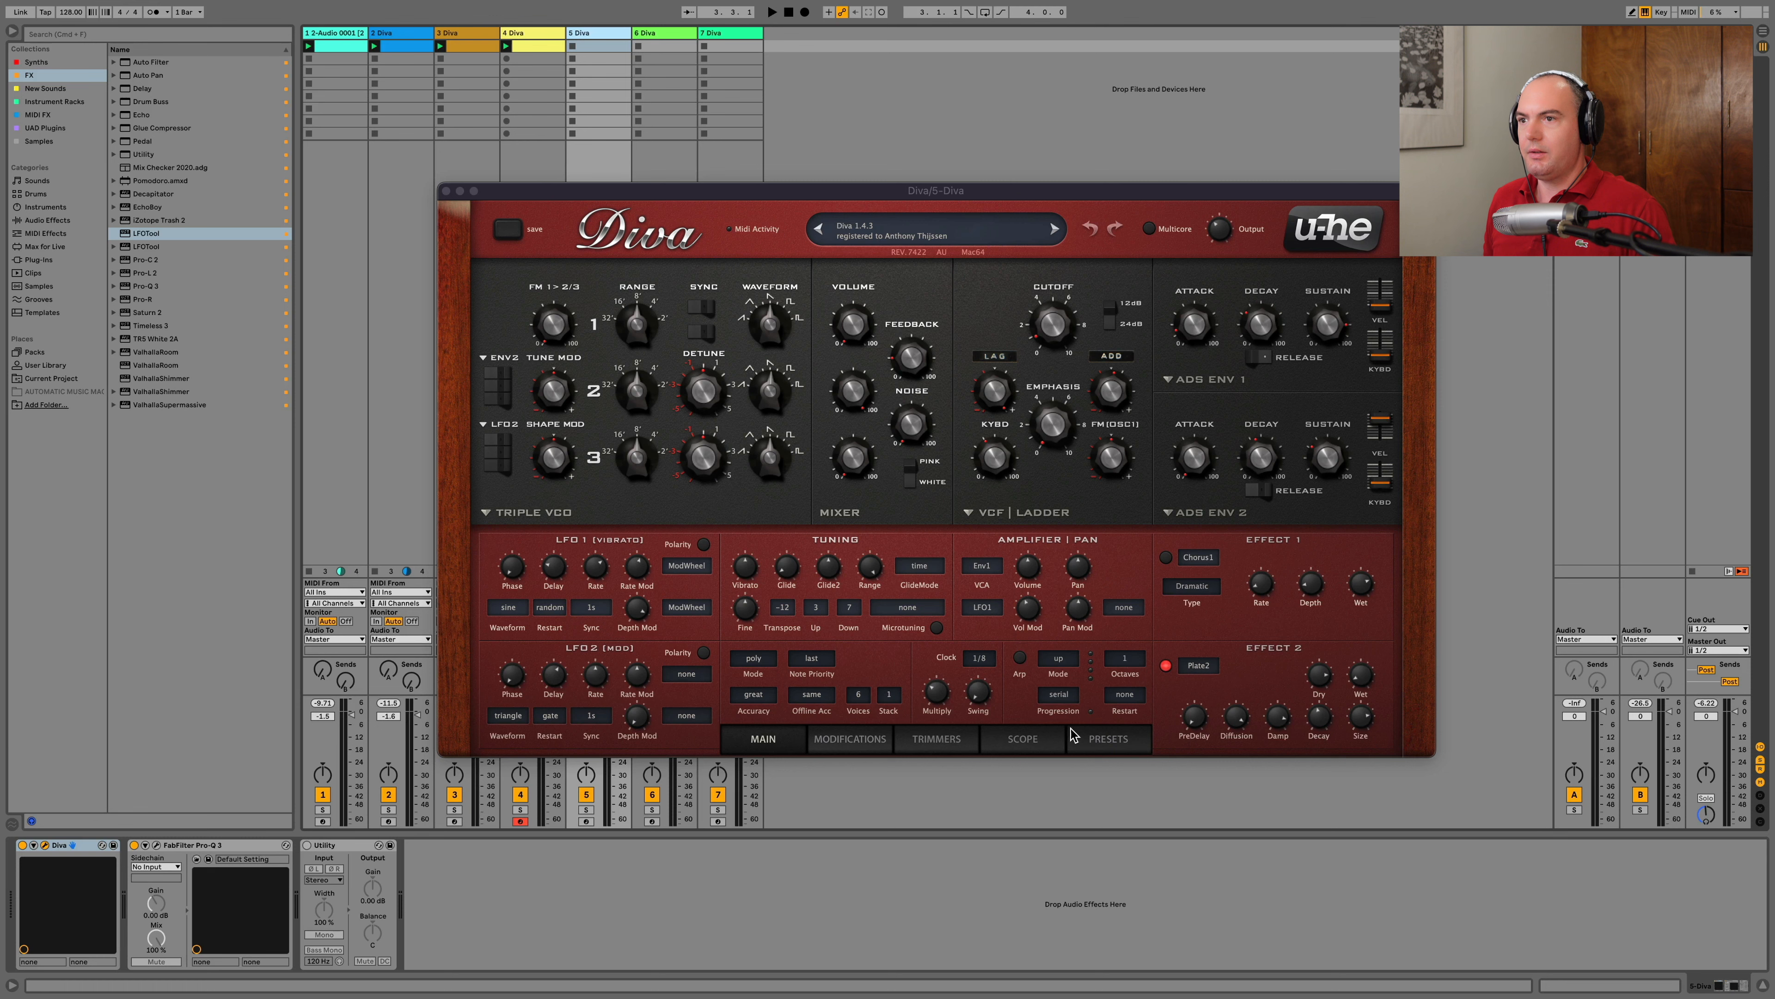
{"action": "left_click", "coordinate": [1095, 739]}
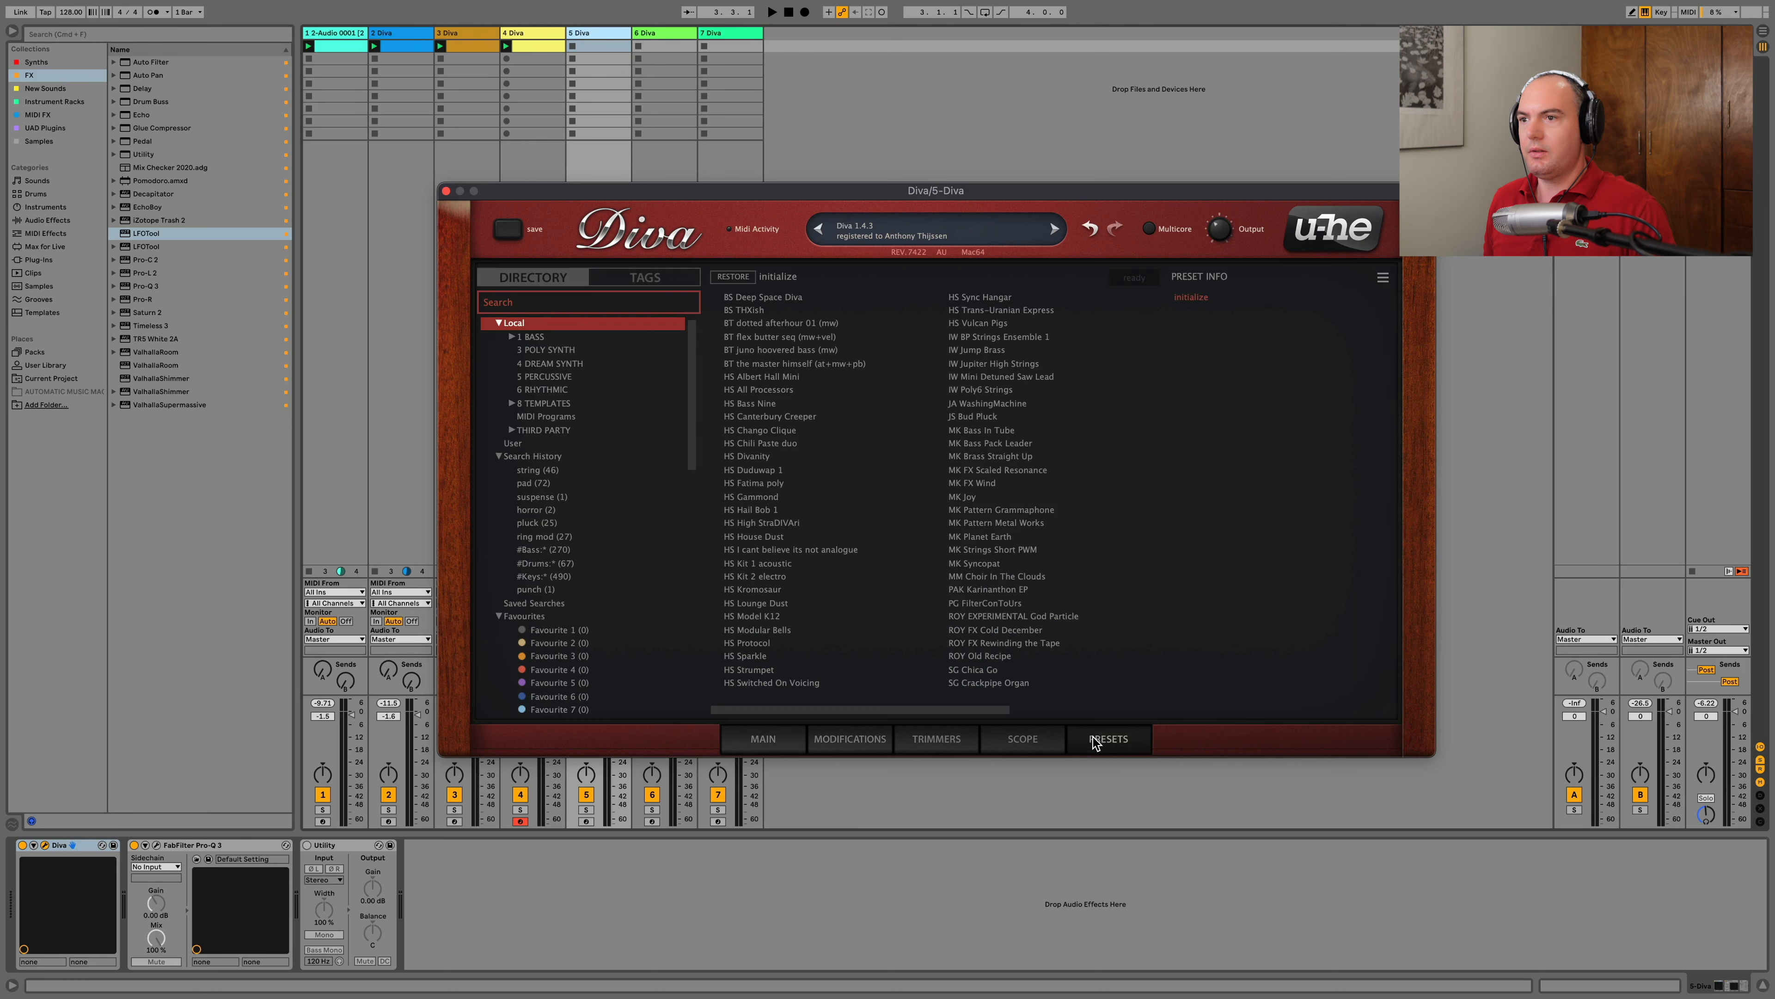
{"action": "left_click", "coordinate": [547, 407]}
{"action": "left_click", "coordinate": [755, 309]}
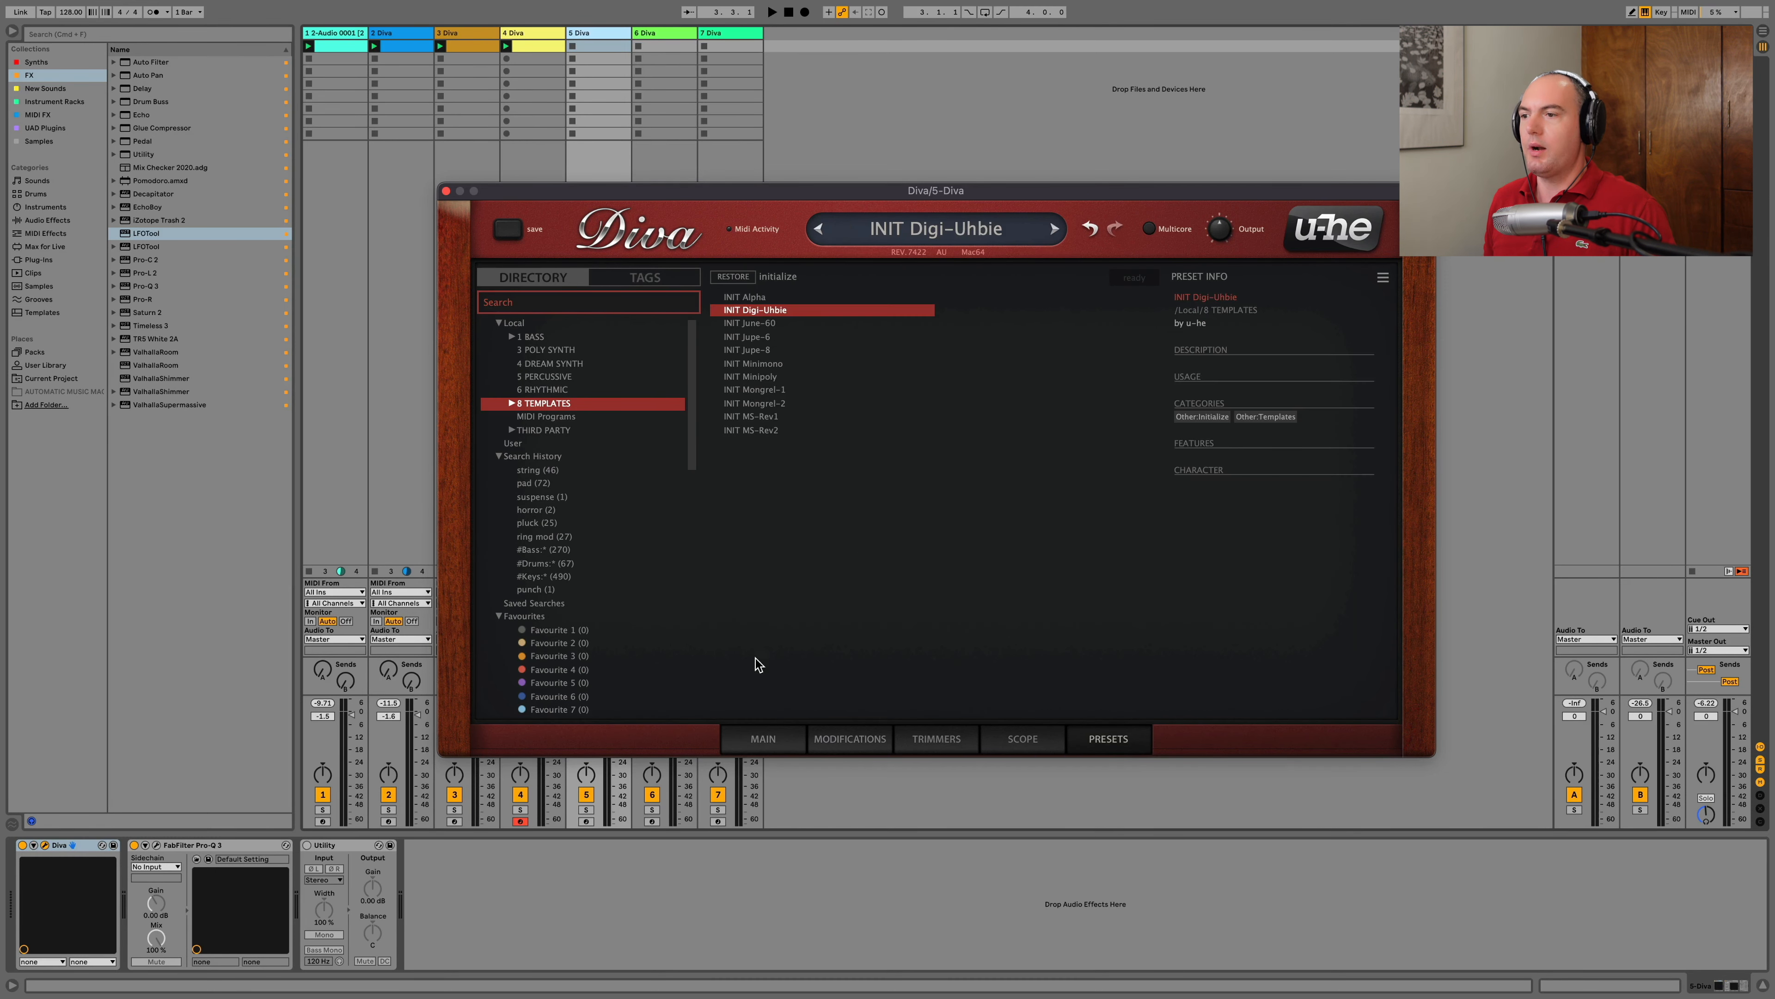
{"action": "left_click", "coordinate": [781, 739]}
{"action": "left_click_drag", "start_coordinate": [708, 191], "coordinate": [867, 195]}
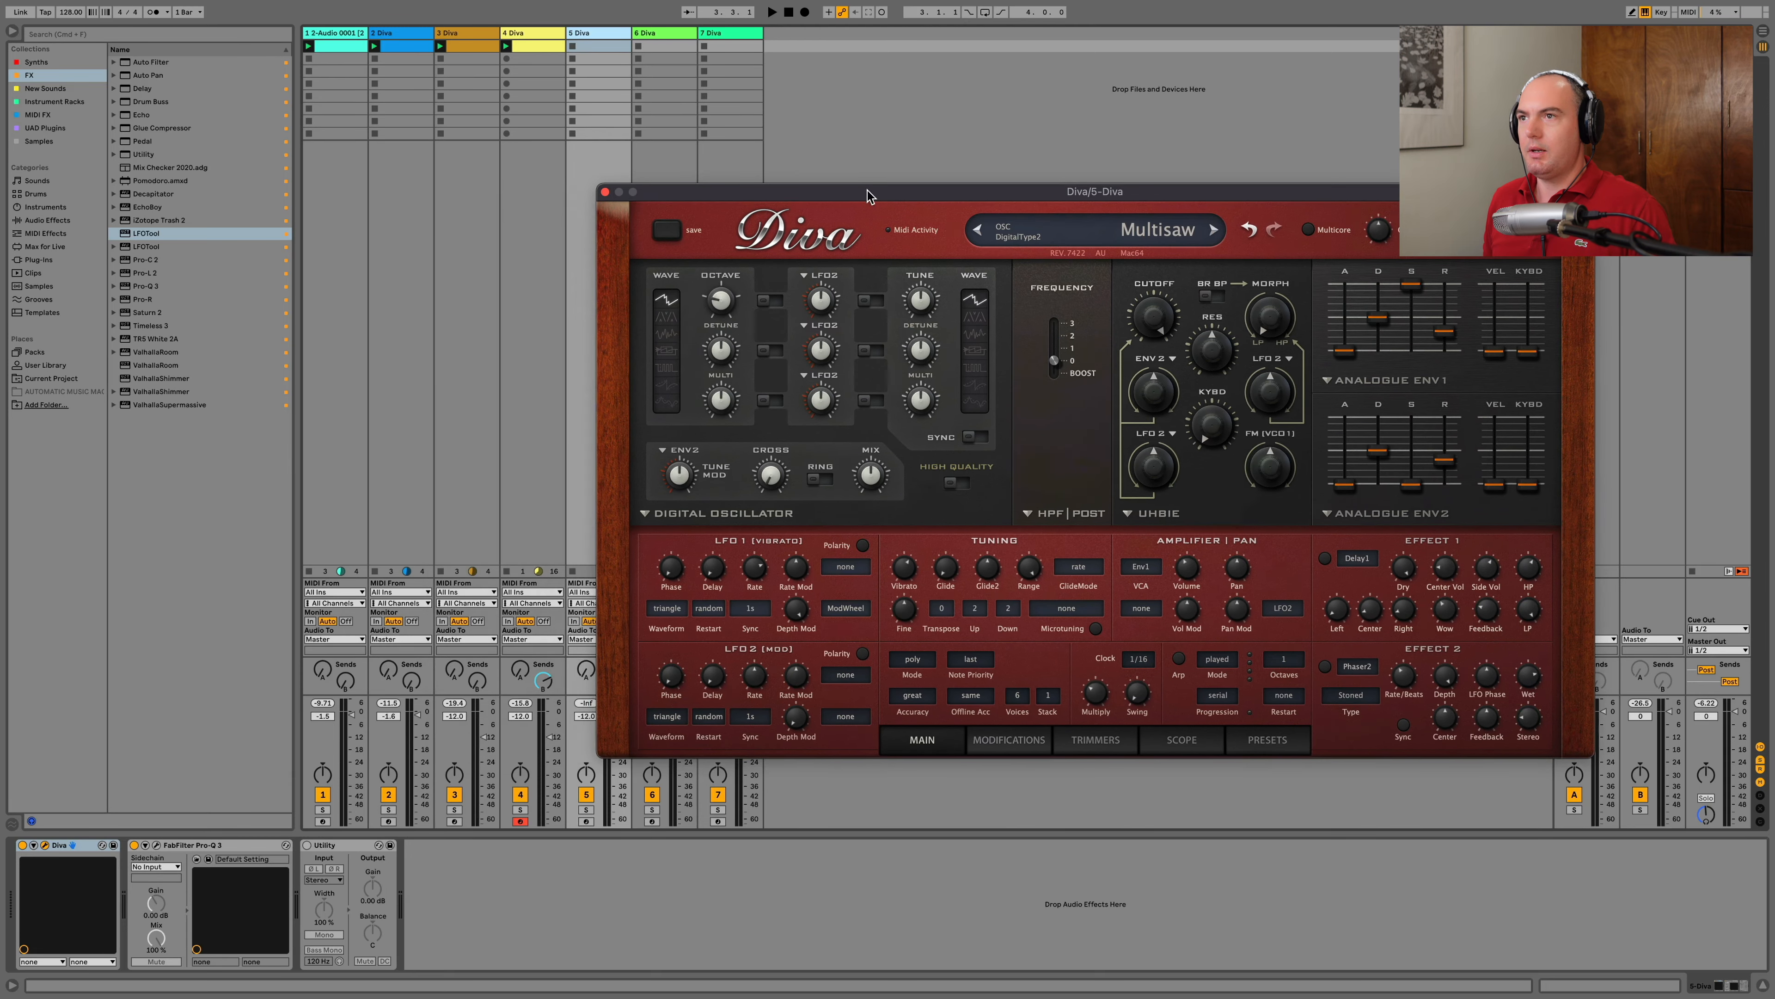
Create a MIDI clip on the fifth track and draw a G#3 note sustained across the bar
{"action": "double_click", "coordinate": [574, 47]}
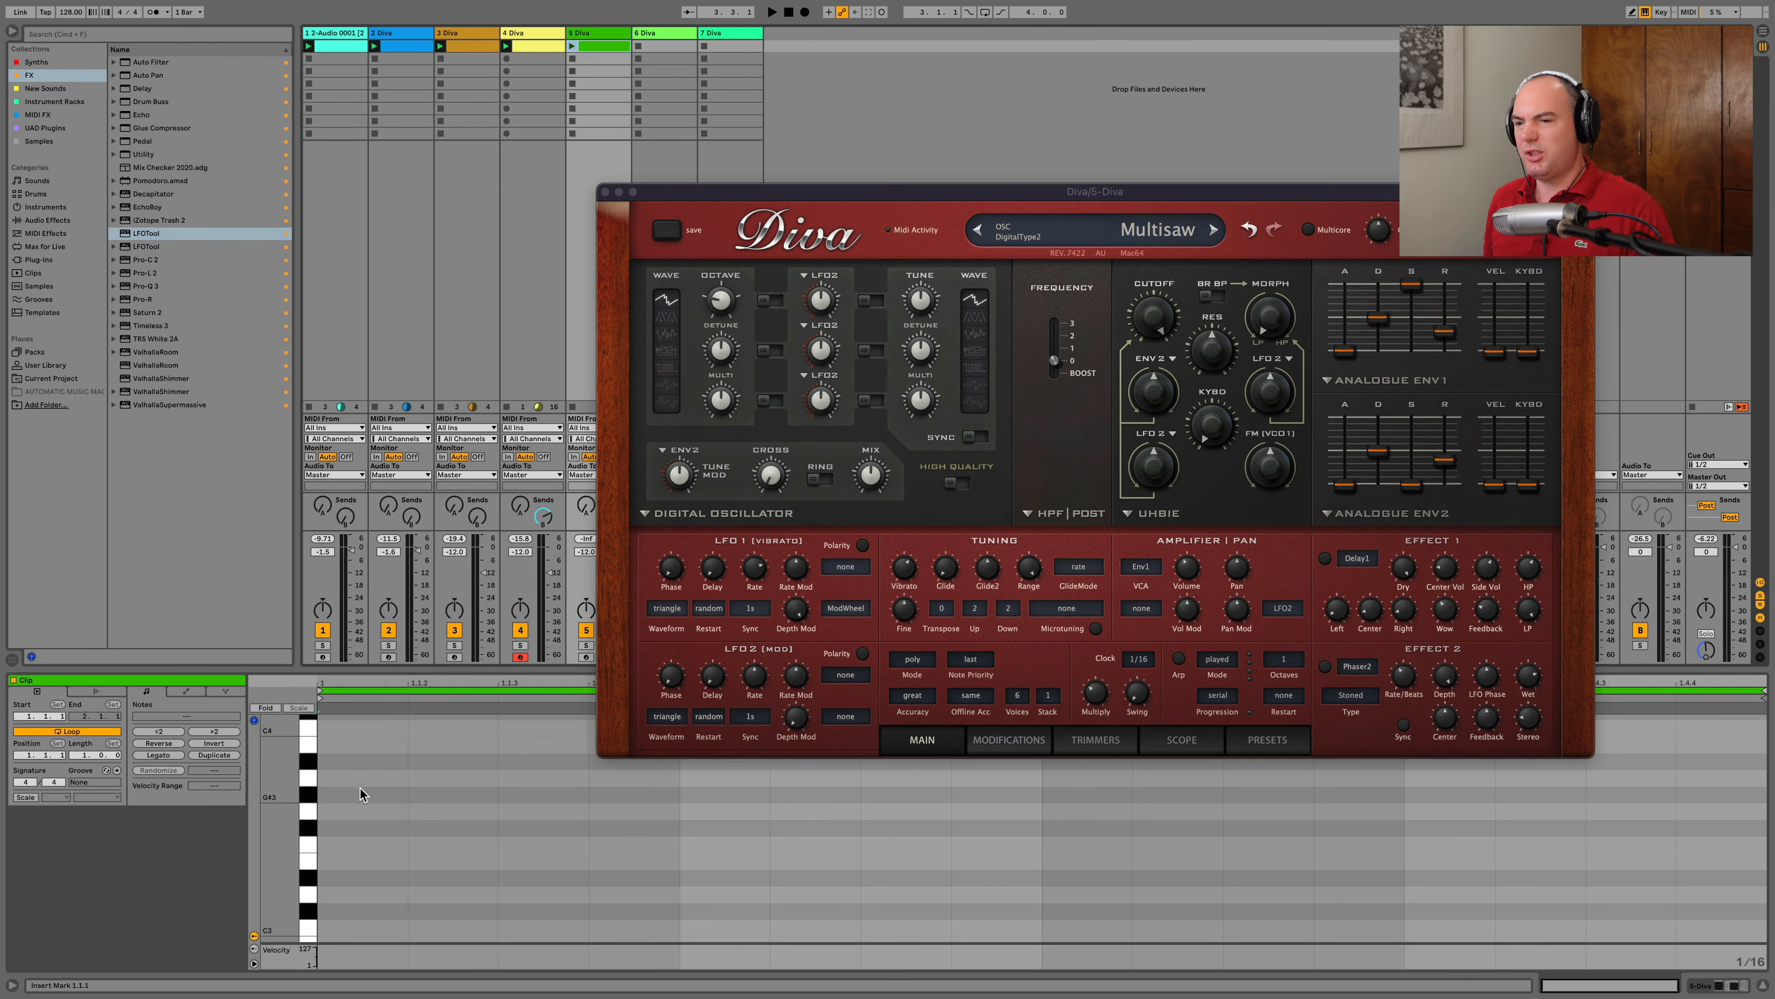
{"action": "left_click", "coordinate": [306, 796]}
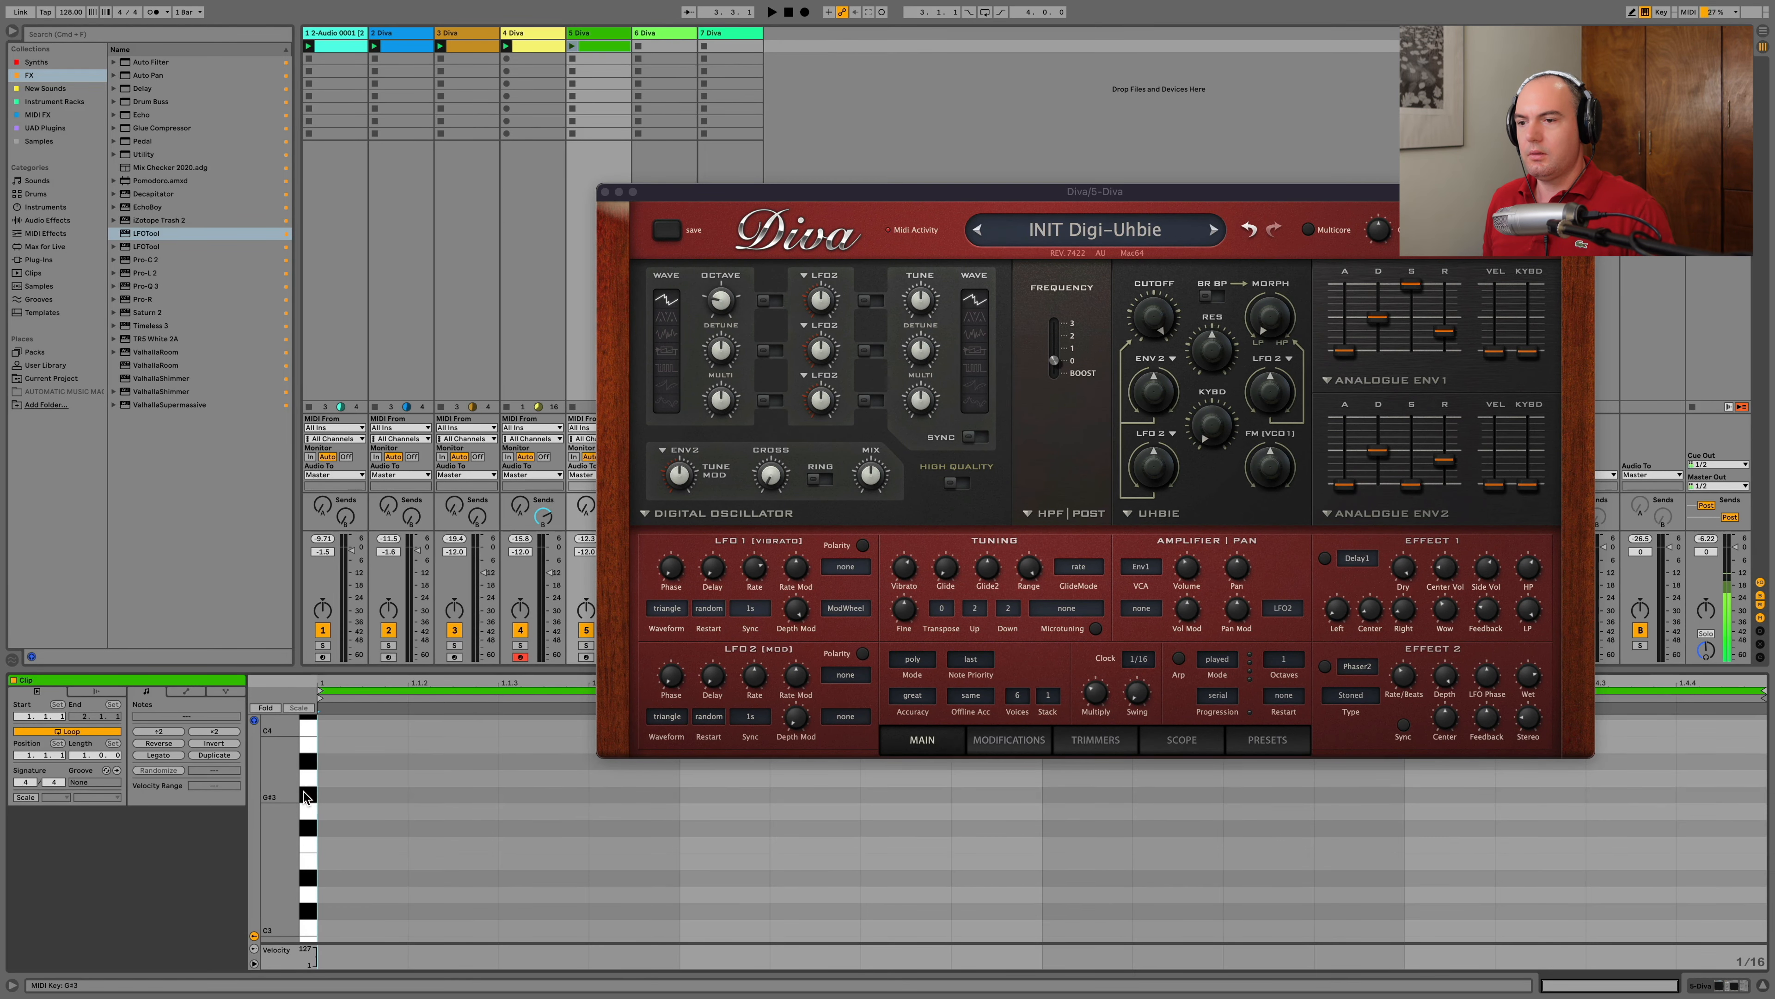
{"action": "double_click", "coordinate": [348, 800]}
{"action": "left_click_drag", "start_coordinate": [406, 796], "coordinate": [1667, 818]}
Add sustained B3 and D#4 notes above the G#3 to form a chord in the fifth track's clip
{"action": "scroll", "coordinate": [340, 811], "scroll_direction": "up", "scroll_amount": 2}
{"action": "double_click", "coordinate": [334, 797]}
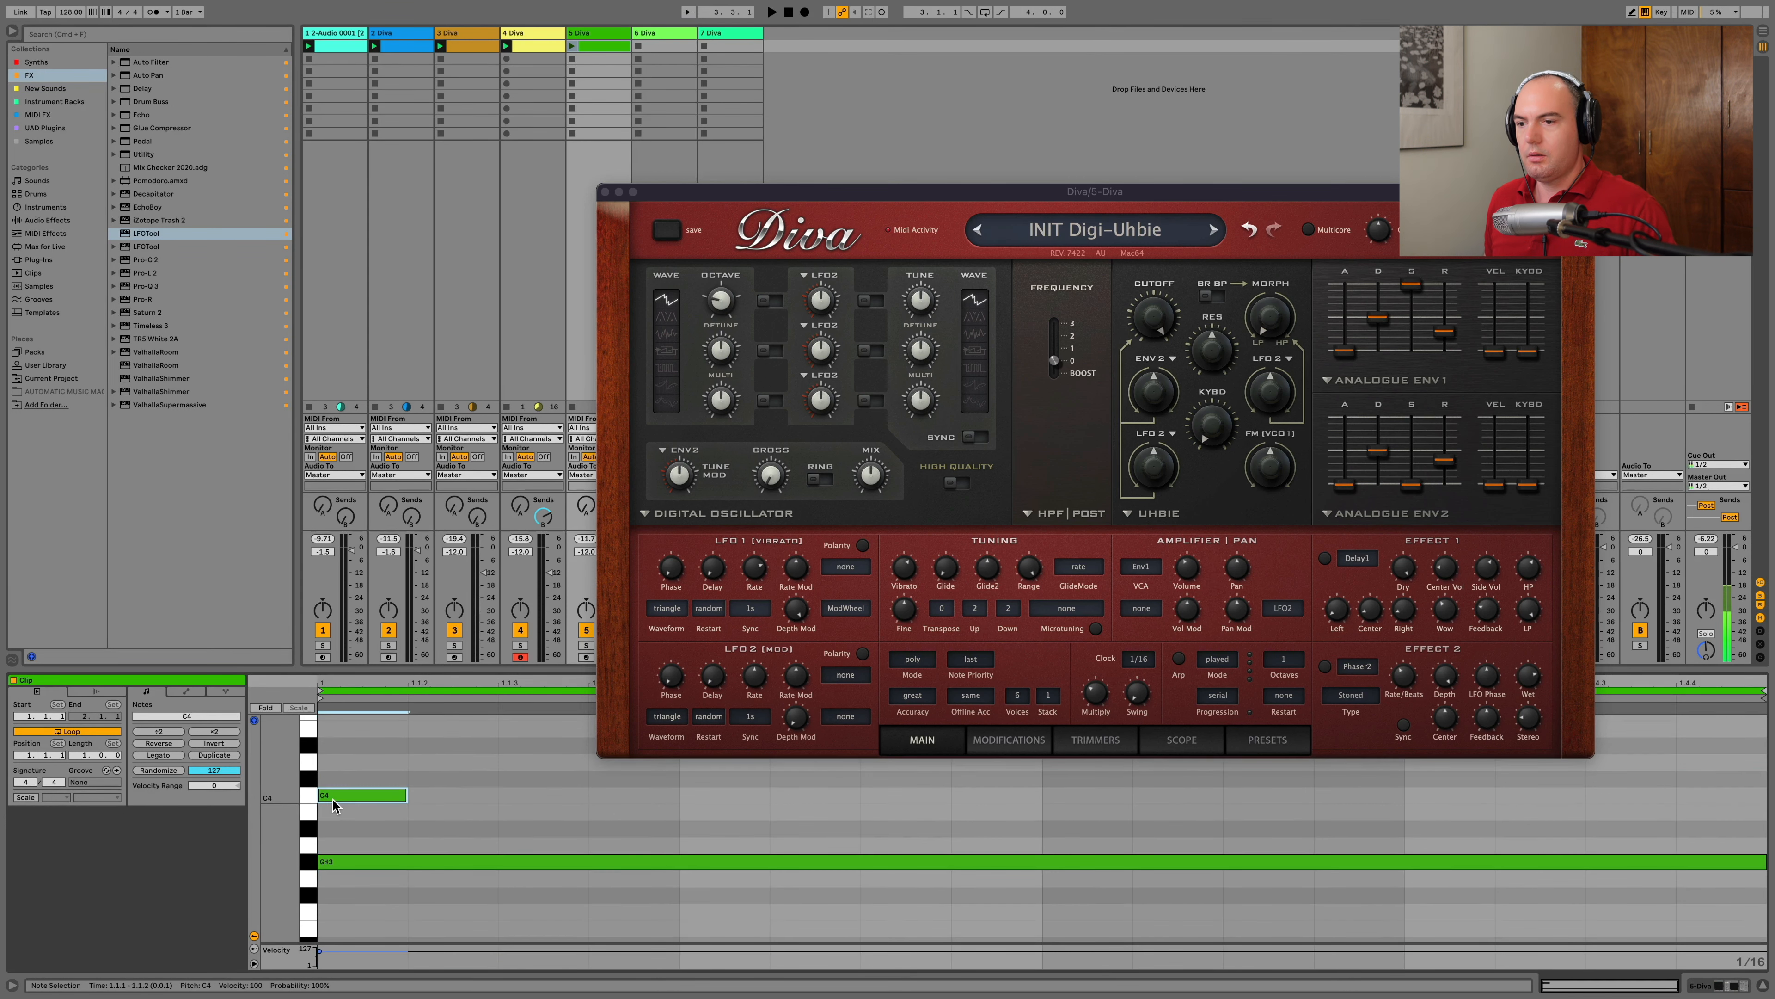
{"action": "left_click_drag", "start_coordinate": [375, 801], "coordinate": [1766, 811]}
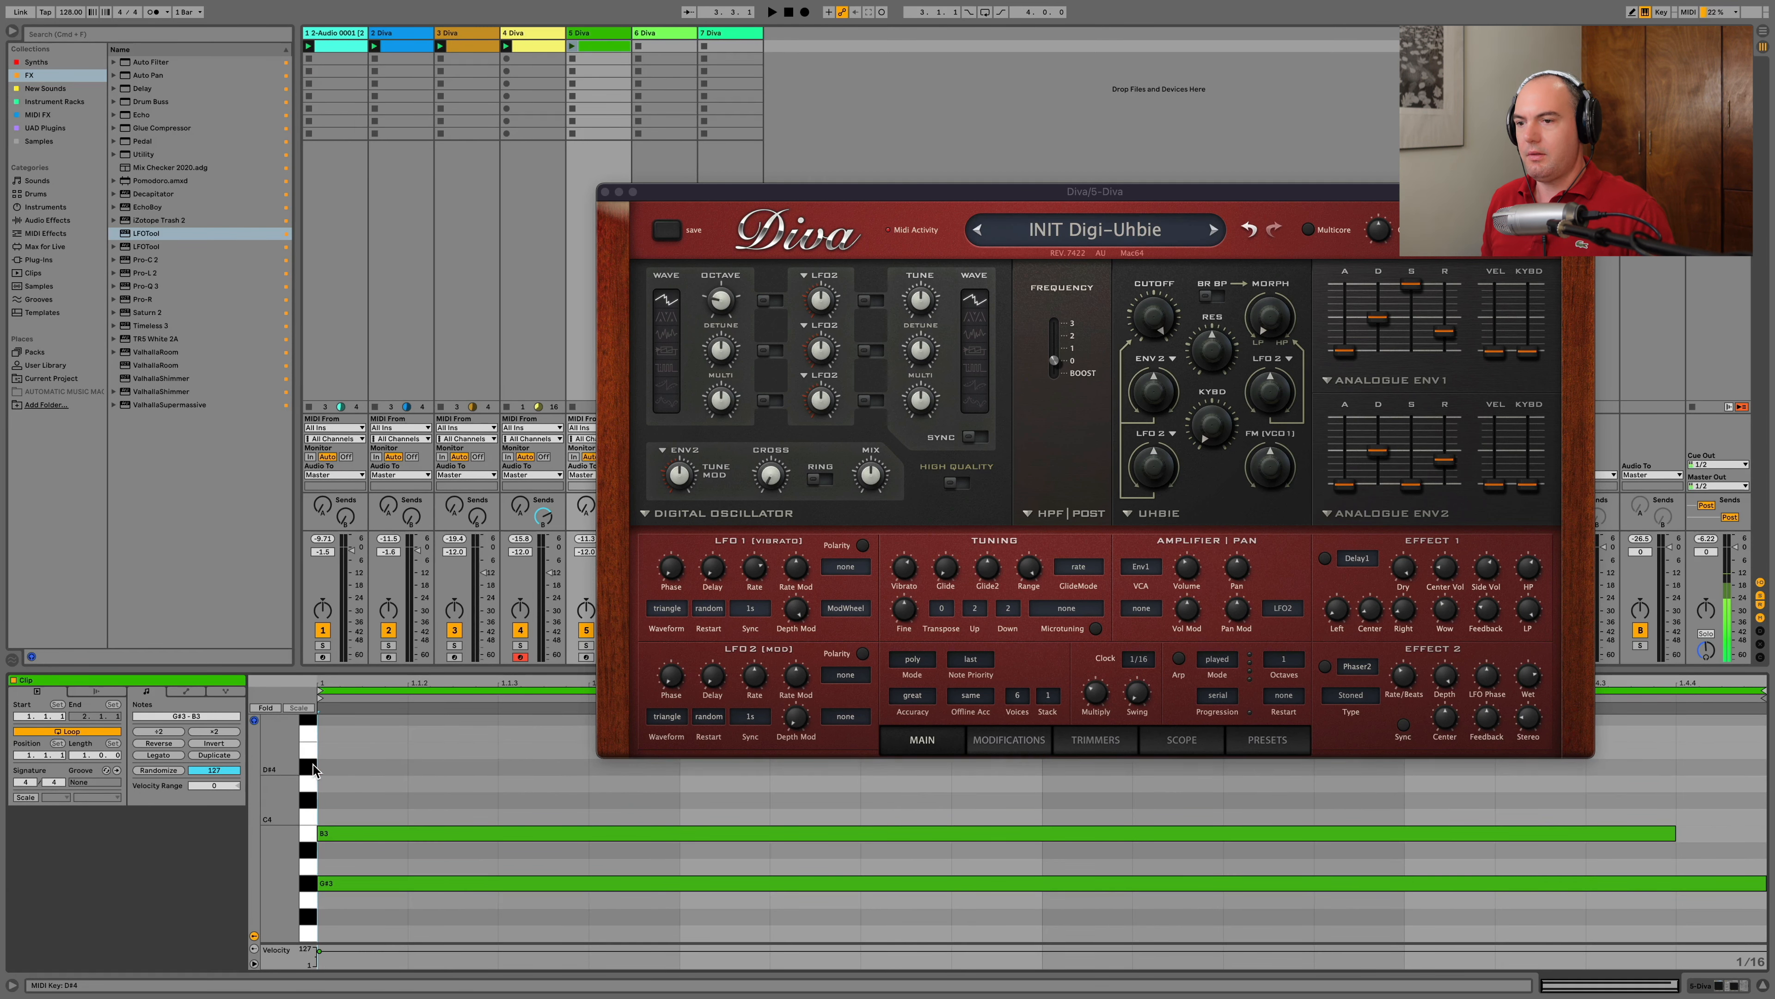
{"action": "double_click", "coordinate": [333, 767]}
{"action": "left_click_drag", "start_coordinate": [404, 767], "coordinate": [1678, 767]}
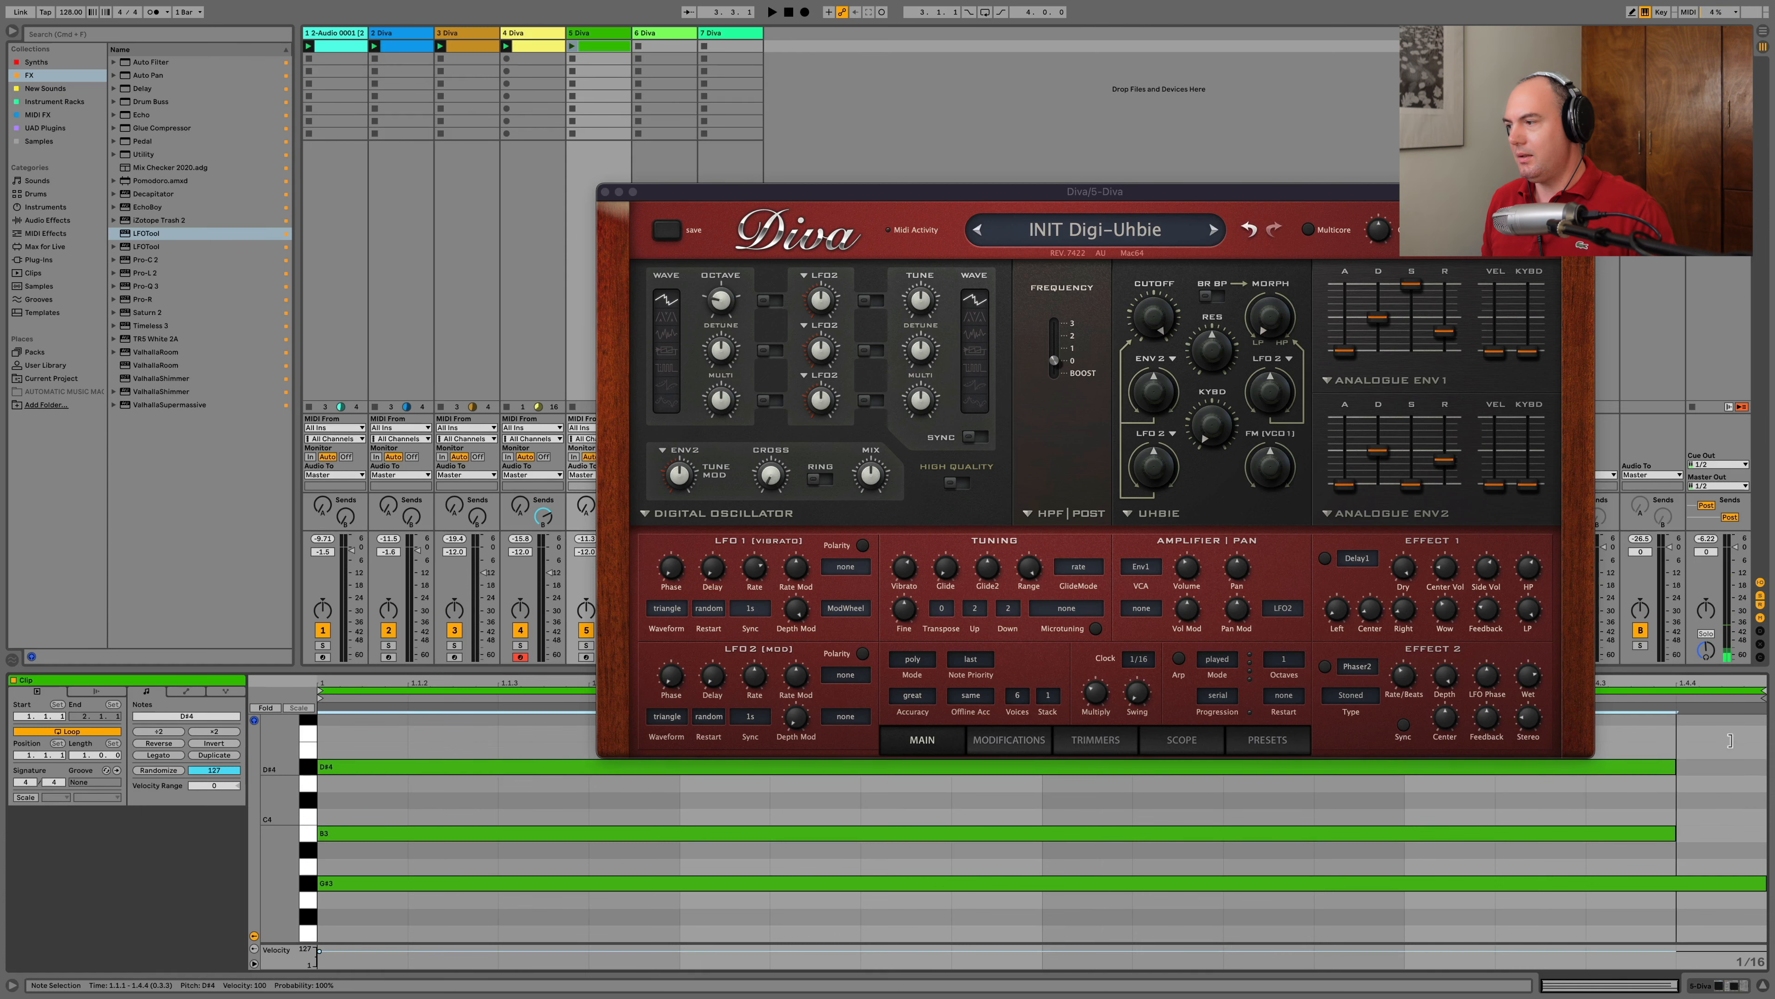
Solo the fifth track during playback and adjust its Diva's first oscillator octave, filter cutoff and second oscillator tune
{"action": "key", "text": "space"}
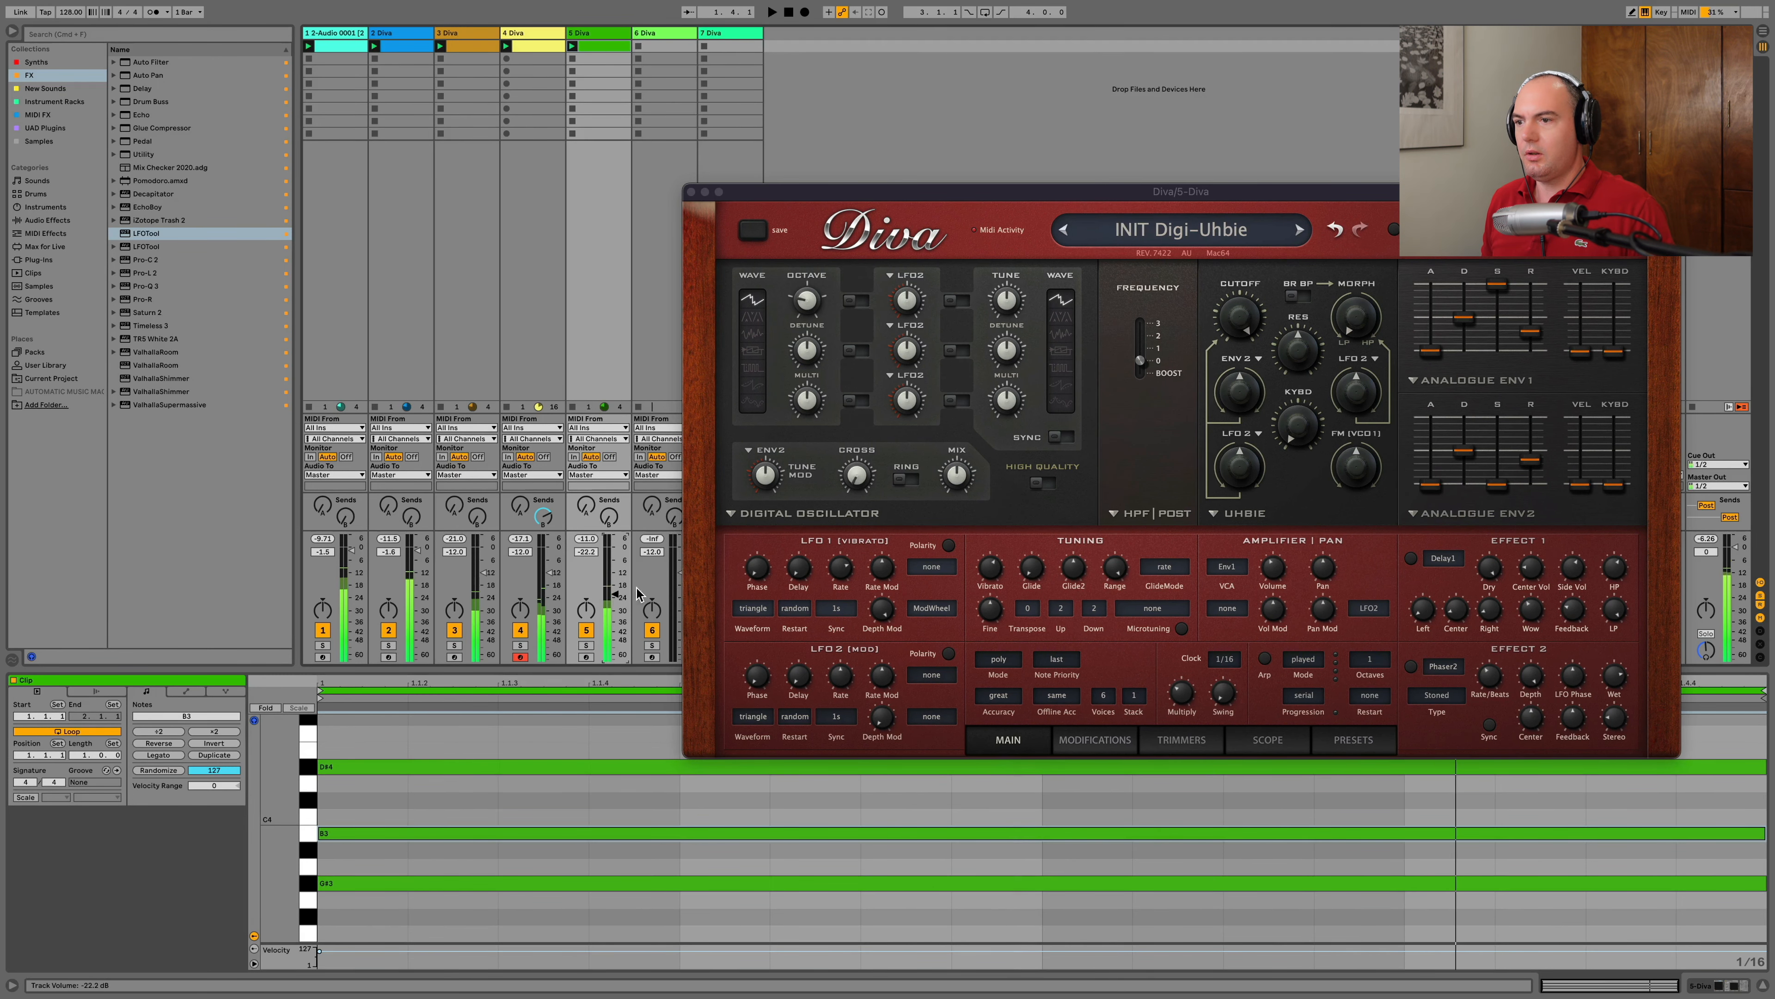
{"action": "left_click", "coordinate": [586, 645]}
{"action": "mouse_move", "coordinate": [807, 300]}
{"action": "left_mouse_down"}
{"action": "mouse_move", "coordinate": [809, 351]}
{"action": "mouse_move", "coordinate": [806, 293]}
{"action": "mouse_move", "coordinate": [810, 335]}
{"action": "left_mouse_up"}
{"action": "left_click_drag", "start_coordinate": [1239, 318], "coordinate": [1237, 430]}
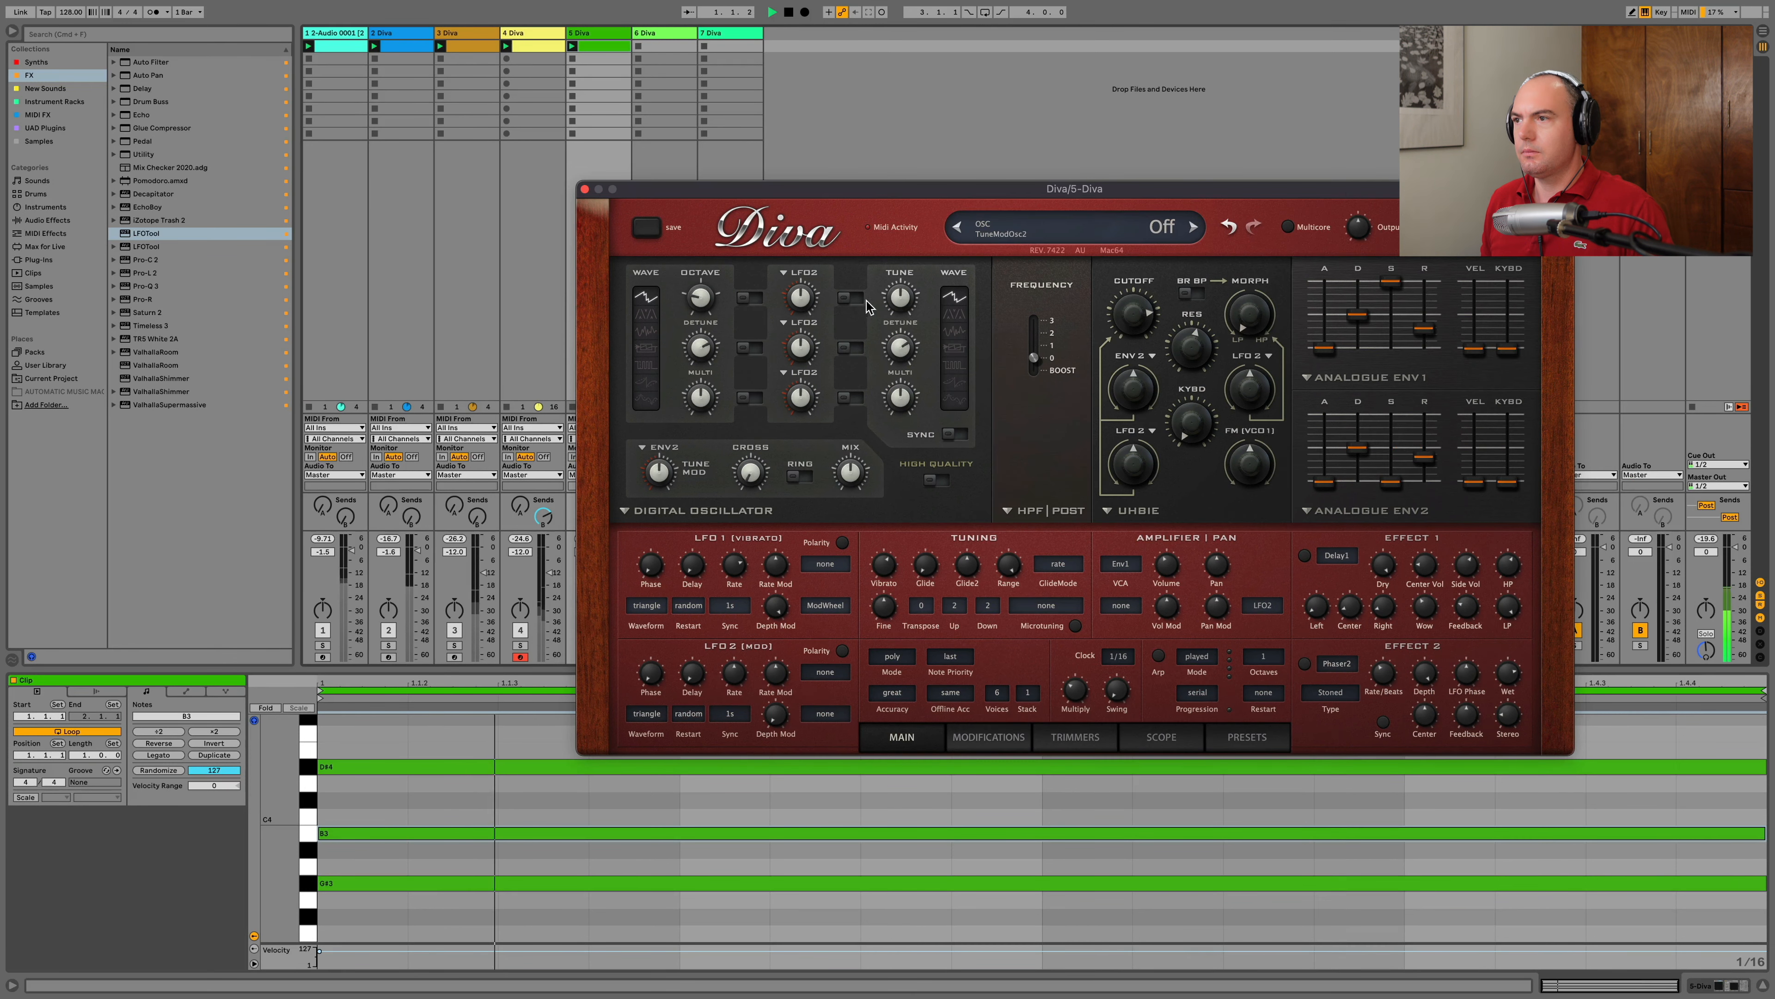
{"action": "left_click_drag", "start_coordinate": [900, 300], "coordinate": [901, 345]}
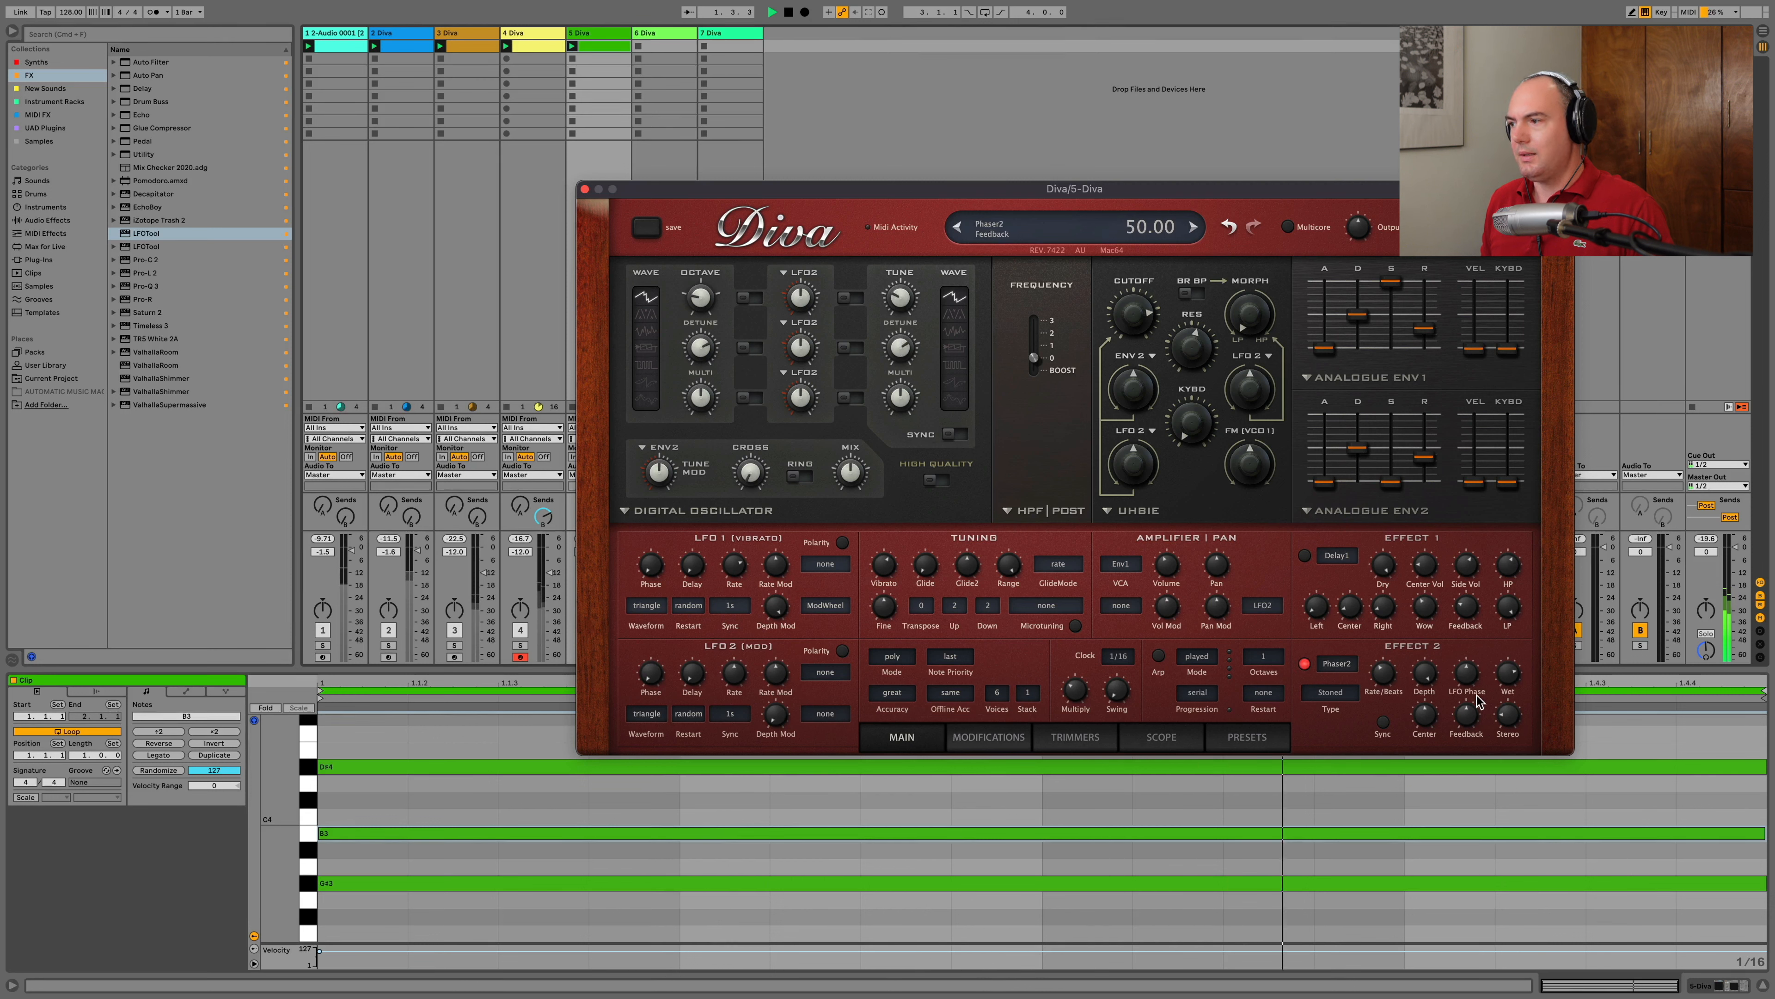
Change Effect 2 in the fifth track's Diva to Chorus2 and lower its wet level
{"action": "left_click", "coordinate": [1336, 664]}
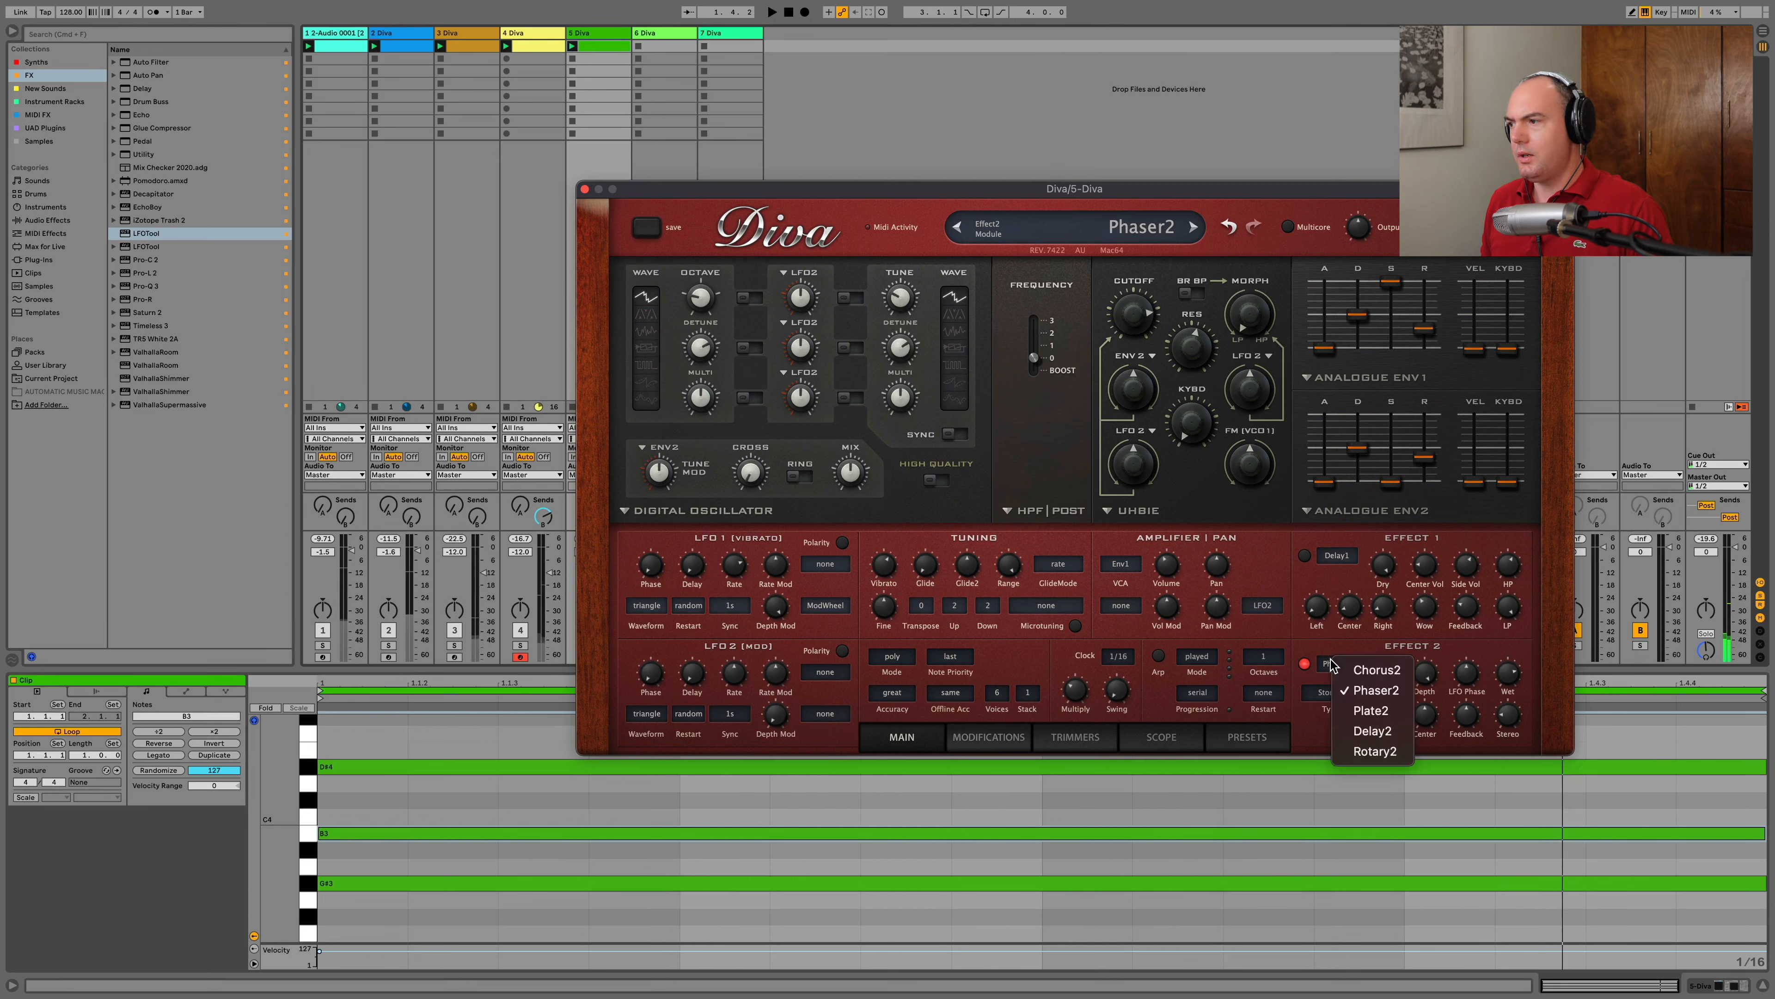
{"action": "left_click", "coordinate": [1377, 670]}
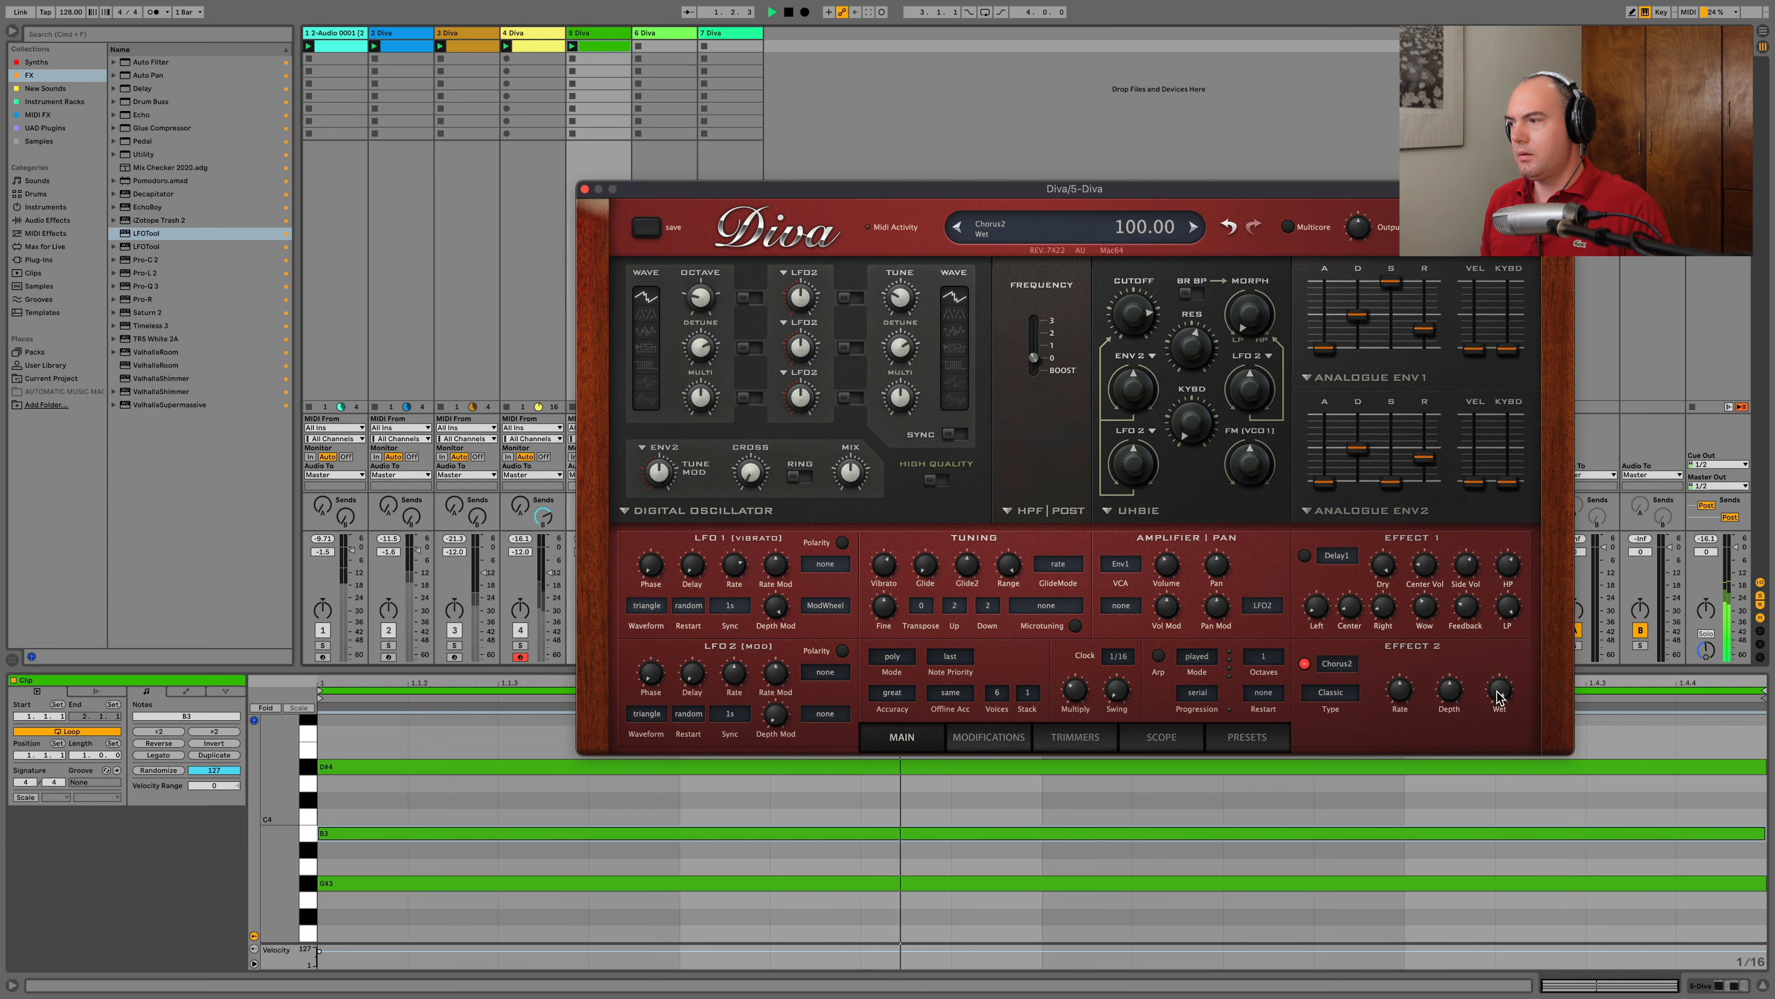
{"action": "left_click_drag", "start_coordinate": [1501, 738], "coordinate": [1494, 761]}
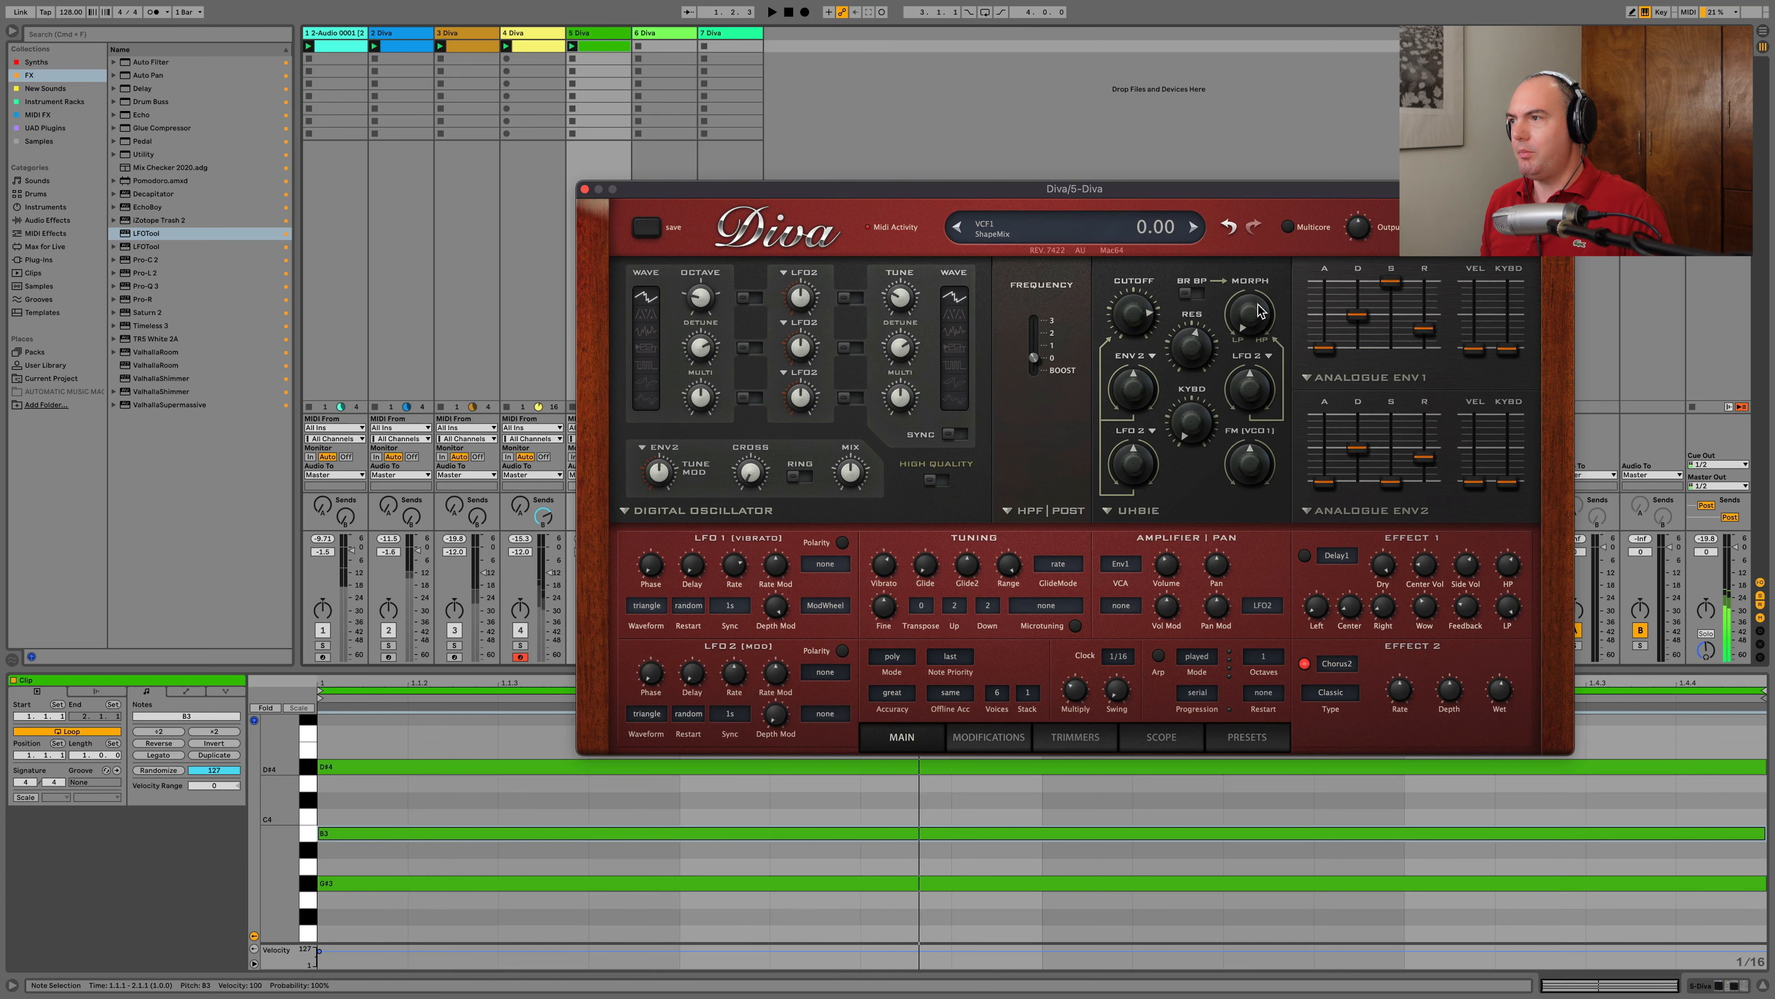
Shape the fifth track's Diva filter with Morph, a 97.50 cutoff and LFO 2 modulation, and lengthen envelope 1's release
{"action": "key", "text": "space"}
{"action": "left_click_drag", "start_coordinate": [1252, 313], "coordinate": [1248, 242]}
{"action": "left_click_drag", "start_coordinate": [1143, 325], "coordinate": [1149, 375]}
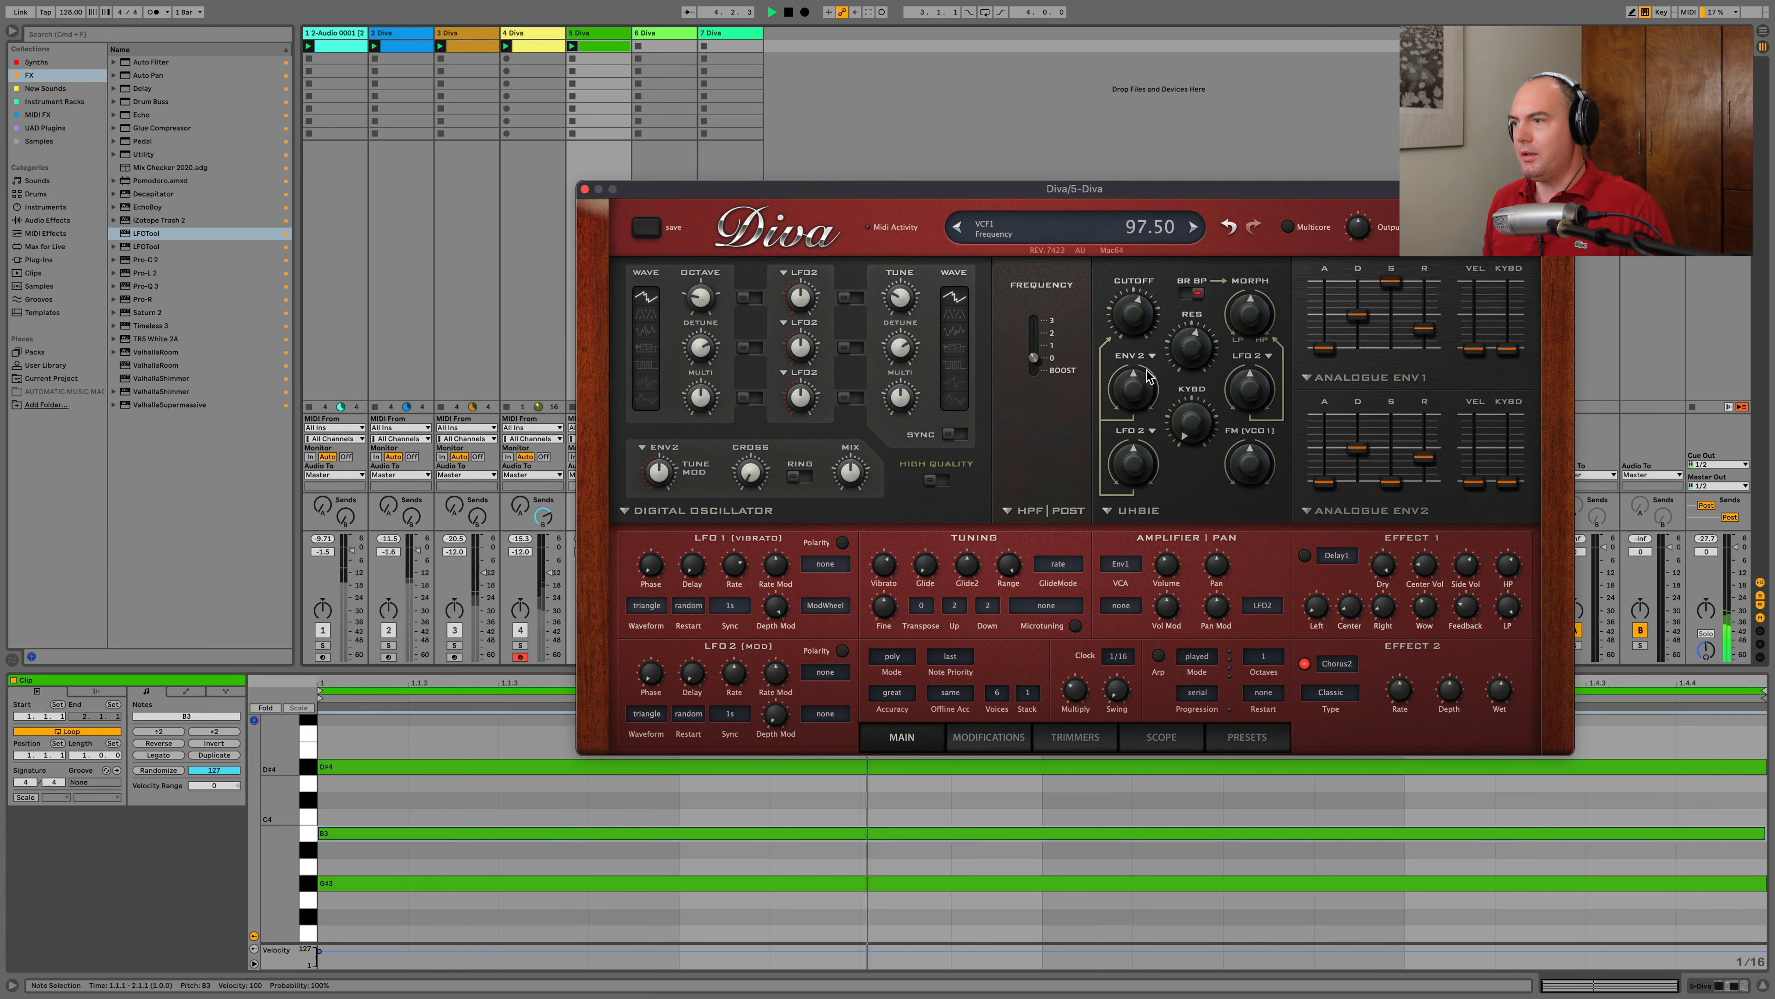
{"action": "left_click_drag", "start_coordinate": [1135, 466], "coordinate": [1137, 456]}
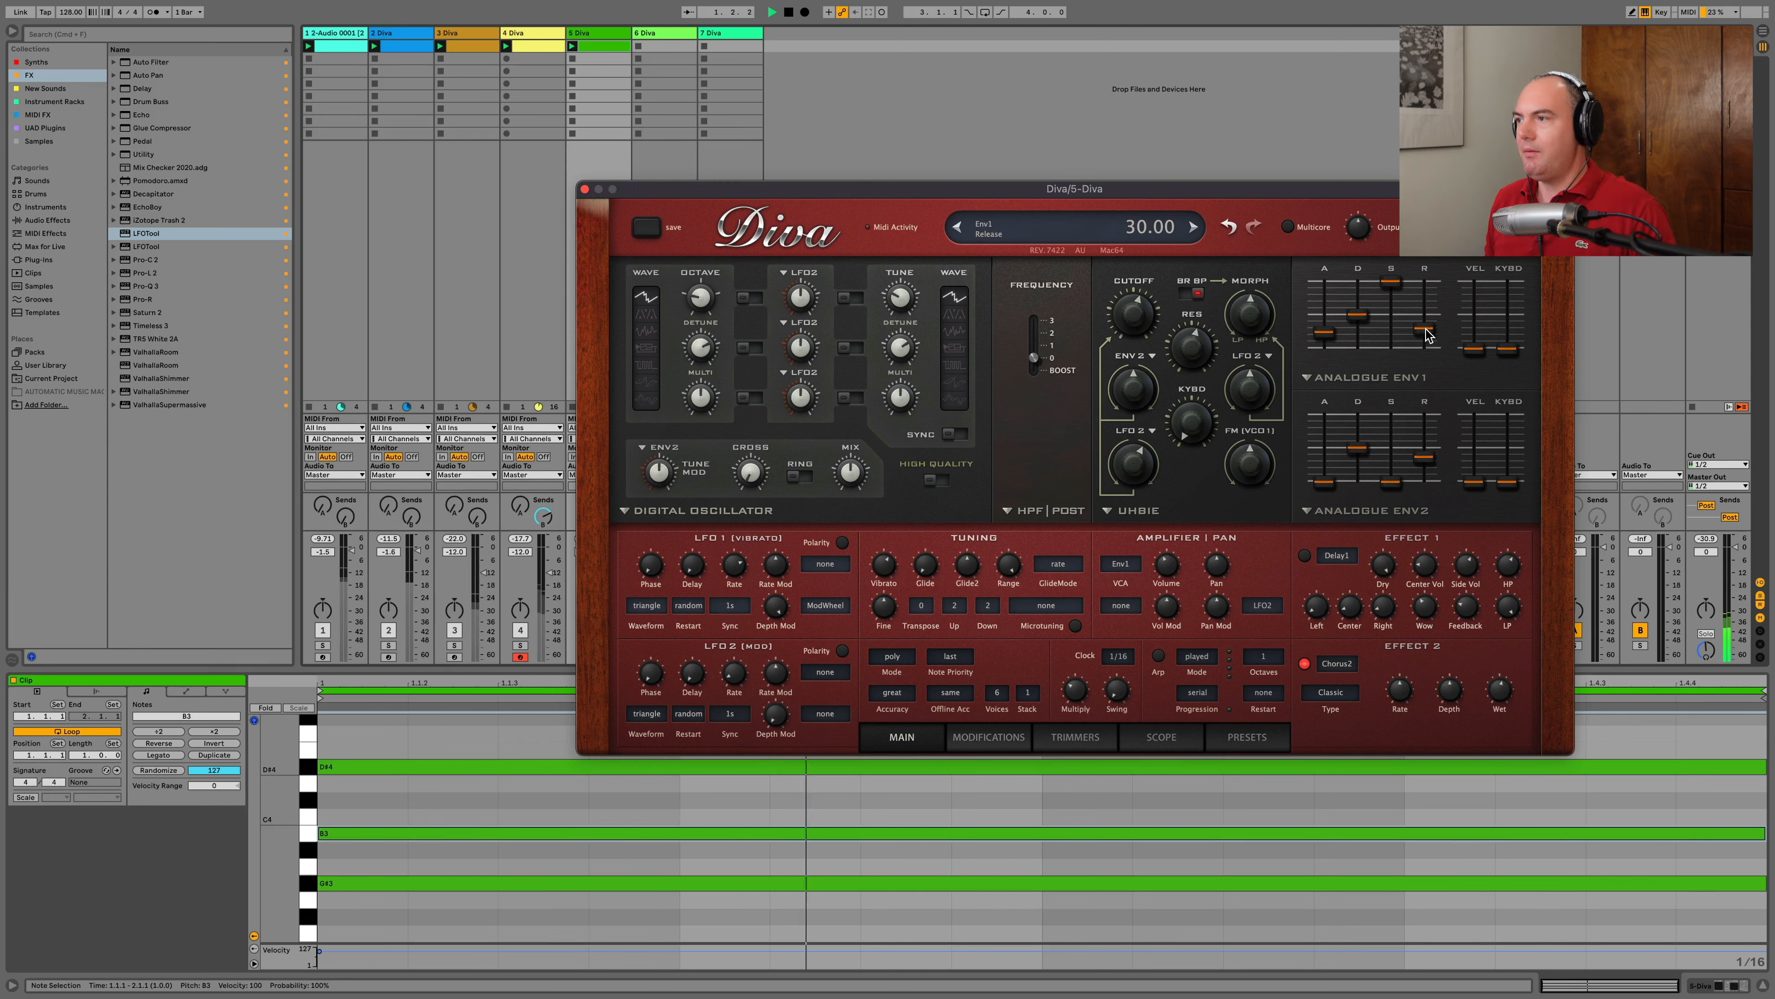
{"action": "key", "text": "space"}
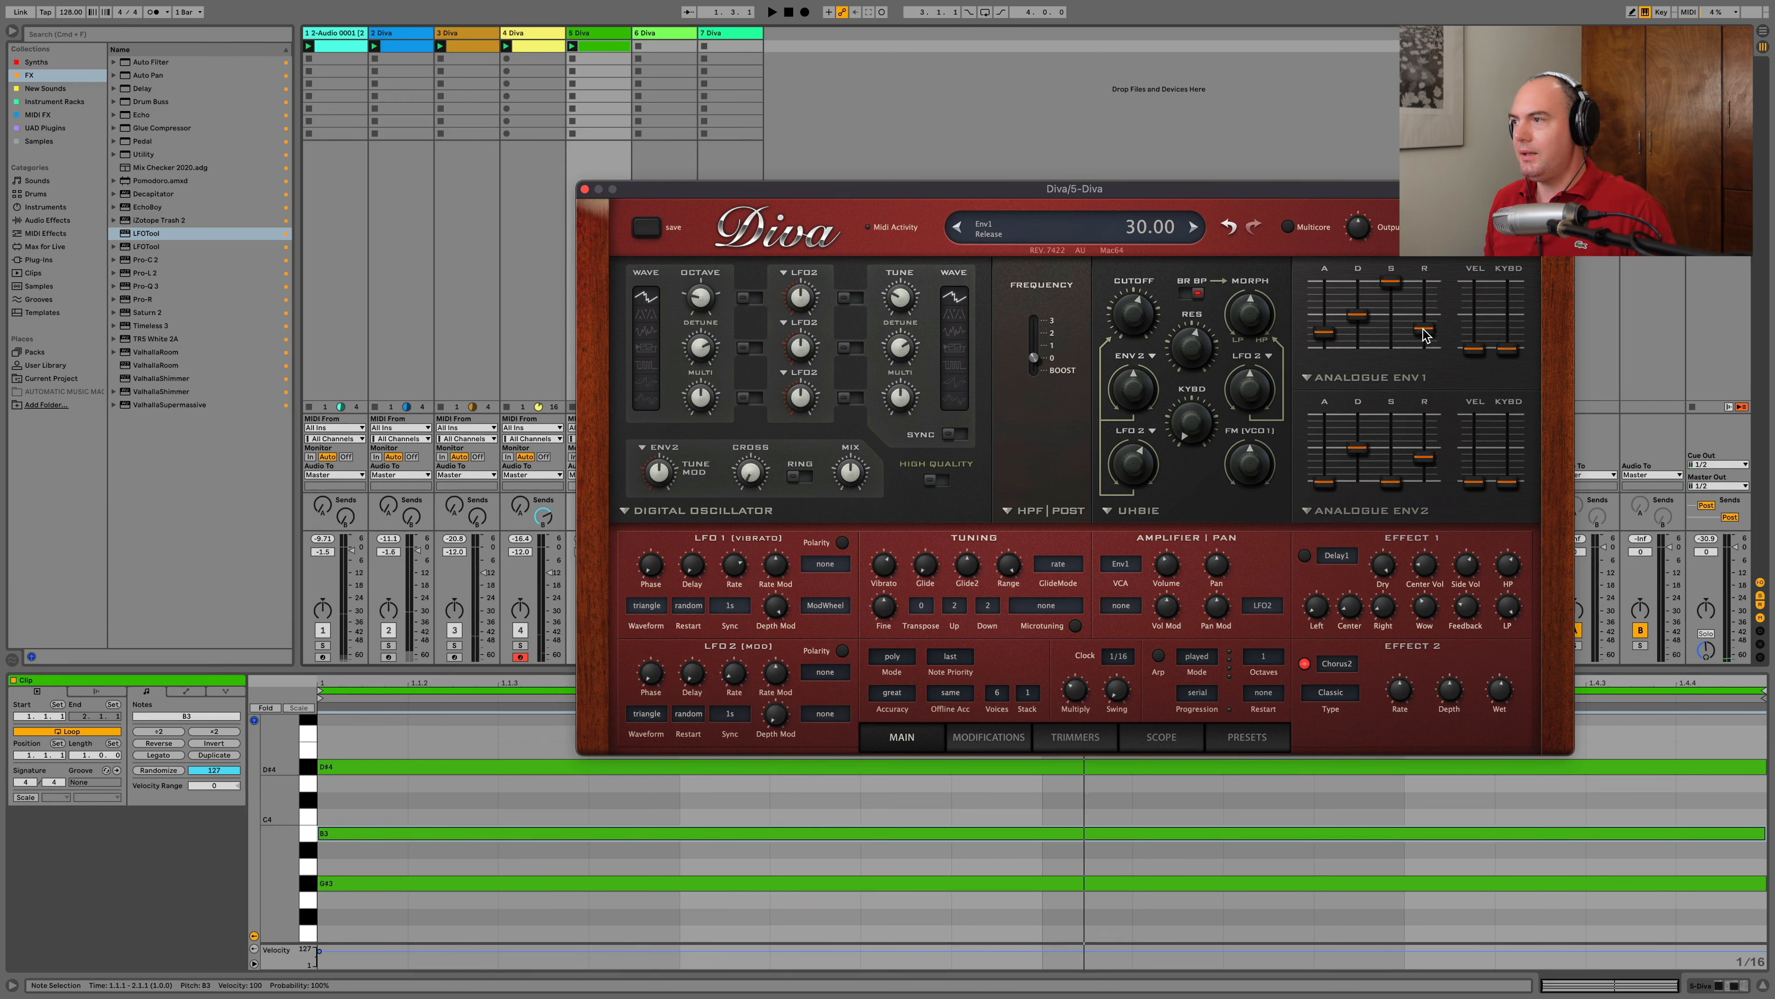
{"action": "left_click_drag", "start_coordinate": [1424, 325], "coordinate": [1425, 315]}
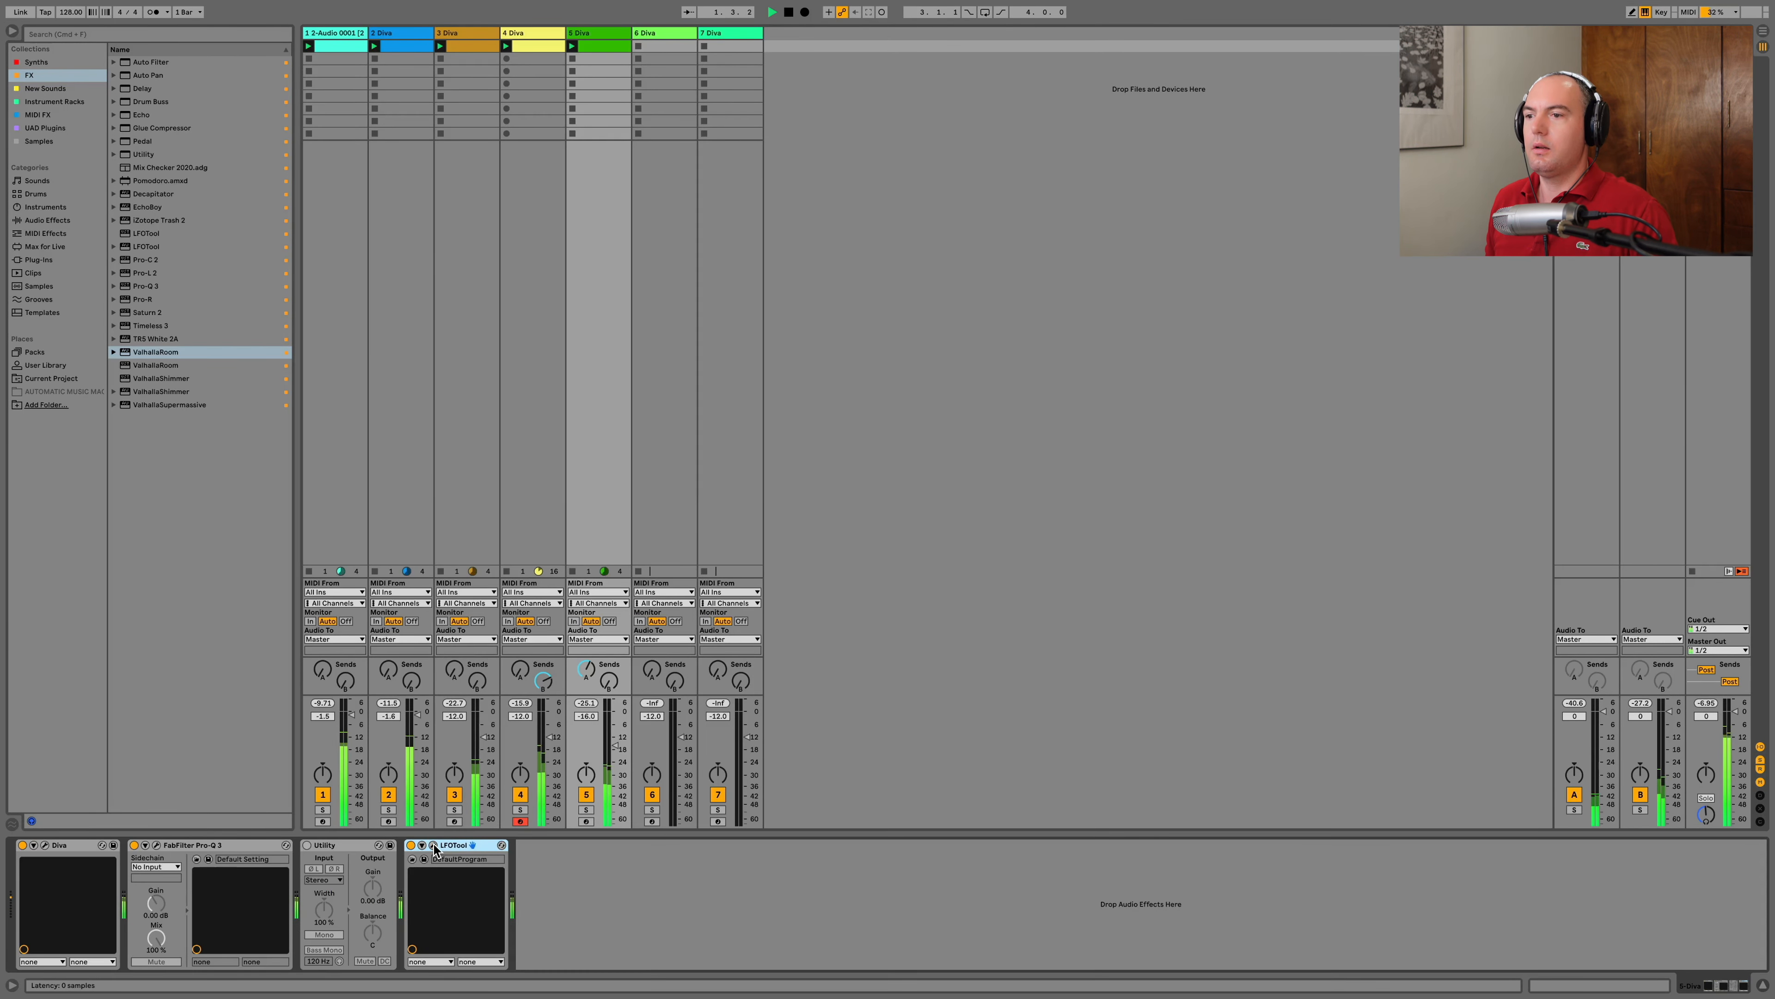
Check the fifth track's LFOTool, set the track volume to -17.0 dB and move Utility after LFOTool in its chain
{"action": "left_click", "coordinate": [433, 846]}
{"action": "left_click", "coordinate": [433, 846]}
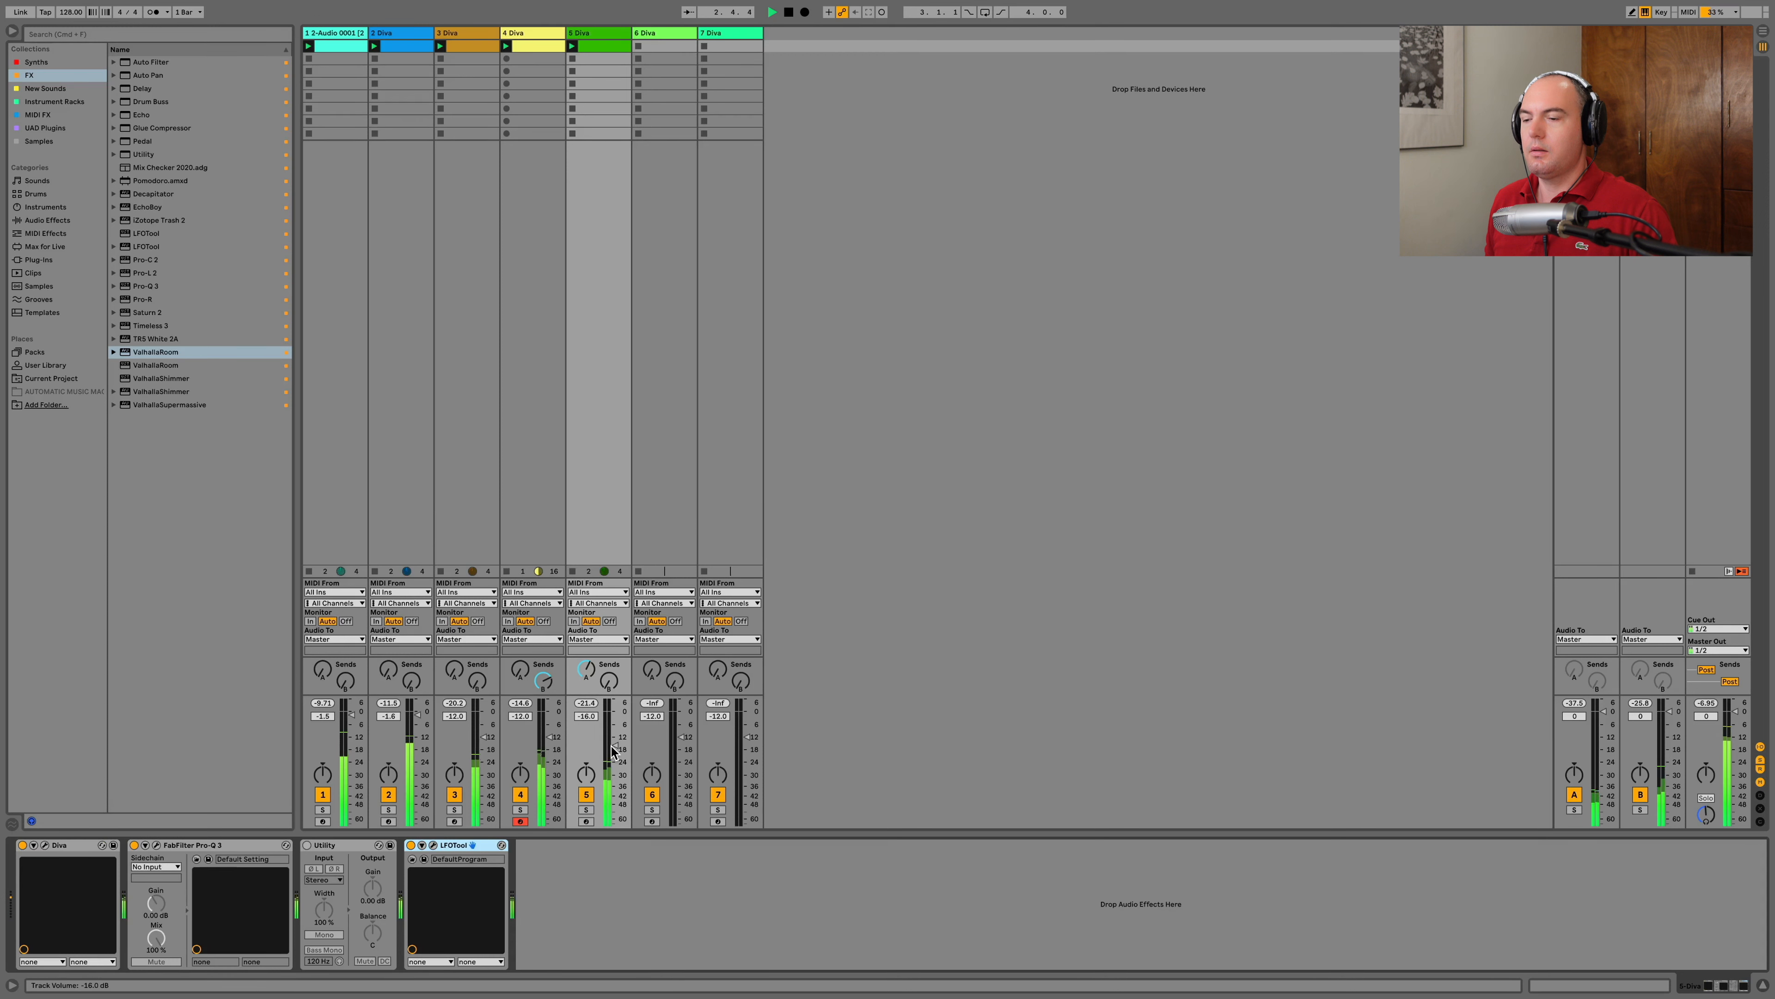
{"action": "left_click_drag", "start_coordinate": [615, 748], "coordinate": [615, 746]}
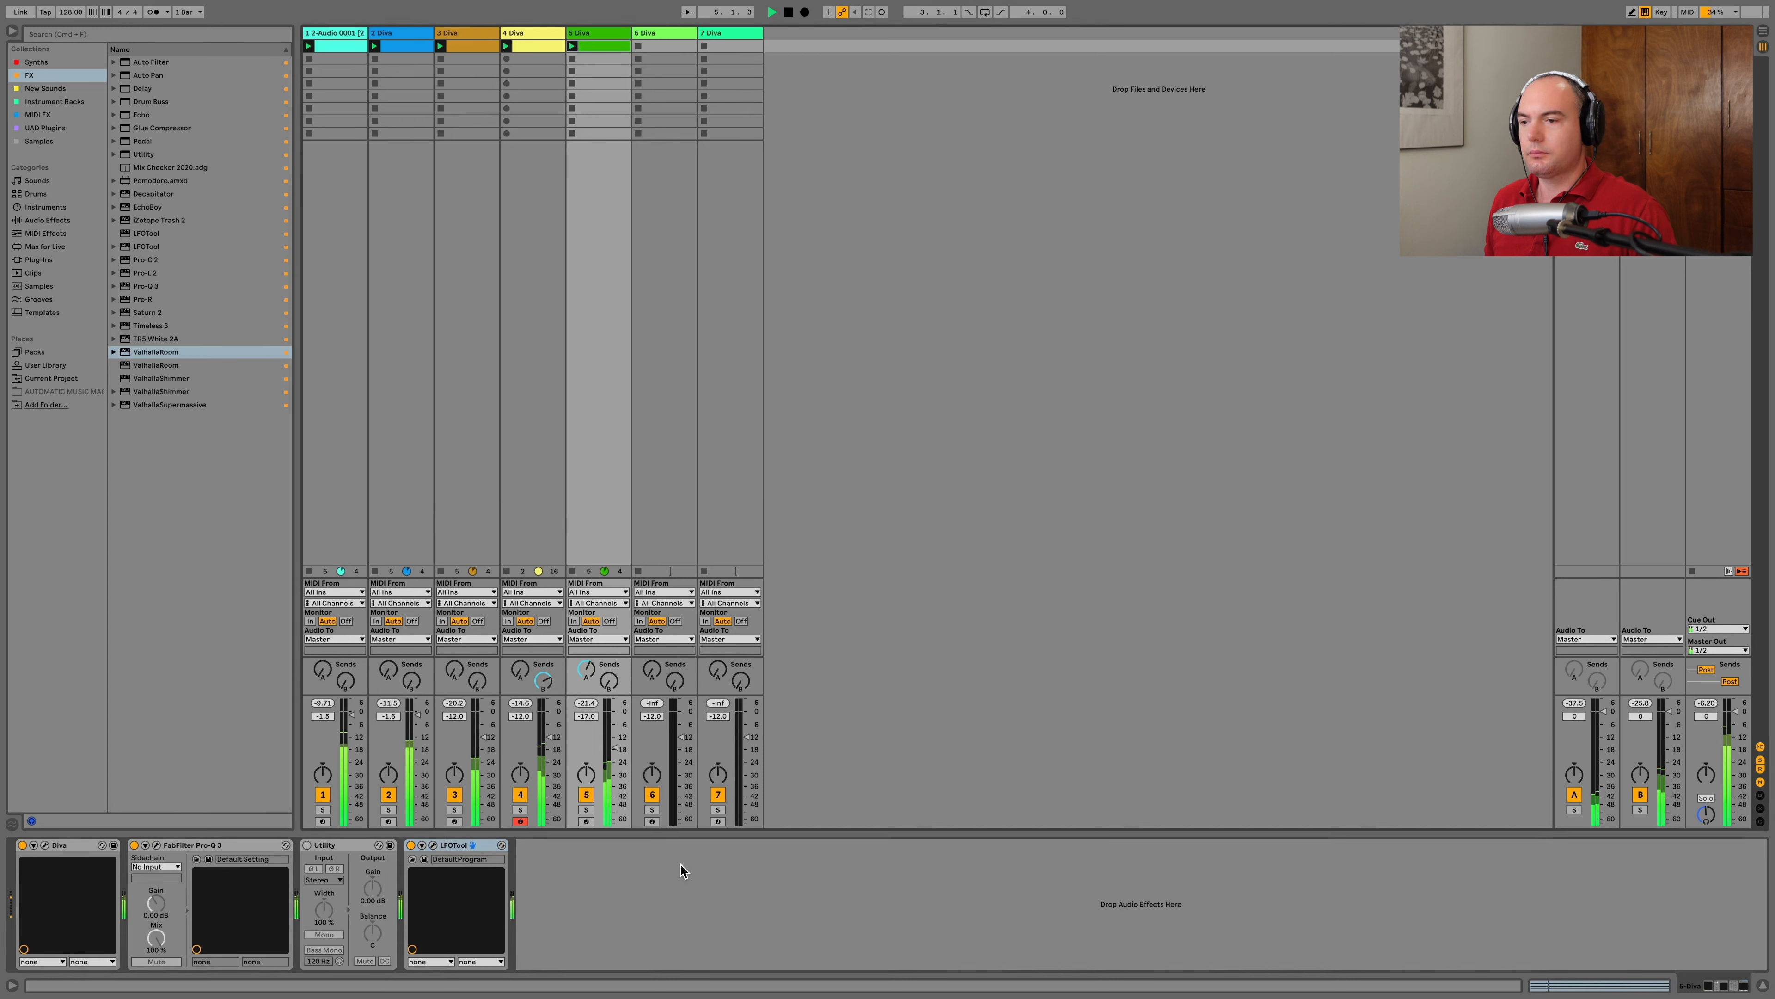
{"action": "left_click_drag", "start_coordinate": [337, 838], "coordinate": [545, 847]}
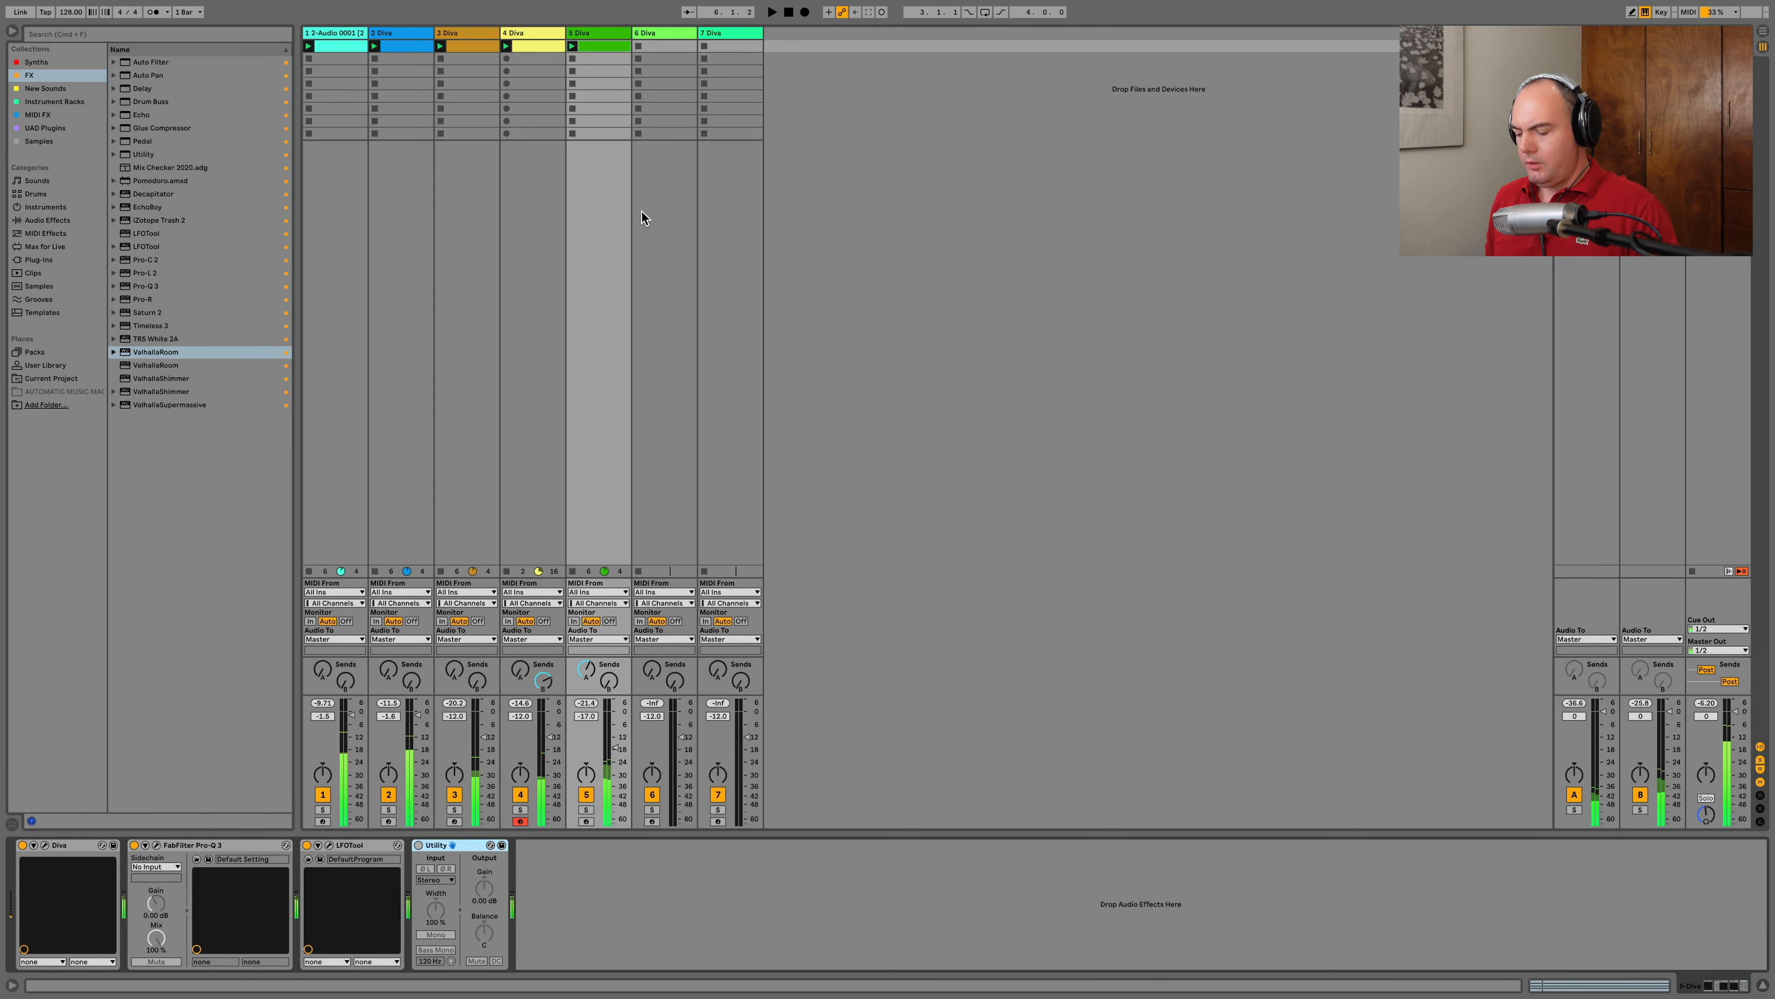
Duplicate the fifth track's clip into the slot below, name the copy B, show its notes and launch it
{"action": "left_click", "coordinate": [597, 47]}
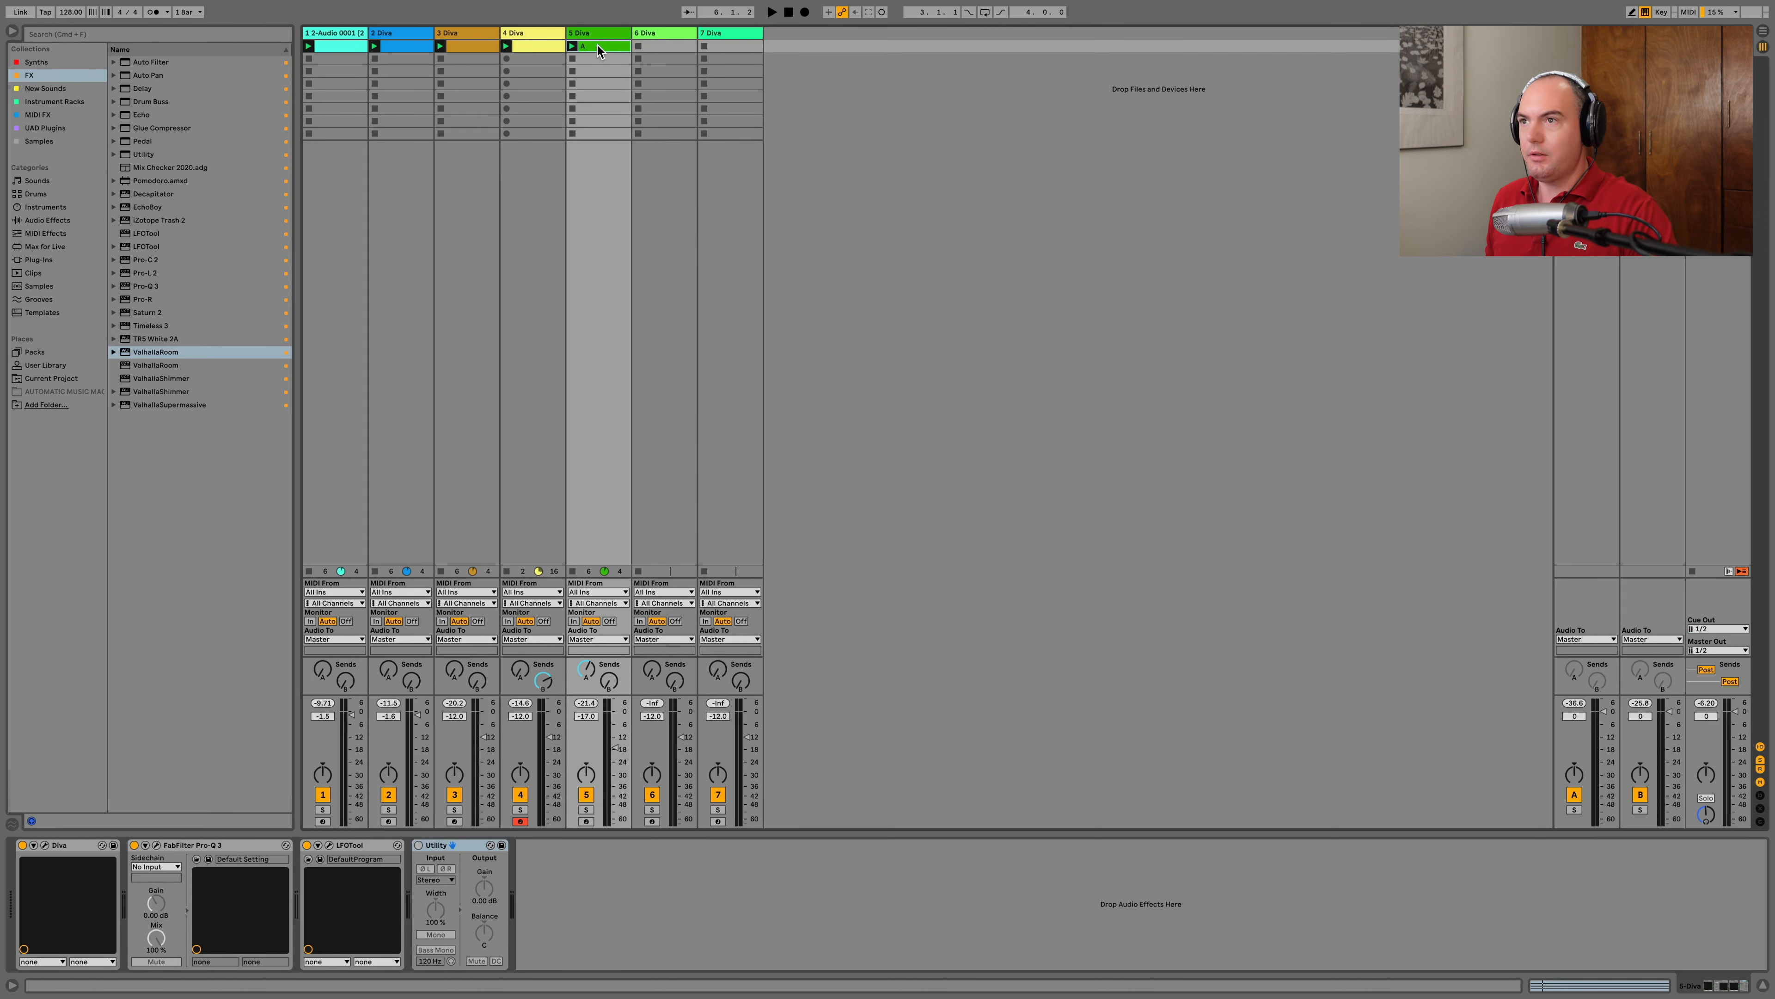
{"action": "type", "text": "B"}
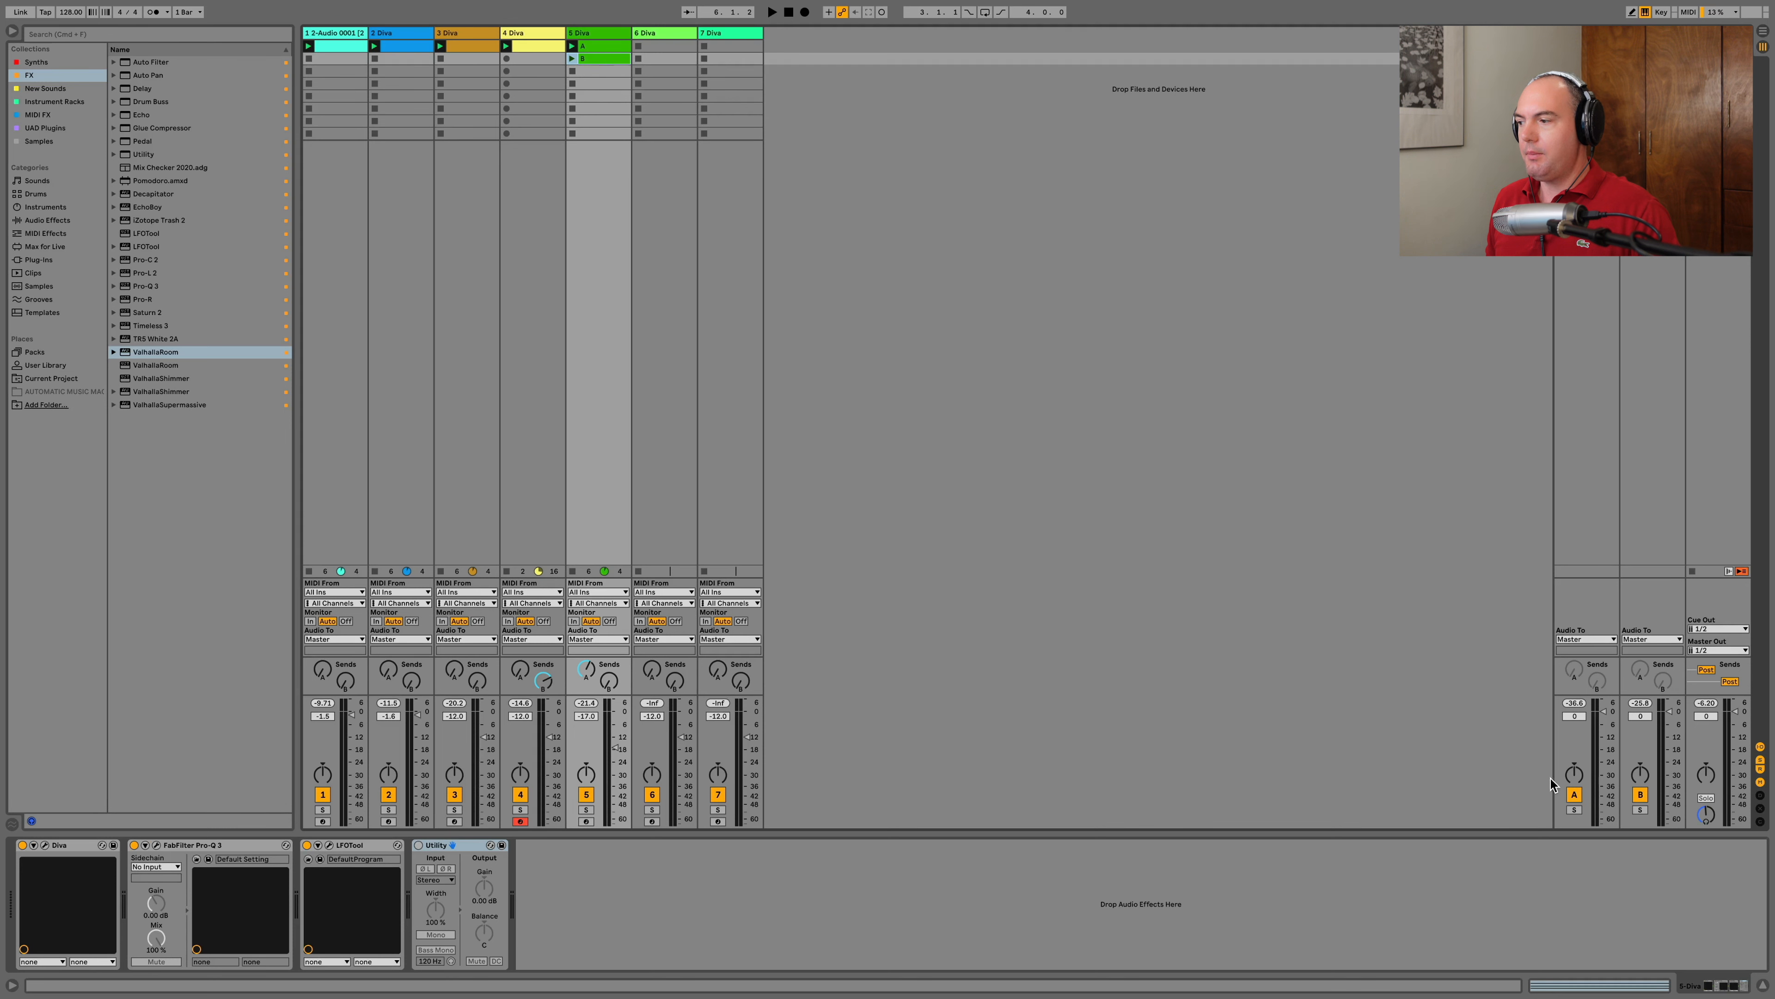
{"action": "left_click", "coordinate": [1553, 986]}
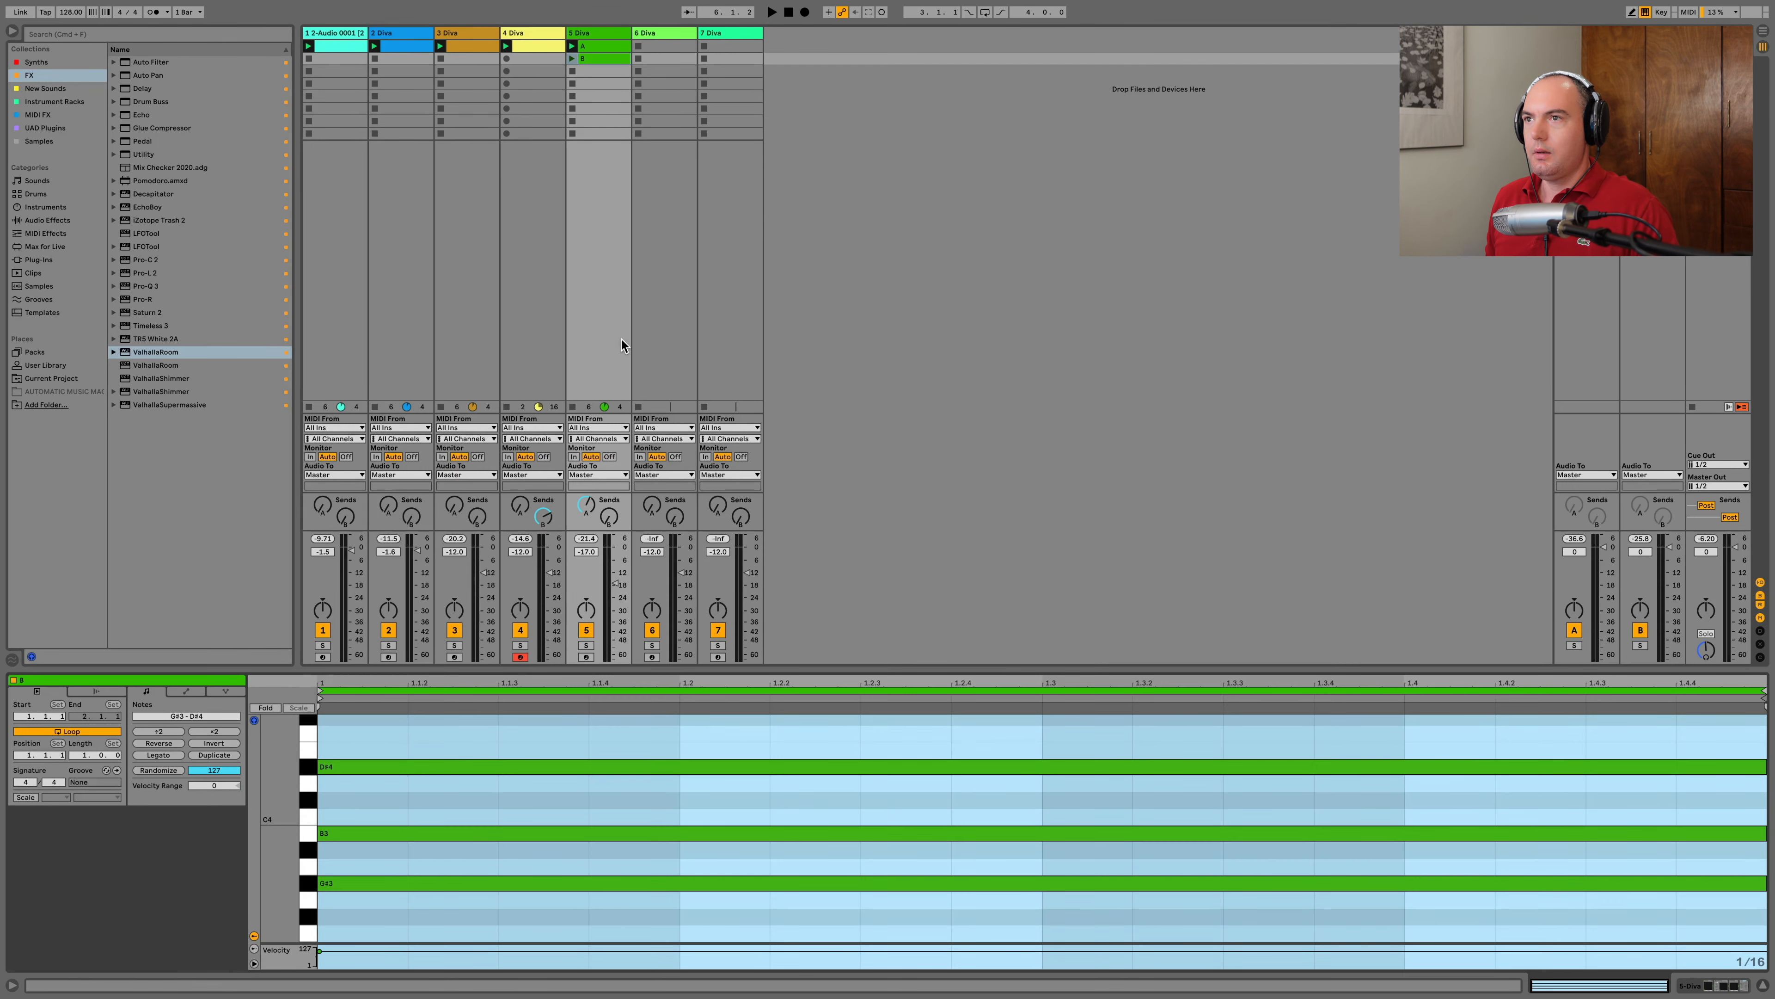
{"action": "left_click", "coordinate": [572, 60]}
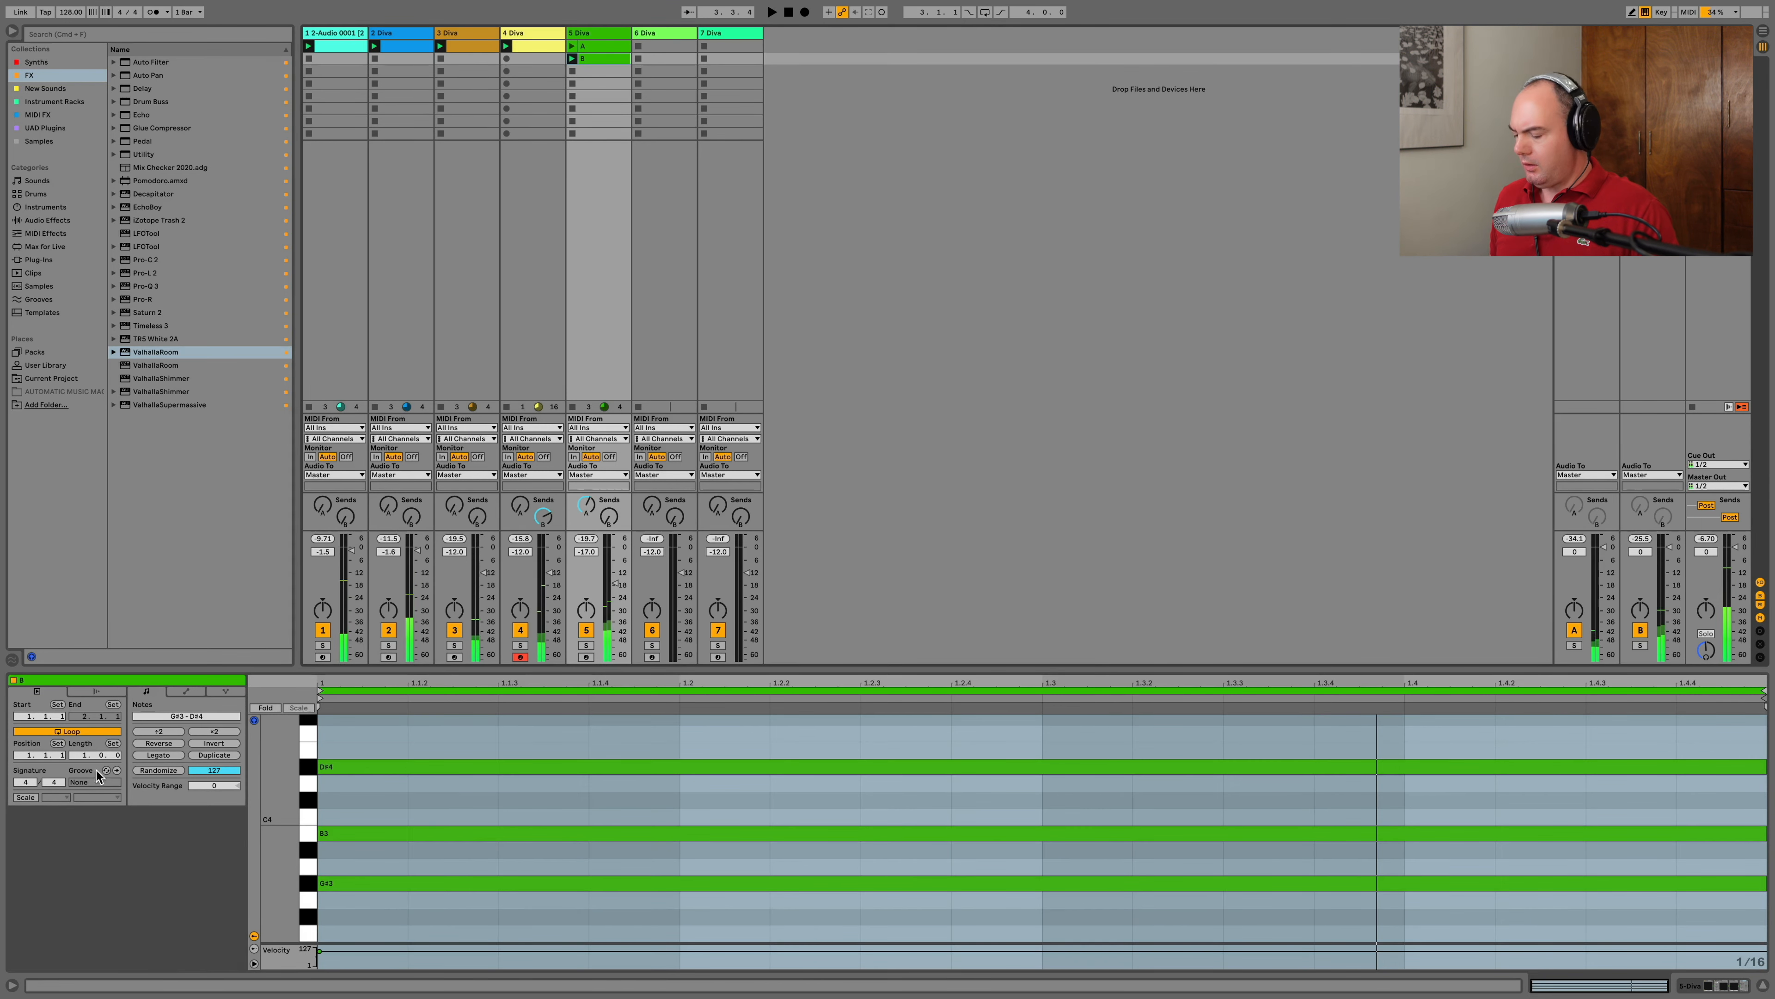
Extend clip B's loop length to four bars with its chord notes sustained across all of them
{"action": "left_click_drag", "start_coordinate": [80, 756], "coordinate": [80, 734]}
{"action": "key", "text": "super+a"}
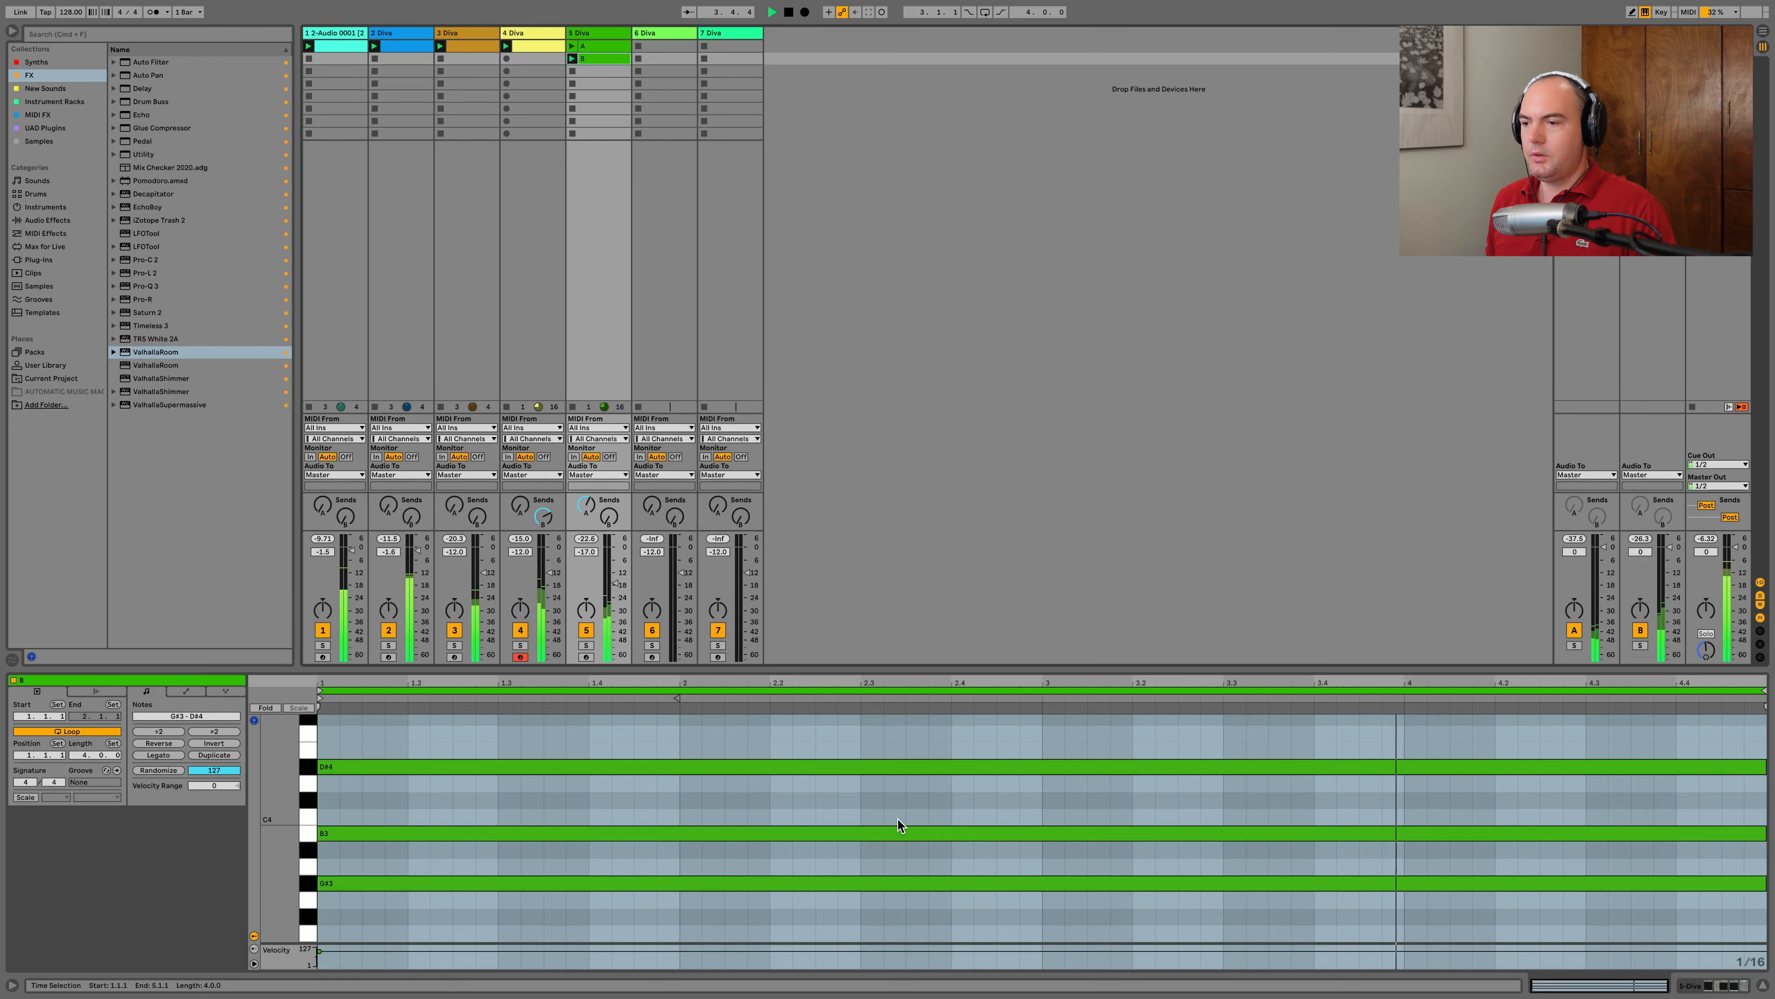
{"action": "key", "text": "space"}
Audition a pitch above the chord and add a short F#4 note at 1.4 in clip B
{"action": "left_click", "coordinate": [706, 797]}
{"action": "scroll", "coordinate": [706, 796], "scroll_direction": "up", "scroll_amount": 1}
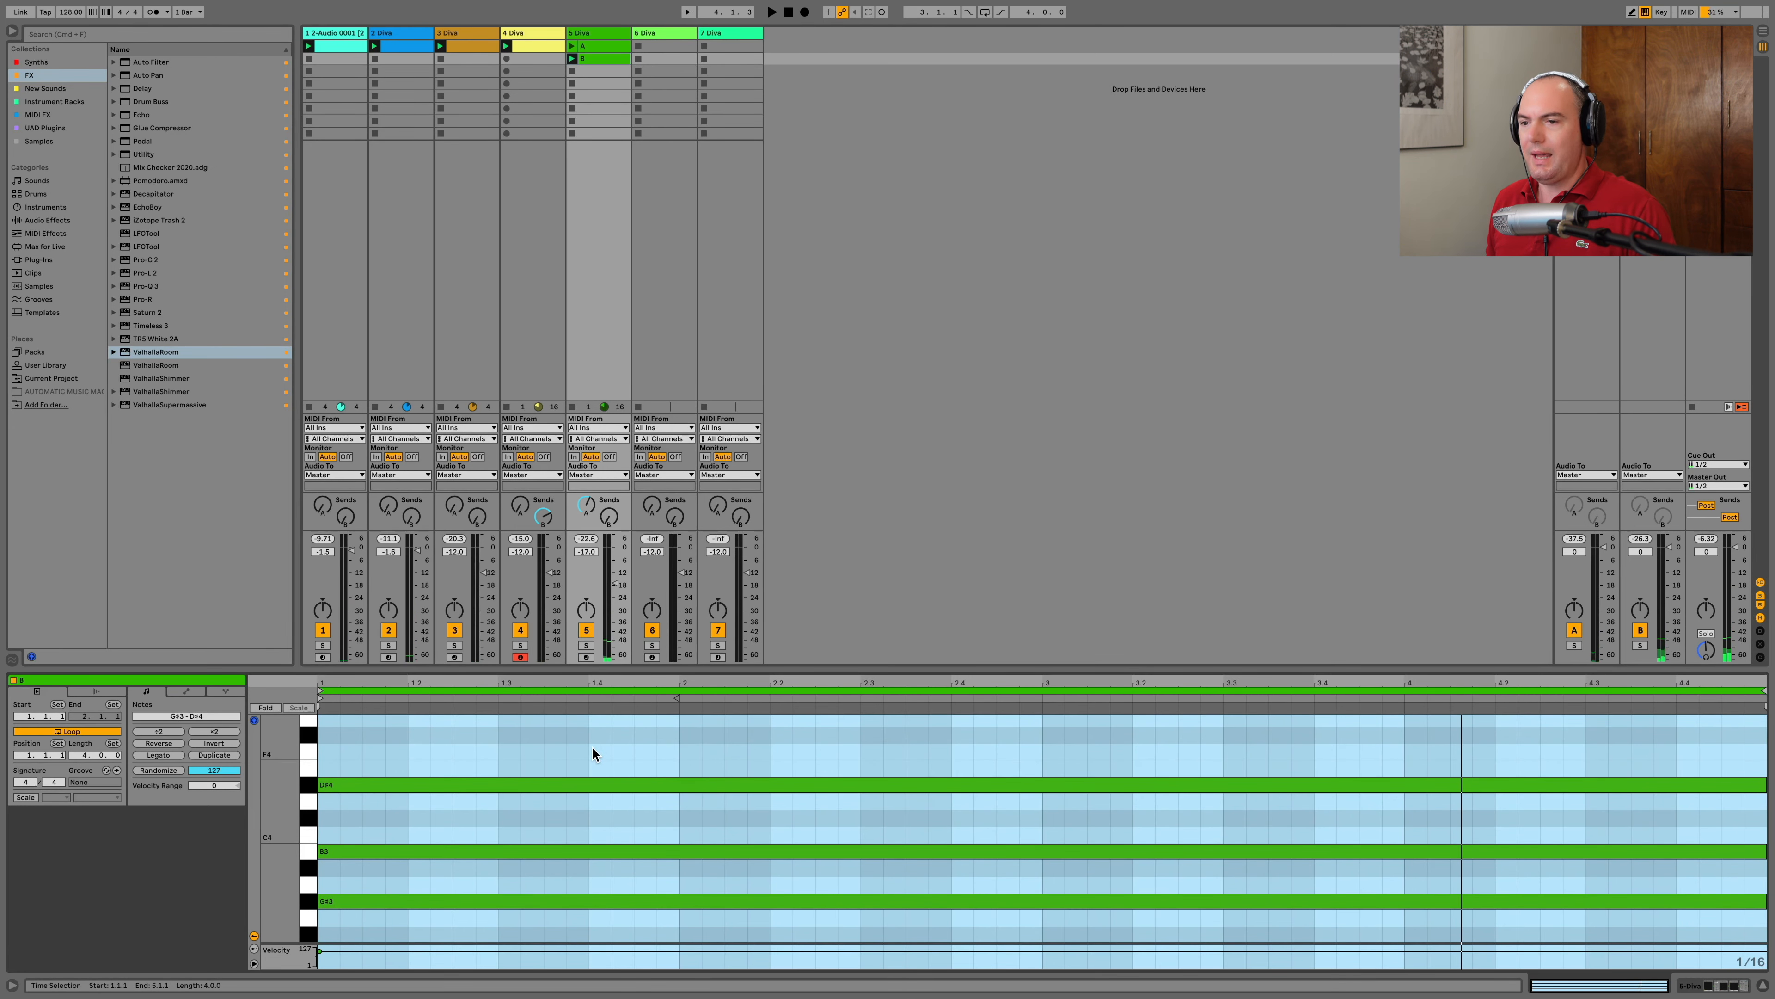
{"action": "left_click", "coordinate": [306, 754]}
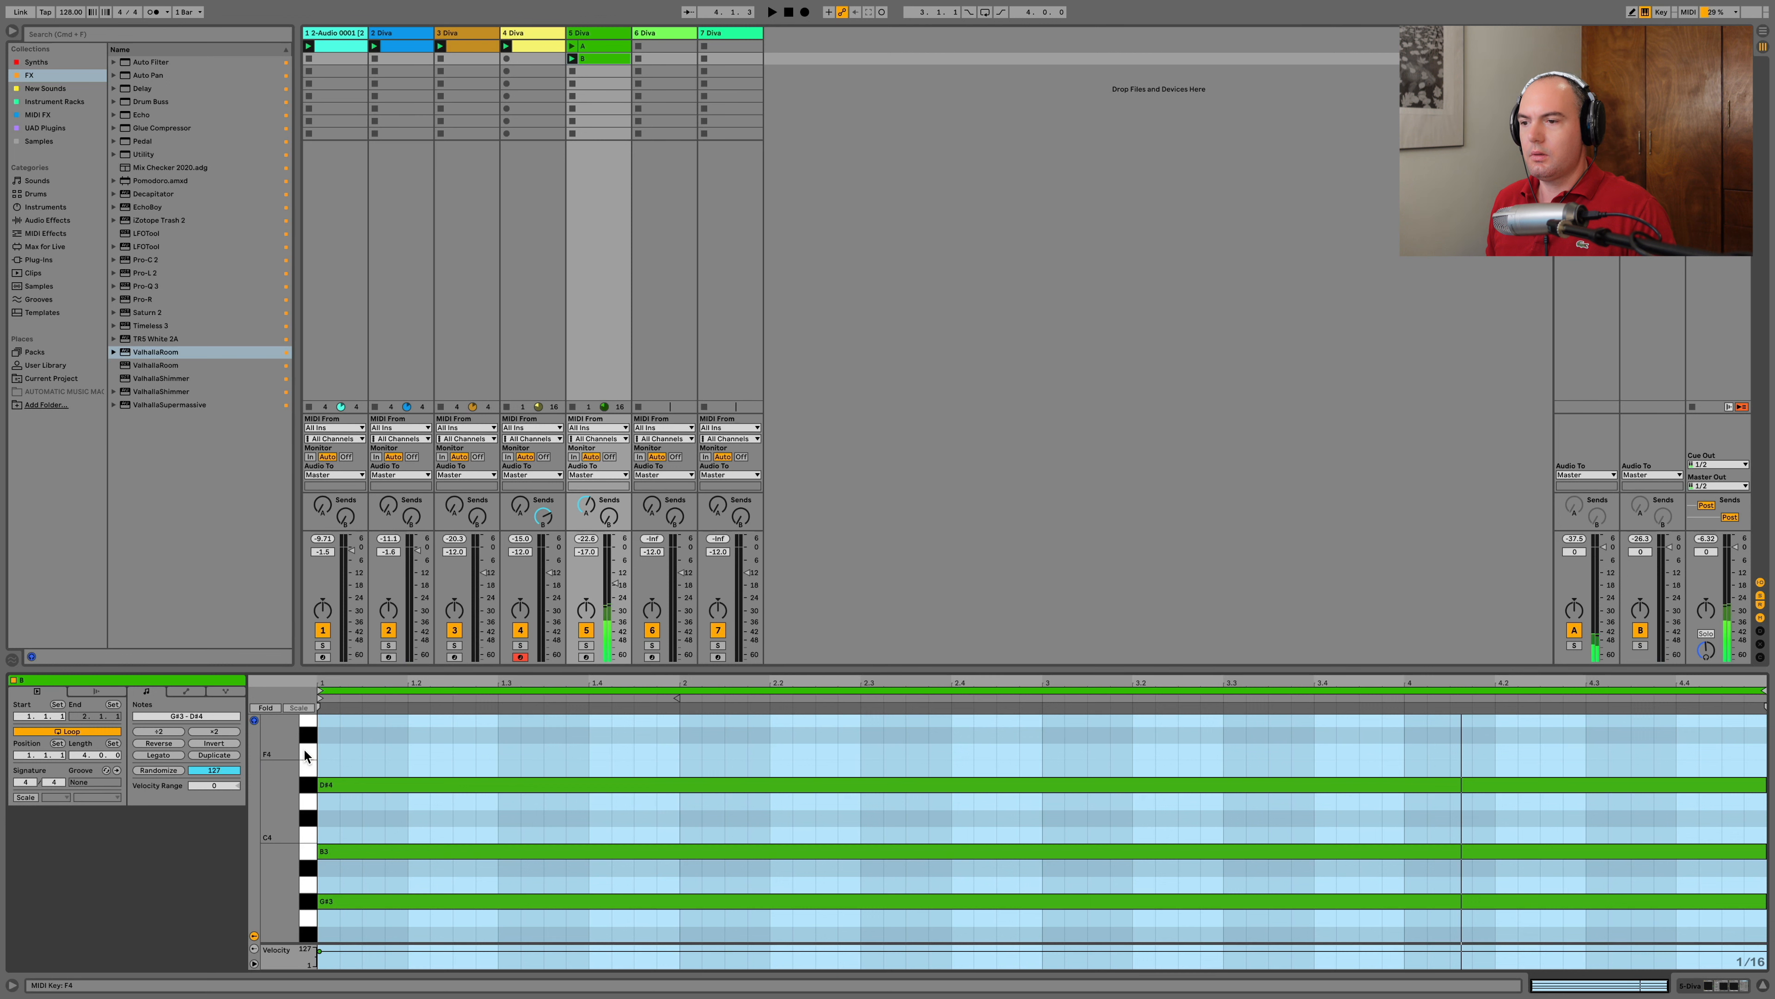
{"action": "double_click", "coordinate": [603, 737]}
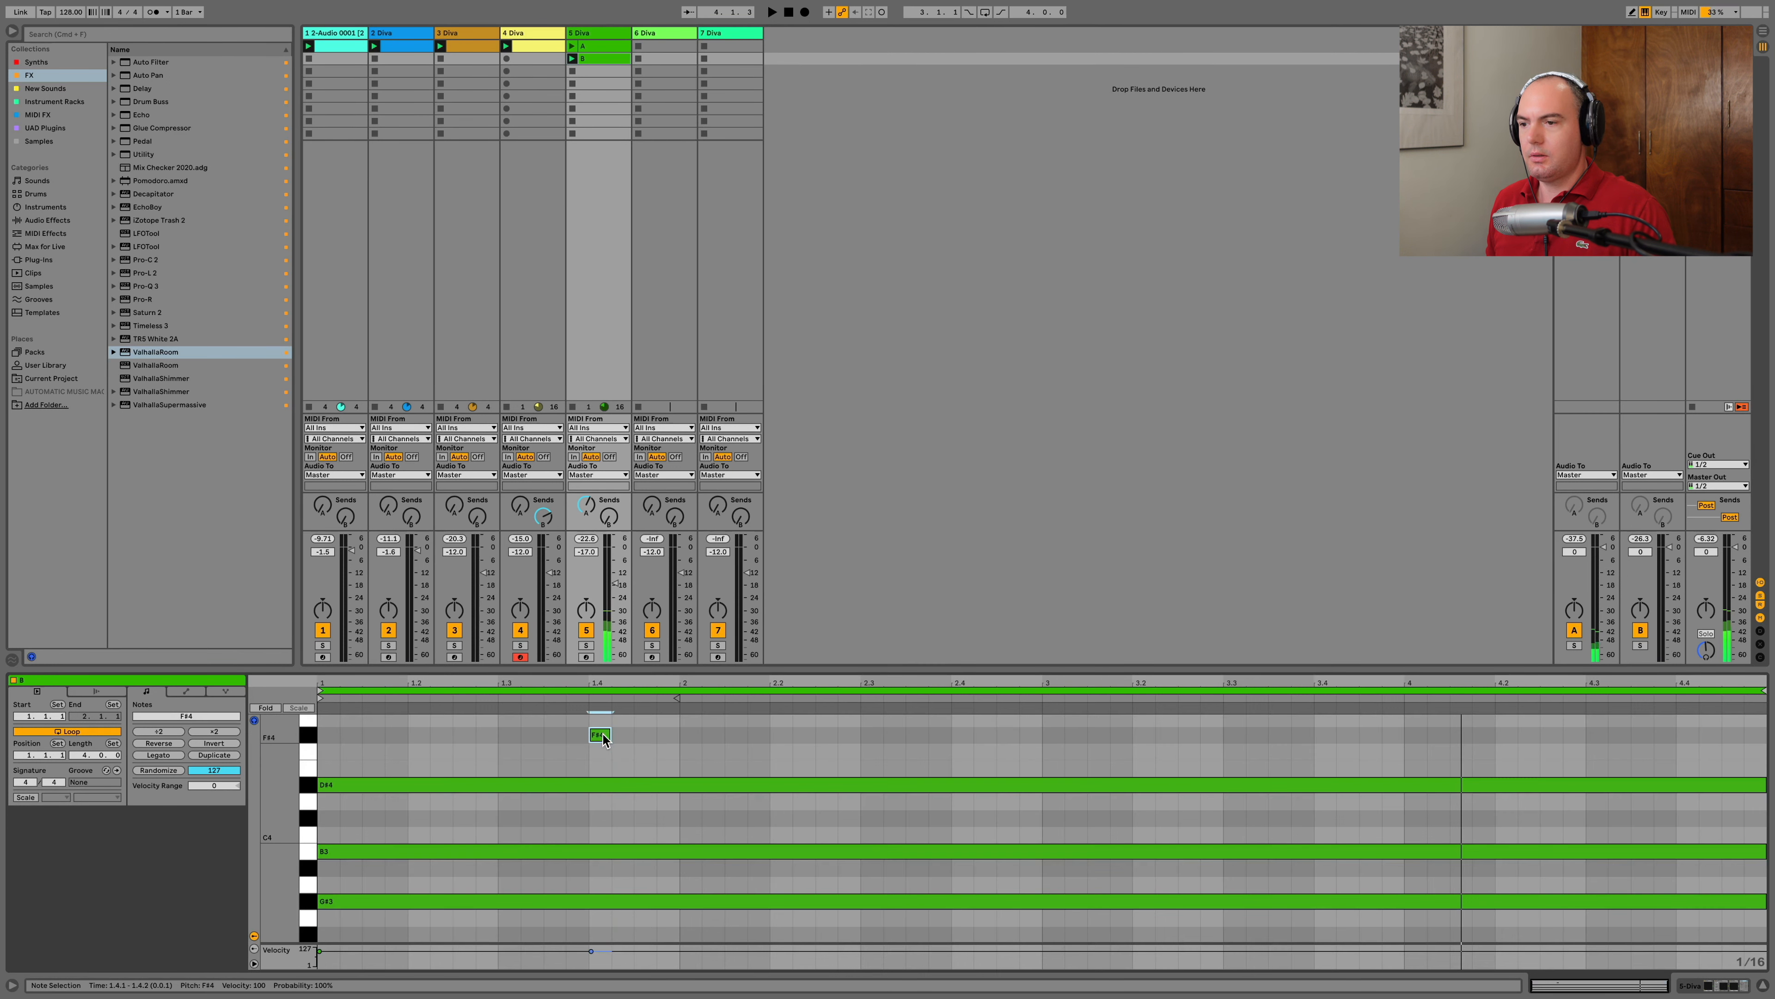
Lengthen the F#4 note to end at 1.4.3 and add an equally short F4 note right after it in clip B
{"action": "left_click_drag", "start_coordinate": [609, 735], "coordinate": [639, 733]}
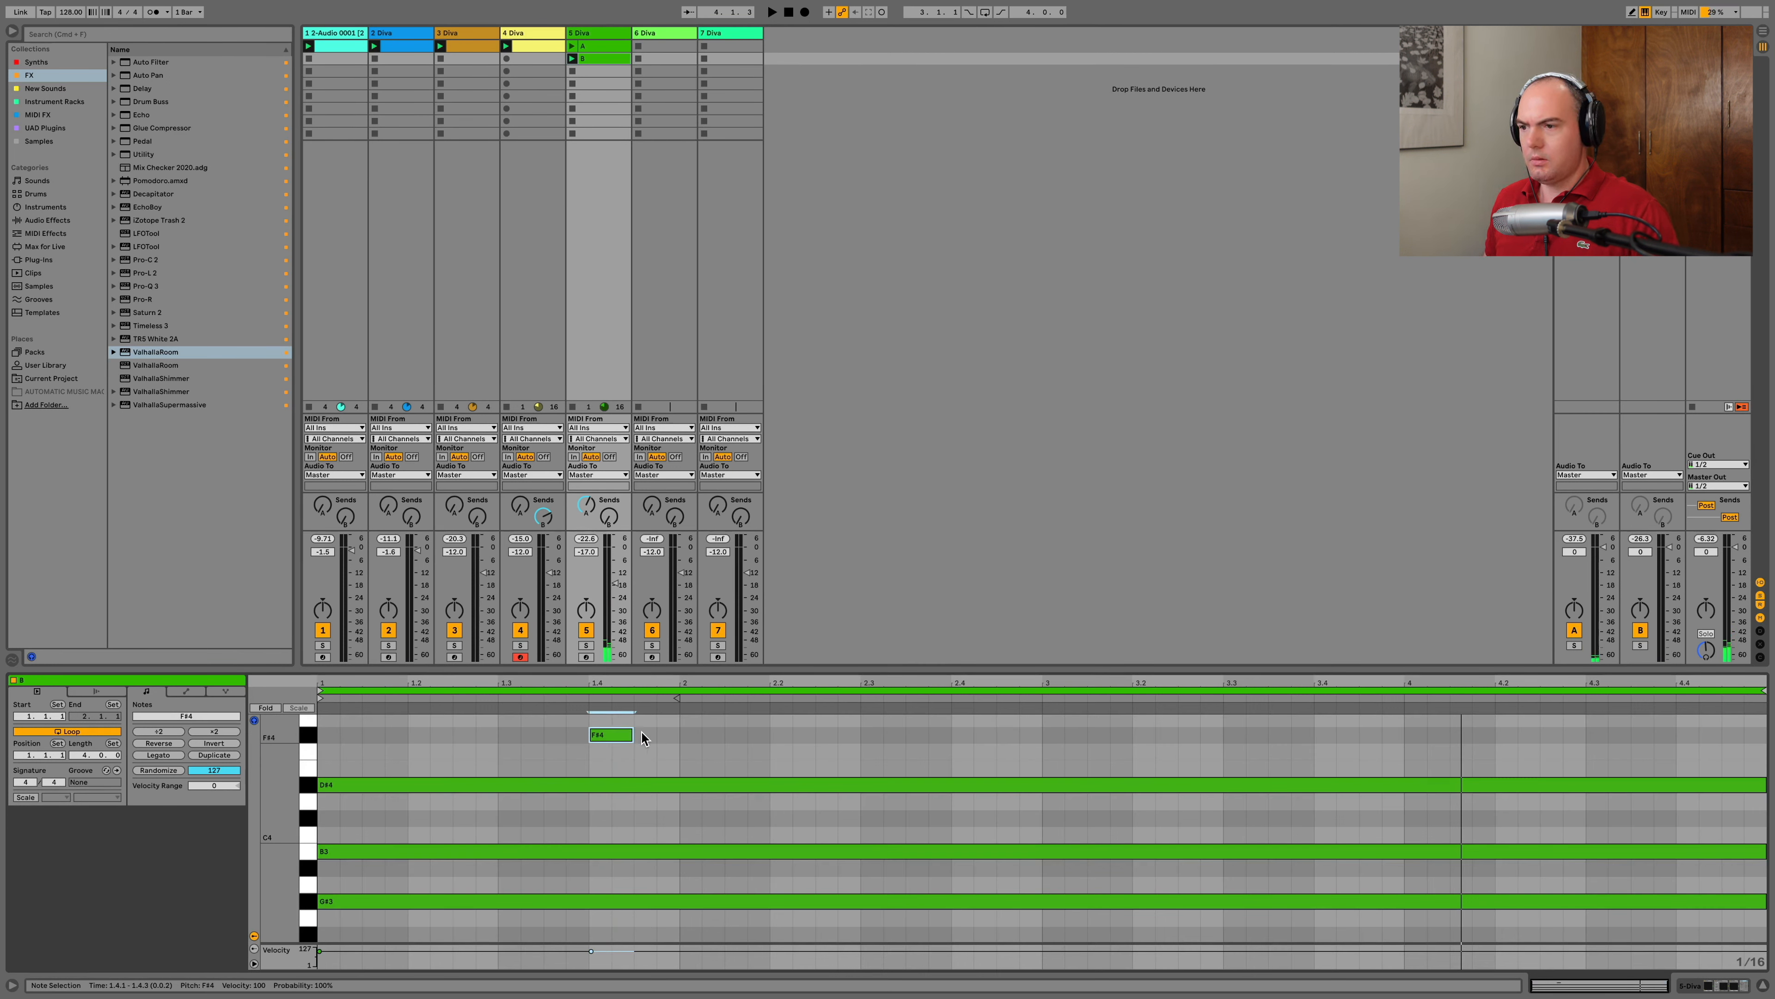
{"action": "key", "text": "Down"}
{"action": "key", "text": "space"}
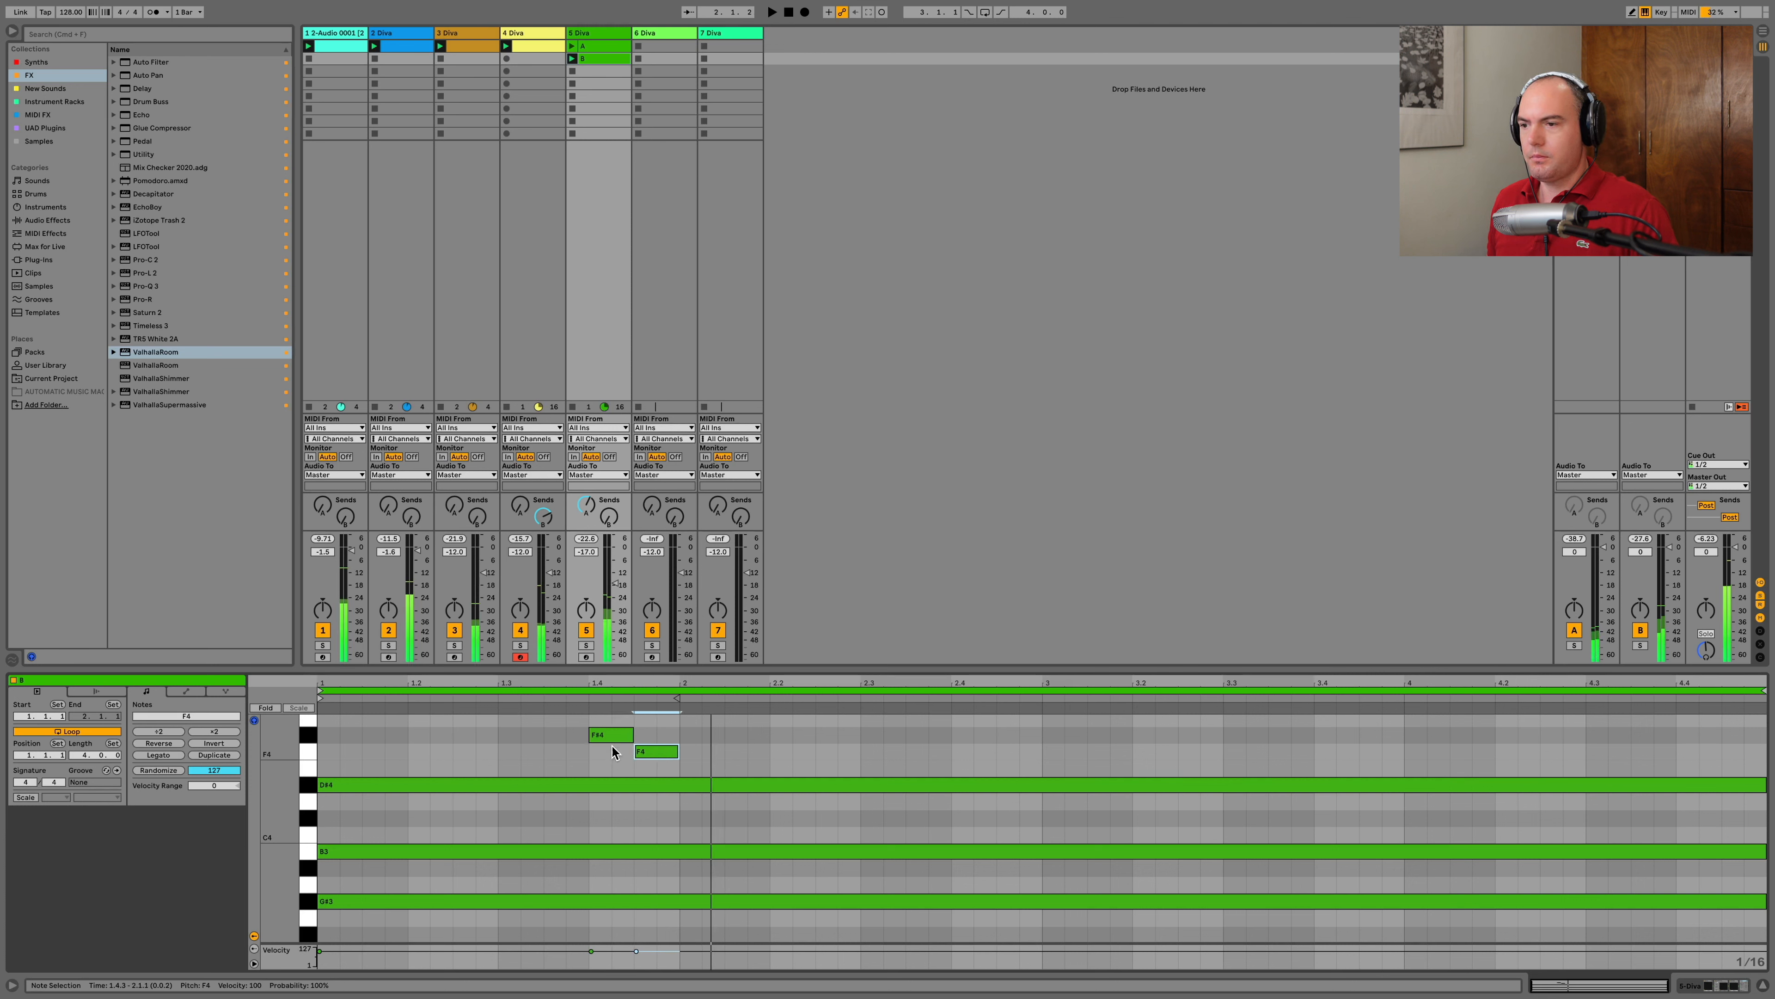
Move and stretch the two upper notes in clip B to half a bar each, F#4 from 2.1 and F4 from 2.3, and play them
{"action": "left_click_drag", "start_coordinate": [572, 746], "coordinate": [657, 735]}
{"action": "key", "text": "space"}
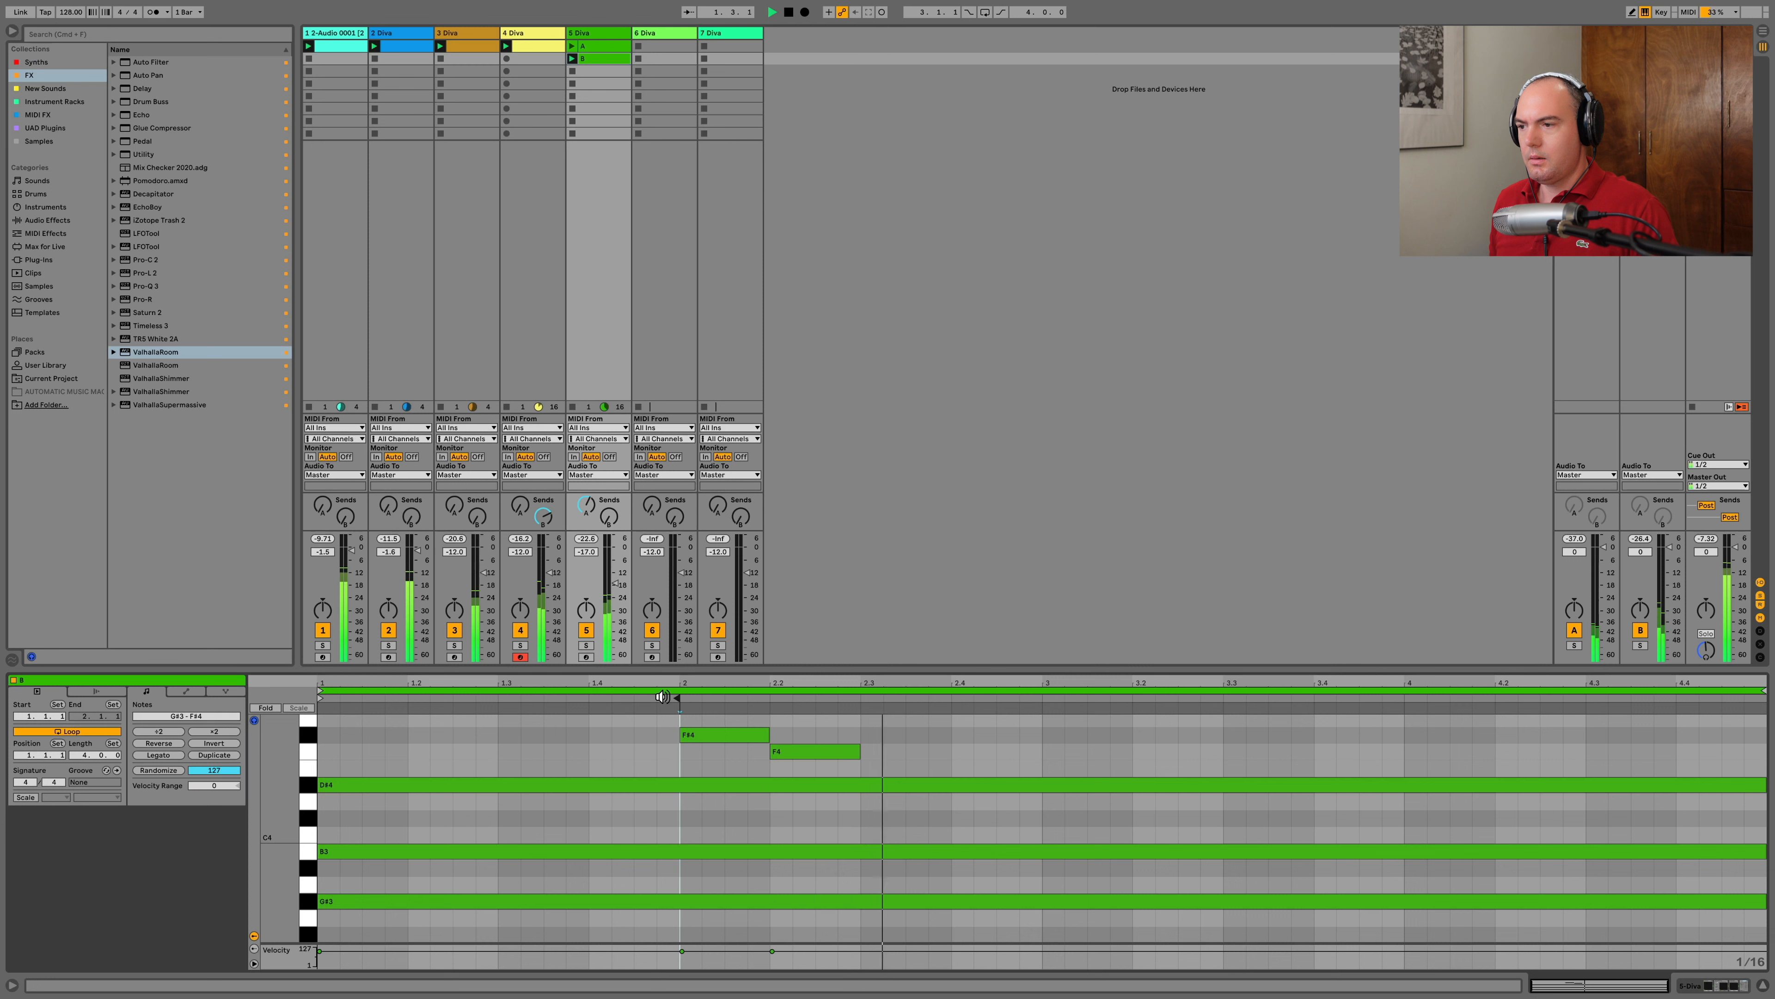
{"action": "key", "text": "space"}
{"action": "left_click", "coordinate": [805, 754]}
{"action": "key", "text": "Right"}
{"action": "key", "text": "Right"}
{"action": "key", "text": "Right"}
{"action": "key", "text": "Right"}
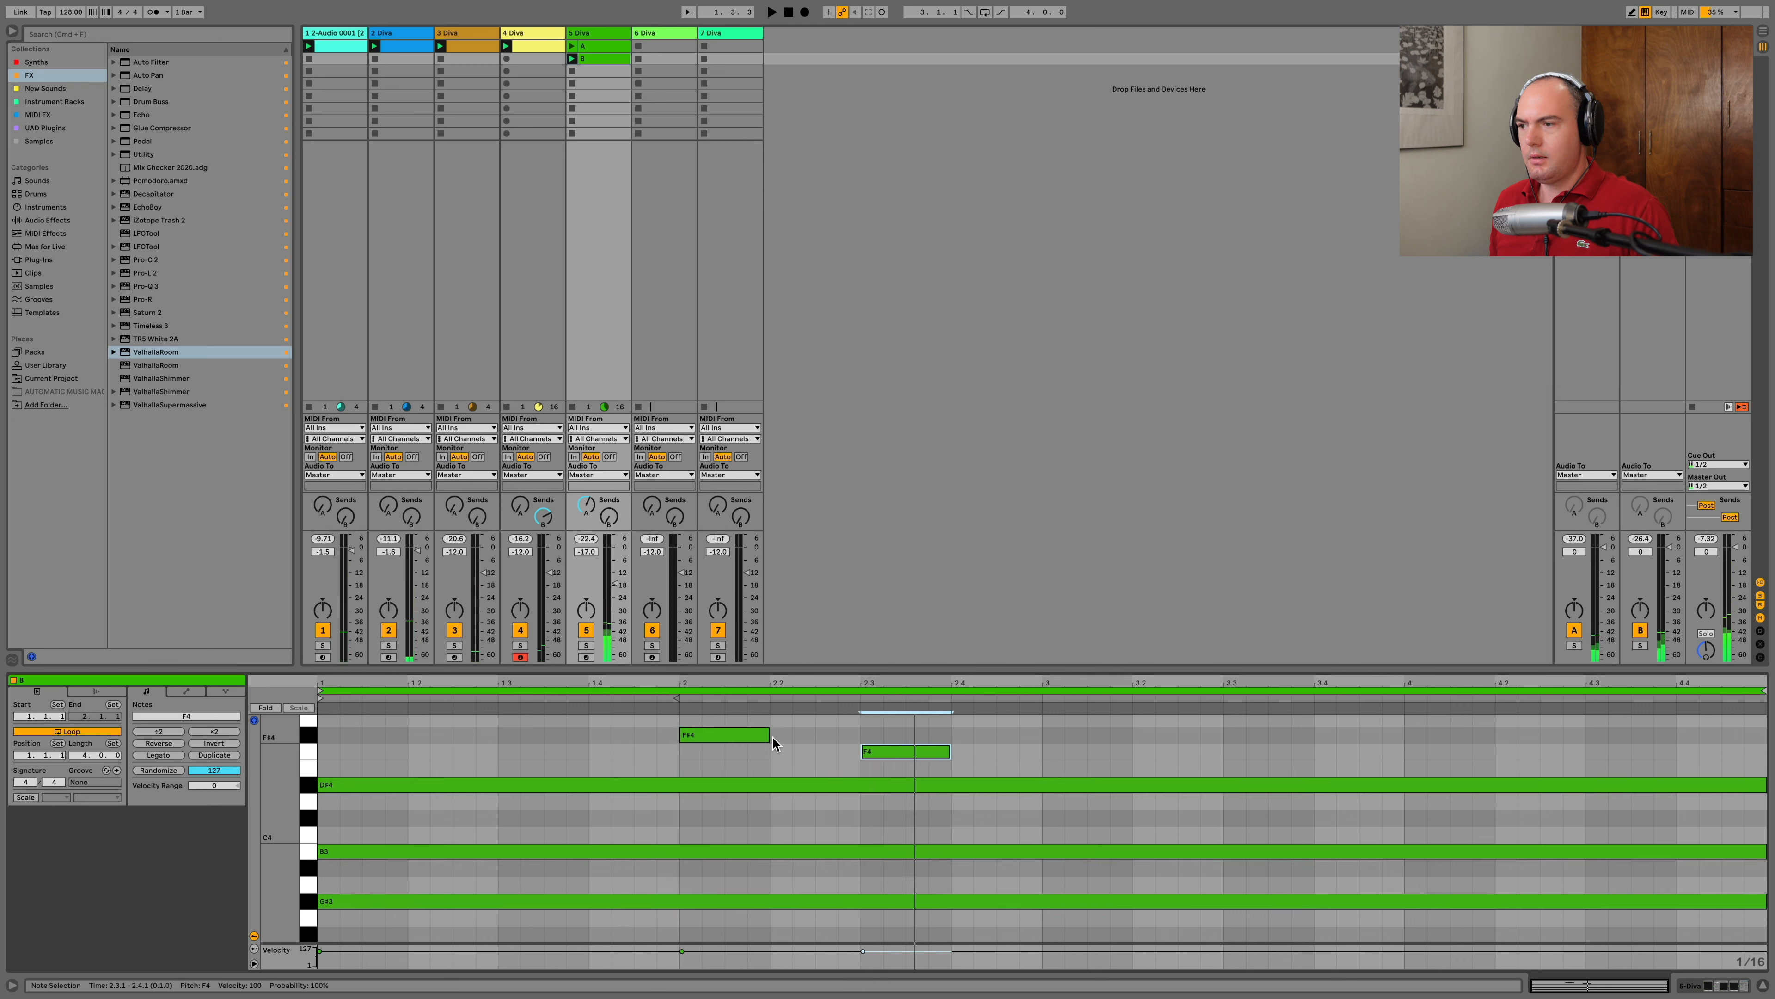
{"action": "left_click_drag", "start_coordinate": [768, 735], "coordinate": [1041, 751]}
{"action": "key", "text": "space"}
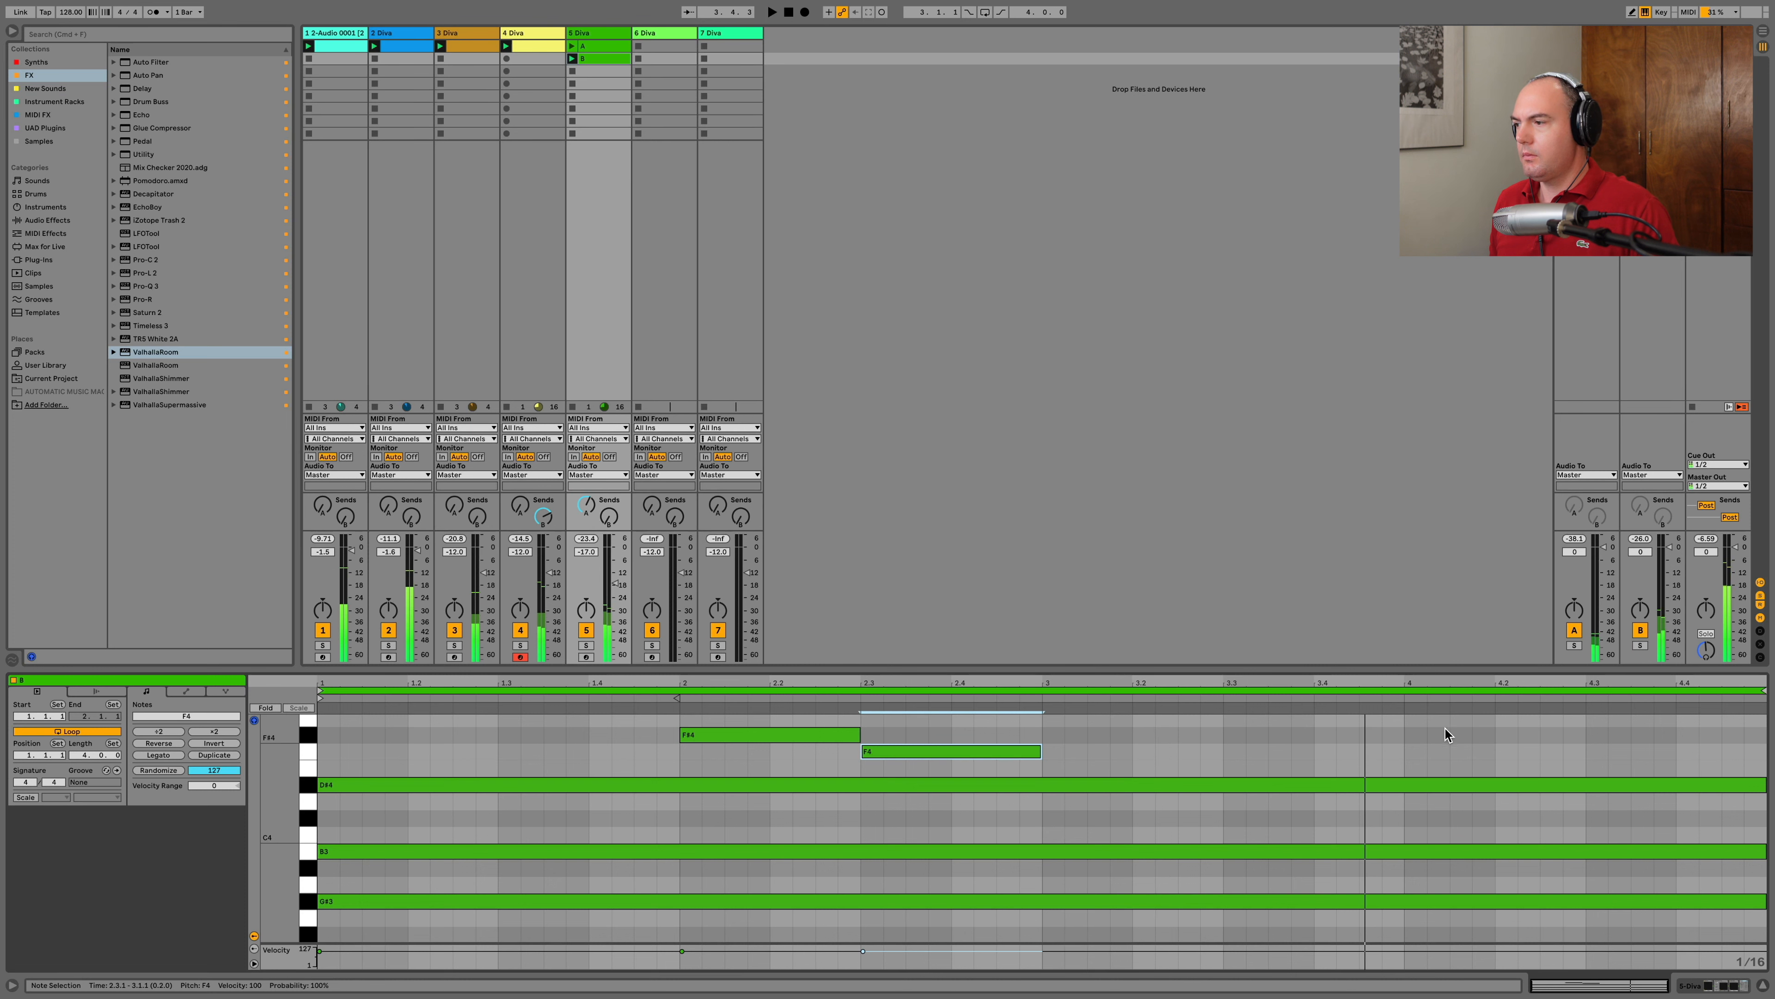
Add half-bar B4 and A#4 notes at 4.1 and 4.3 in clip B and set the fifth track's volume to -16.0 dB
{"action": "scroll", "coordinate": [1444, 727], "scroll_direction": "up", "scroll_amount": 1}
{"action": "left_click", "coordinate": [1425, 719]}
{"action": "key", "text": "super+v"}
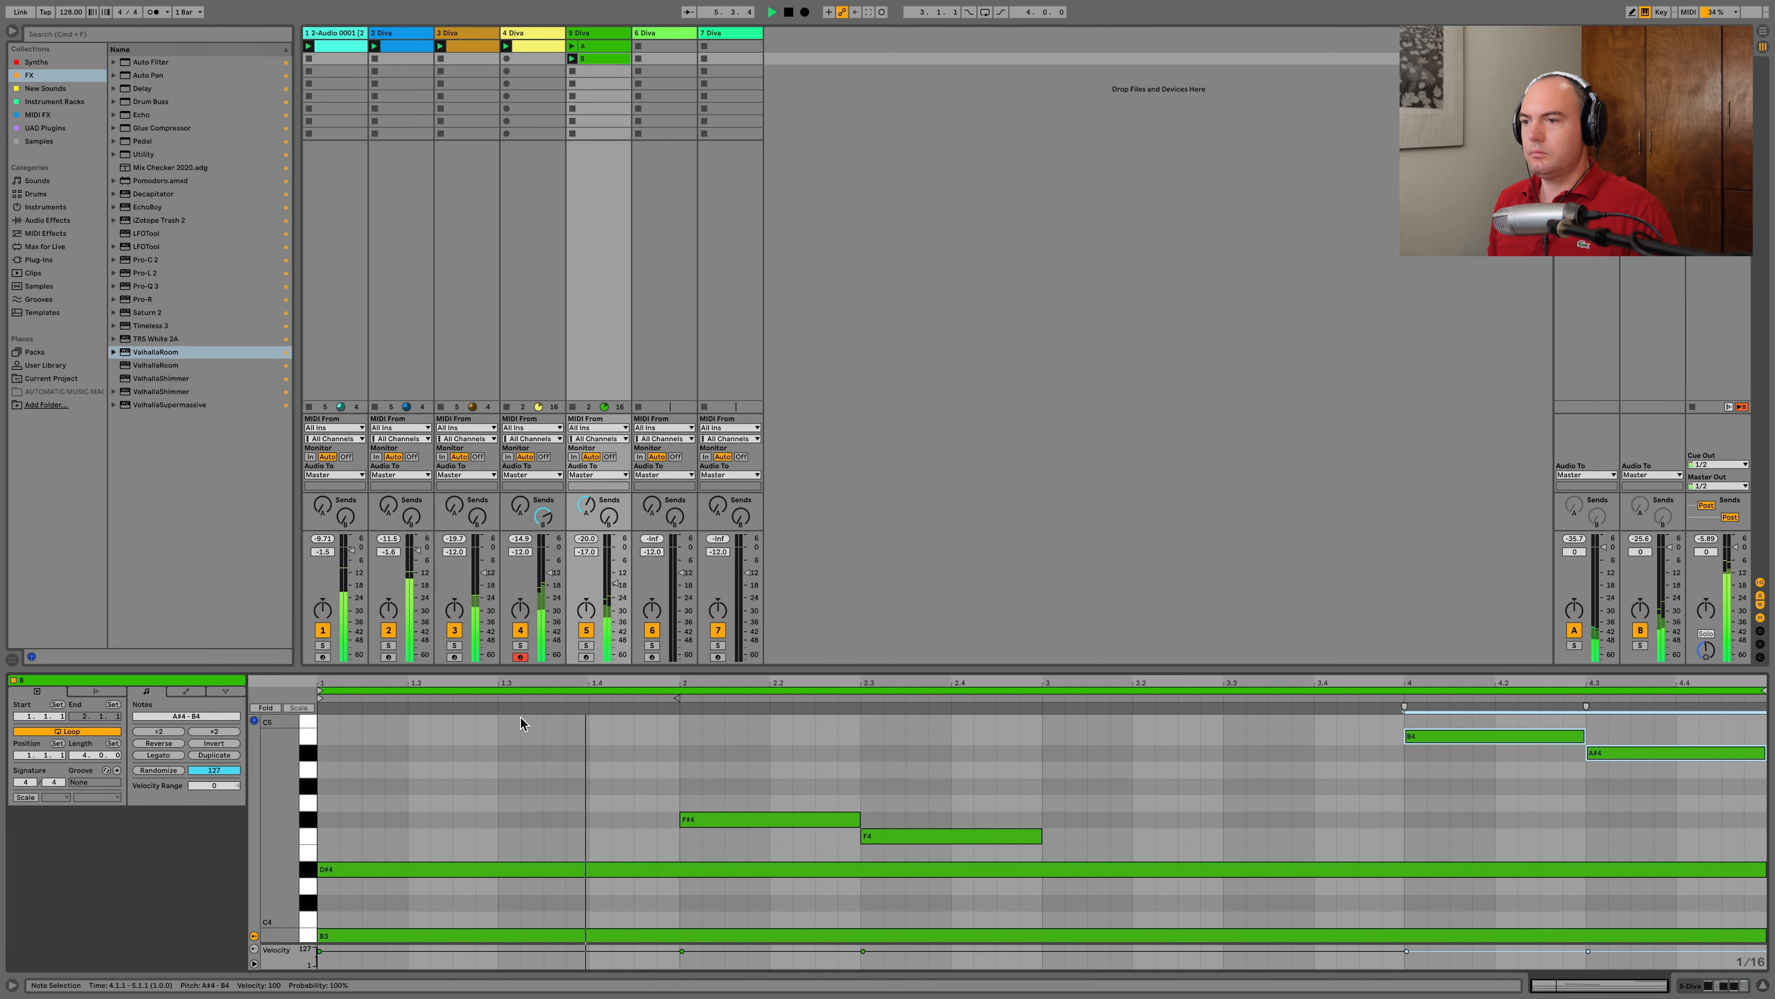
{"action": "left_click_drag", "start_coordinate": [616, 584], "coordinate": [615, 581]}
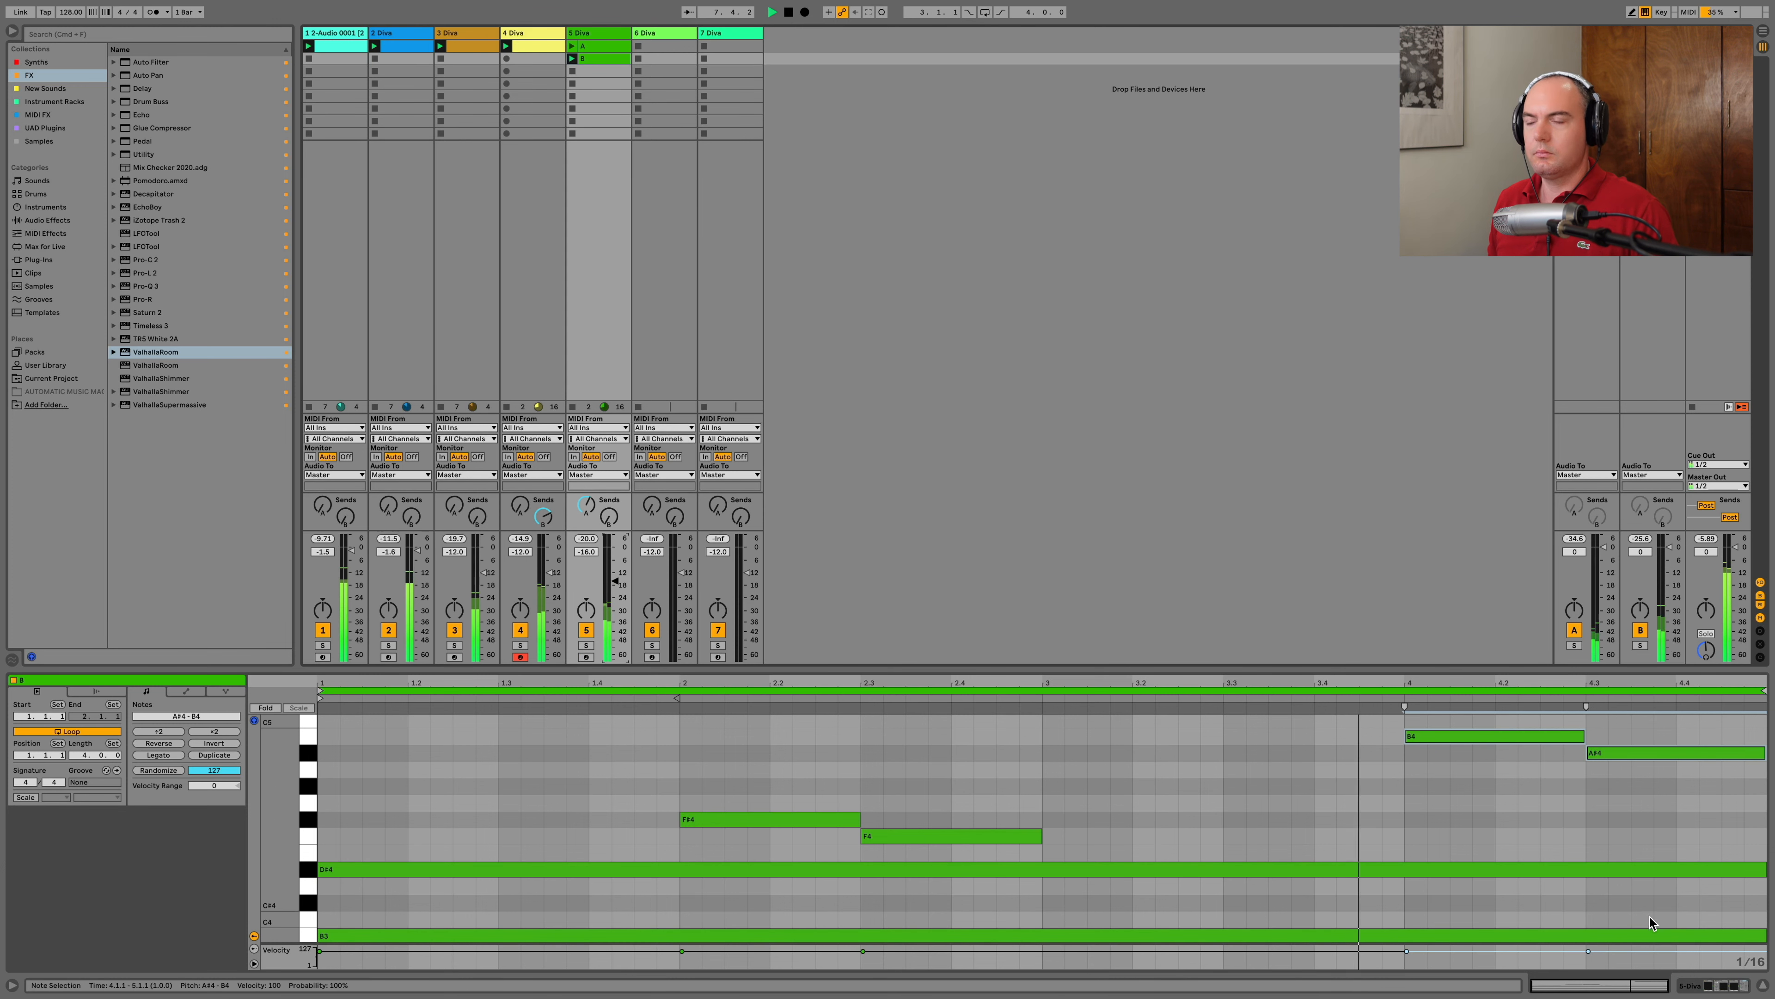
Duplicate clip B into the slot below as clip C, show its notes and delete the melody notes above the chord
{"action": "left_click", "coordinate": [1695, 986]}
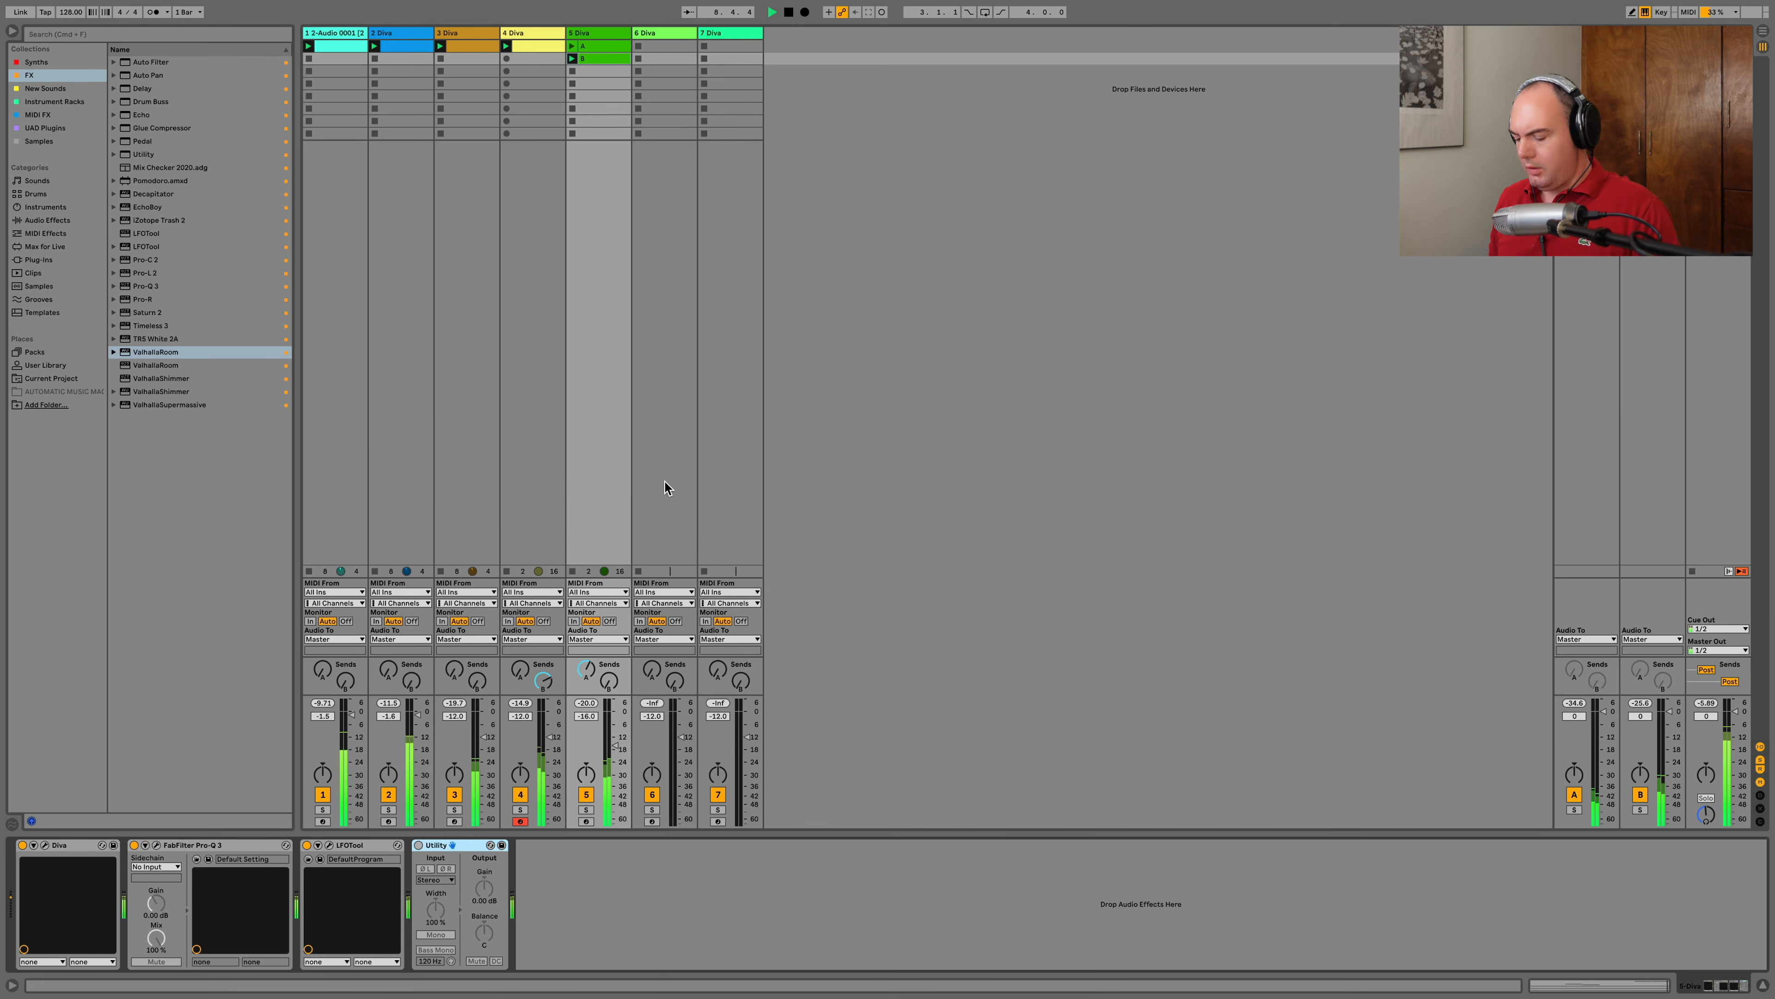
{"action": "key", "text": "super+d"}
{"action": "key", "text": "shift+Tab"}
{"action": "left_click_drag", "start_coordinate": [678, 647], "coordinate": [1636, 767]}
{"action": "key", "text": "Delete"}
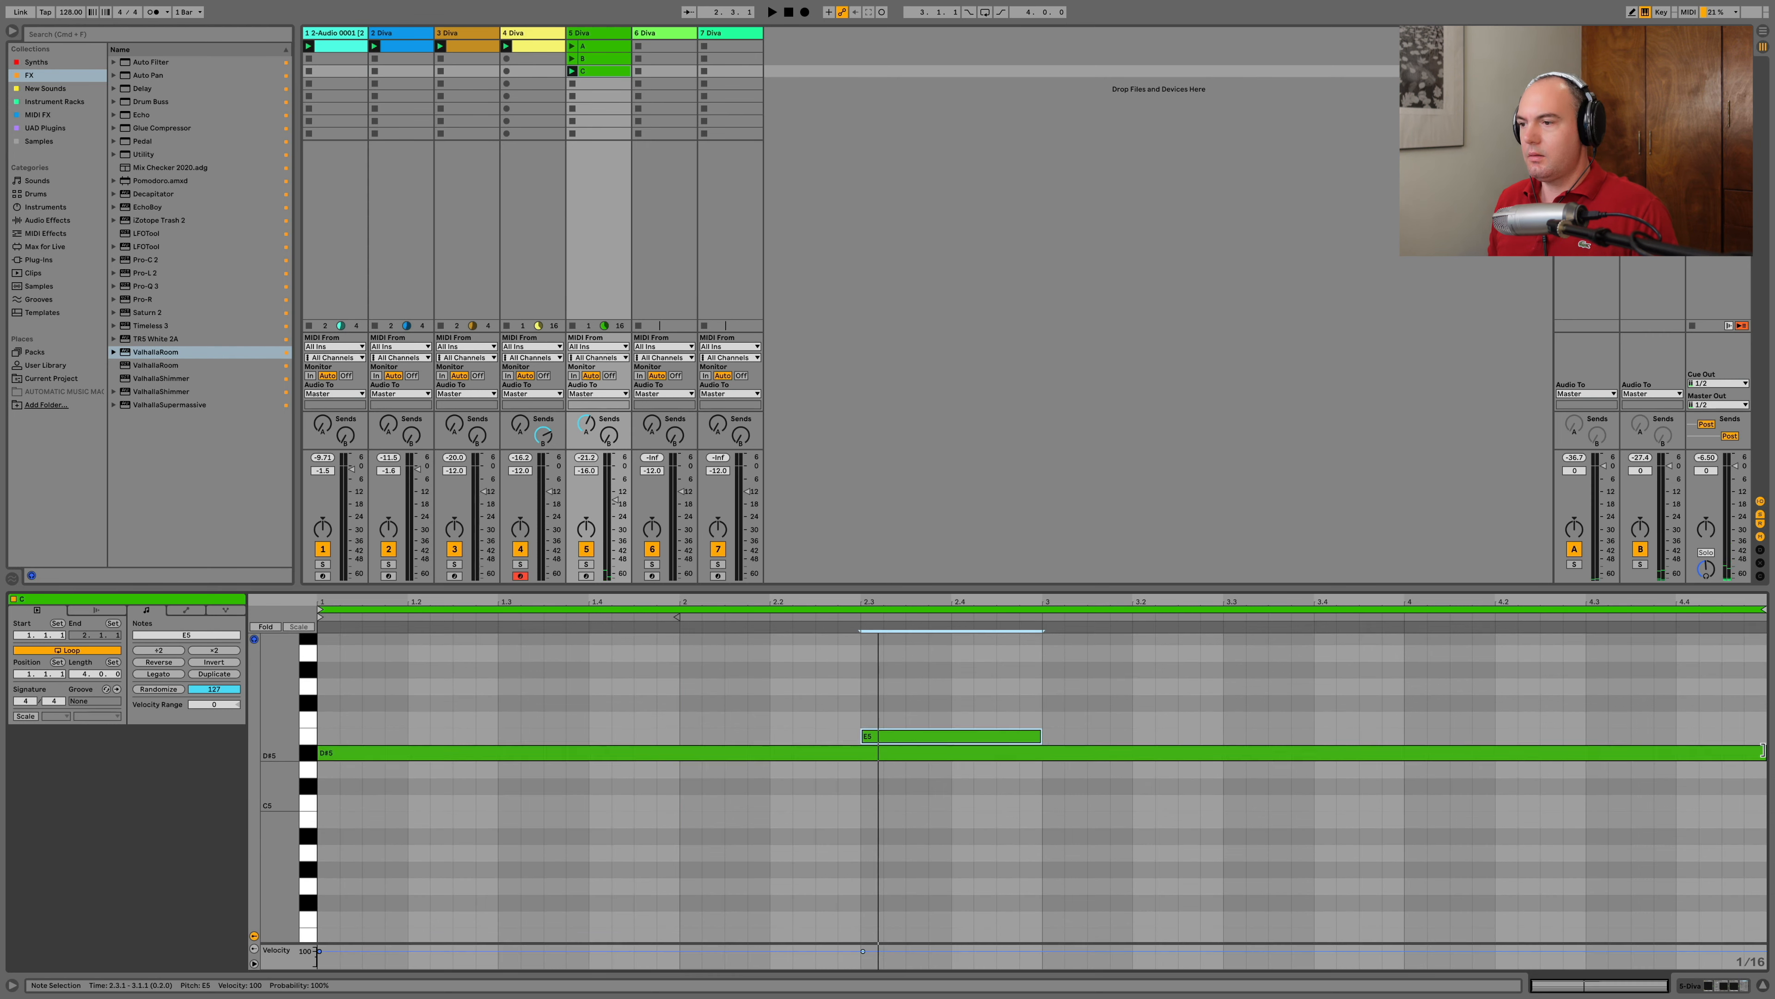
End clip C's long D#5 note at 2.3, where E5 begins, and duplicate both notes across bars three and four
{"action": "left_click_drag", "start_coordinate": [1764, 754], "coordinate": [959, 682]}
{"action": "key", "text": "space"}
{"action": "key", "text": "super+d"}
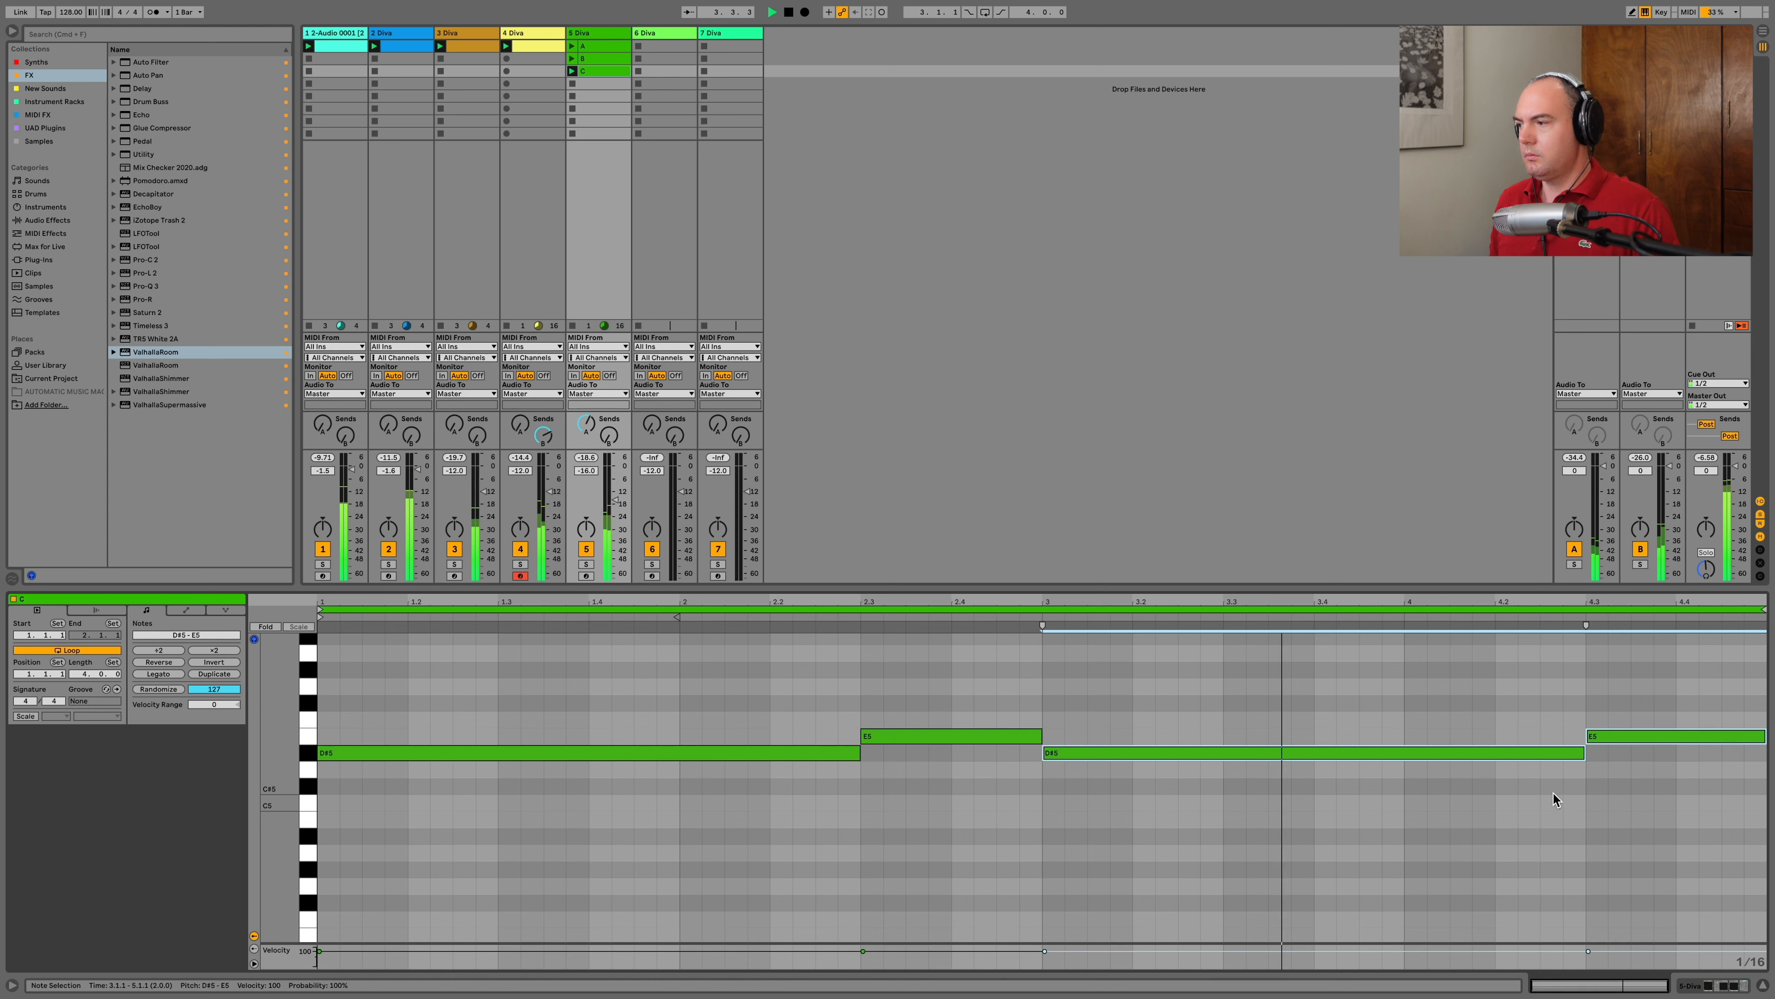
End clip C's second D#5 note at 4.1, follow it with half-bar notes F#5 at 4.1 and F5 at 4.3, and play the clip
{"action": "left_click", "coordinate": [1493, 795]}
{"action": "left_click_drag", "start_coordinate": [1581, 753], "coordinate": [1405, 749]}
{"action": "double_click", "coordinate": [1413, 701]}
{"action": "left_click_drag", "start_coordinate": [1425, 702], "coordinate": [1607, 727]}
{"action": "left_click", "coordinate": [1607, 735]}
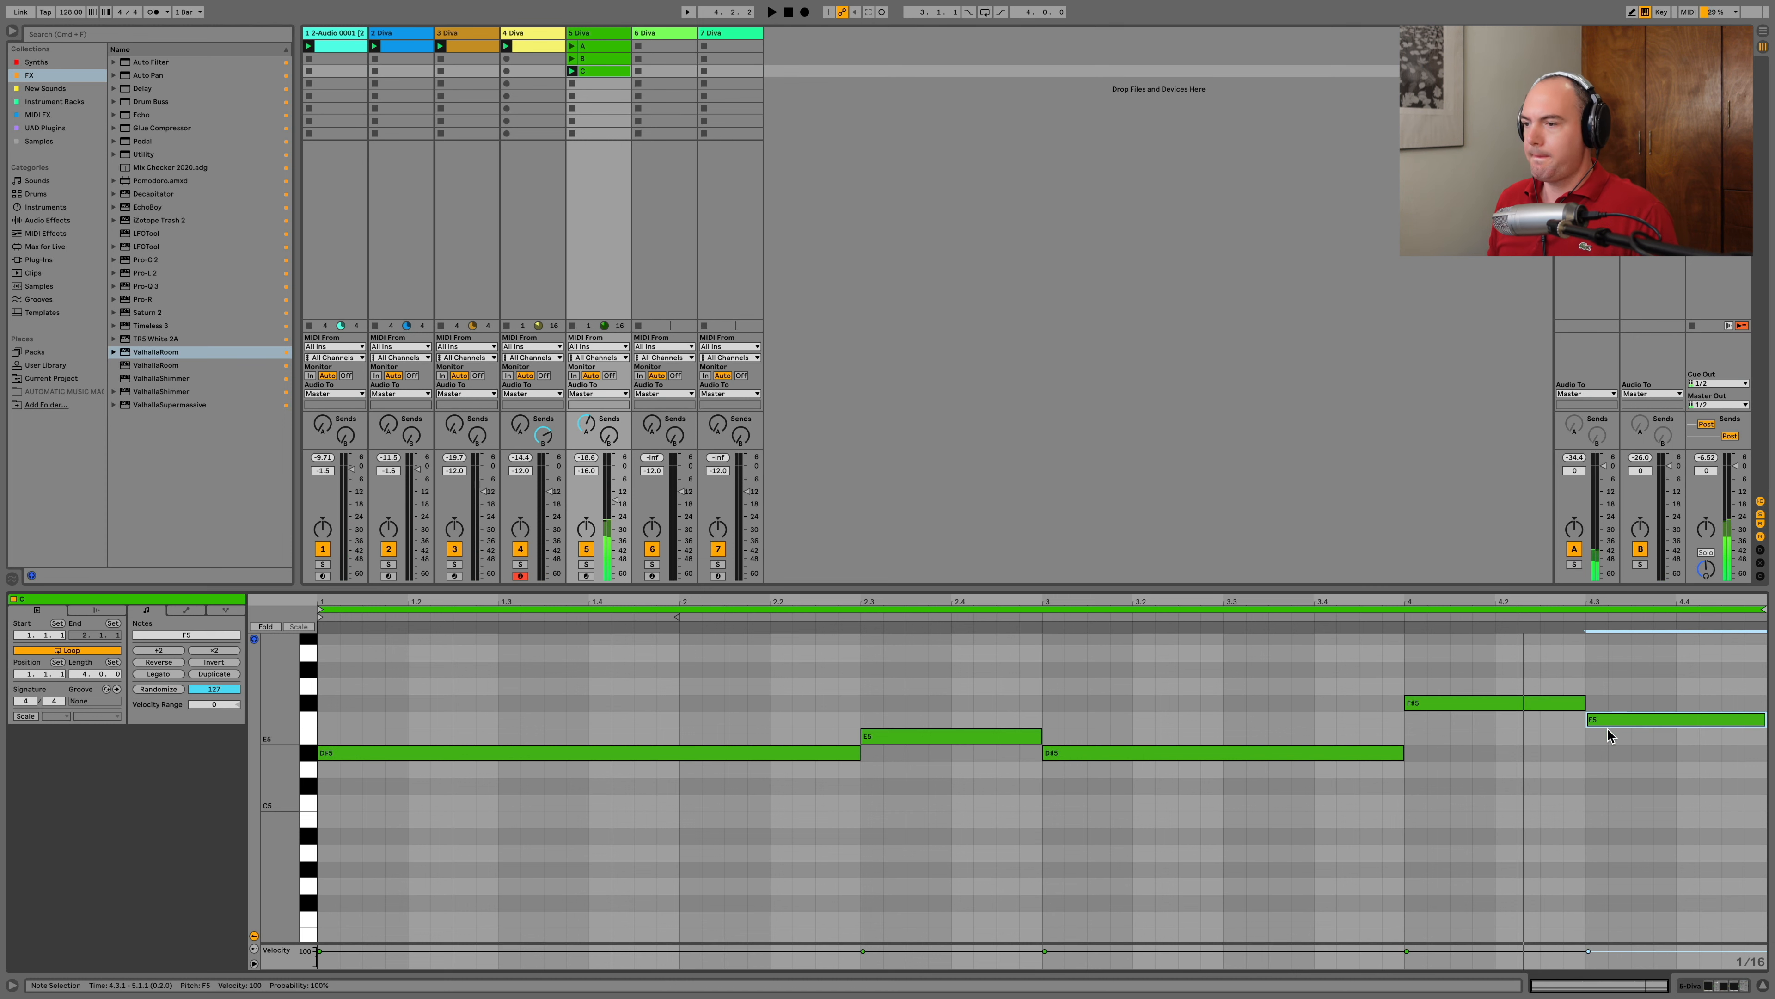
{"action": "key", "text": "space"}
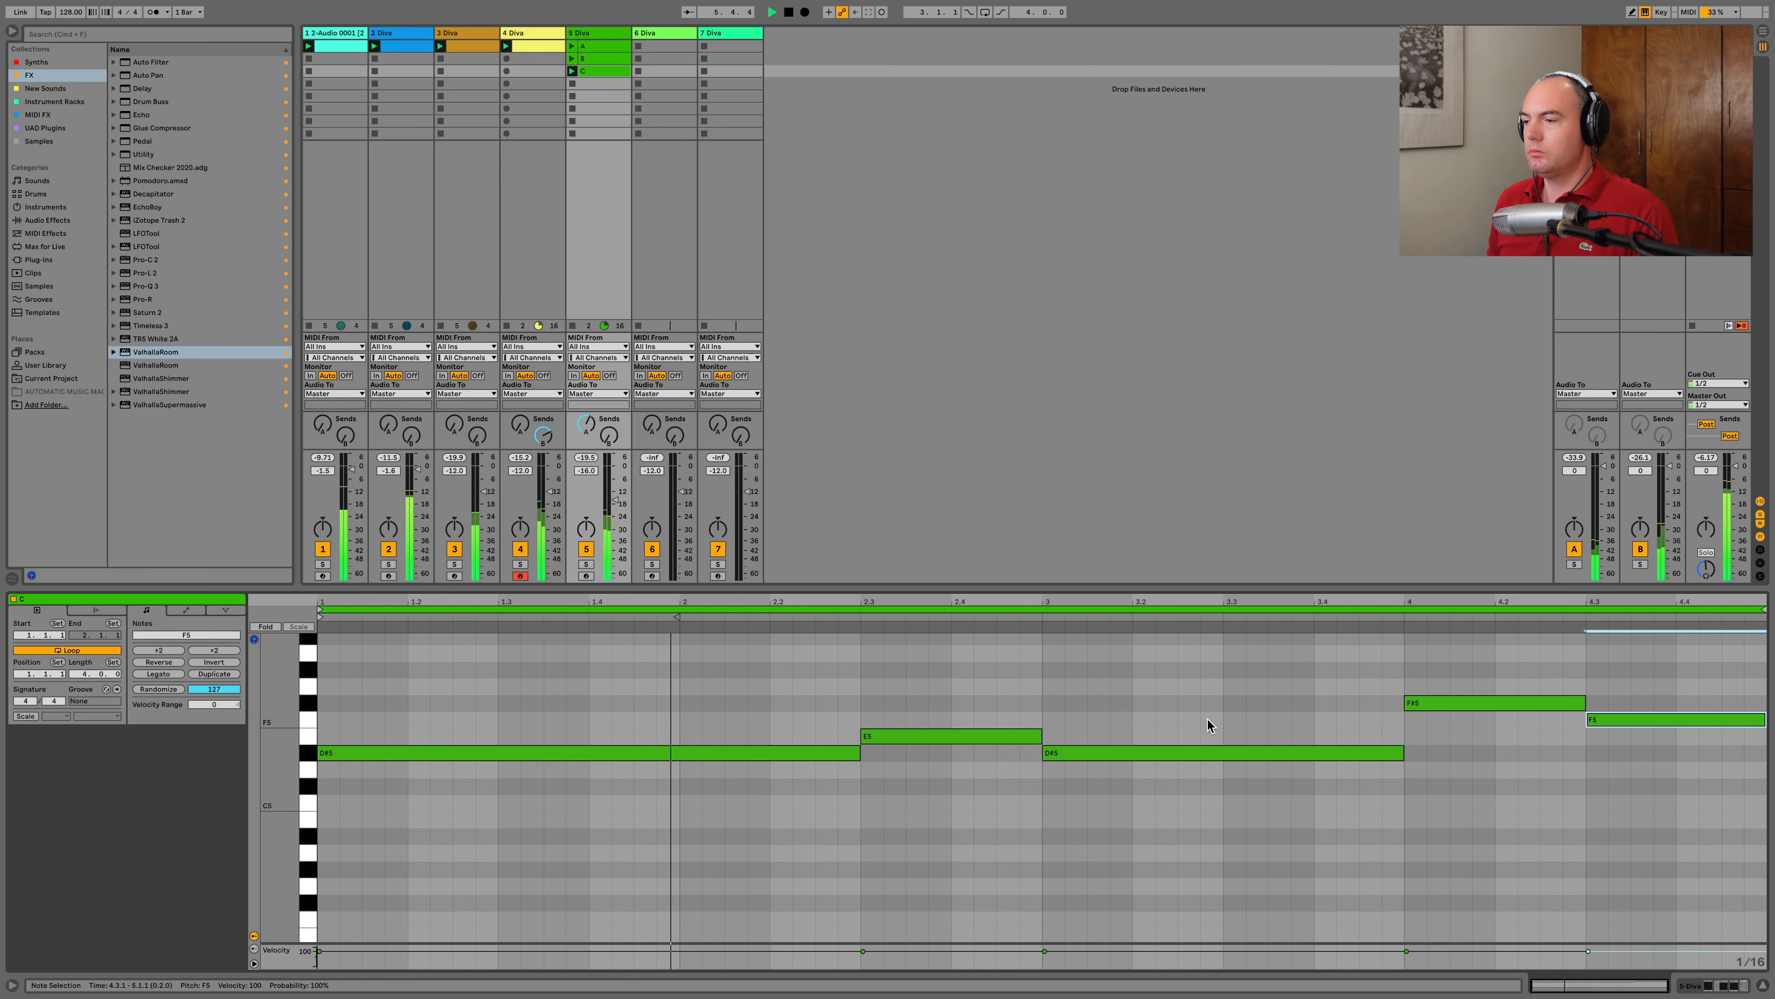
{"action": "scroll", "coordinate": [1207, 717], "scroll_direction": "up", "scroll_amount": 2}
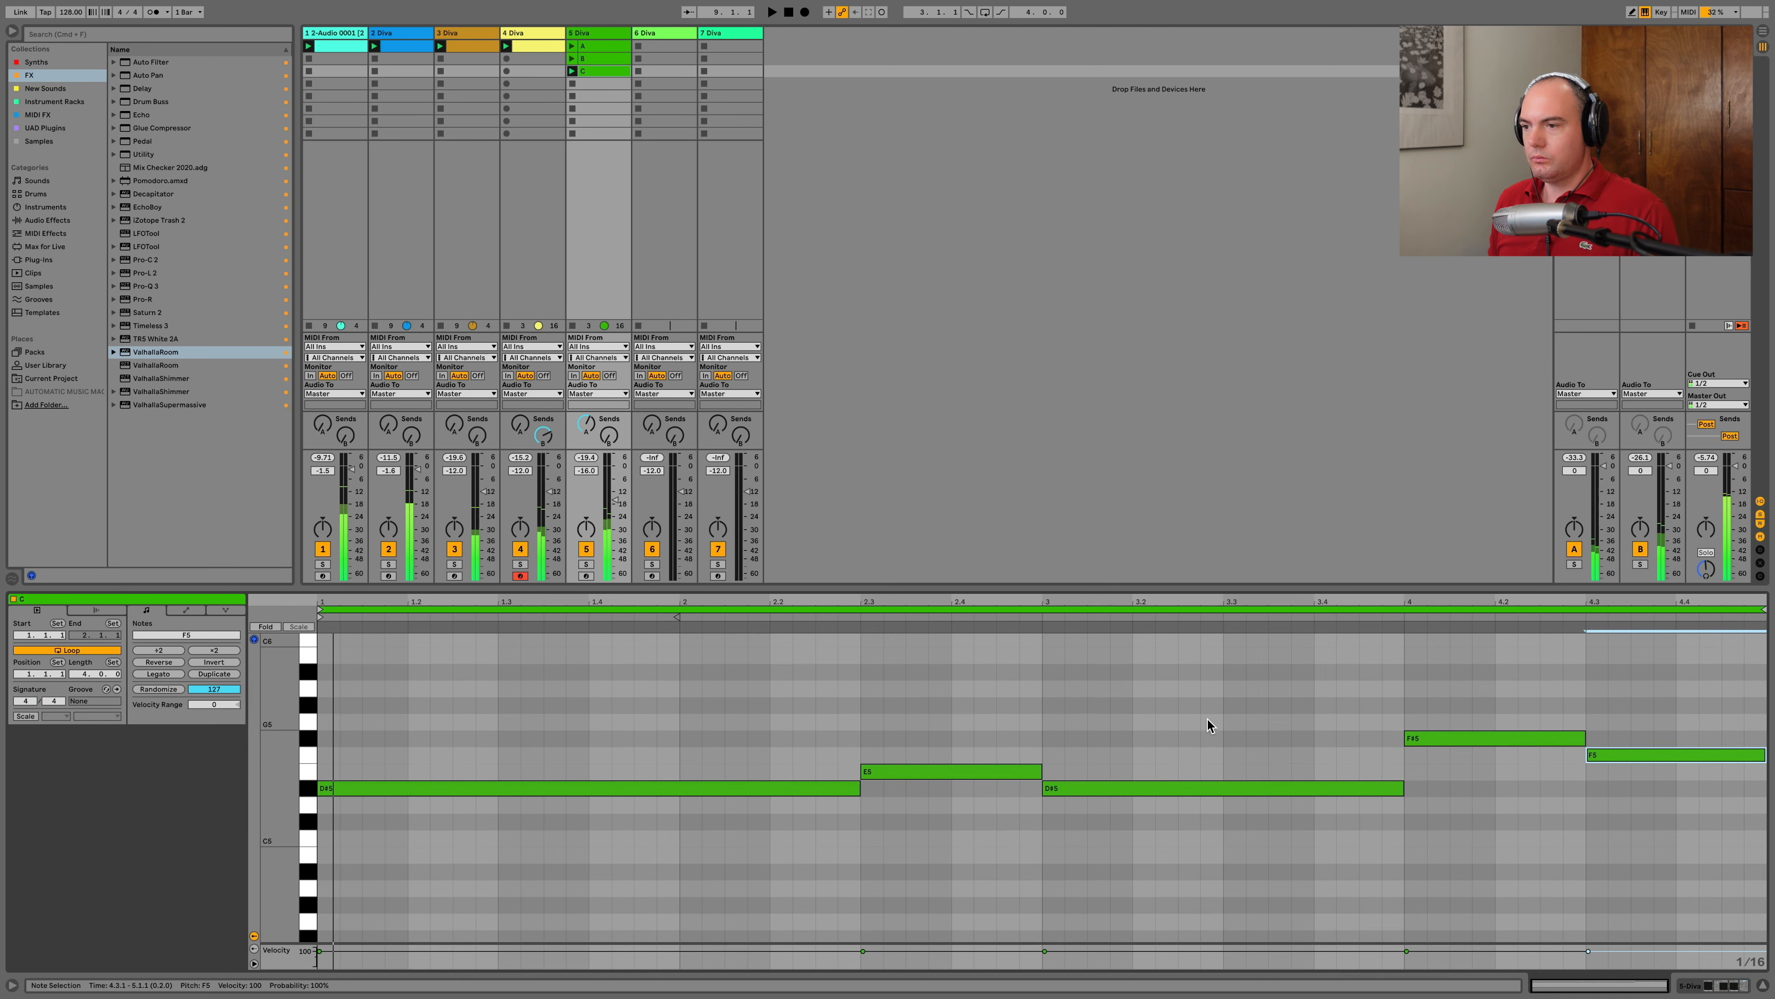
{"action": "scroll", "coordinate": [909, 704], "scroll_direction": "up", "scroll_amount": 1}
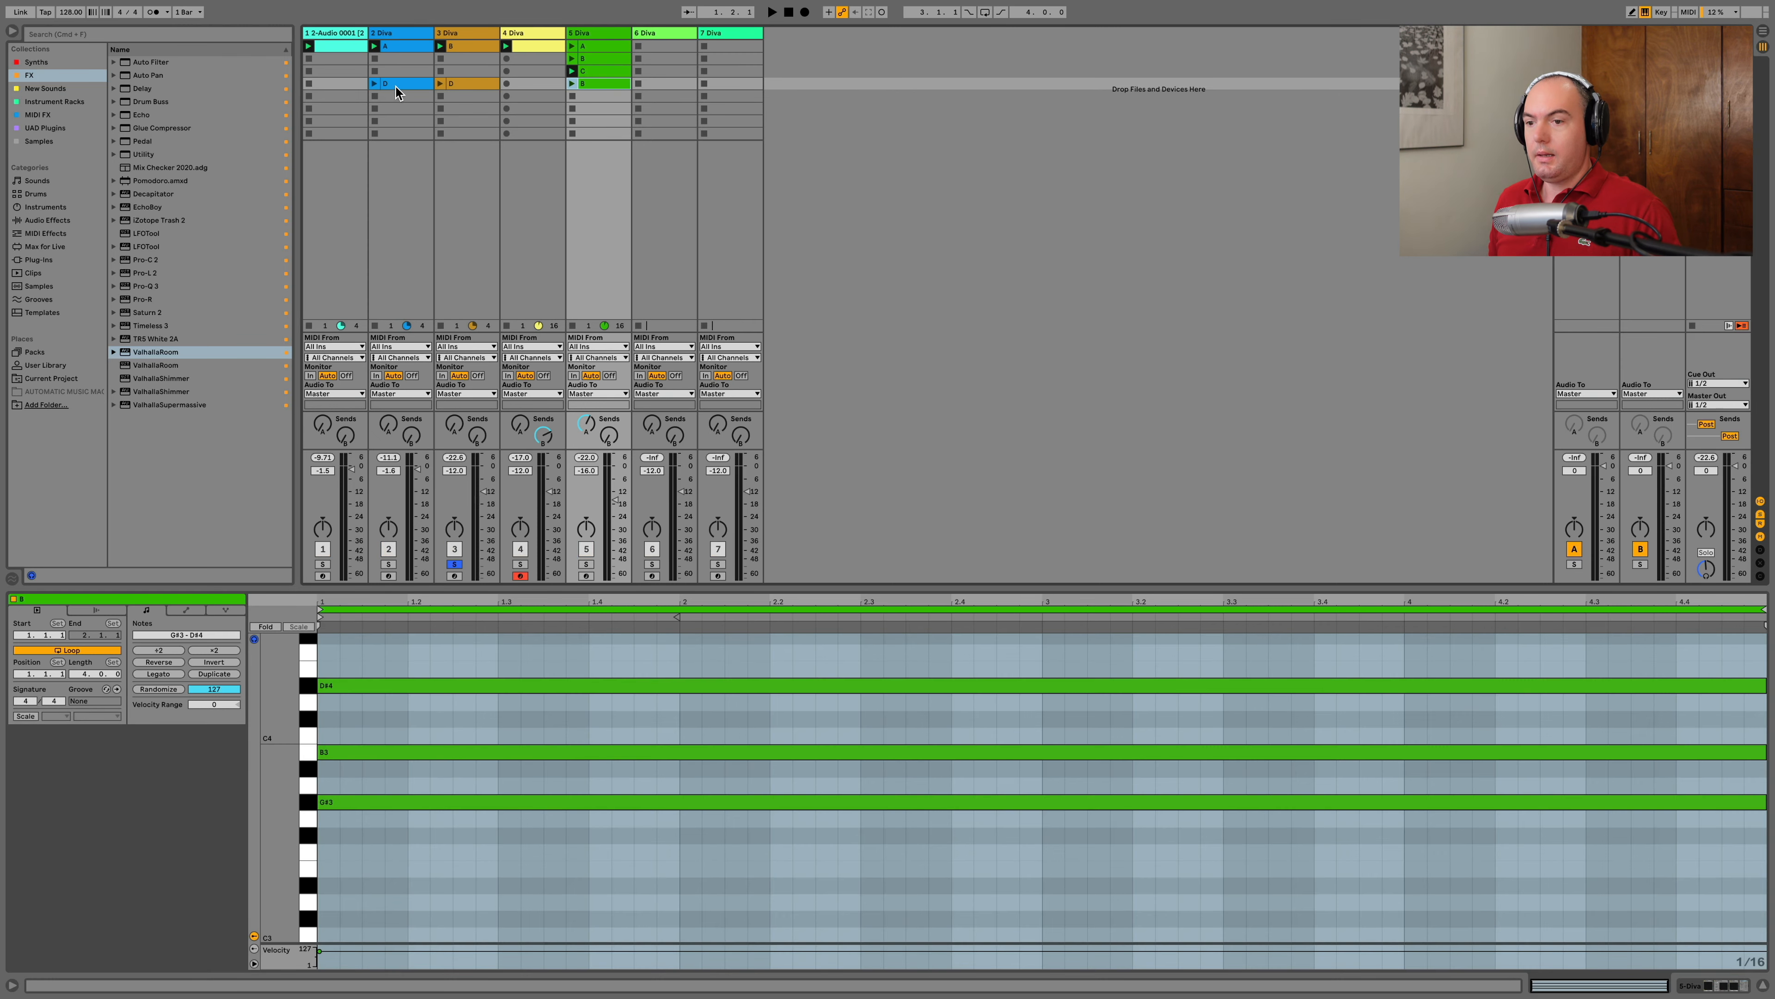
Transpose all notes of the second track's fourth-slot clip up to C#1
{"action": "left_click", "coordinate": [396, 88]}
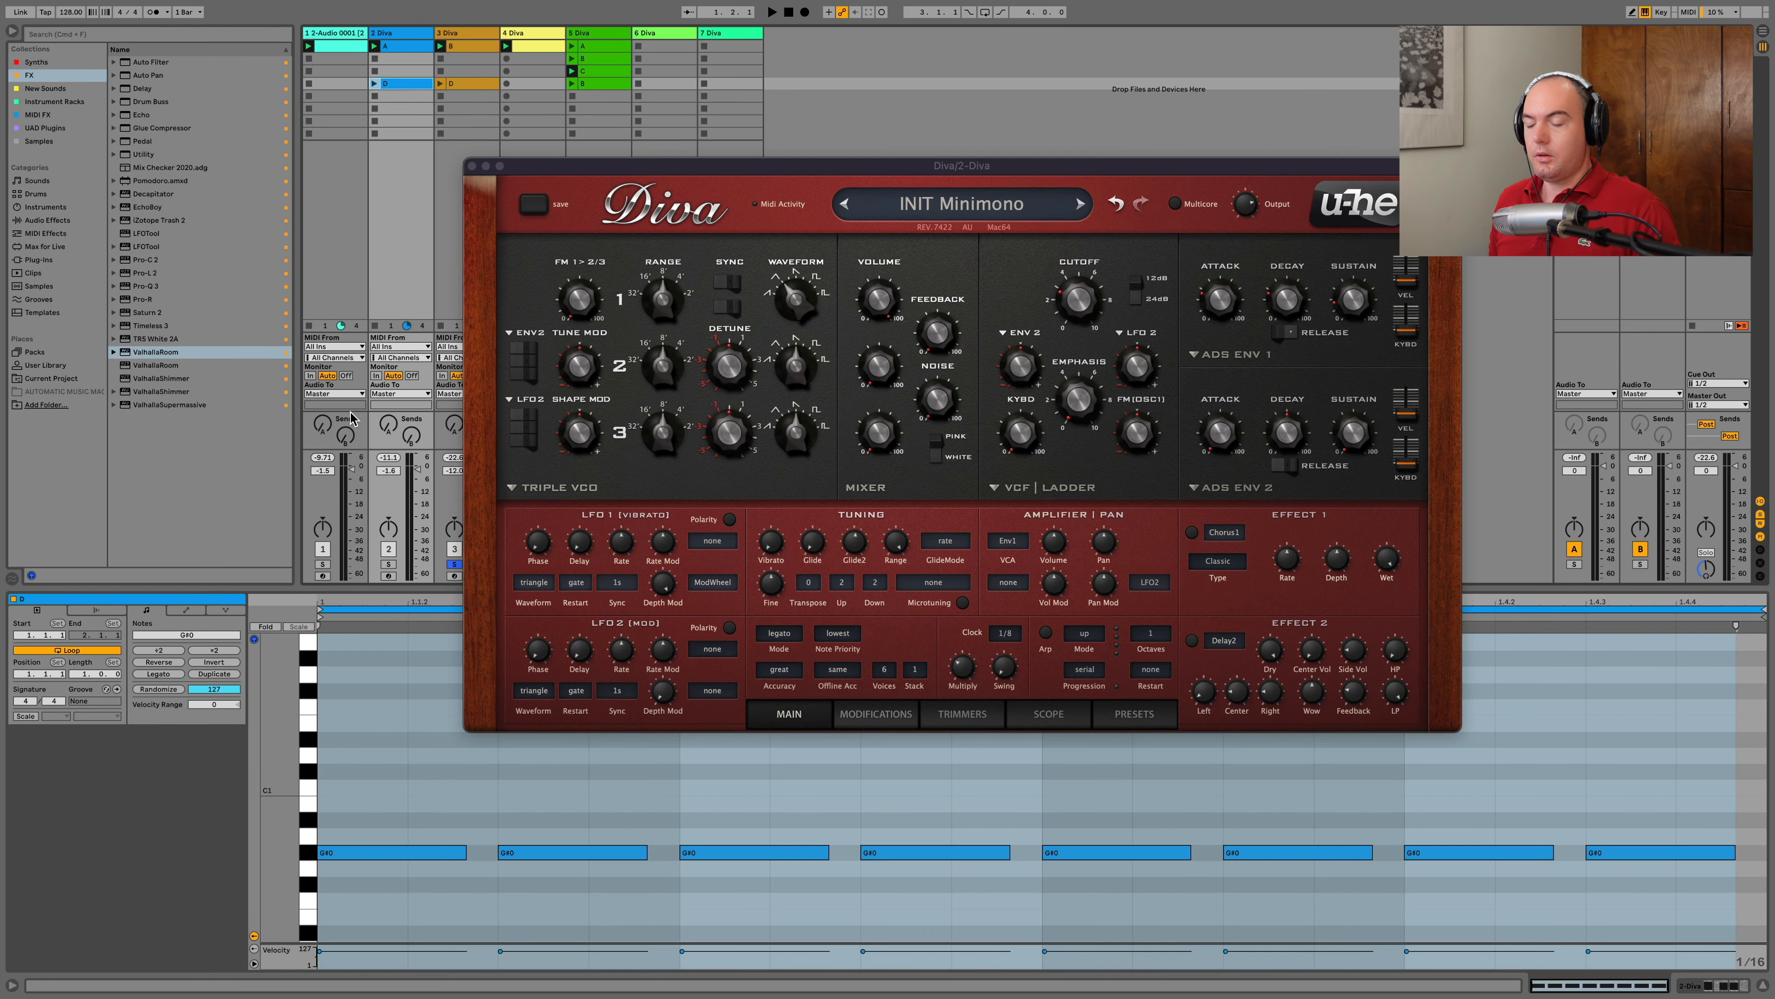
{"action": "left_click", "coordinate": [309, 855]}
{"action": "key", "text": "Up"}
{"action": "key", "text": "Up"}
{"action": "key", "text": "Up"}
{"action": "key", "text": "Up"}
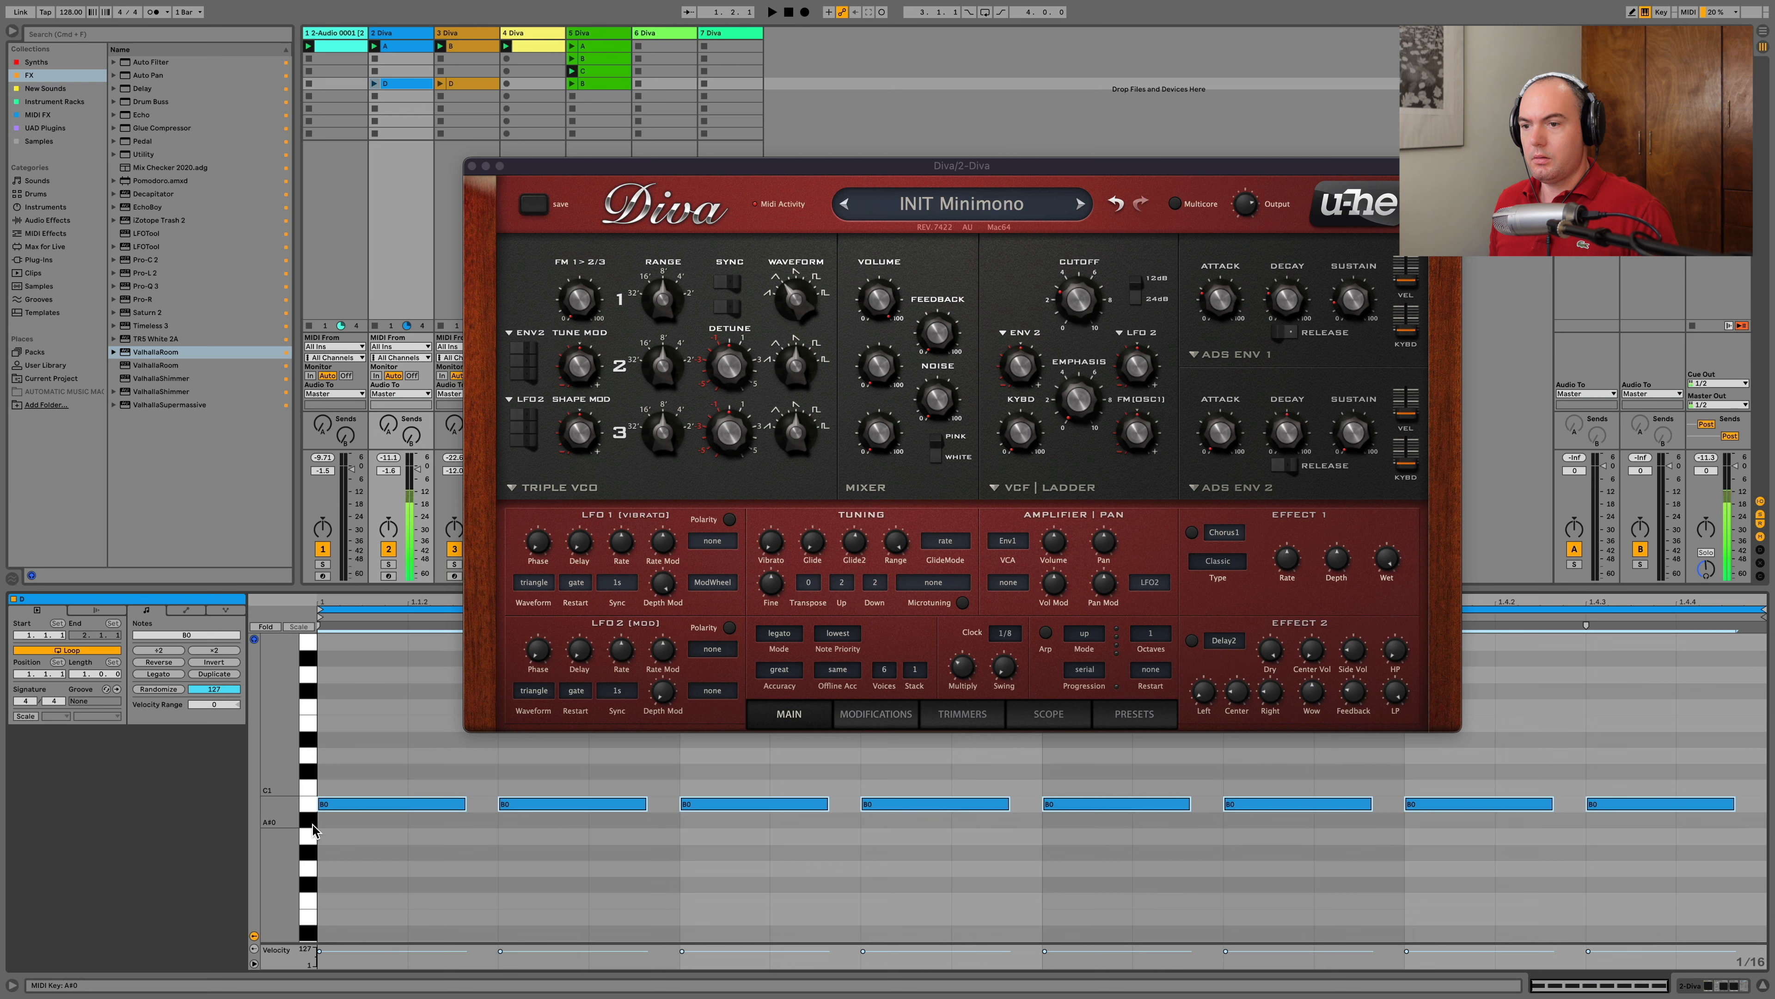
{"action": "key", "text": "Up"}
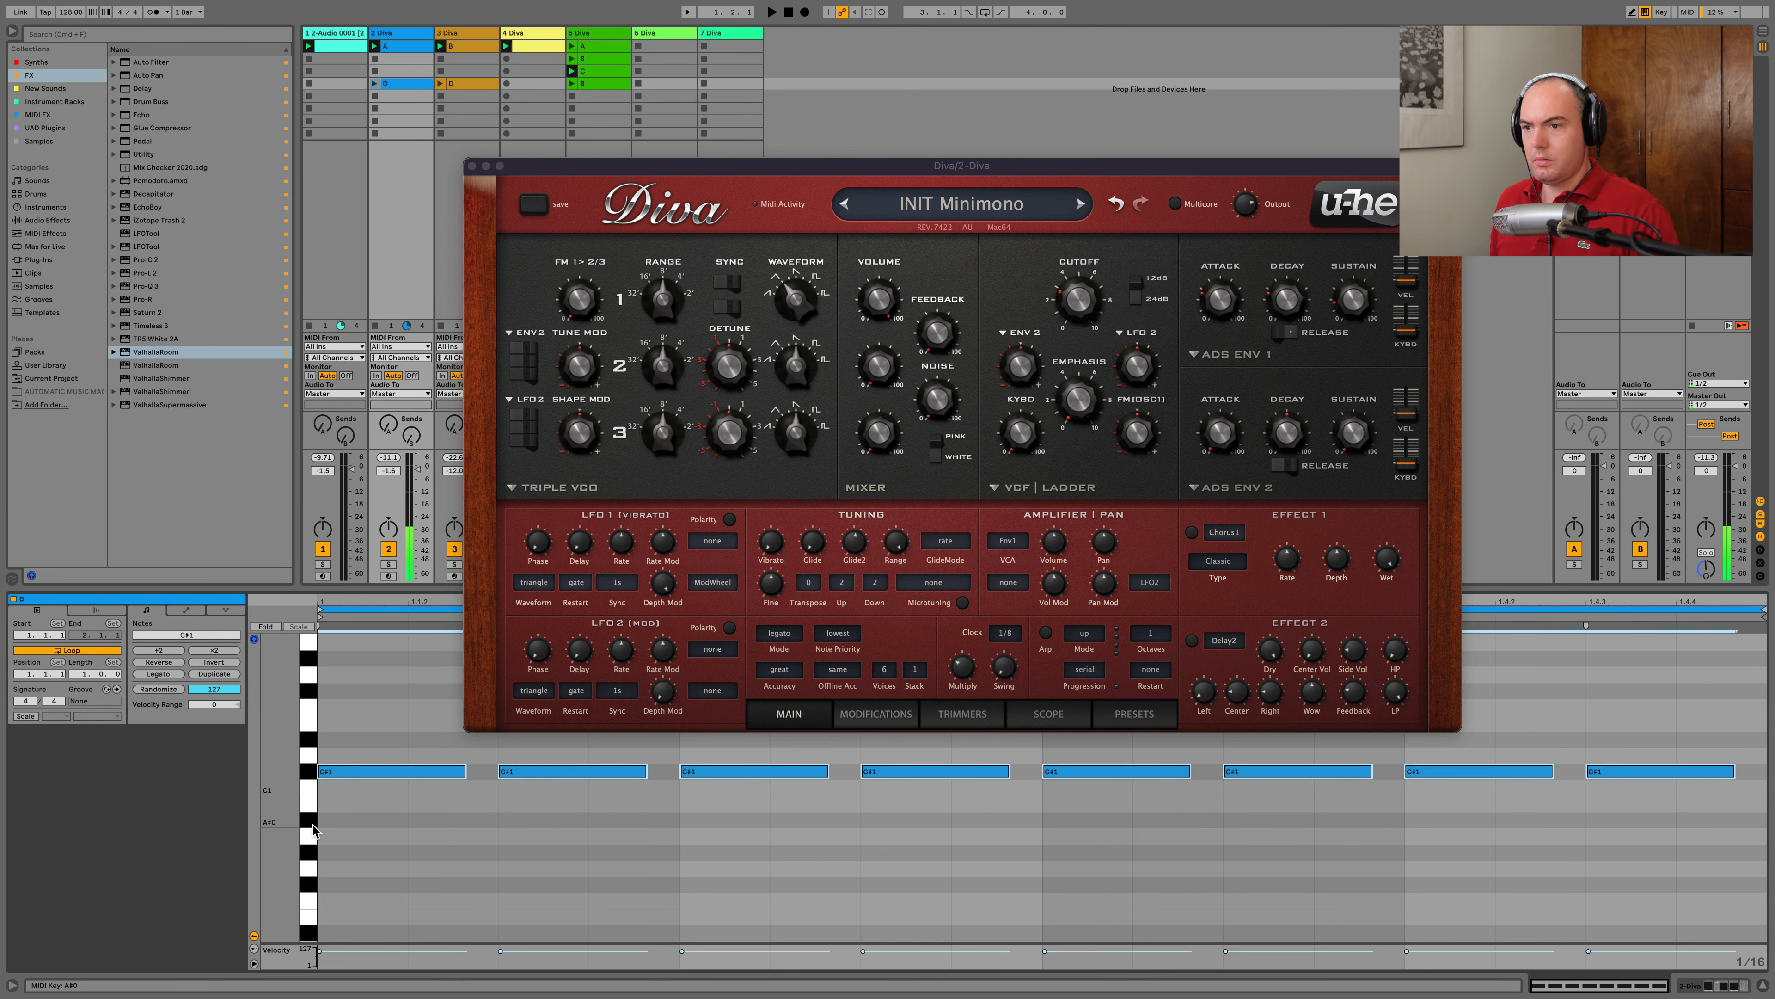
{"action": "key", "text": "shift+Up"}
{"action": "key", "text": "shift+Down"}
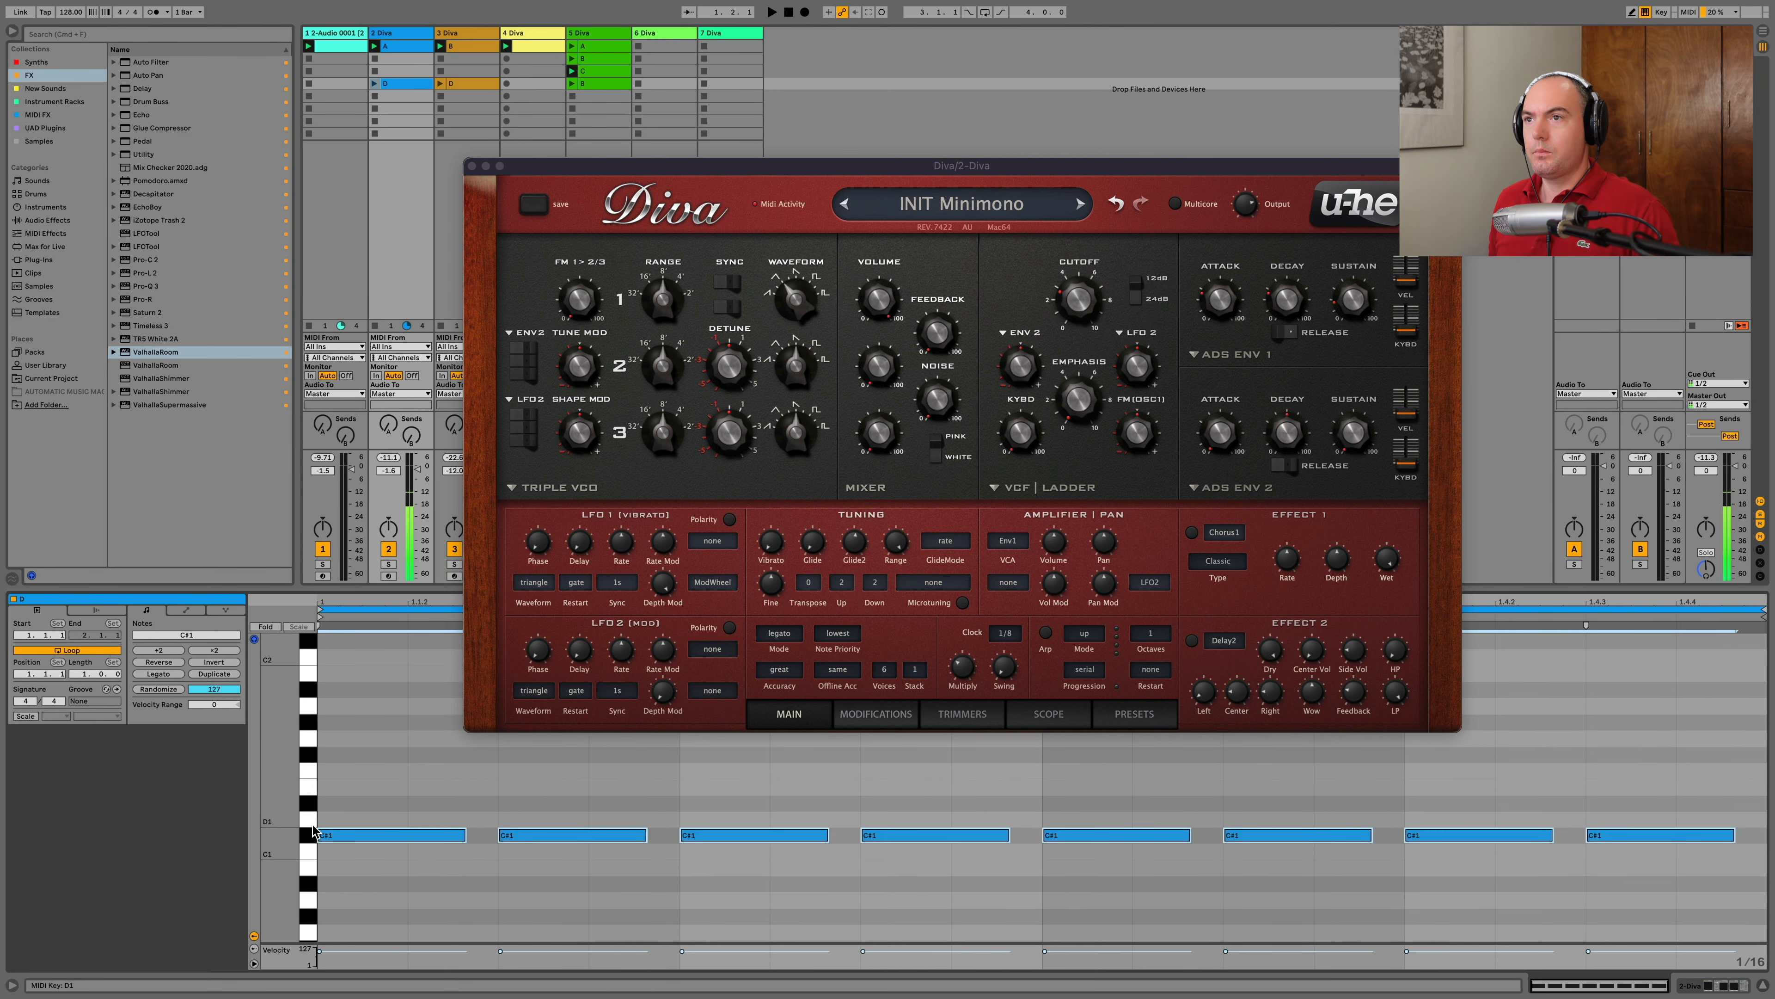
Transpose the sustained note of the third track's fourth-slot clip up to C#2
{"action": "left_click", "coordinate": [470, 84]}
{"action": "left_click", "coordinate": [307, 853]}
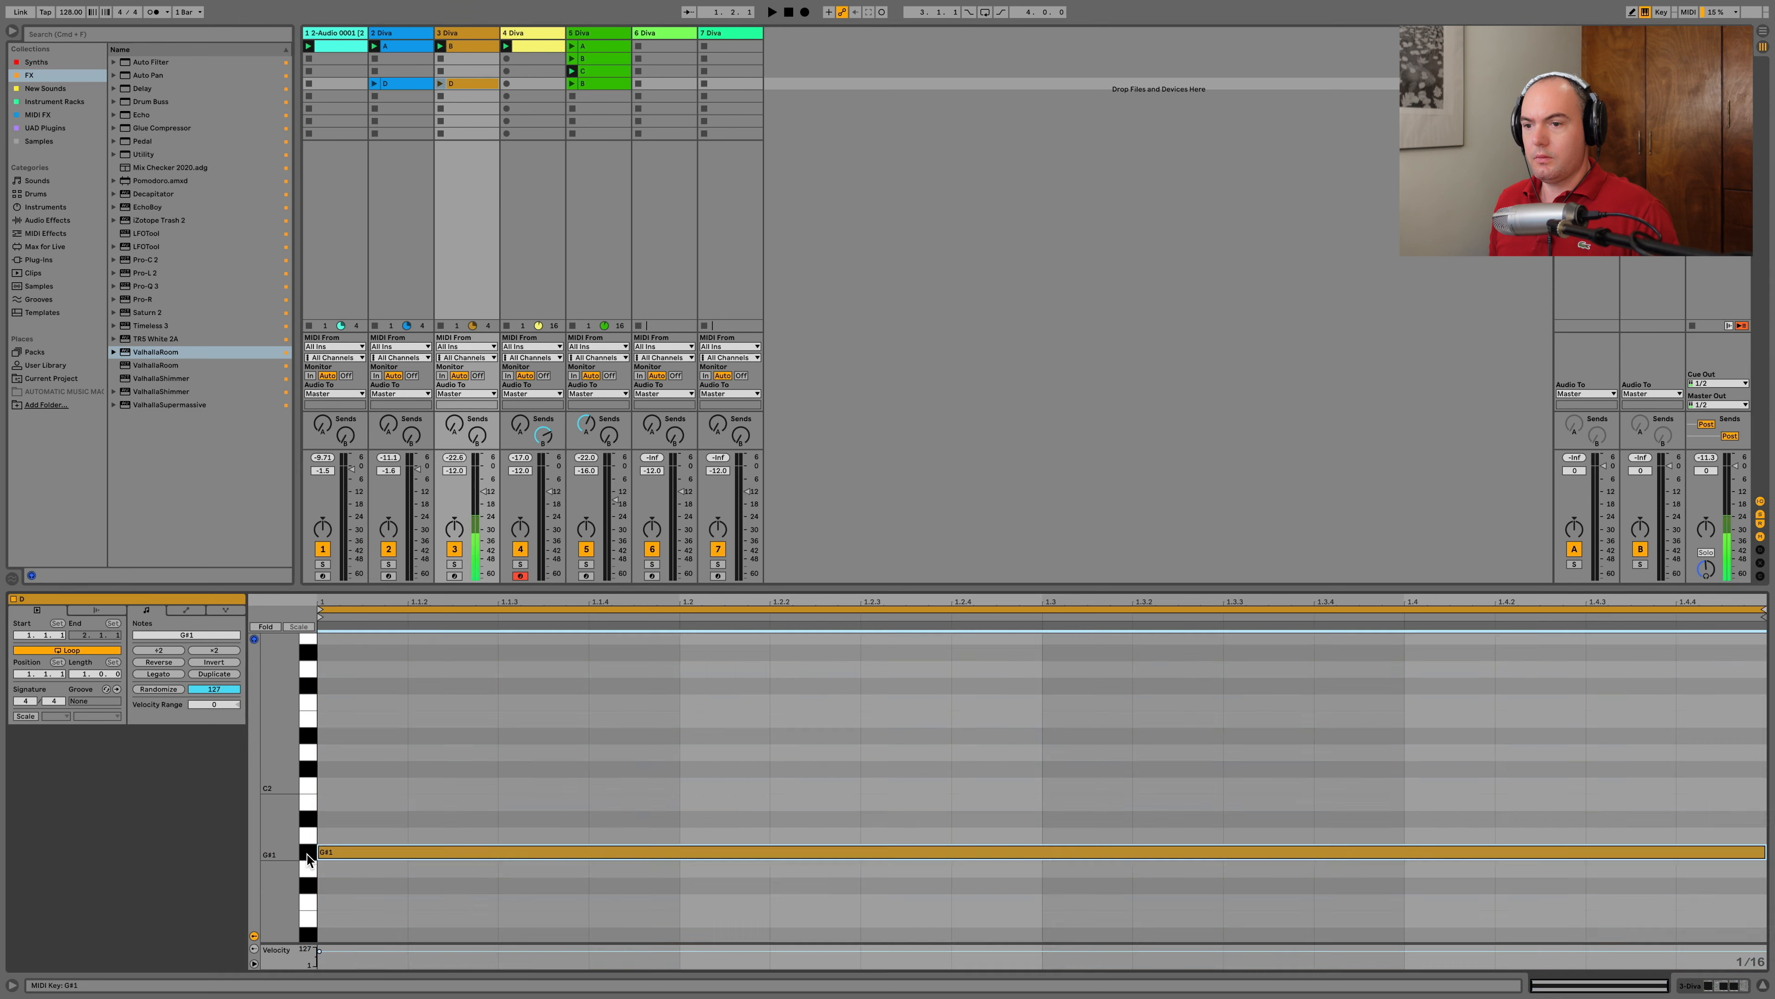
{"action": "key", "text": "Up"}
{"action": "key", "text": "Up"}
{"action": "key", "text": "Up"}
{"action": "key", "text": "Up"}
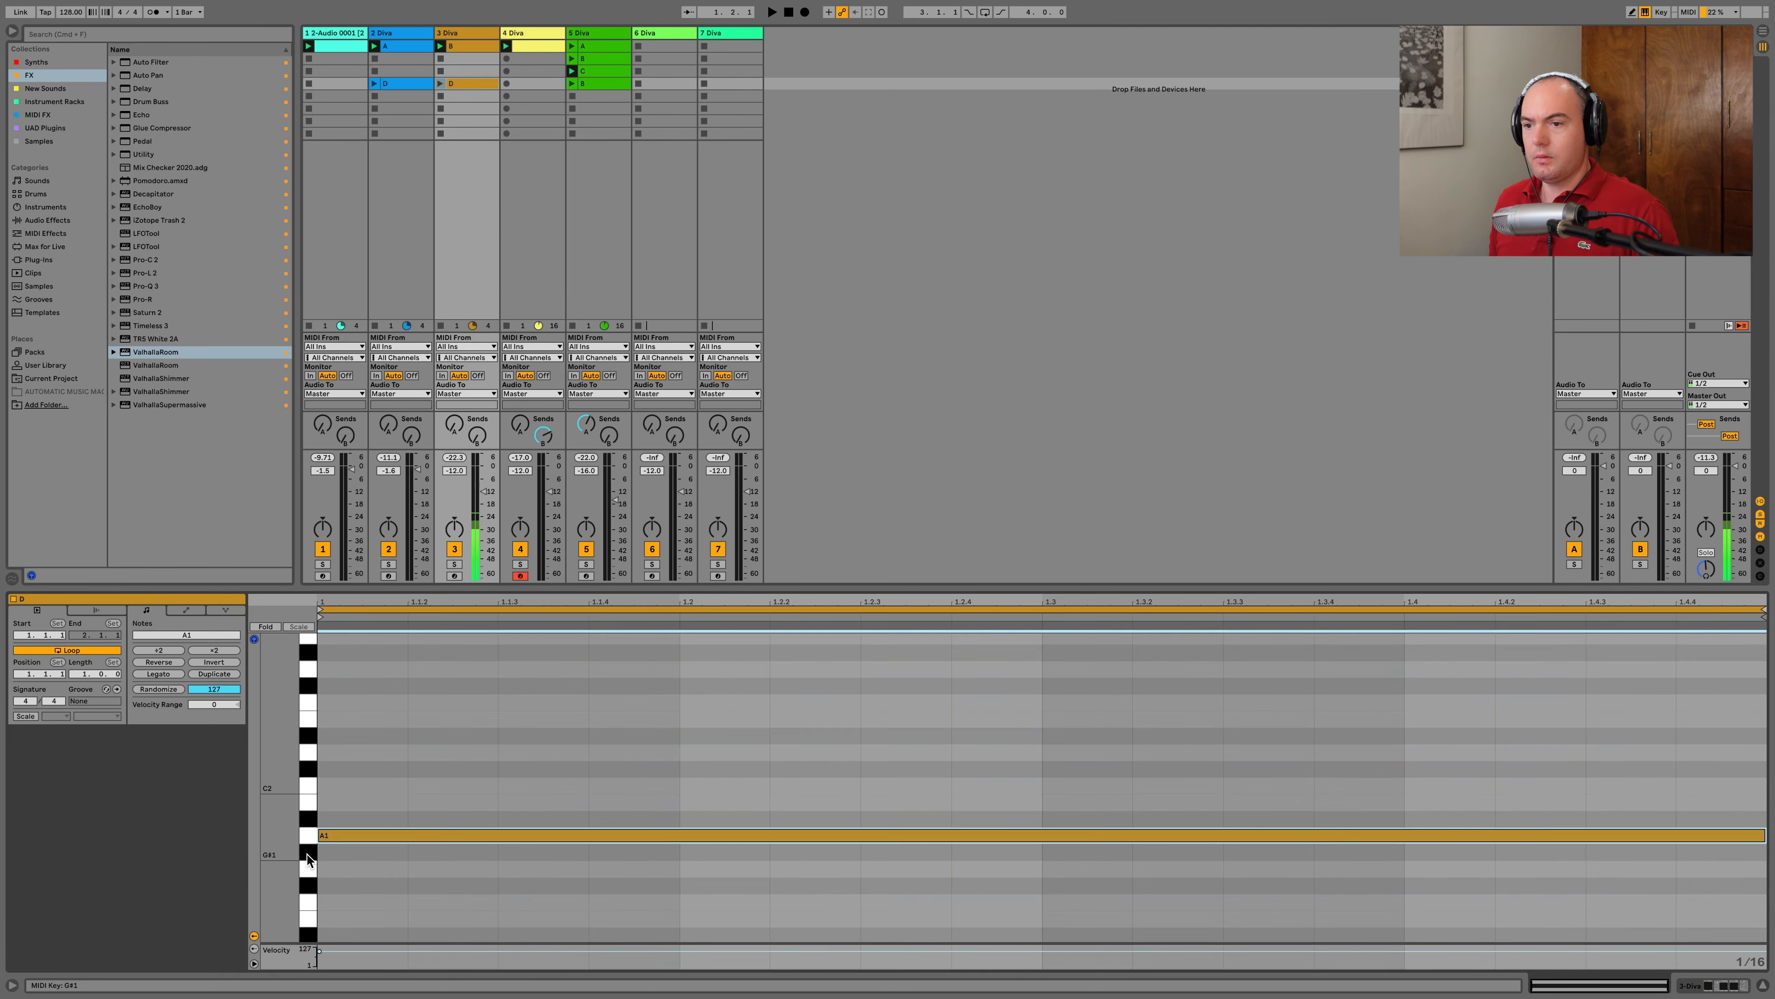
{"action": "key", "text": "Up"}
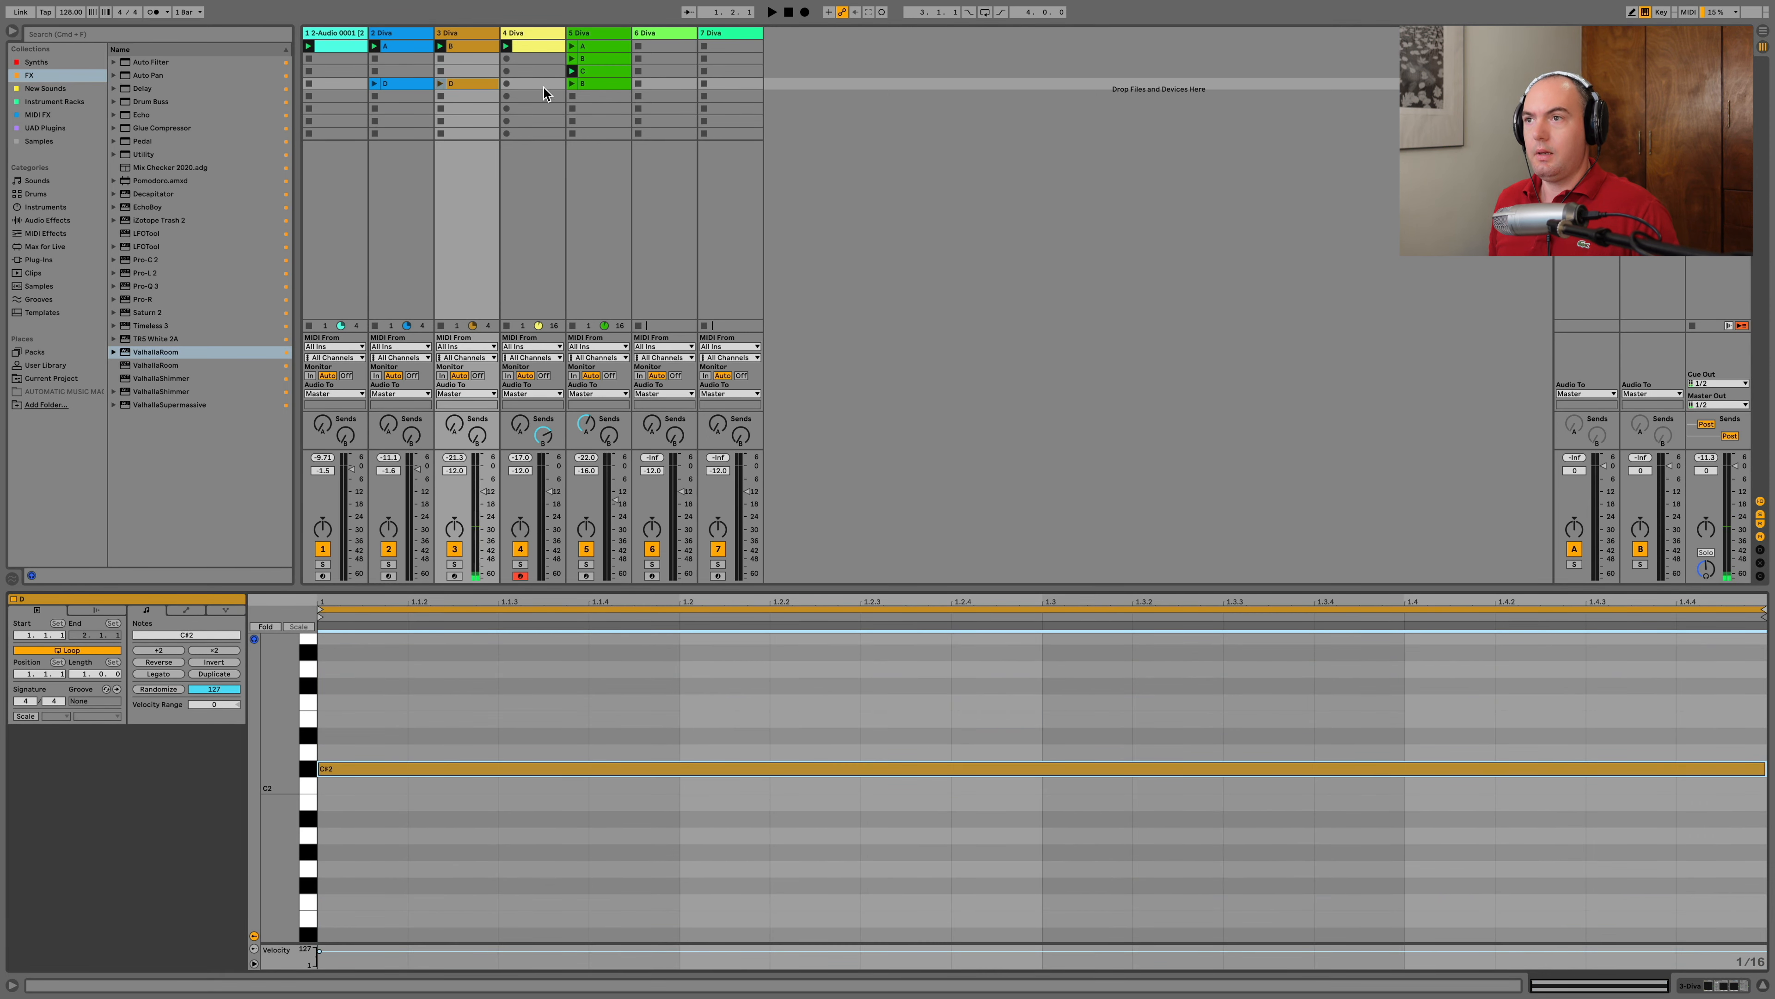
Transpose the fifth track's fourth-slot chord upward and copy the first track's clip into its own fourth slot
{"action": "left_click", "coordinate": [571, 84]}
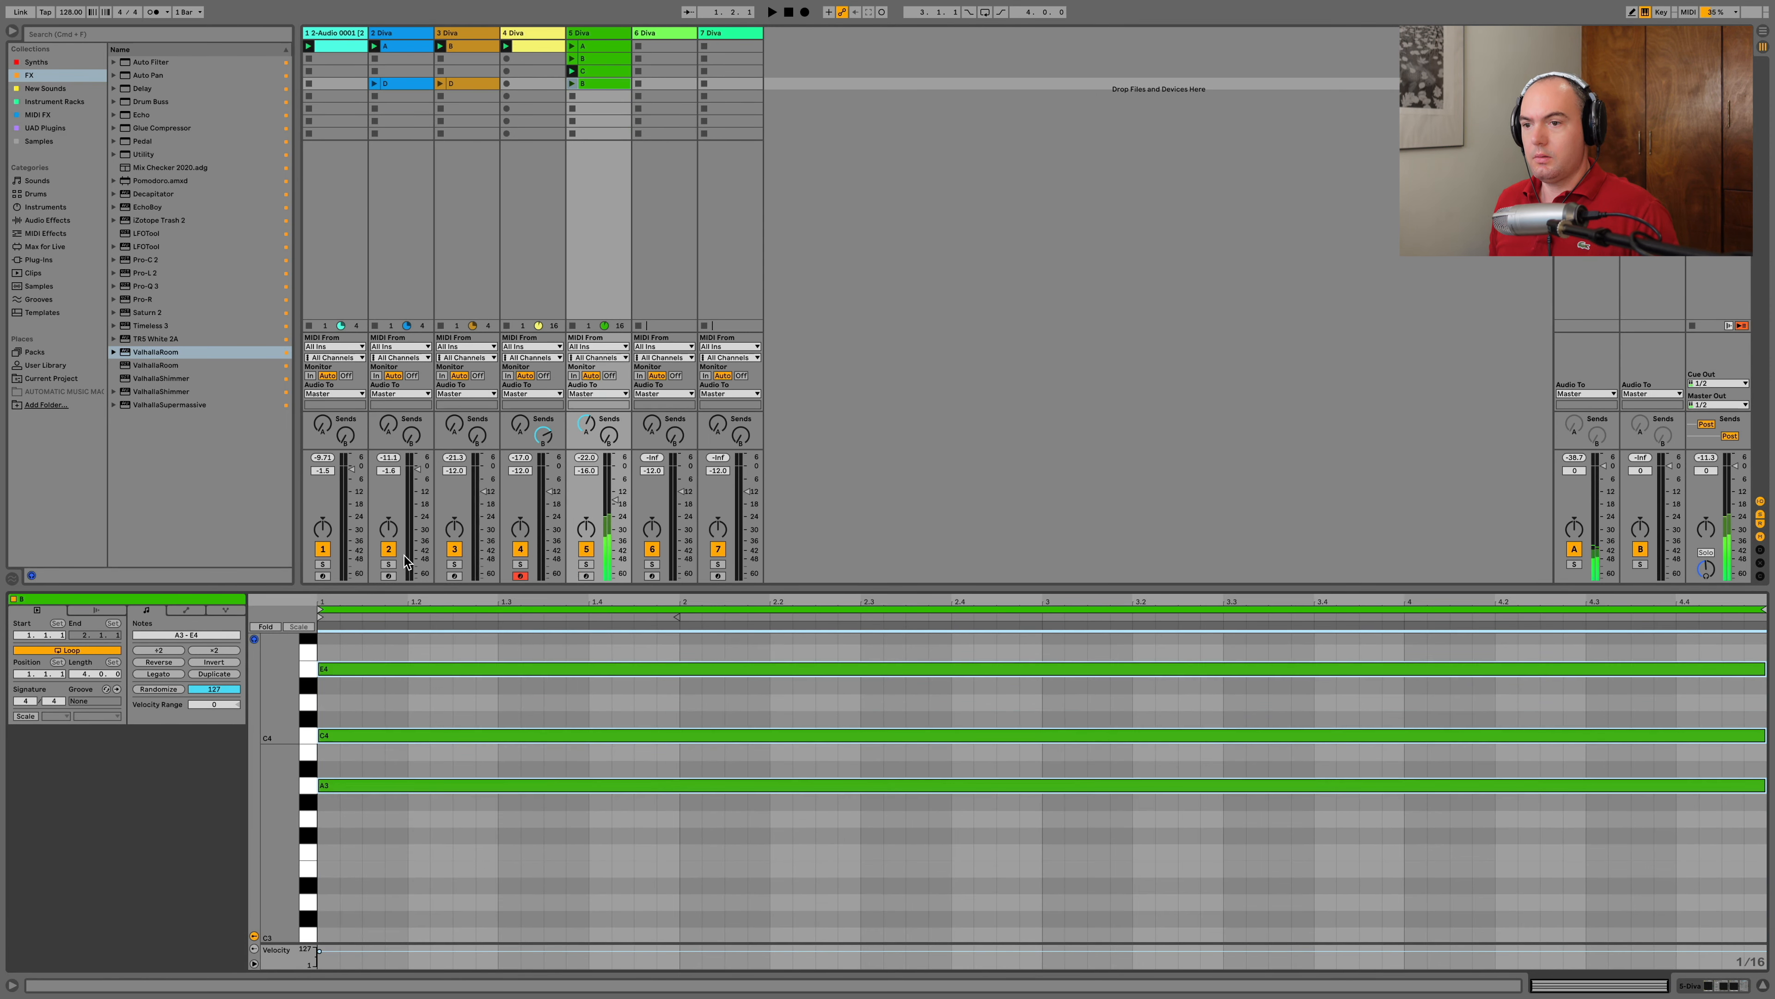
{"action": "key", "text": "Up"}
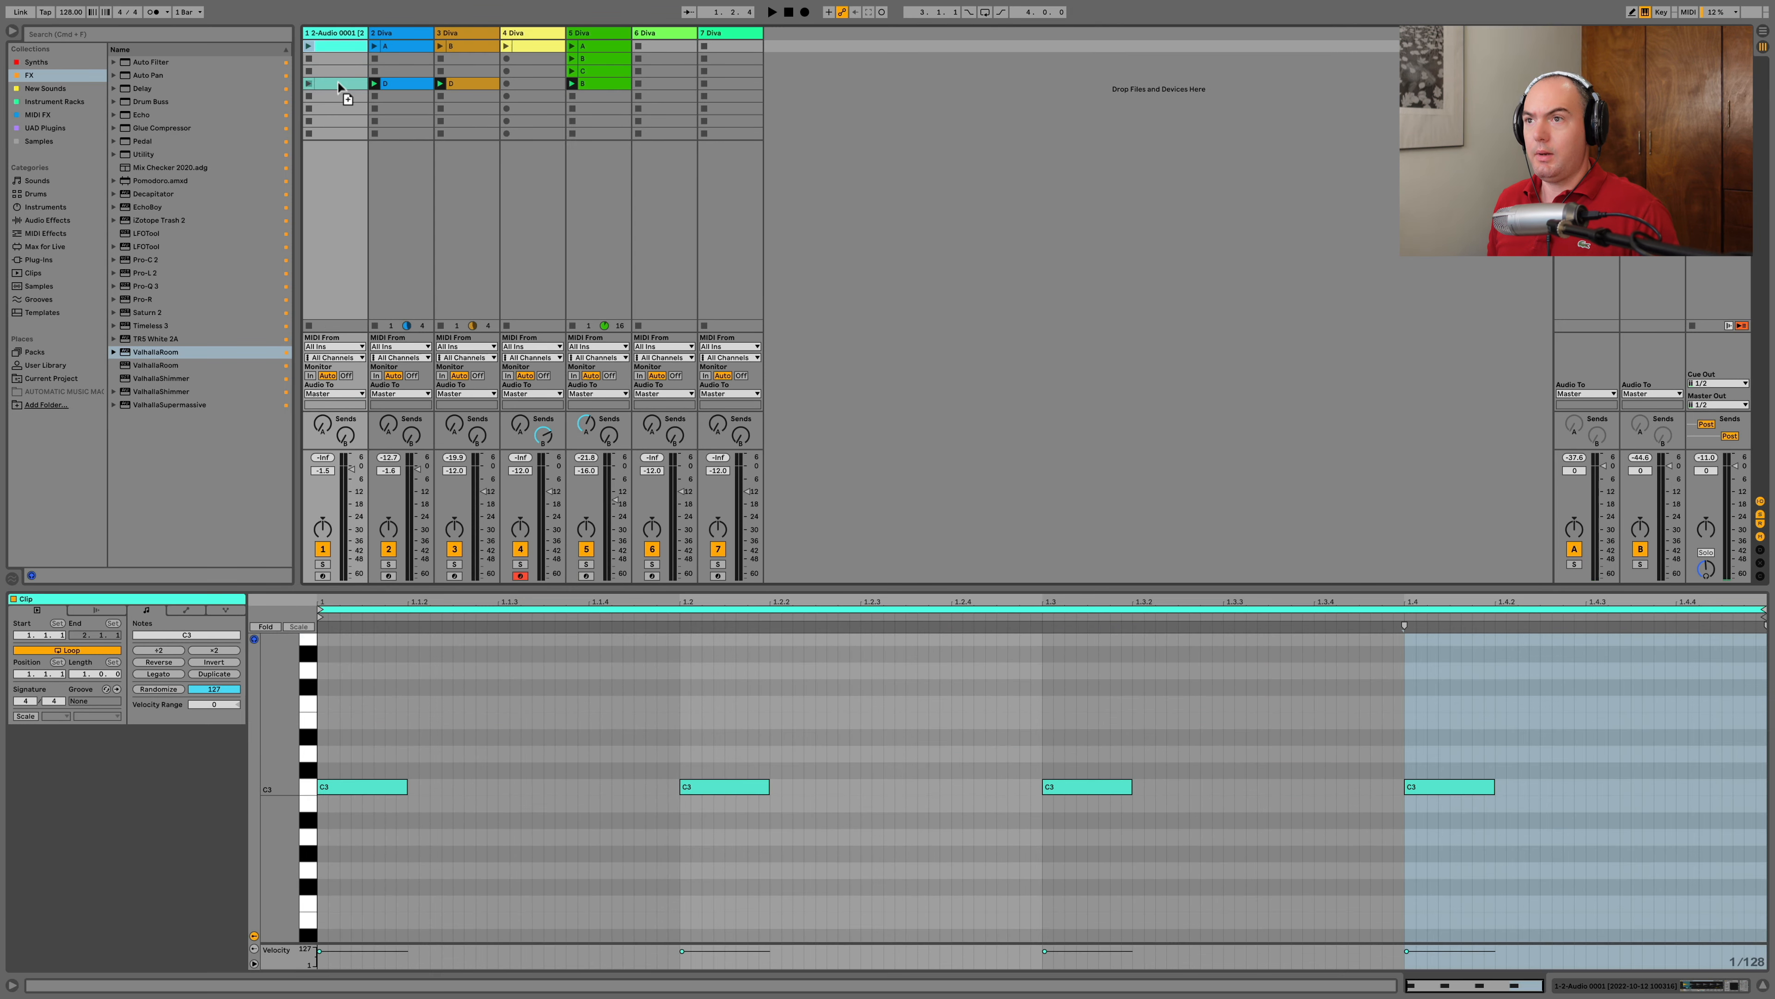
{"action": "left_click_drag", "start_coordinate": [340, 46], "coordinate": [341, 84]}
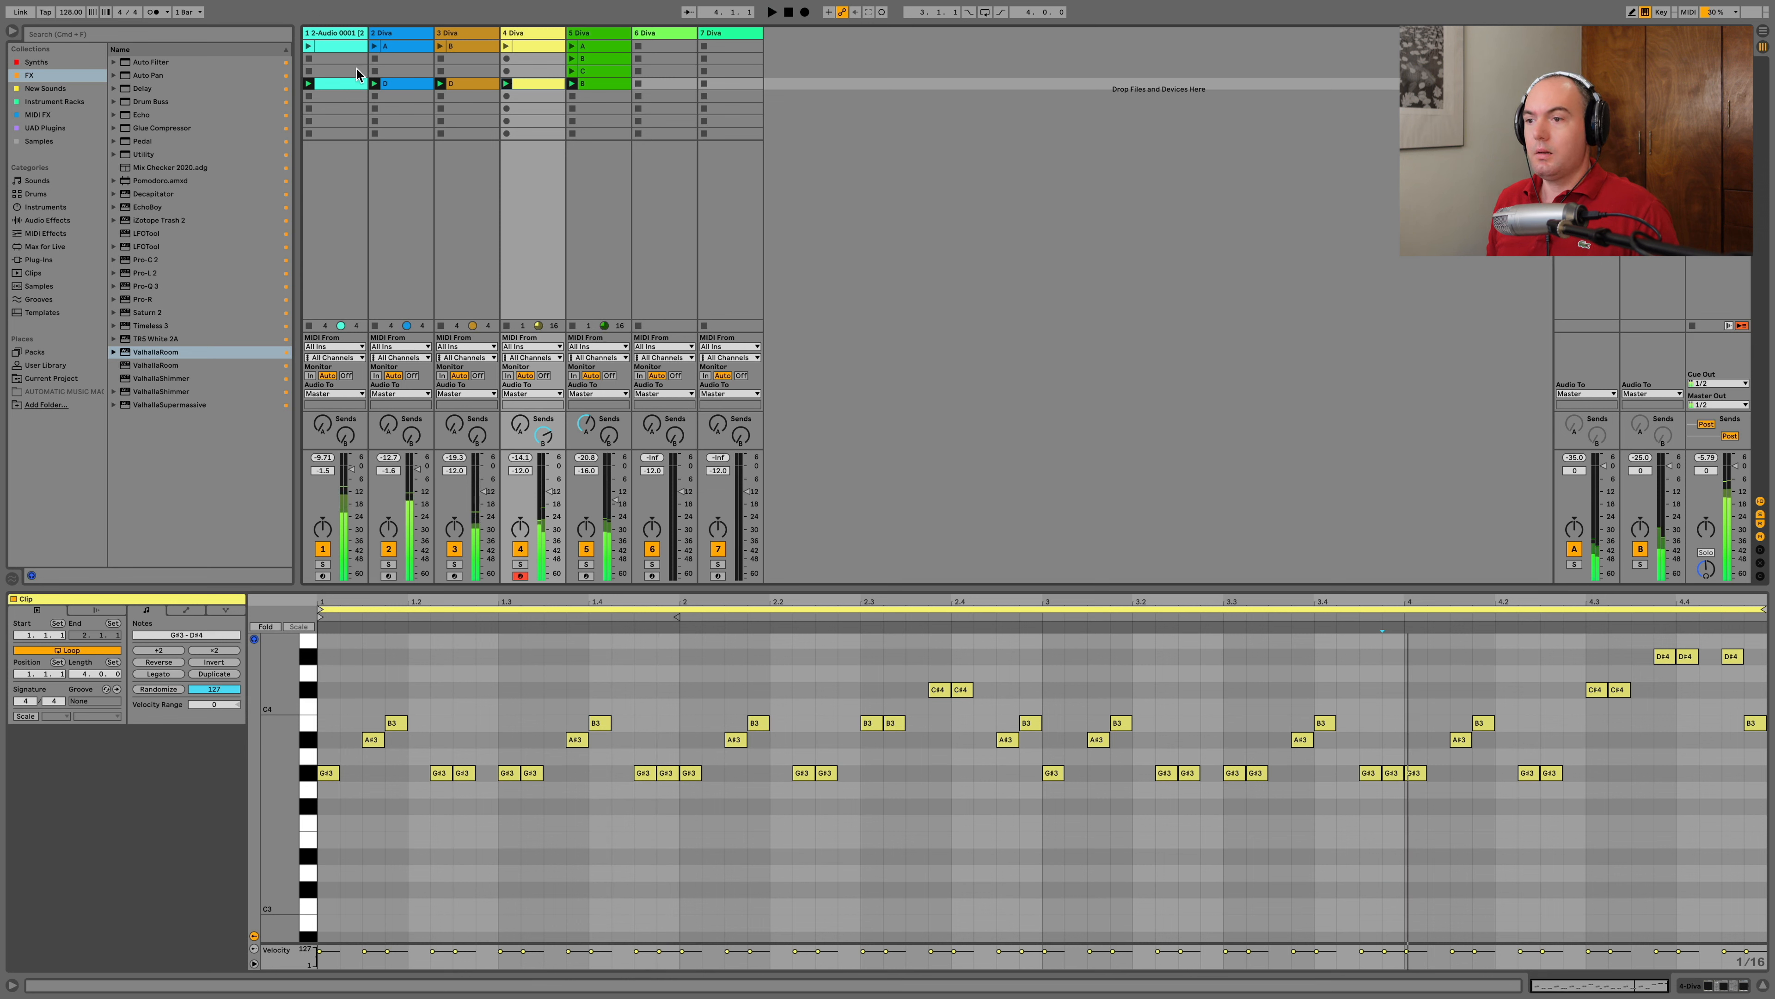
Set the second track's fourth-slot clip to a four-bar loop and duplicate its bar of C#1 notes across all four bars
{"action": "left_click", "coordinate": [389, 85]}
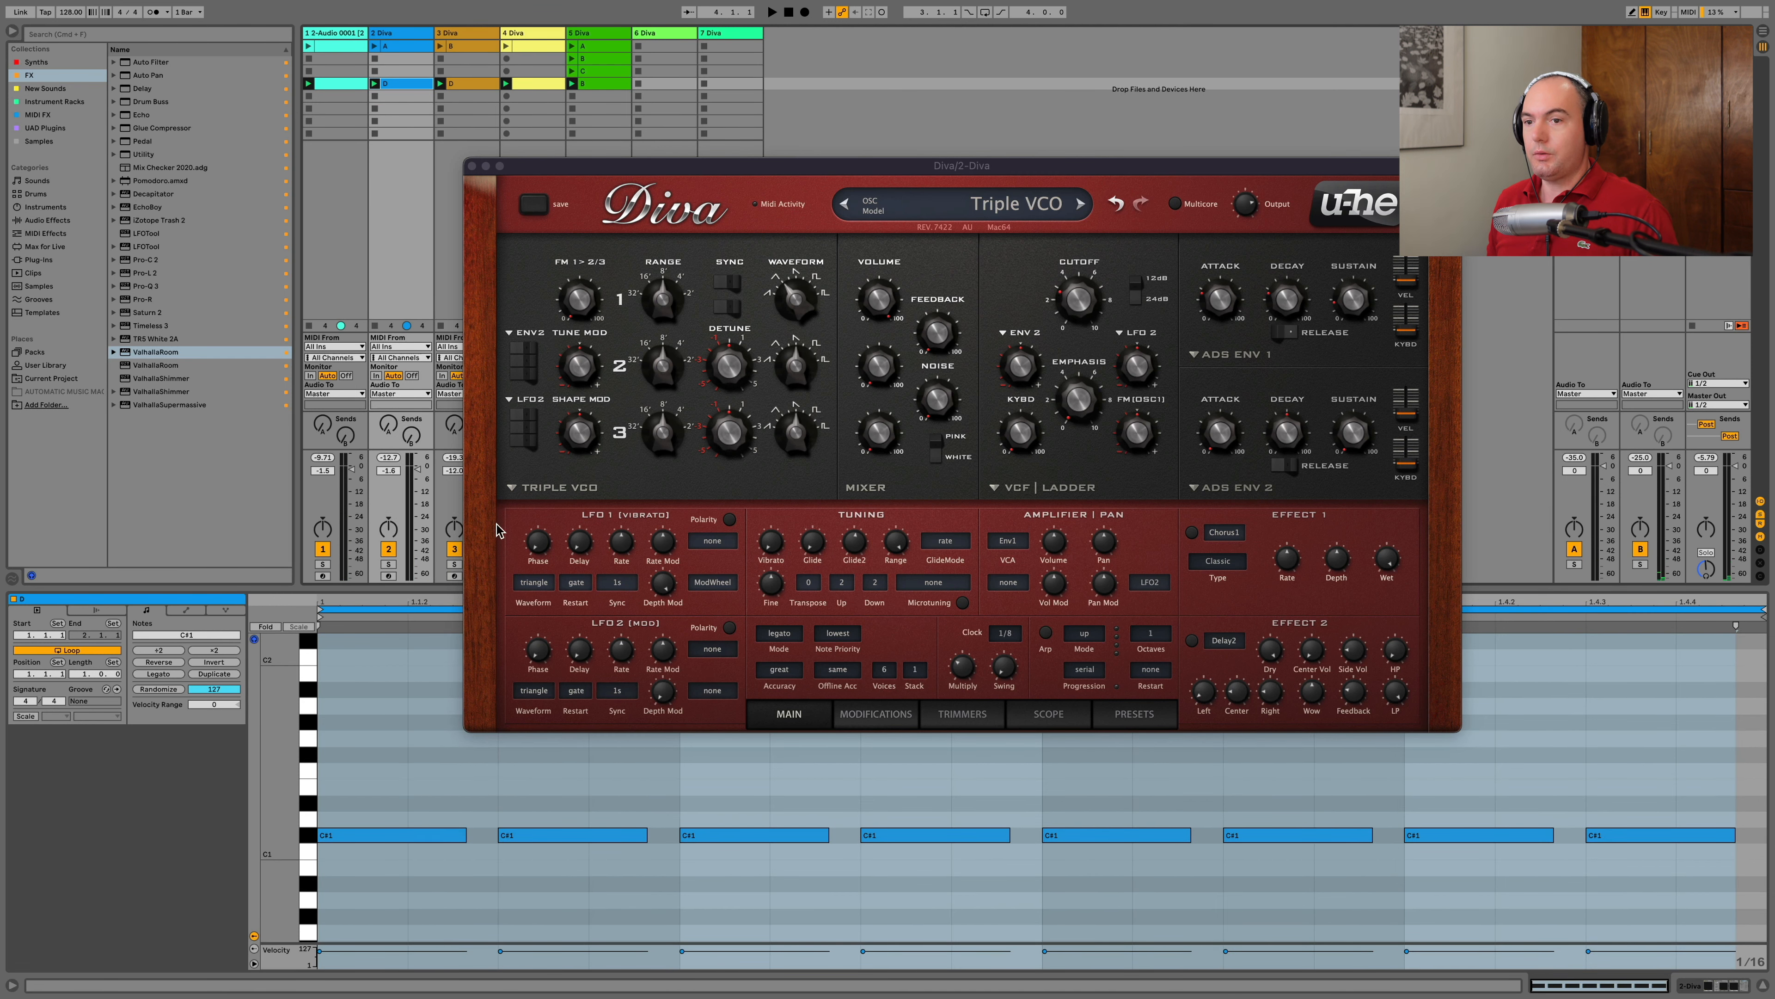
{"action": "left_click", "coordinate": [80, 677]}
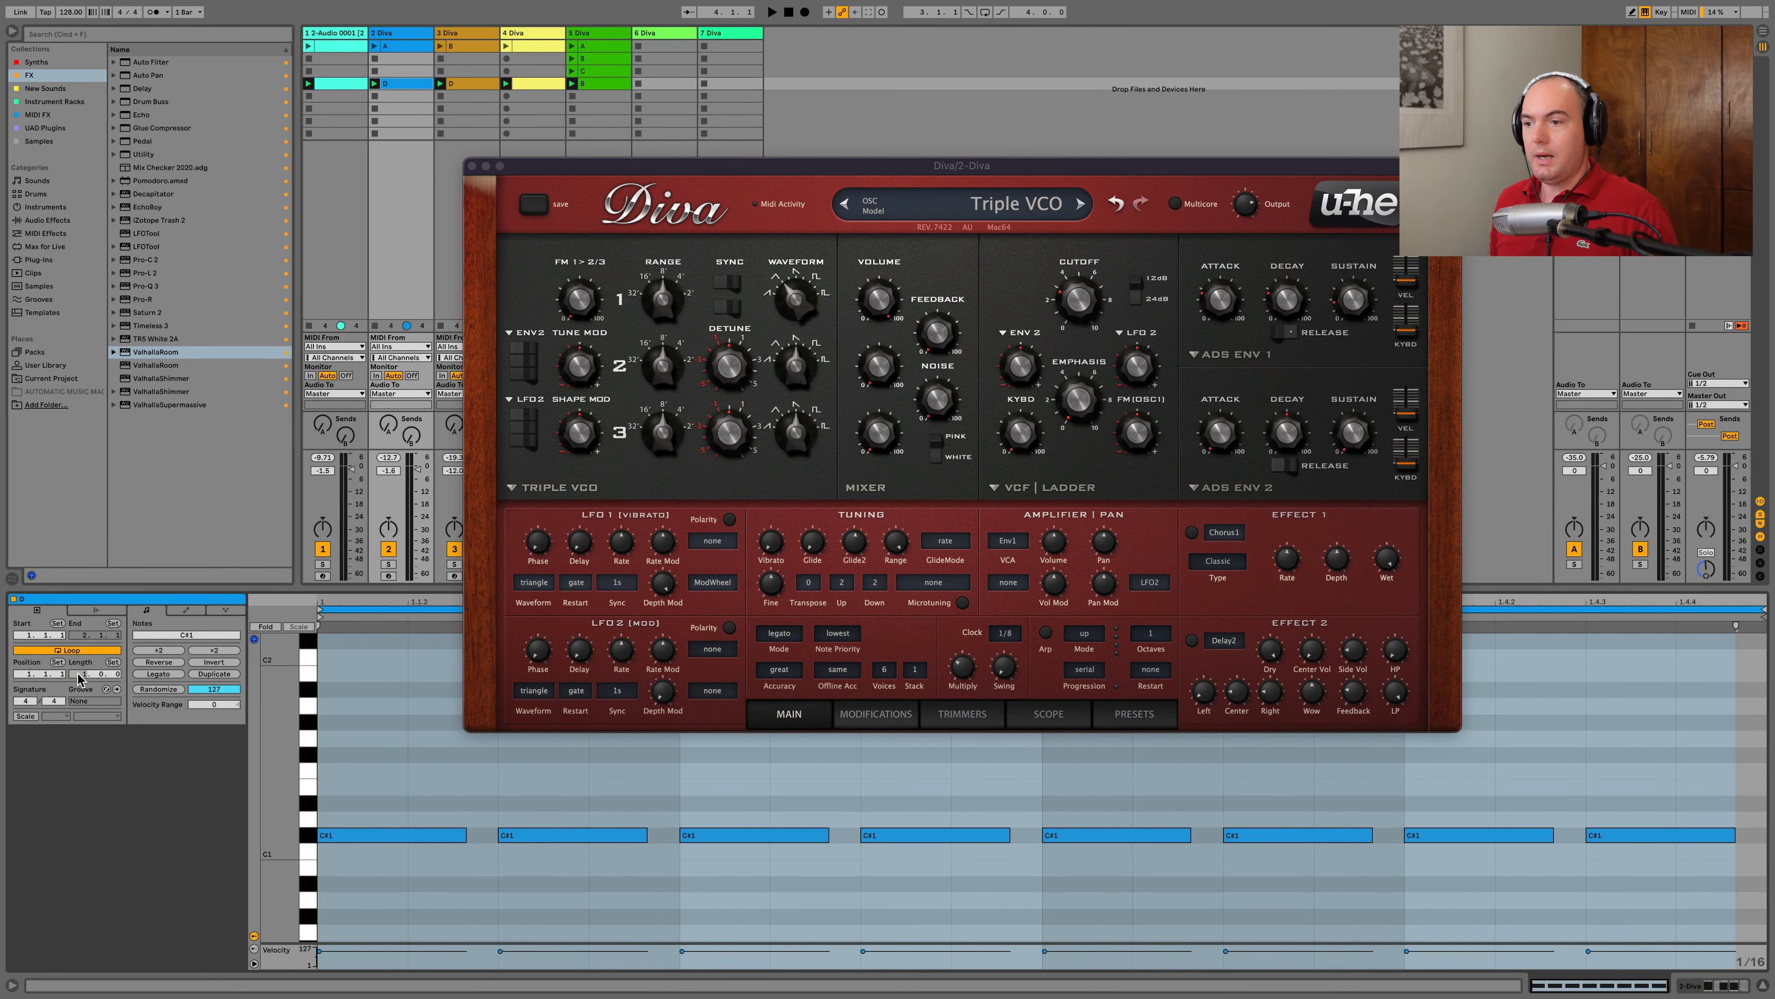
{"action": "type", "text": "4"}
{"action": "key", "text": "Return"}
{"action": "left_click", "coordinate": [675, 893]}
{"action": "left_click_drag", "start_coordinate": [680, 869], "coordinate": [277, 788]}
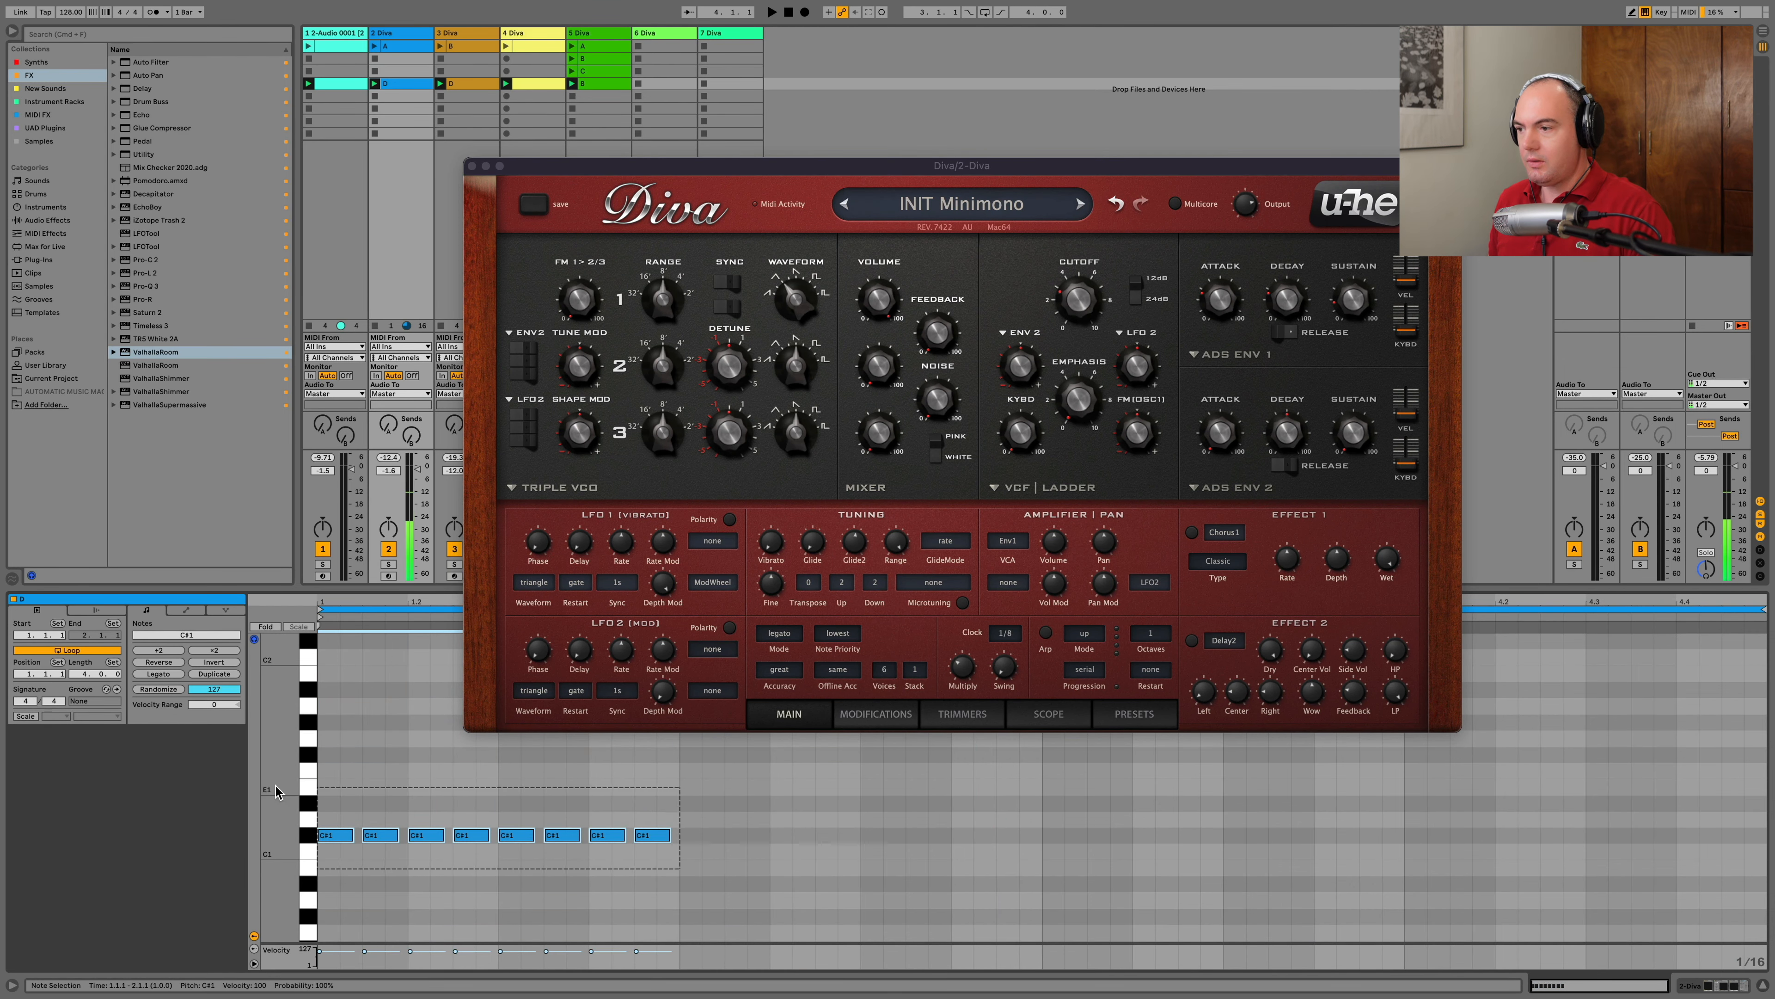
Transpose the second track's notes in the clip's fourth bar up to E1 and close the Diva window
{"action": "key", "text": "Up"}
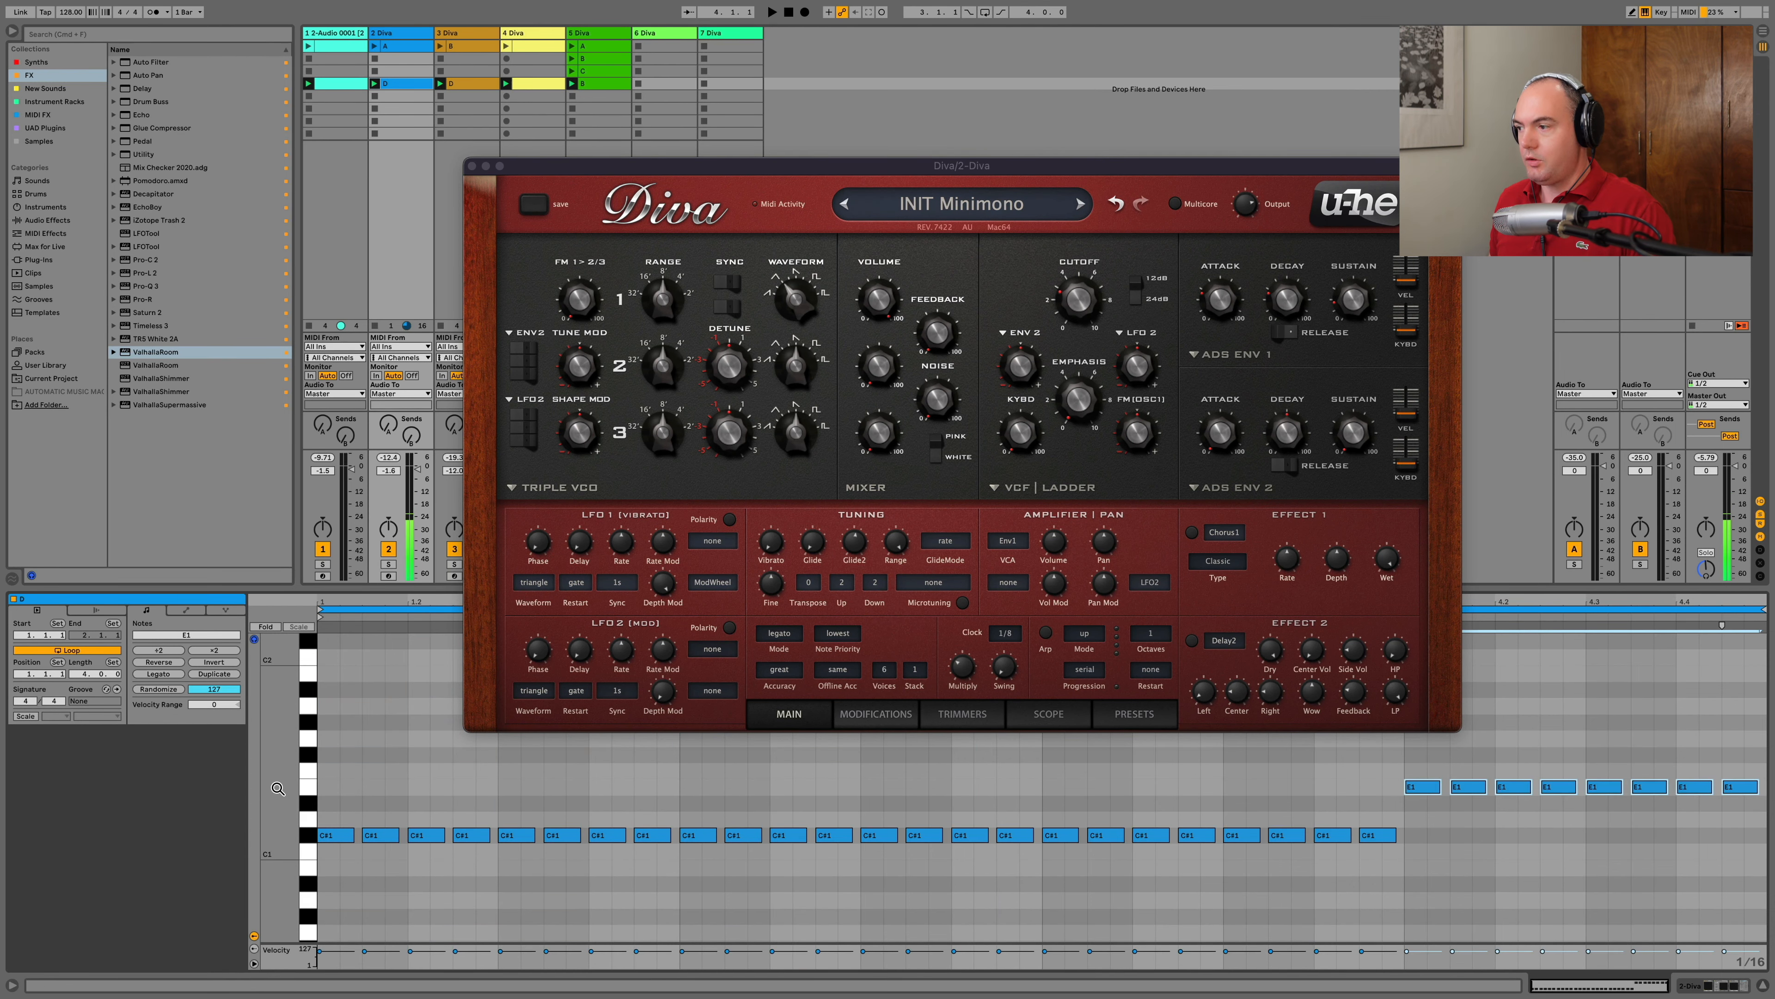
{"action": "key", "text": "shift+Up"}
{"action": "key", "text": "shift+Down"}
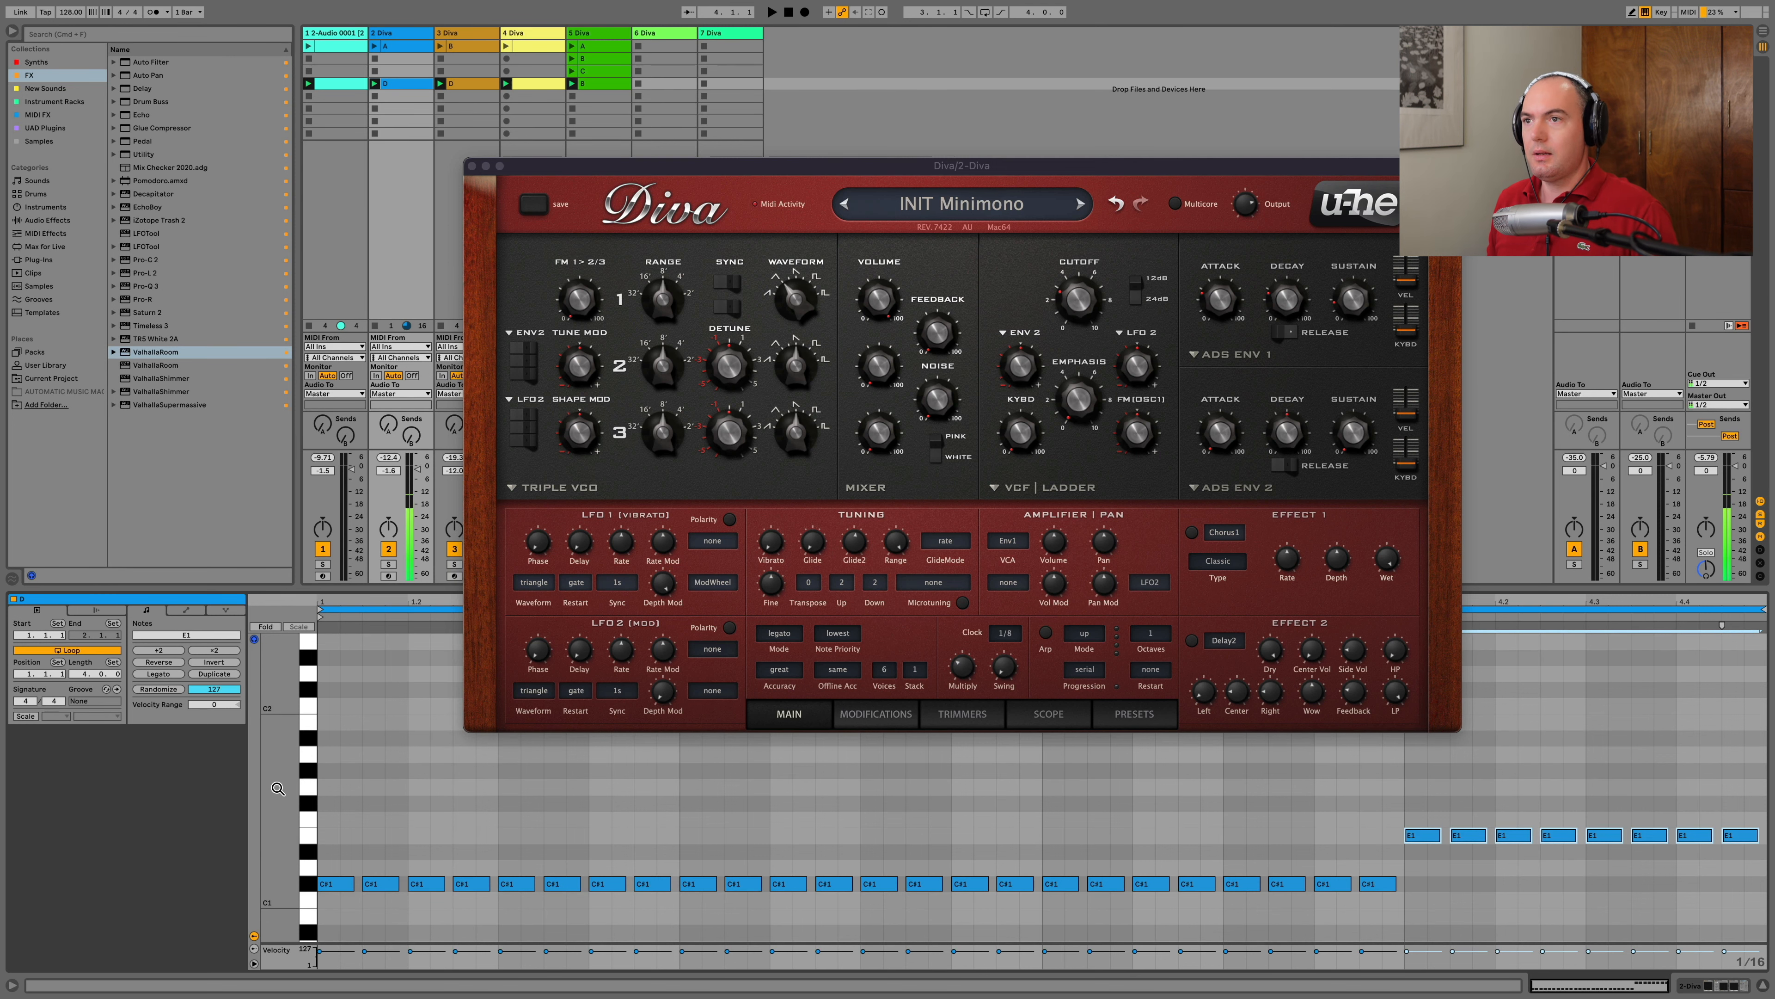
{"action": "left_click", "coordinate": [472, 166]}
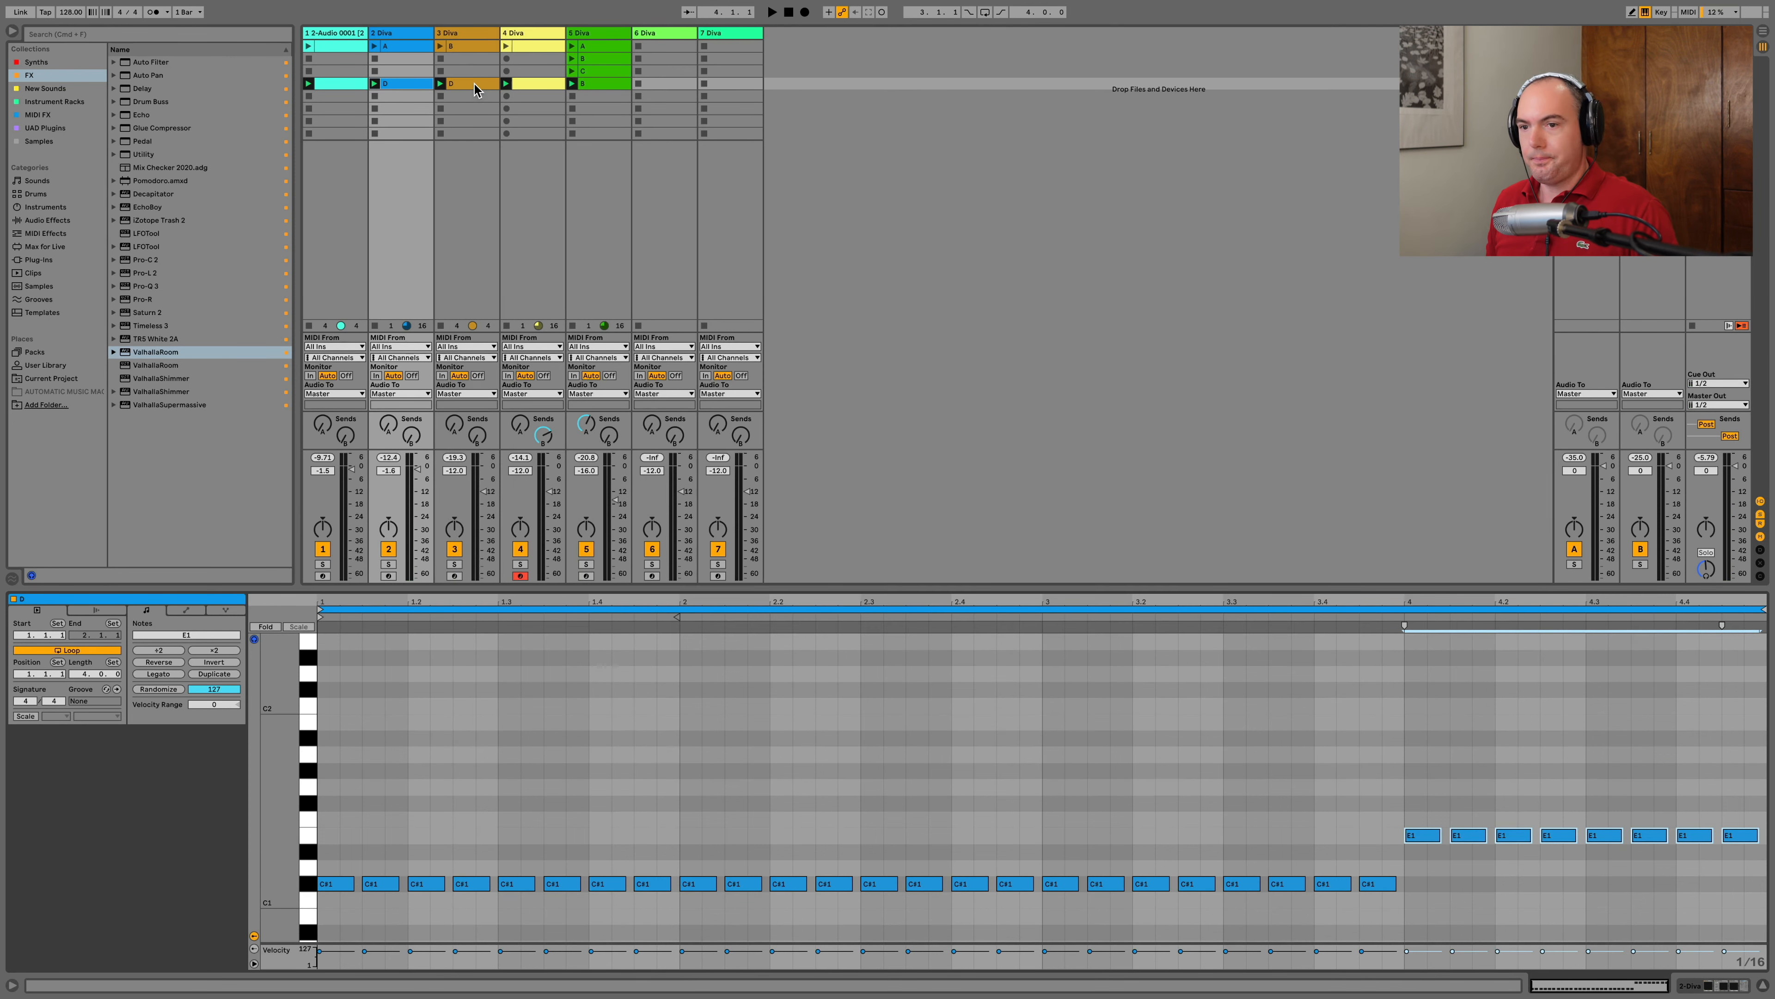
Extend the third track's fourth-slot clip to four bars, holding C#2 for three bars, with E2 at 4.1 and D#2 at 4.3
{"action": "left_click", "coordinate": [475, 83]}
{"action": "key", "text": "ctrl+d"}
{"action": "left_click_drag", "start_coordinate": [692, 768], "coordinate": [1446, 722]}
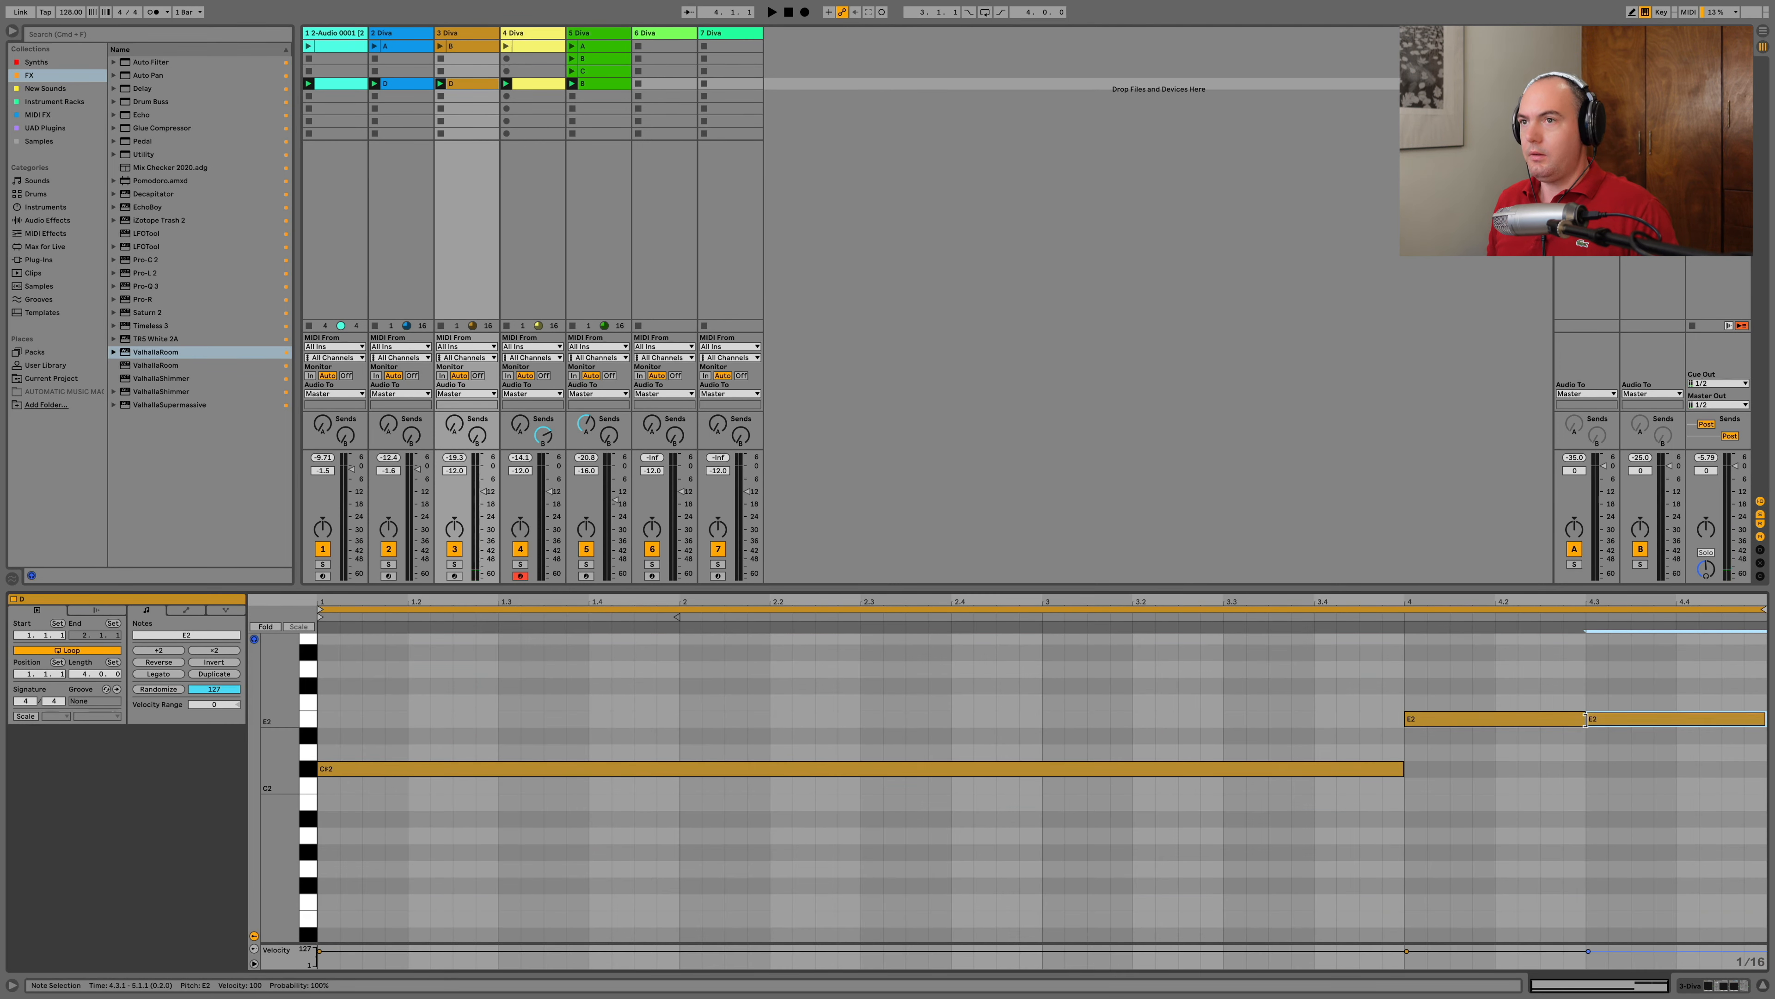
{"action": "key", "text": "Down"}
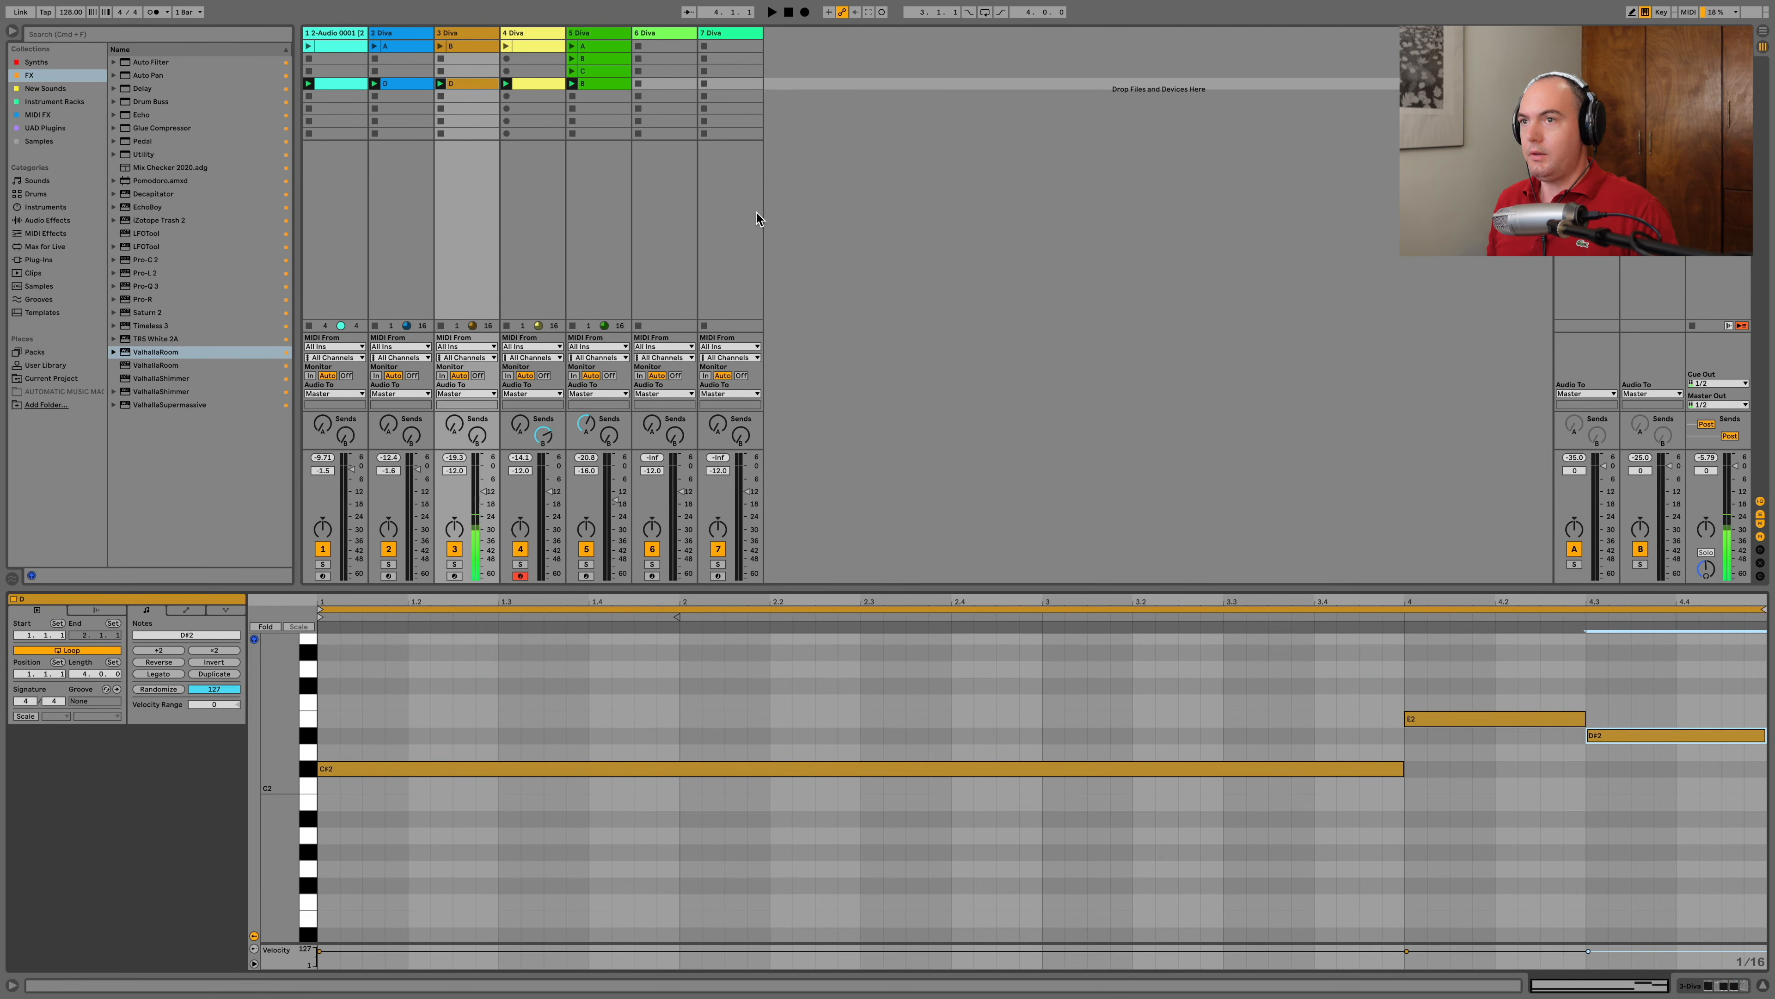
Lower the second track's last four notes, from 4.3 onward, to D#1 and select the first track's fourth-slot clip
{"action": "left_click", "coordinate": [414, 85]}
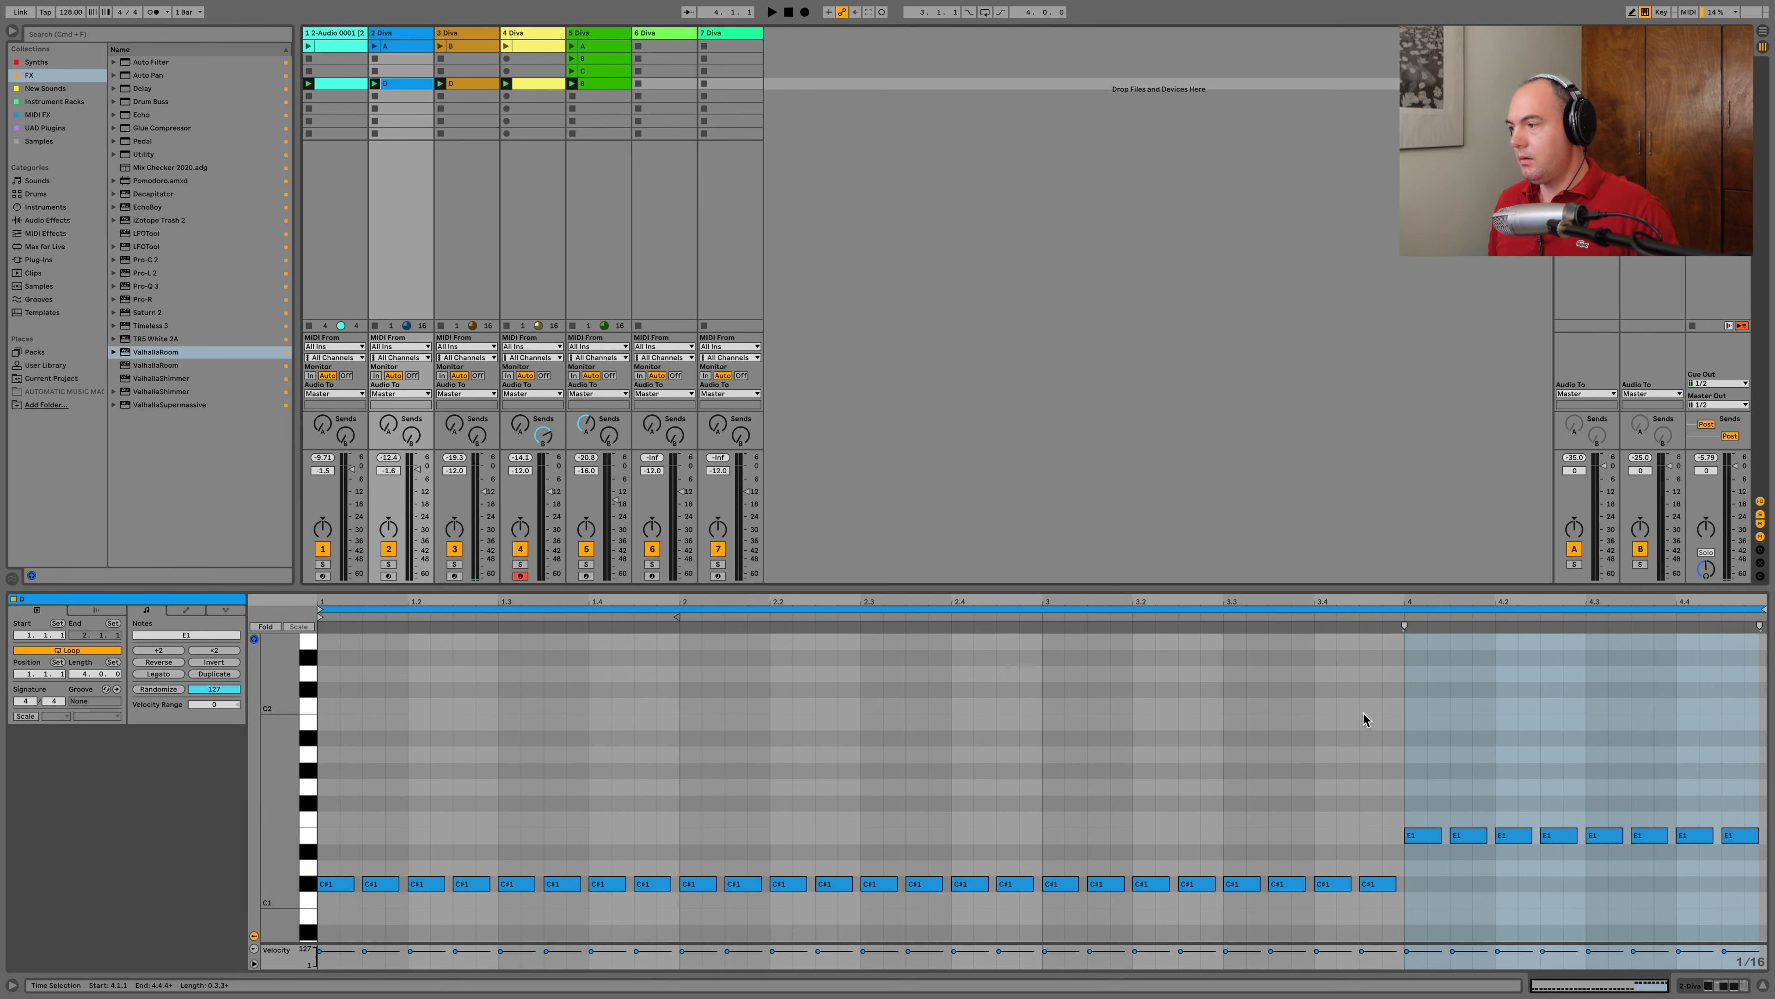
{"action": "left_click_drag", "start_coordinate": [1592, 877], "coordinate": [1772, 774]}
{"action": "key", "text": "Down"}
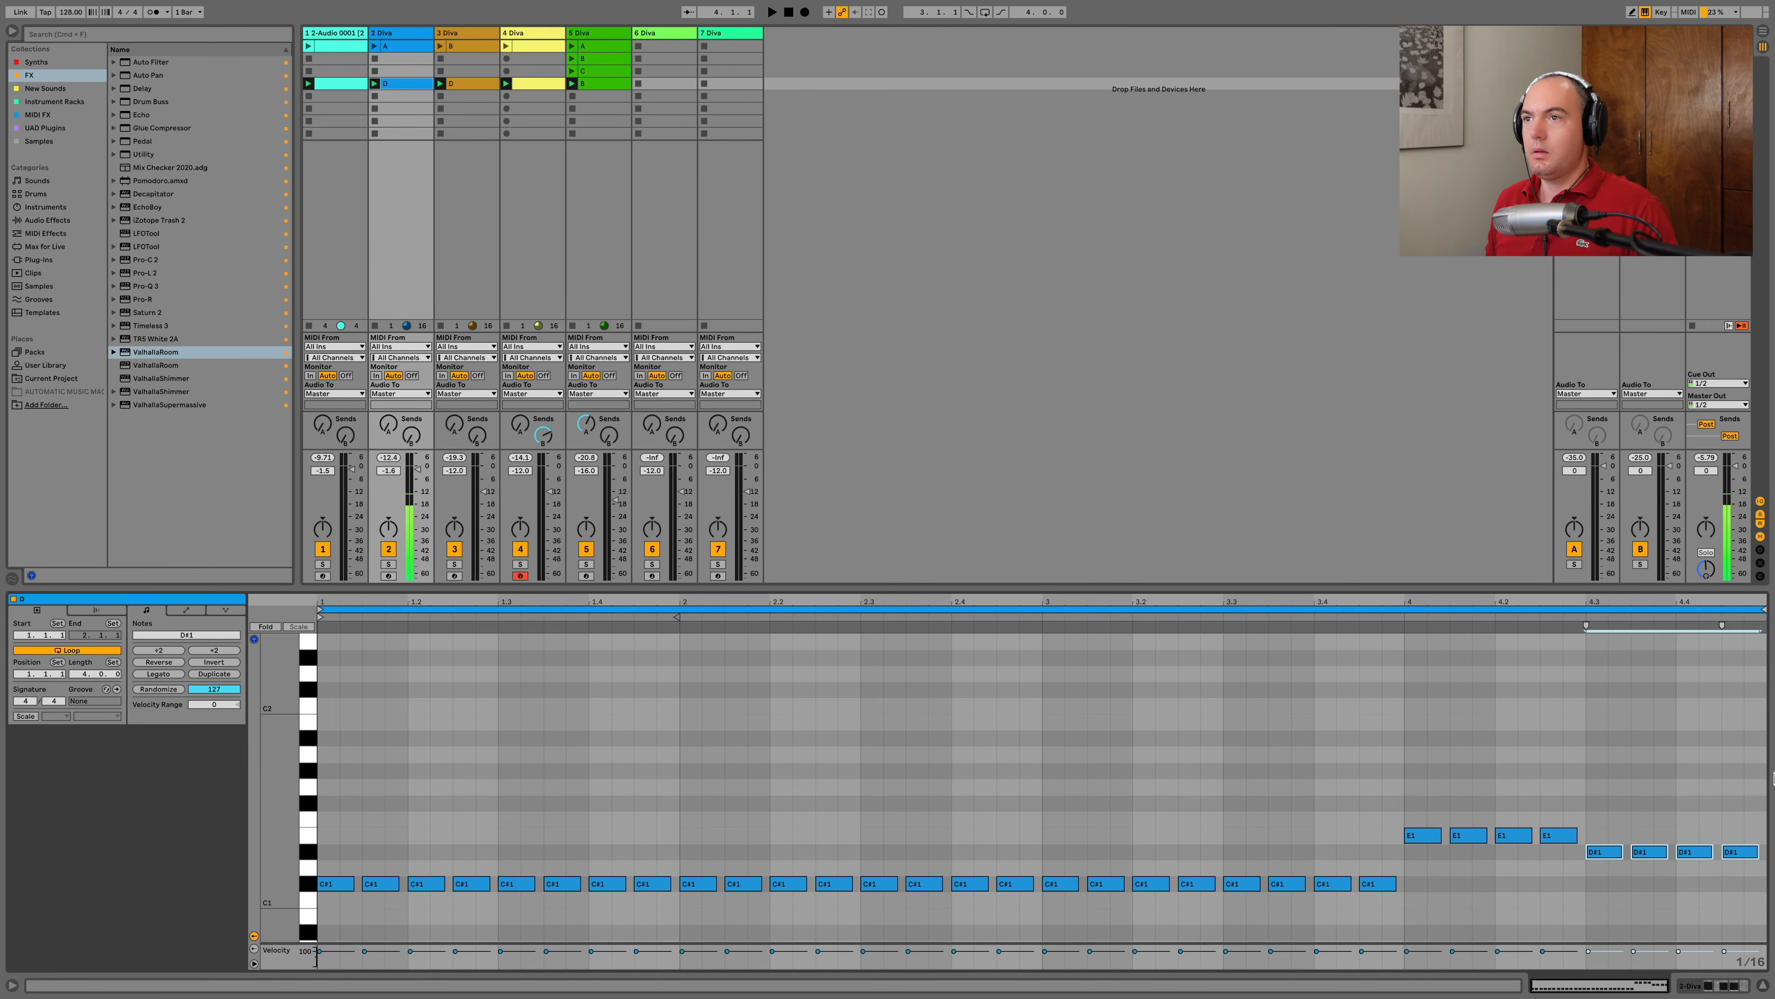
{"action": "left_click", "coordinate": [340, 81]}
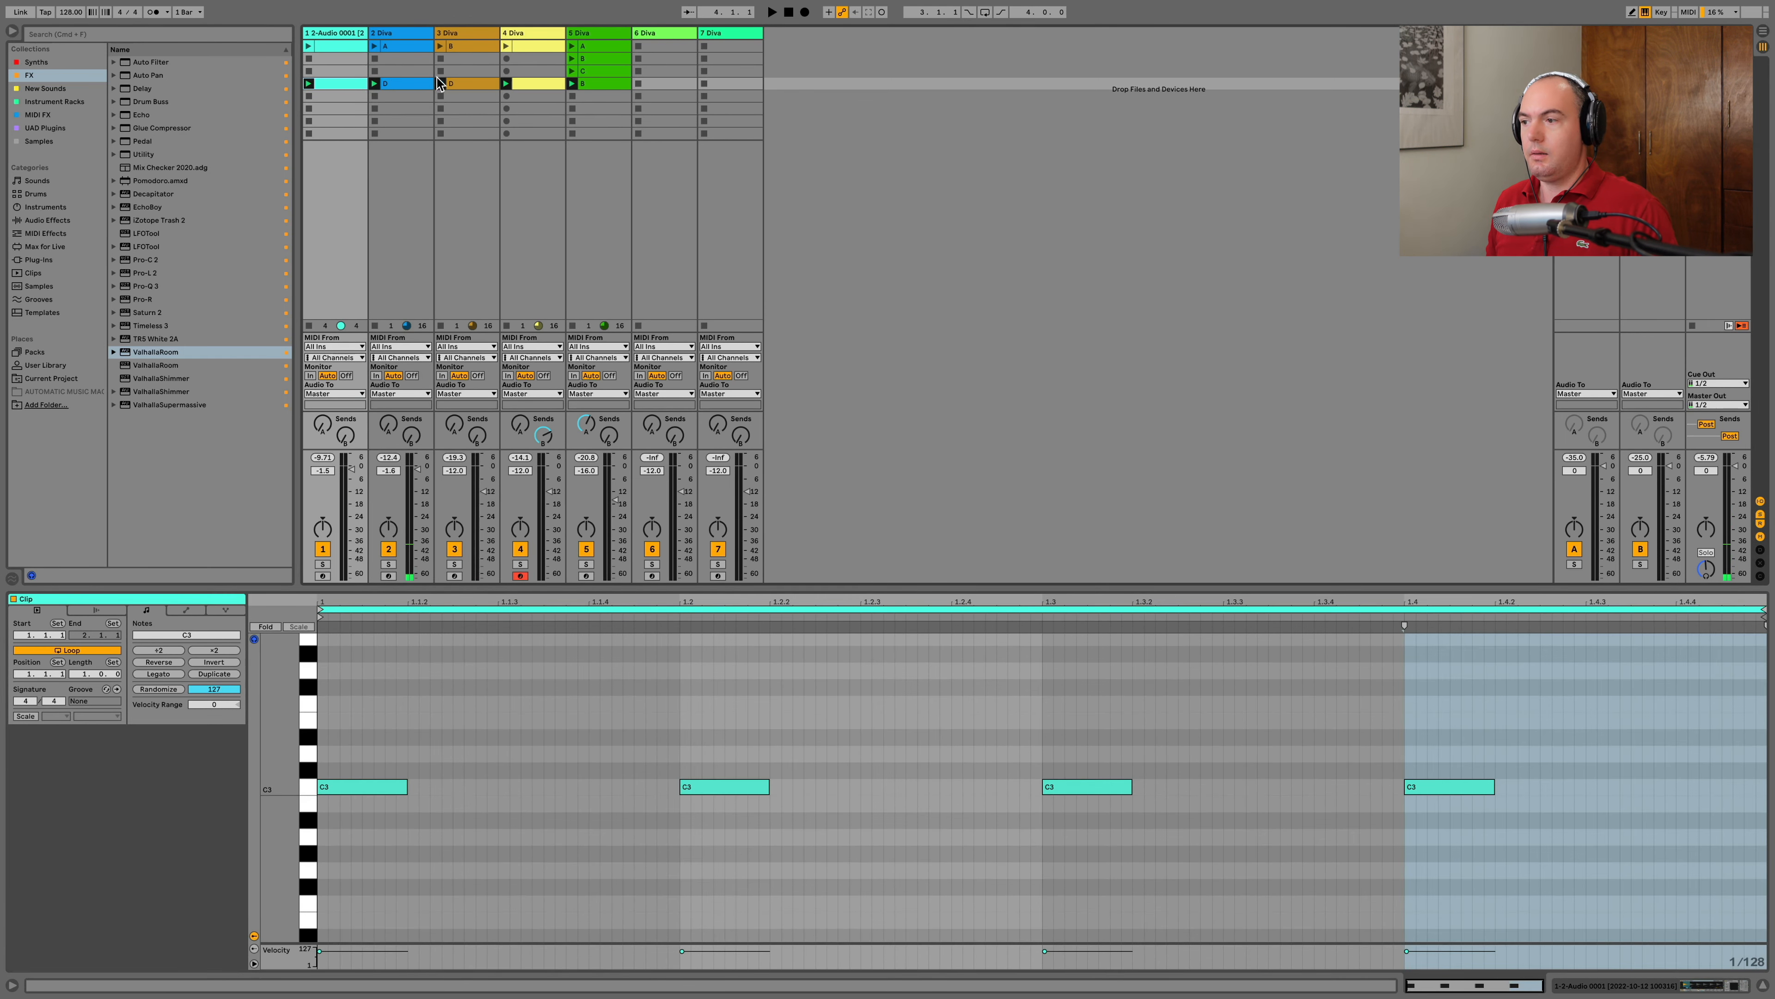
Audition the fifth track's fourth-slot chord clip soloed and with the full mix, and inspect the fourth track's melody clip
{"action": "left_click", "coordinate": [531, 82]}
{"action": "left_click", "coordinate": [607, 87]}
{"action": "key", "text": "space"}
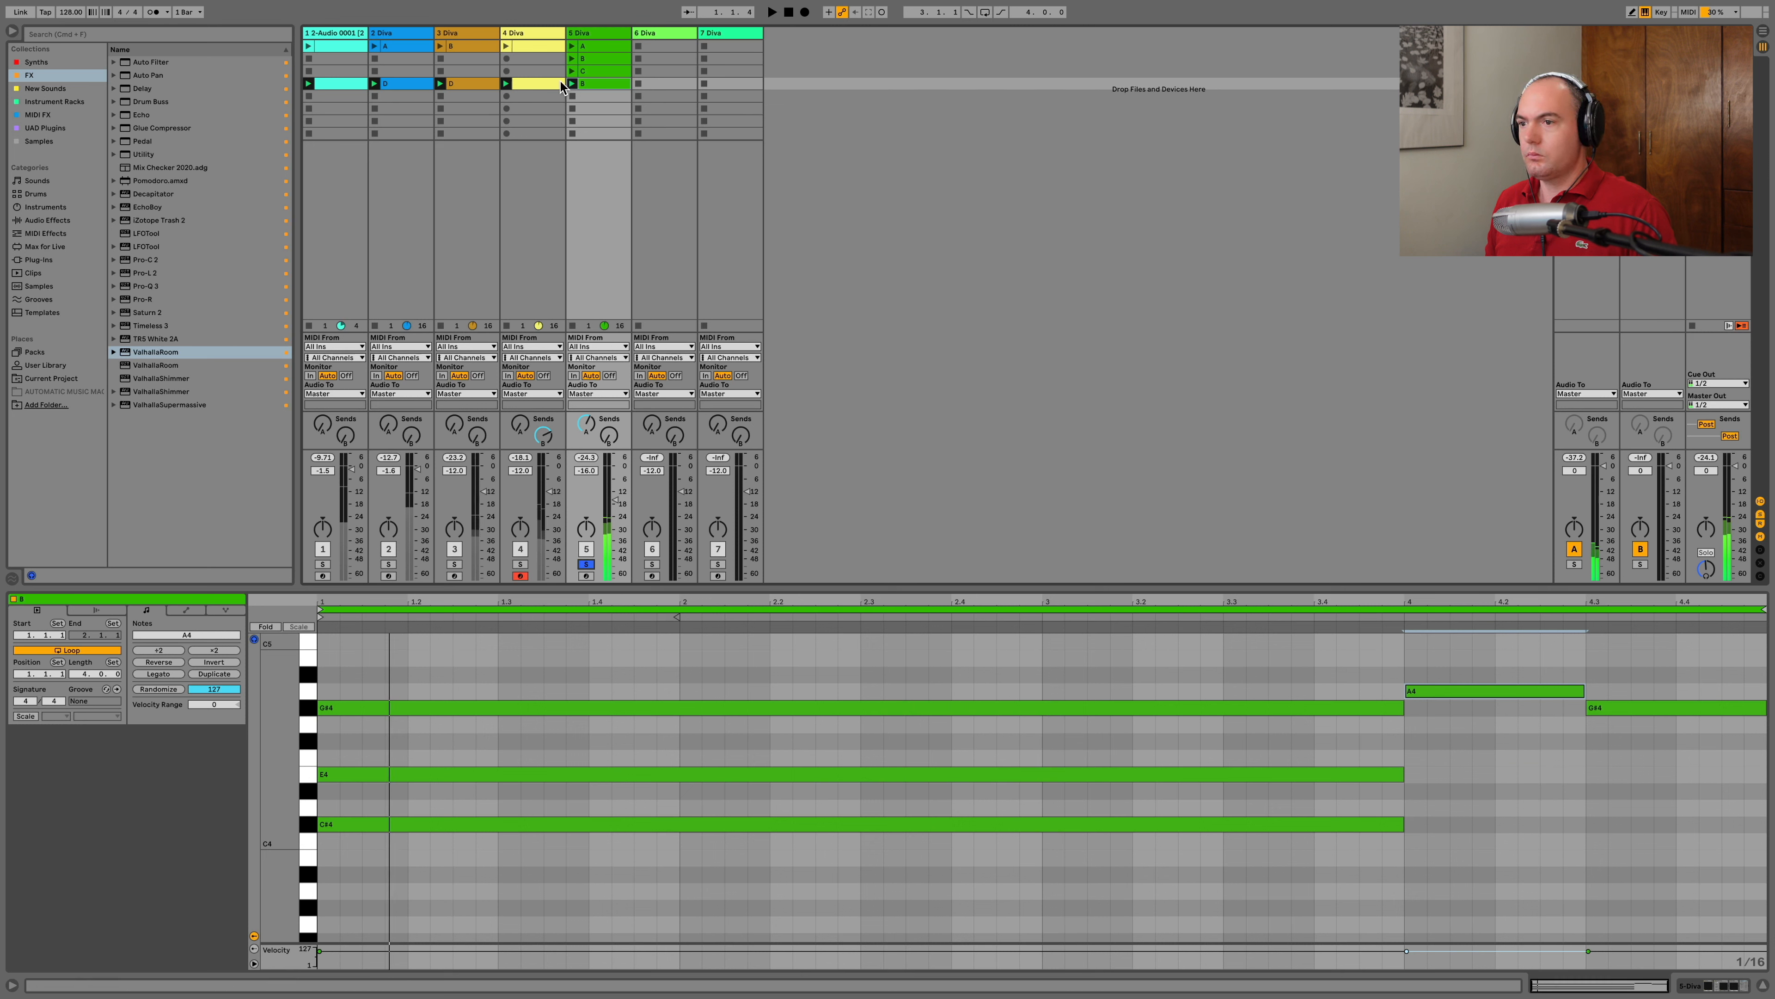
{"action": "left_click", "coordinate": [584, 565]}
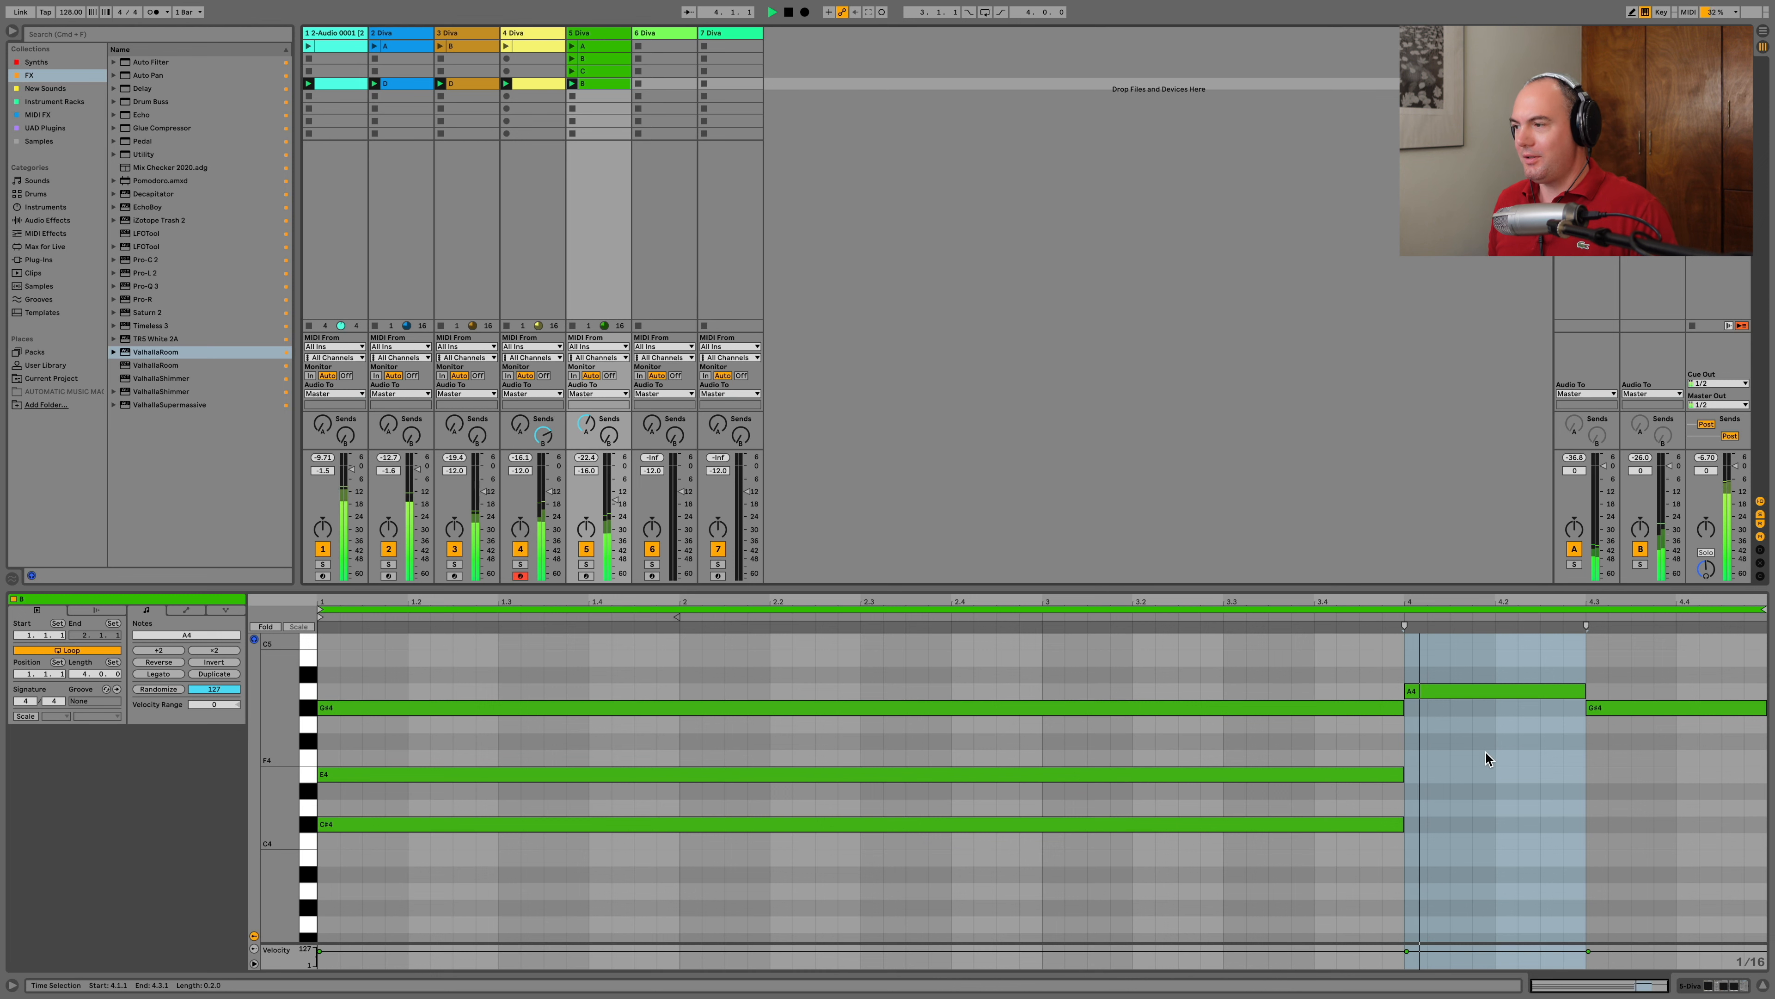
{"action": "left_click", "coordinate": [1452, 689]}
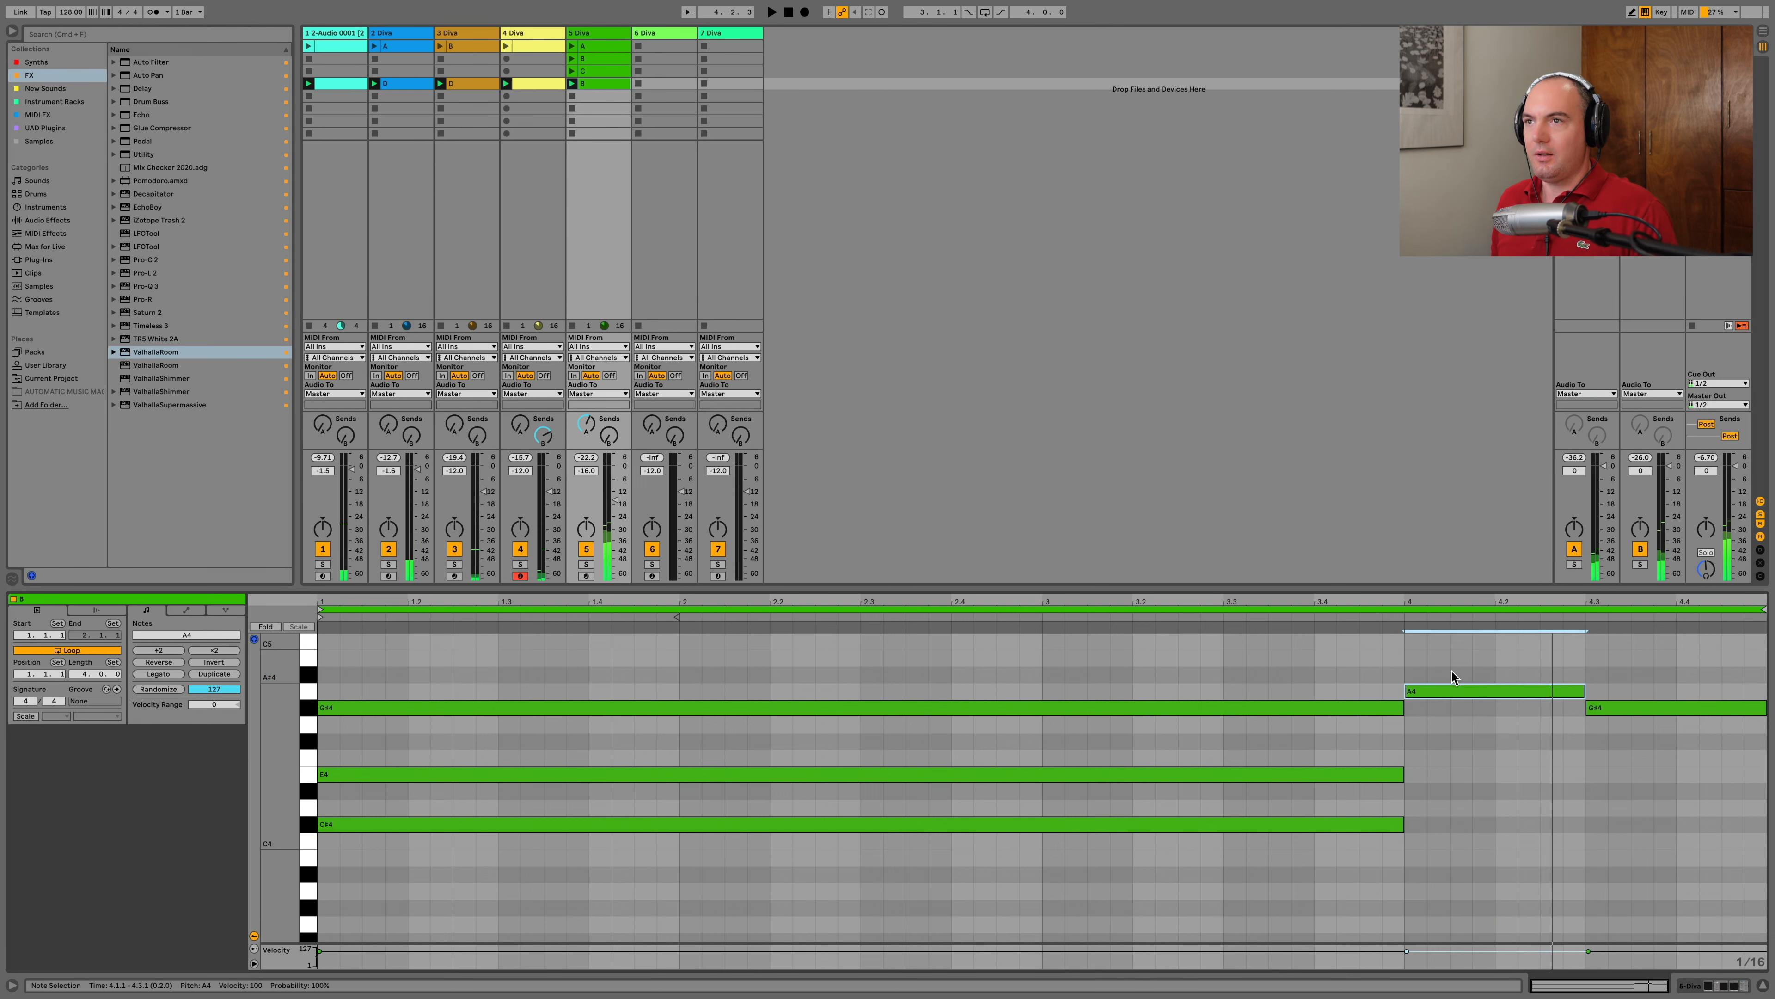
{"action": "left_click", "coordinate": [536, 85]}
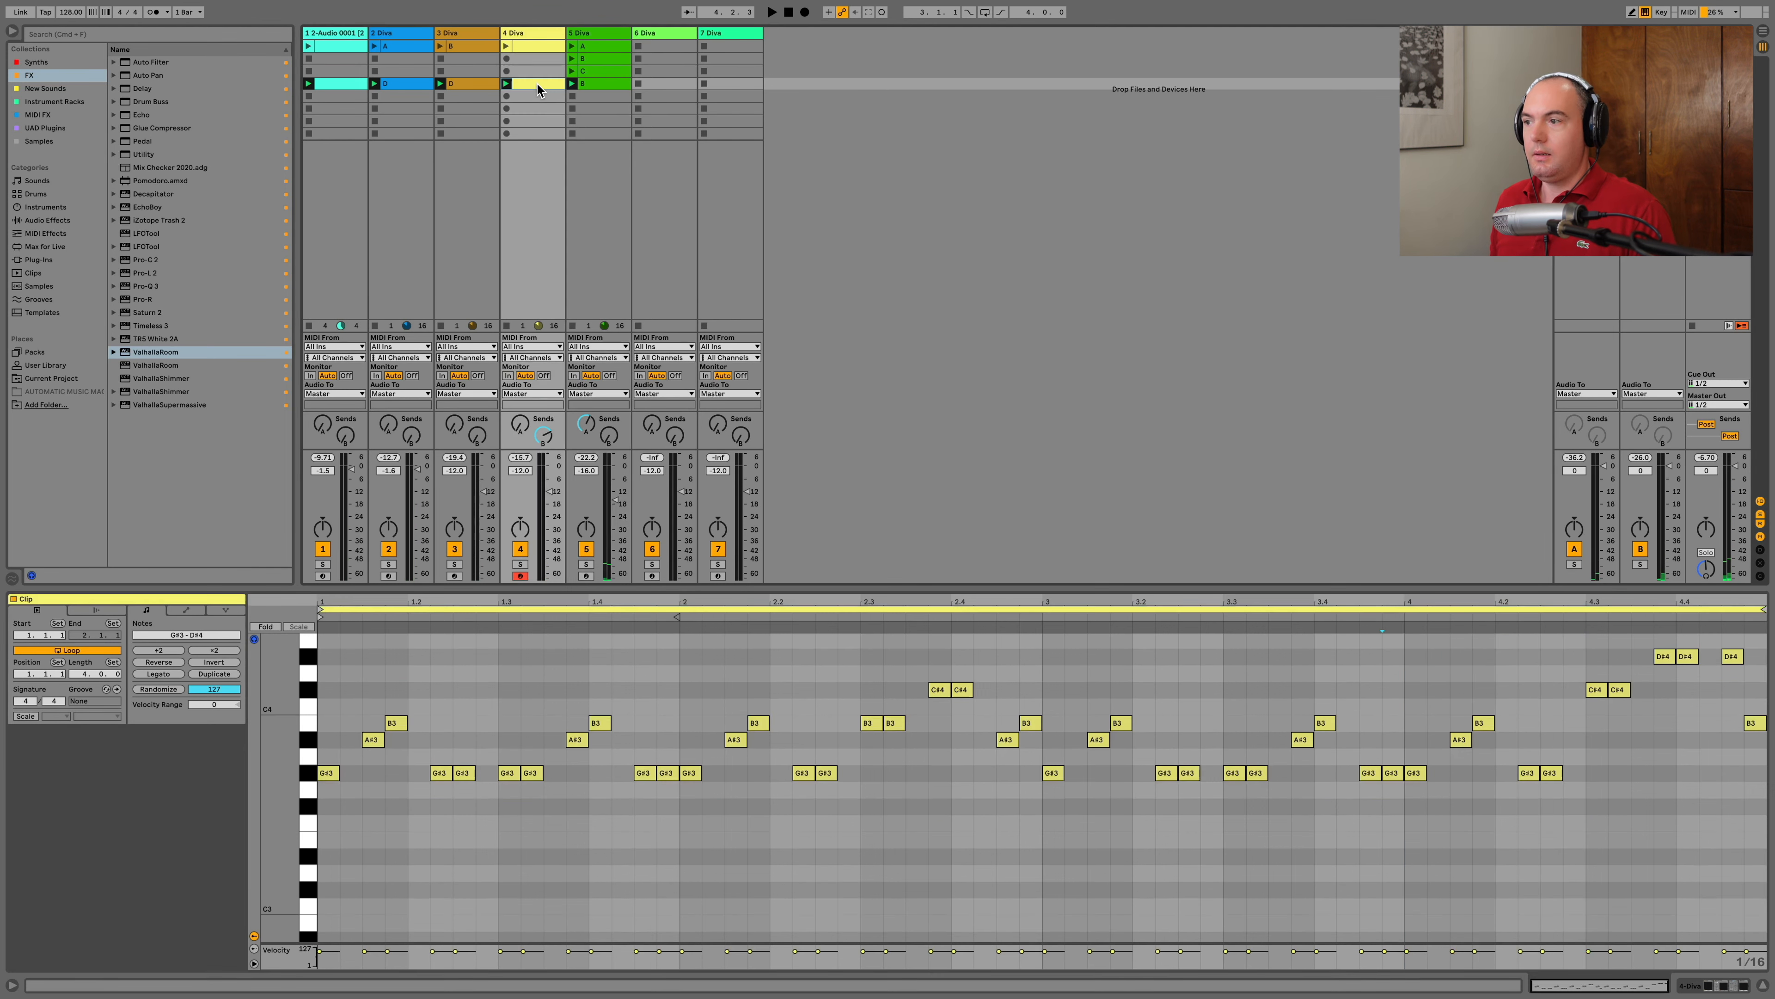
Shorten the third track's C#2 to two bars, then fill bar 3 with E2 and bar 4 with D#2
{"action": "left_click", "coordinate": [462, 84]}
{"action": "left_click", "coordinate": [1445, 720]}
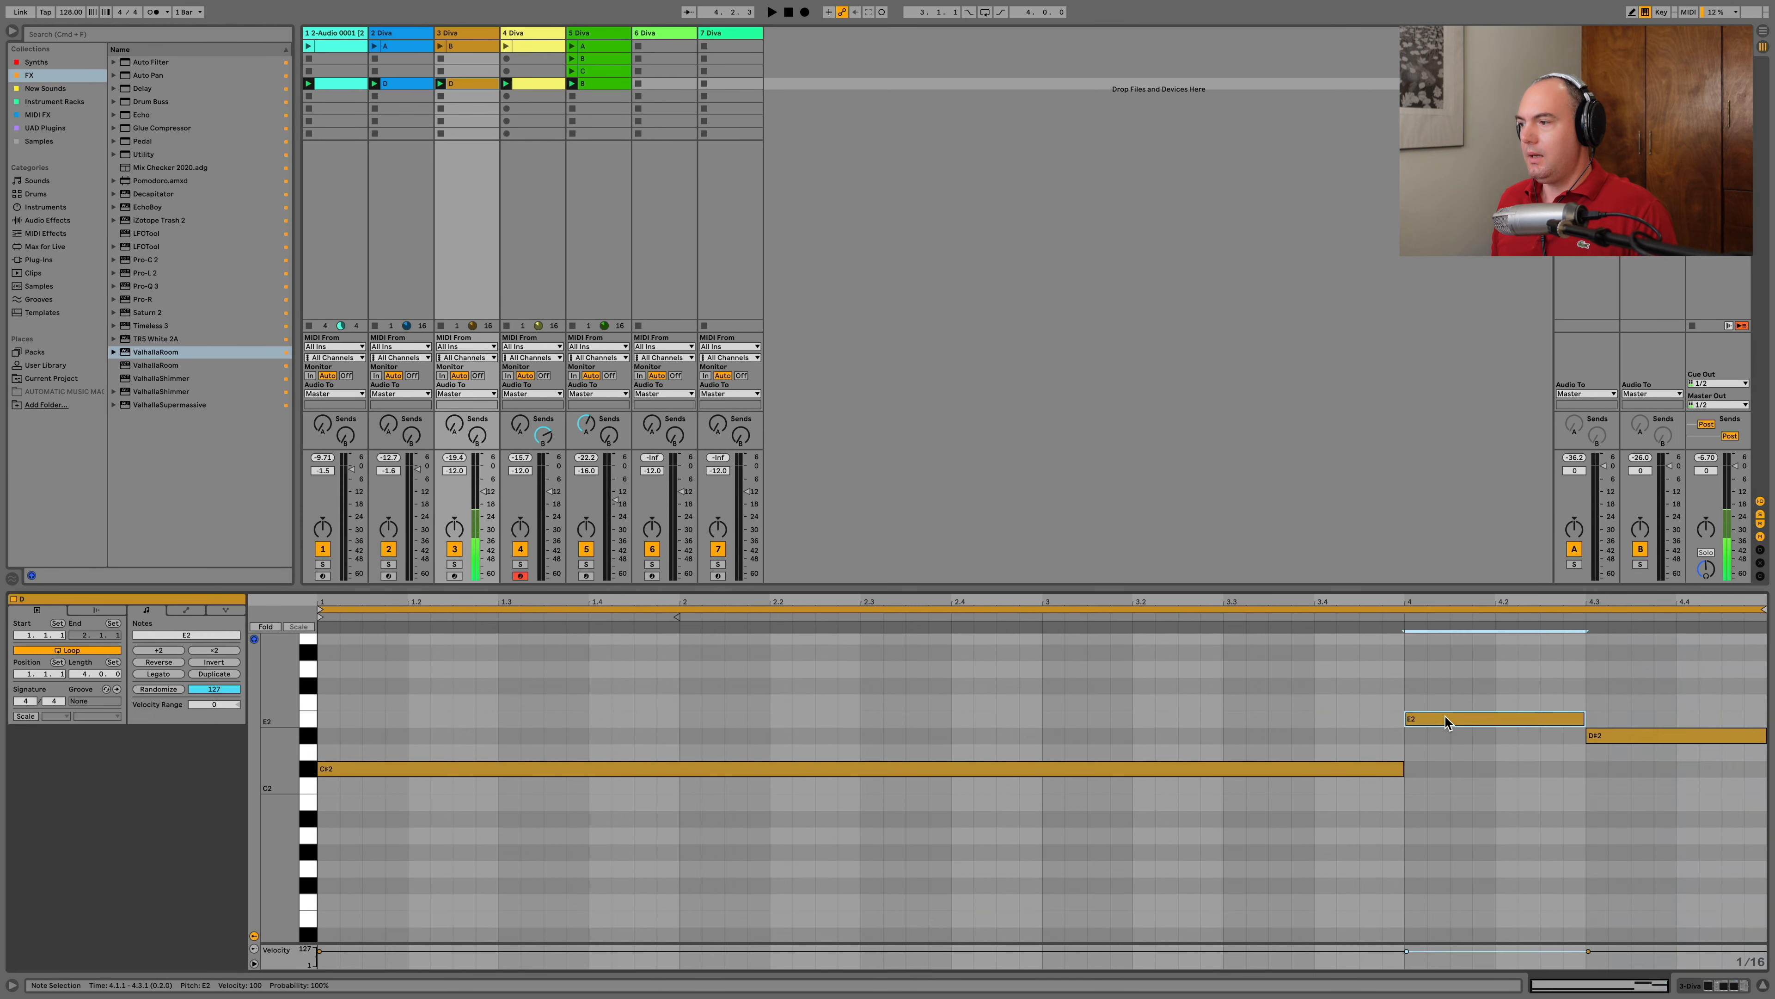
{"action": "left_click", "coordinate": [1613, 737]}
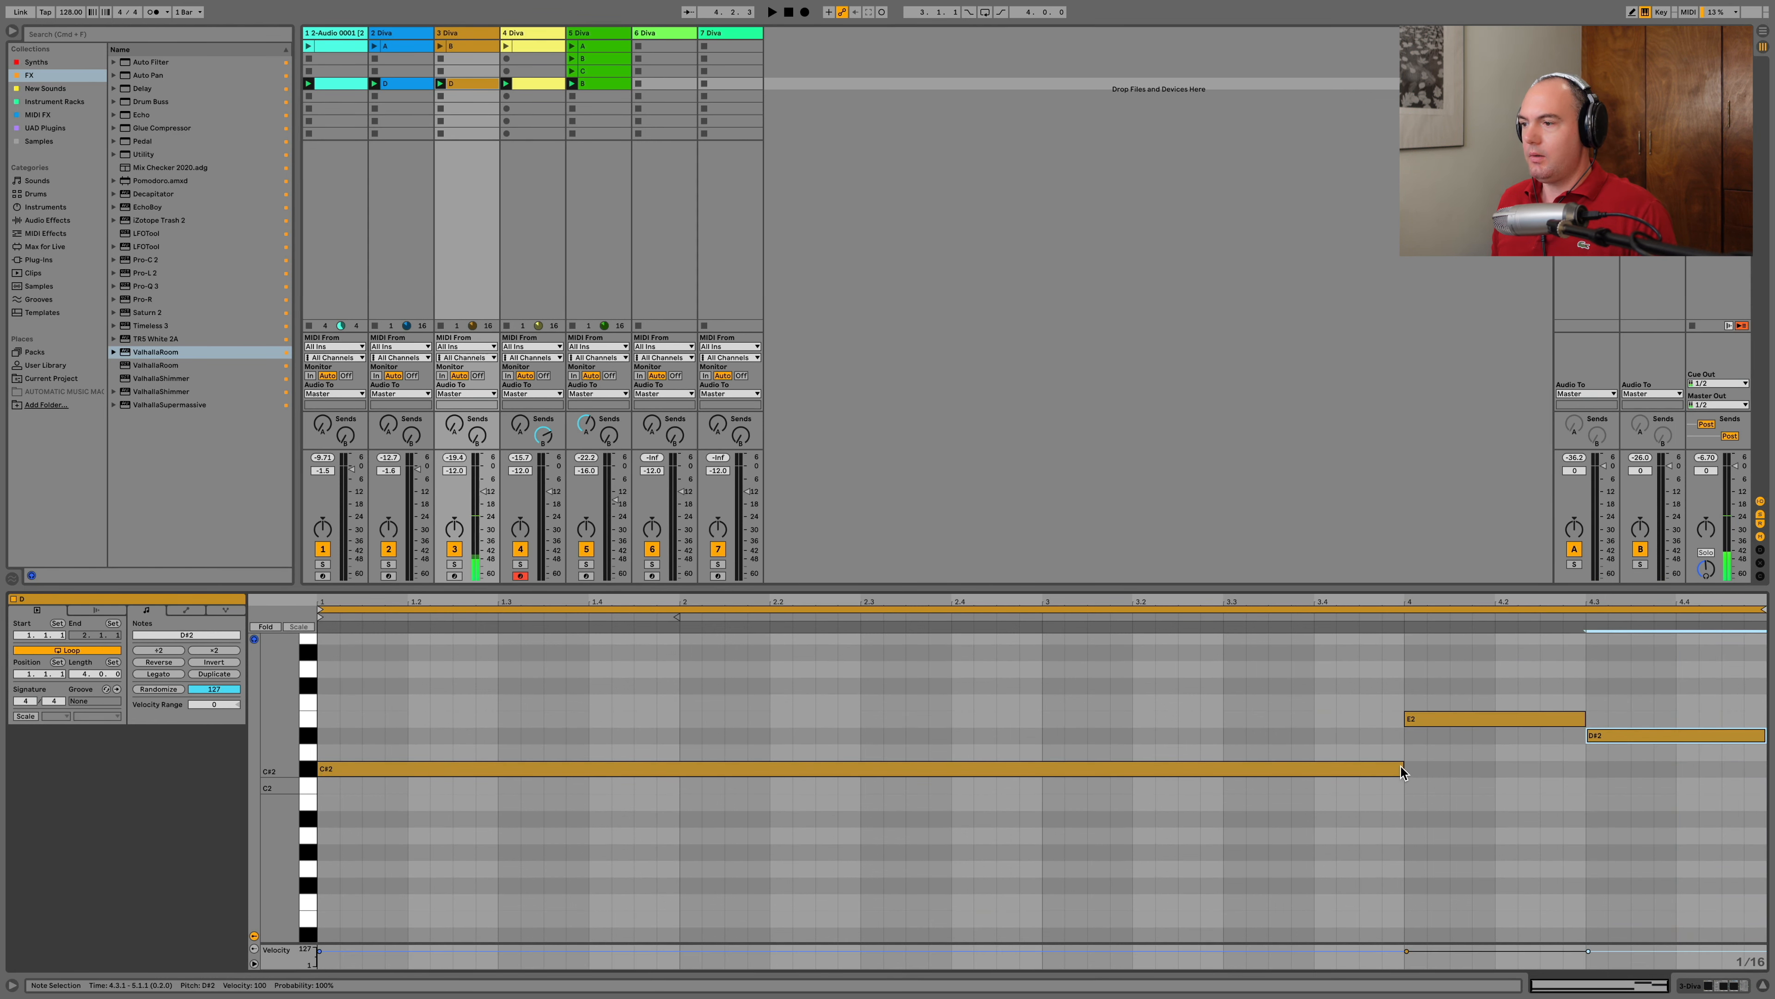
{"action": "left_click_drag", "start_coordinate": [1399, 767], "coordinate": [1042, 767]}
{"action": "left_click_drag", "start_coordinate": [1434, 730], "coordinate": [1073, 730]}
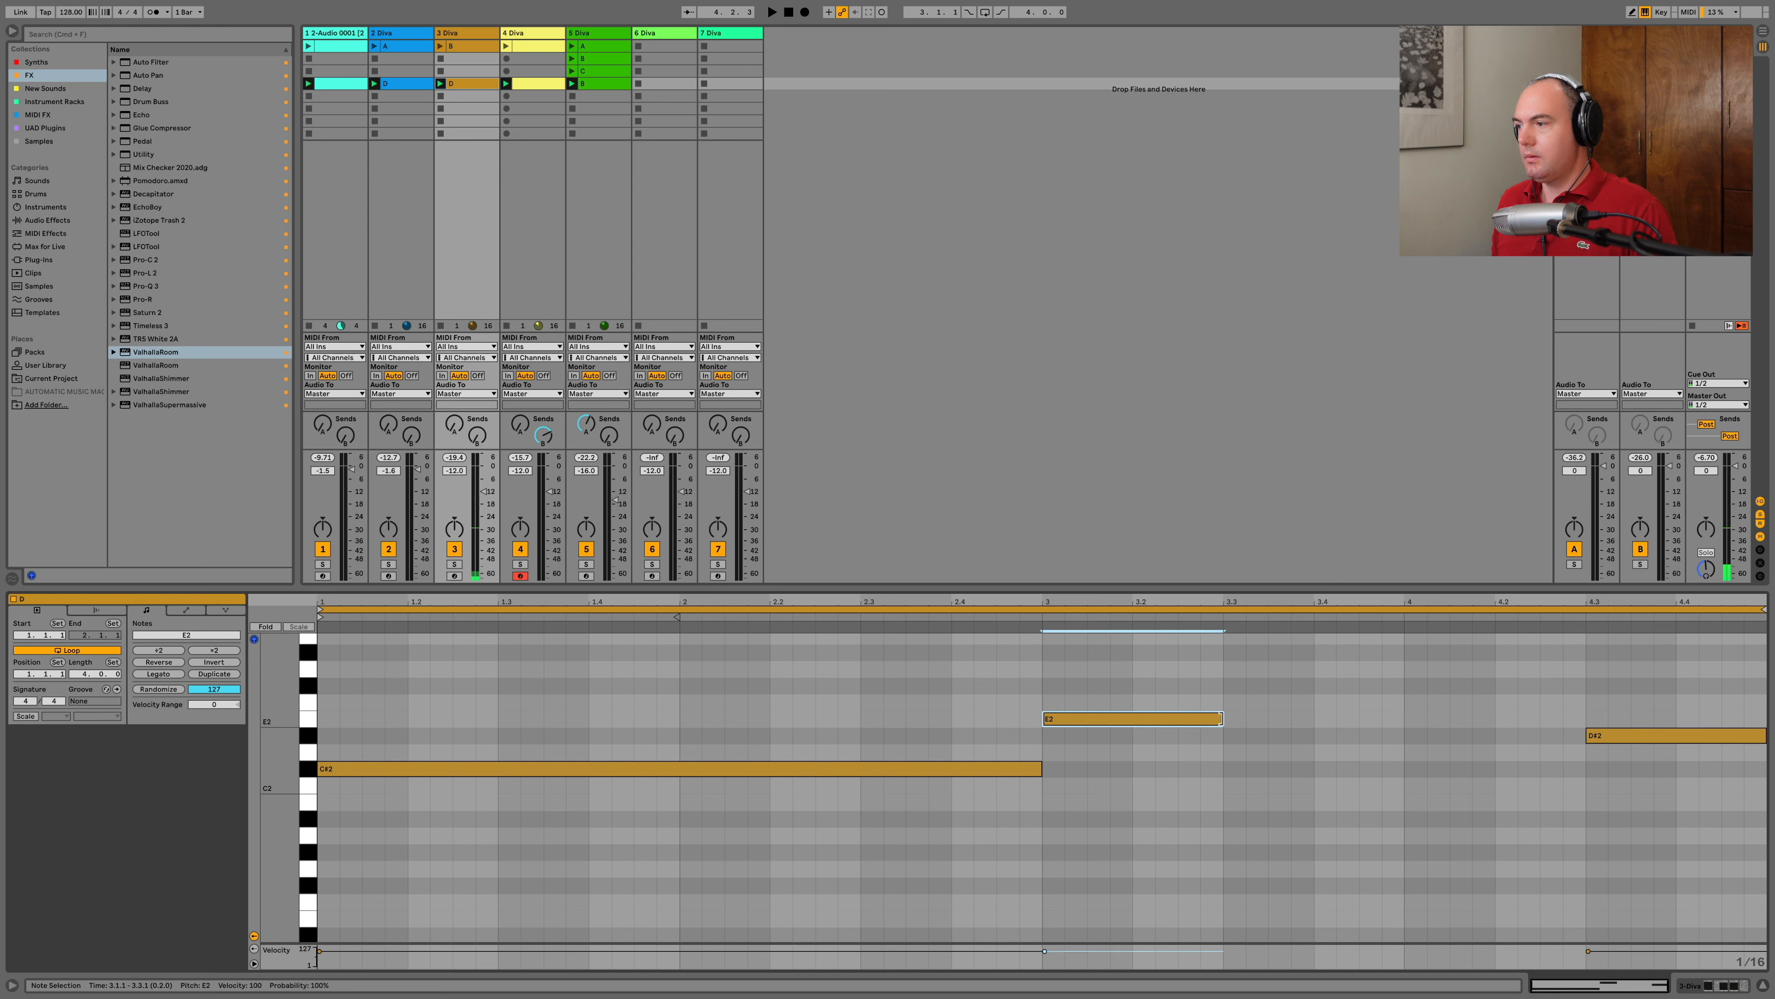
{"action": "left_click_drag", "start_coordinate": [1220, 717], "coordinate": [1396, 718]}
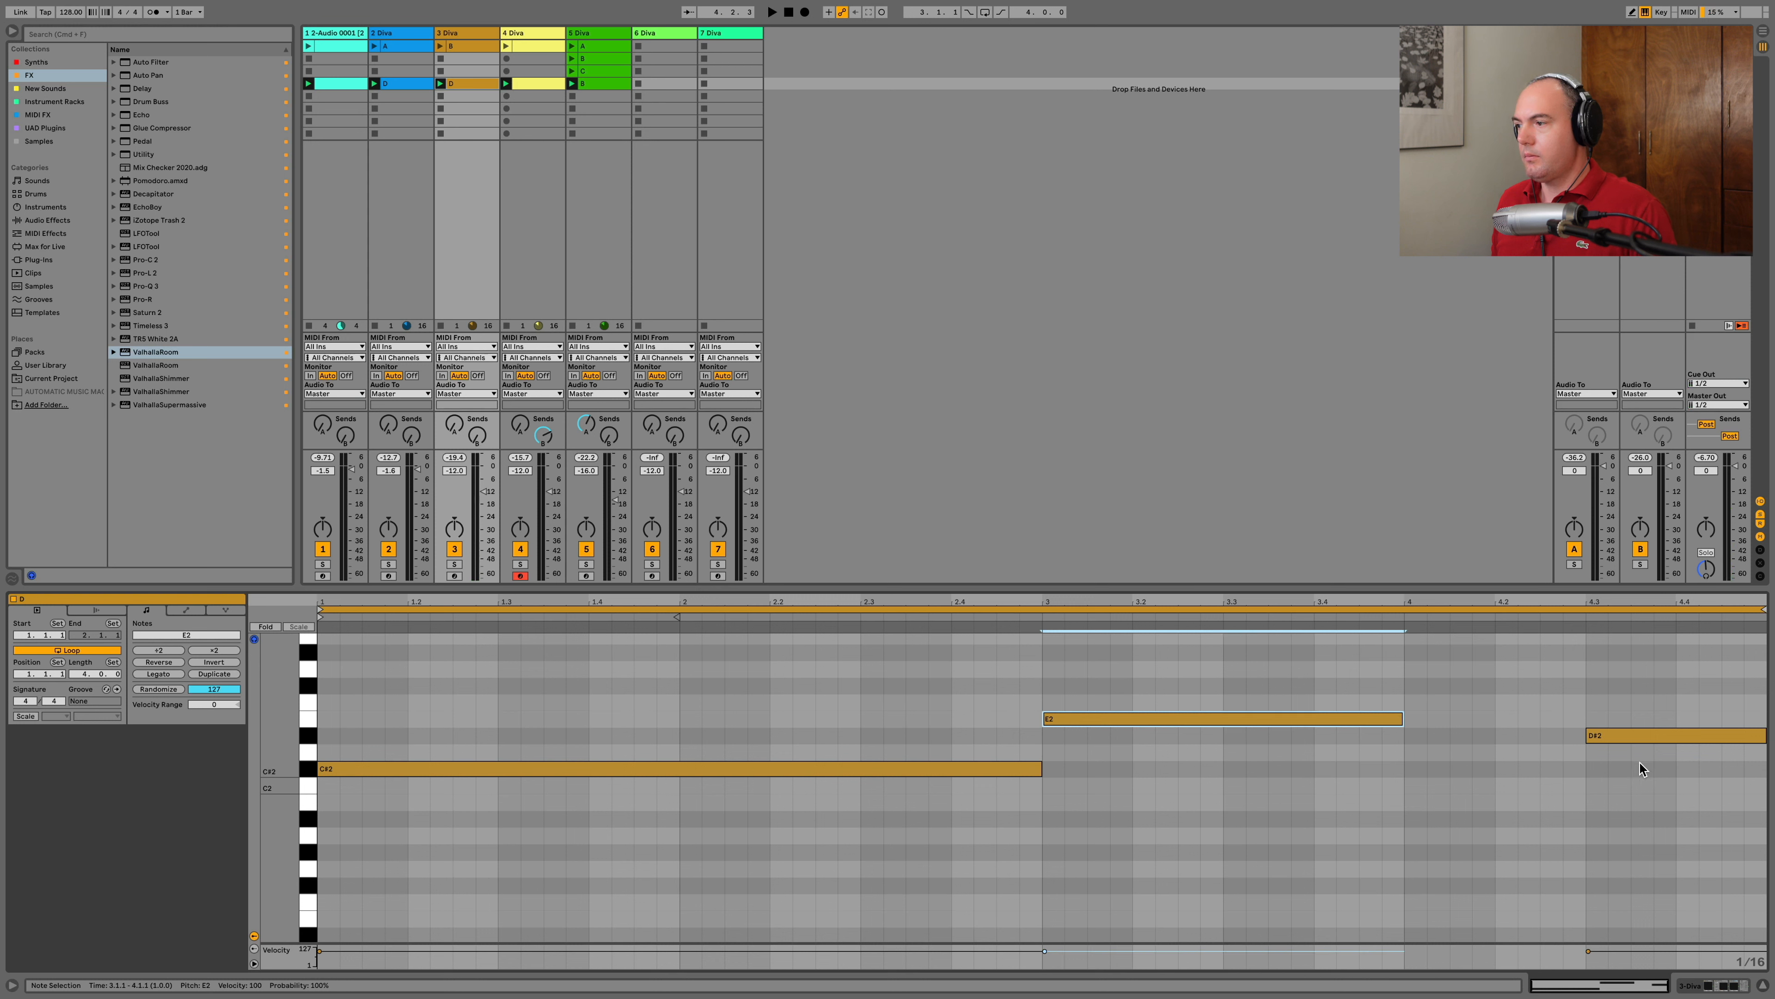
{"action": "left_click_drag", "start_coordinate": [1590, 736], "coordinate": [1409, 737]}
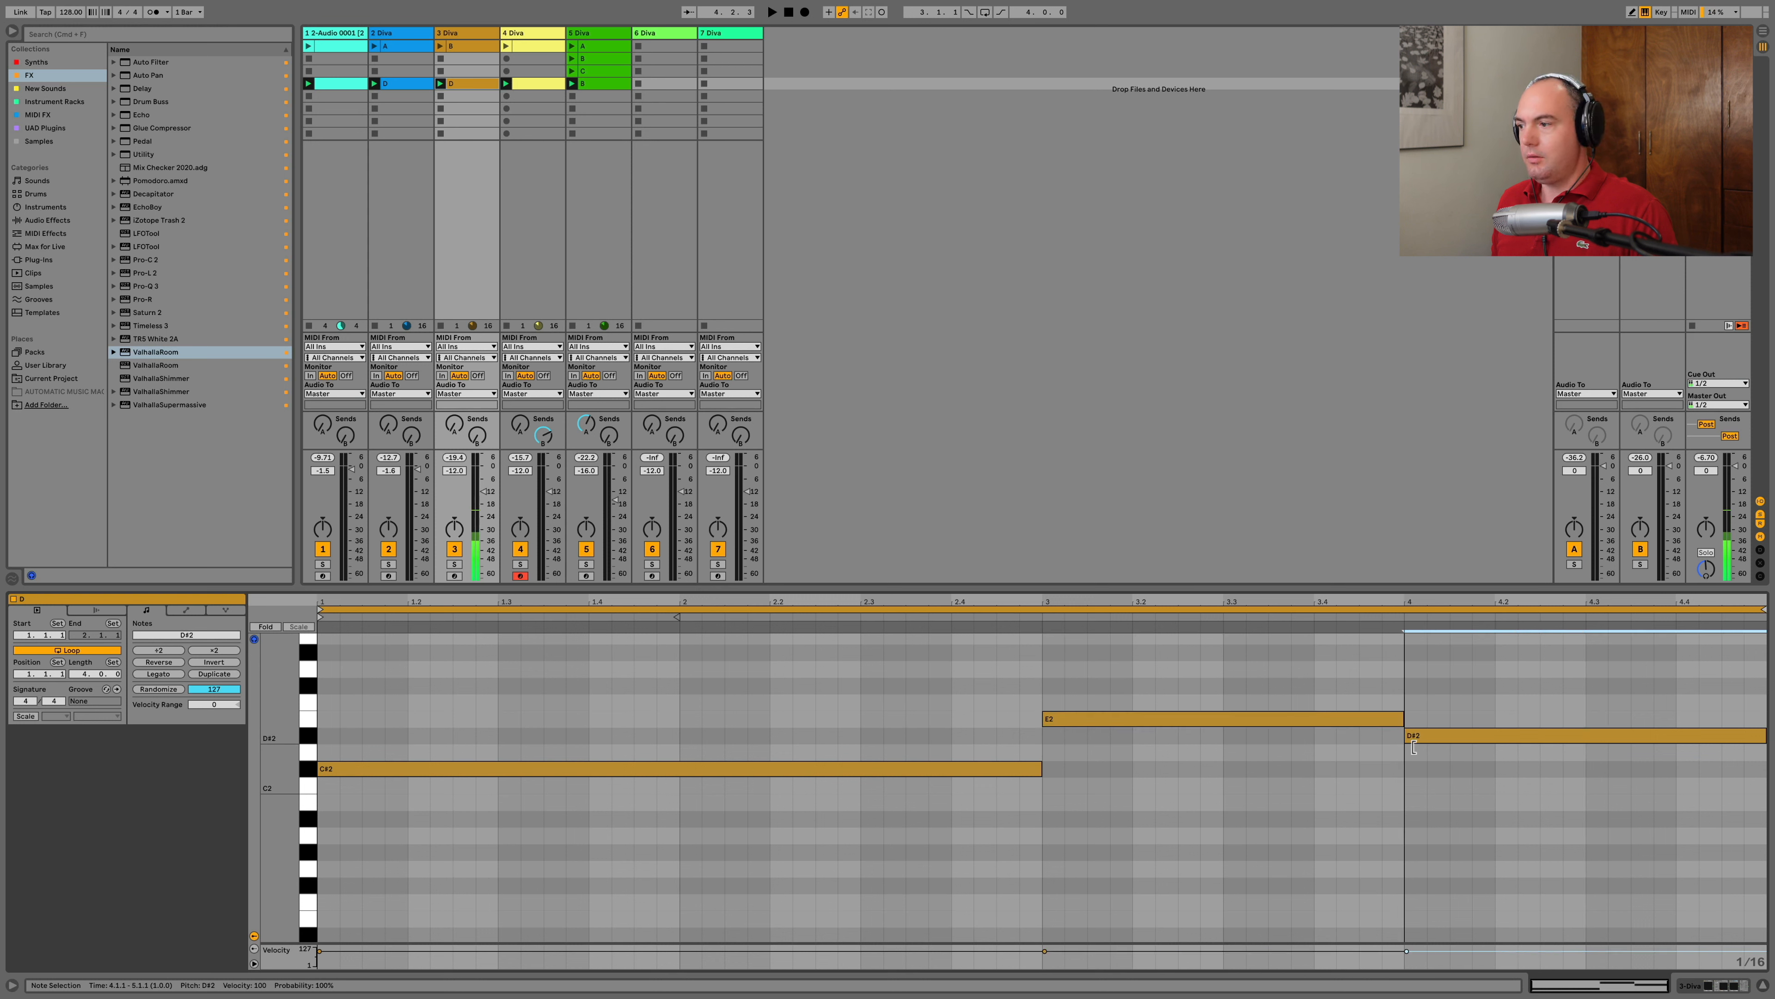
Transpose the second track's bar 3 notes up to E1 and lower its first four bar 4 notes to D#1
{"action": "left_click", "coordinate": [419, 85]}
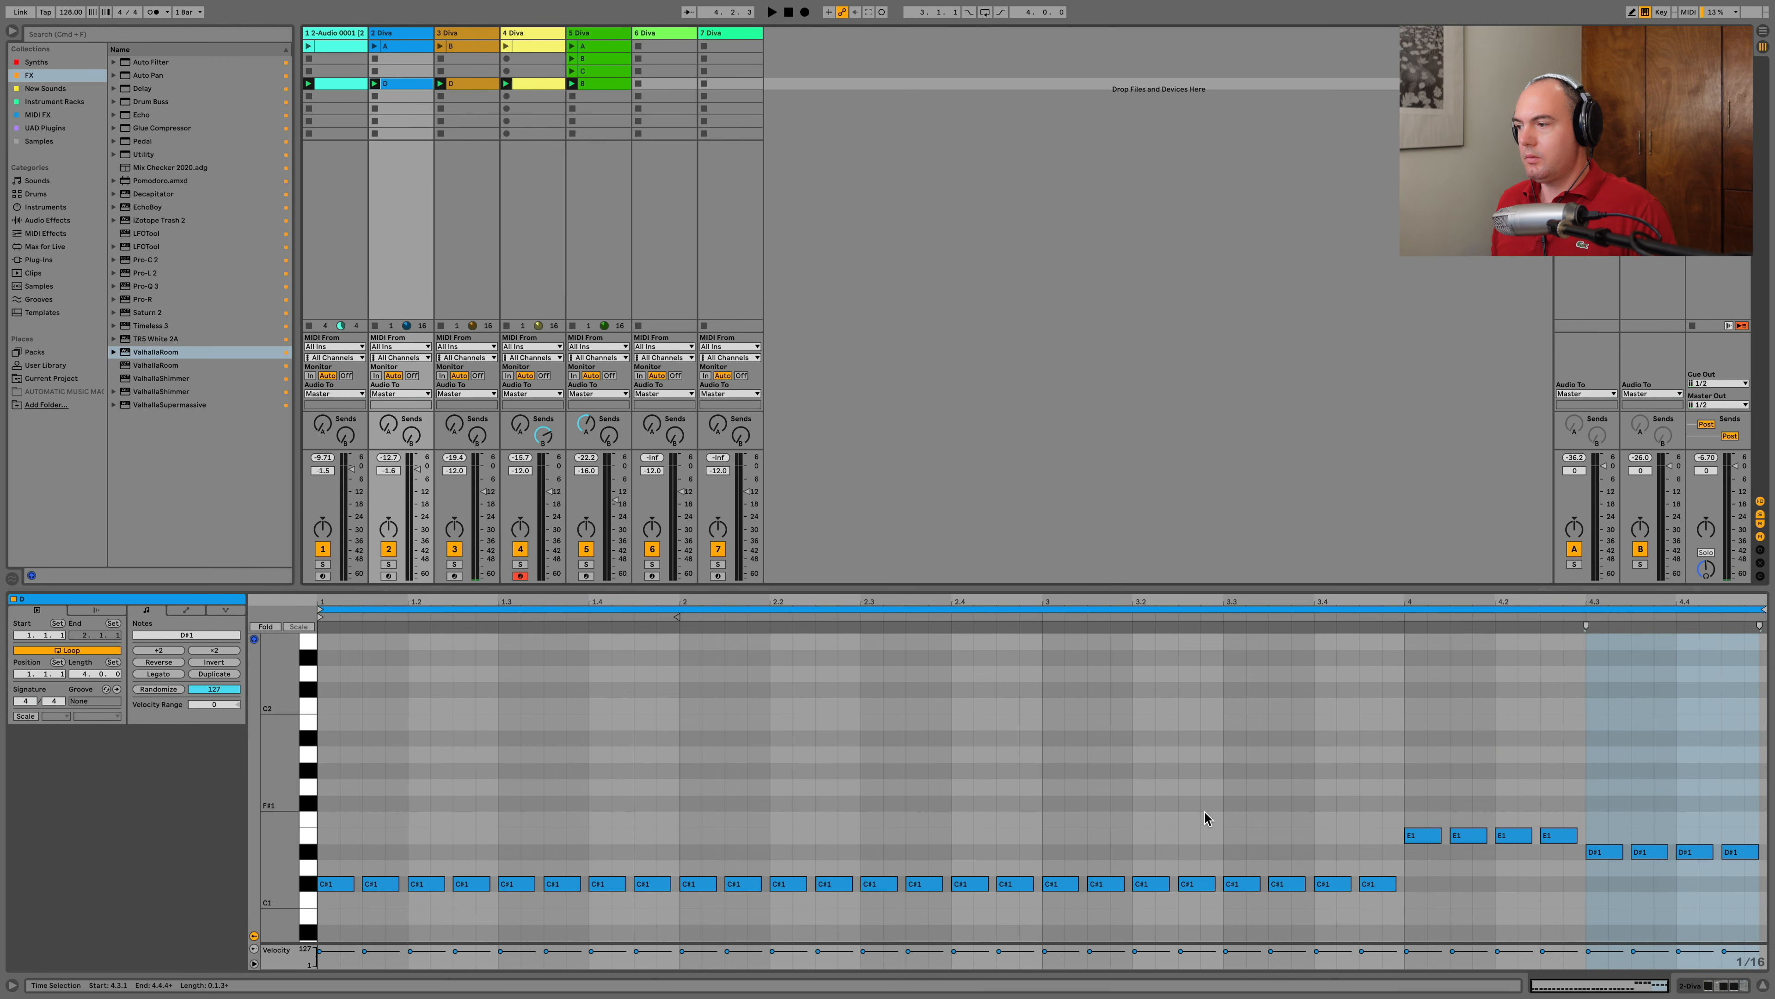
{"action": "left_click_drag", "start_coordinate": [1022, 806], "coordinate": [1305, 897]}
{"action": "left_click_drag", "start_coordinate": [1382, 840], "coordinate": [1040, 900]}
{"action": "key", "text": "Up"}
{"action": "key", "text": "Up"}
{"action": "key", "text": "Up"}
{"action": "left_click", "coordinate": [1418, 884]}
{"action": "left_click_drag", "start_coordinate": [1416, 881], "coordinate": [1559, 806]}
{"action": "key", "text": "Down"}
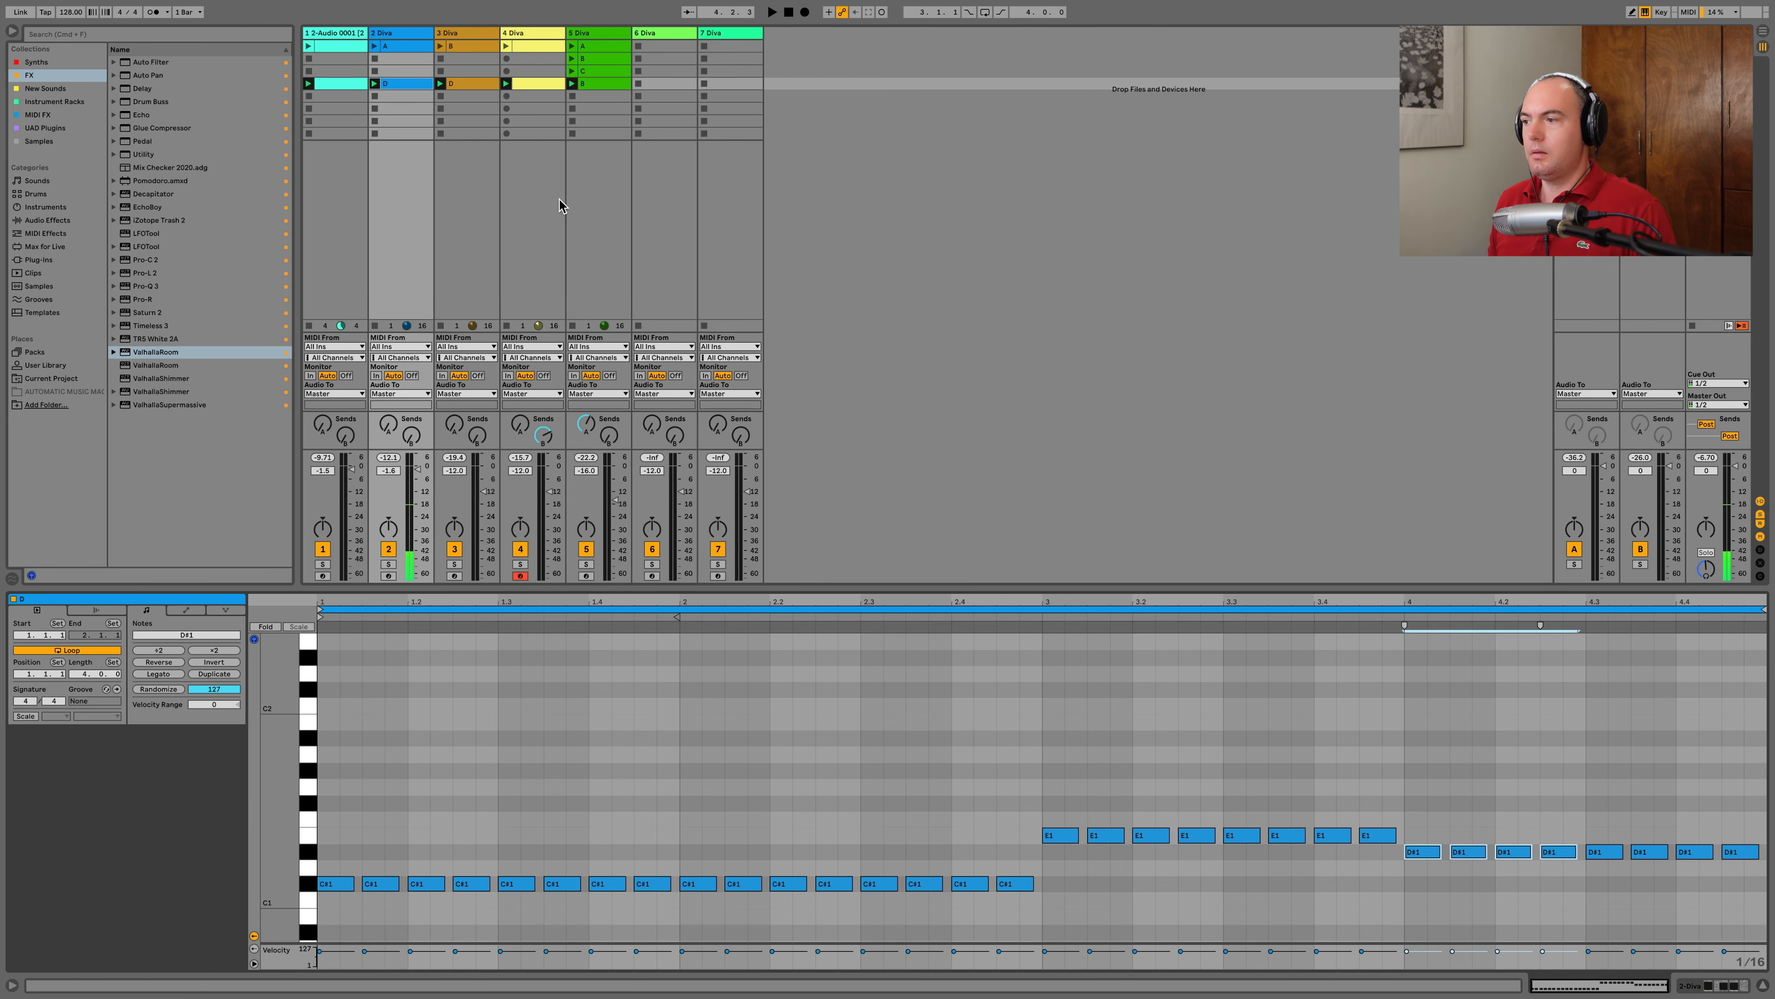
Move the fifth track's A4 note at 4.1 down to E4
{"action": "left_click", "coordinate": [599, 84]}
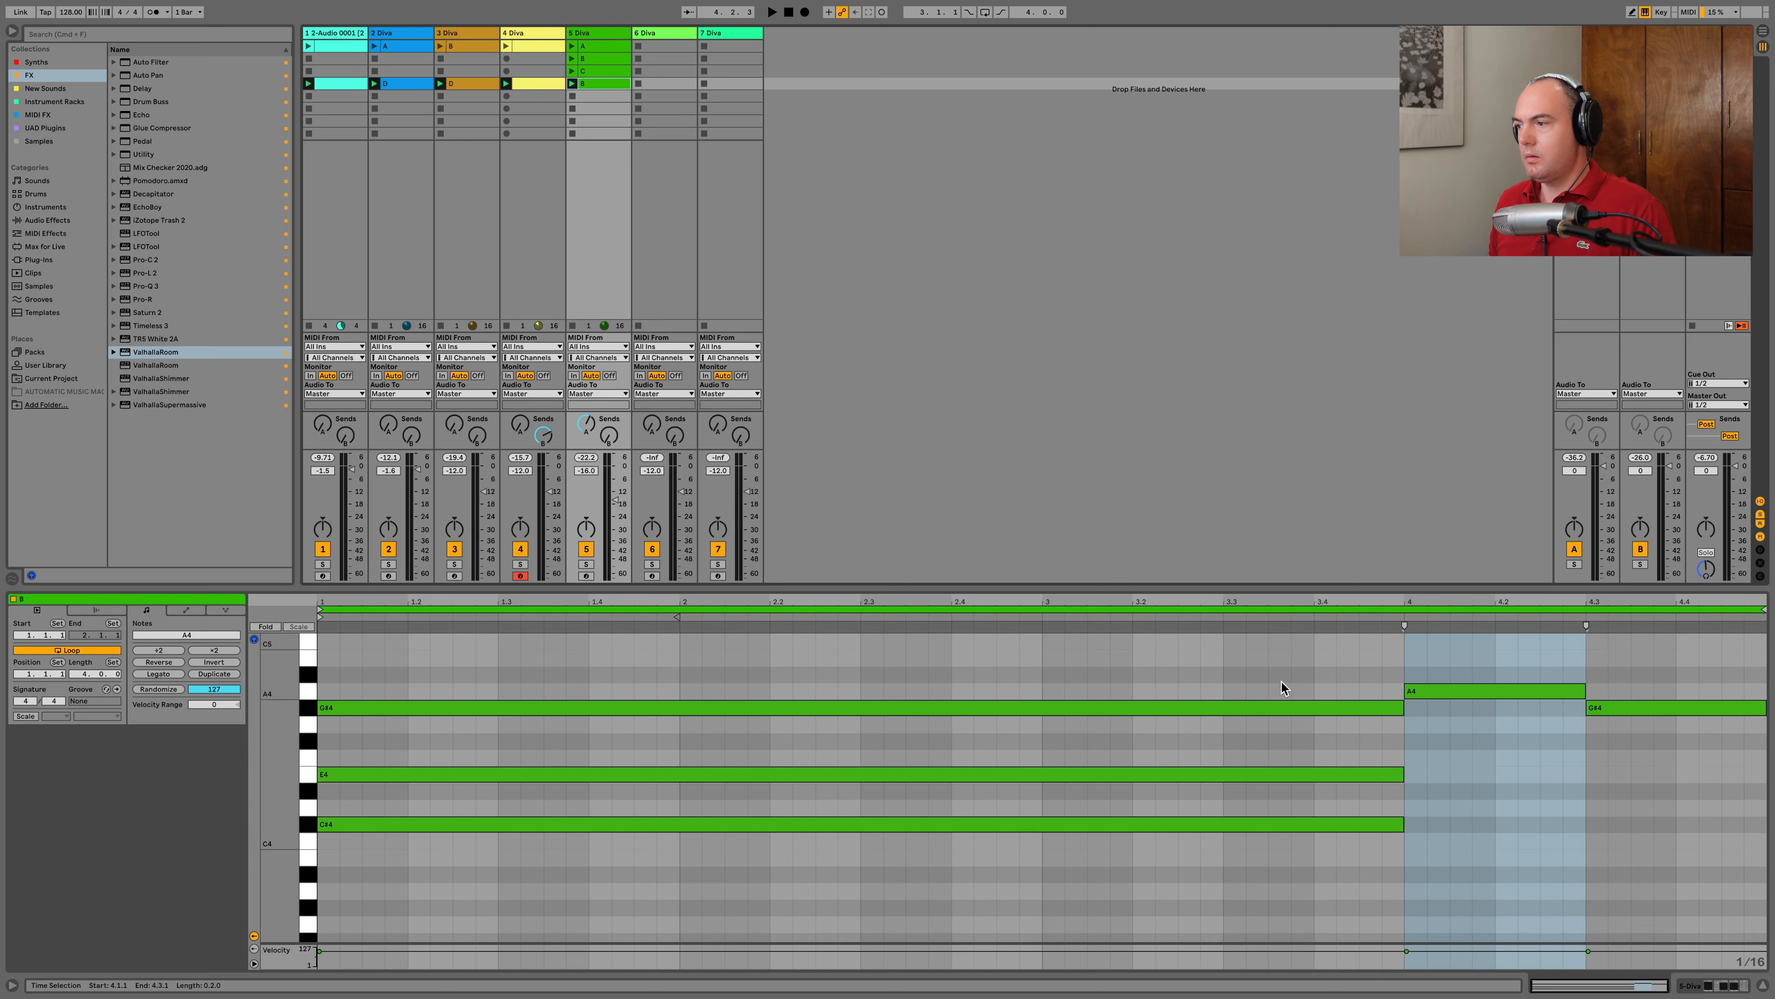
{"action": "left_click", "coordinate": [1431, 692]}
{"action": "left_click_drag", "start_coordinate": [1432, 700], "coordinate": [1331, 822]}
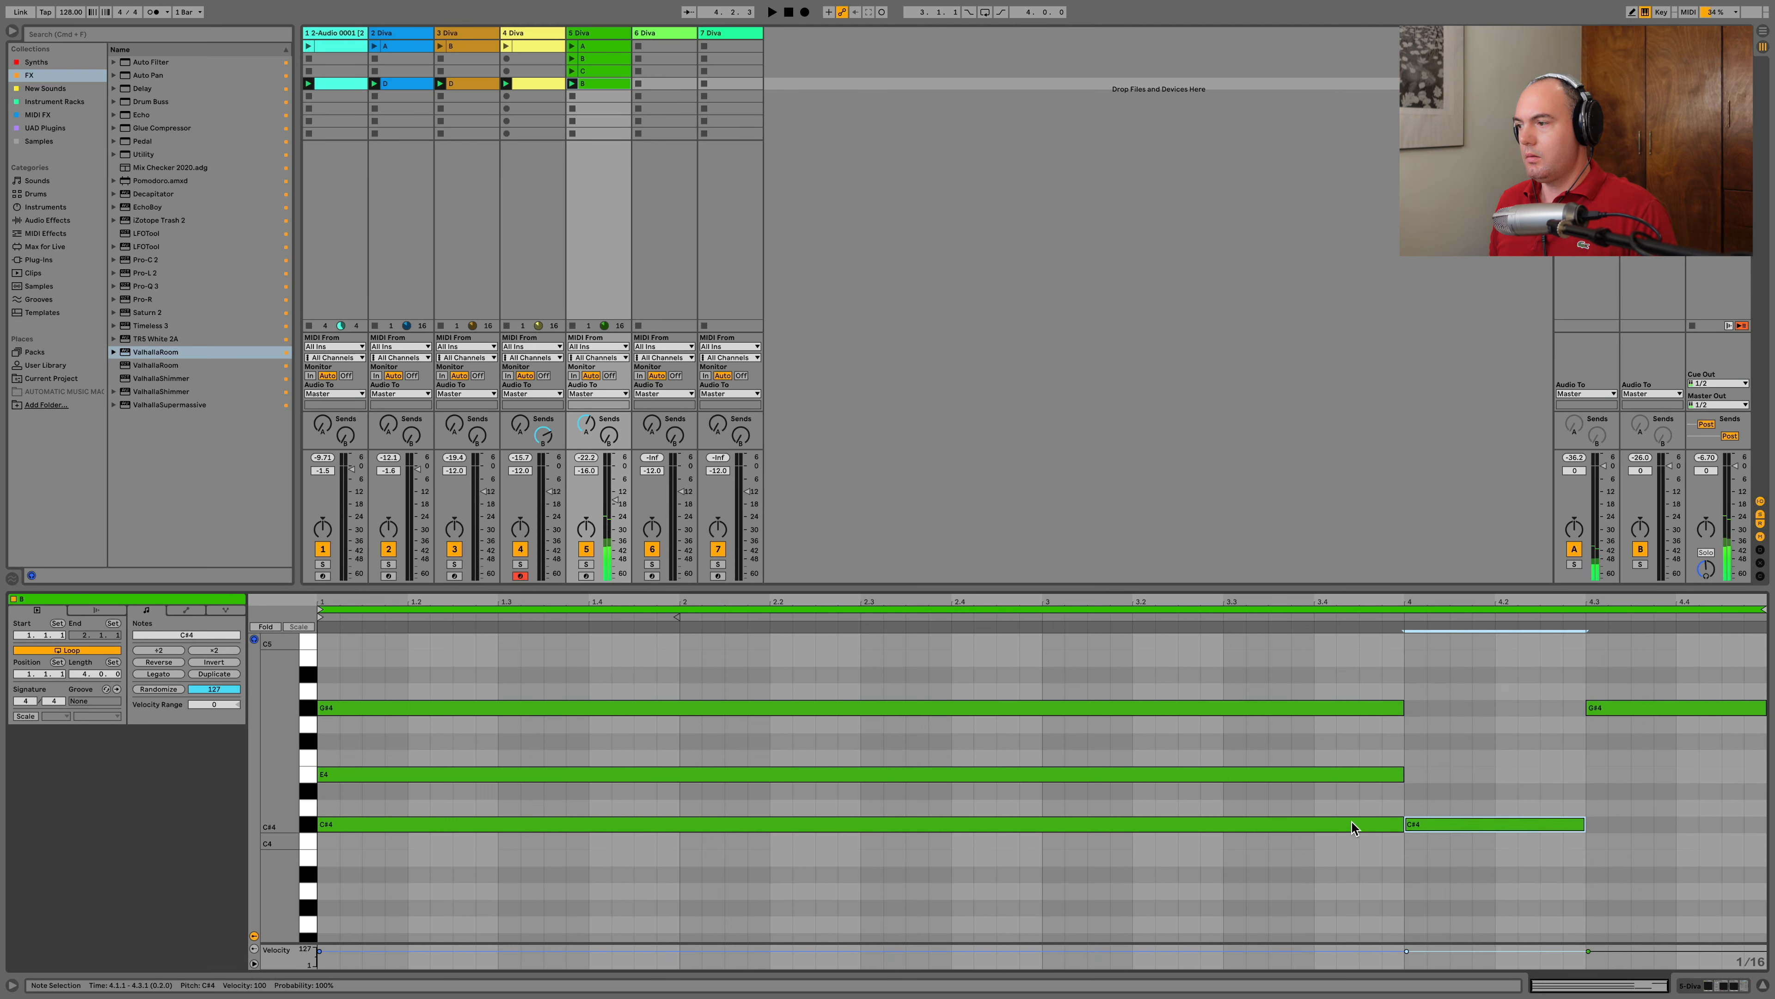
{"action": "key", "text": "Up"}
{"action": "key", "text": "Up"}
{"action": "key", "text": "Up"}
{"action": "key", "text": "Up"}
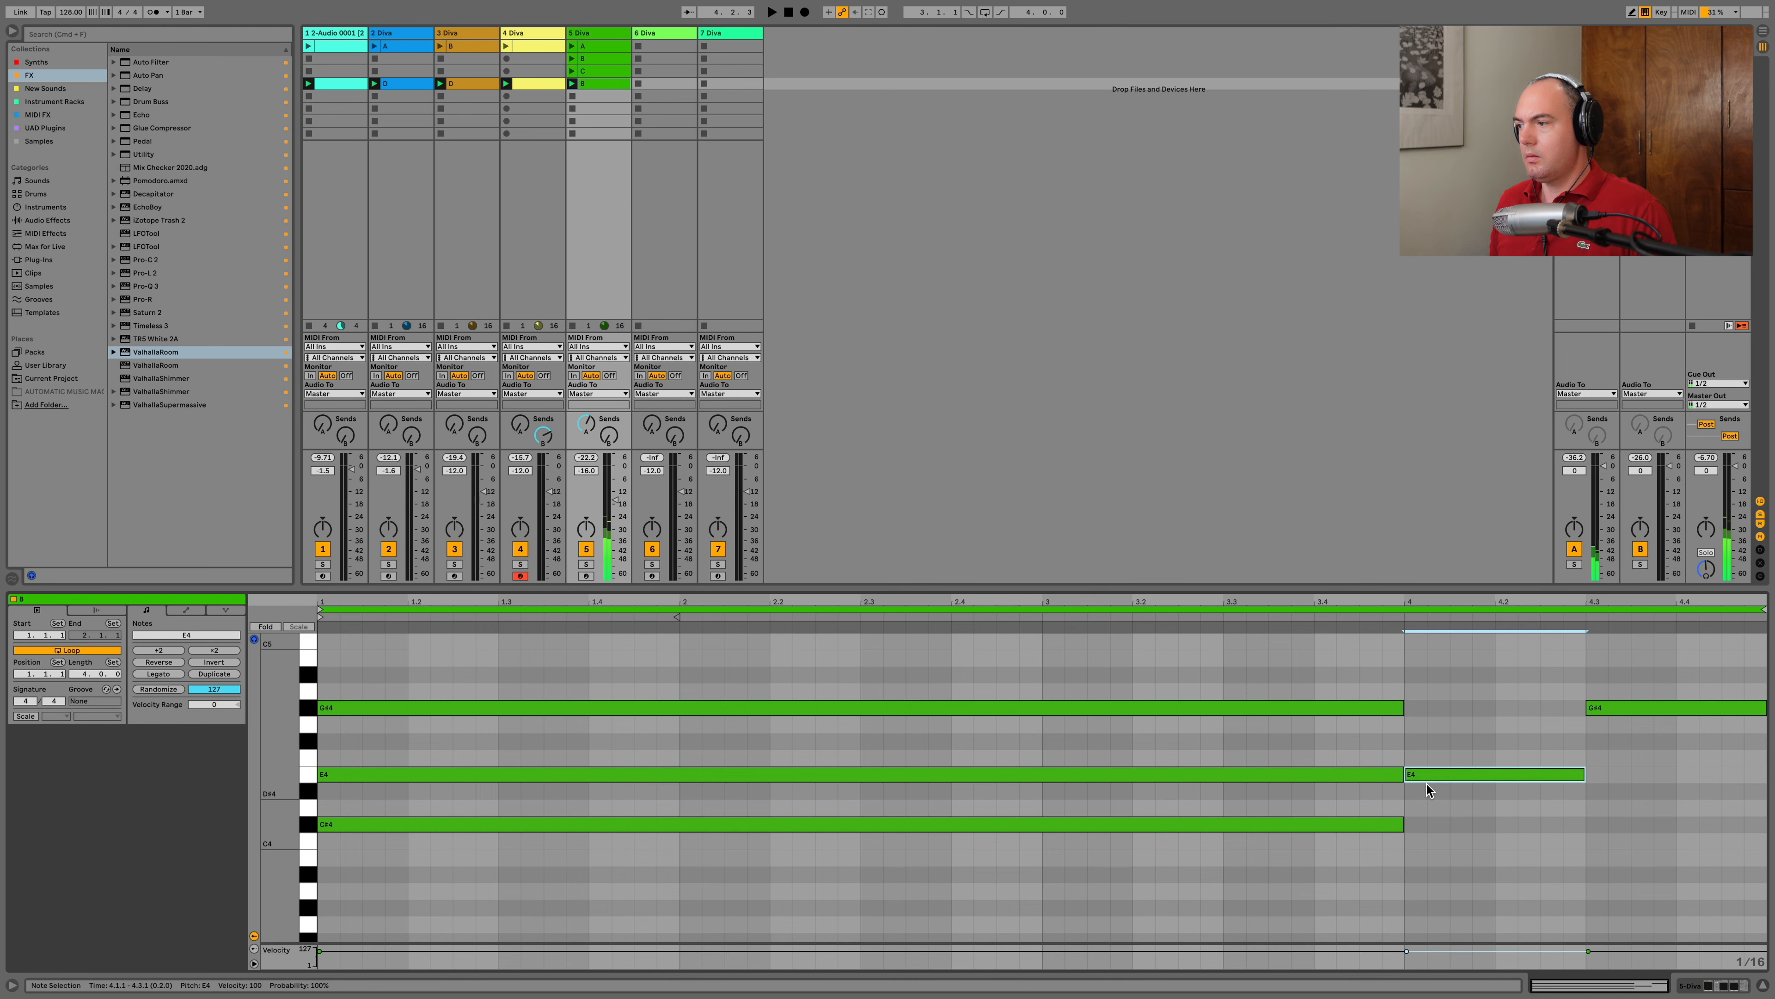
{"action": "key", "text": "Down"}
{"action": "key", "text": "Down"}
{"action": "key", "text": "Up"}
Check the third track's bass line and lower the fifth track's note at 4.3 to D#4 to match it
{"action": "left_click", "coordinate": [517, 84]}
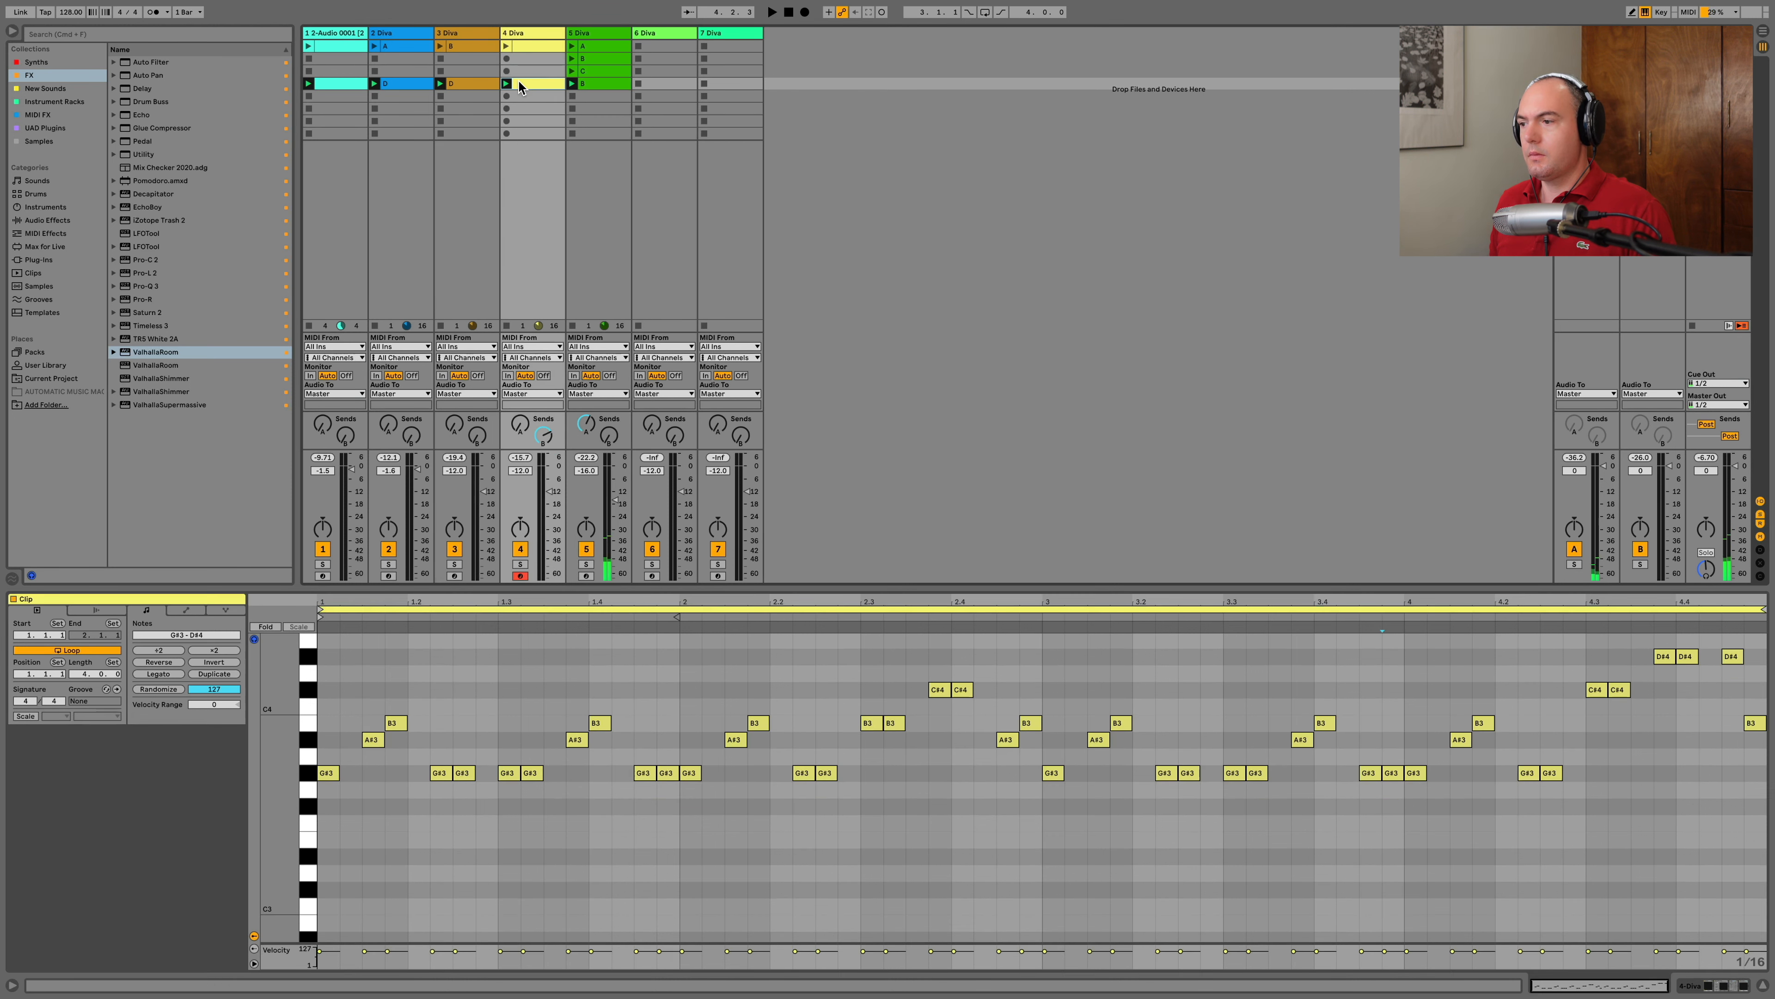
{"action": "left_click", "coordinate": [451, 85]}
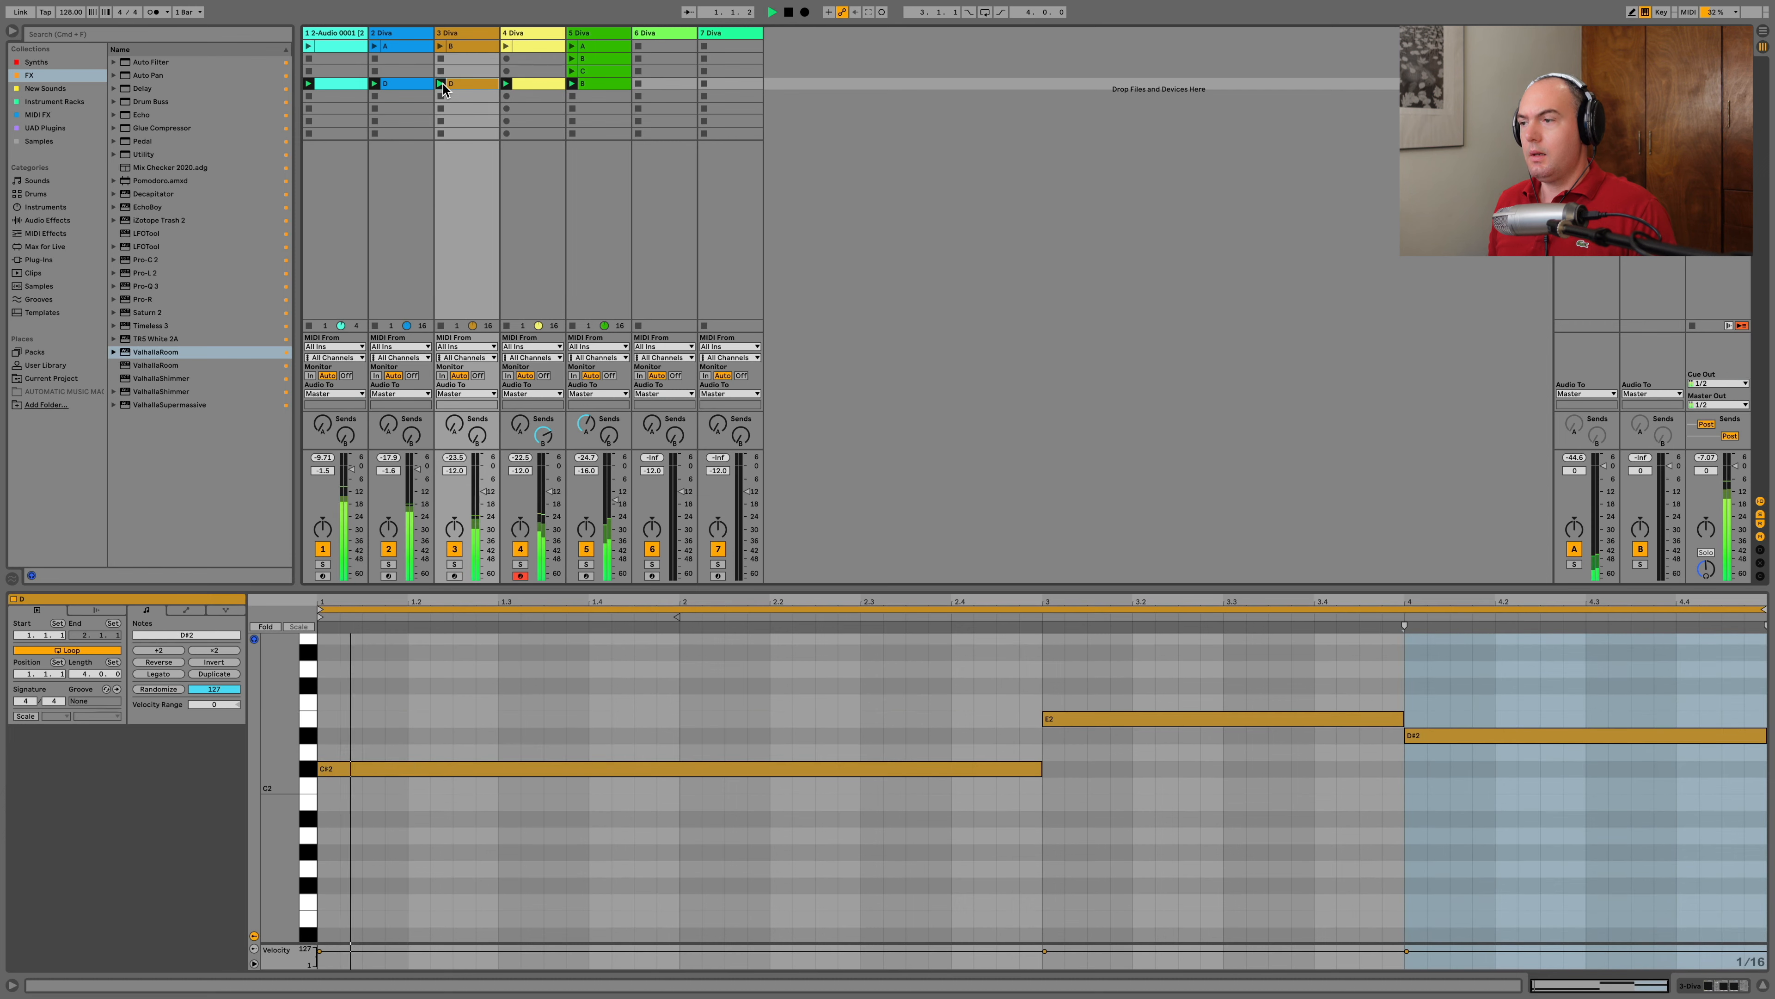
{"action": "left_click", "coordinate": [589, 83]}
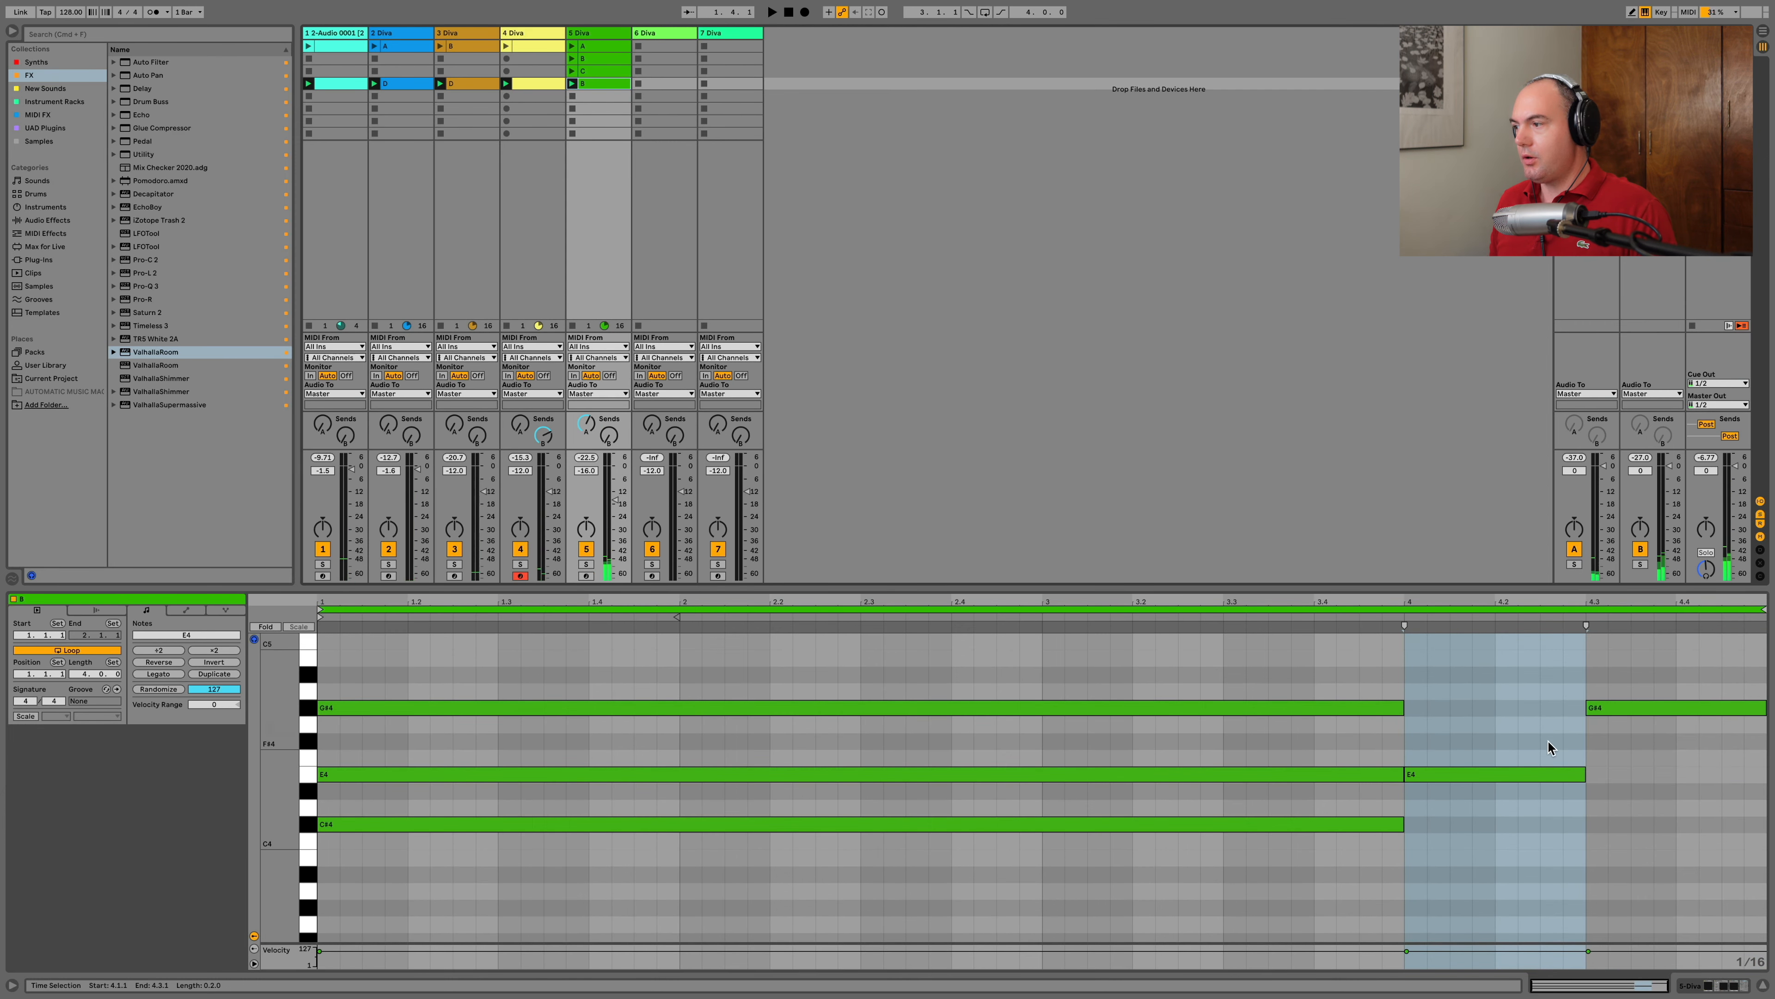
{"action": "left_click_drag", "start_coordinate": [1610, 709], "coordinate": [1549, 783]}
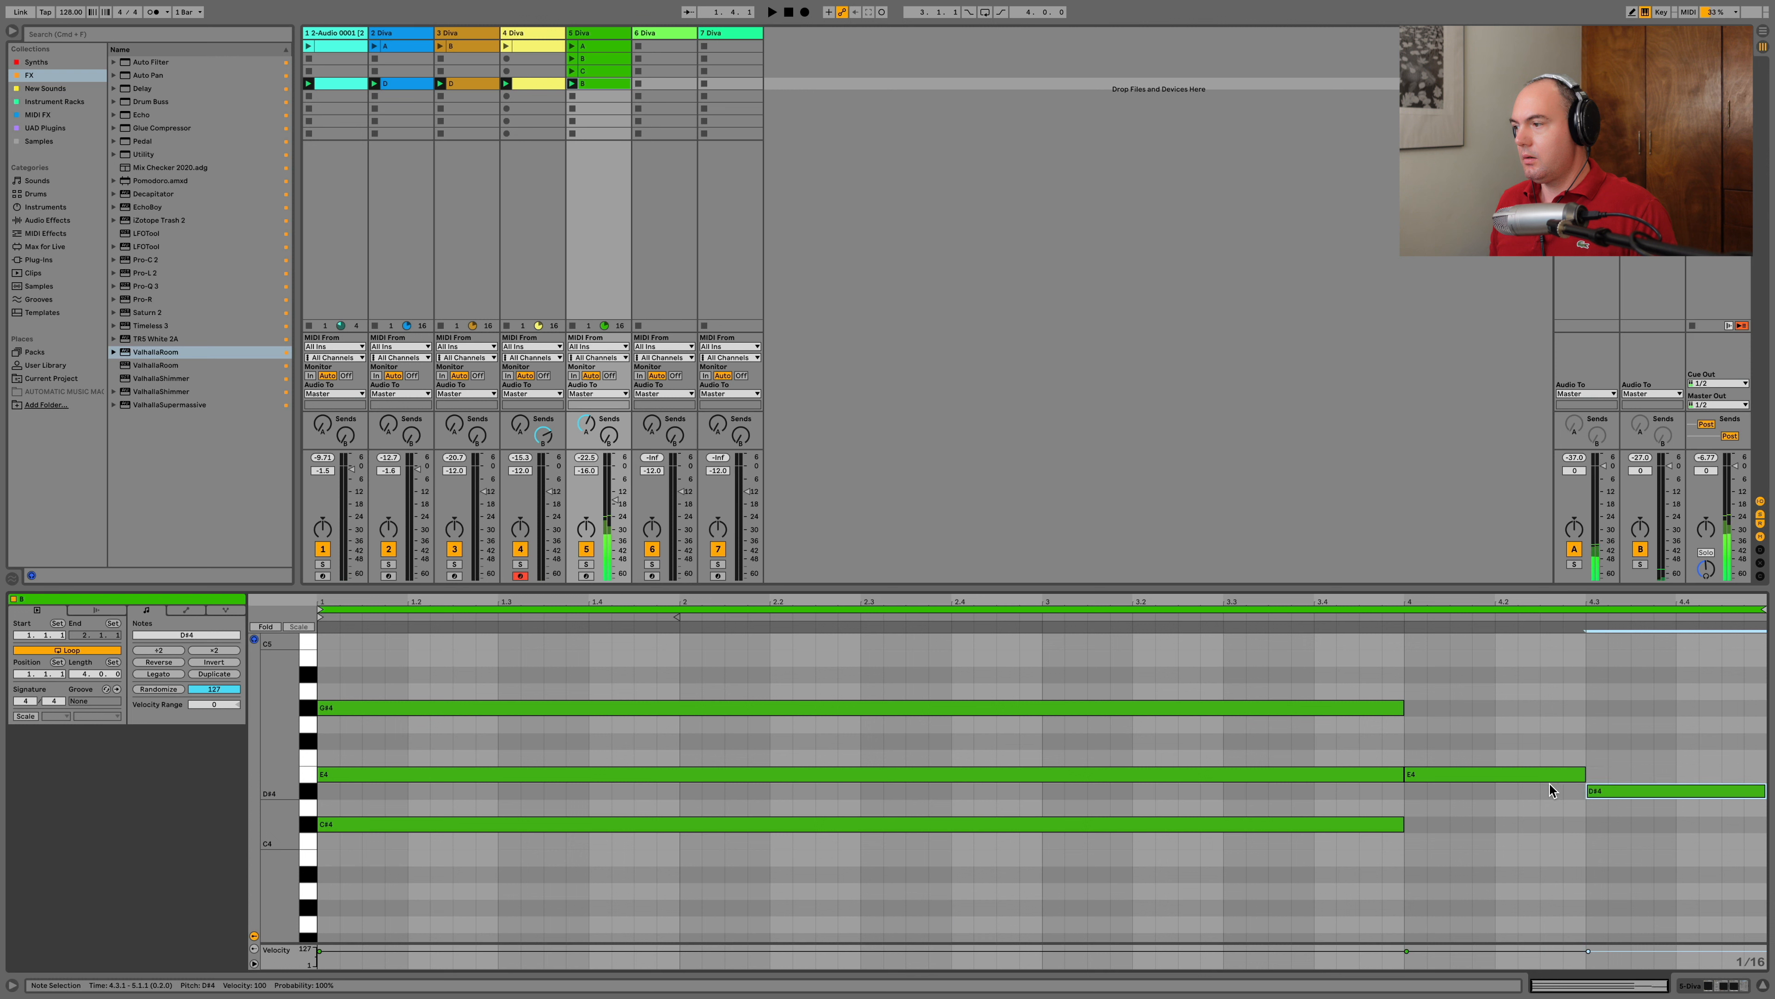
{"action": "left_click", "coordinate": [1551, 769]}
{"action": "left_click", "coordinate": [1631, 796]}
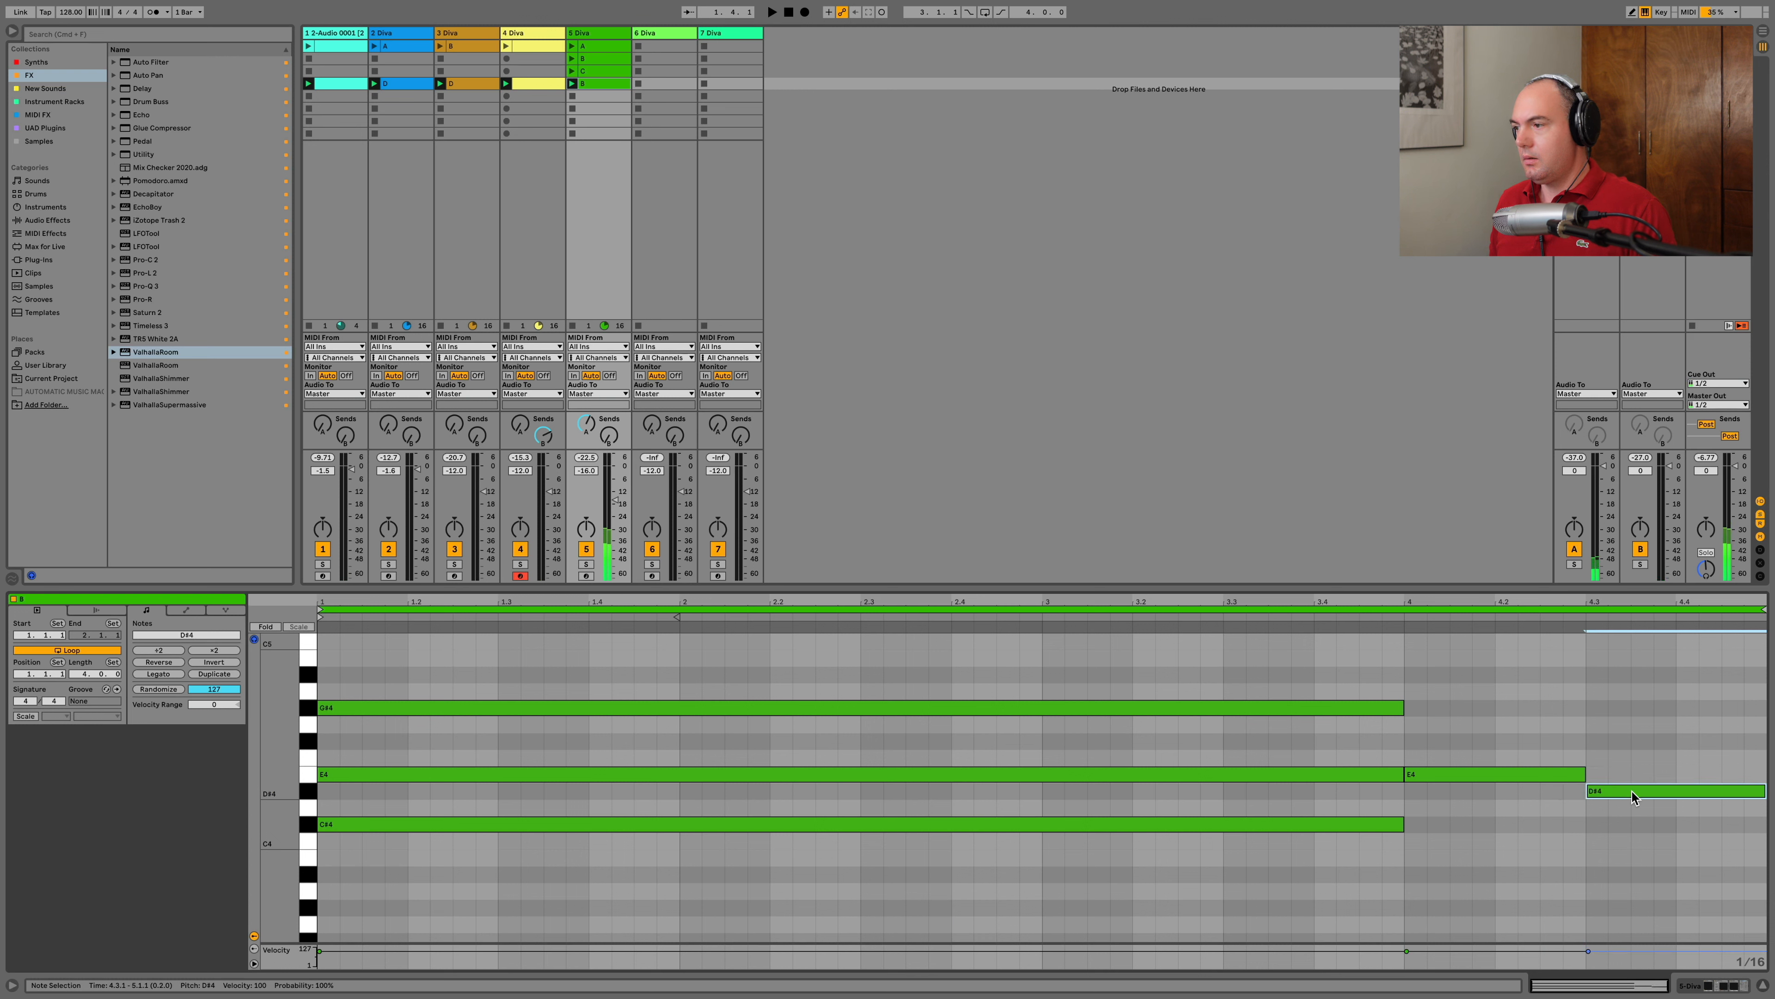
Shorten the fifth track's opening chord to two bars and fill bar 3 with an E4, G#4 and B4 chord
{"action": "left_click_drag", "start_coordinate": [1242, 854], "coordinate": [1244, 661]}
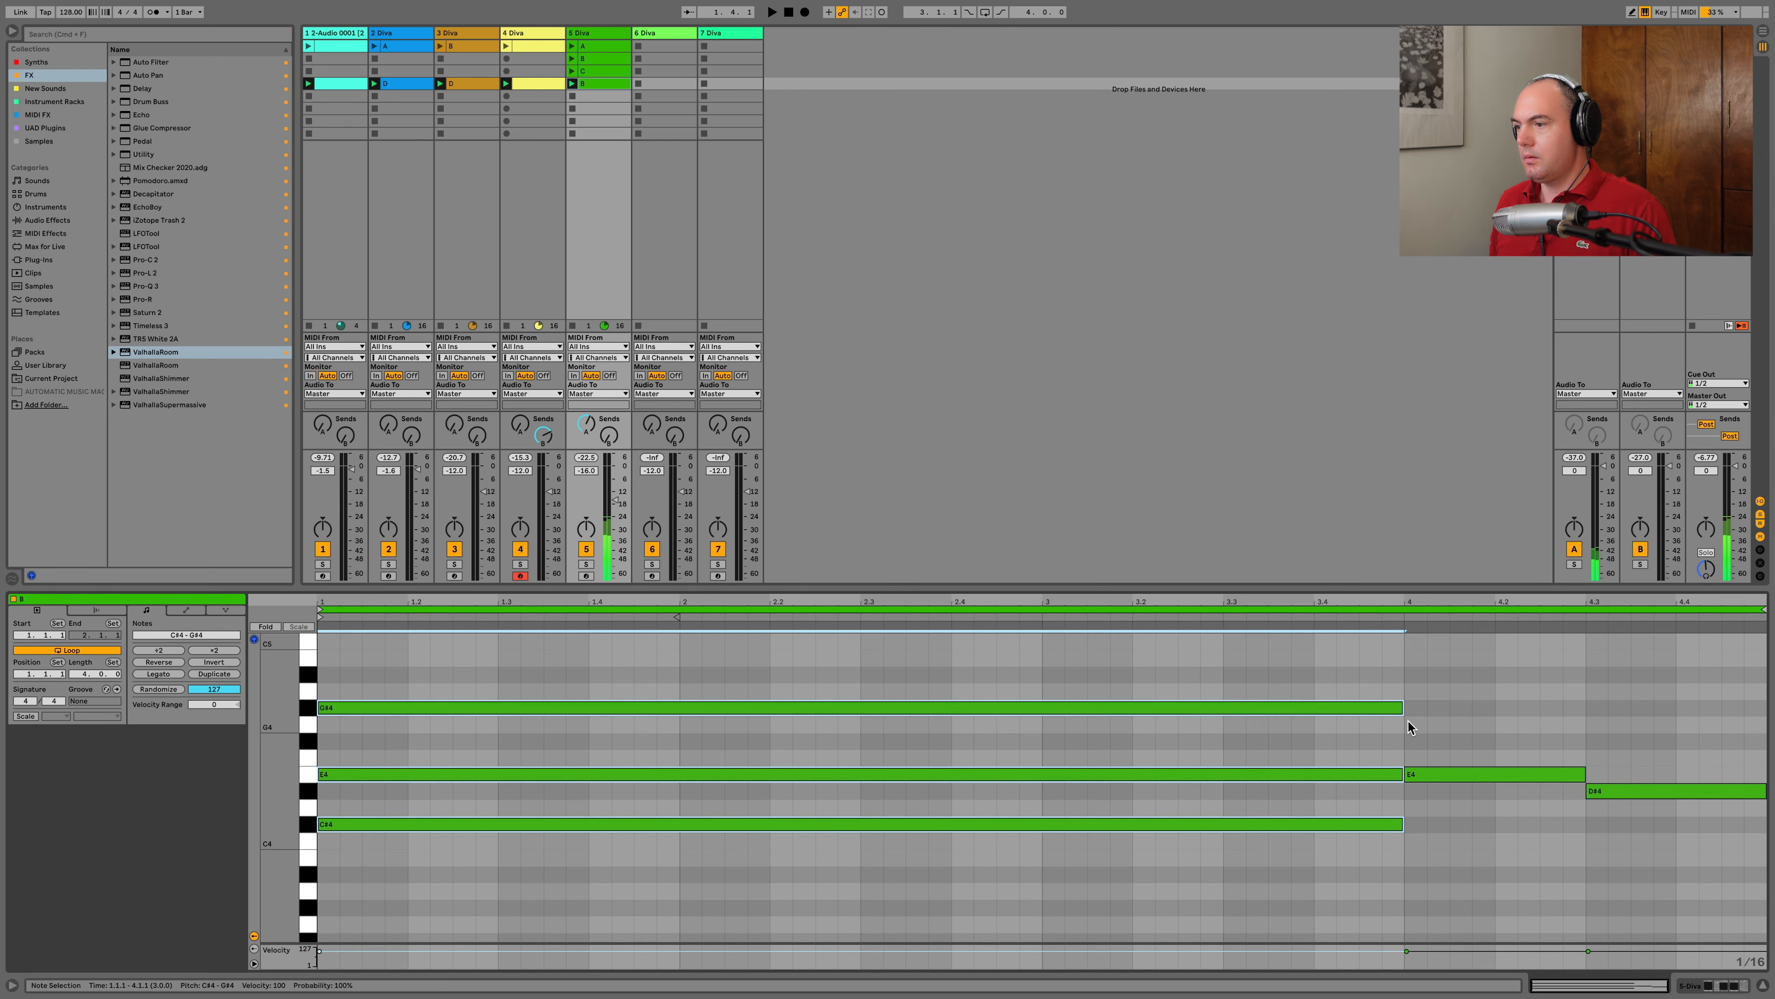
{"action": "left_click_drag", "start_coordinate": [1400, 706], "coordinate": [1041, 707]}
{"action": "left_click_drag", "start_coordinate": [1324, 823], "coordinate": [1117, 774]}
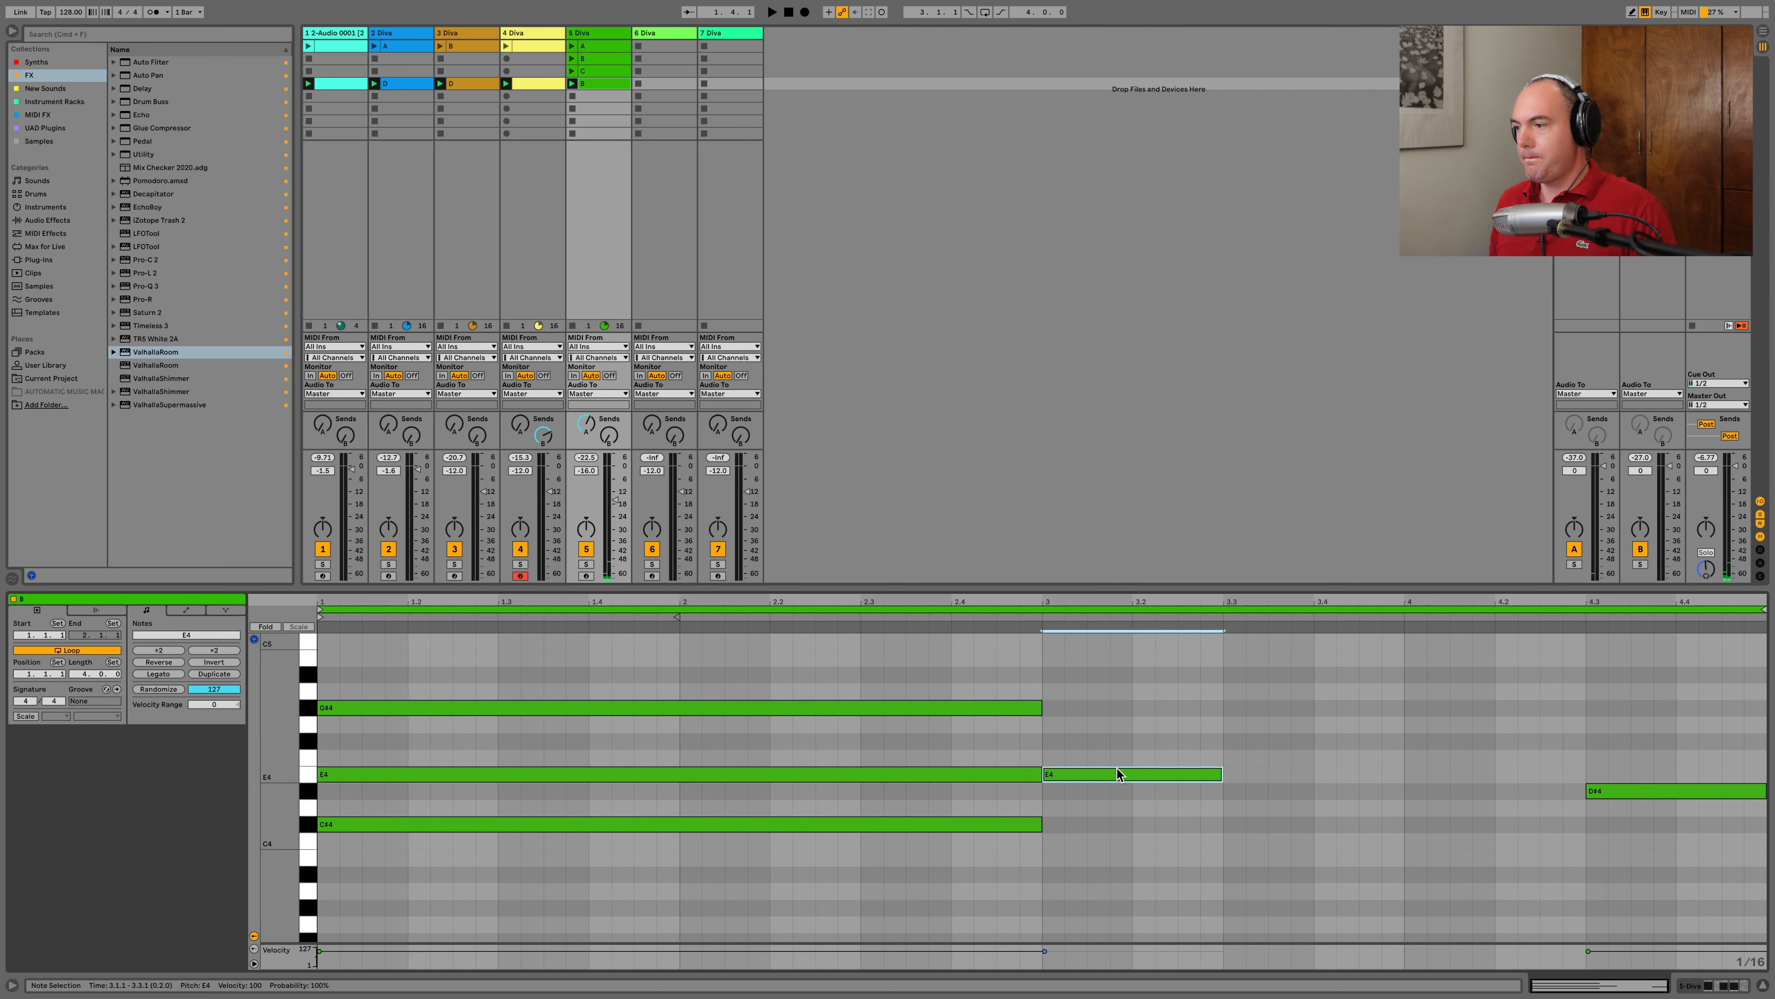
{"action": "left_click_drag", "start_coordinate": [1220, 773], "coordinate": [1324, 662]}
{"action": "key", "text": "space"}
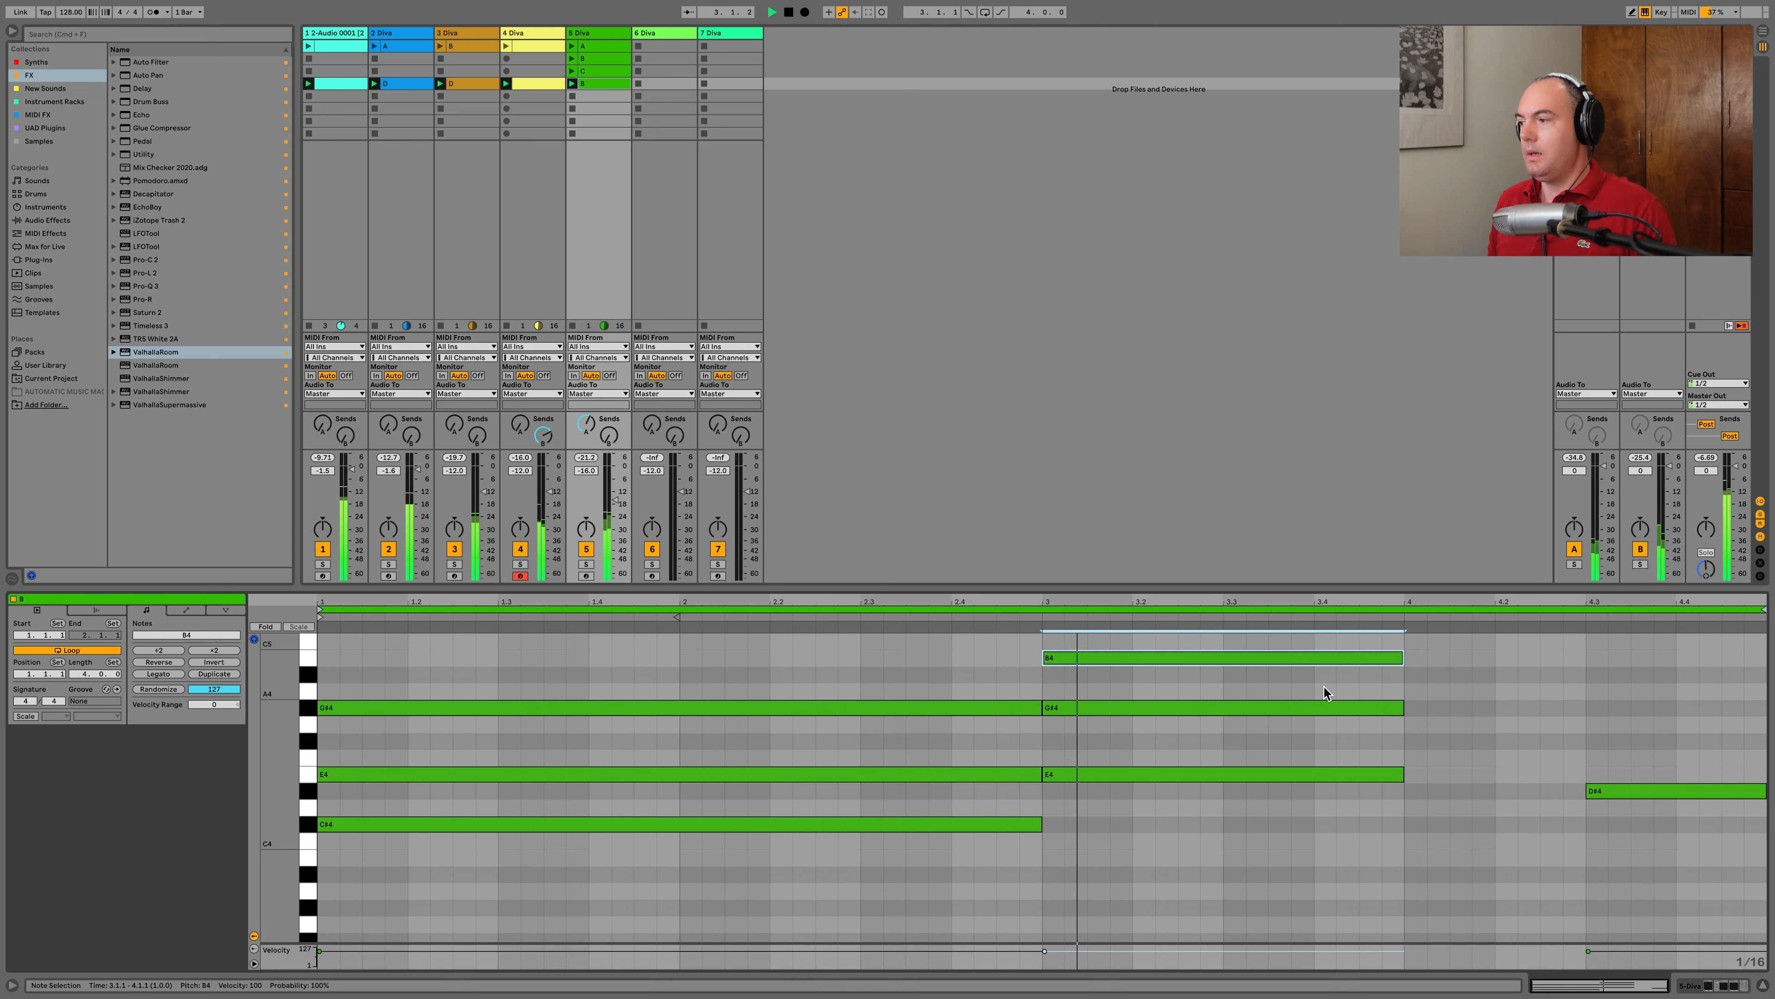
{"action": "key", "text": "space"}
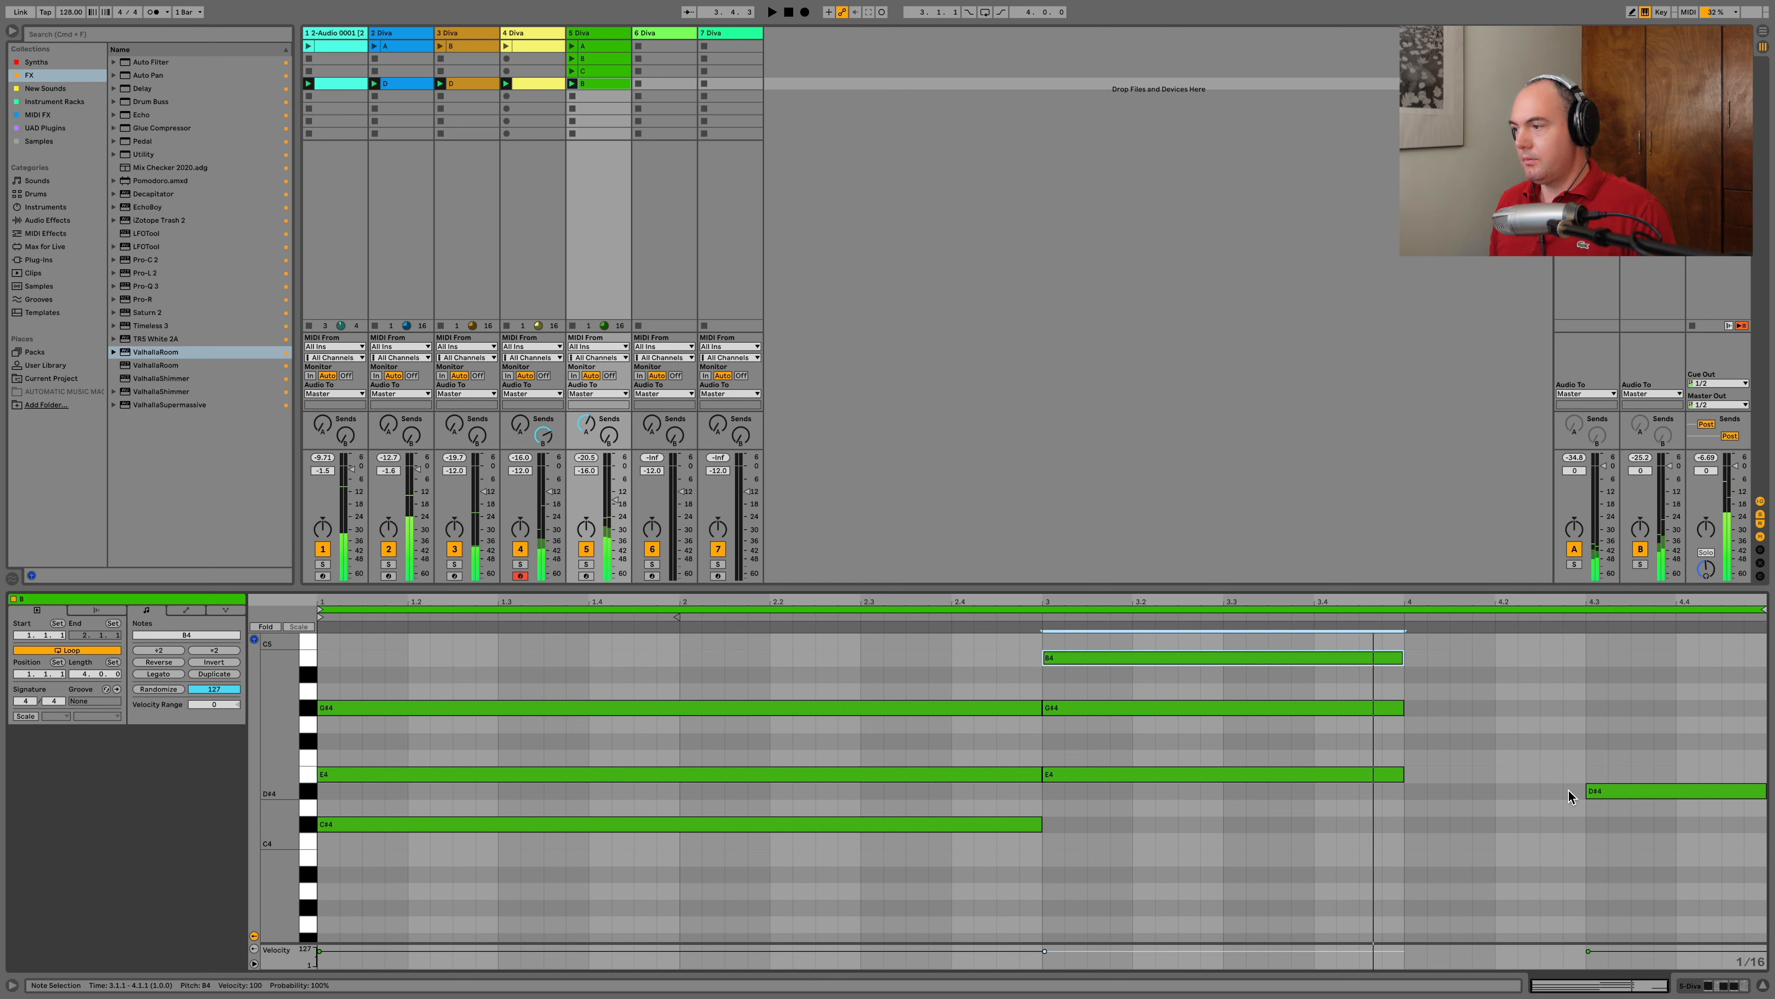
Extend the D#4 note back to 4.1, add F#4 and A#4 to complete the bar 4 chord, and play it back
{"action": "left_click", "coordinate": [1588, 789]}
{"action": "left_click_drag", "start_coordinate": [1588, 788], "coordinate": [1405, 789]}
{"action": "key", "text": "space"}
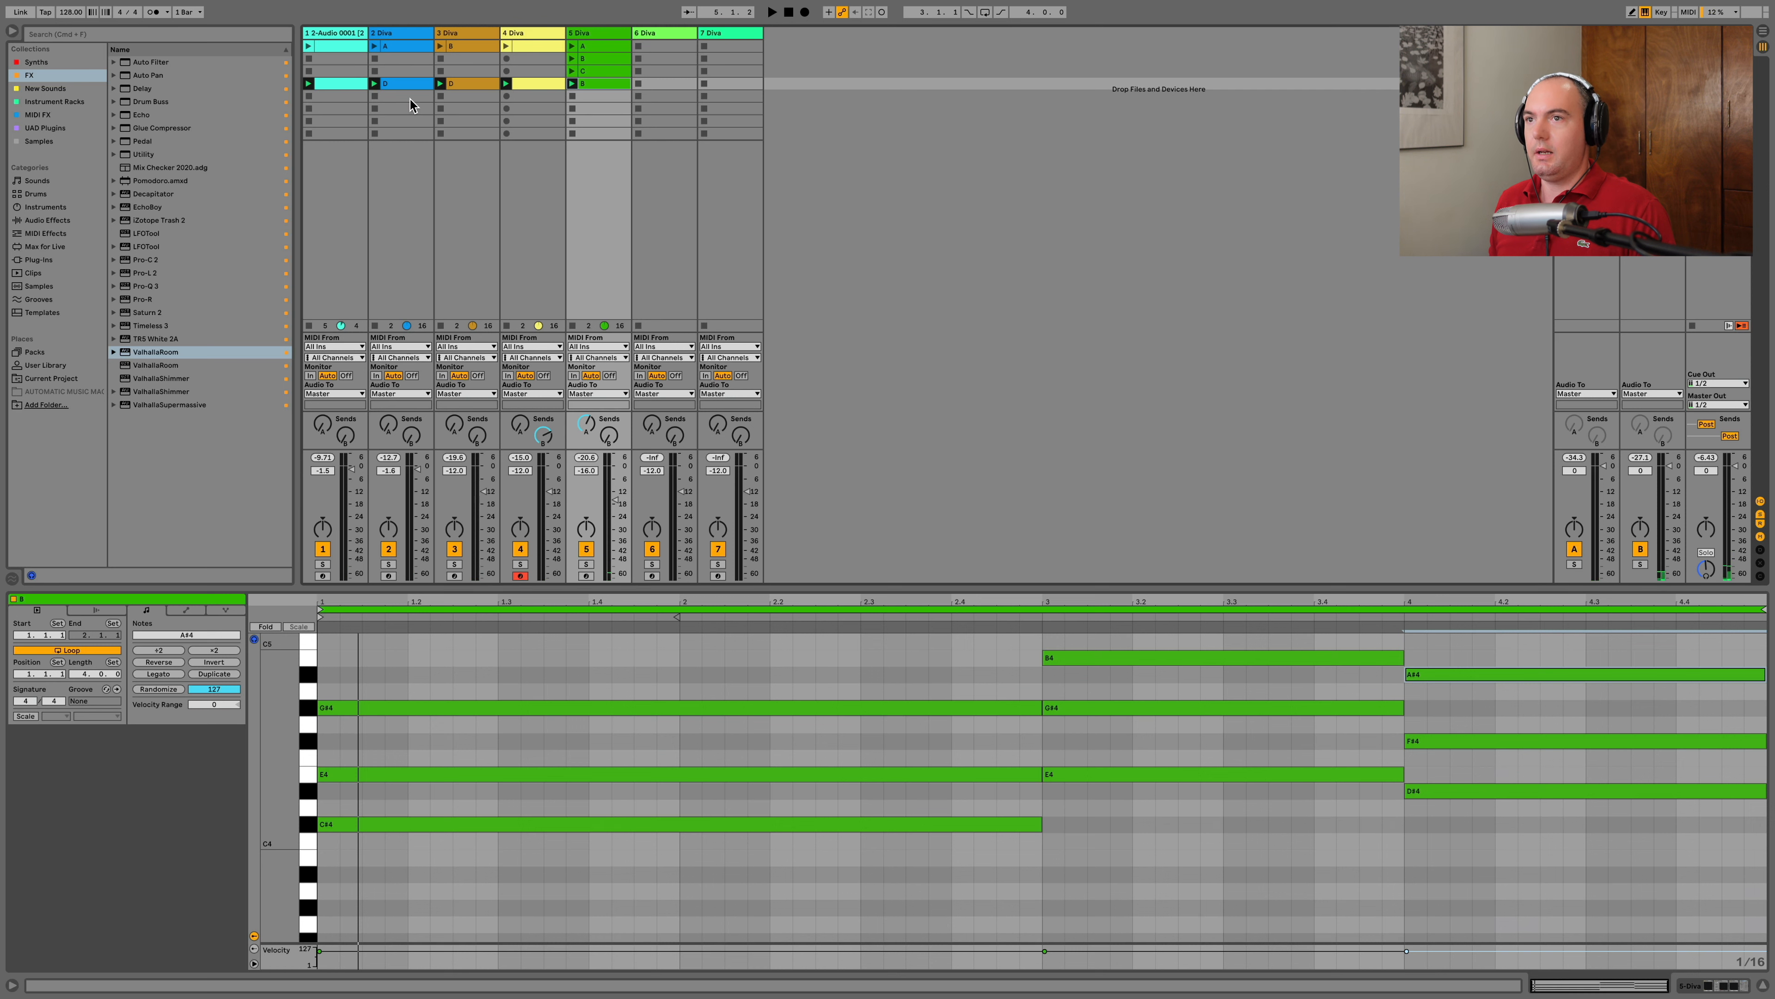
Relaunch the first row of clips and load the INIT Minimono template into the sixth track's Diva
{"action": "left_click", "coordinate": [336, 45]}
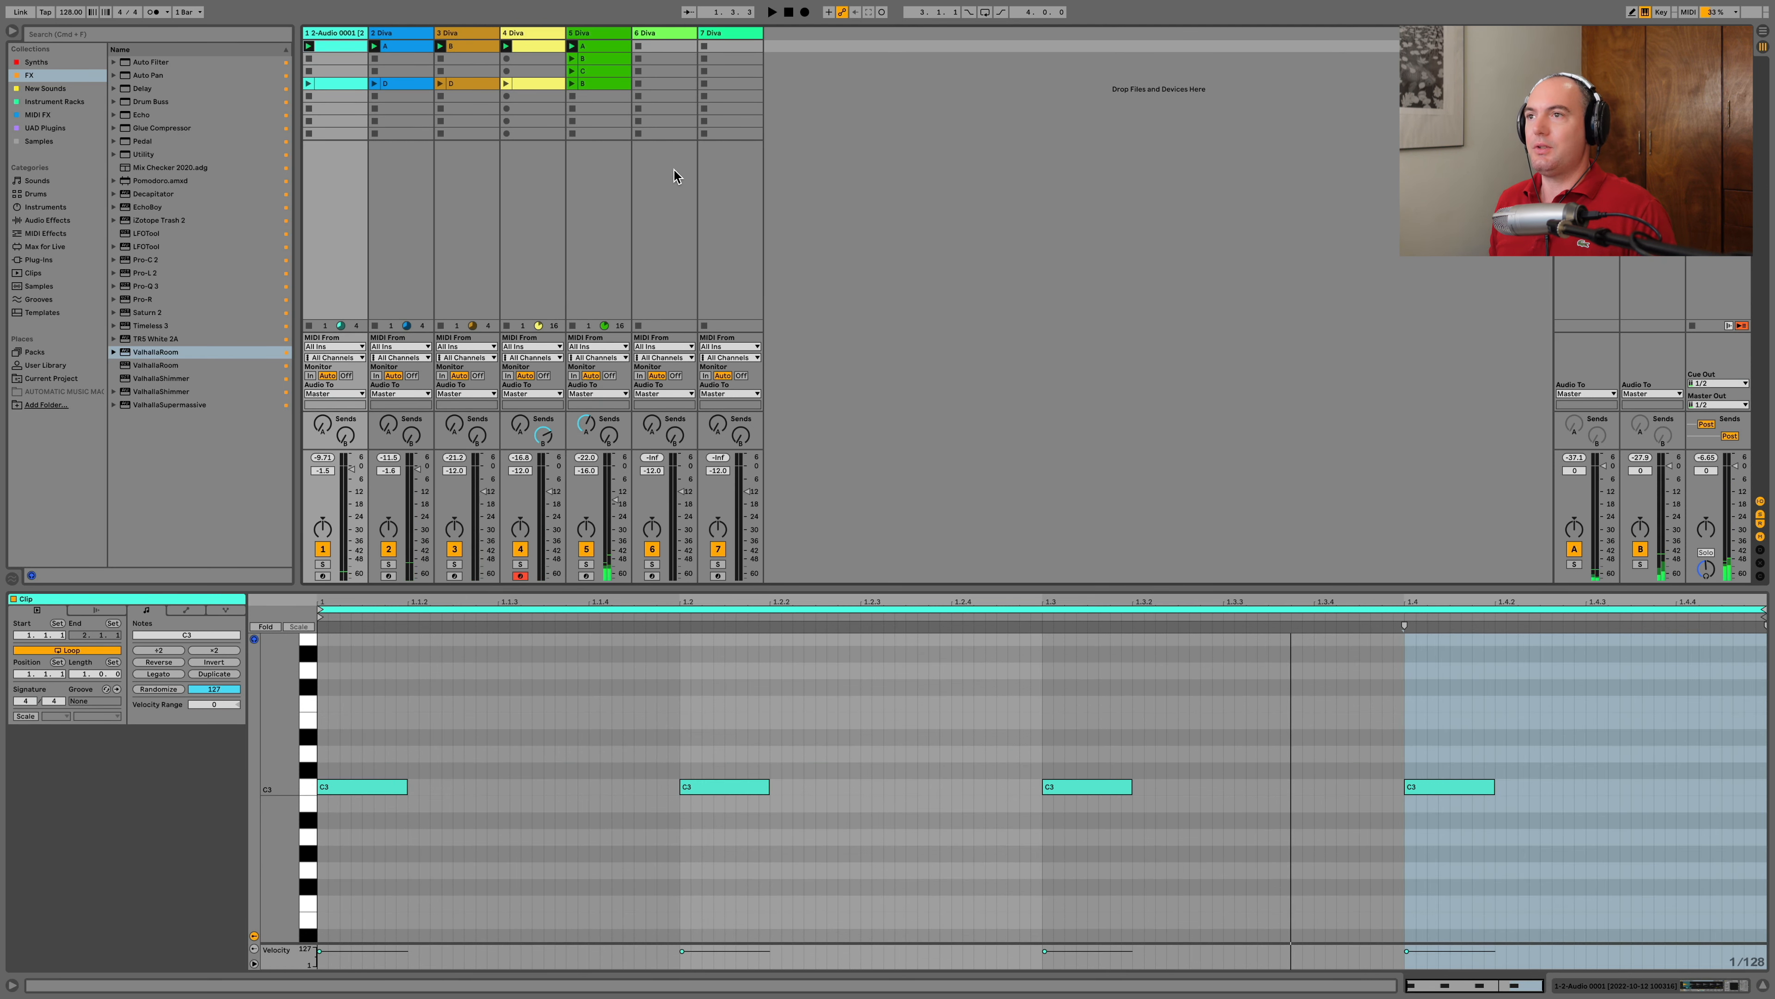
{"action": "left_click", "coordinate": [673, 35]}
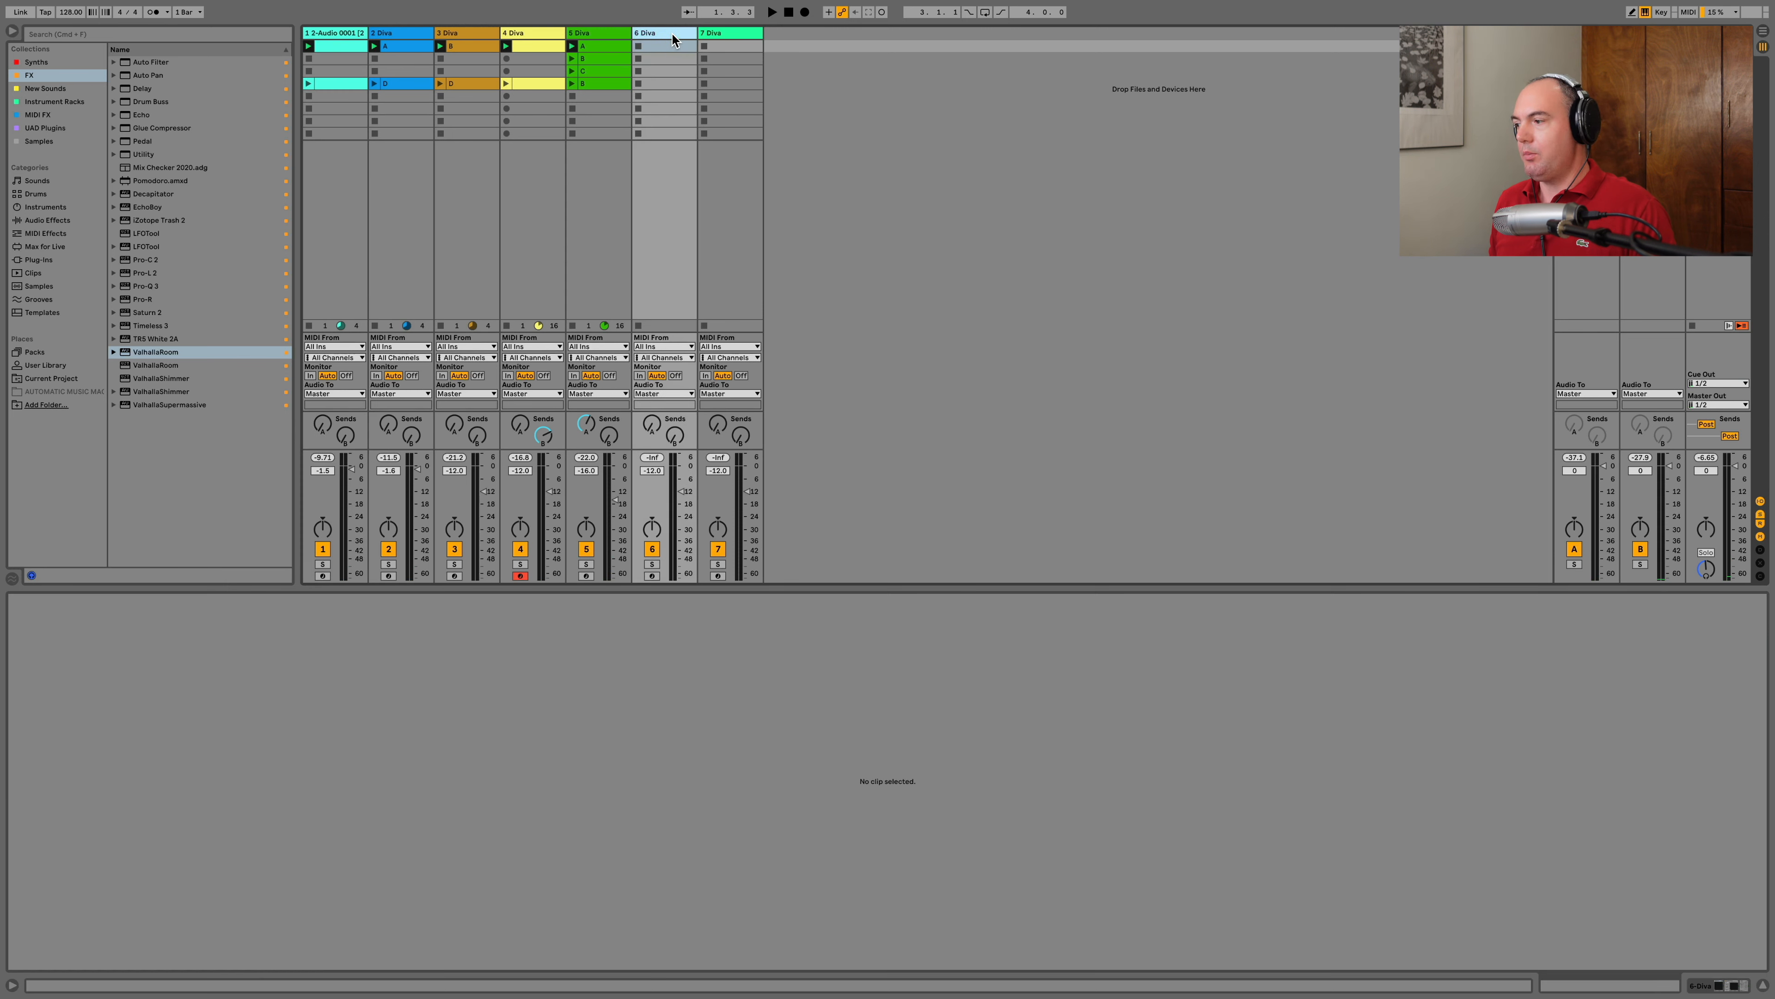
{"action": "left_click", "coordinate": [1700, 982]}
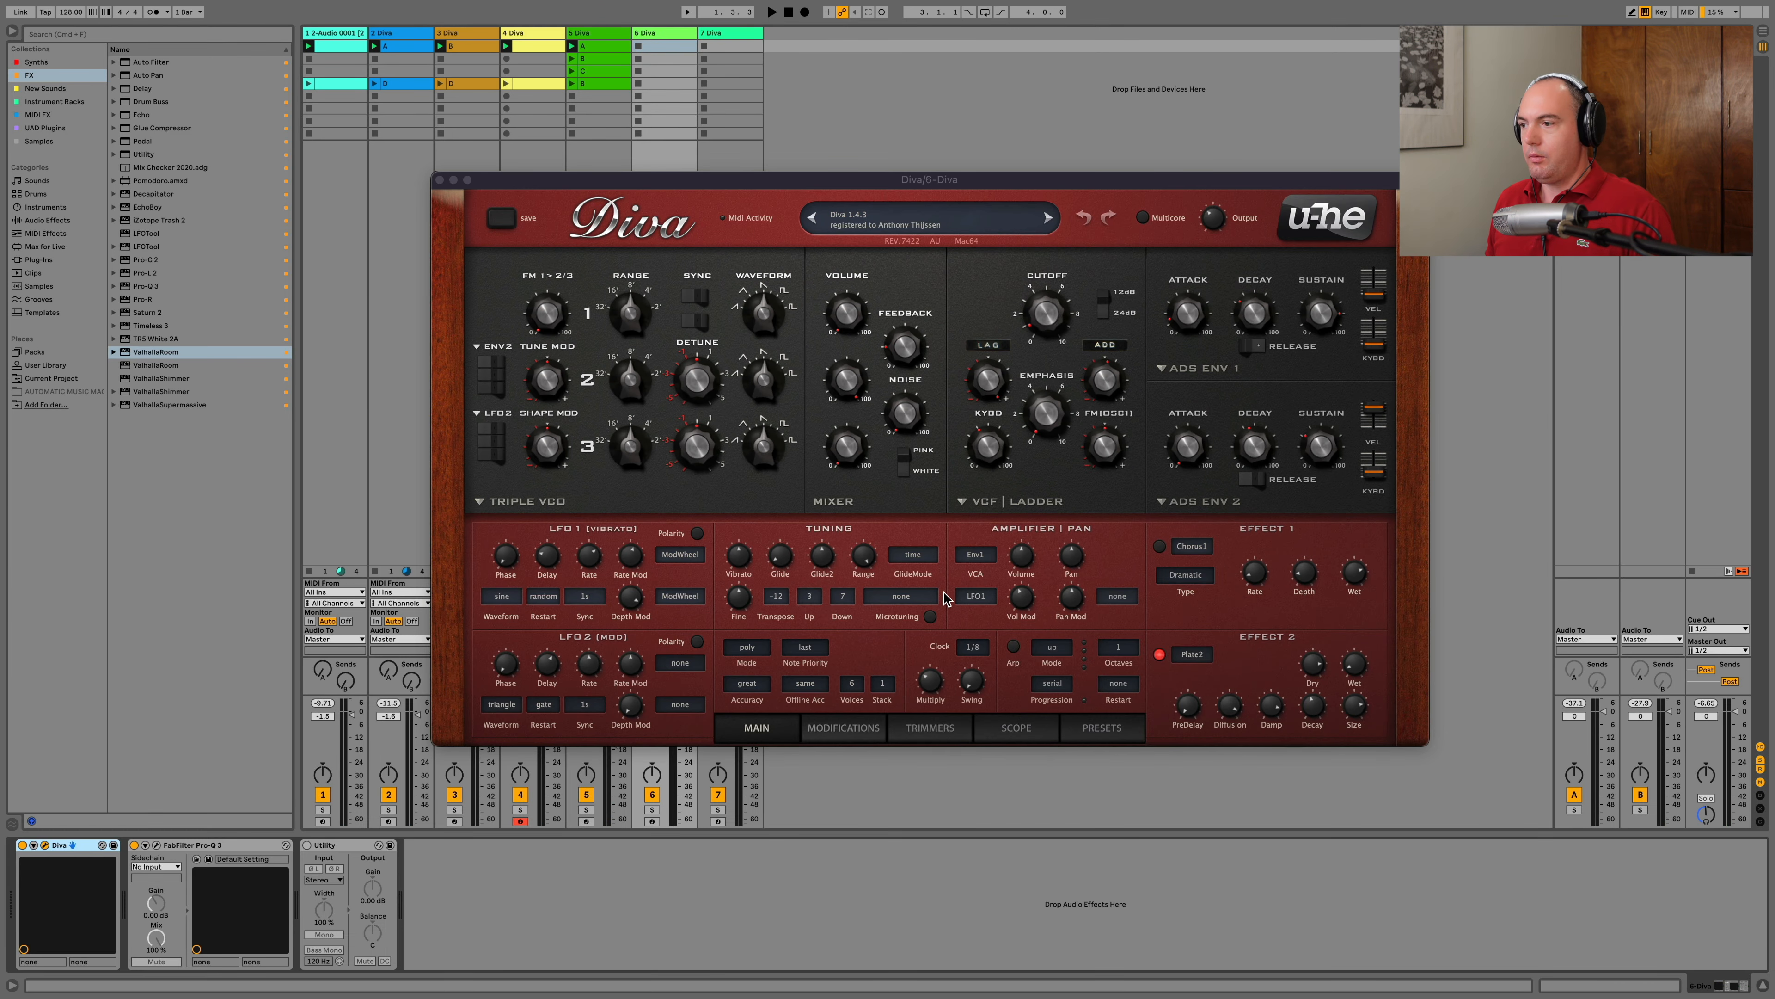
{"action": "left_click", "coordinate": [1118, 734]}
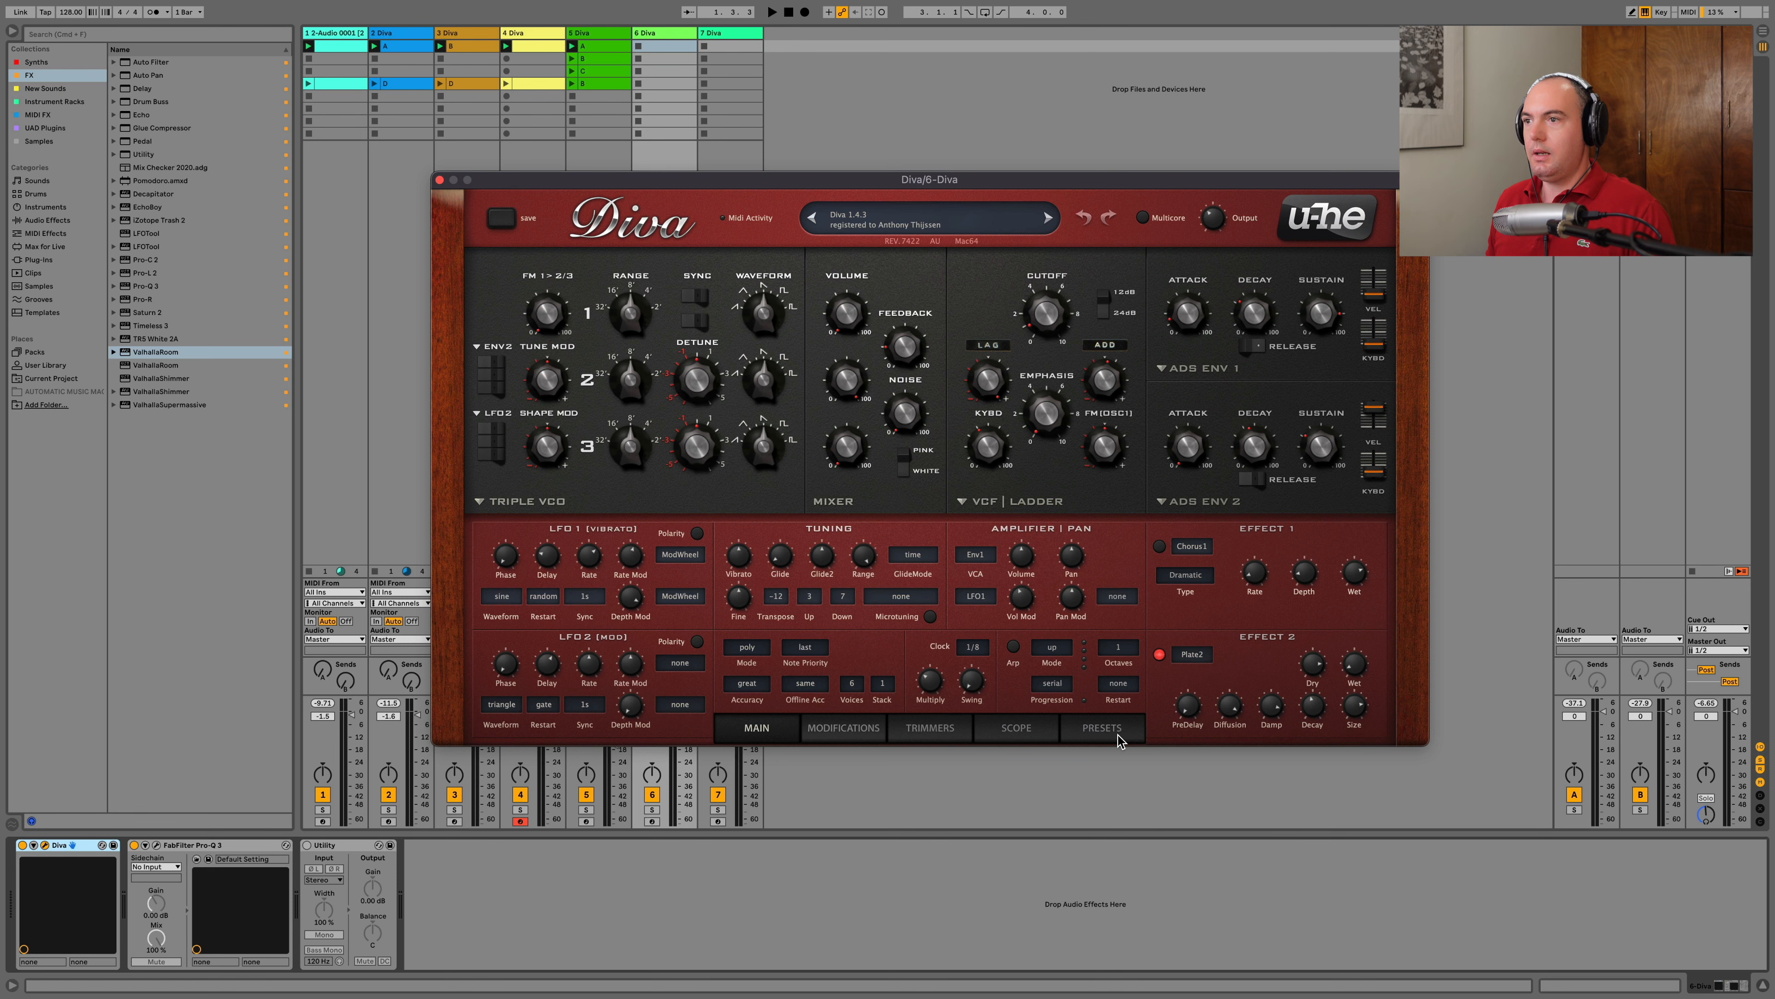
{"action": "left_click", "coordinate": [570, 387]}
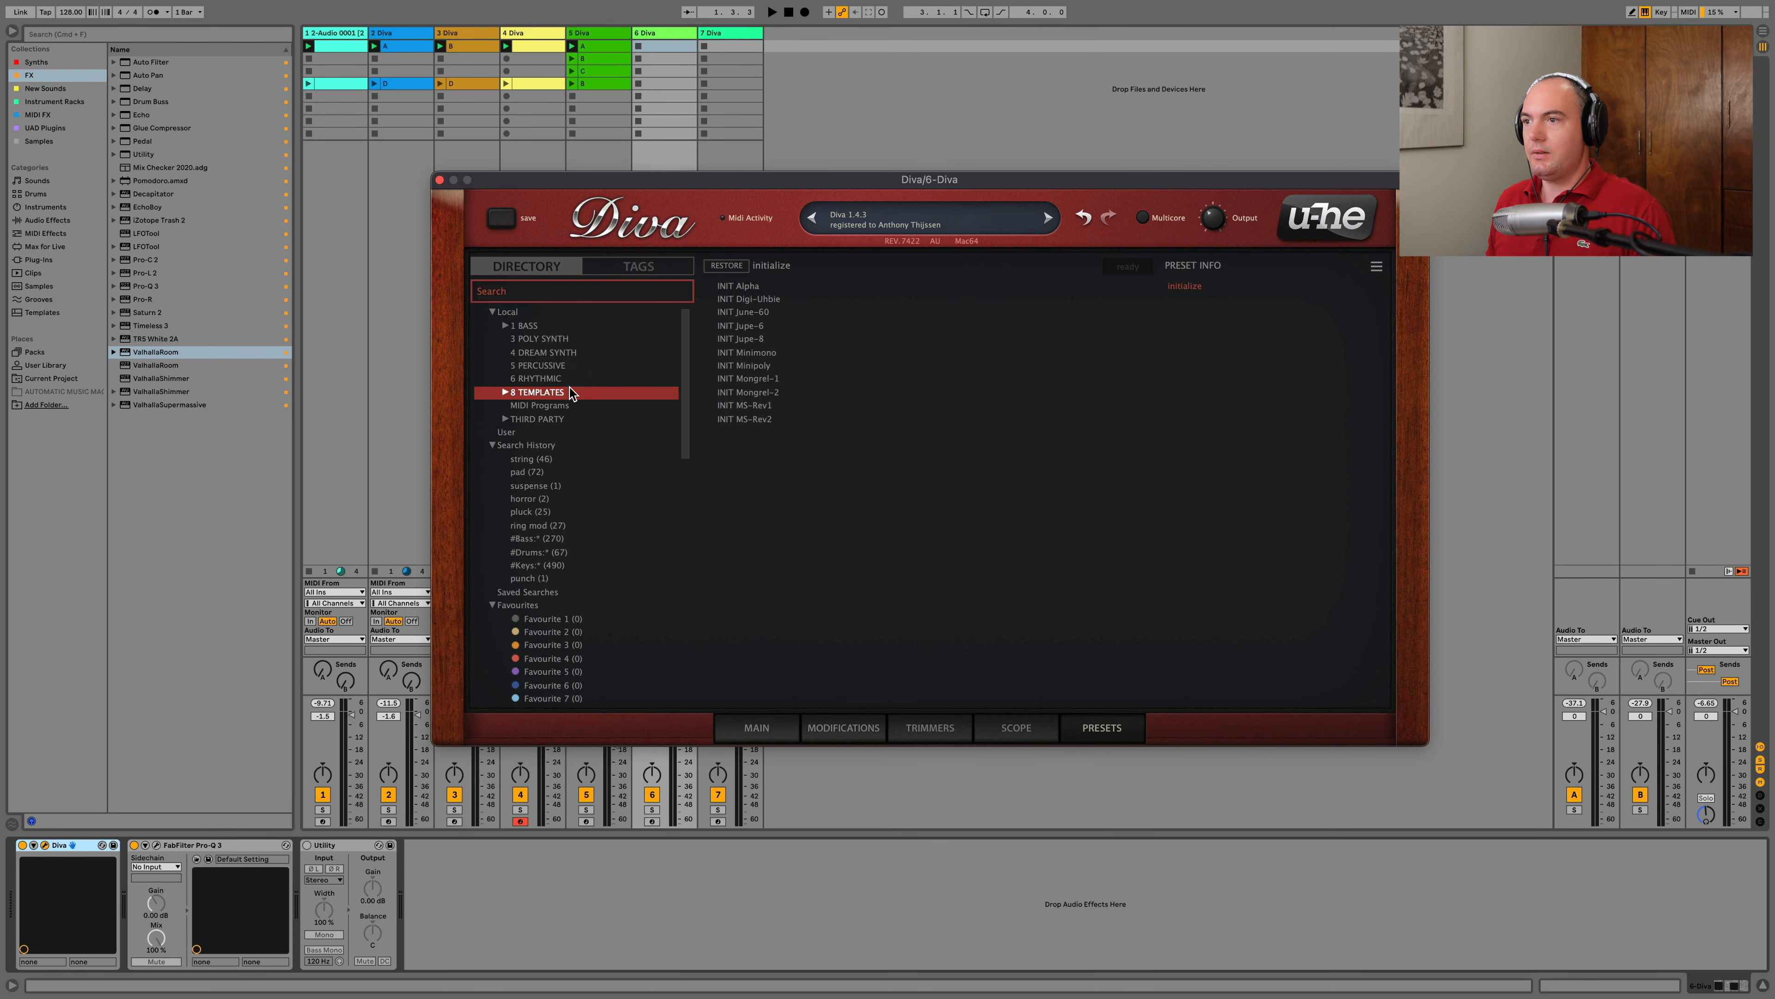
{"action": "left_click", "coordinate": [745, 354]}
{"action": "left_click", "coordinate": [761, 738]}
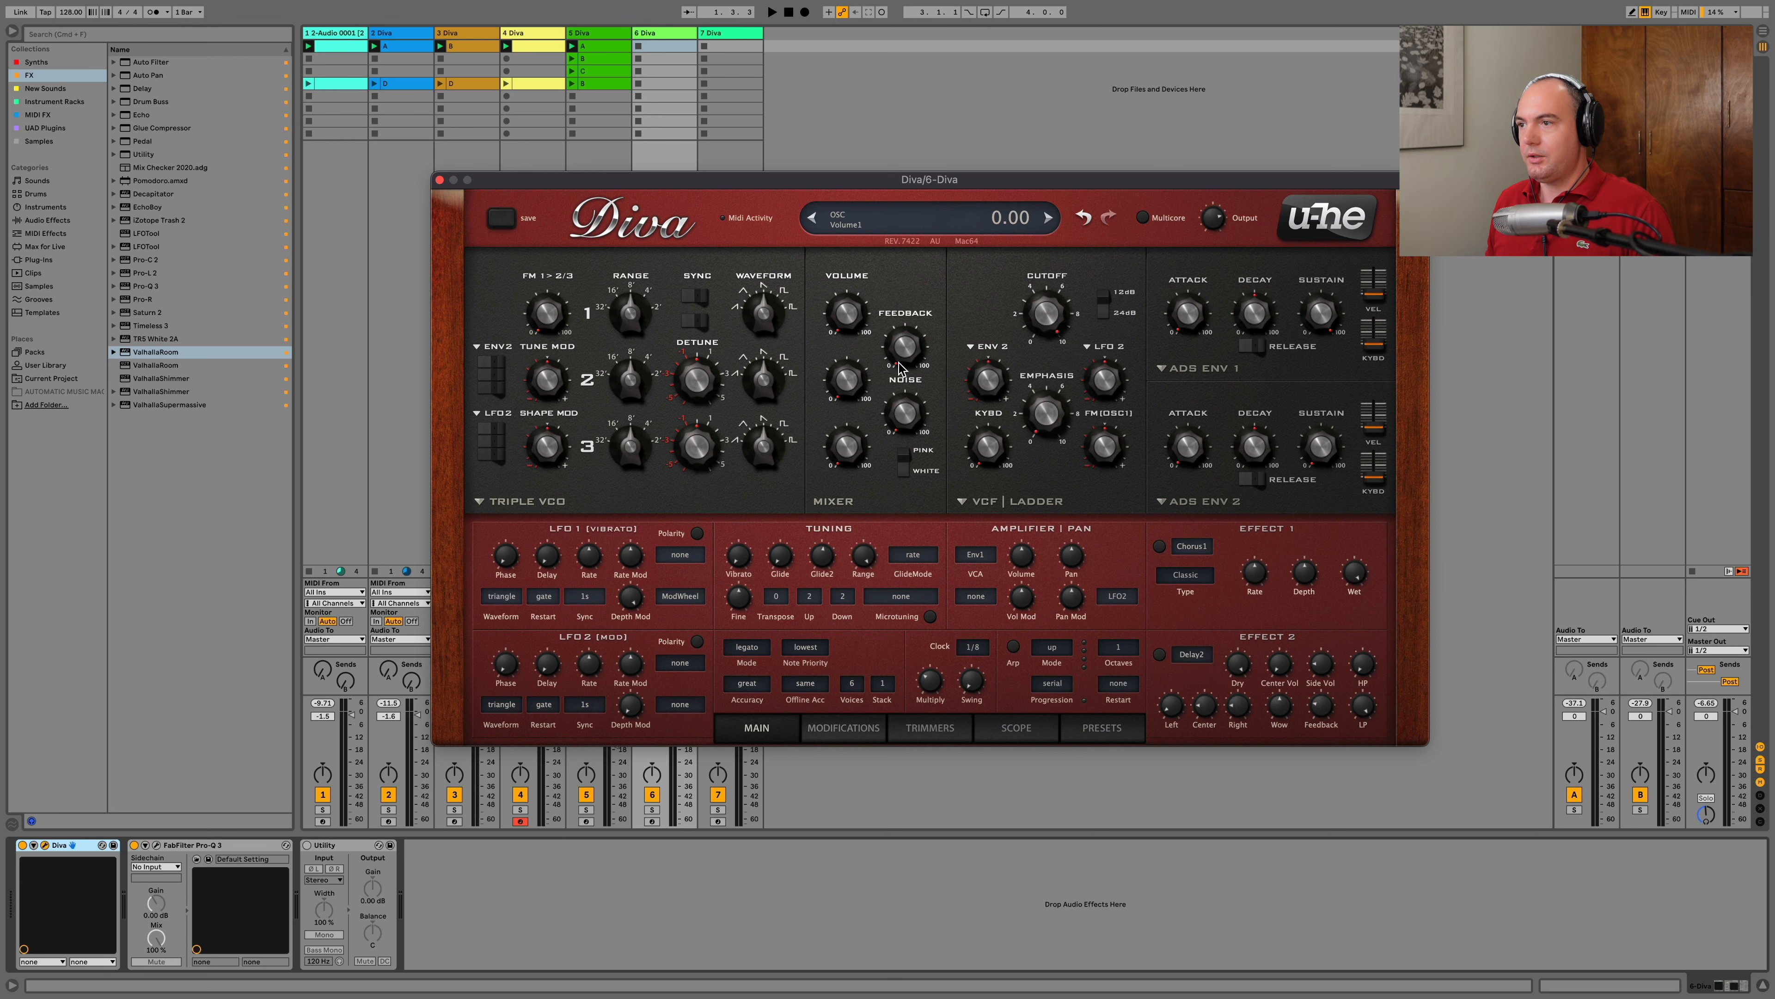
Create a one-bar clip in the sixth track's first slot and fill it with sixteen C3 sixteenth notes
{"action": "double_click", "coordinate": [669, 51]}
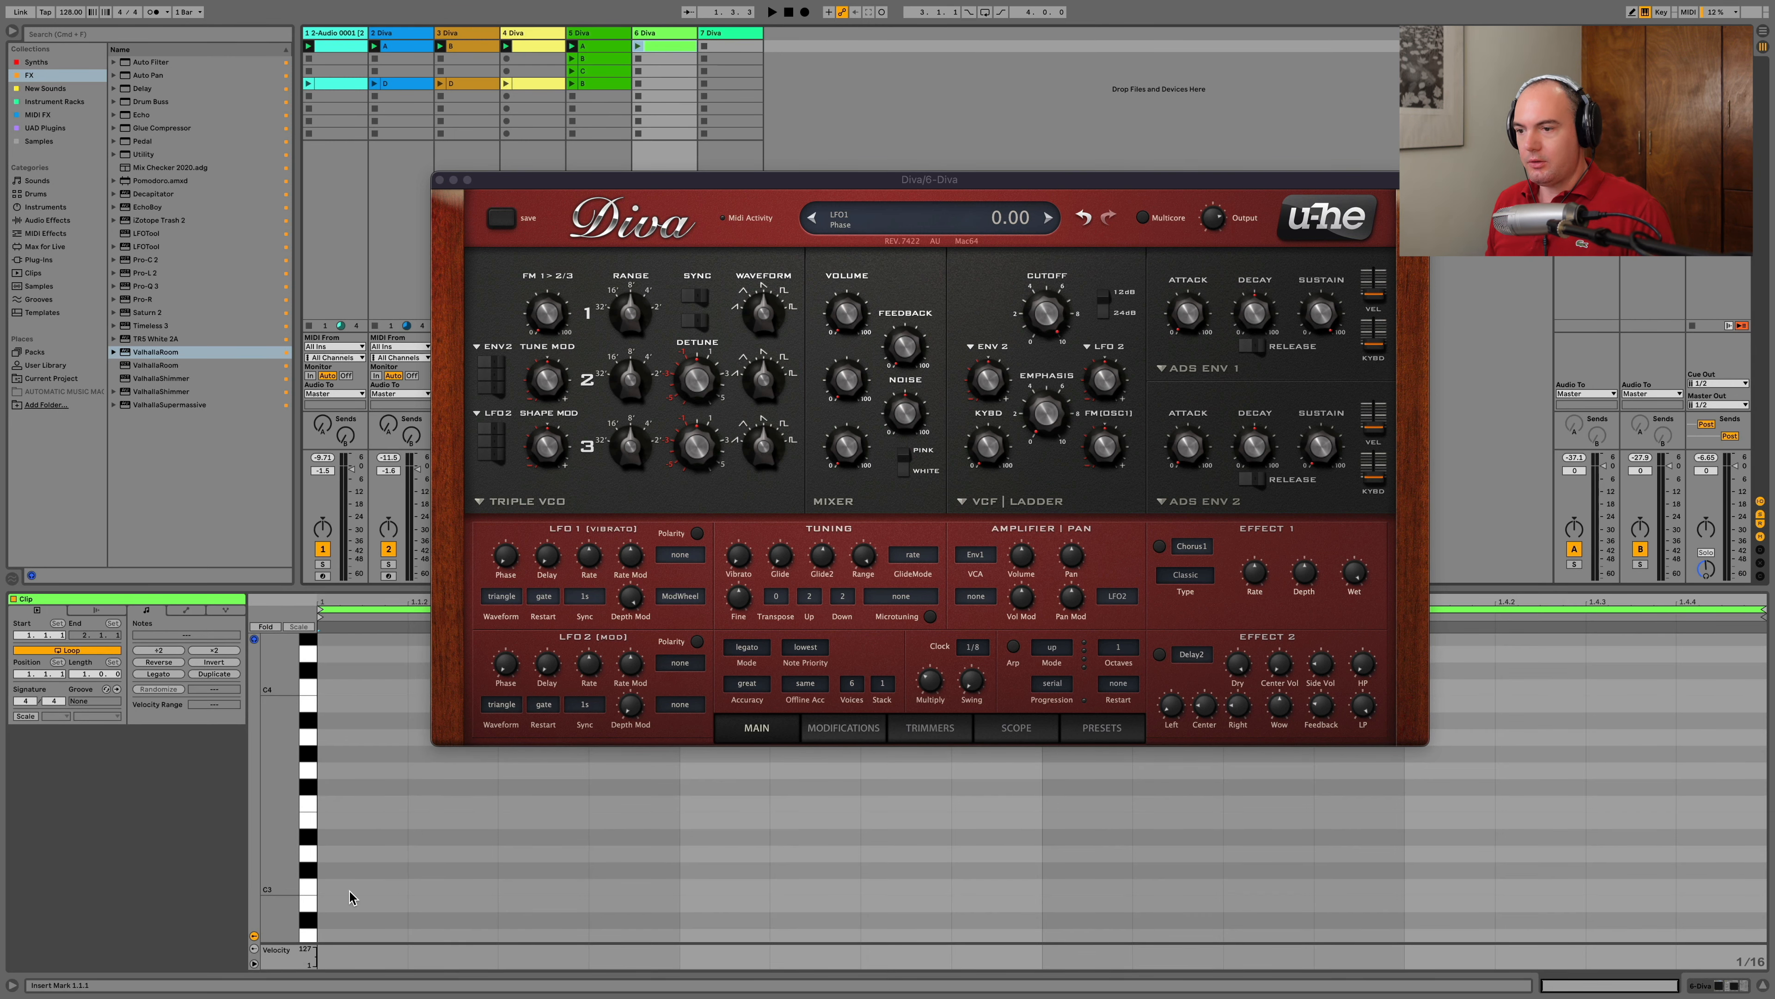
{"action": "key", "text": "super+d"}
{"action": "key", "text": "super+d"}
{"action": "key", "text": "super+d"}
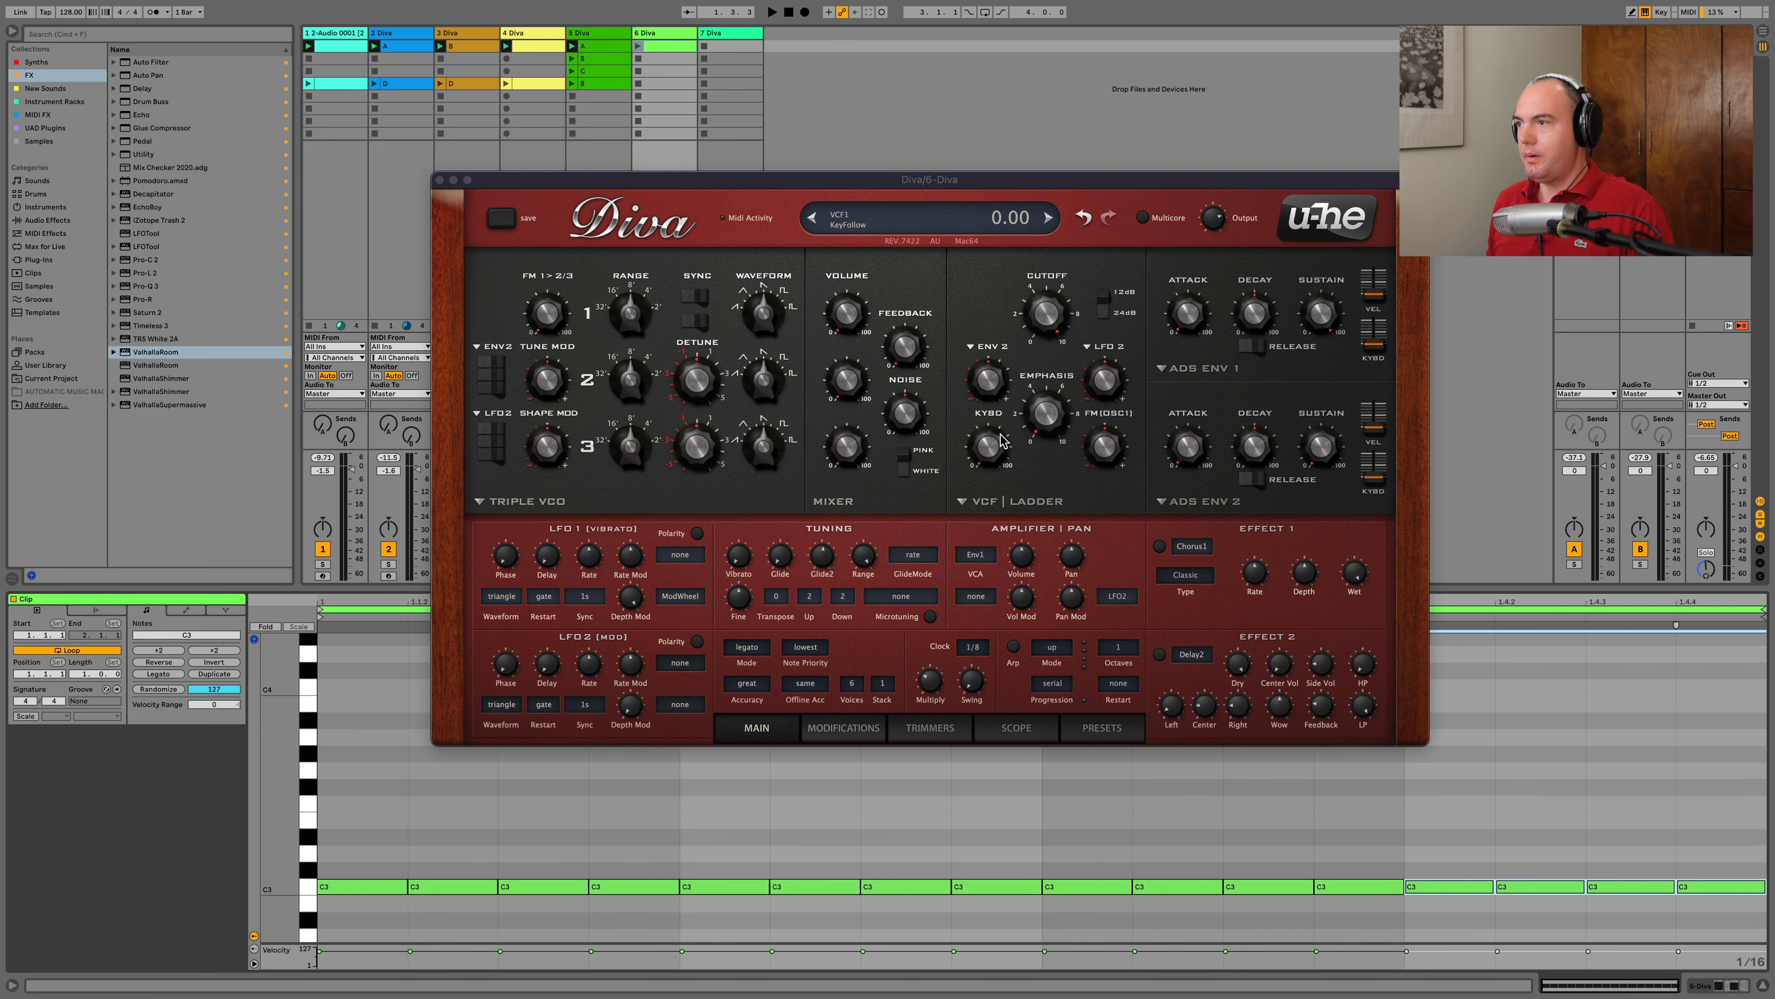
Switch Diva's envelope 1 to the analogue model, raise its attack slightly and start playback
{"action": "left_click", "coordinate": [1193, 371]}
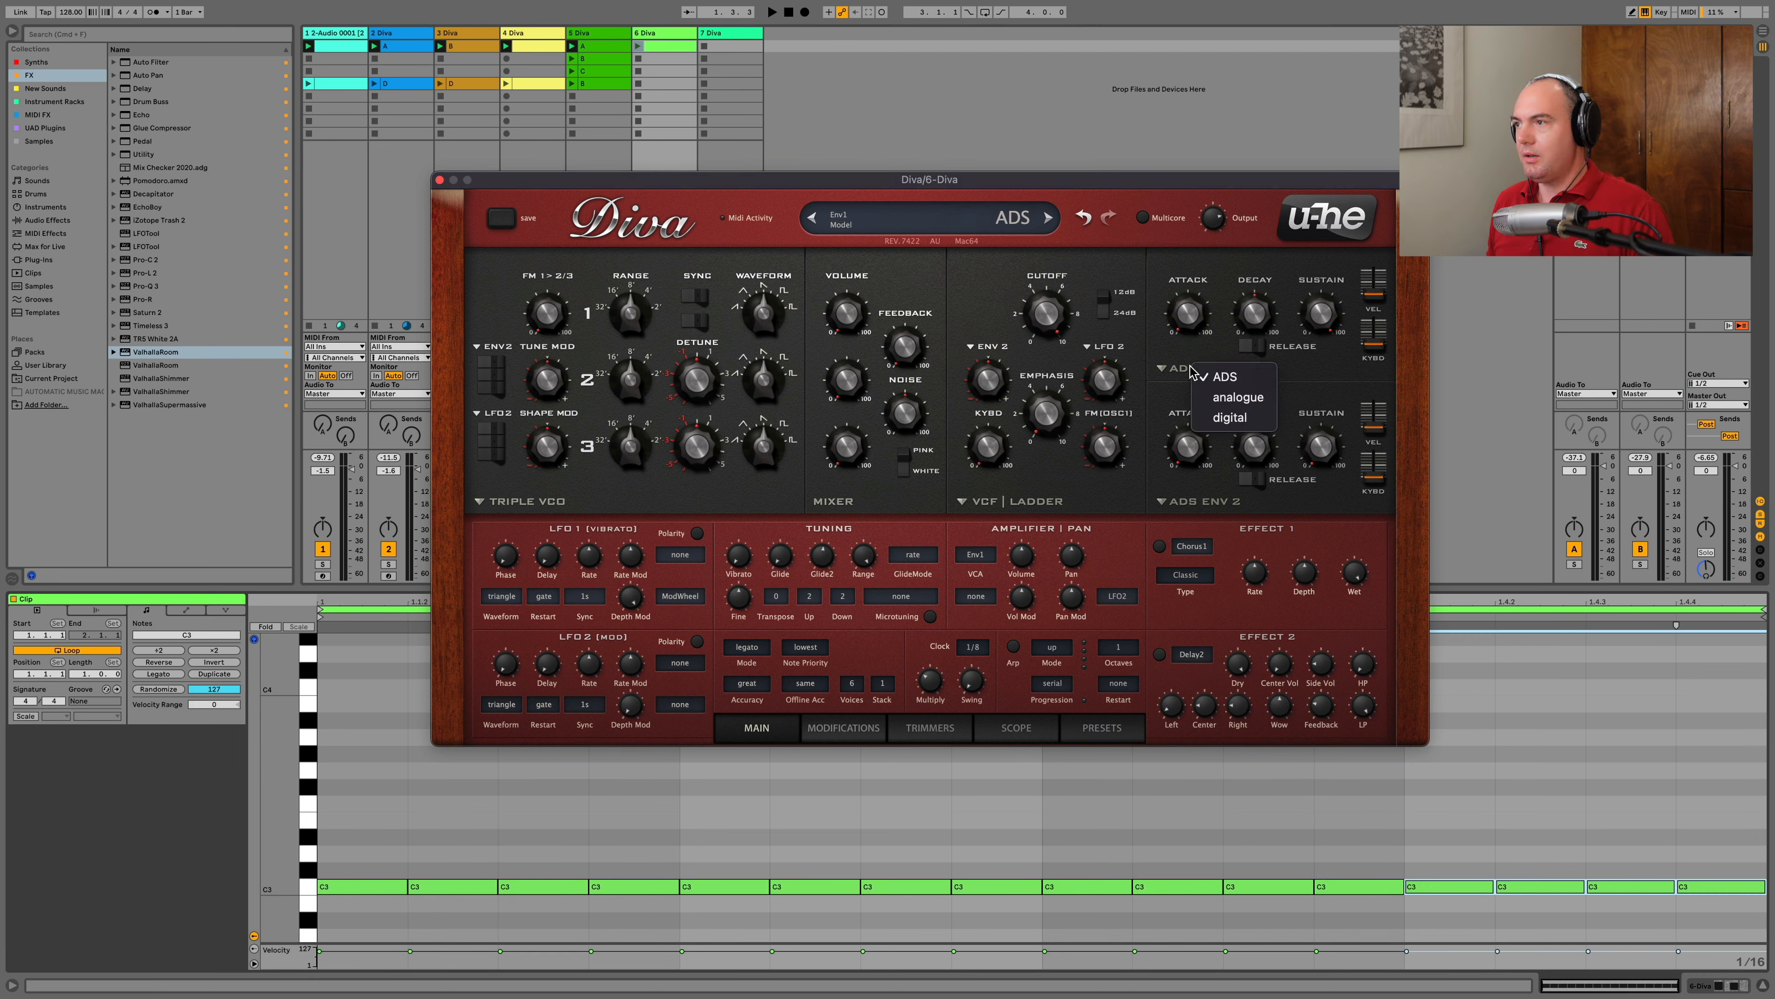
{"action": "left_click", "coordinate": [1216, 398]}
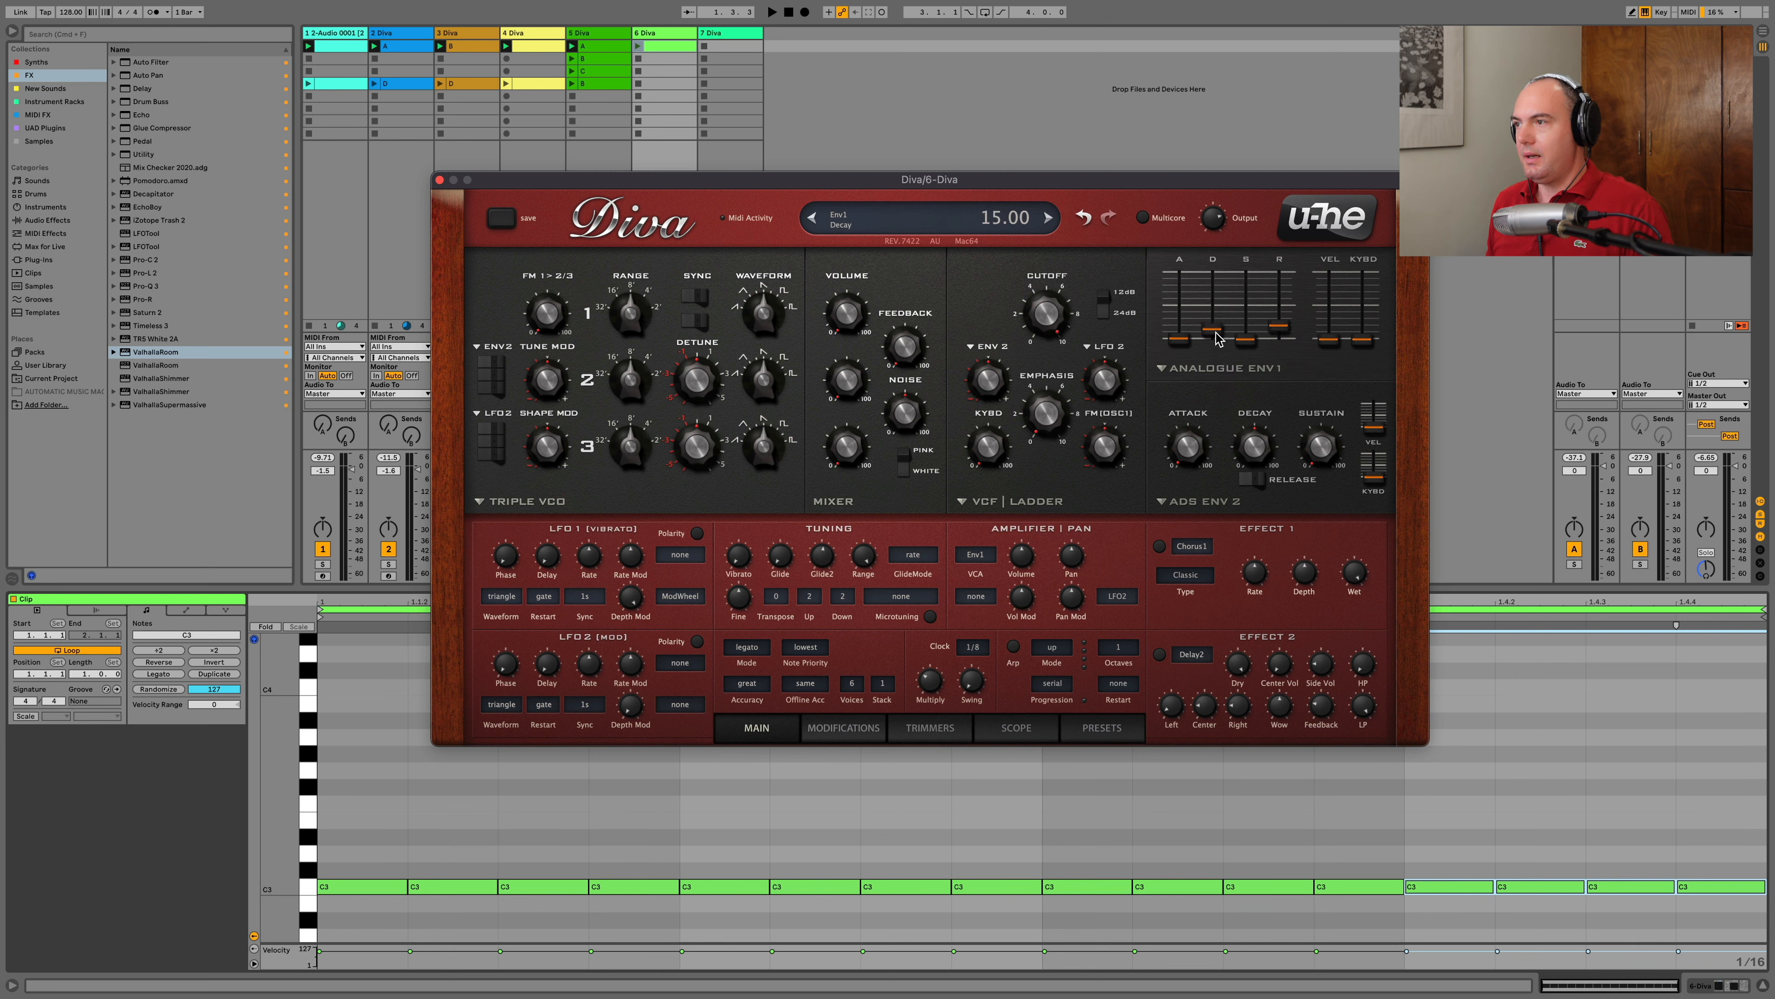
{"action": "left_click_drag", "start_coordinate": [1186, 343], "coordinate": [1186, 331]}
{"action": "key", "text": "space"}
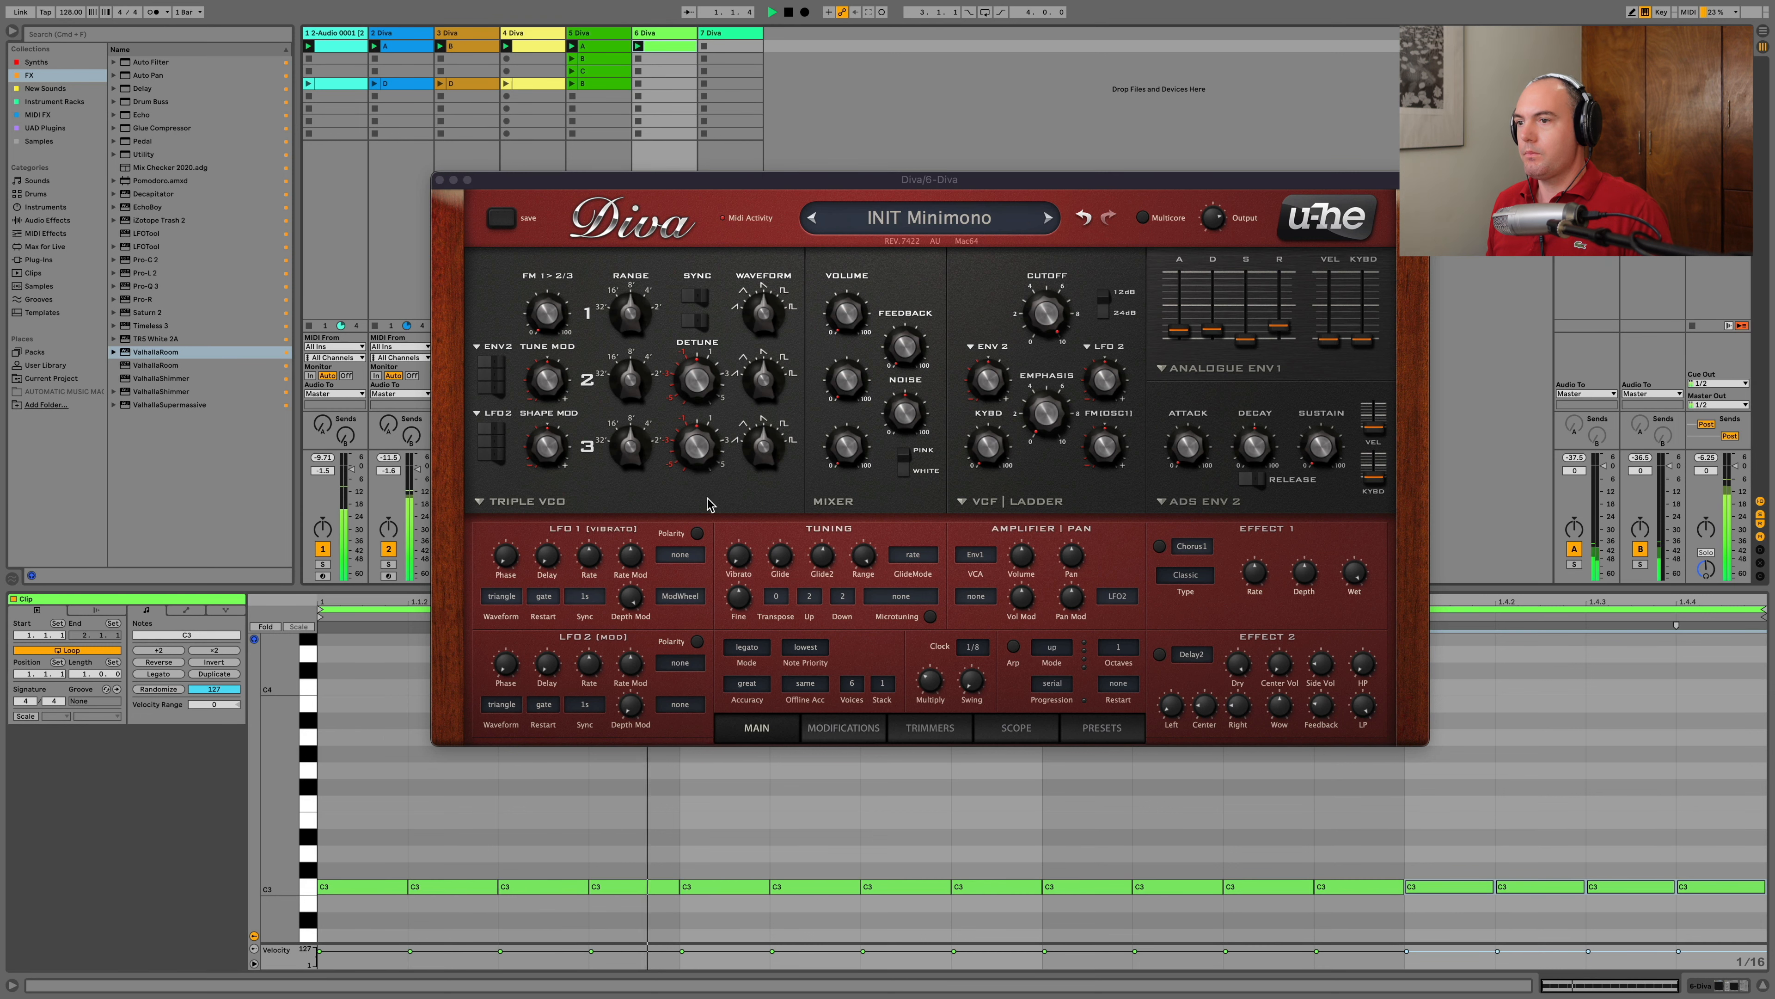
Switch Diva's oscillator model to Dual VCO Eco and its high-pass section to HPF pre, and start playback
{"action": "left_click_drag", "start_coordinate": [518, 180], "coordinate": [802, 227]}
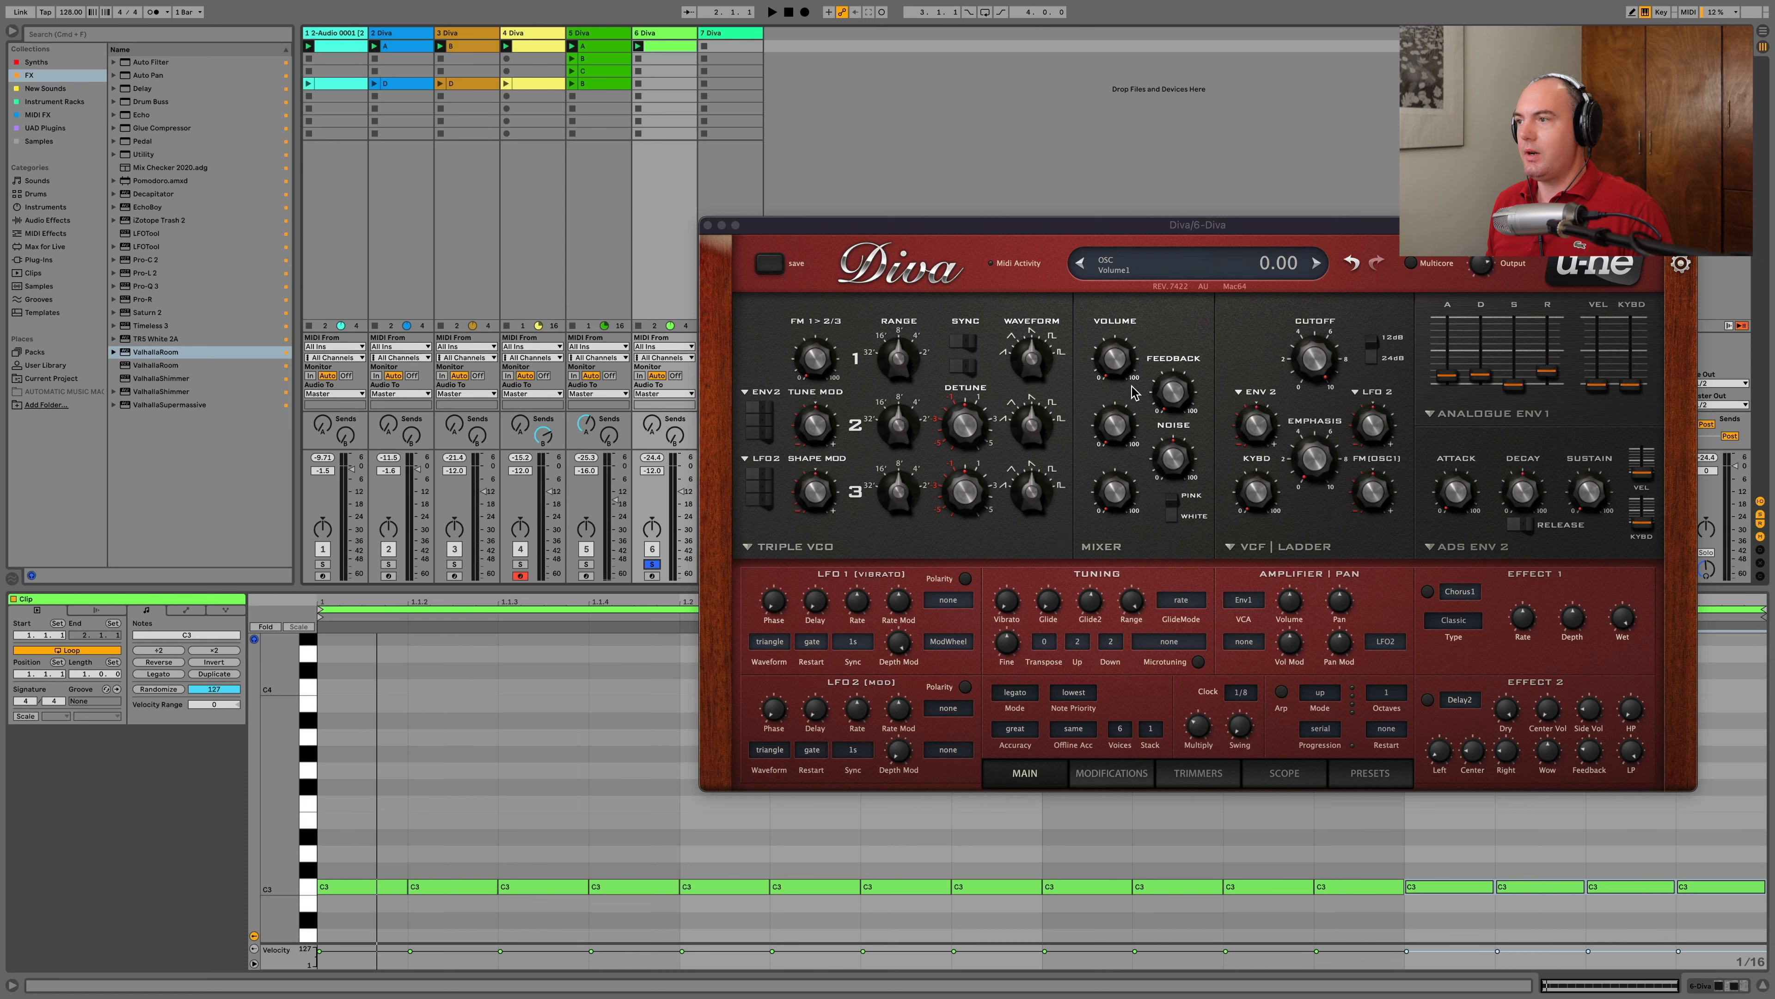
{"action": "left_click", "coordinate": [795, 546]}
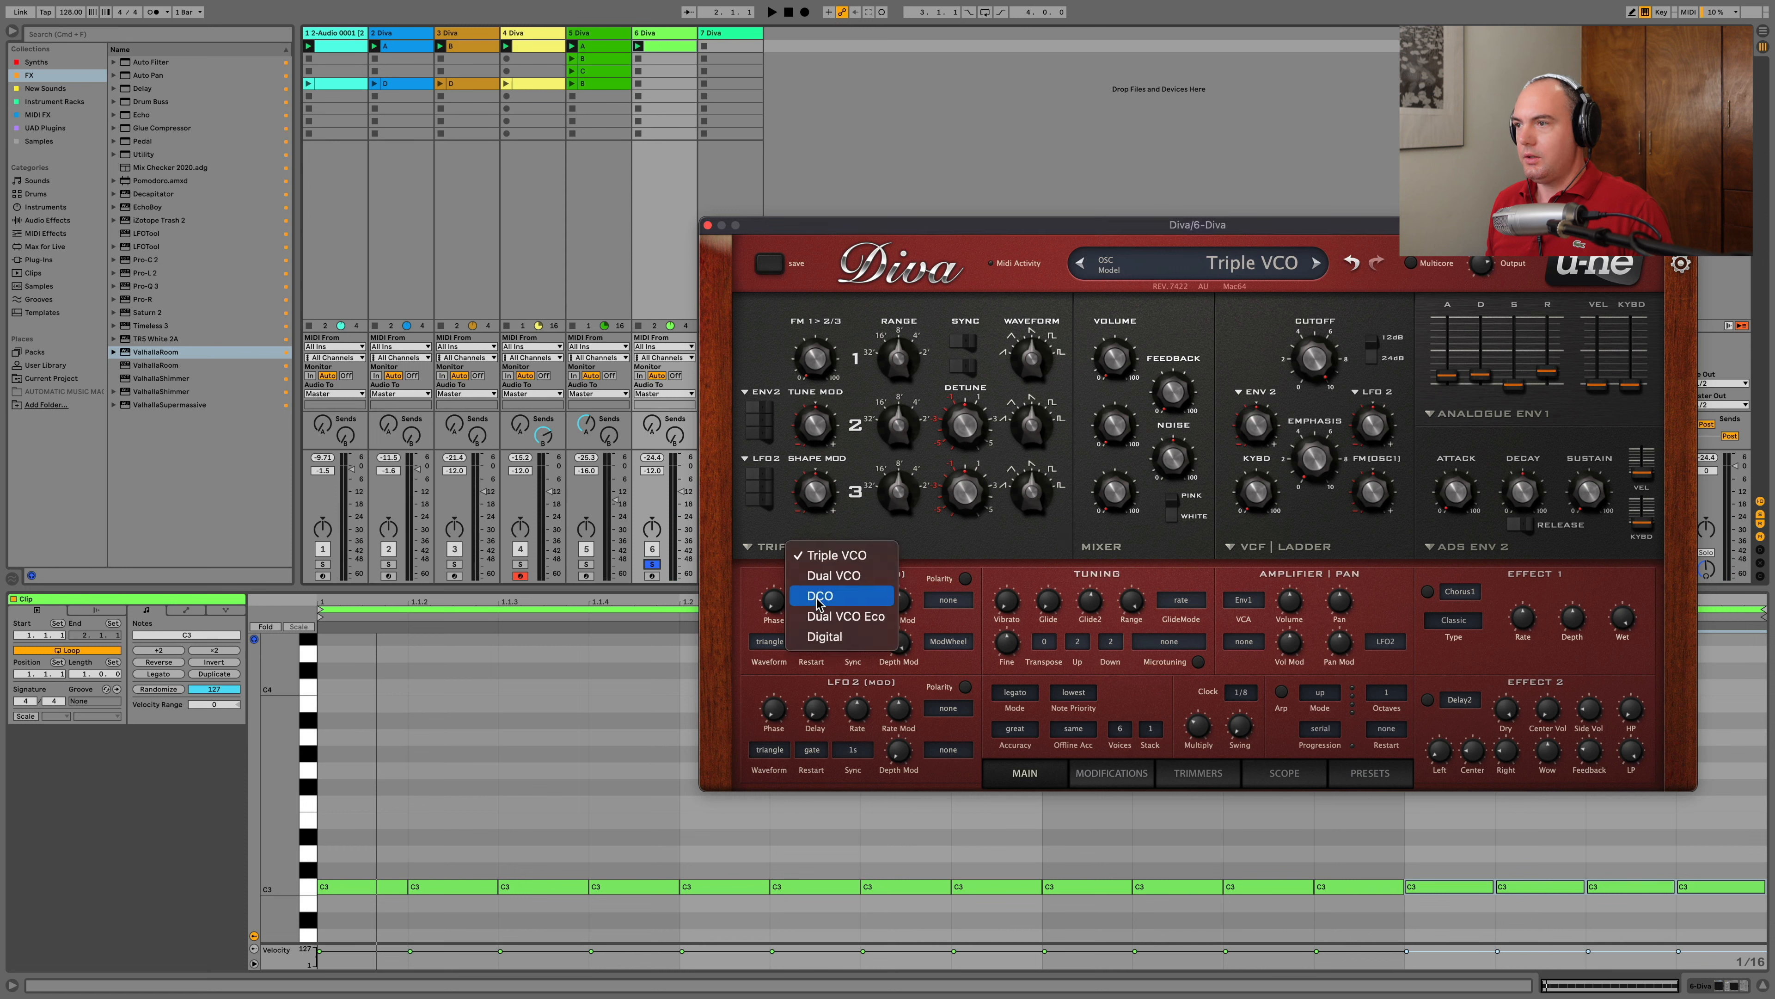
{"action": "left_click", "coordinate": [828, 617]}
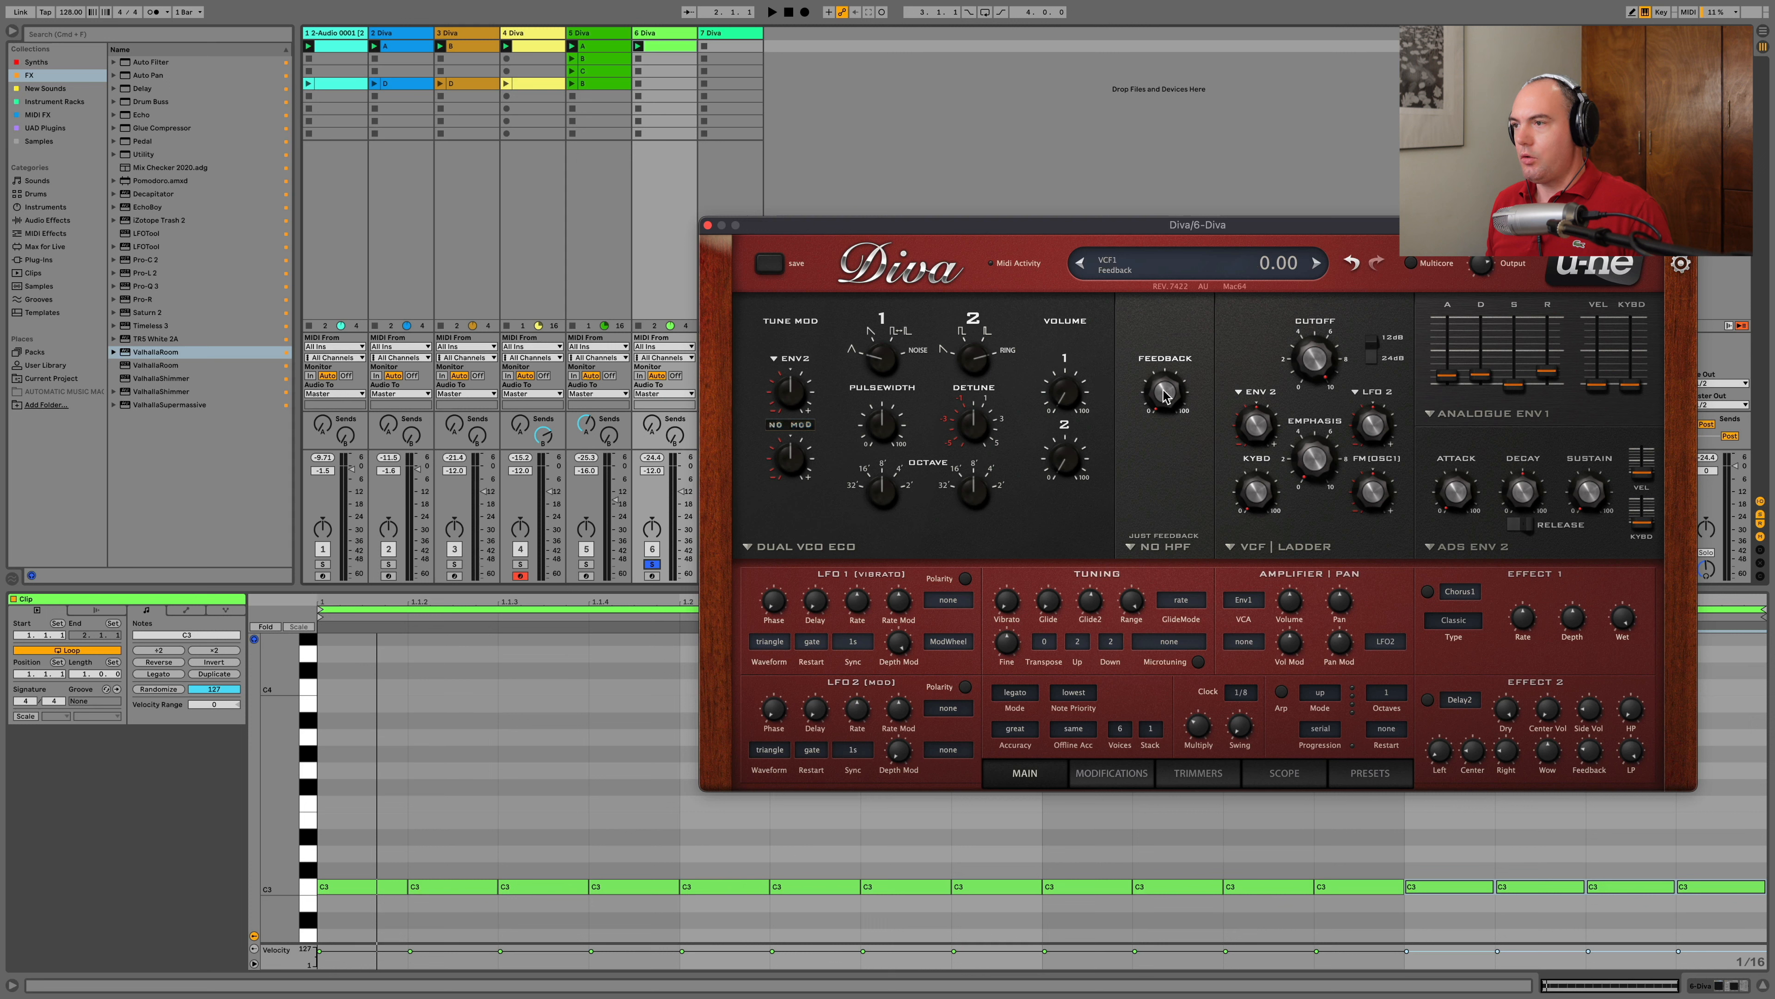
{"action": "left_click", "coordinate": [1137, 545]}
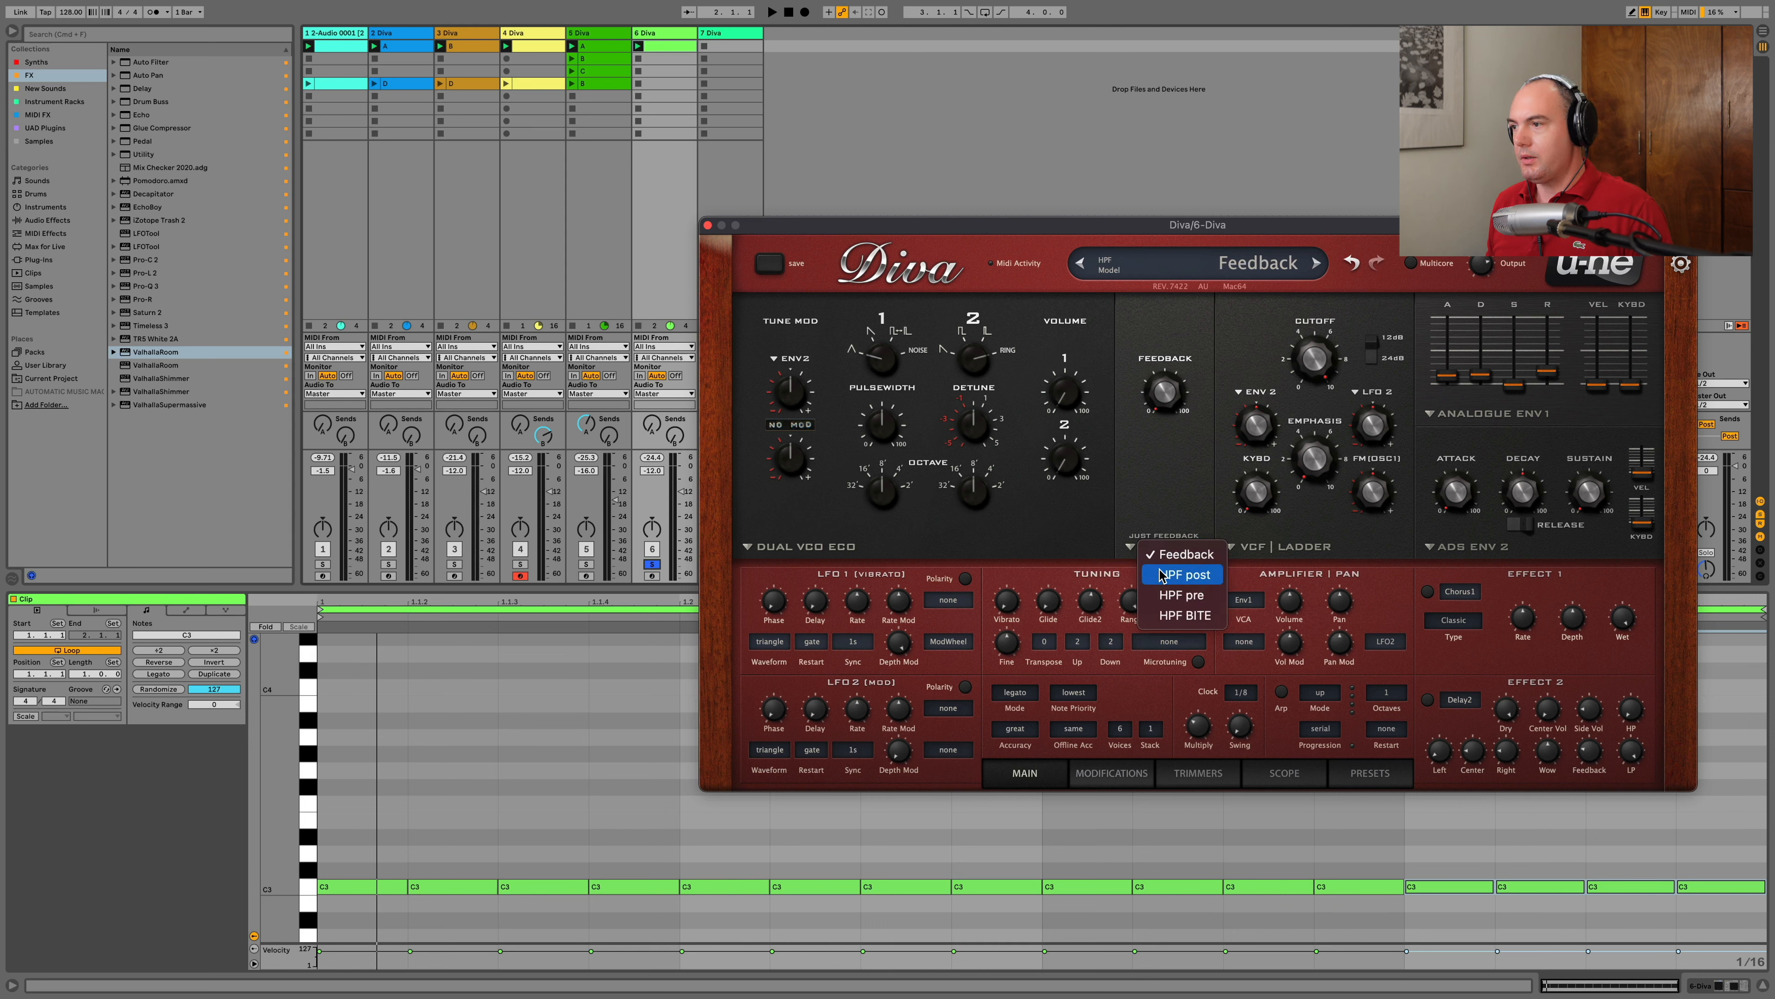
{"action": "left_click", "coordinate": [1181, 595]}
{"action": "key", "text": "space"}
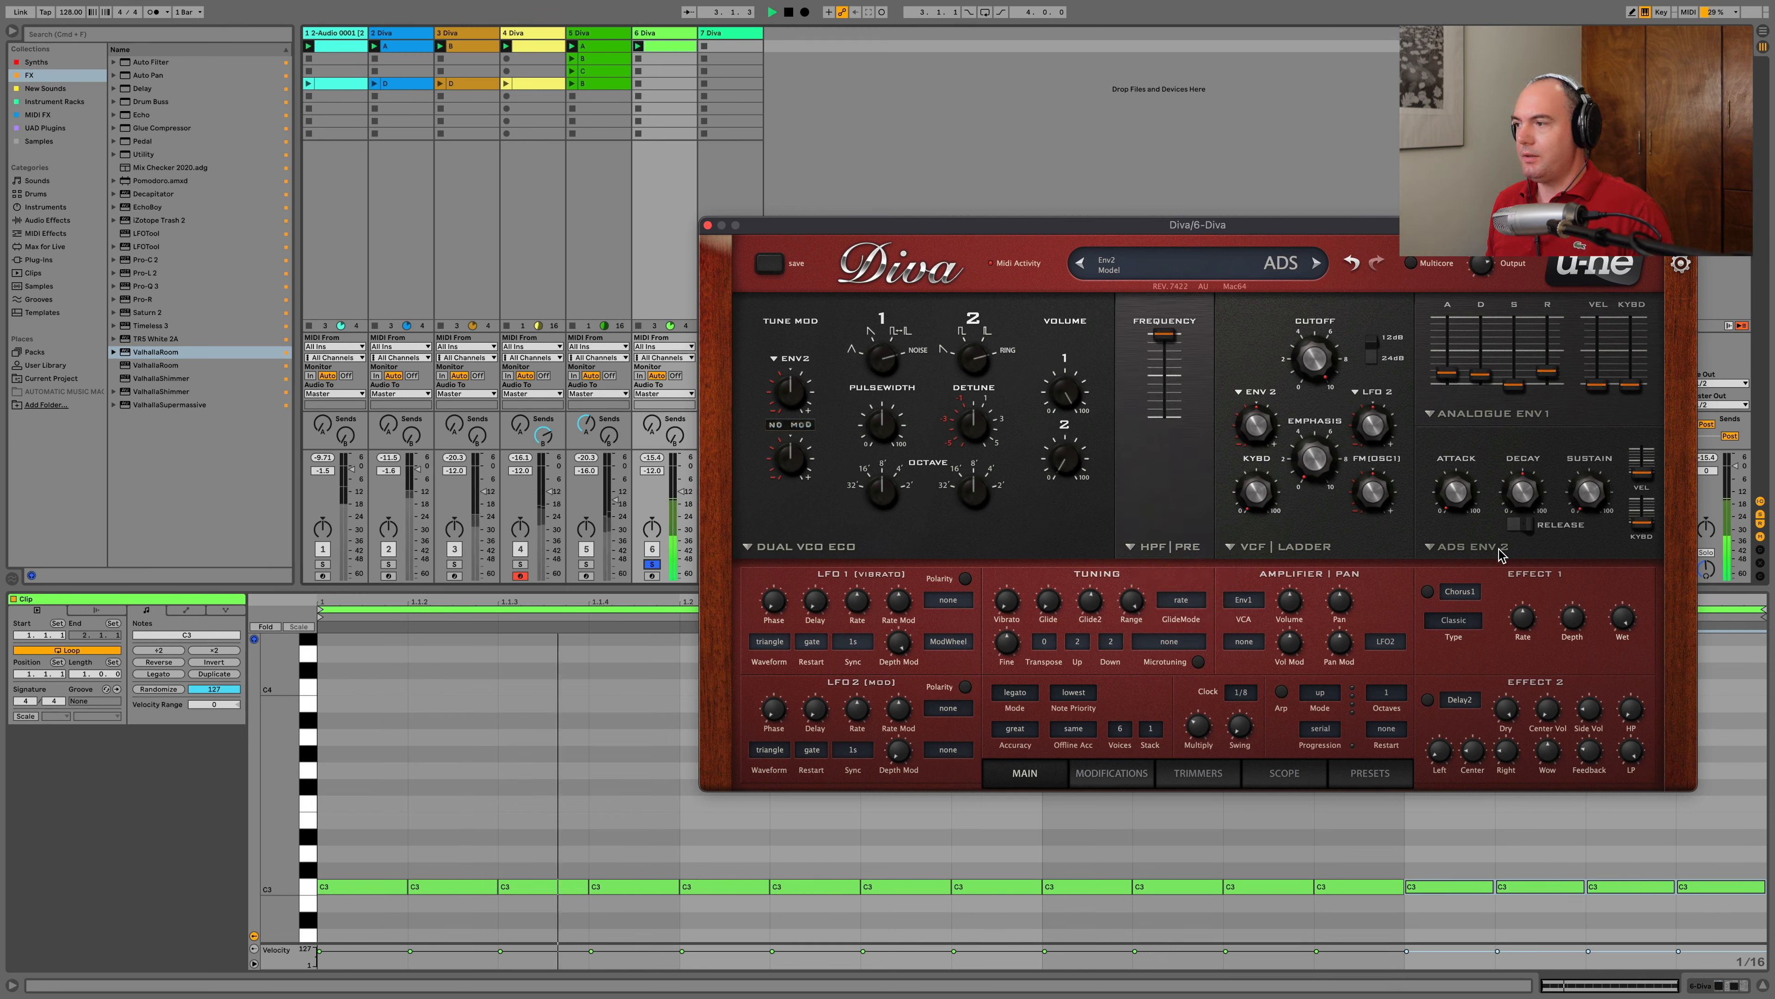
Enable Diva's Chorus1 effect with the Dramatic type and adjust its wet level
{"action": "left_click", "coordinate": [1427, 591]}
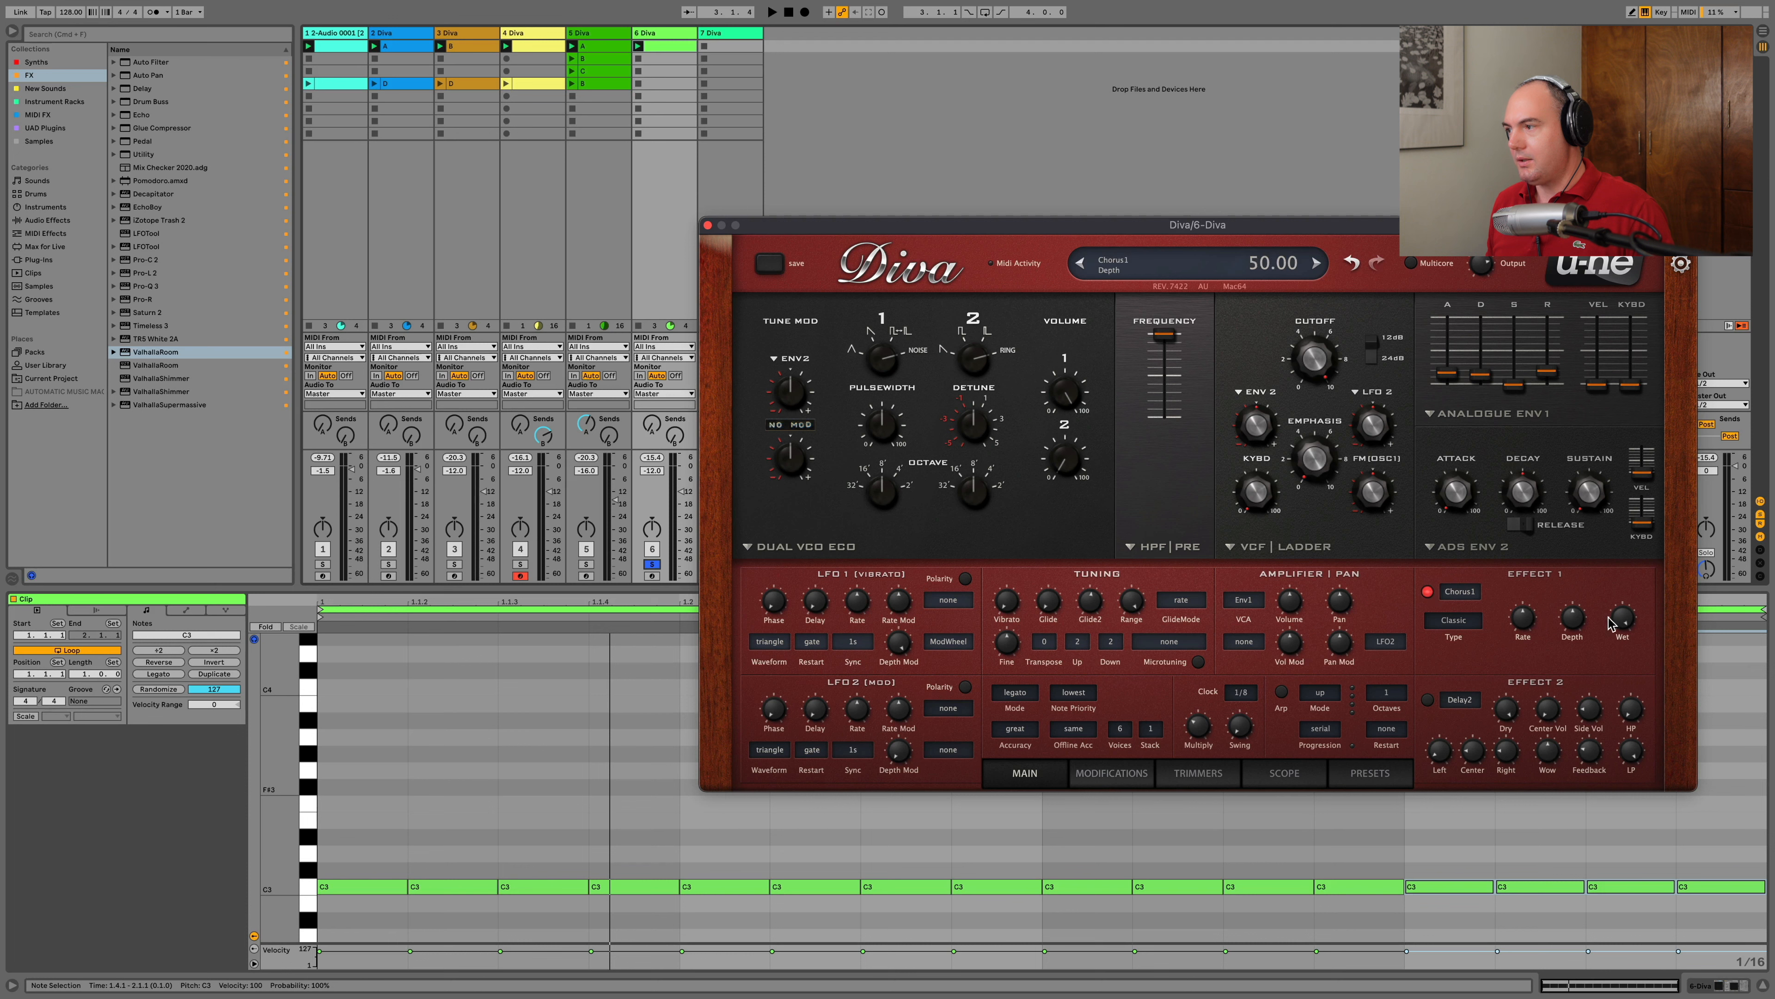
{"action": "key", "text": "space"}
{"action": "left_click_drag", "start_coordinate": [1621, 621], "coordinate": [1624, 696]}
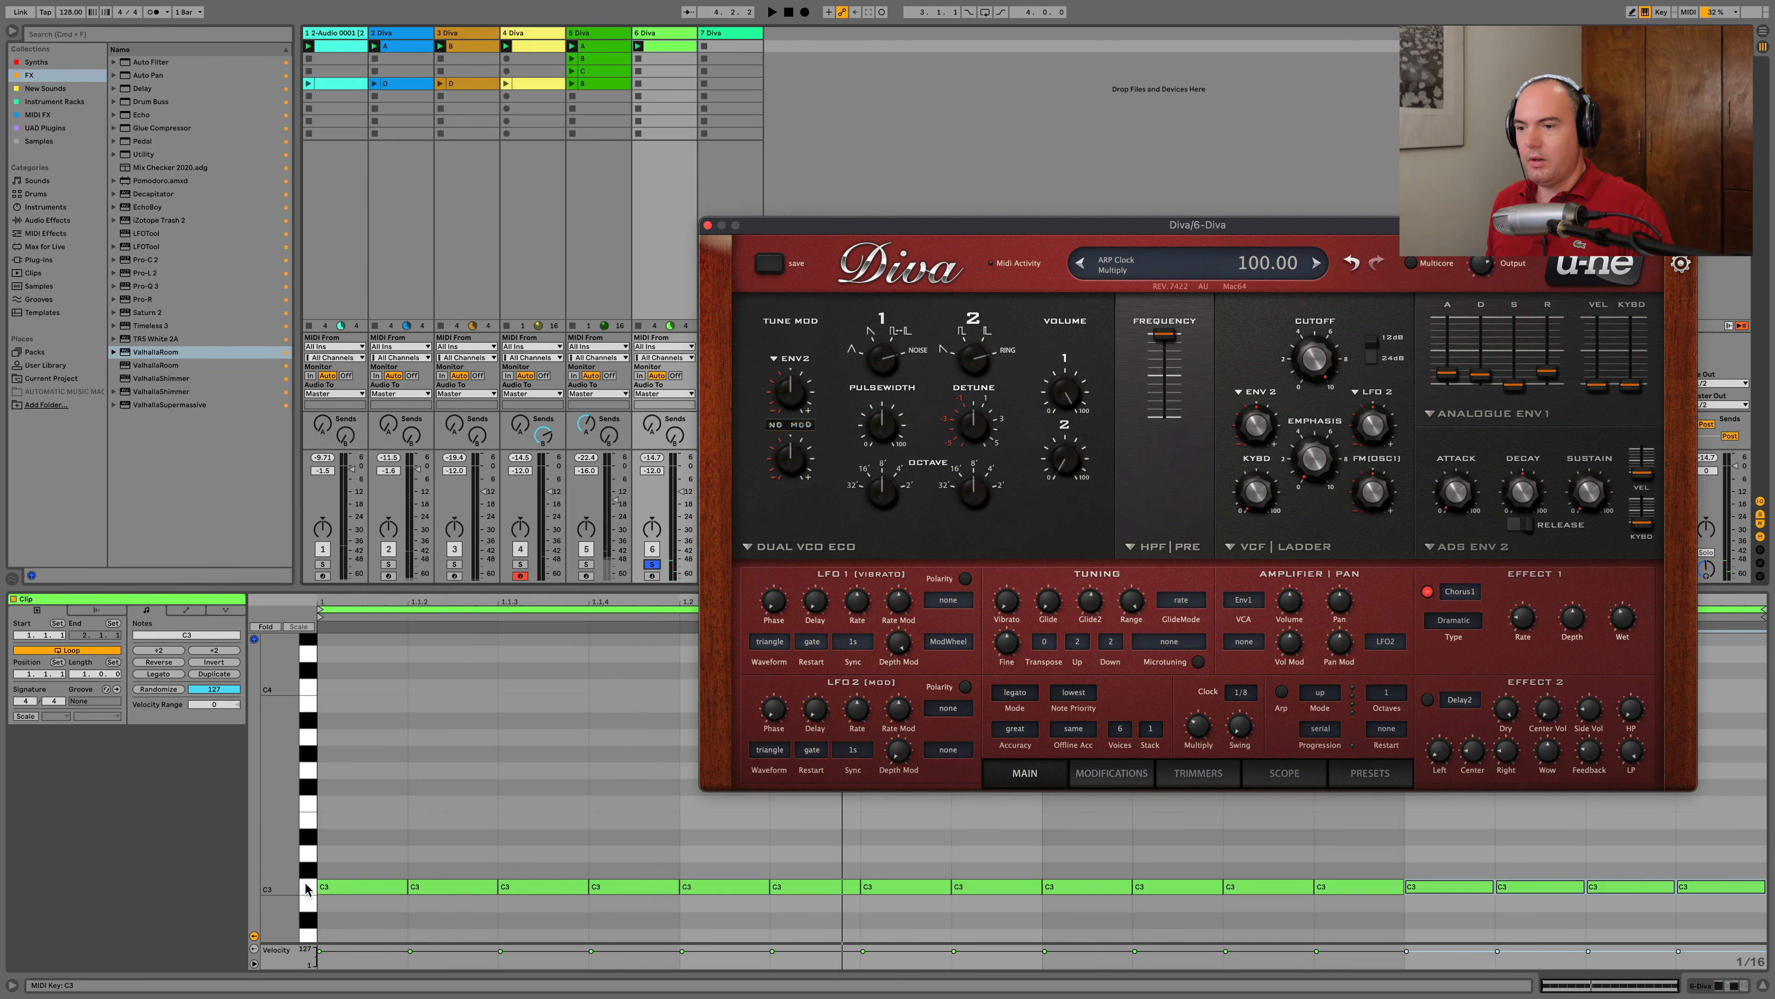
Randomize the C3 notes' velocities and set envelope 1's velocity amount slightly above zero, soloing the second track while listening
{"action": "left_click", "coordinate": [306, 888]}
{"action": "left_click", "coordinate": [160, 690]}
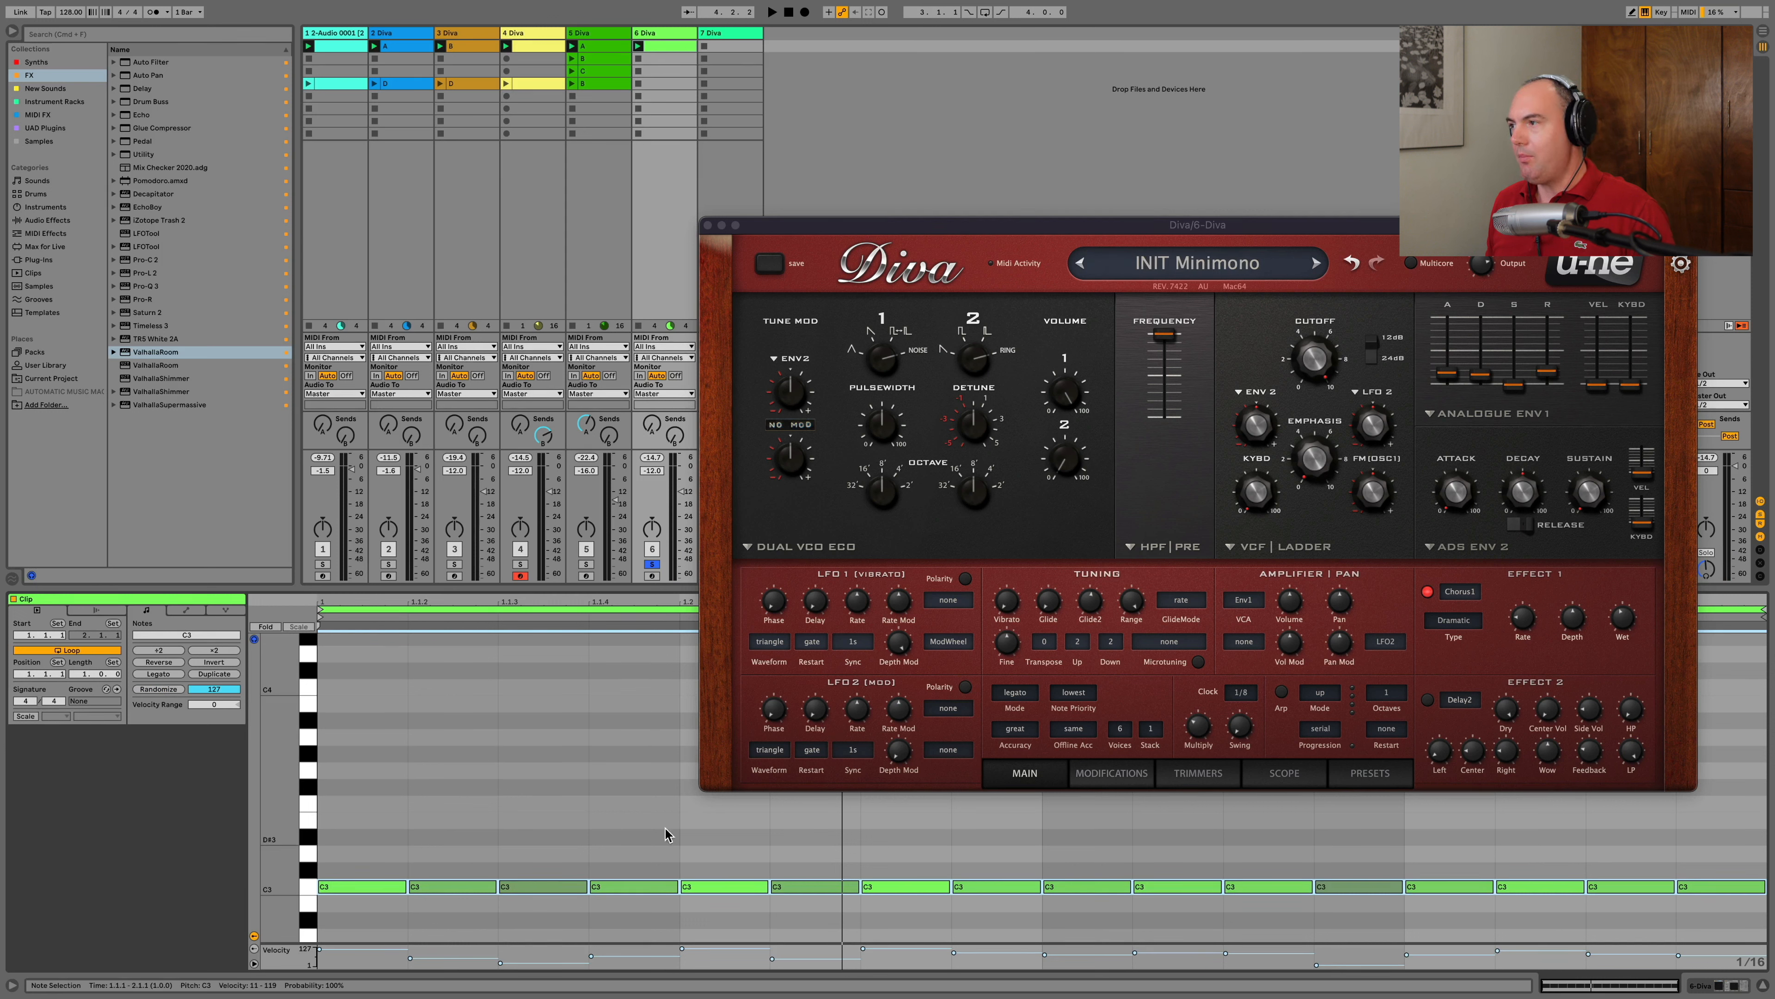
{"action": "left_click", "coordinate": [1601, 388]}
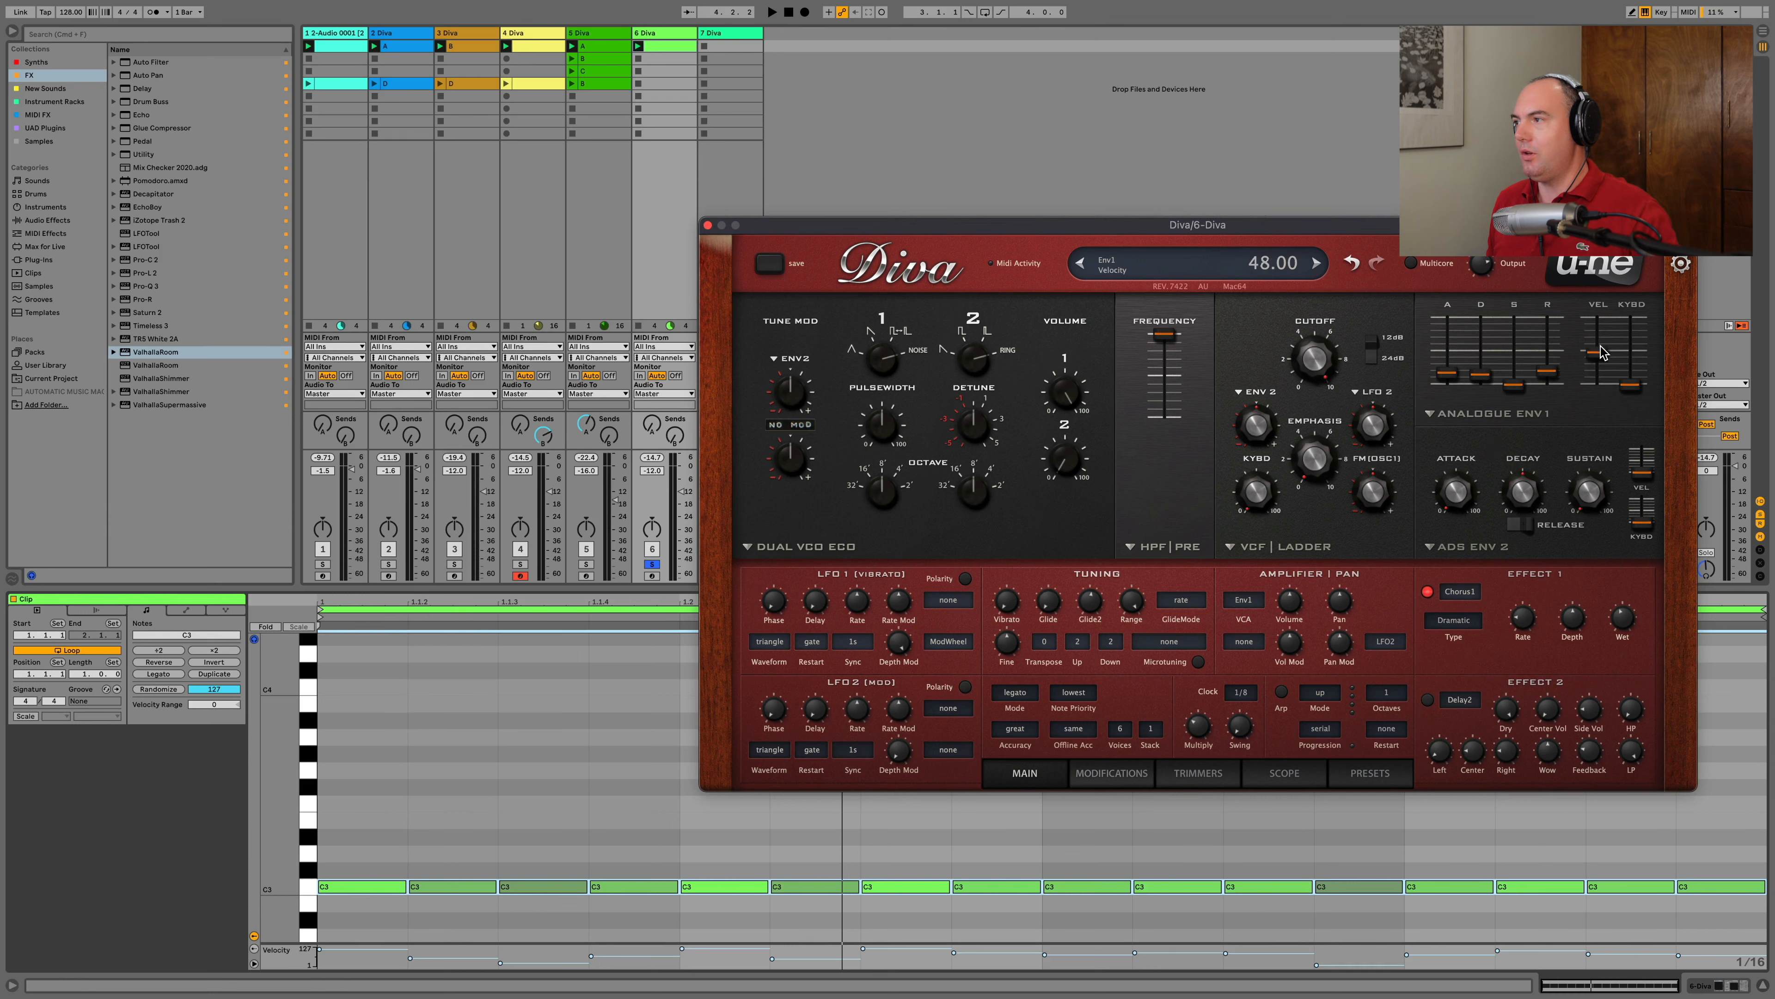
{"action": "left_click_drag", "start_coordinate": [1601, 344], "coordinate": [1600, 335]}
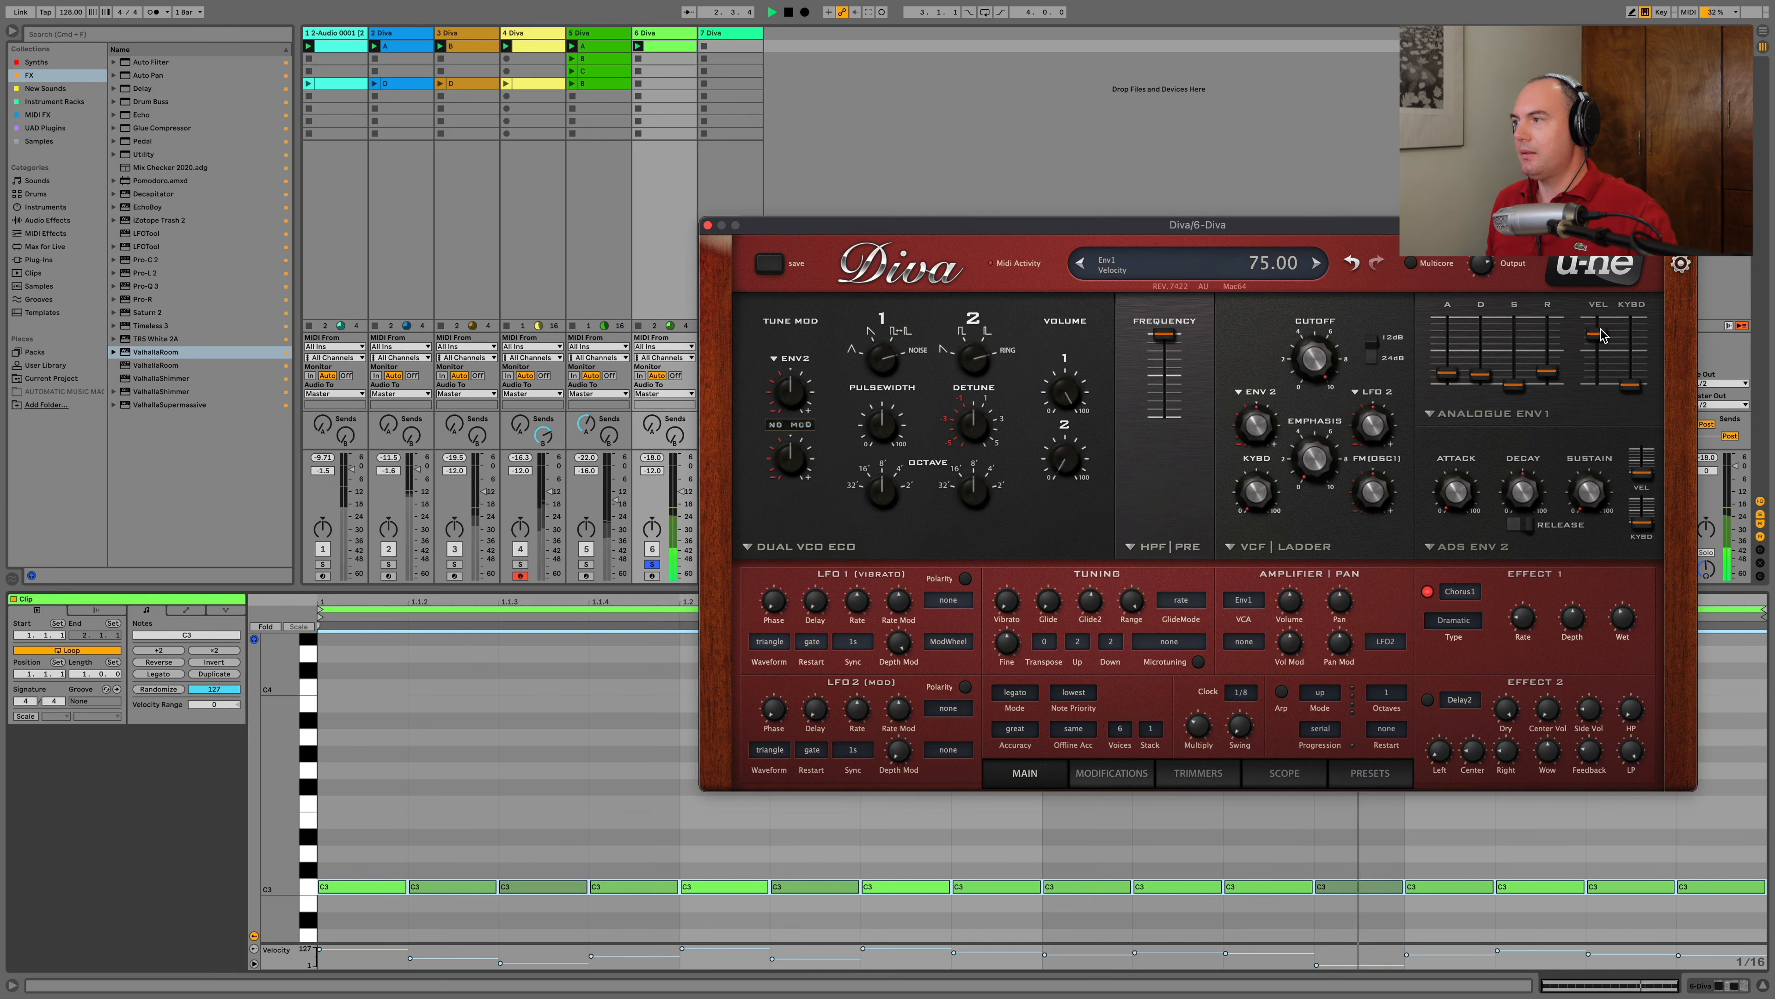
{"action": "left_click_drag", "start_coordinate": [1600, 335], "coordinate": [1595, 383]}
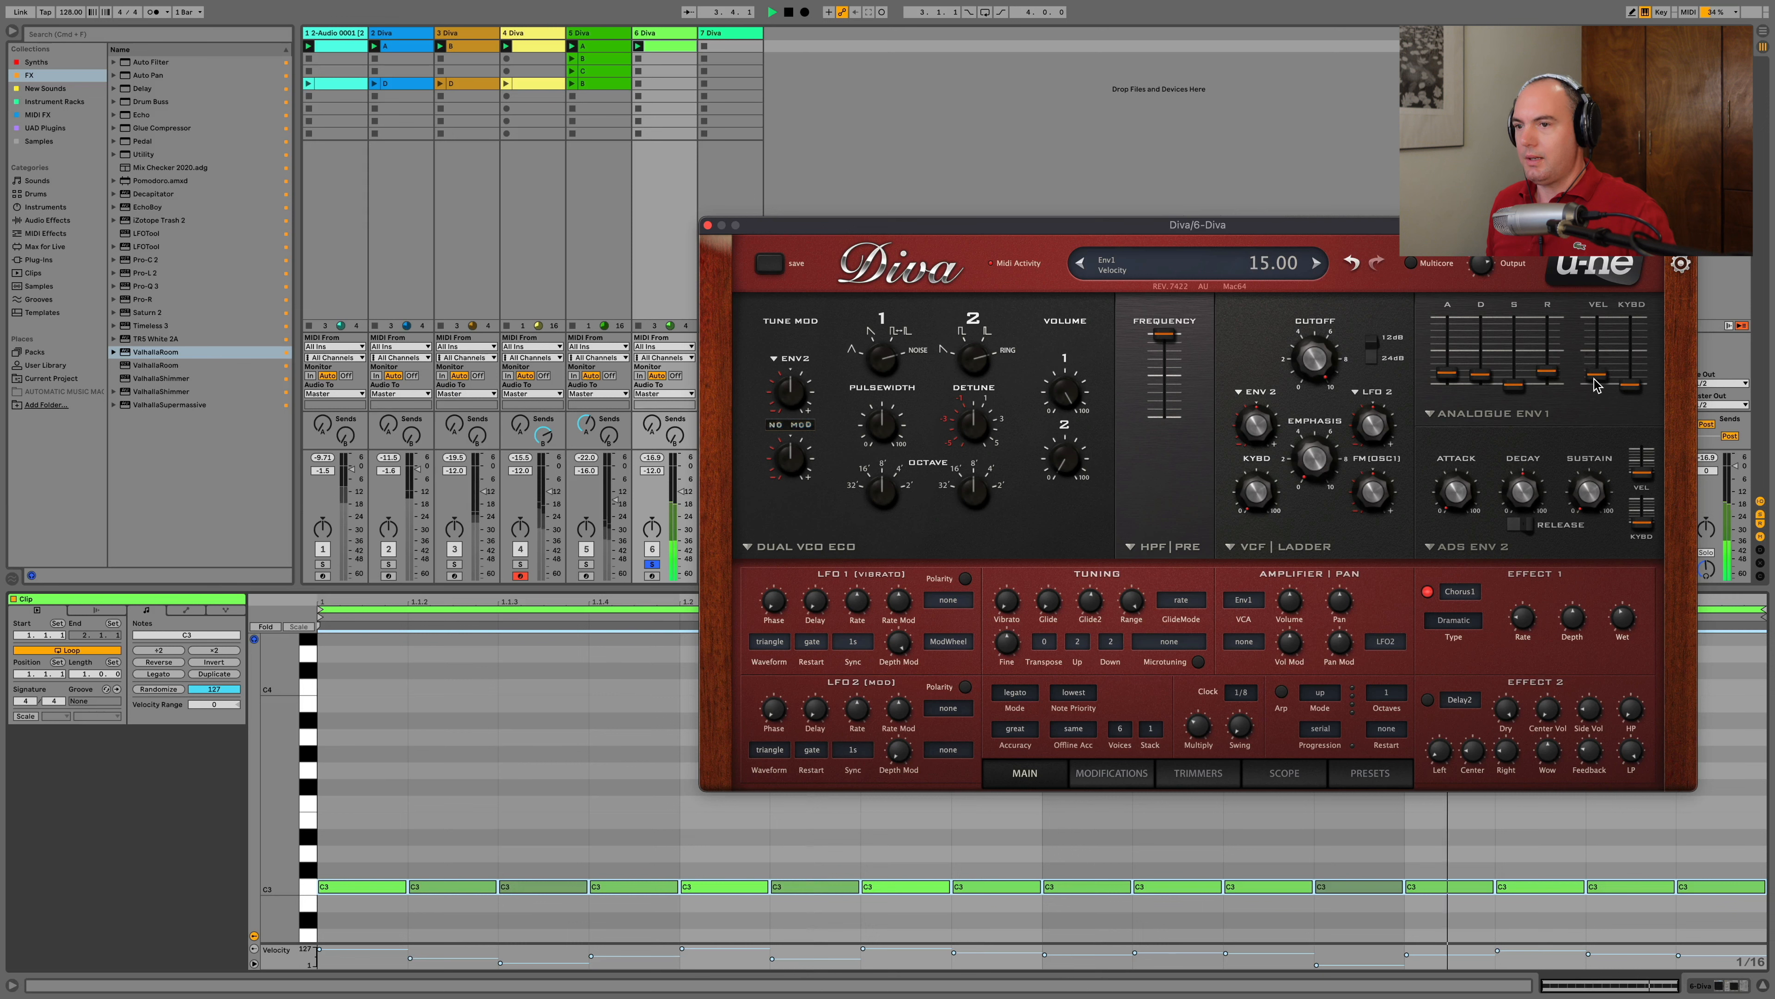
{"action": "left_click", "coordinate": [388, 563]}
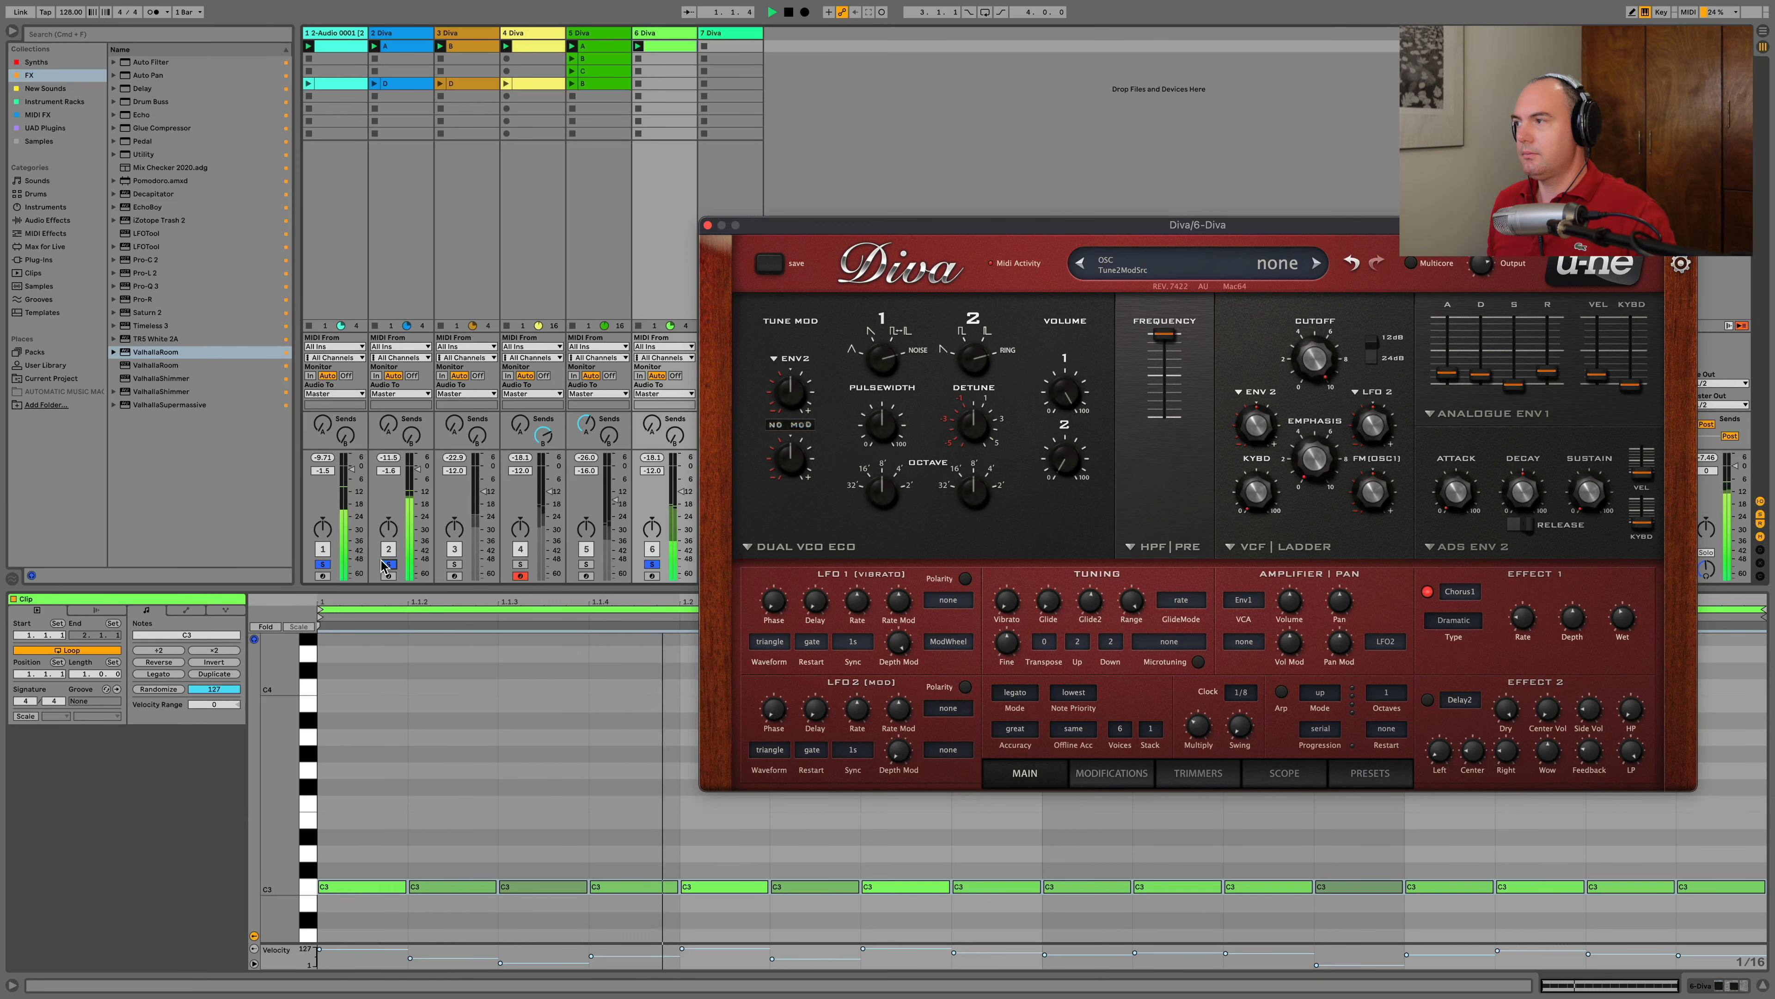
{"action": "left_click_drag", "start_coordinate": [1600, 380], "coordinate": [1603, 400]}
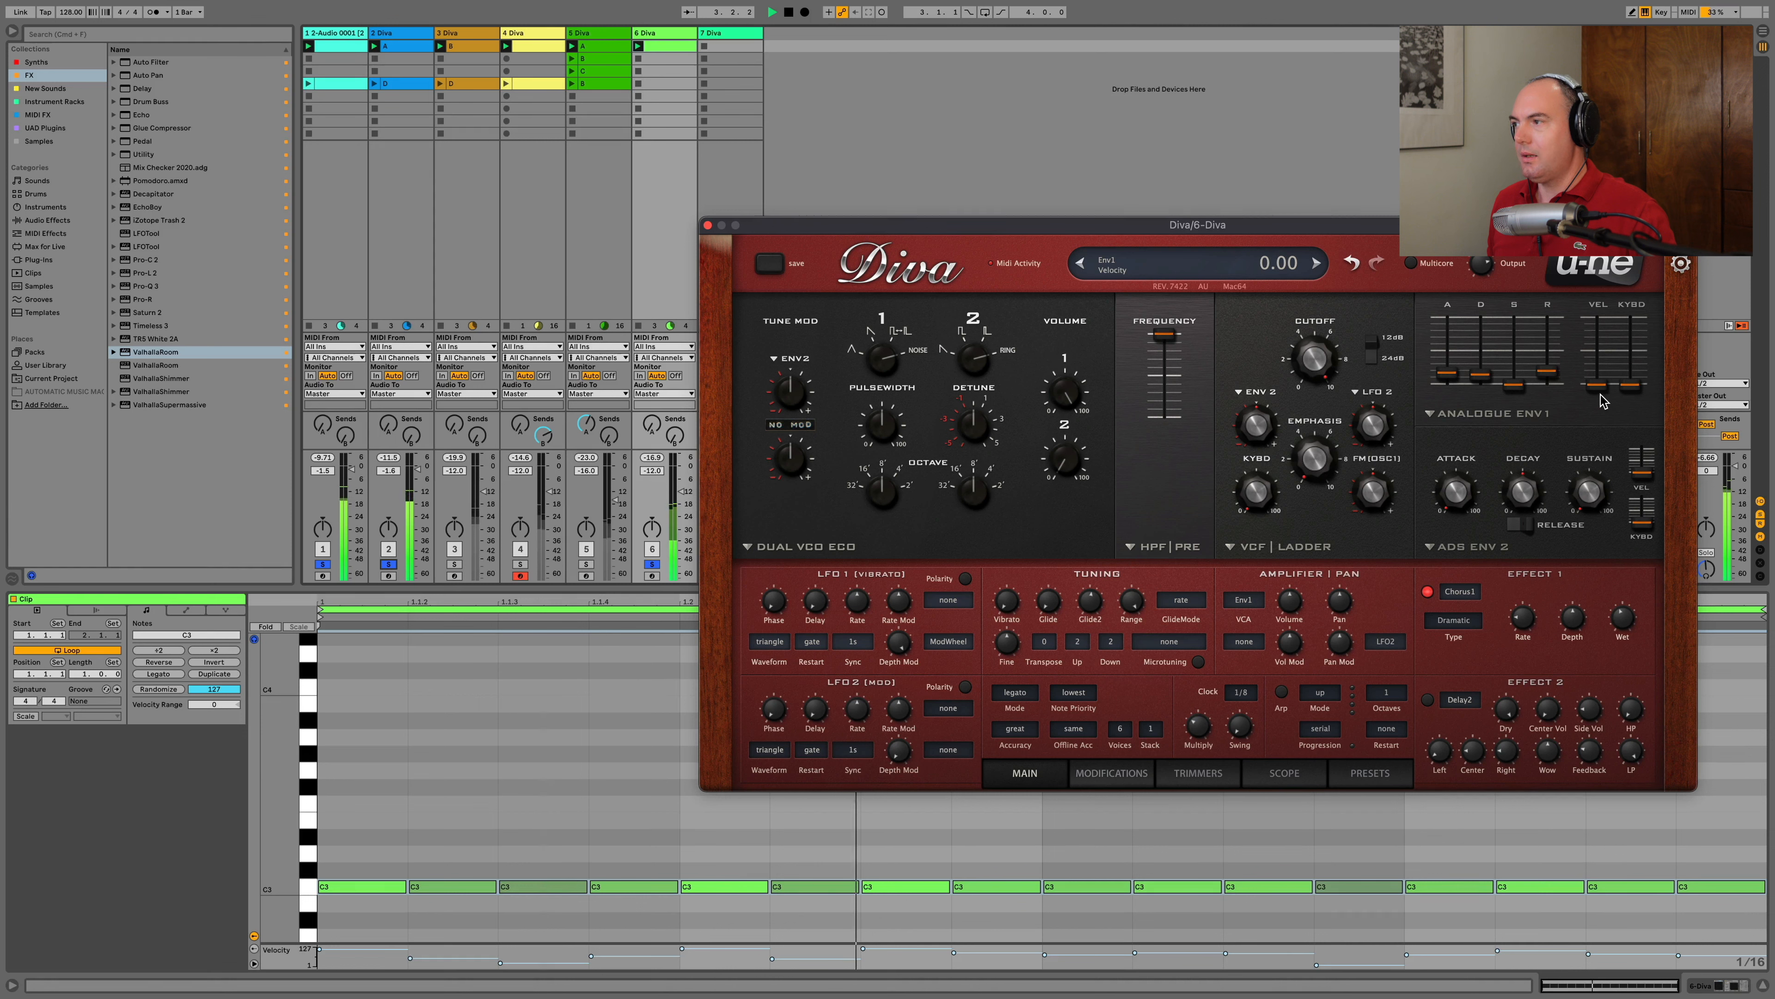
{"action": "mouse_move", "coordinate": [1597, 386]}
{"action": "left_mouse_down"}
{"action": "mouse_move", "coordinate": [1576, 339]}
{"action": "mouse_move", "coordinate": [1575, 382]}
{"action": "left_mouse_up"}
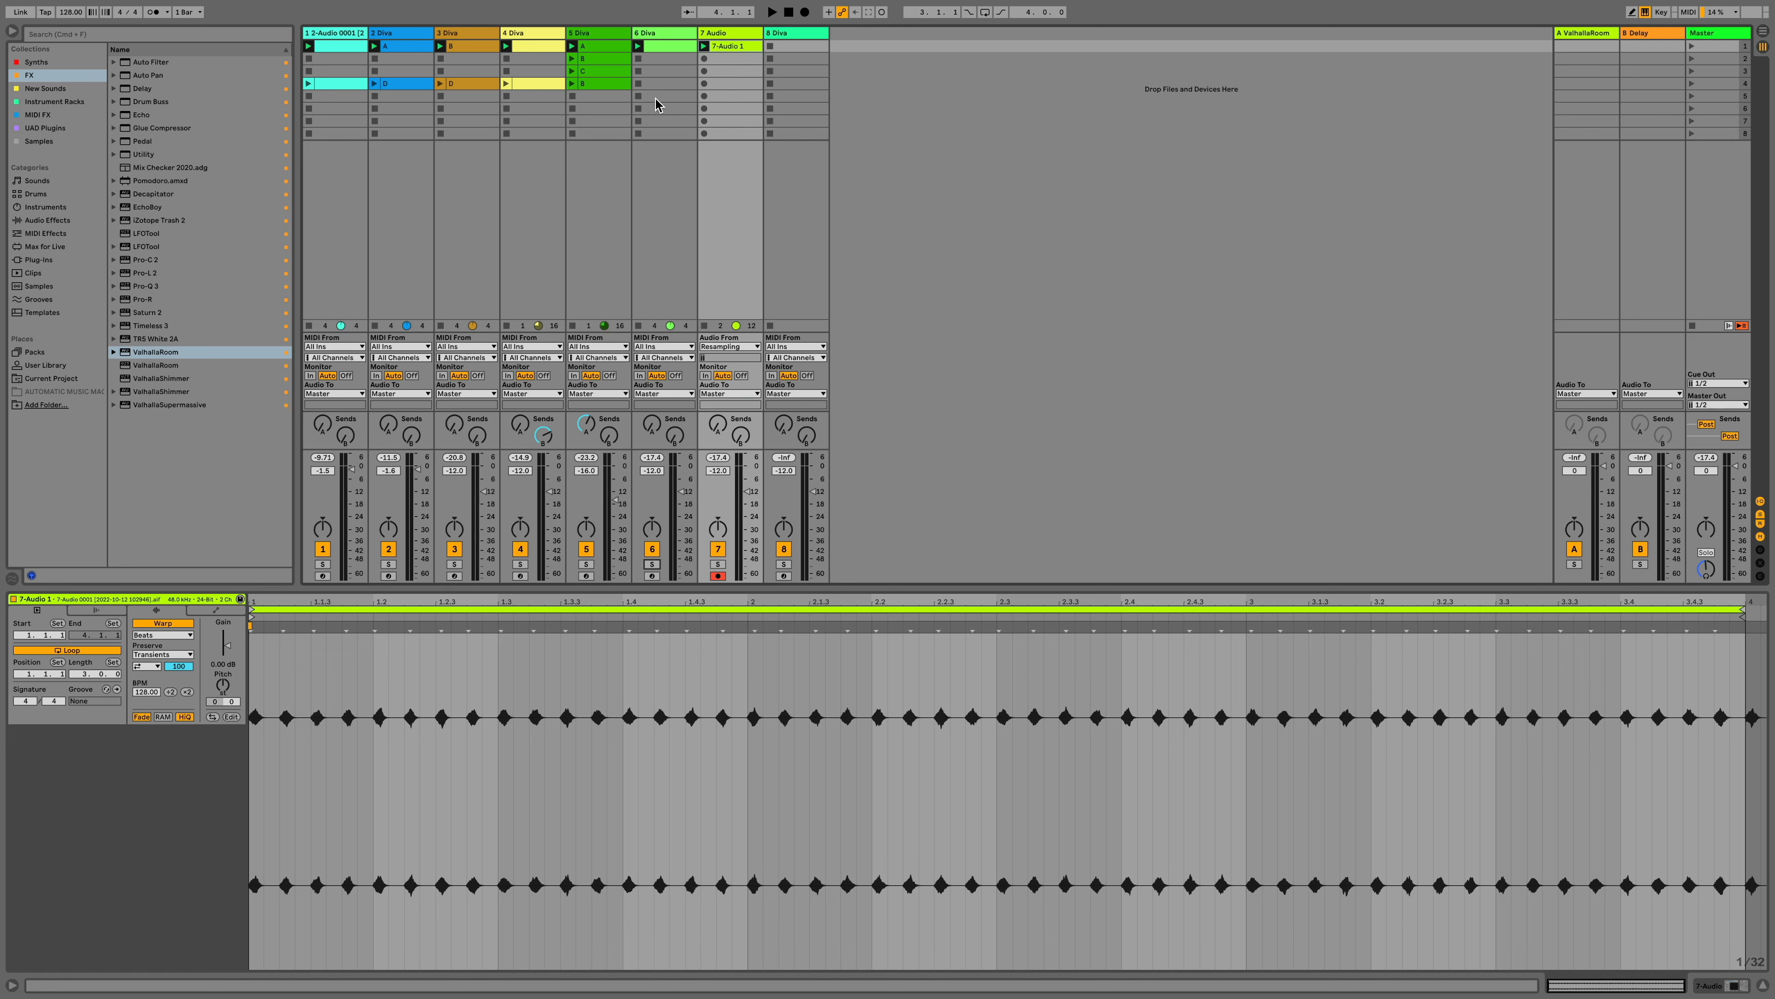
Solo the sixth track and replace all its clip notes with C3 sixteenths on 1.1.3, 1.2.3, 1.3.3 and 1.4.3
{"action": "left_click", "coordinate": [651, 565]}
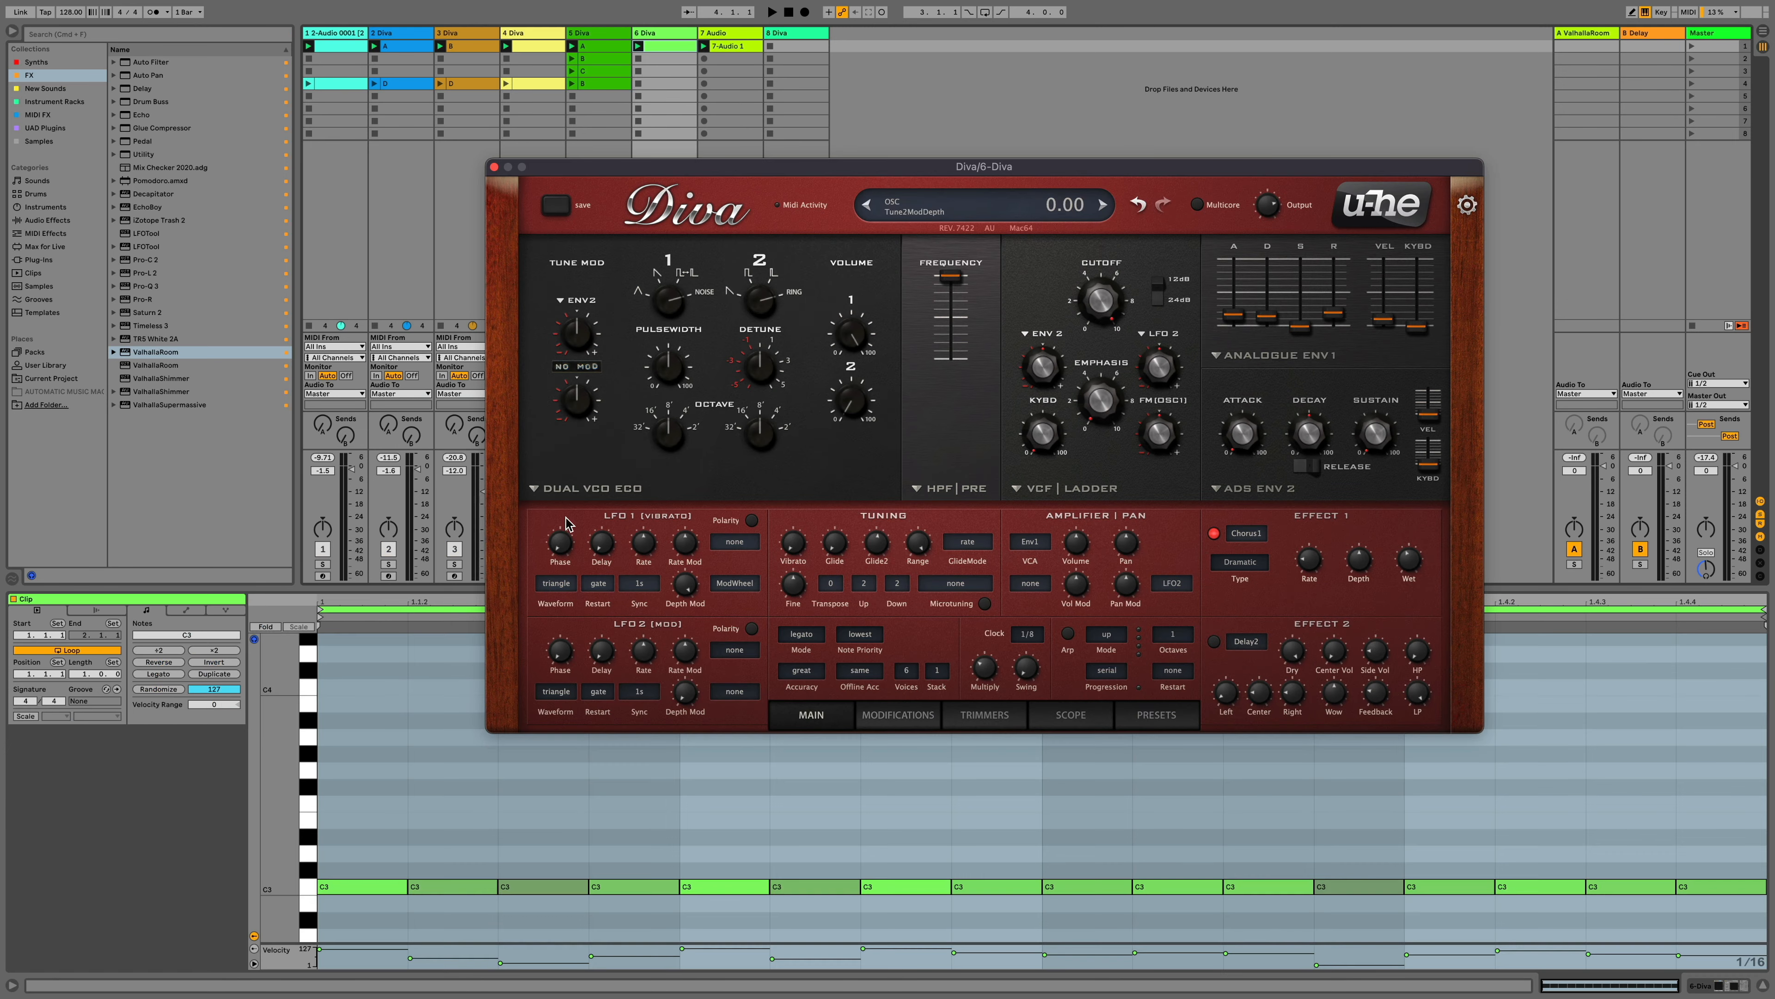
{"action": "left_click_drag", "start_coordinate": [437, 828], "coordinate": [580, 928]}
{"action": "left_click_drag", "start_coordinate": [362, 852], "coordinate": [1773, 867]}
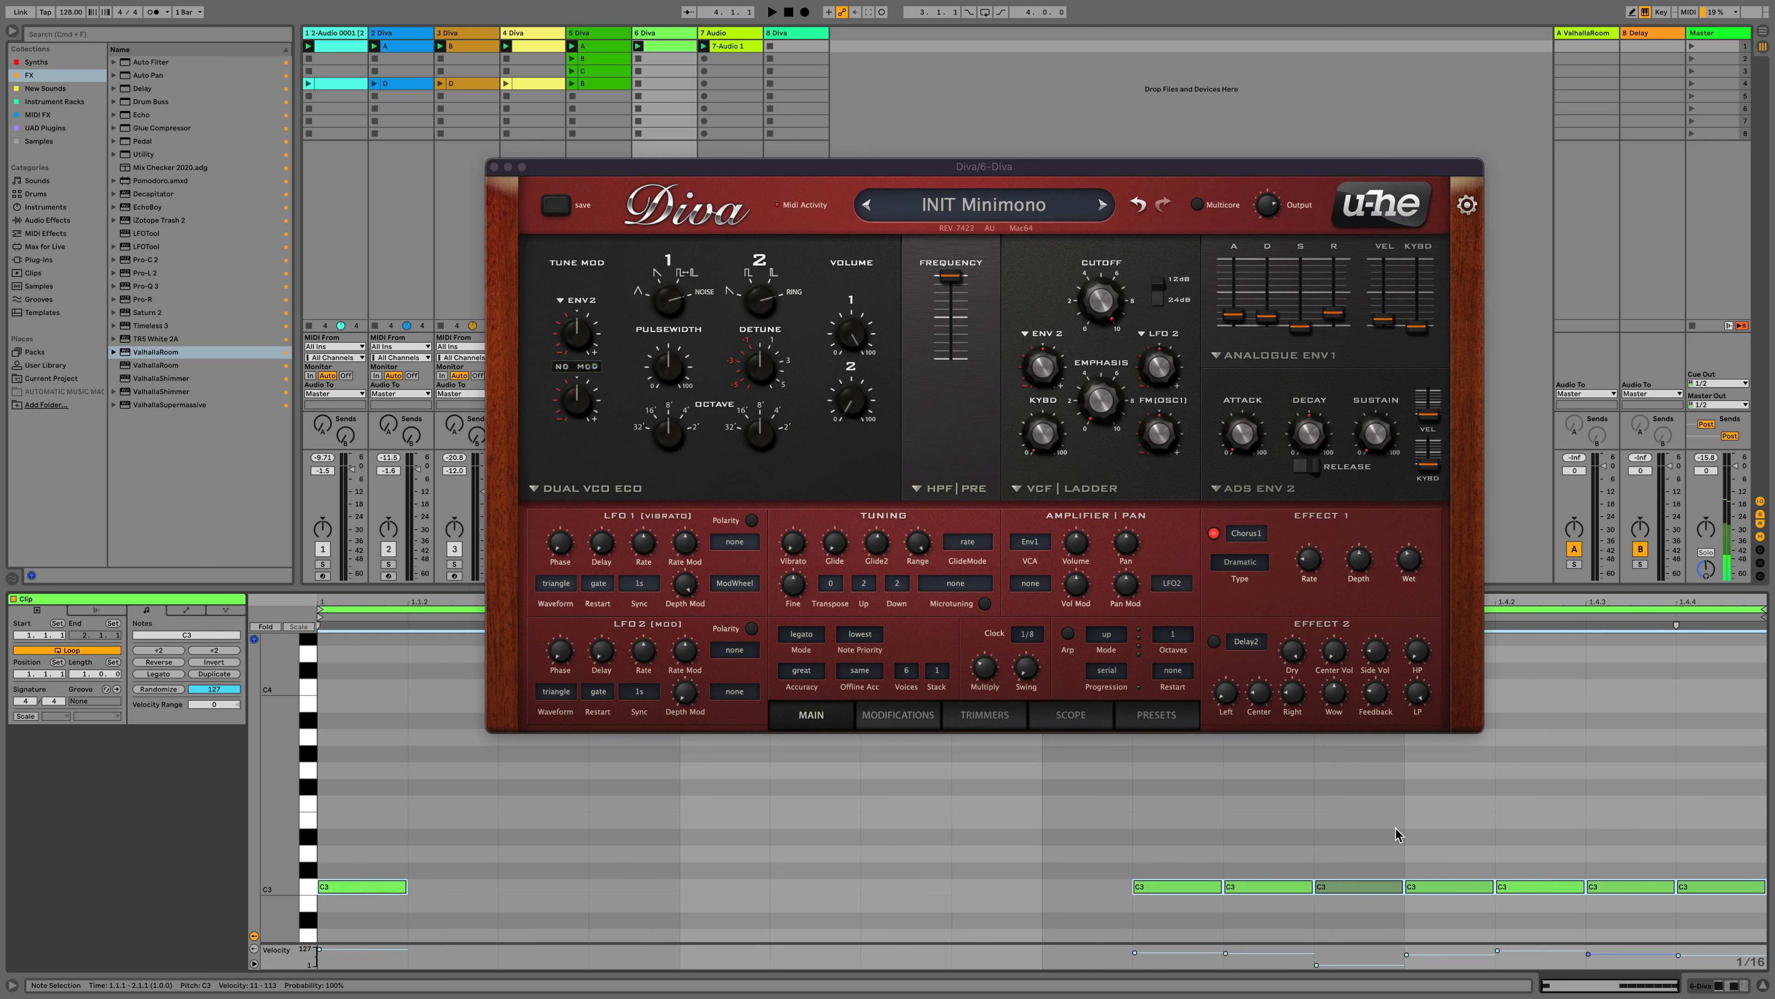
{"action": "key", "text": "Delete"}
{"action": "double_click", "coordinate": [541, 888]}
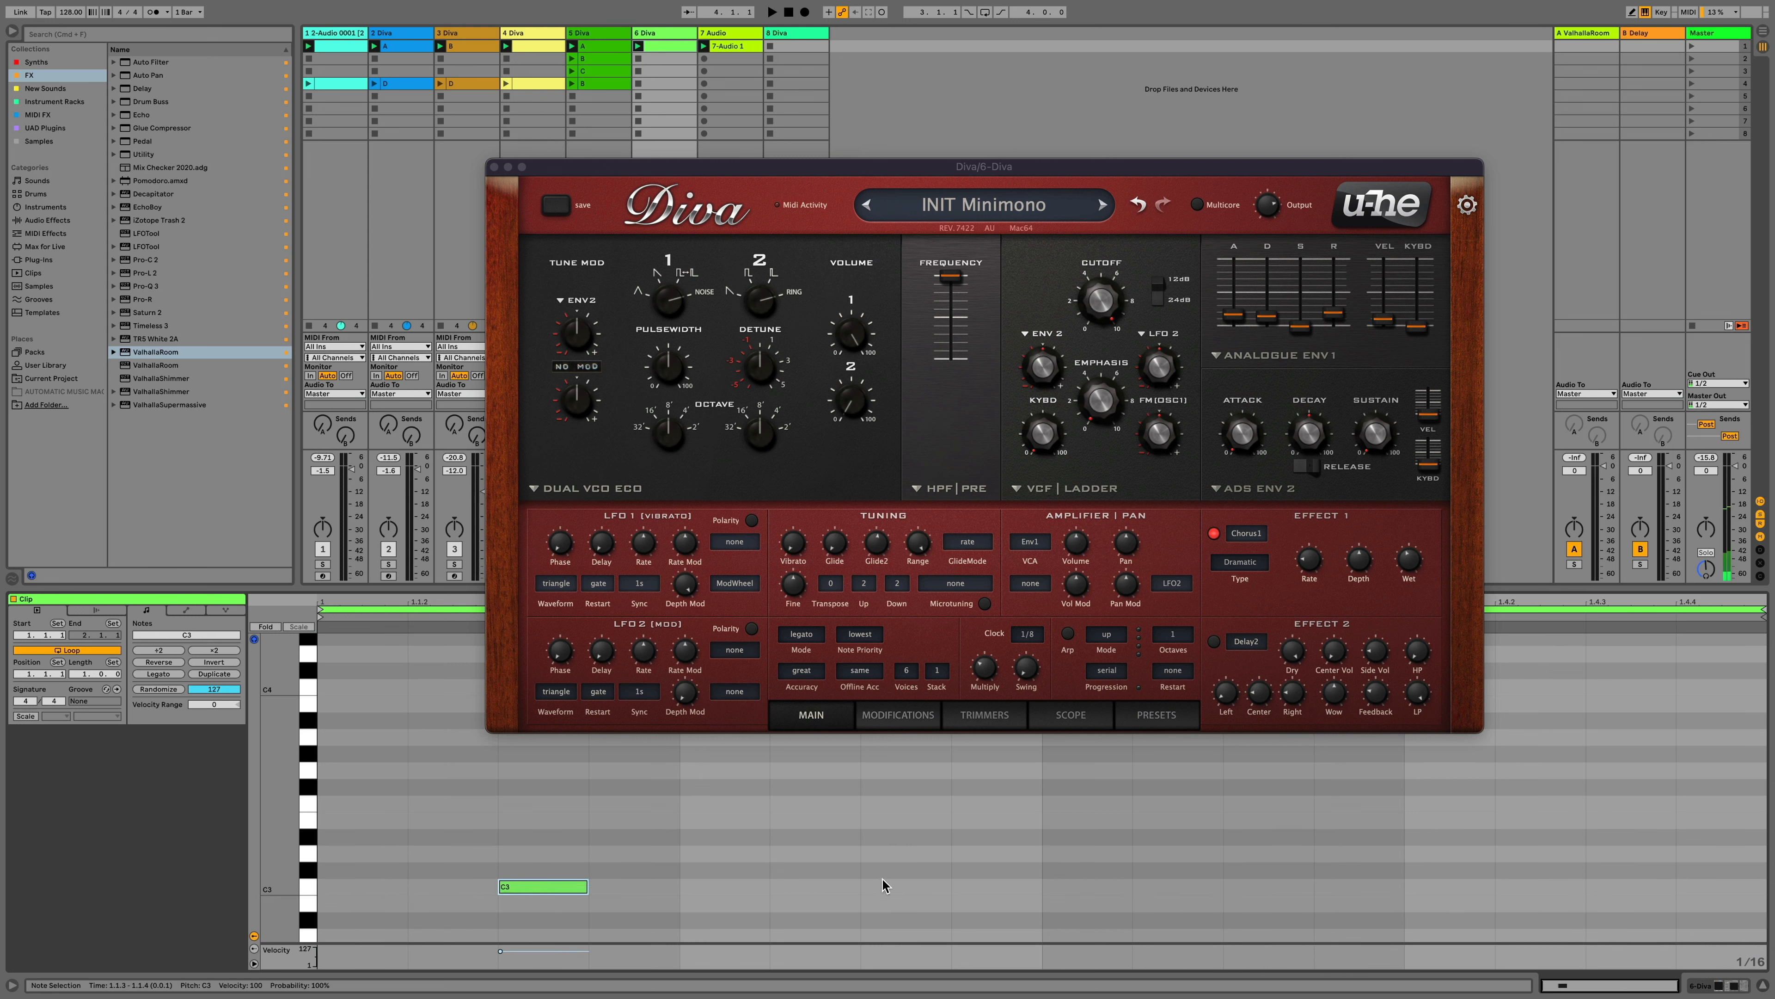
{"action": "key", "text": "ctrl+d"}
{"action": "key", "text": "ctrl+d"}
{"action": "key", "text": "ctrl+d"}
Minimize envelope 1's attack, raise its decay slightly, and set the high-pass frequency to 106 during playback
{"action": "left_click", "coordinate": [1237, 322]}
{"action": "key", "text": "space"}
{"action": "left_click_drag", "start_coordinate": [1271, 330], "coordinate": [1270, 314]}
{"action": "left_click_drag", "start_coordinate": [1123, 303], "coordinate": [1122, 302]}
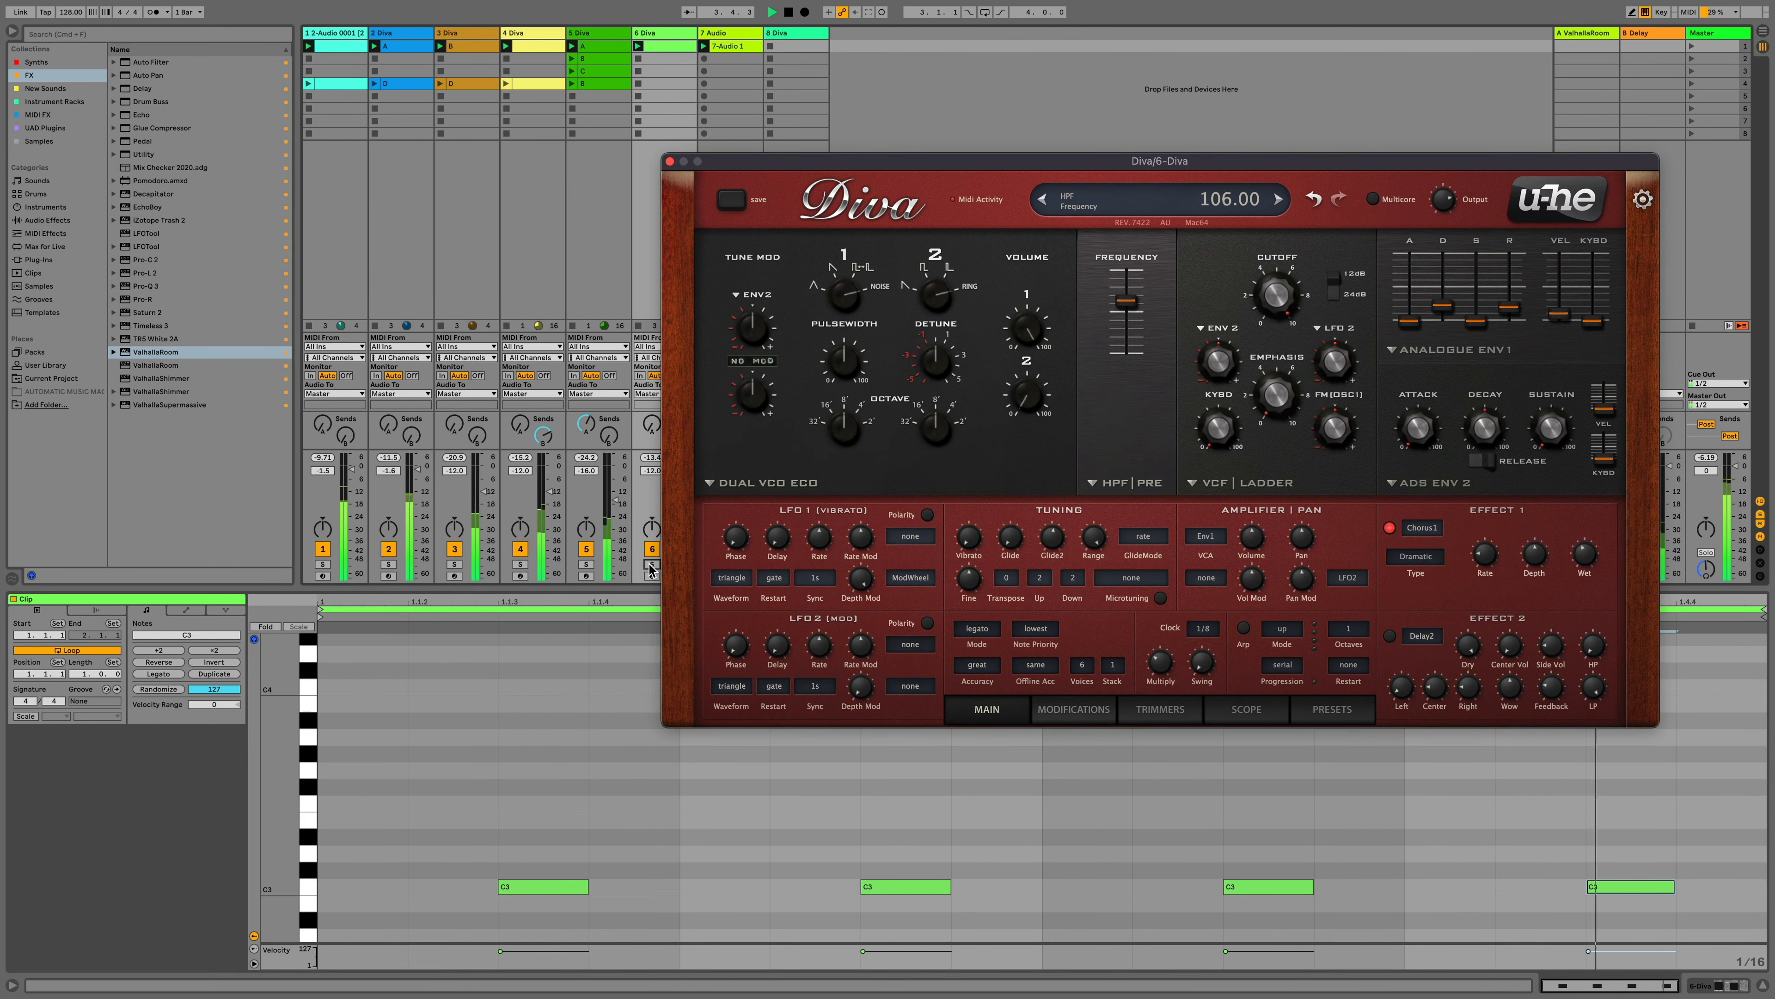
Solo the sixth track, switch Diva's high-pass model to HPF BITE, and try out the cutoff during playback
{"action": "left_click", "coordinate": [650, 565]}
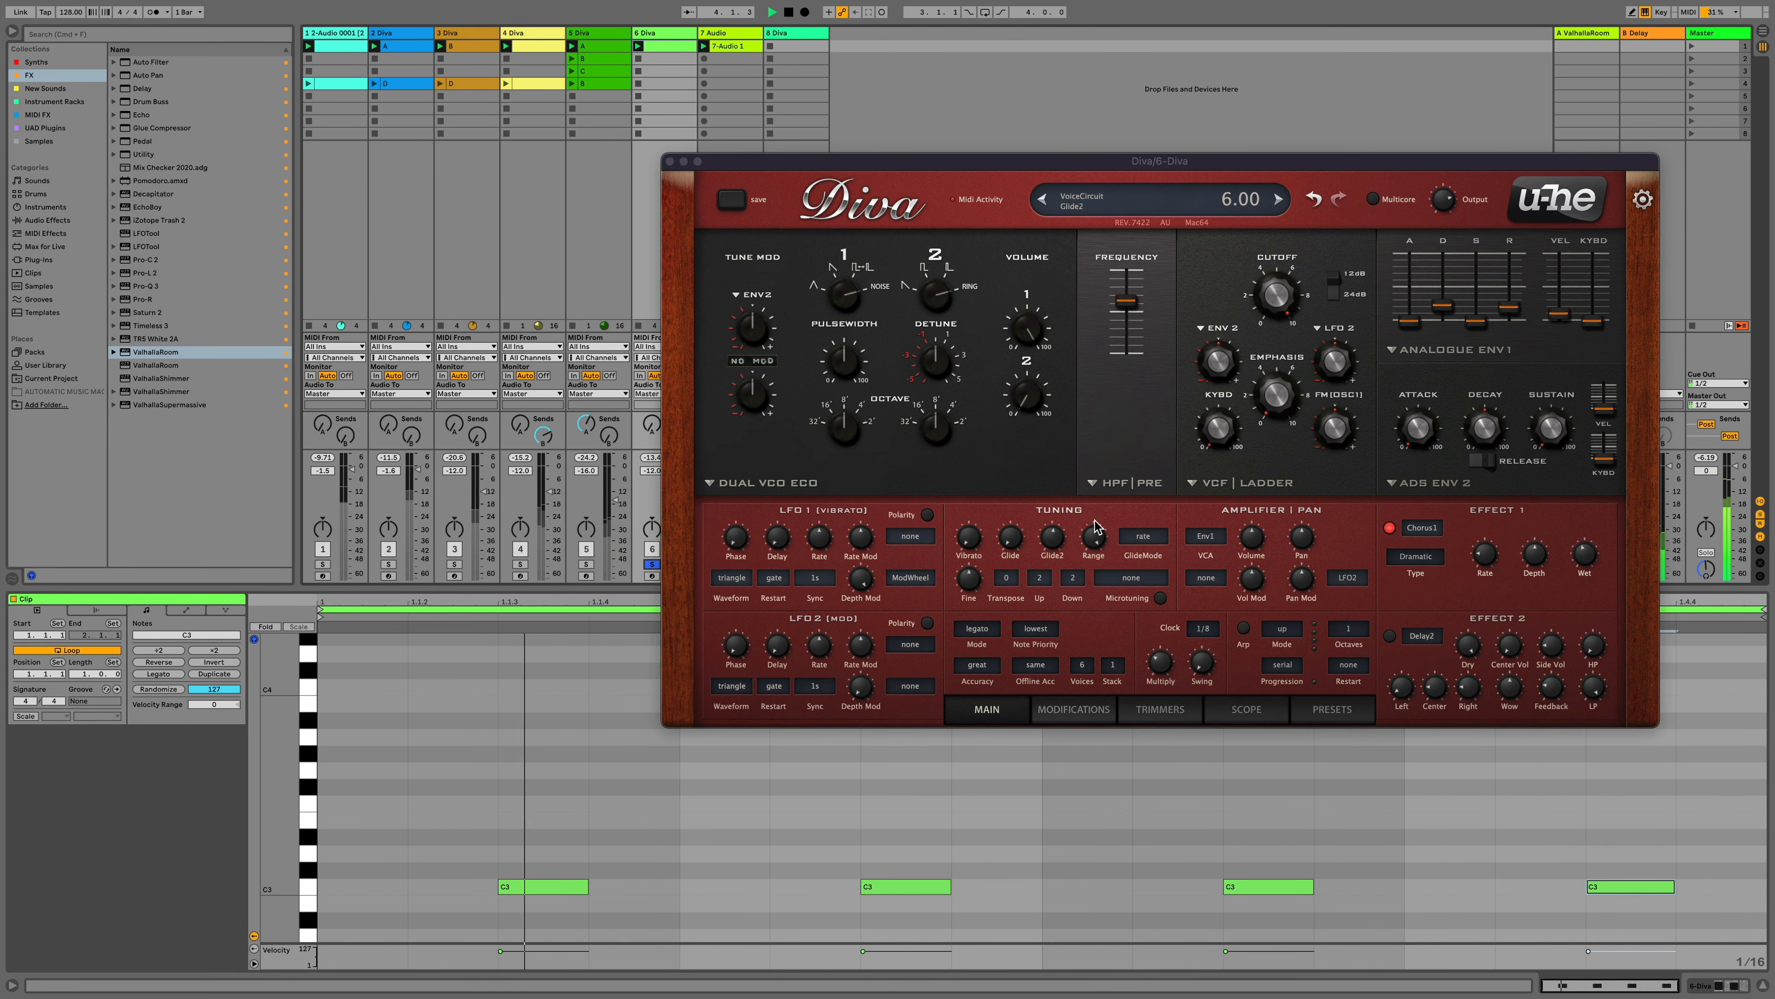
{"action": "left_click", "coordinate": [1122, 483]}
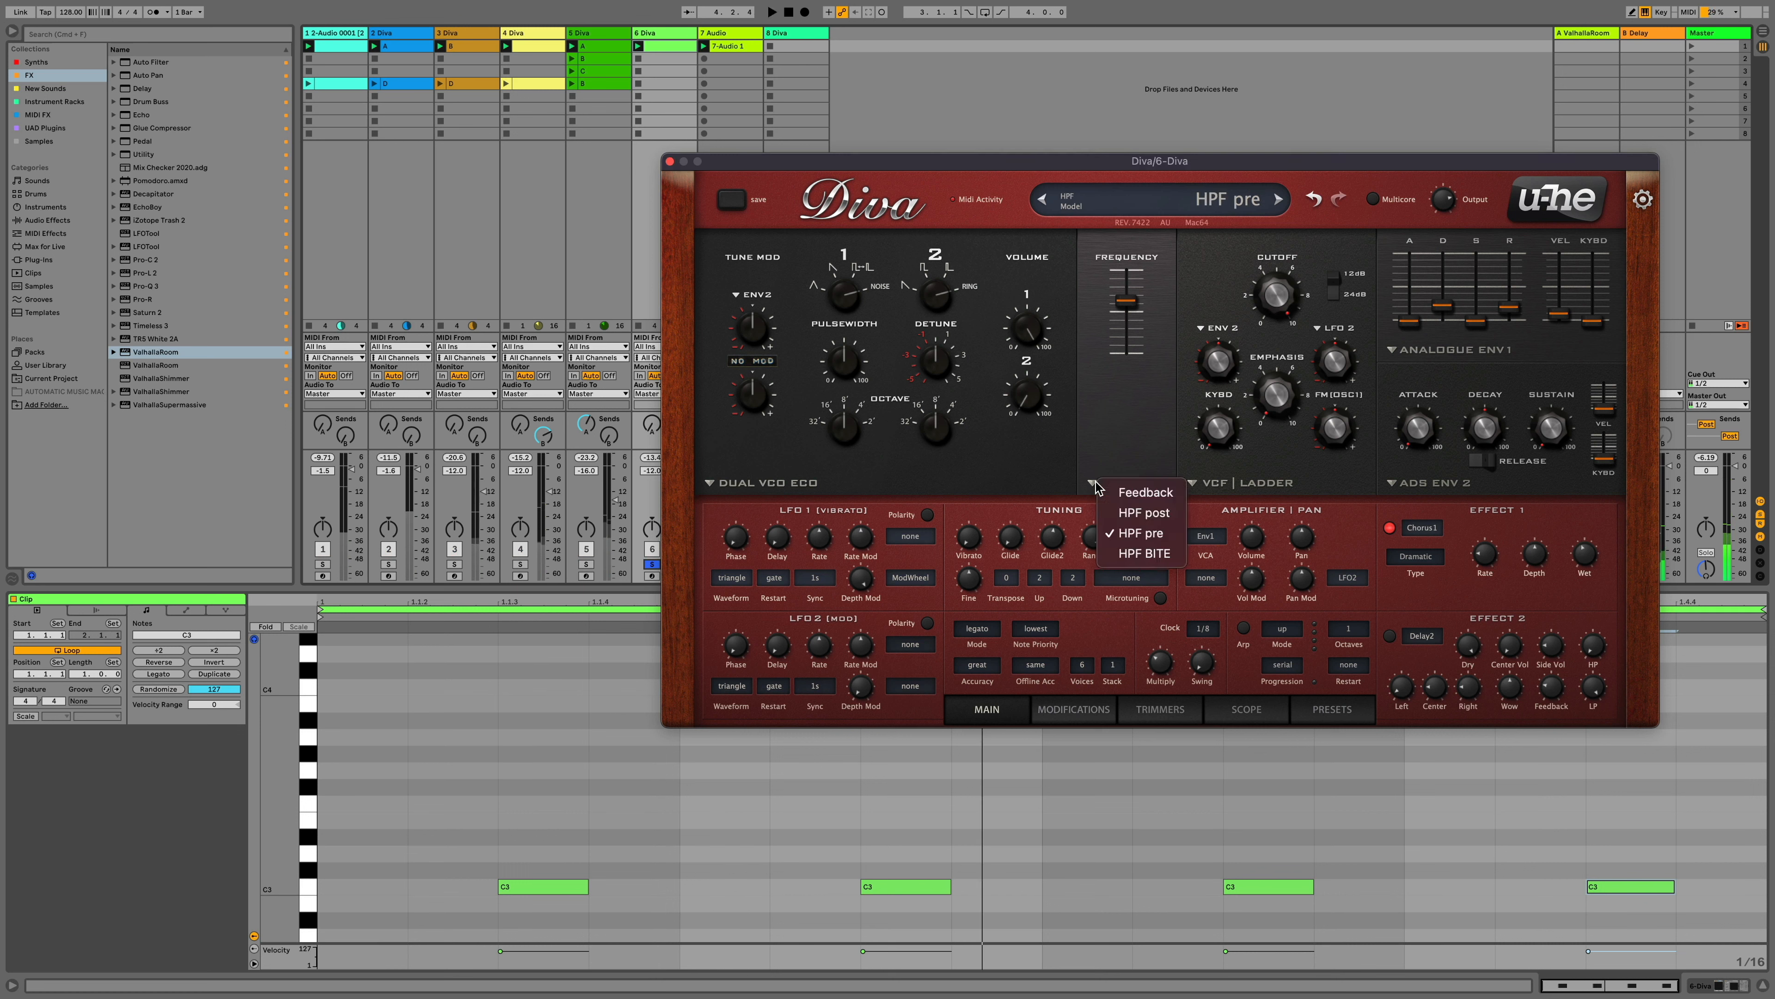
{"action": "left_click", "coordinate": [1127, 553]}
{"action": "key", "text": "space"}
{"action": "left_click_drag", "start_coordinate": [1275, 294], "coordinate": [1279, 336]}
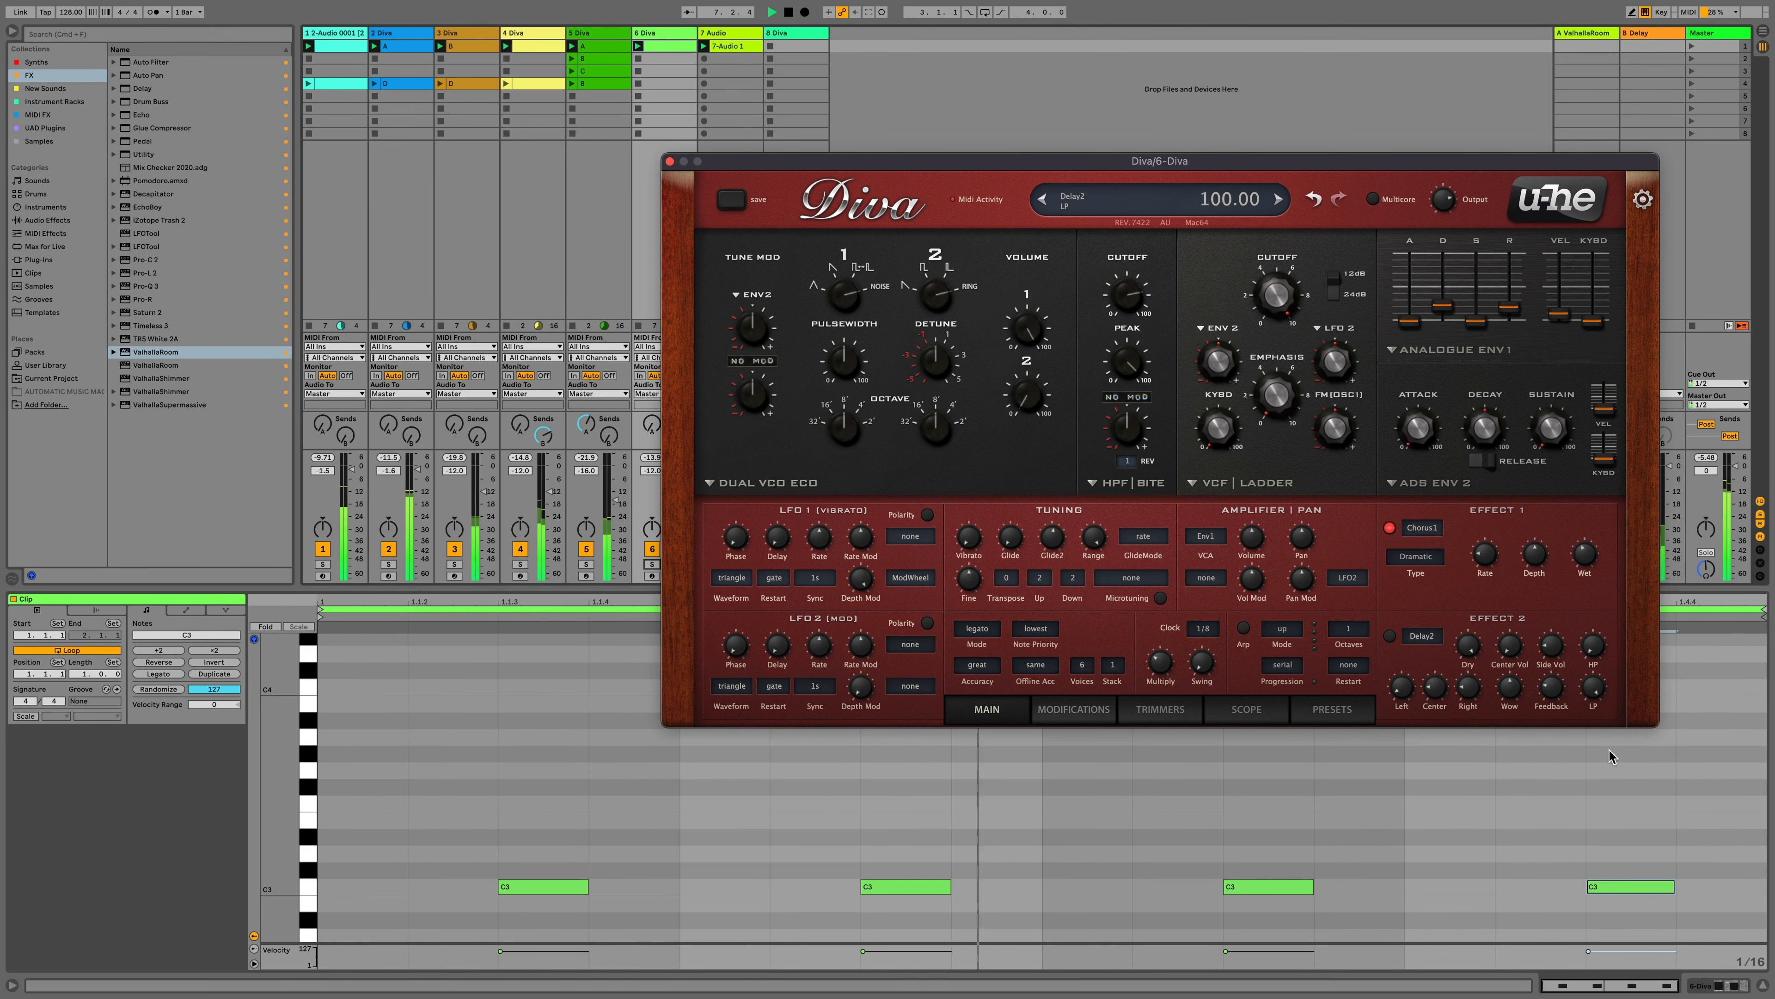
Add a 12 dB/oct low cut at about 2830 Hz in the sixth track's Pro-Q 3, audition it and close the equalizer
{"action": "left_click", "coordinate": [1714, 985]}
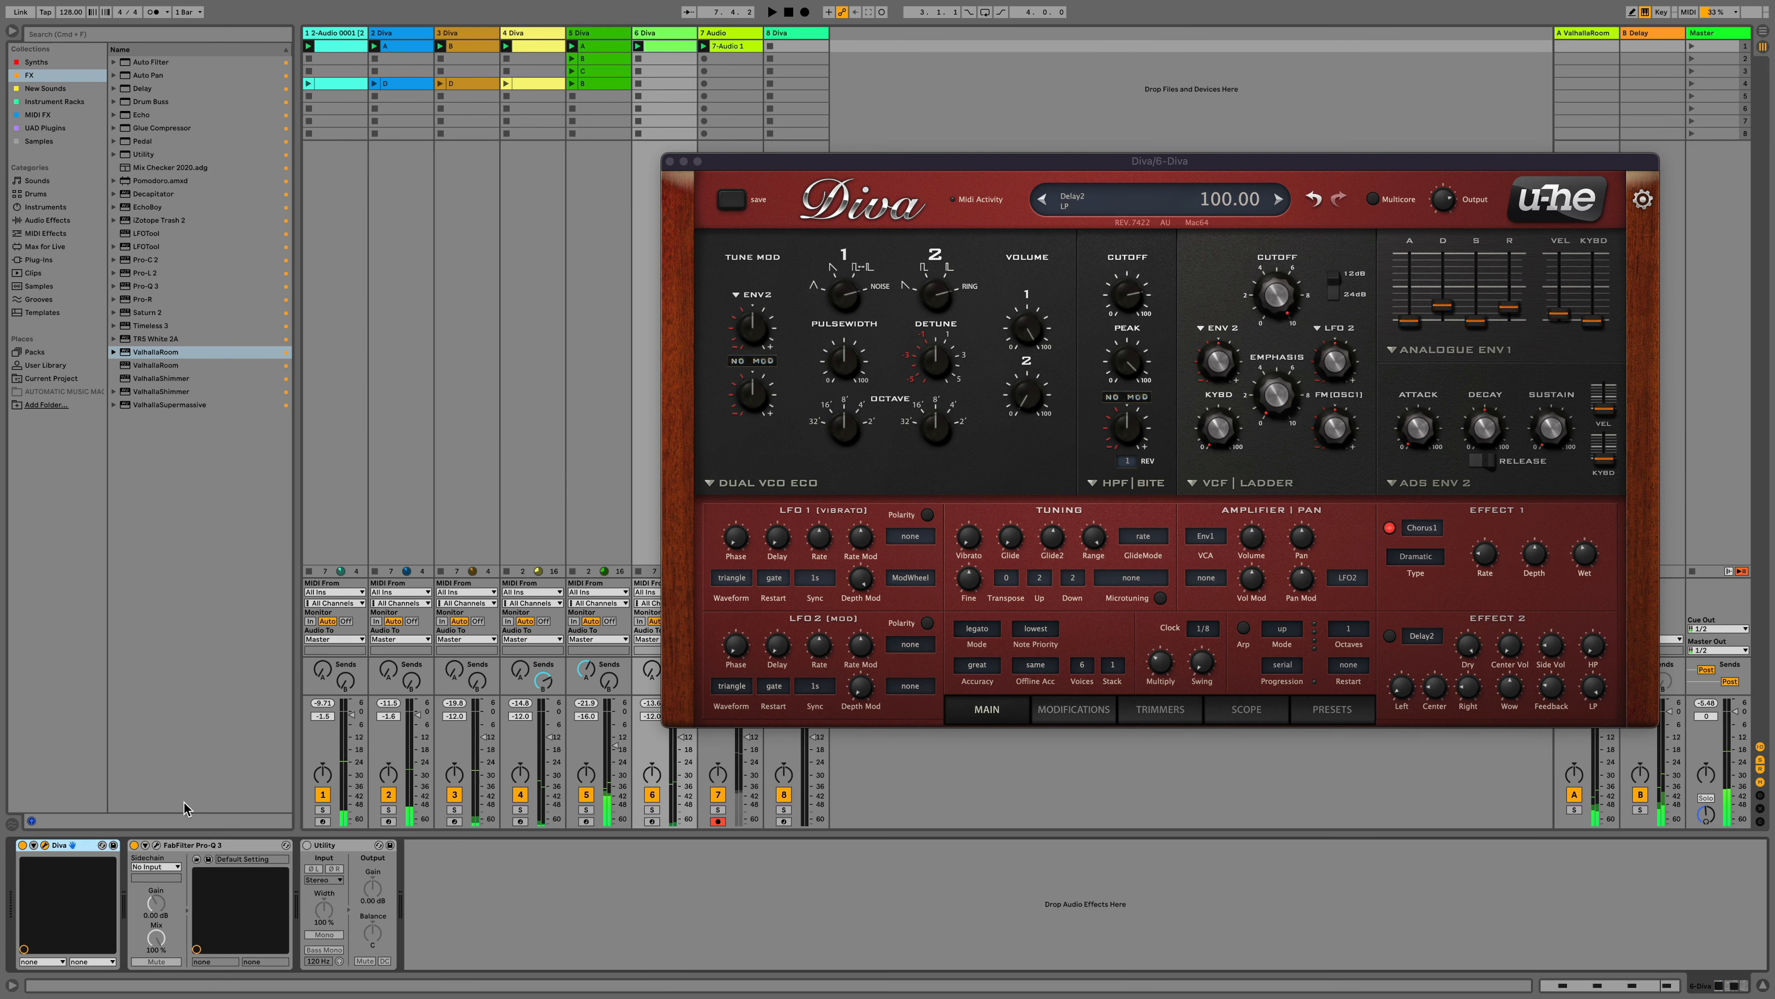
{"action": "left_click", "coordinate": [157, 846]}
{"action": "double_click", "coordinate": [835, 352]}
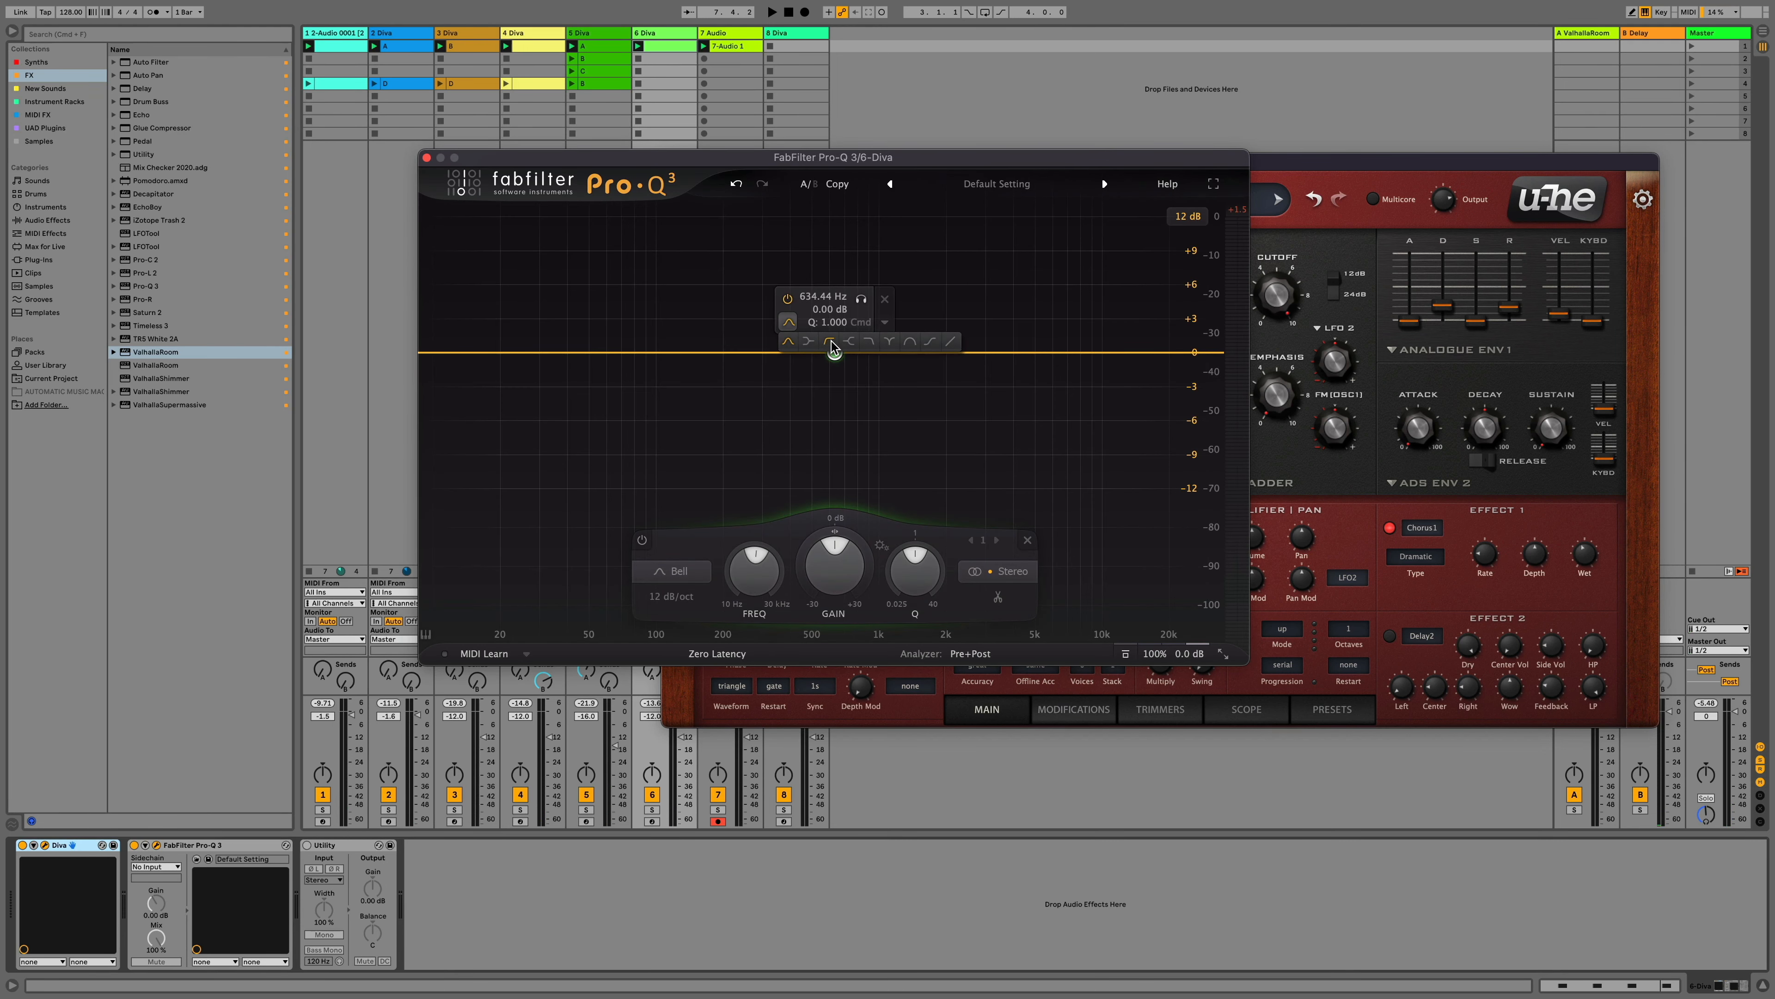
{"action": "left_click", "coordinate": [830, 343]}
{"action": "left_click_drag", "start_coordinate": [834, 351], "coordinate": [979, 348]}
{"action": "key", "text": "space"}
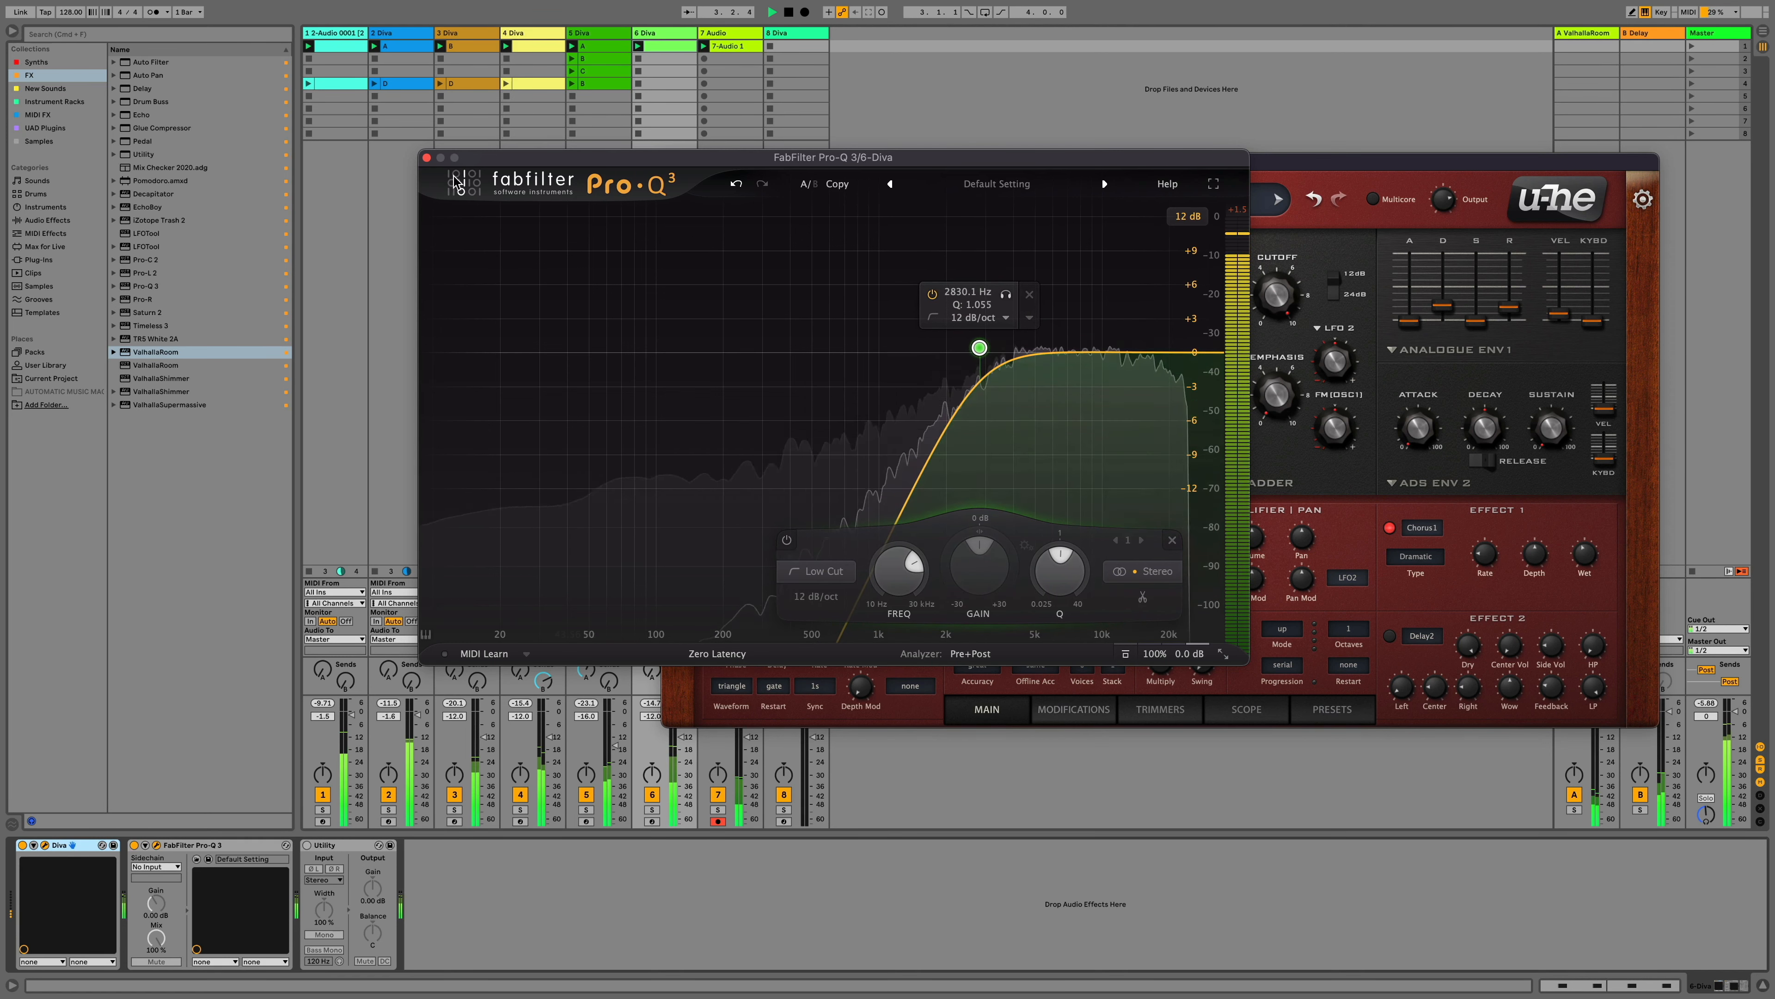
{"action": "left_click", "coordinate": [426, 157]}
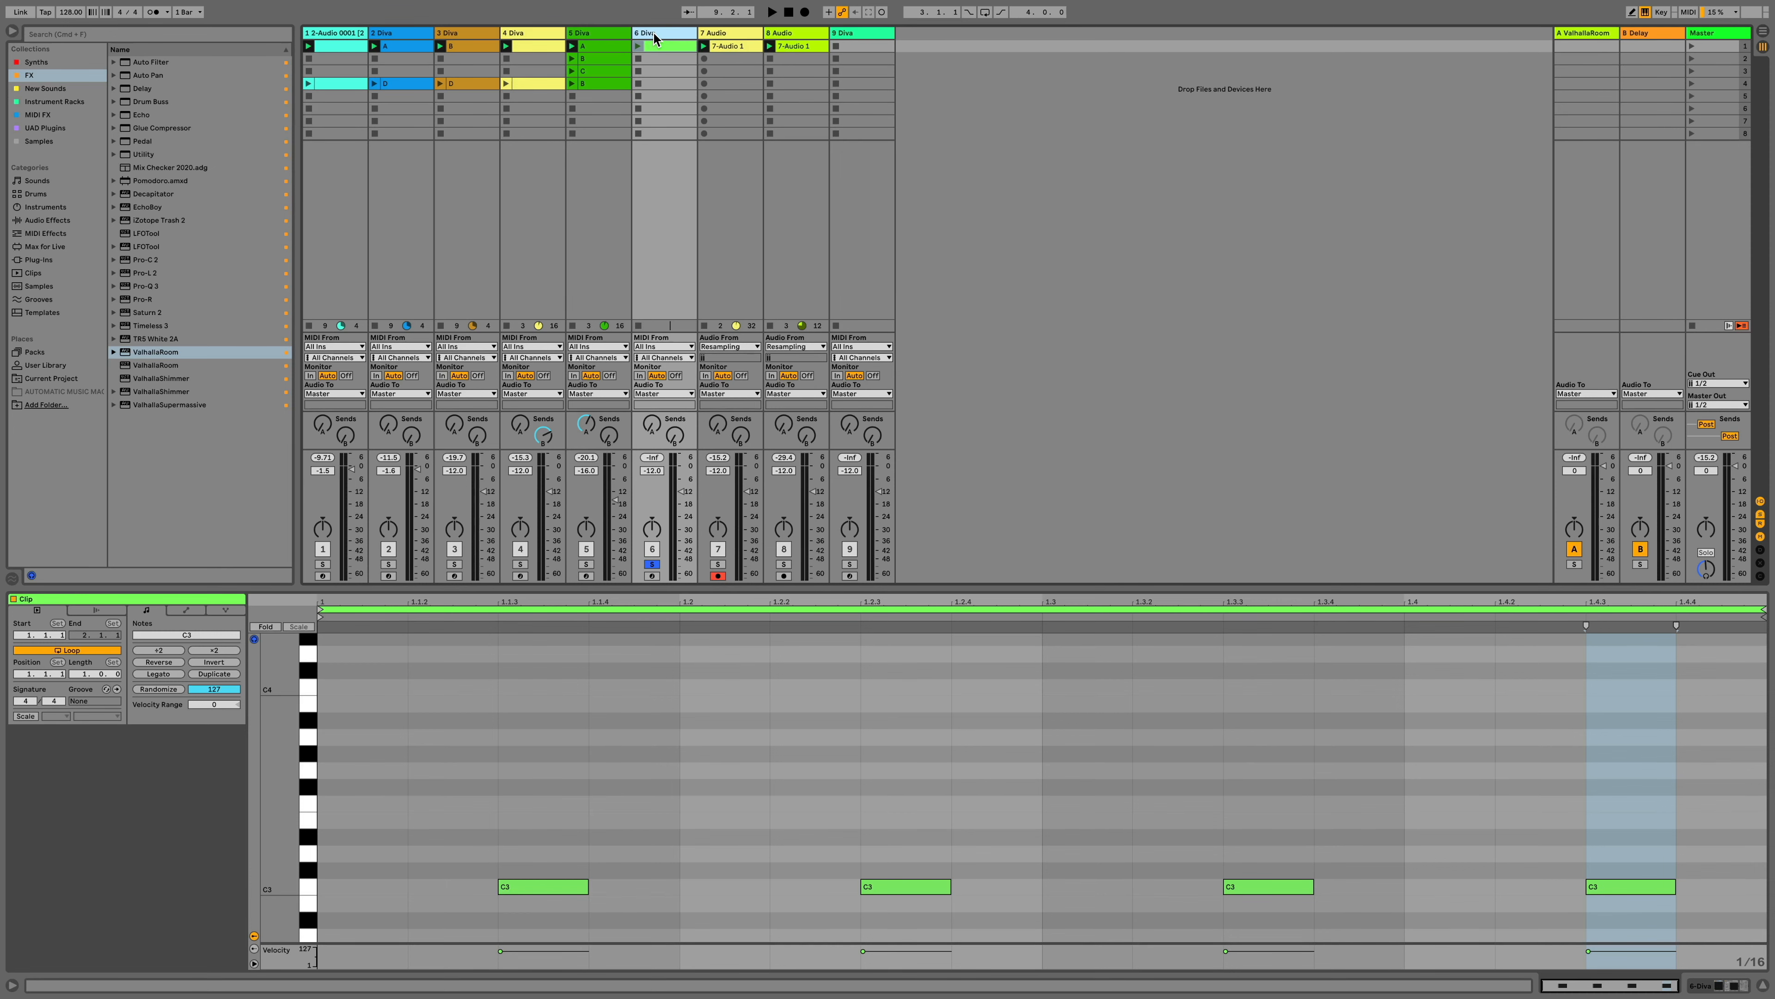
Delete the sixth Diva track and load the INIT Jupe-8 template into the last track's Diva
{"action": "key", "text": "Delete"}
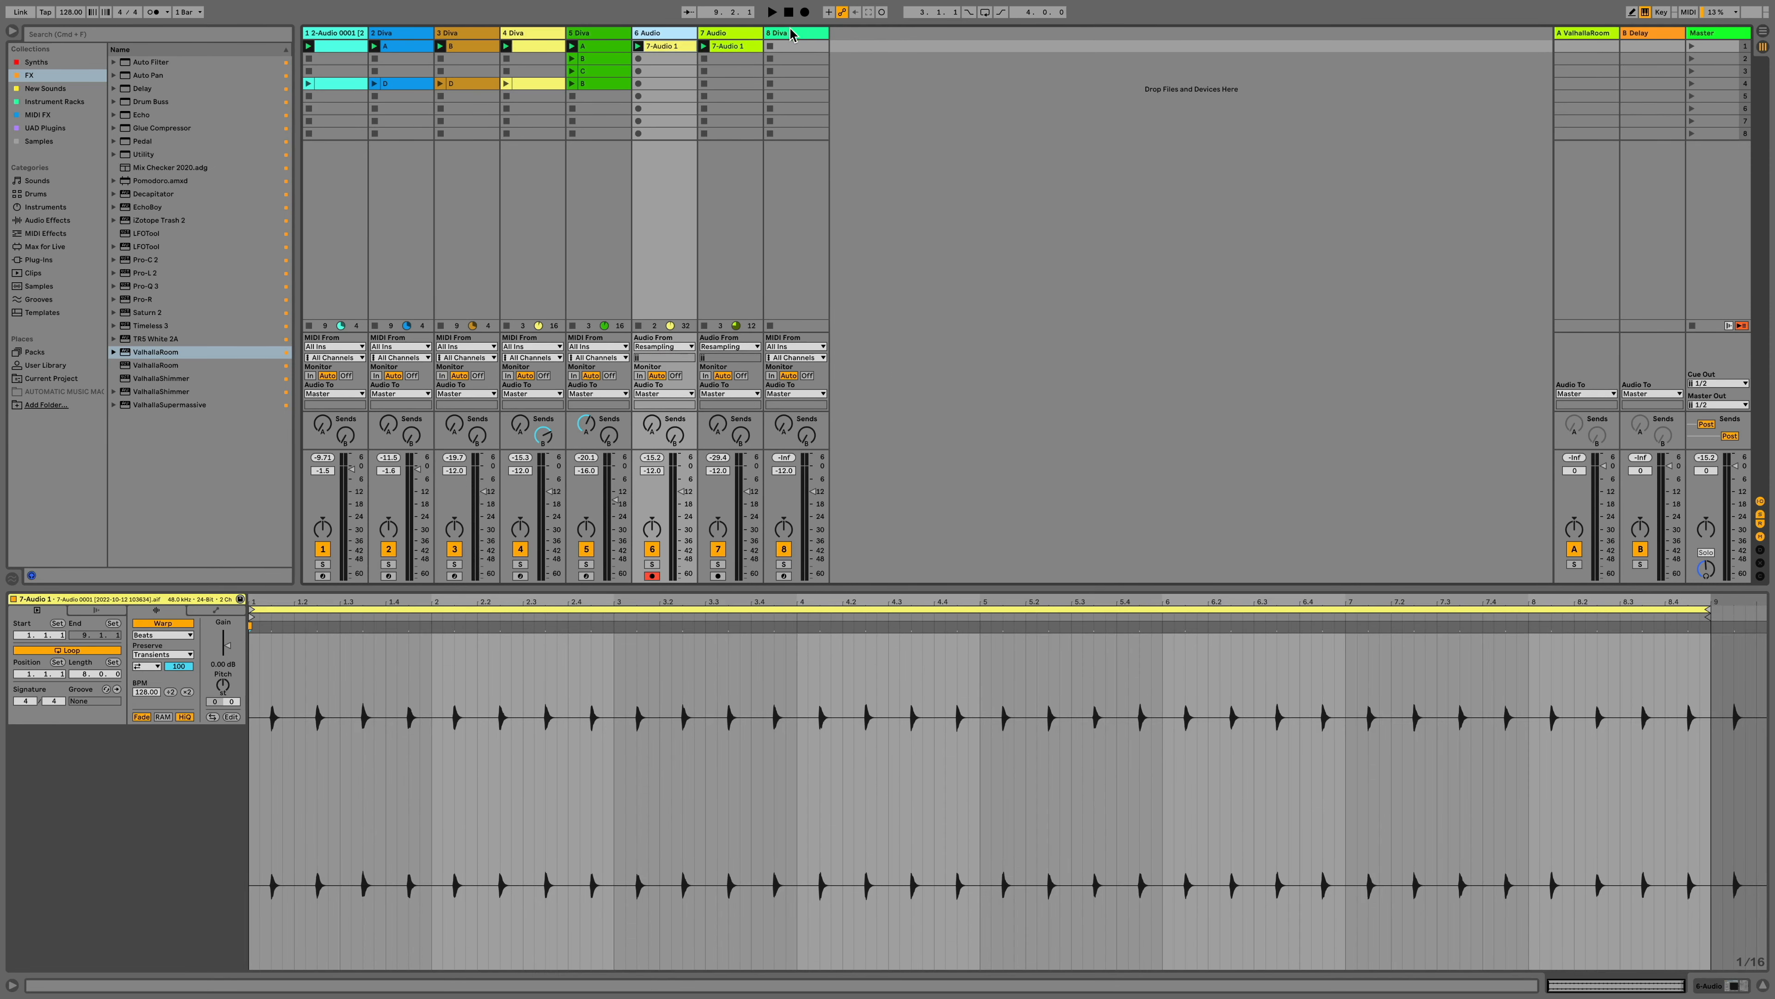
{"action": "left_click", "coordinate": [794, 35]}
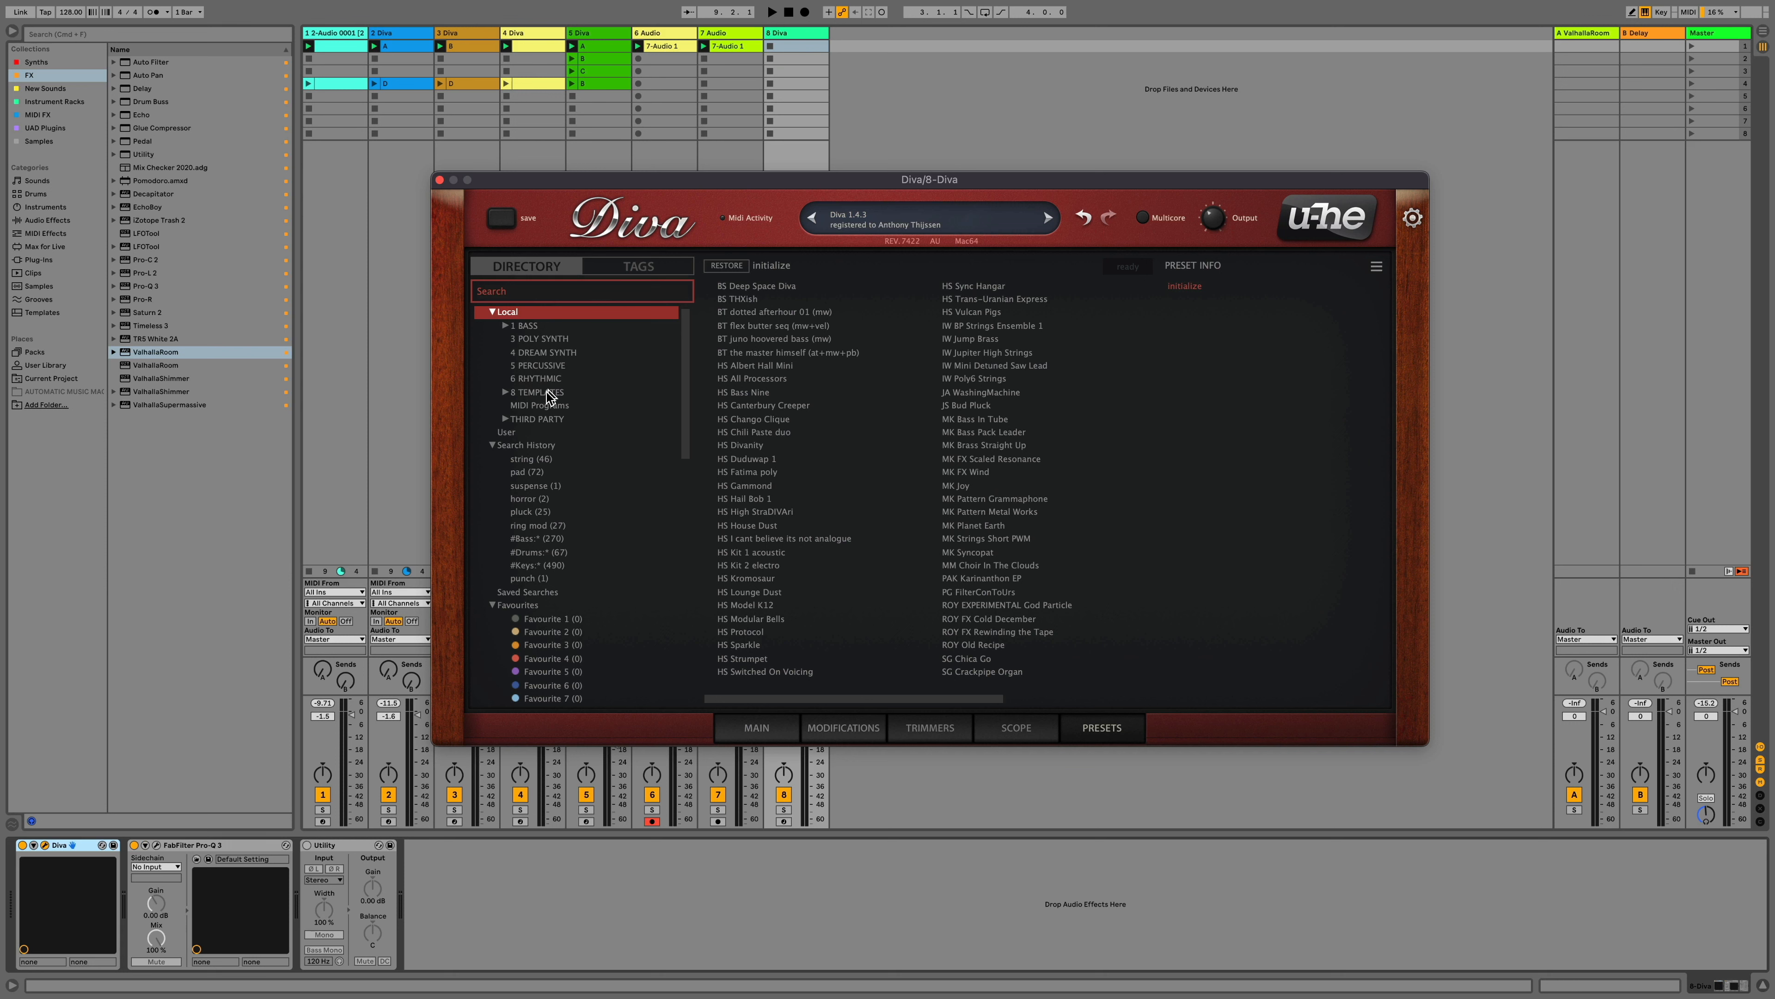
{"action": "left_click", "coordinate": [542, 393]}
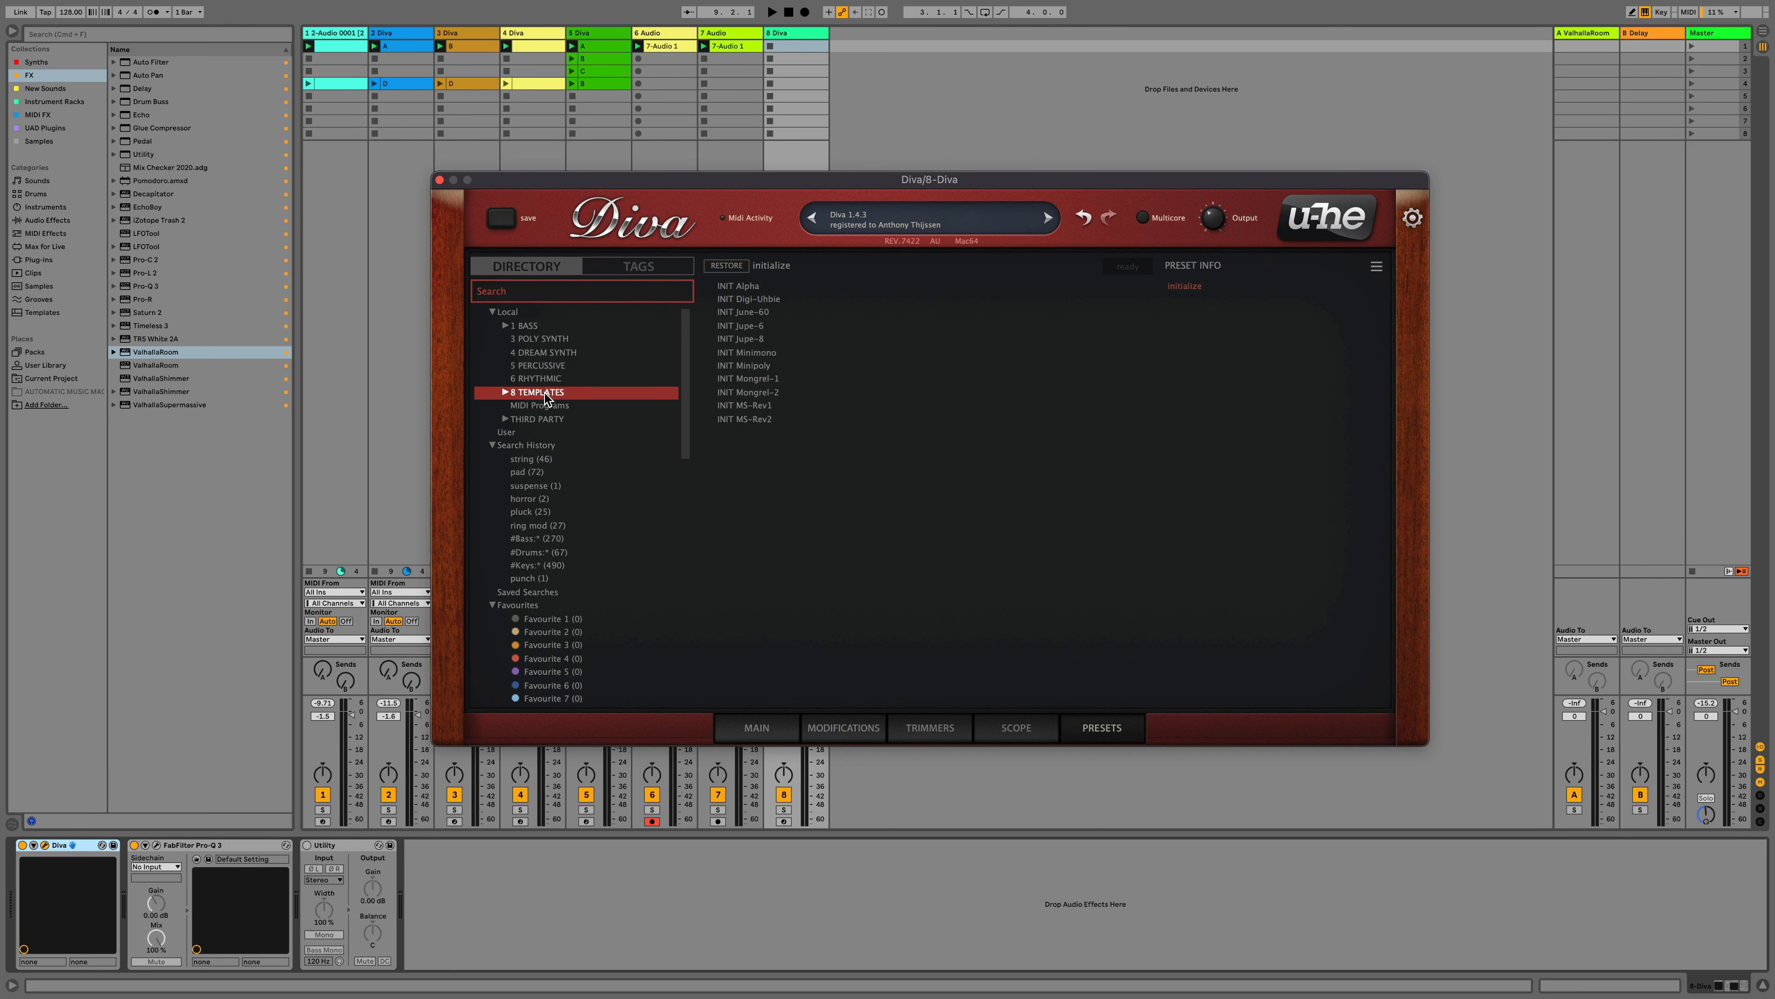
{"action": "left_click", "coordinate": [746, 339]}
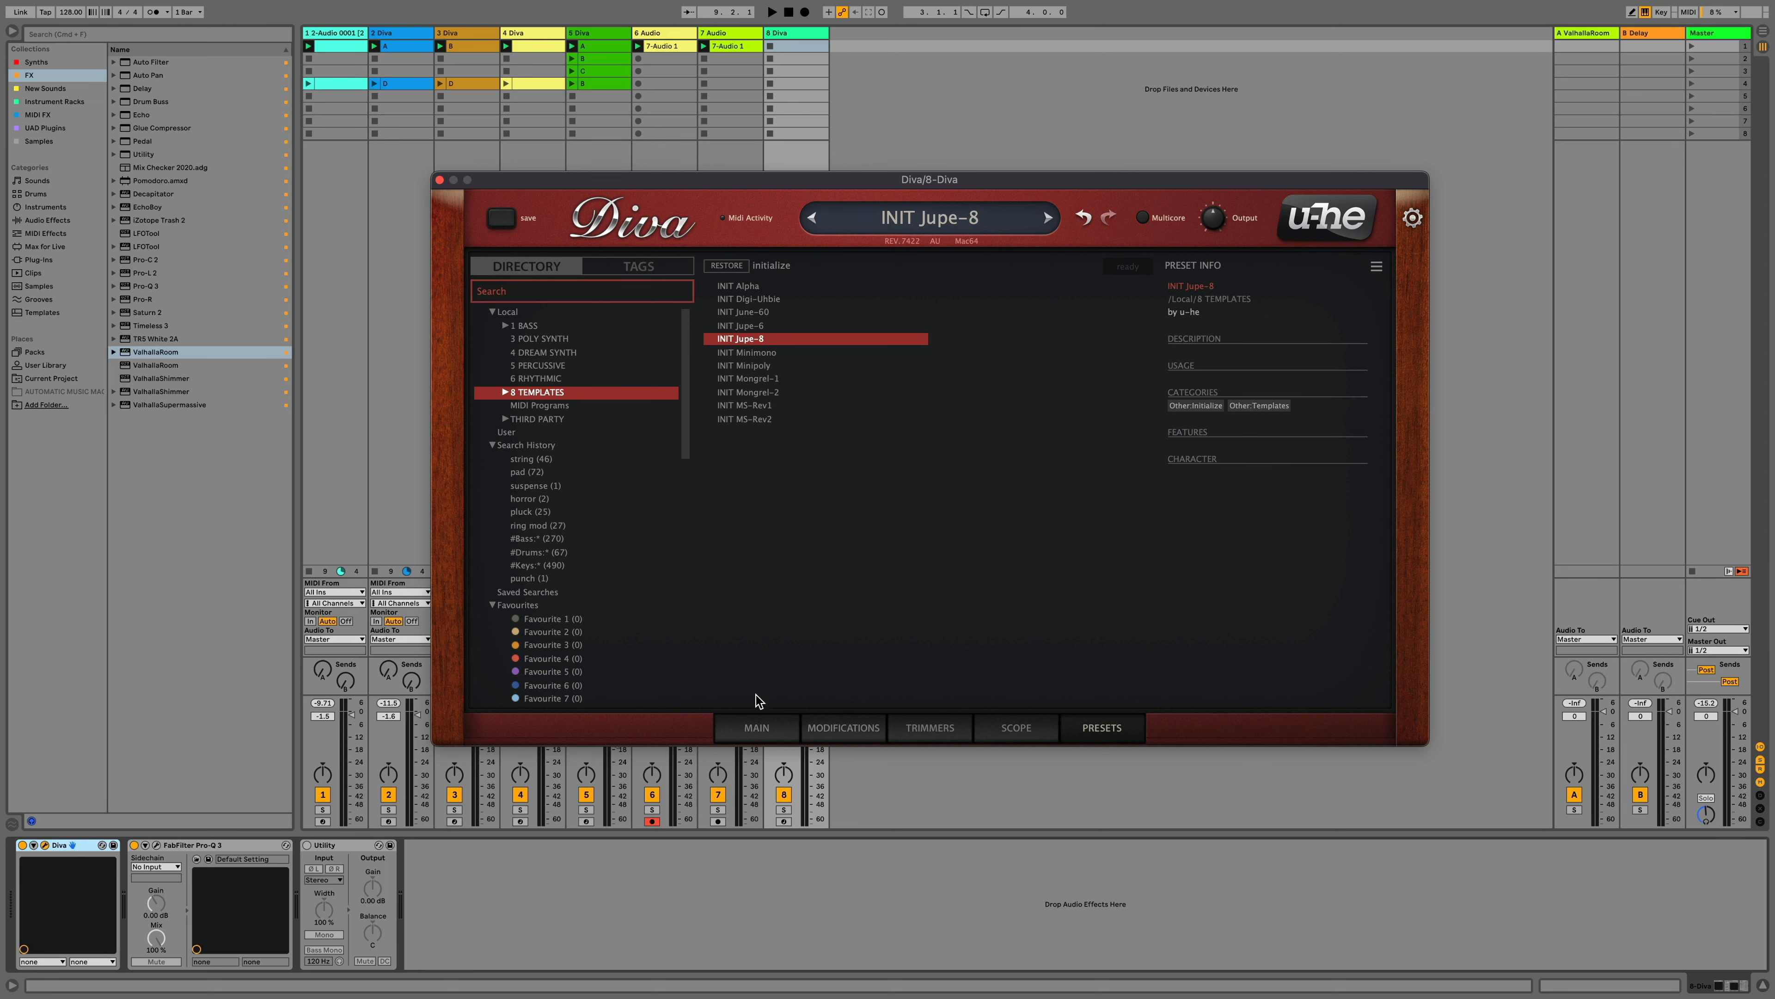
{"action": "left_click", "coordinate": [760, 723]}
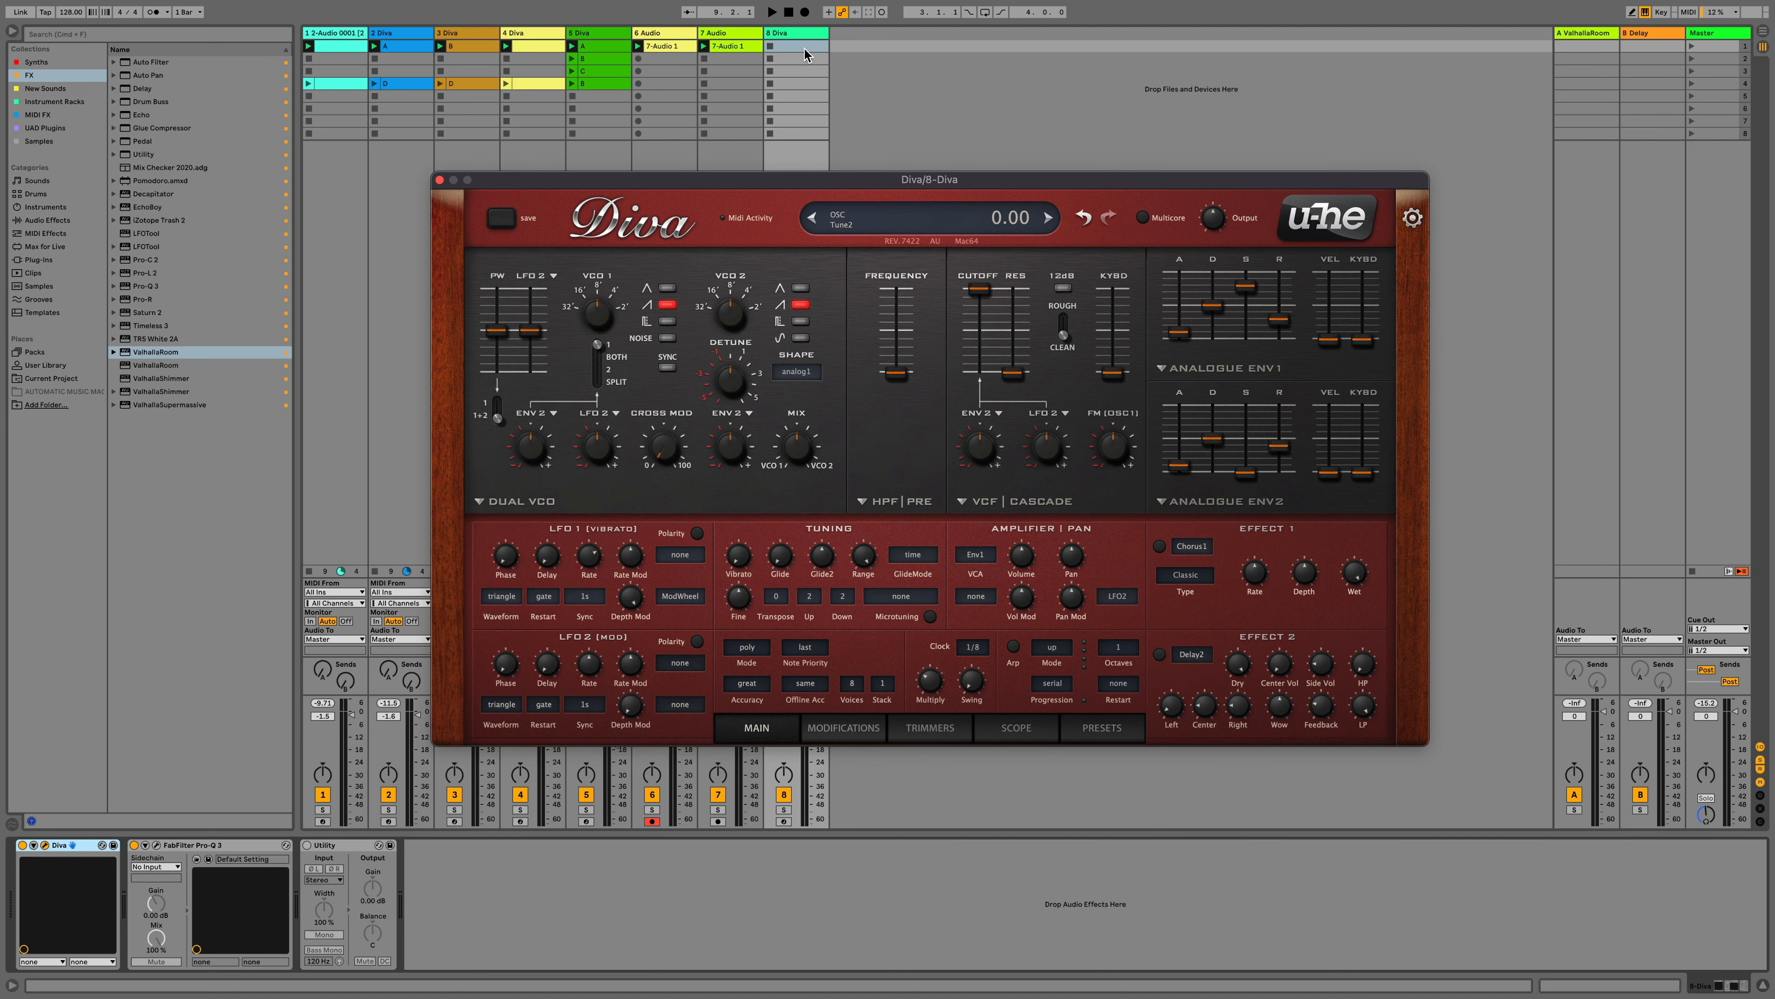
Shorten envelope 1's attack and decay, and transpose all the C#3 notes up an octave to C#4
{"action": "key", "text": "space"}
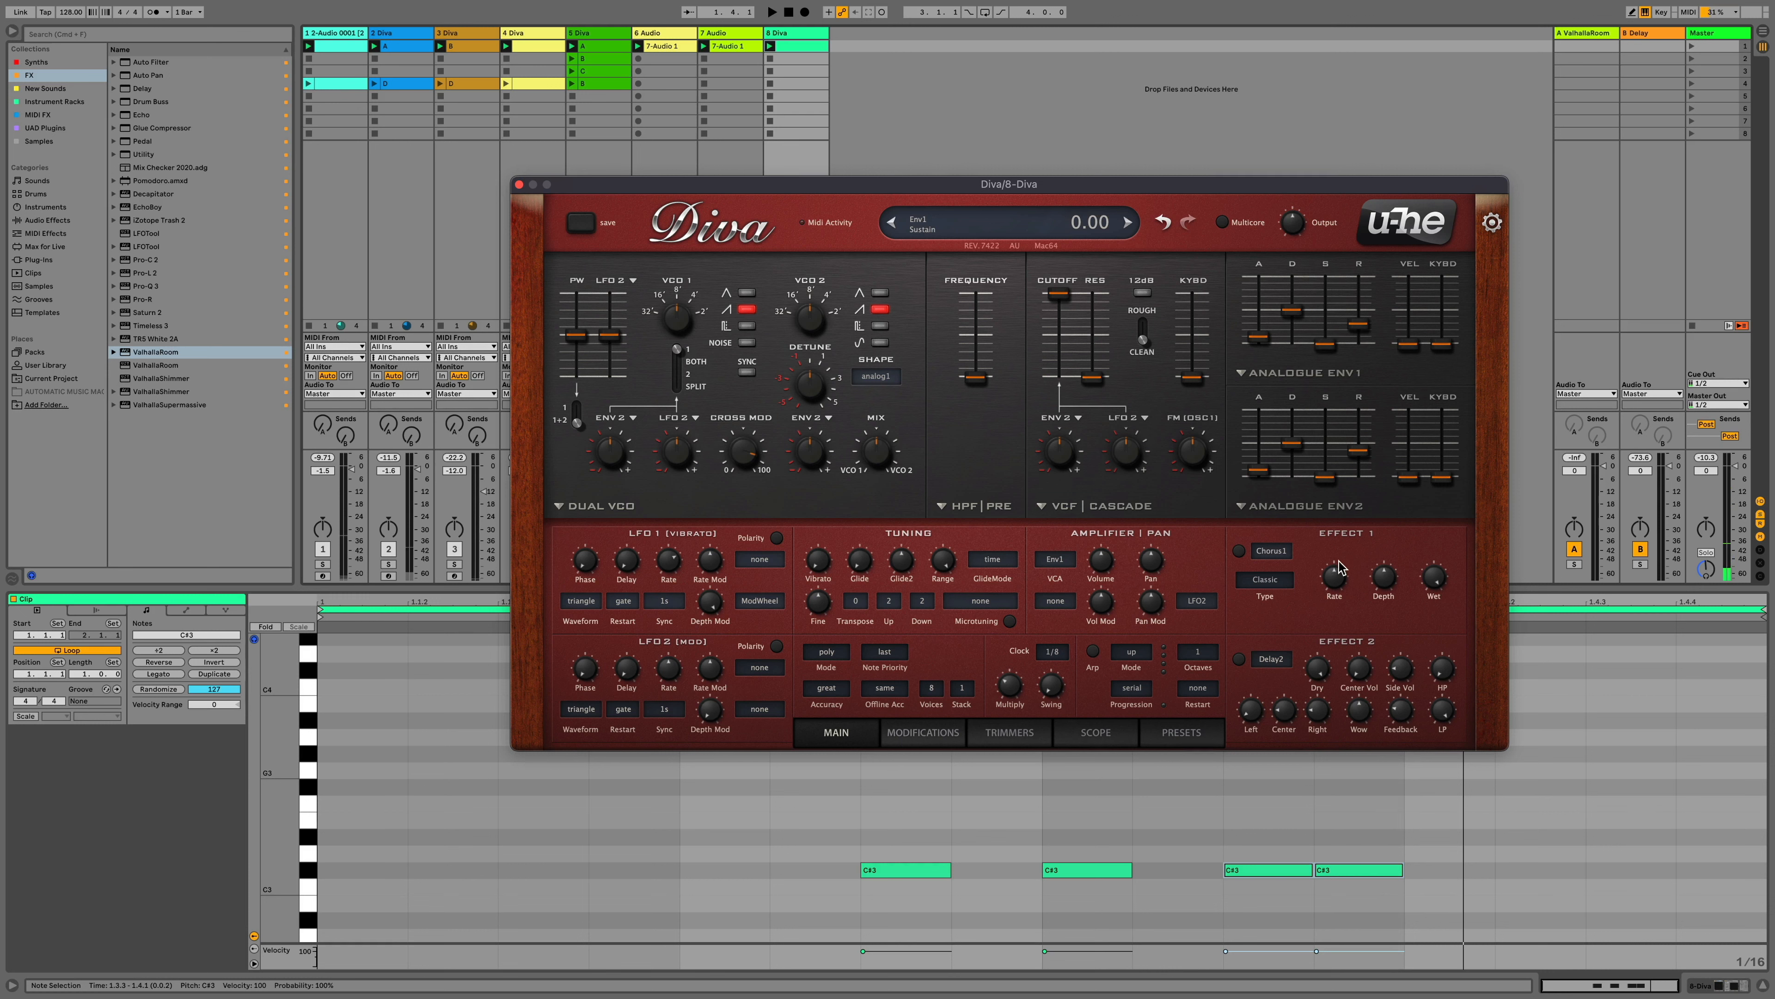
{"action": "left_click_drag", "start_coordinate": [1262, 335], "coordinate": [1269, 348]}
{"action": "left_click_drag", "start_coordinate": [1292, 312], "coordinate": [1295, 330]}
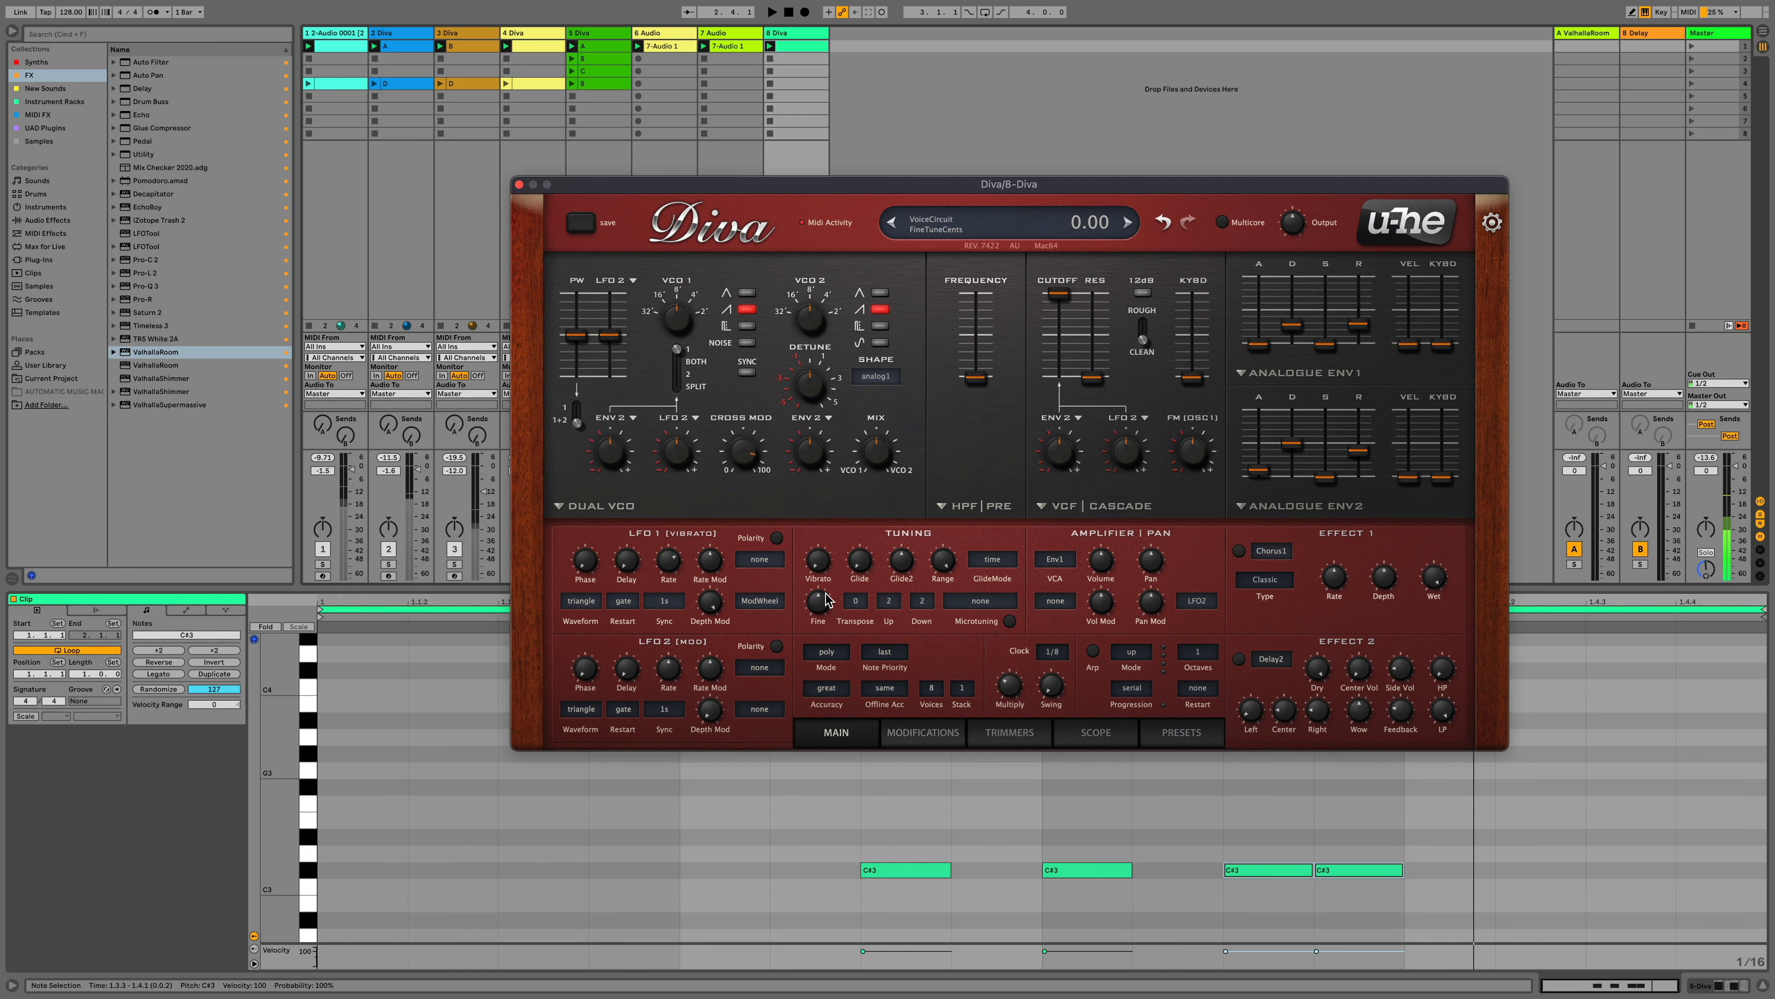
{"action": "left_click_drag", "start_coordinate": [797, 837], "coordinate": [1565, 880]}
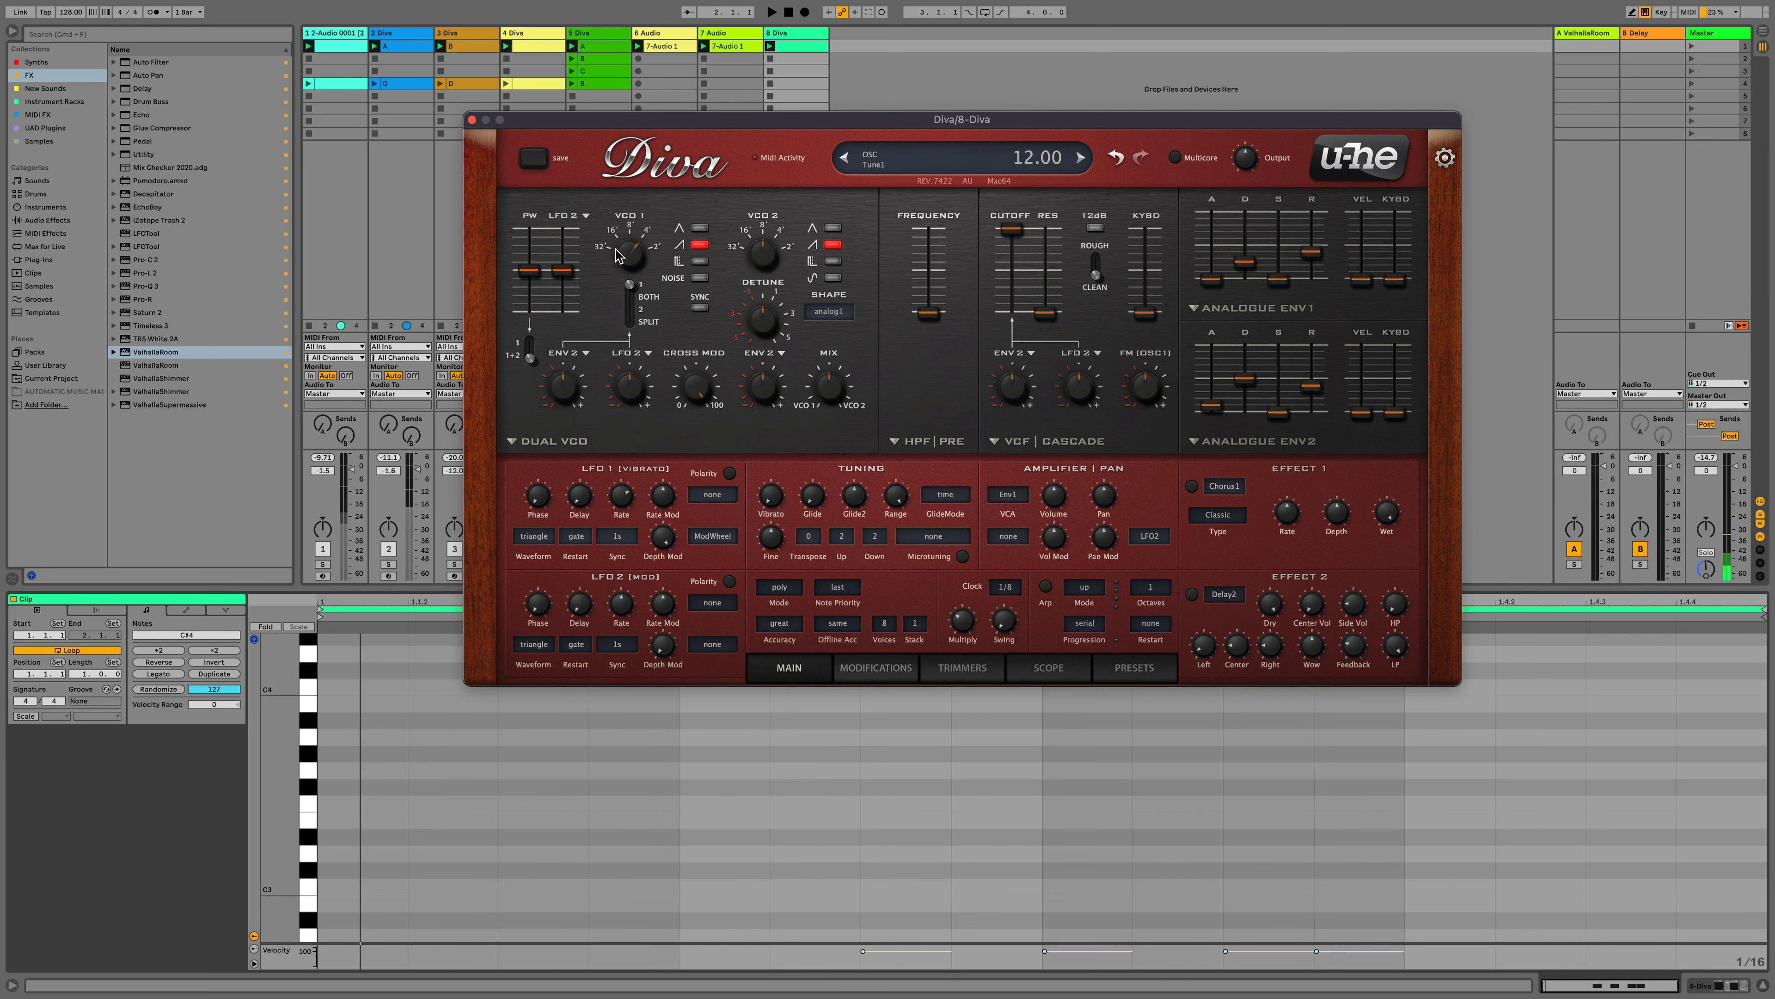
Set VCO 2's tuning to 12 and switch both oscillators to the triangle waveform
{"action": "left_click_drag", "start_coordinate": [770, 248], "coordinate": [727, 210]}
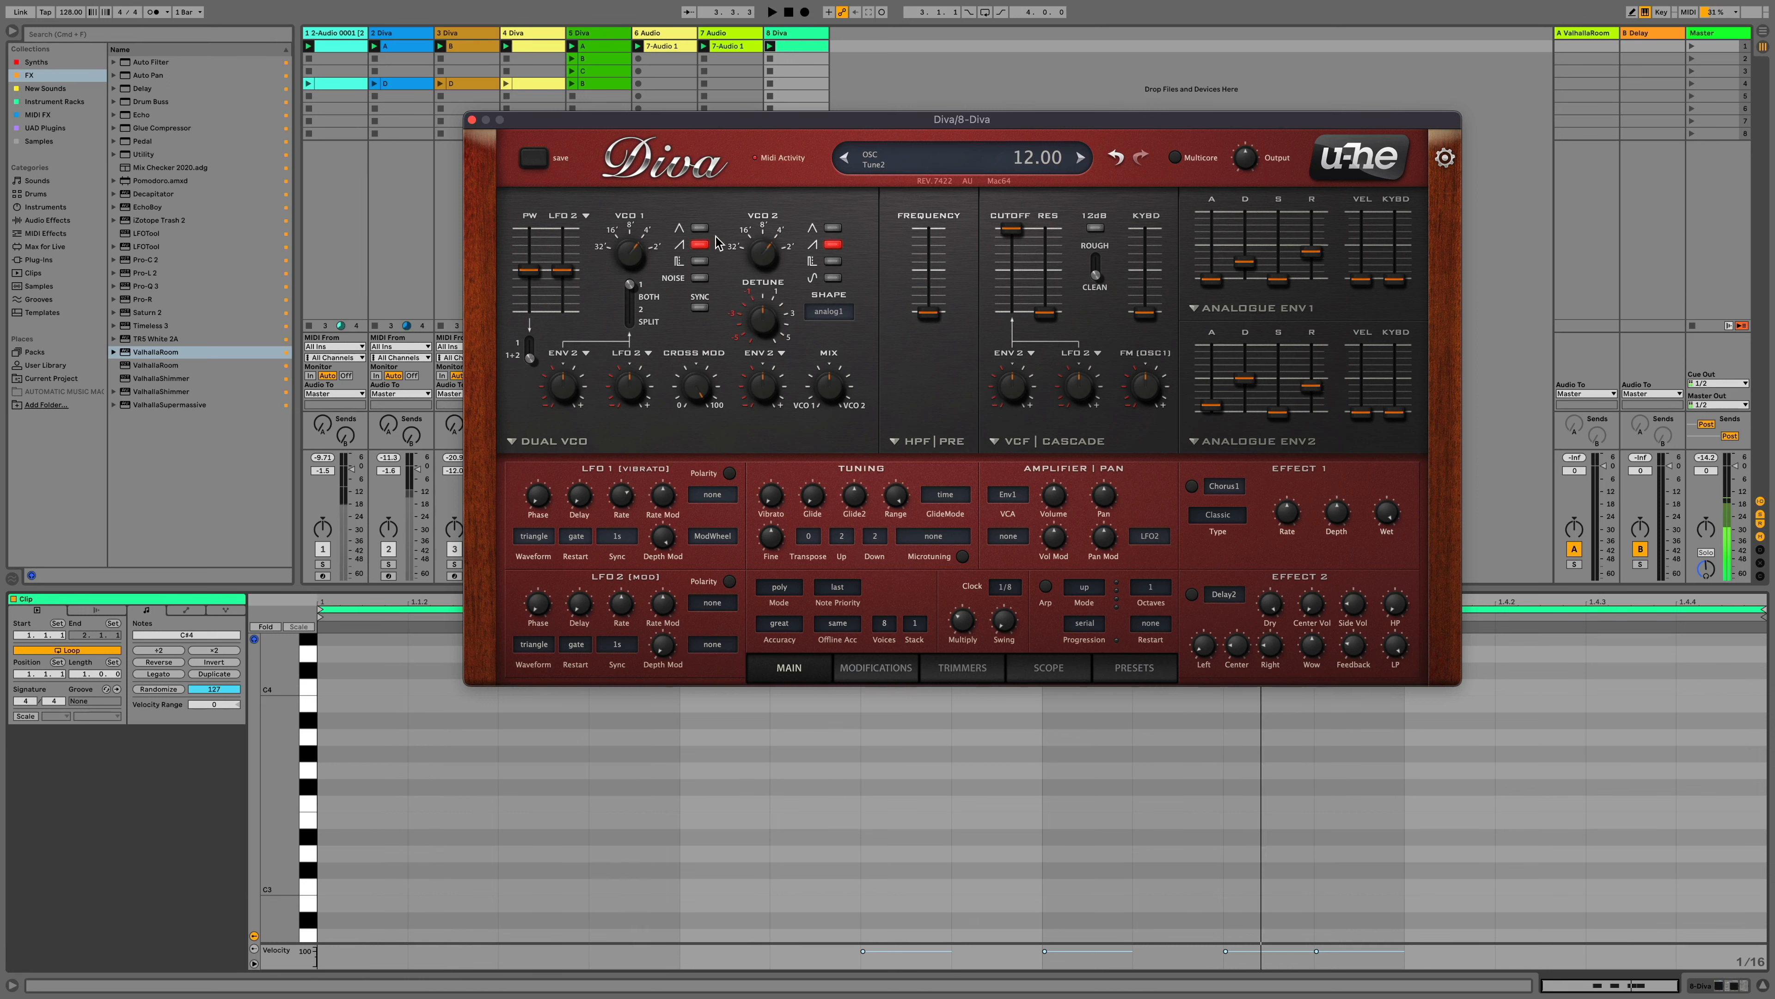
{"action": "left_click", "coordinate": [699, 244]}
{"action": "left_click", "coordinate": [832, 227]}
{"action": "left_click", "coordinate": [832, 244]}
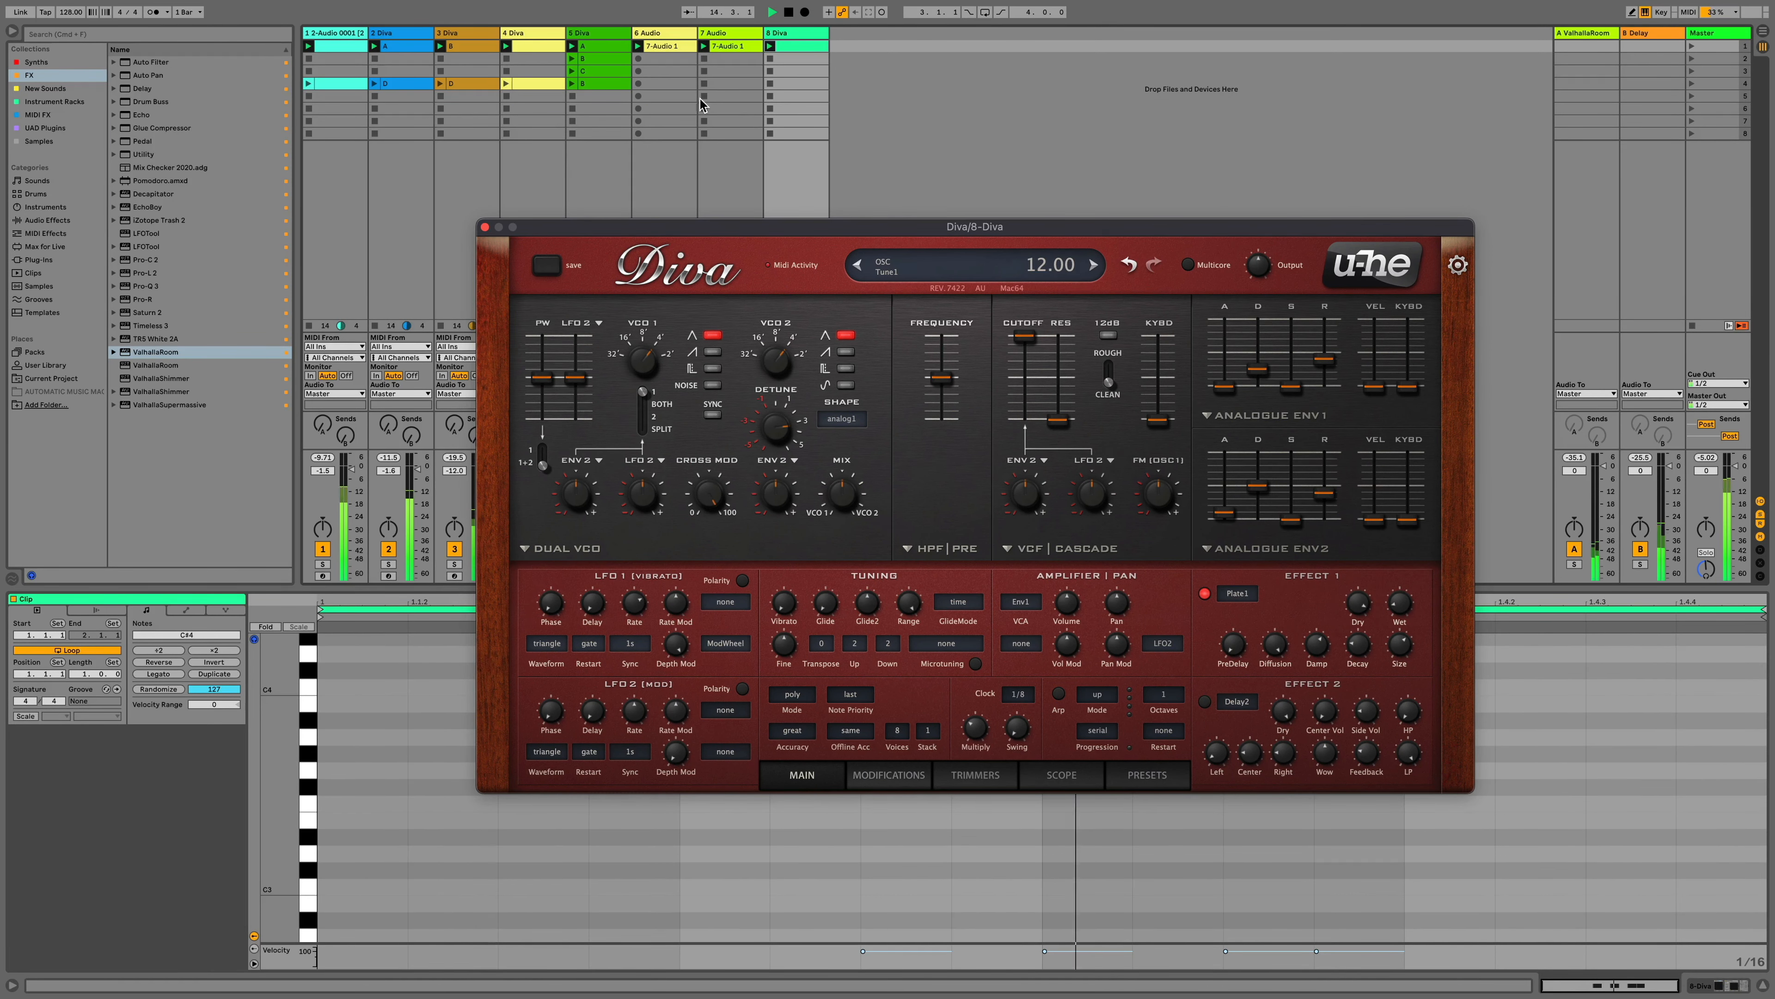
Copy the eighth track's Diva clip into its fourth slot and audition scene 4 against scene 1
{"action": "left_click", "coordinate": [804, 52]}
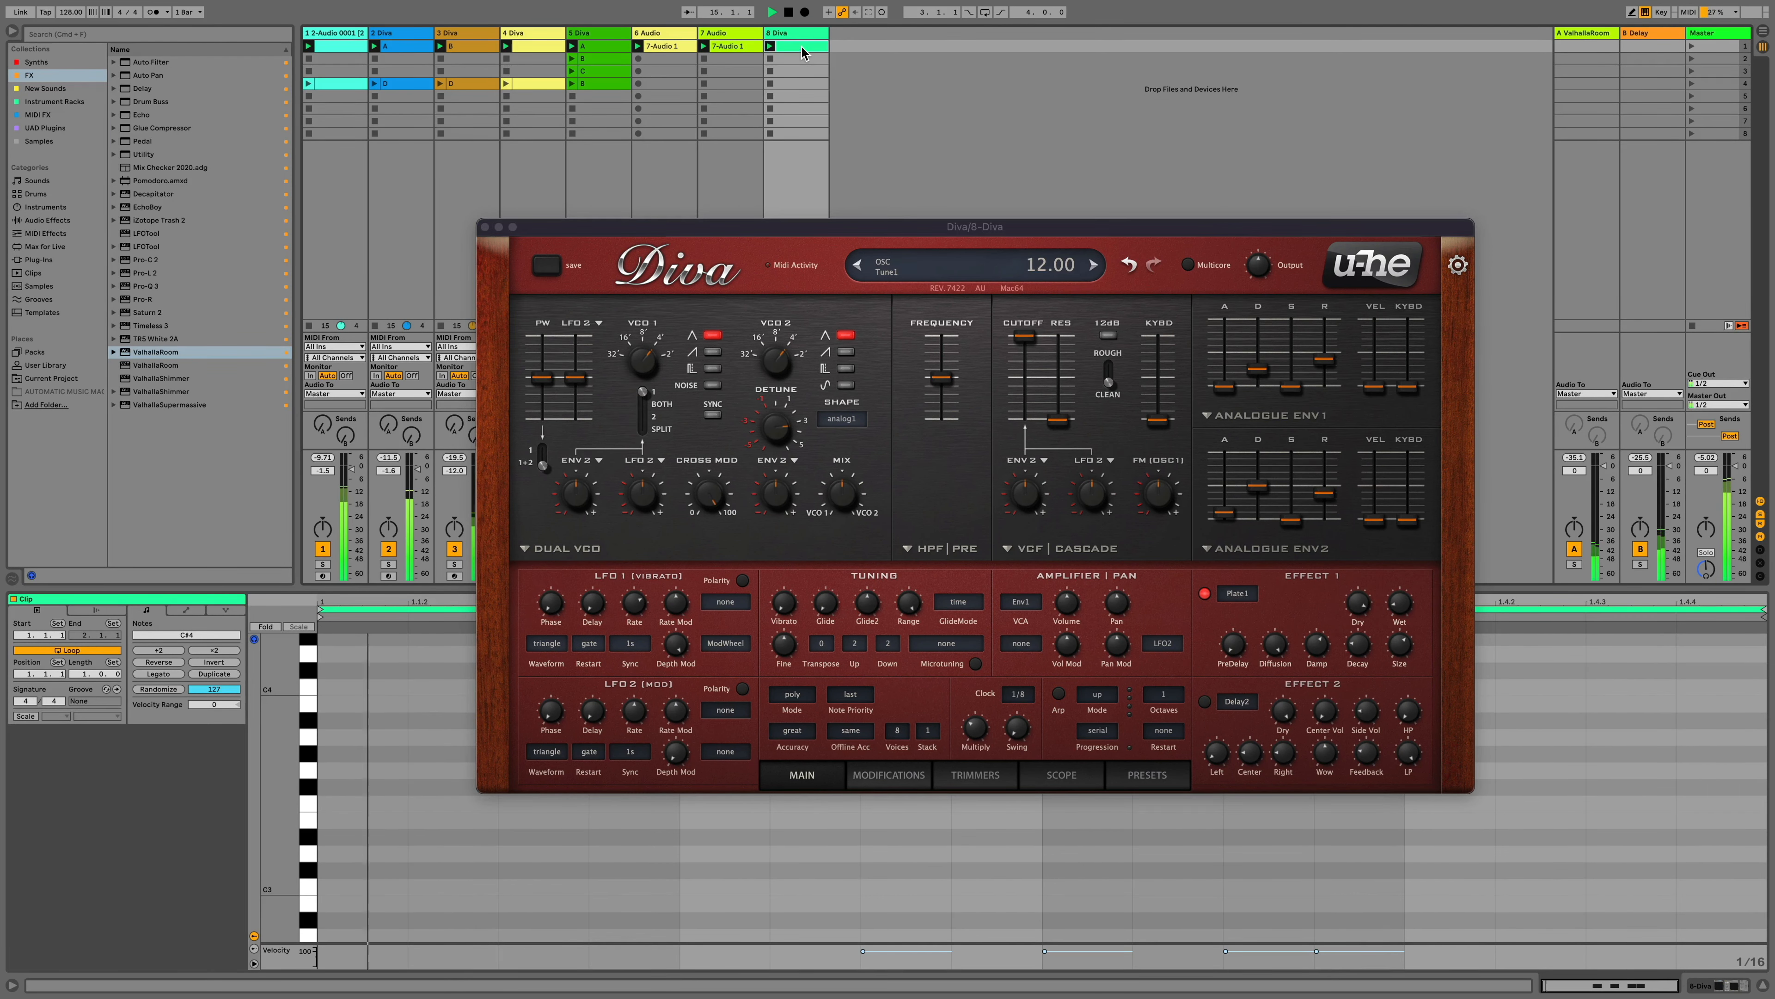
{"action": "left_click", "coordinate": [801, 85]}
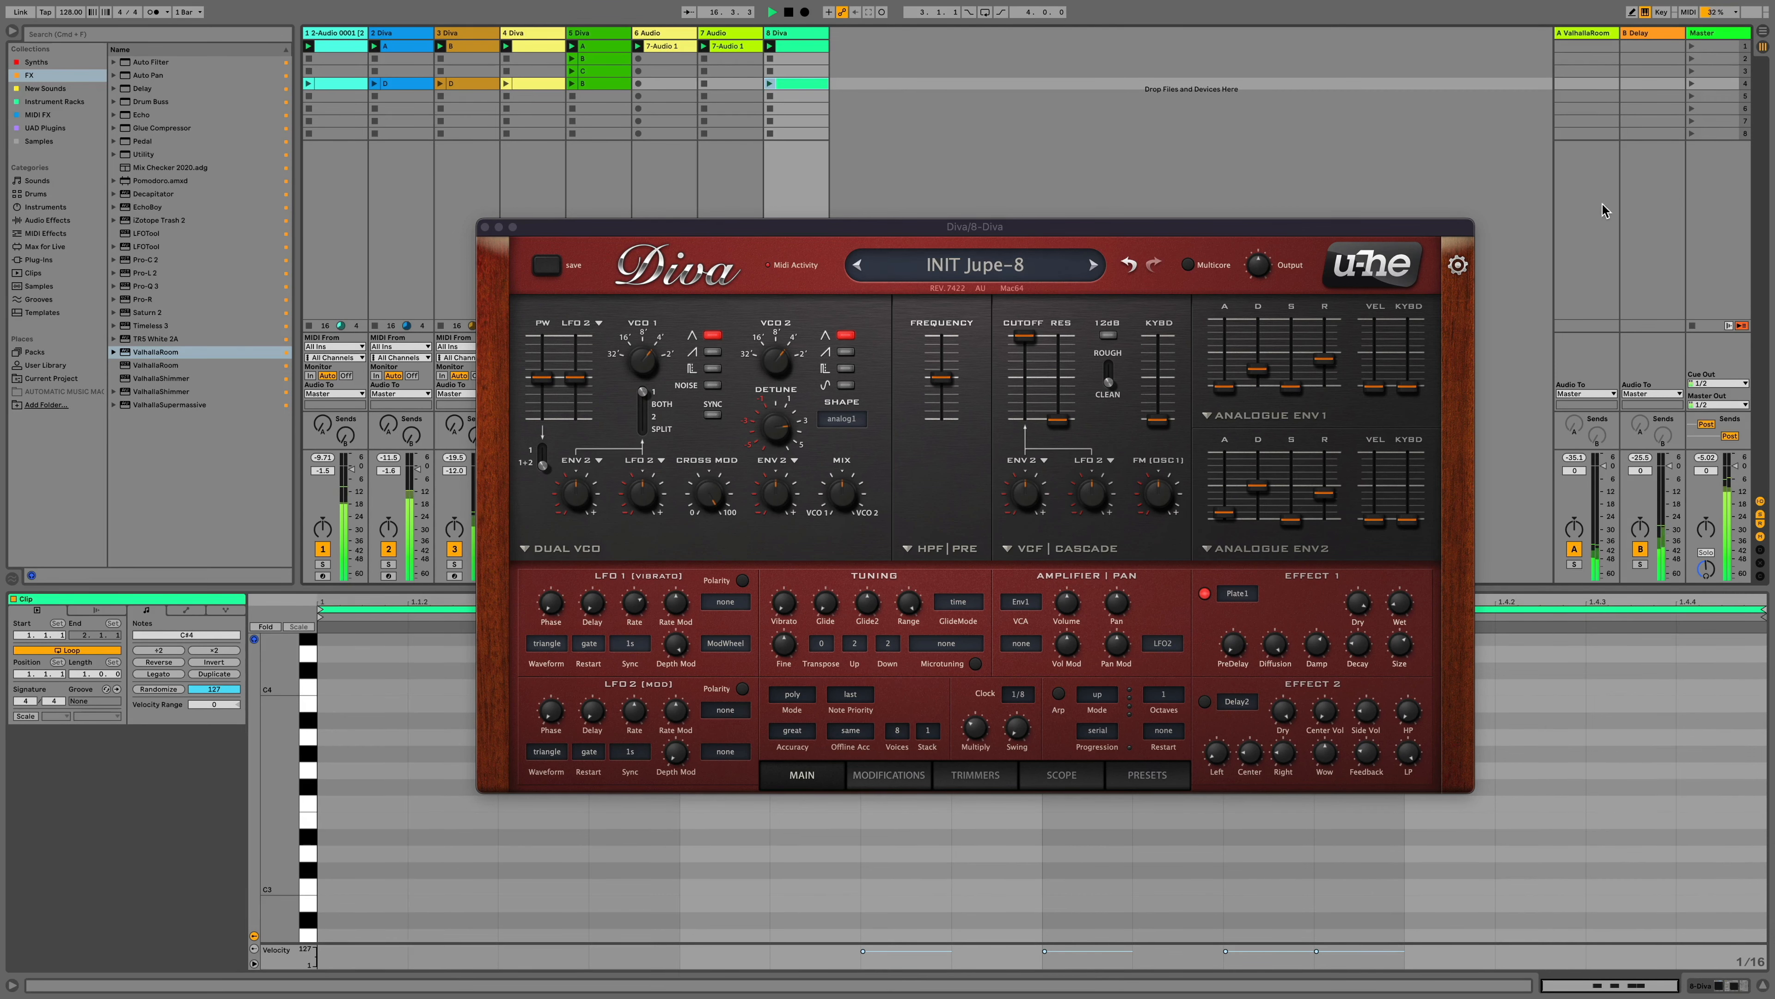
{"action": "left_click", "coordinate": [1689, 81]}
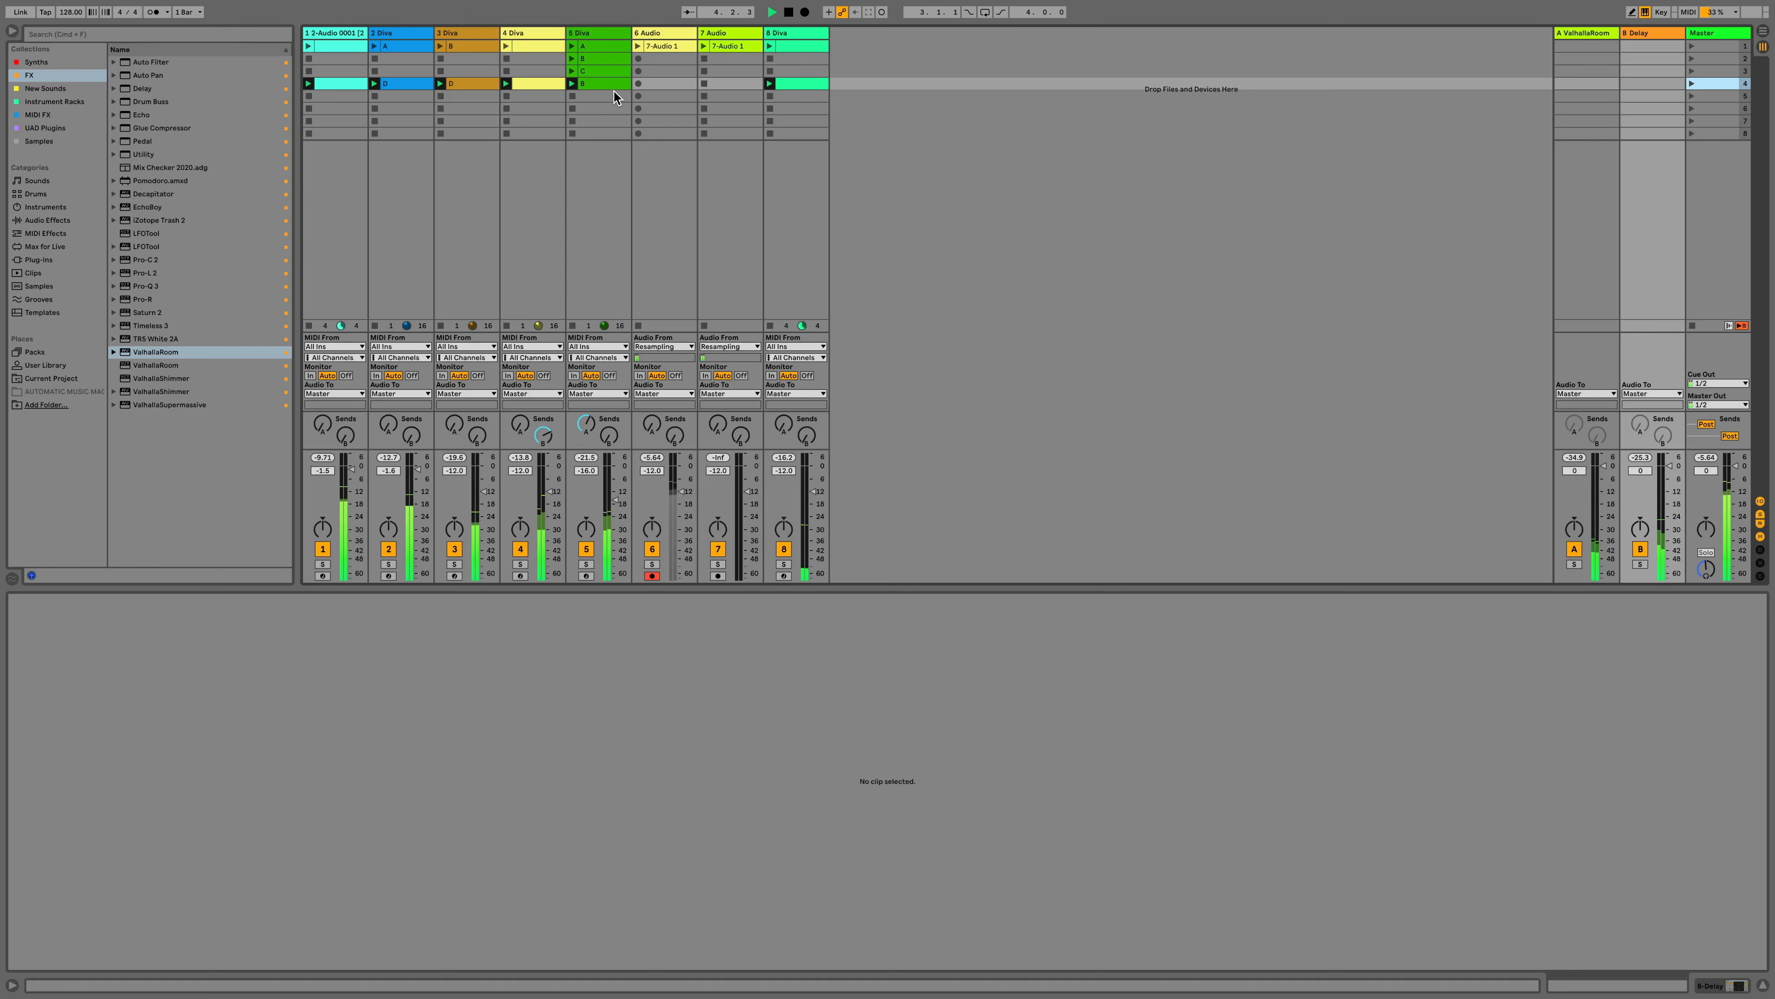
{"action": "left_click", "coordinate": [1691, 45]}
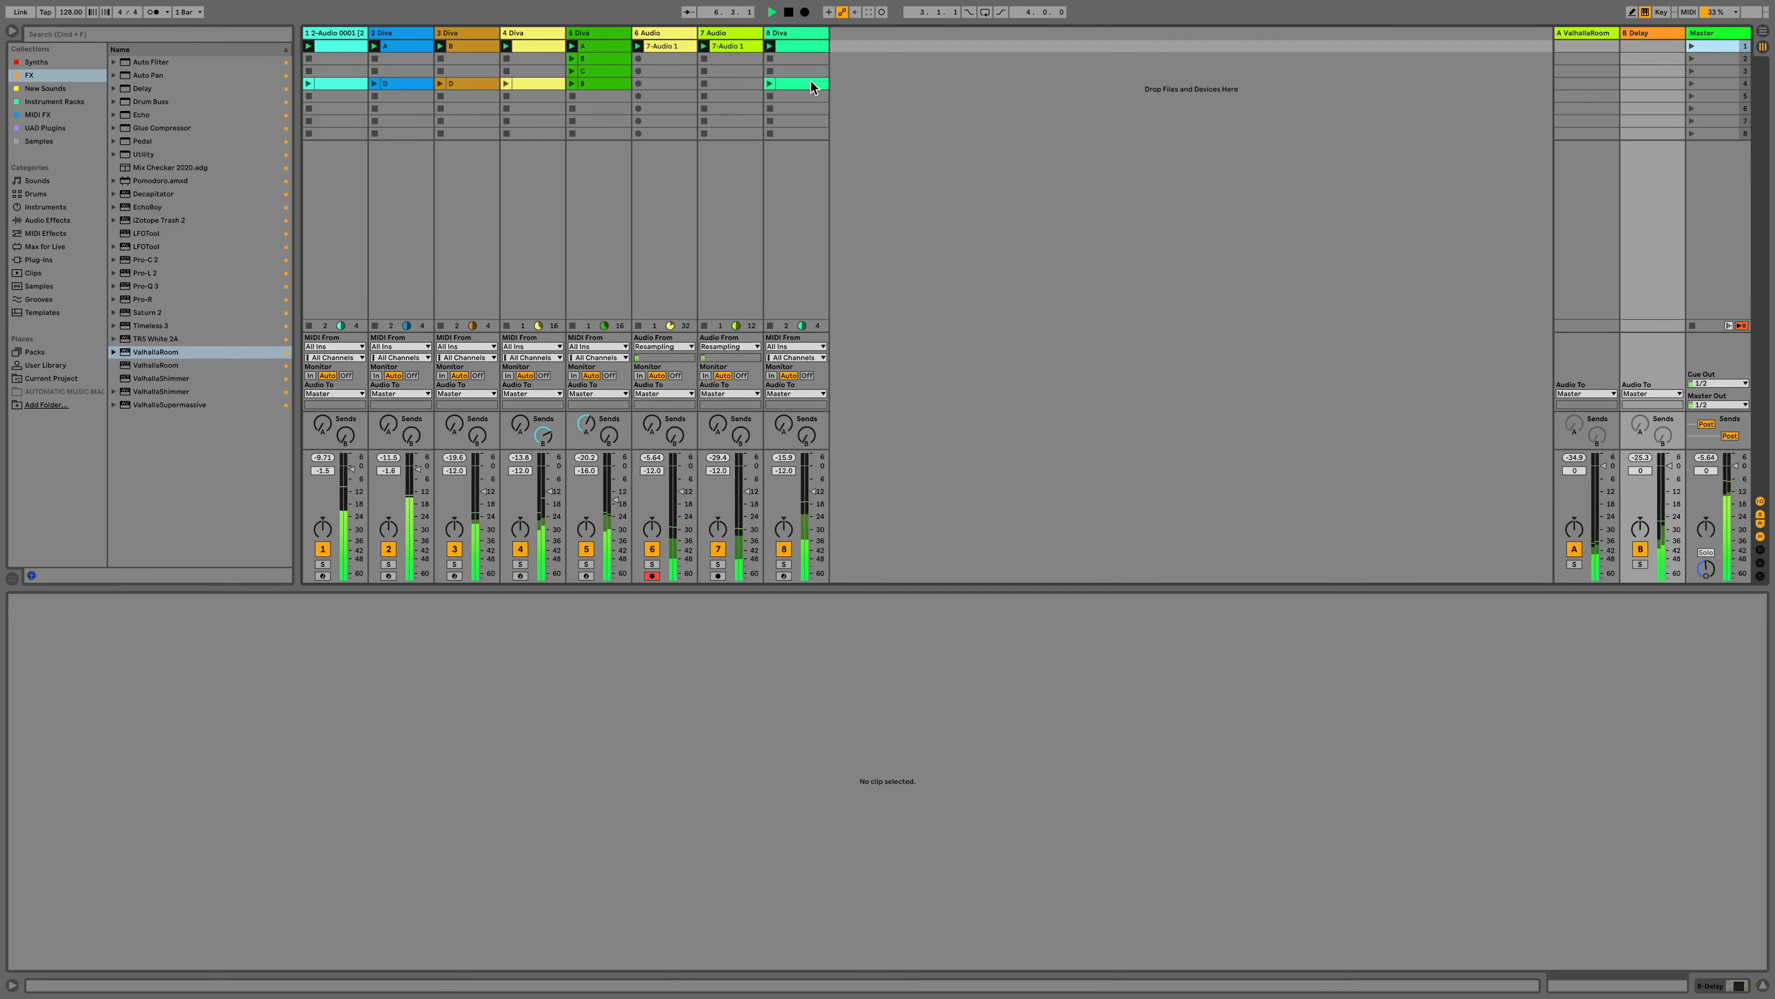
Open the eighth track's first clip and adjust its Diva's Analogue Env 1 decay to about 31
{"action": "left_click", "coordinate": [800, 46]}
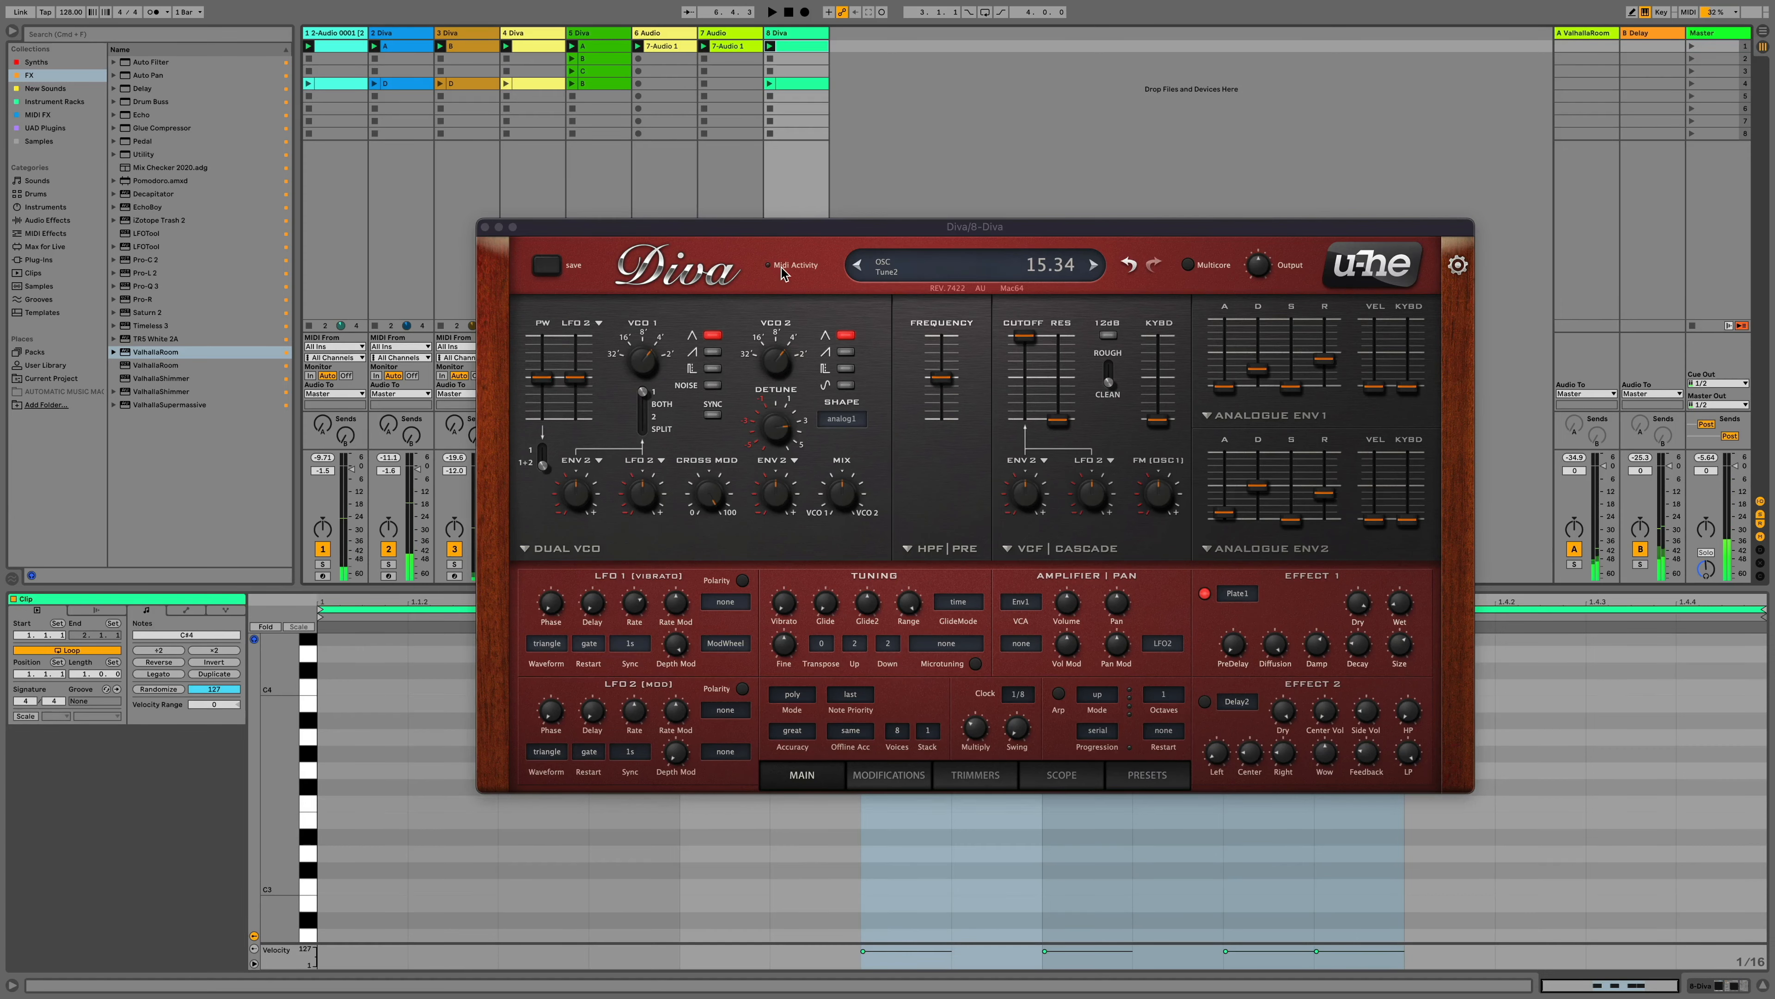
{"action": "left_click_drag", "start_coordinate": [758, 222], "coordinate": [723, 61]}
{"action": "left_click", "coordinate": [1102, 686]}
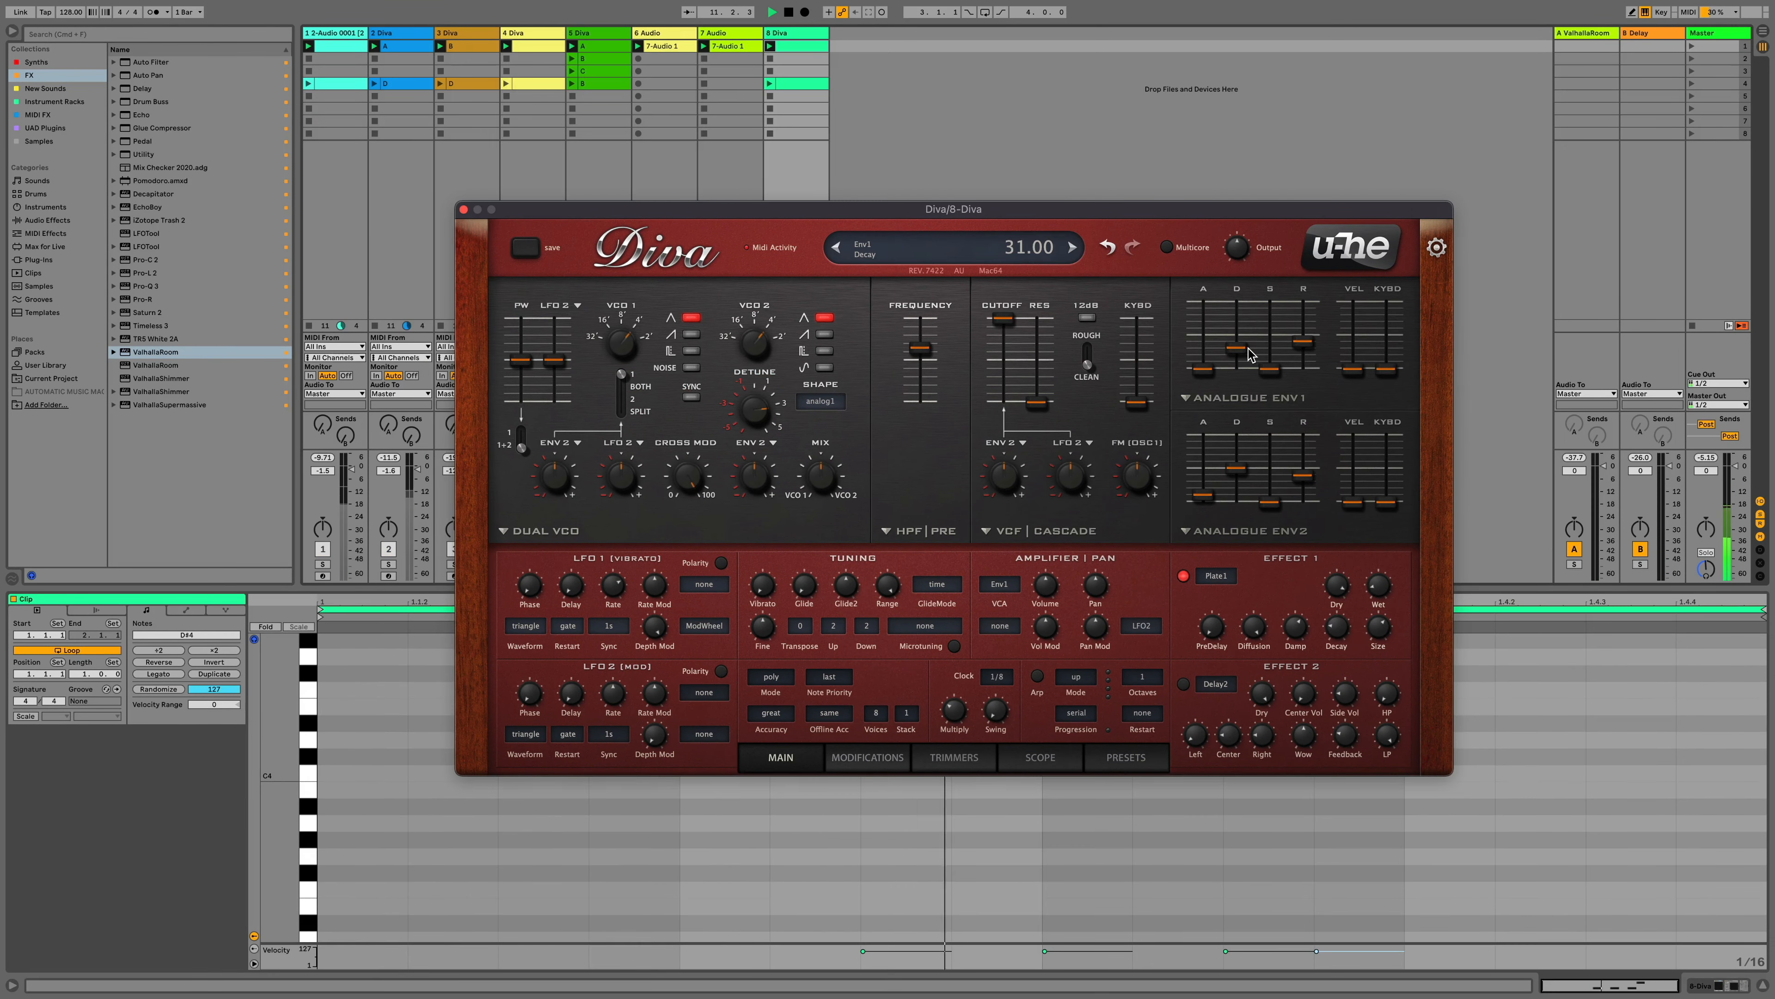
{"action": "left_click_drag", "start_coordinate": [1248, 348], "coordinate": [1248, 353]}
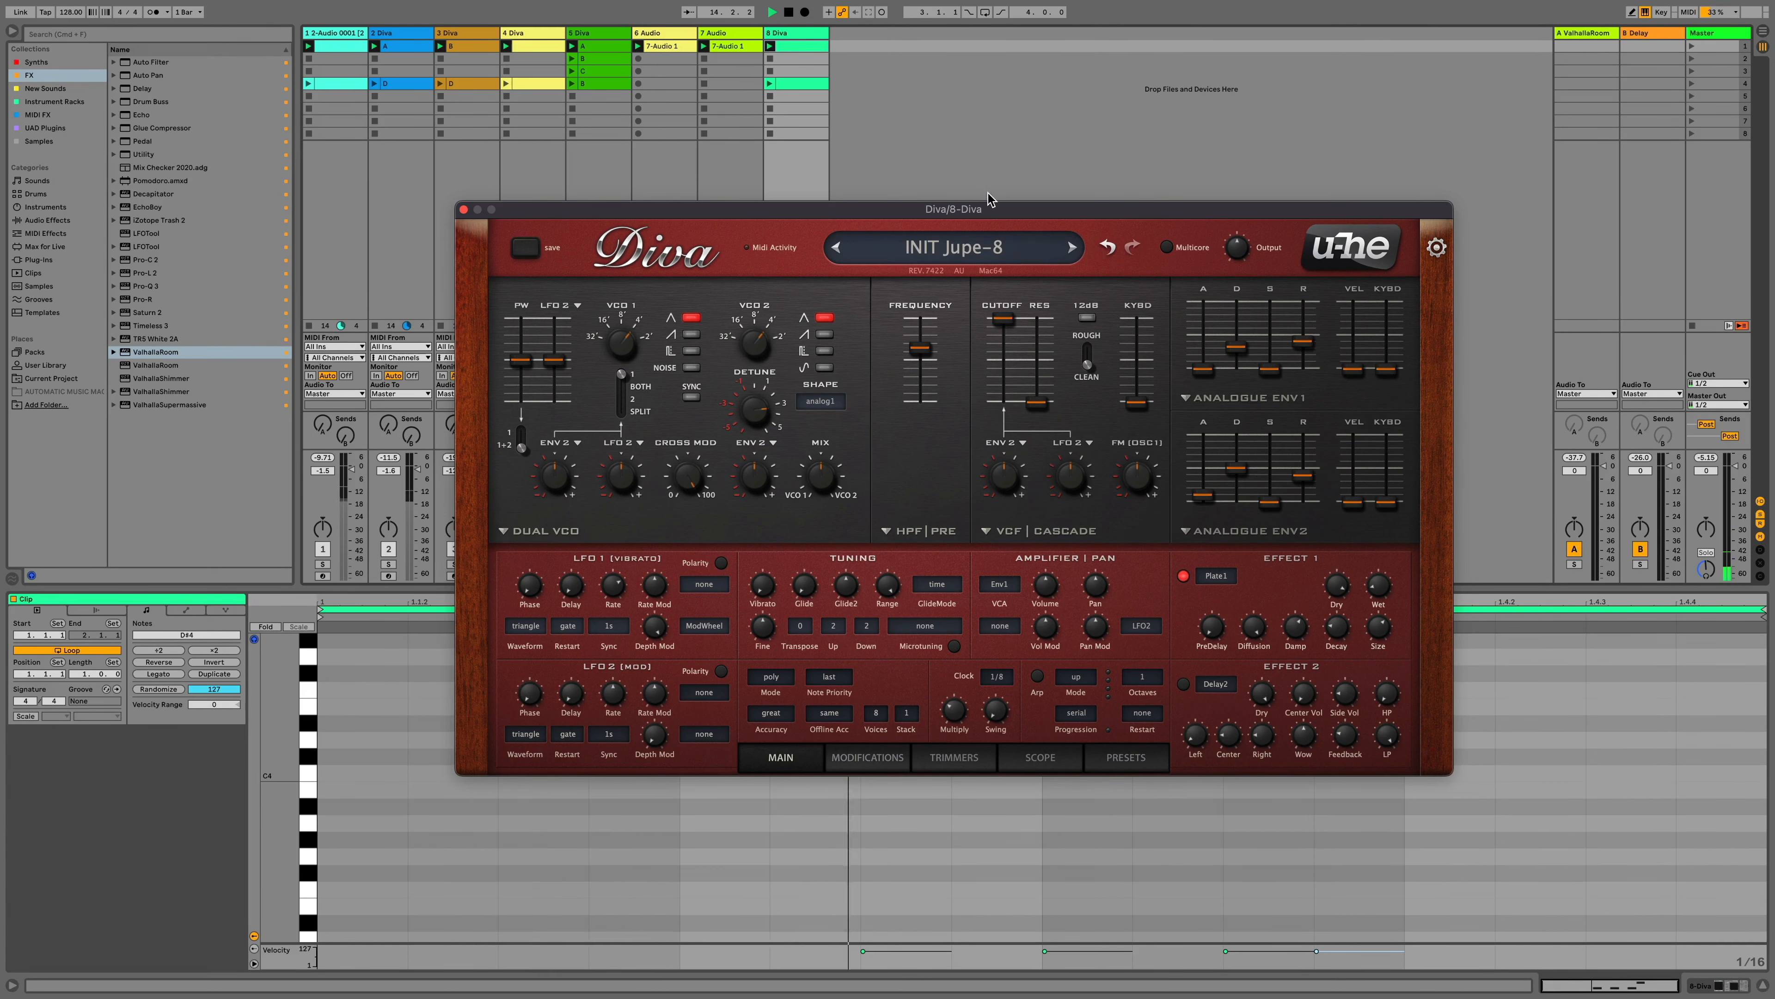
{"action": "left_click_drag", "start_coordinate": [1000, 214], "coordinate": [990, 114]}
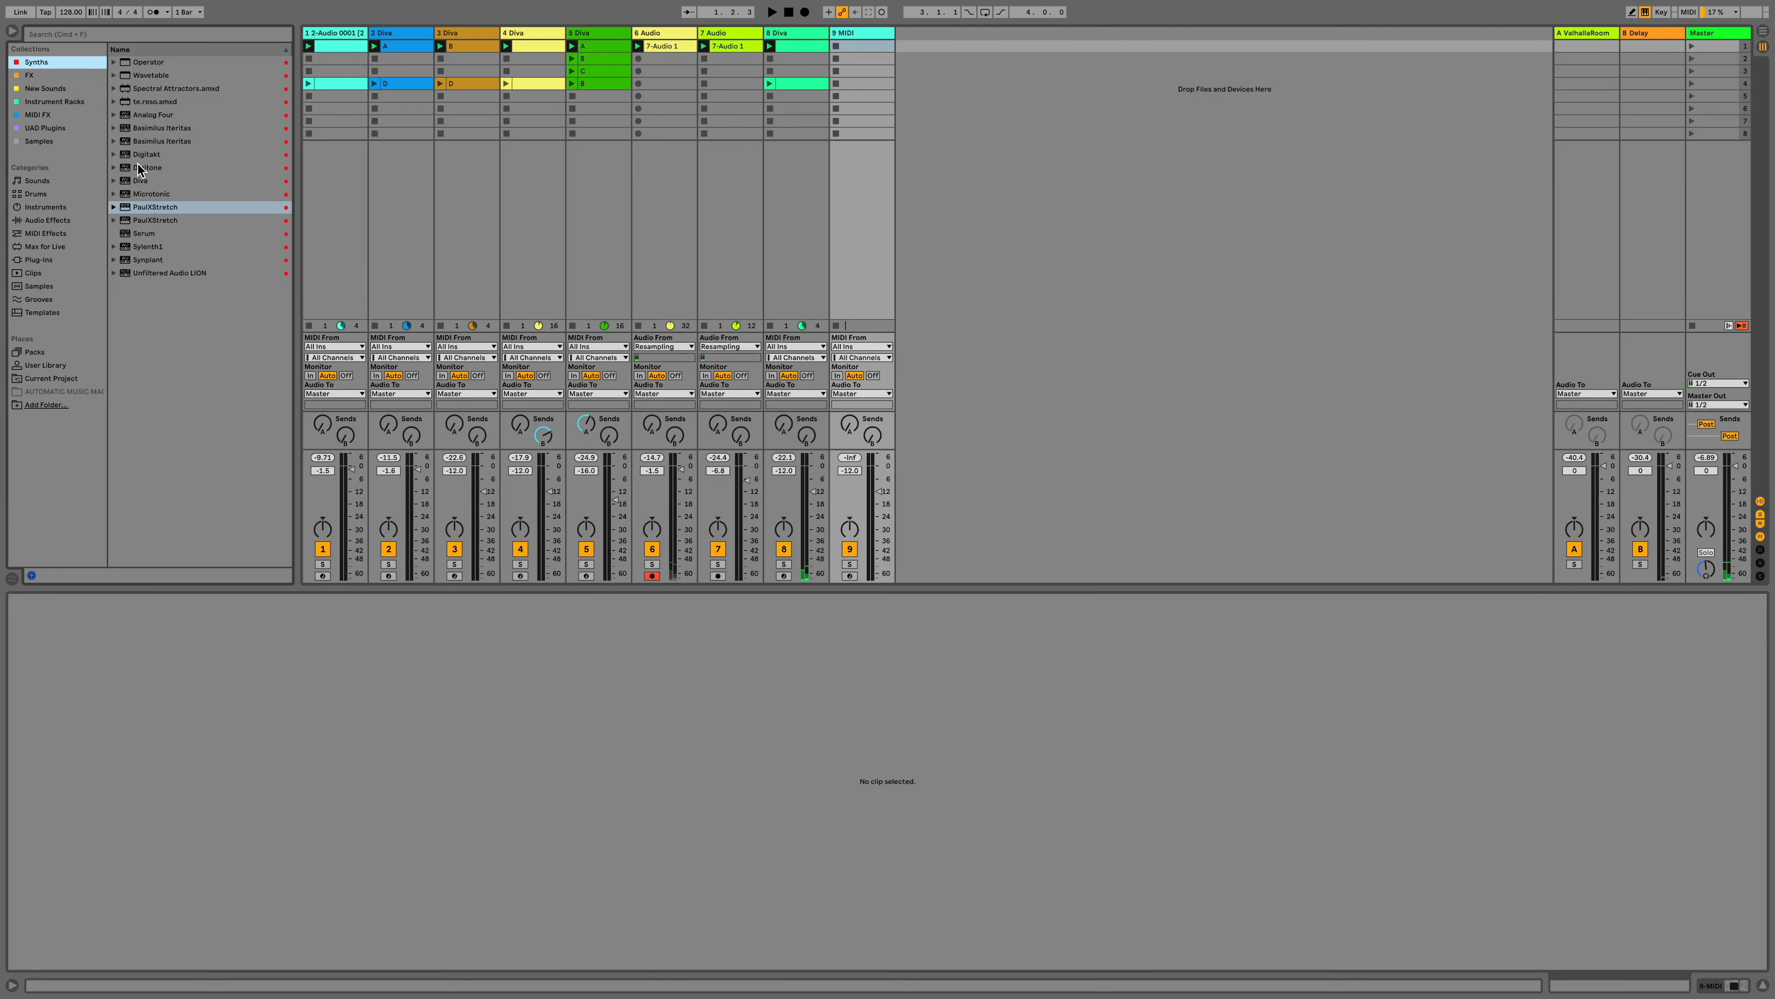
Load Diva onto the new ninth MIDI track and choose the INIT Jupe-8 template for it
{"action": "left_click_drag", "start_coordinate": [140, 181], "coordinate": [865, 223]}
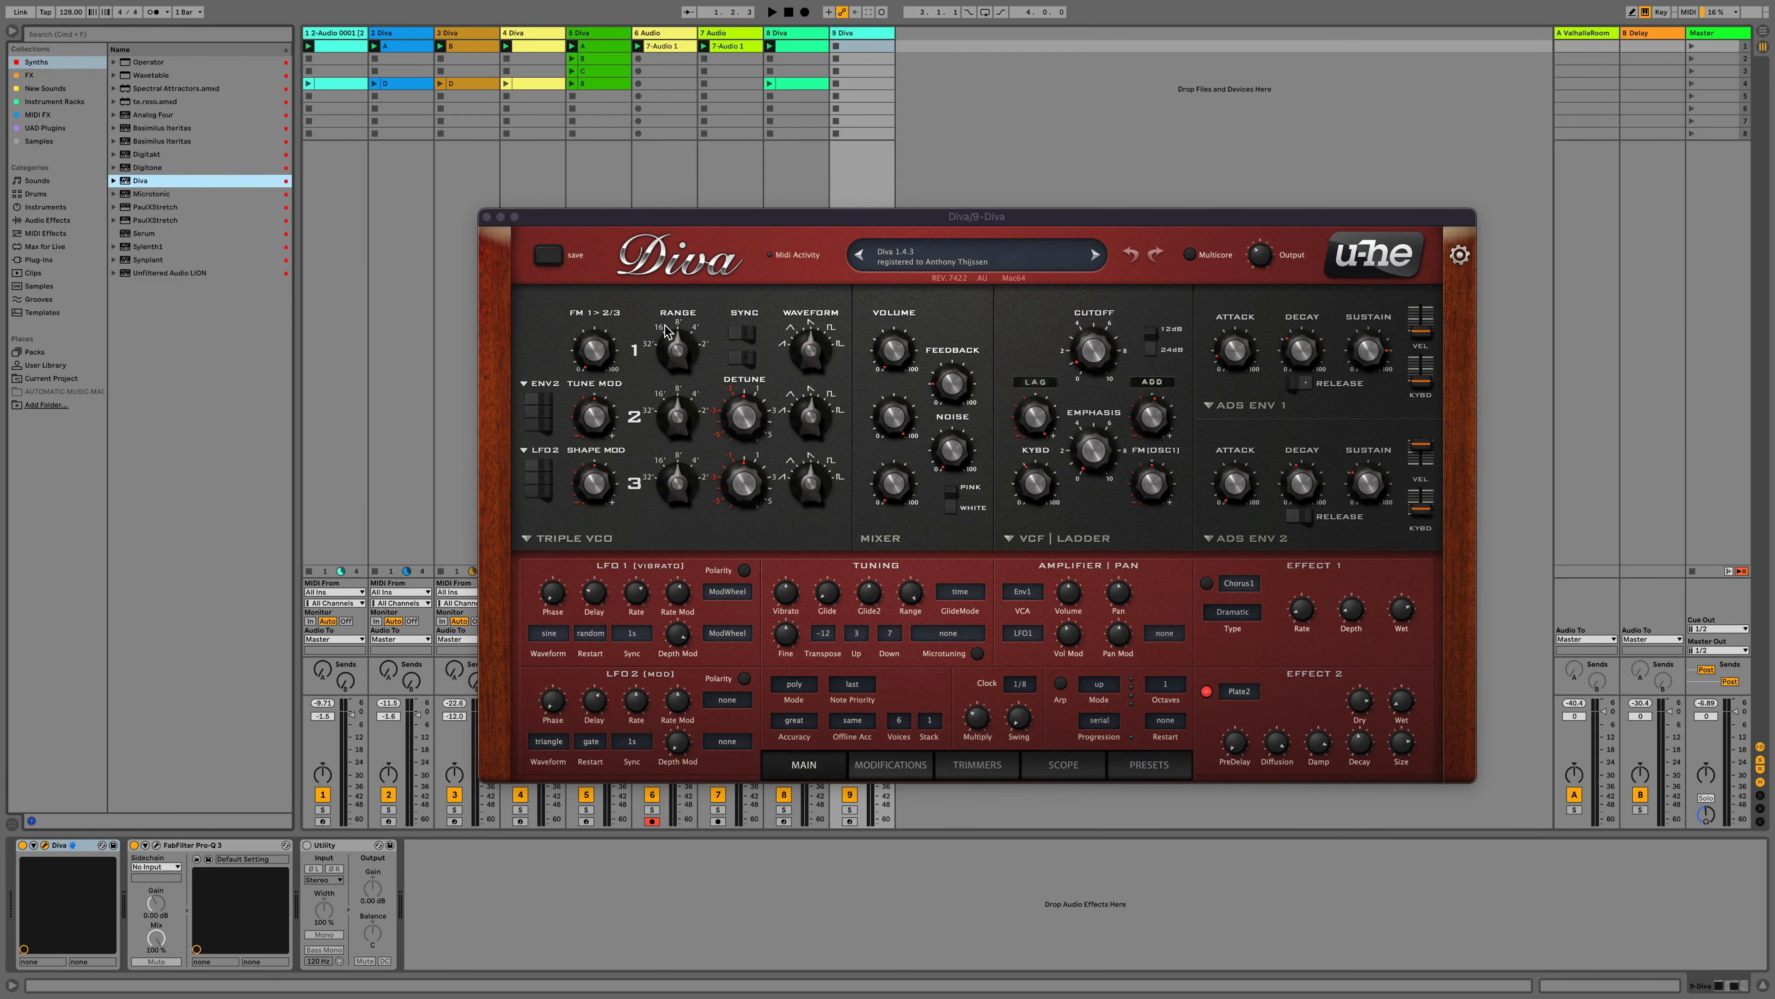
{"action": "left_click", "coordinate": [1142, 766]}
{"action": "left_click", "coordinate": [584, 429]}
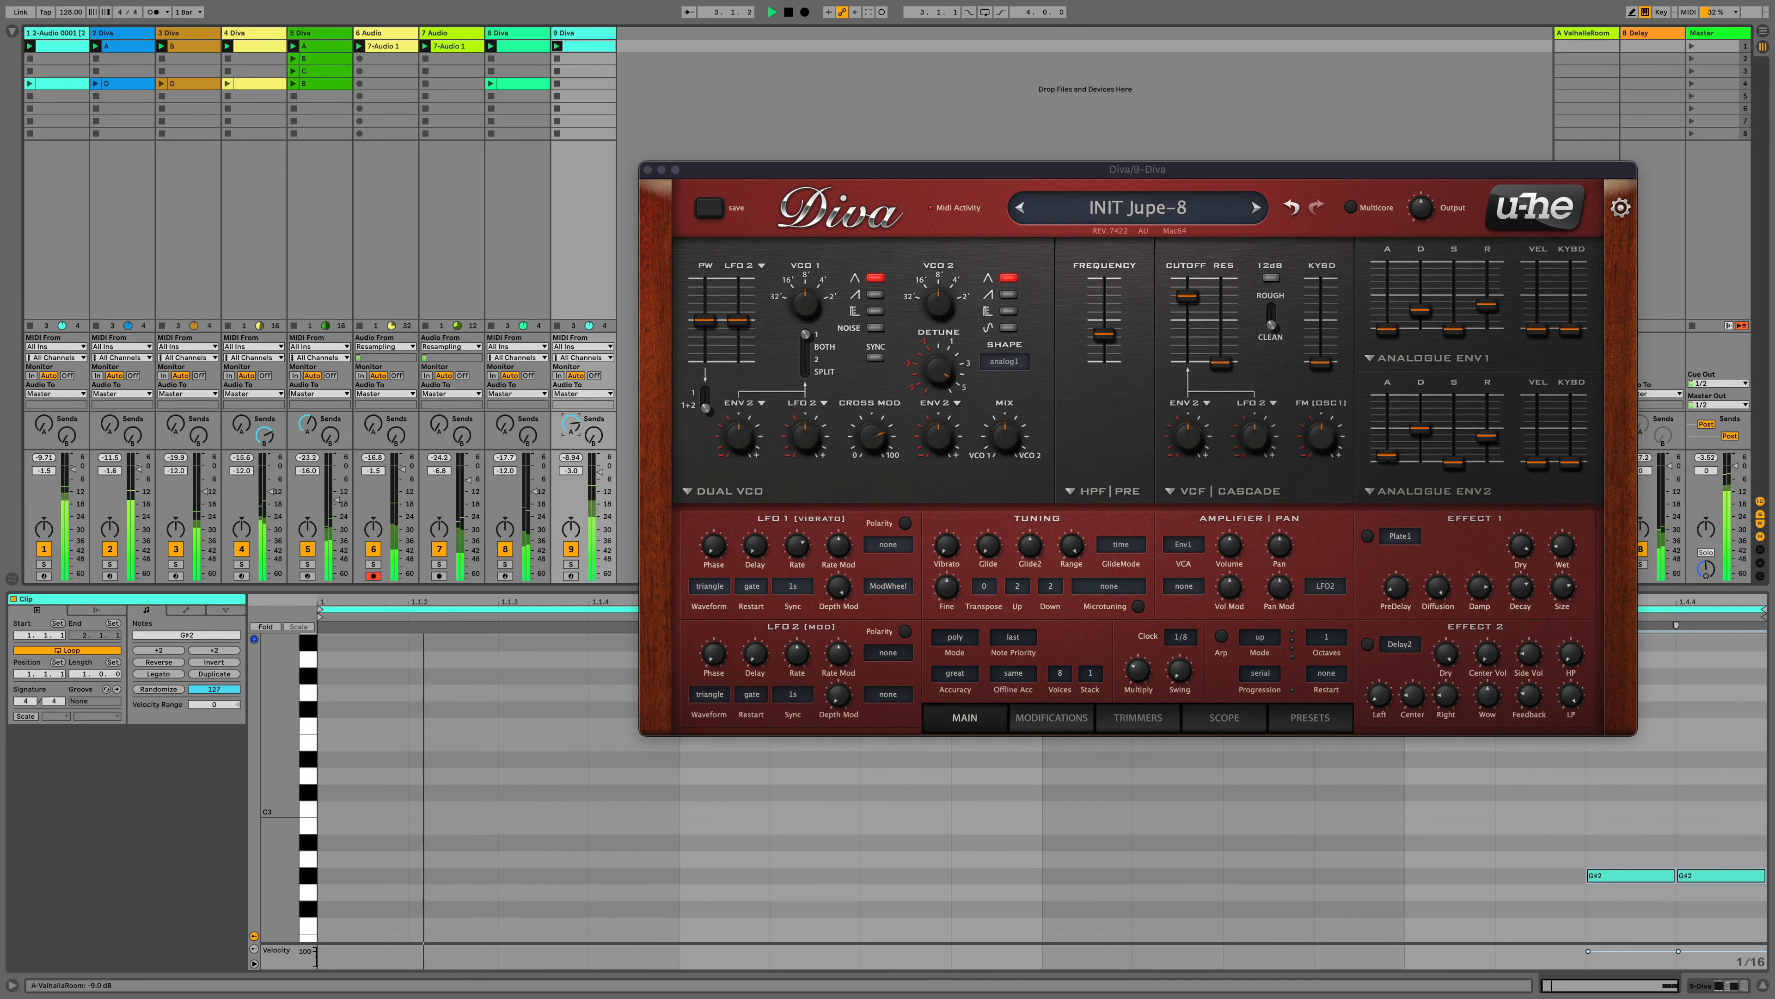
Fine-tune the ninth track's ValhallaRoom send and set its Diva's Effect 1 module to Phaser1
{"action": "left_click_drag", "start_coordinate": [570, 427], "coordinate": [569, 426]}
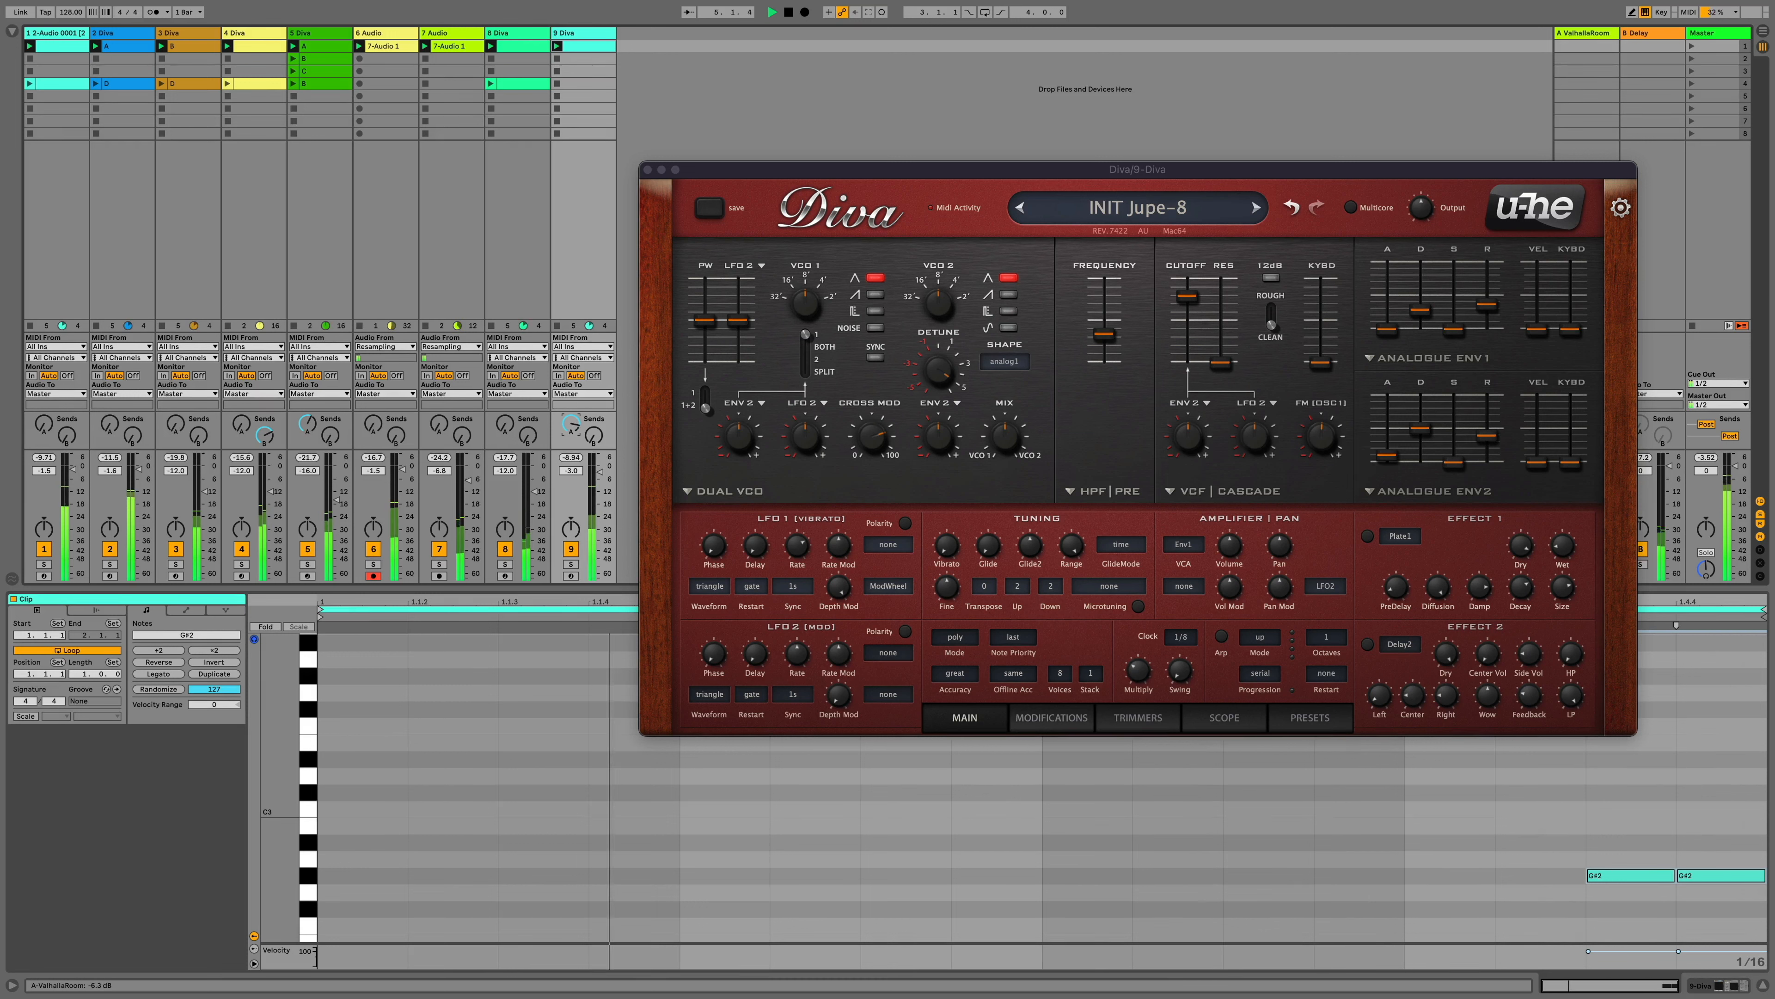
{"action": "left_click", "coordinate": [1394, 537]}
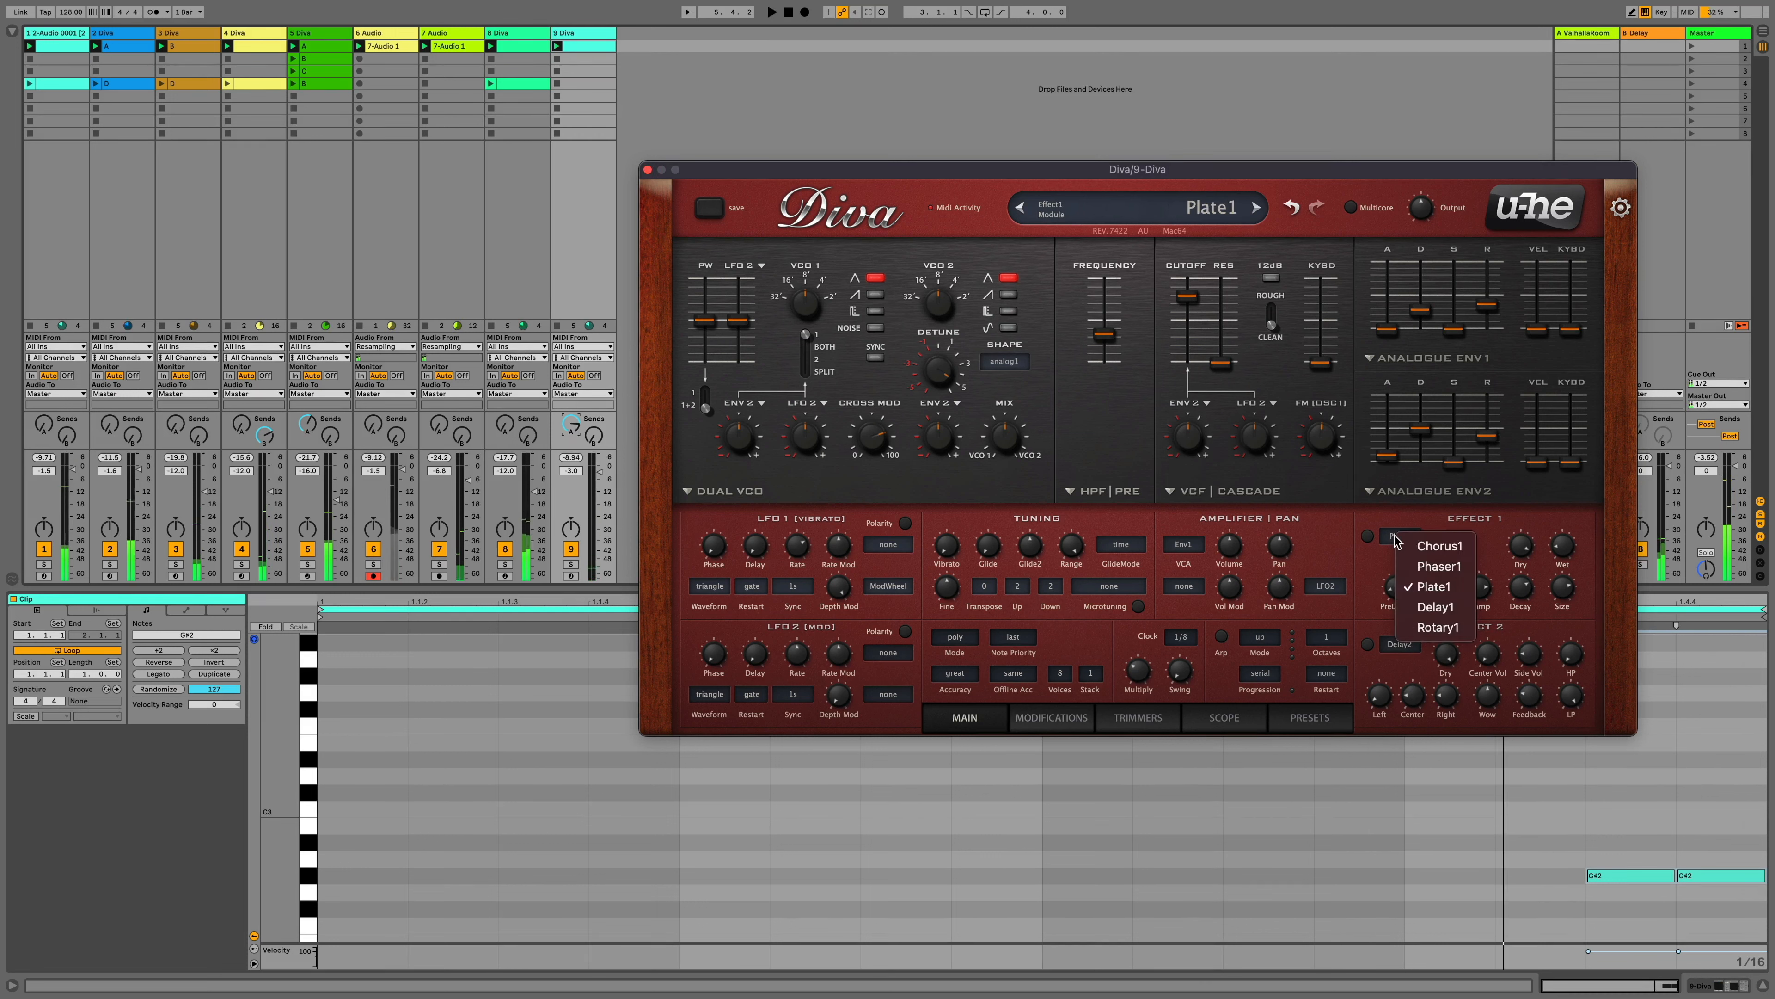
{"action": "left_click", "coordinate": [1419, 565]}
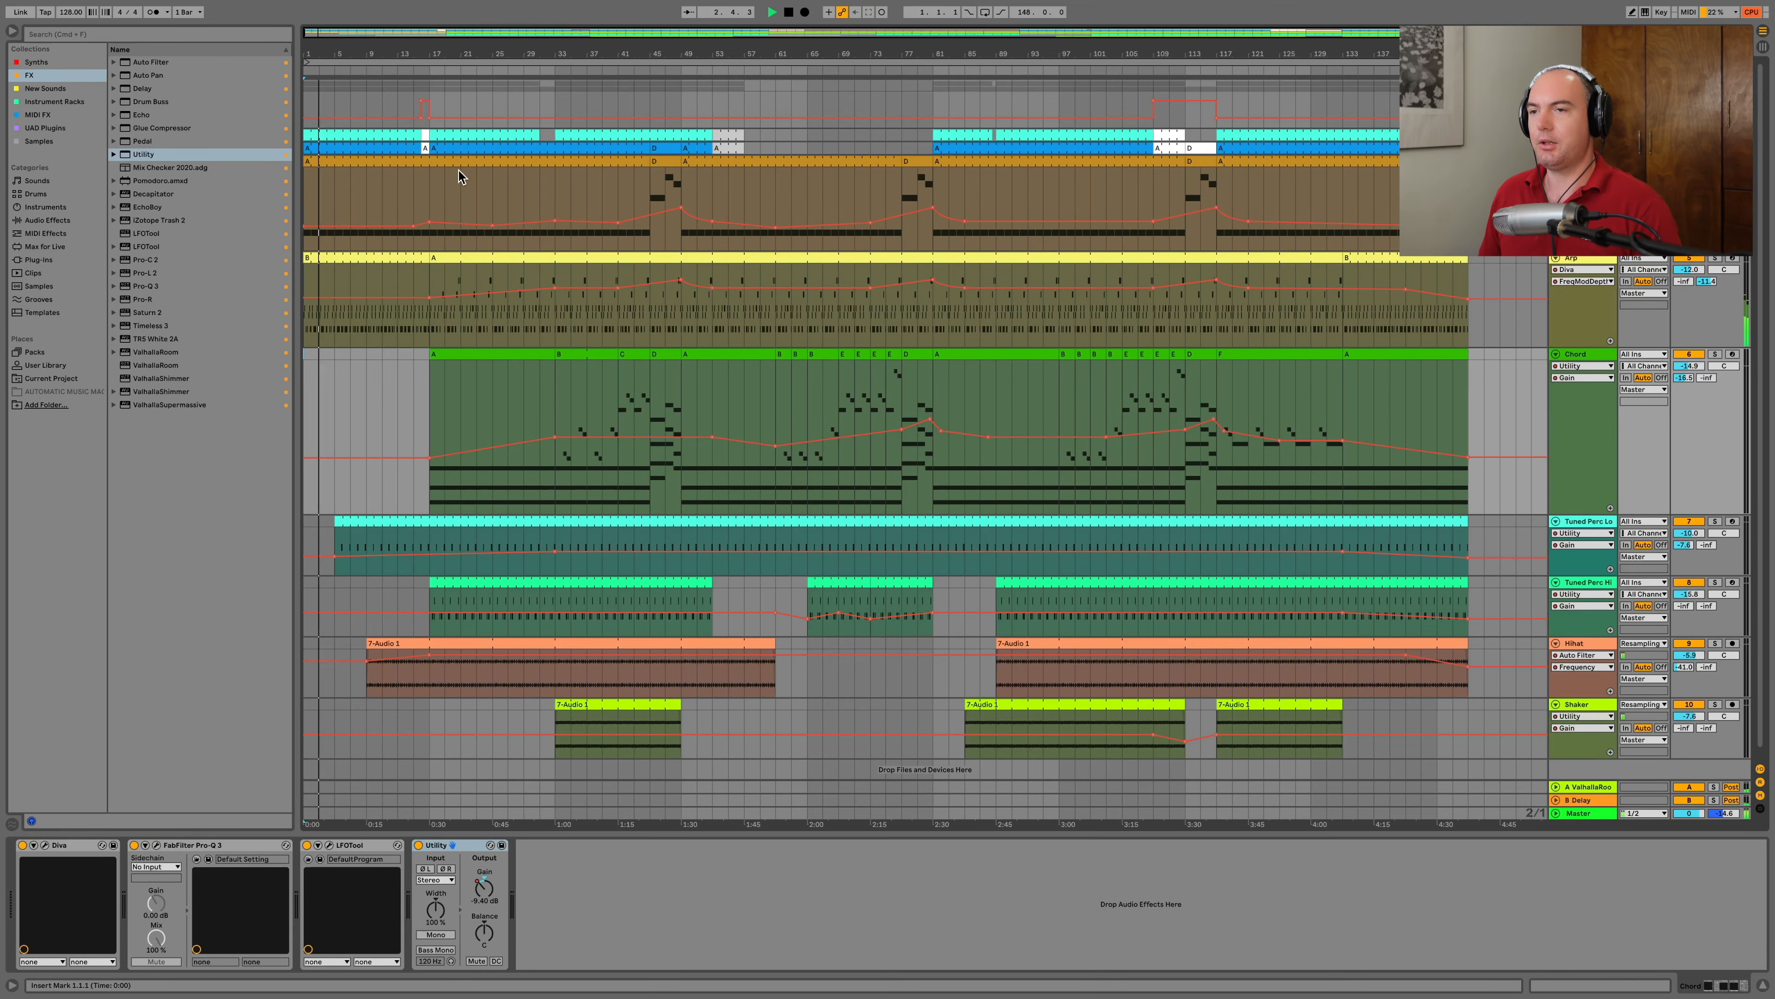
Play the arrangement from the start and examine the opening Arp, Tuned Perc Hi and Chord clips with their automation
{"action": "key", "text": "space"}
{"action": "key", "text": "space"}
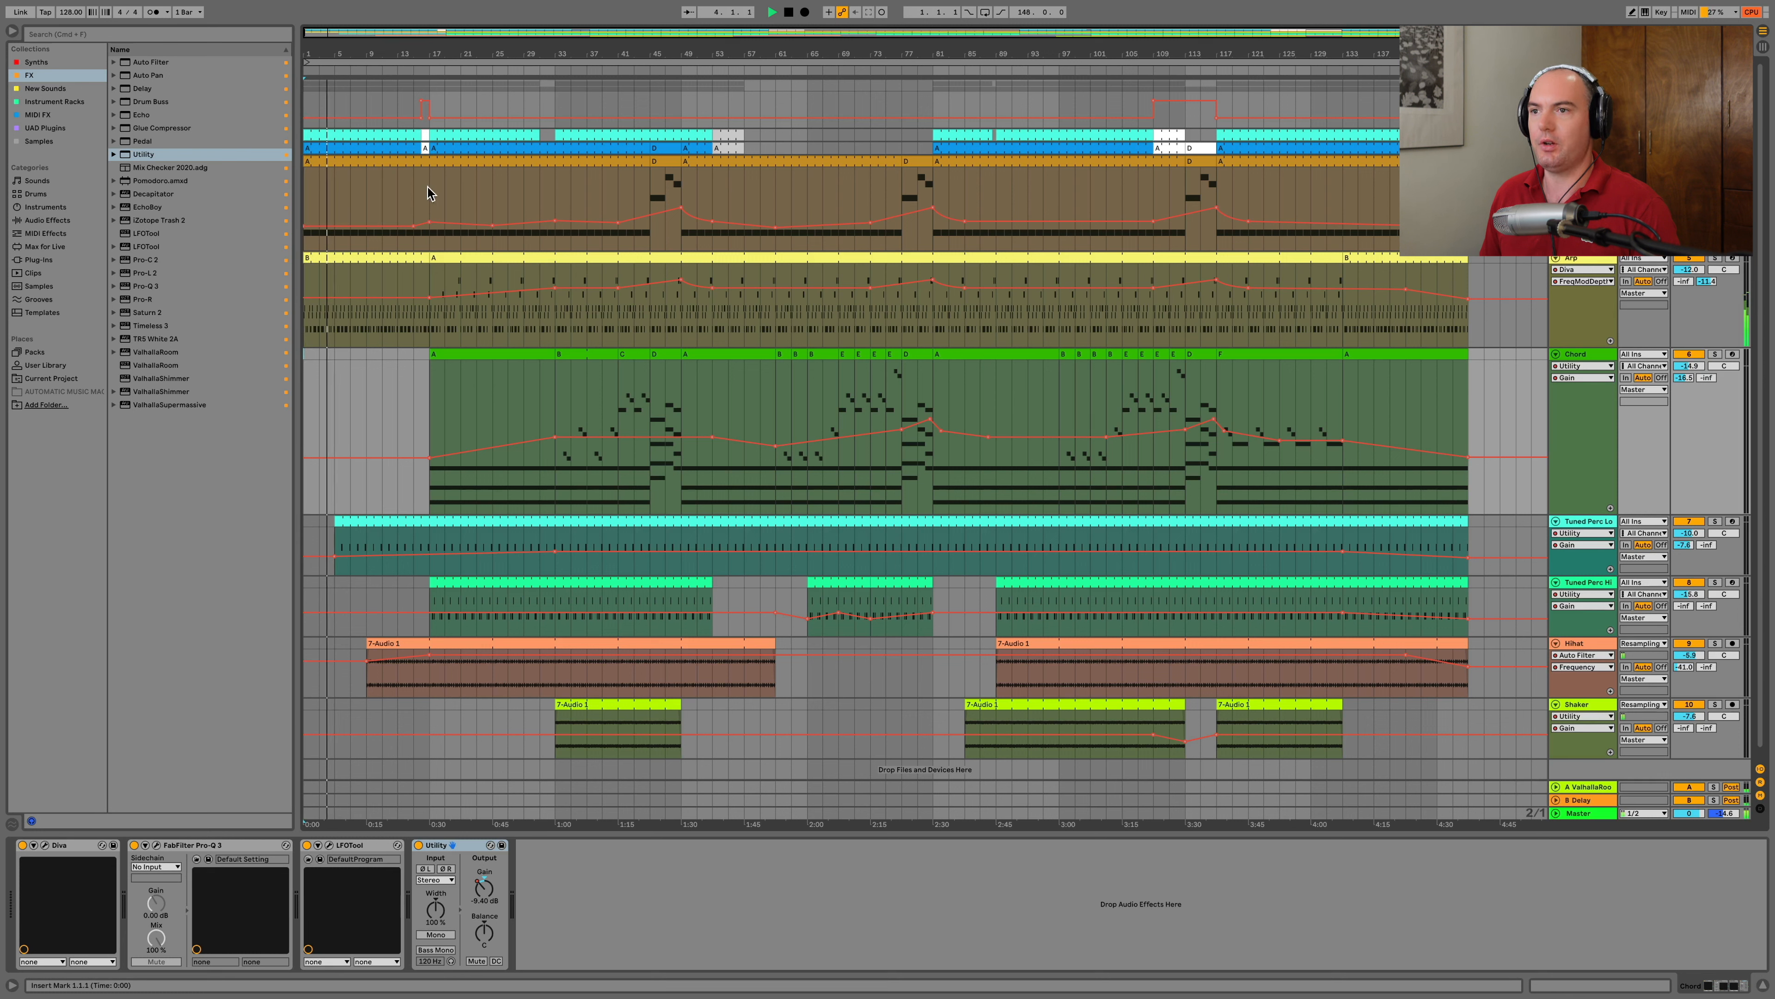
{"action": "left_click", "coordinate": [408, 258]}
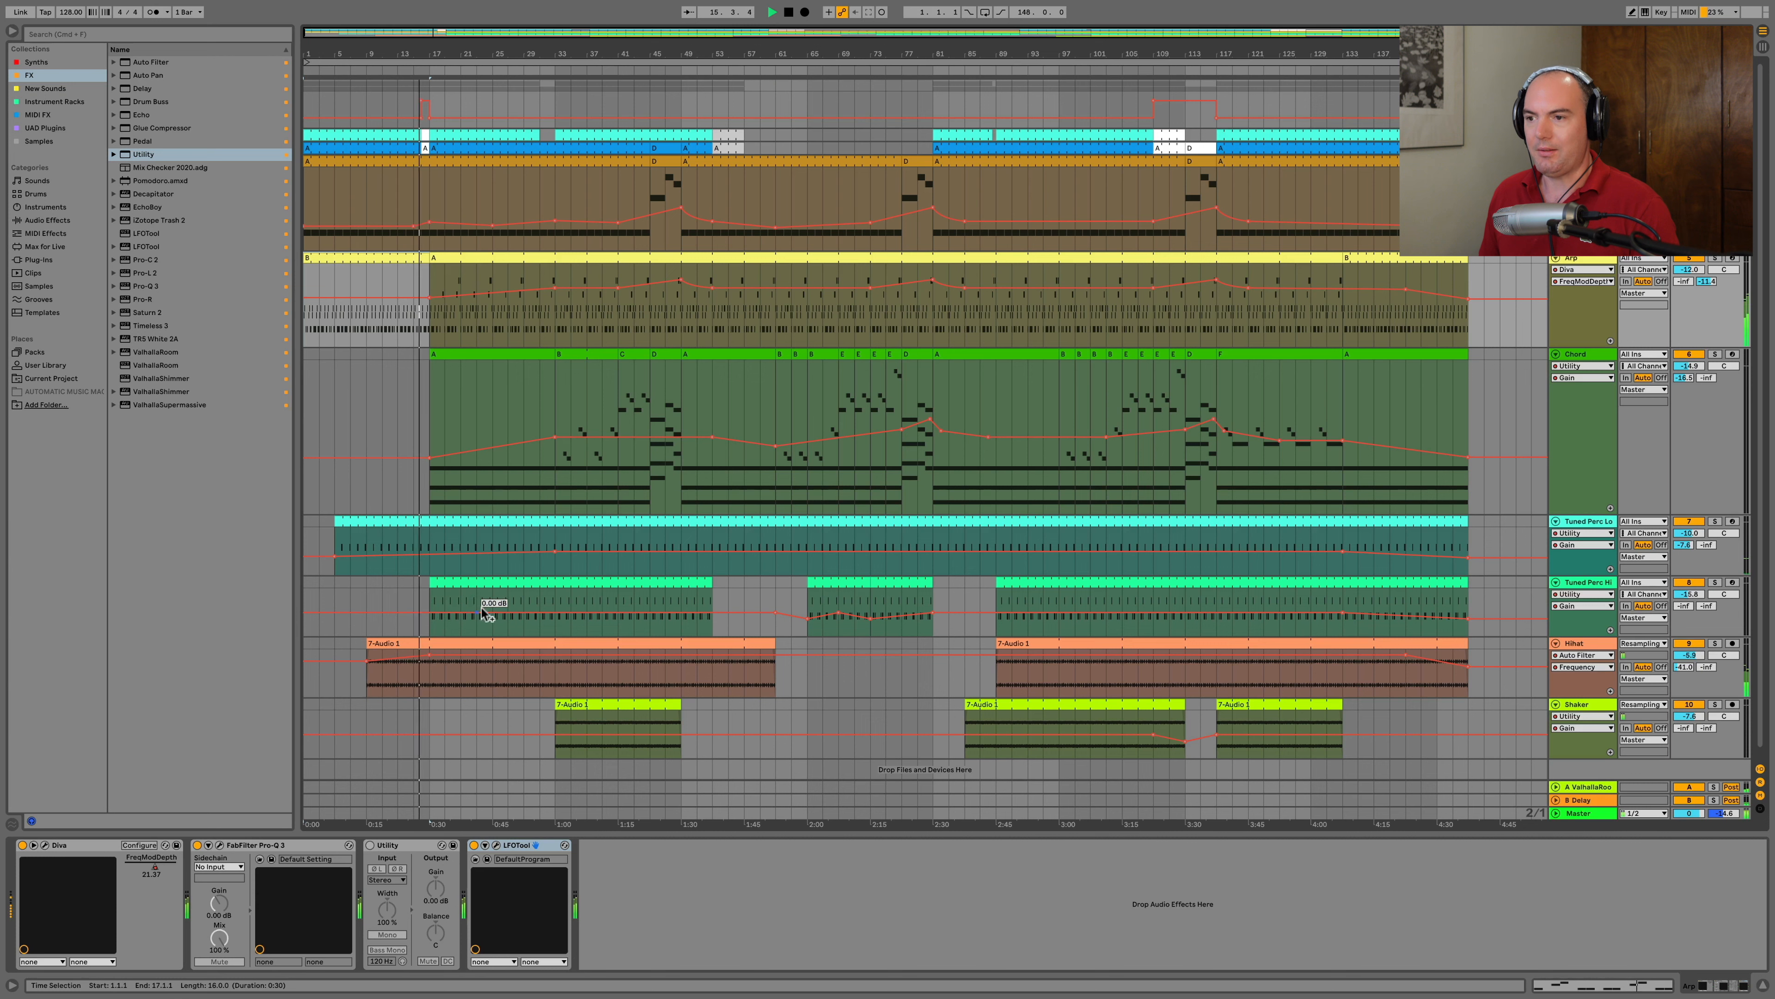
{"action": "left_click", "coordinate": [556, 619]}
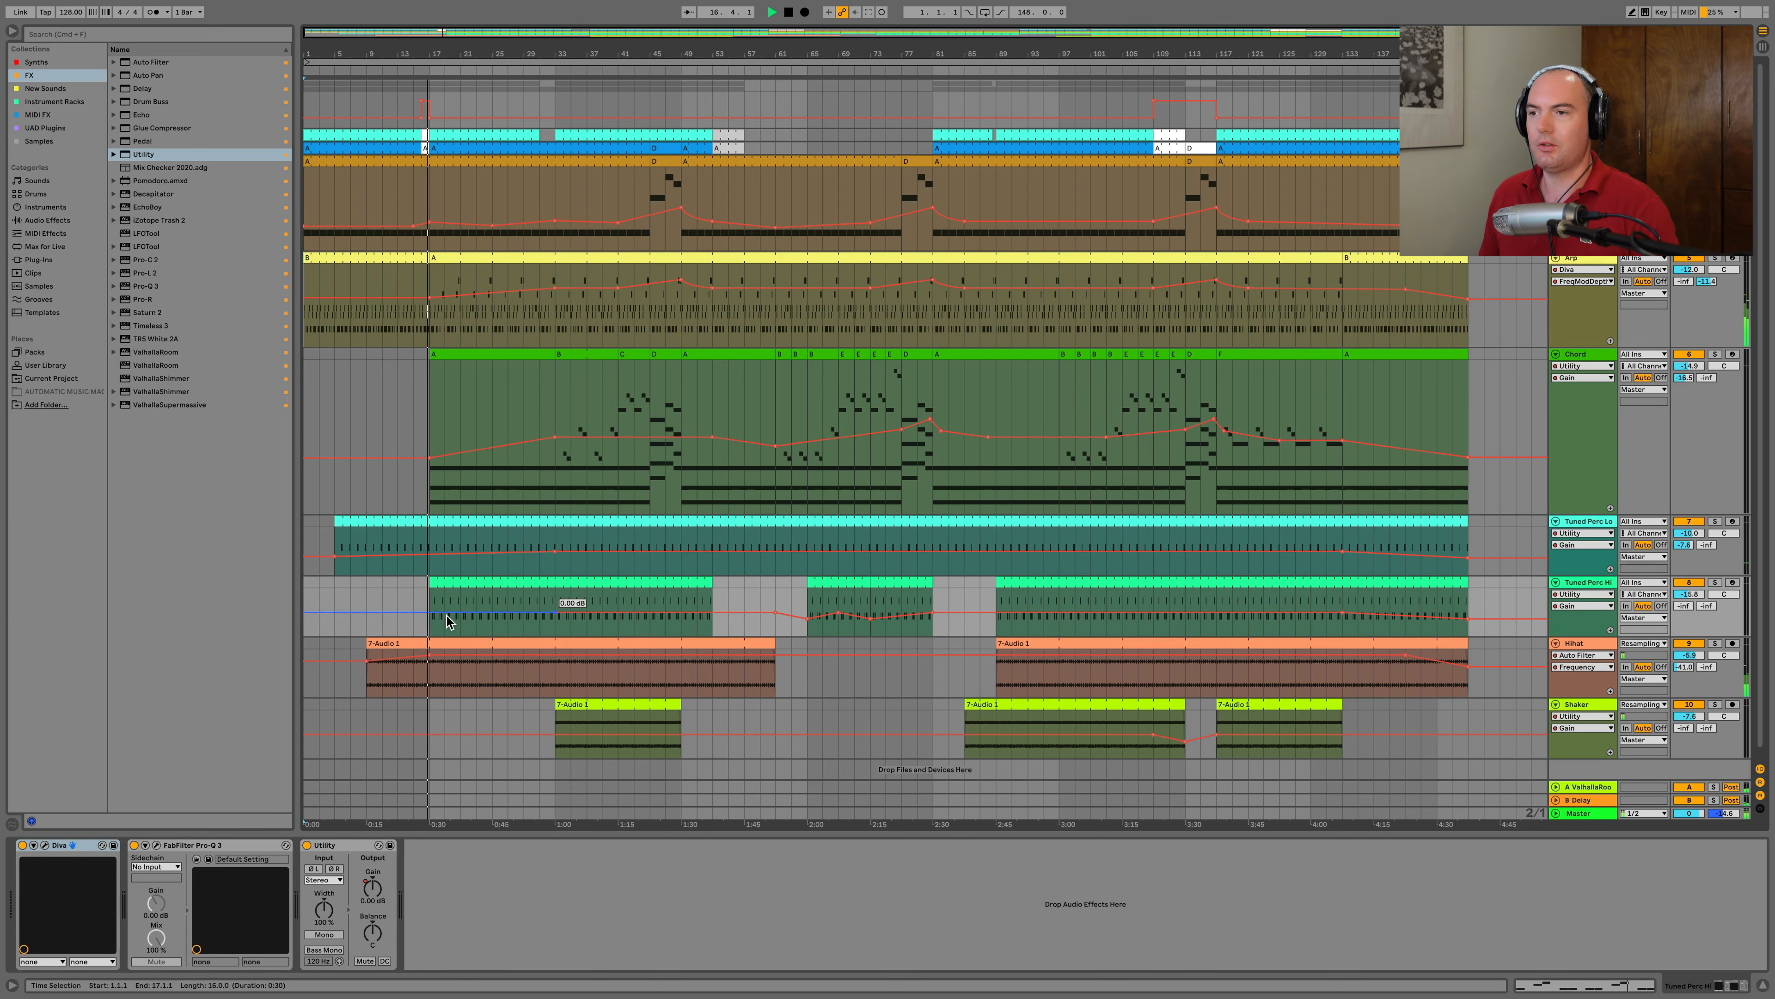
{"action": "left_click_drag", "start_coordinate": [431, 613], "coordinate": [430, 615]}
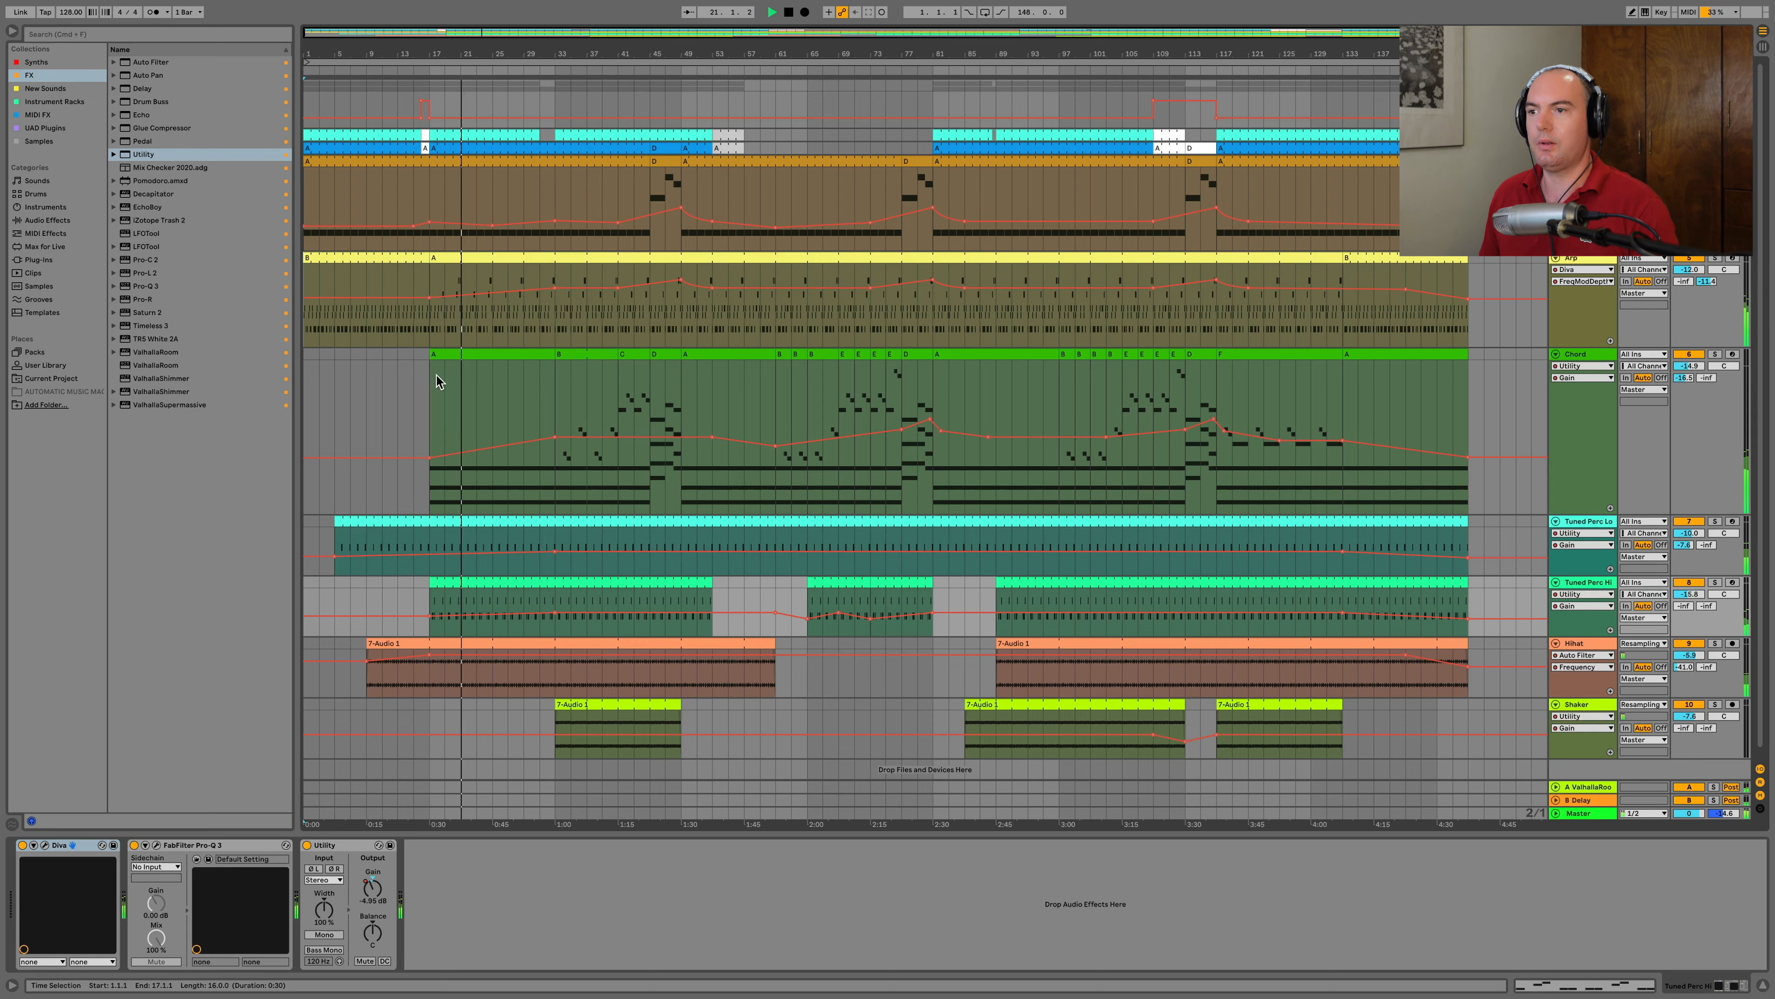
{"action": "left_click_drag", "start_coordinate": [437, 365], "coordinate": [548, 353]}
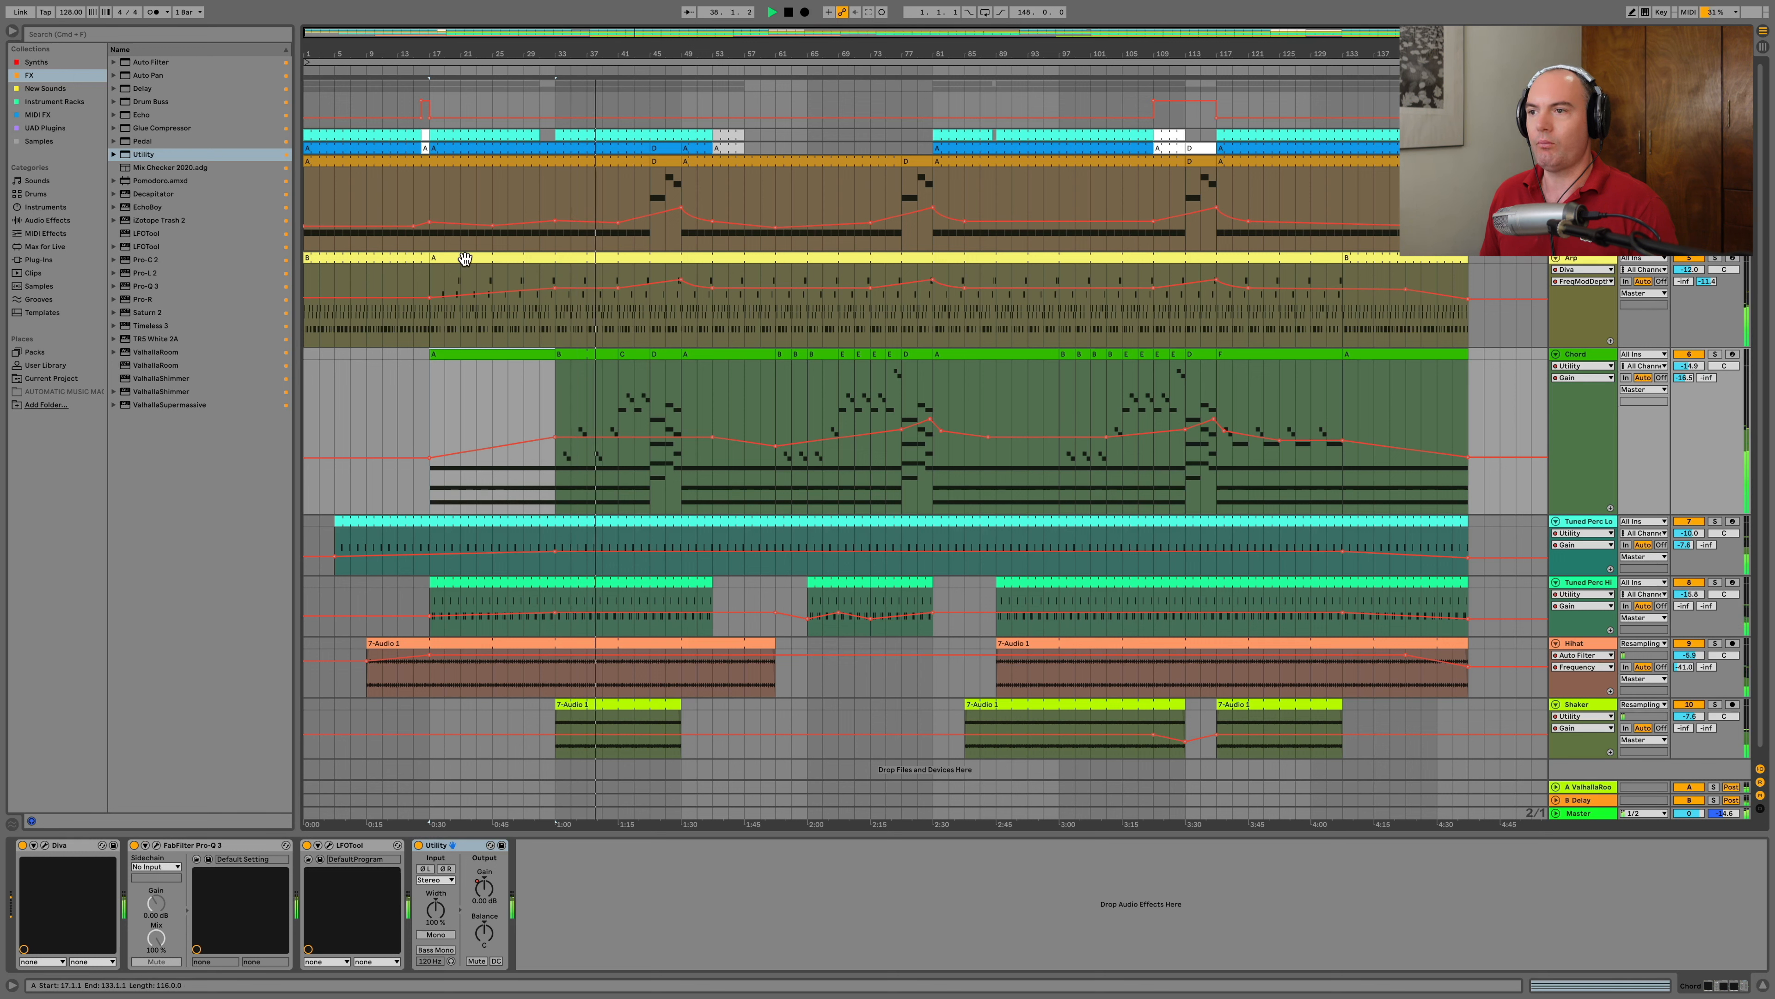
{"action": "left_click", "coordinate": [527, 261]}
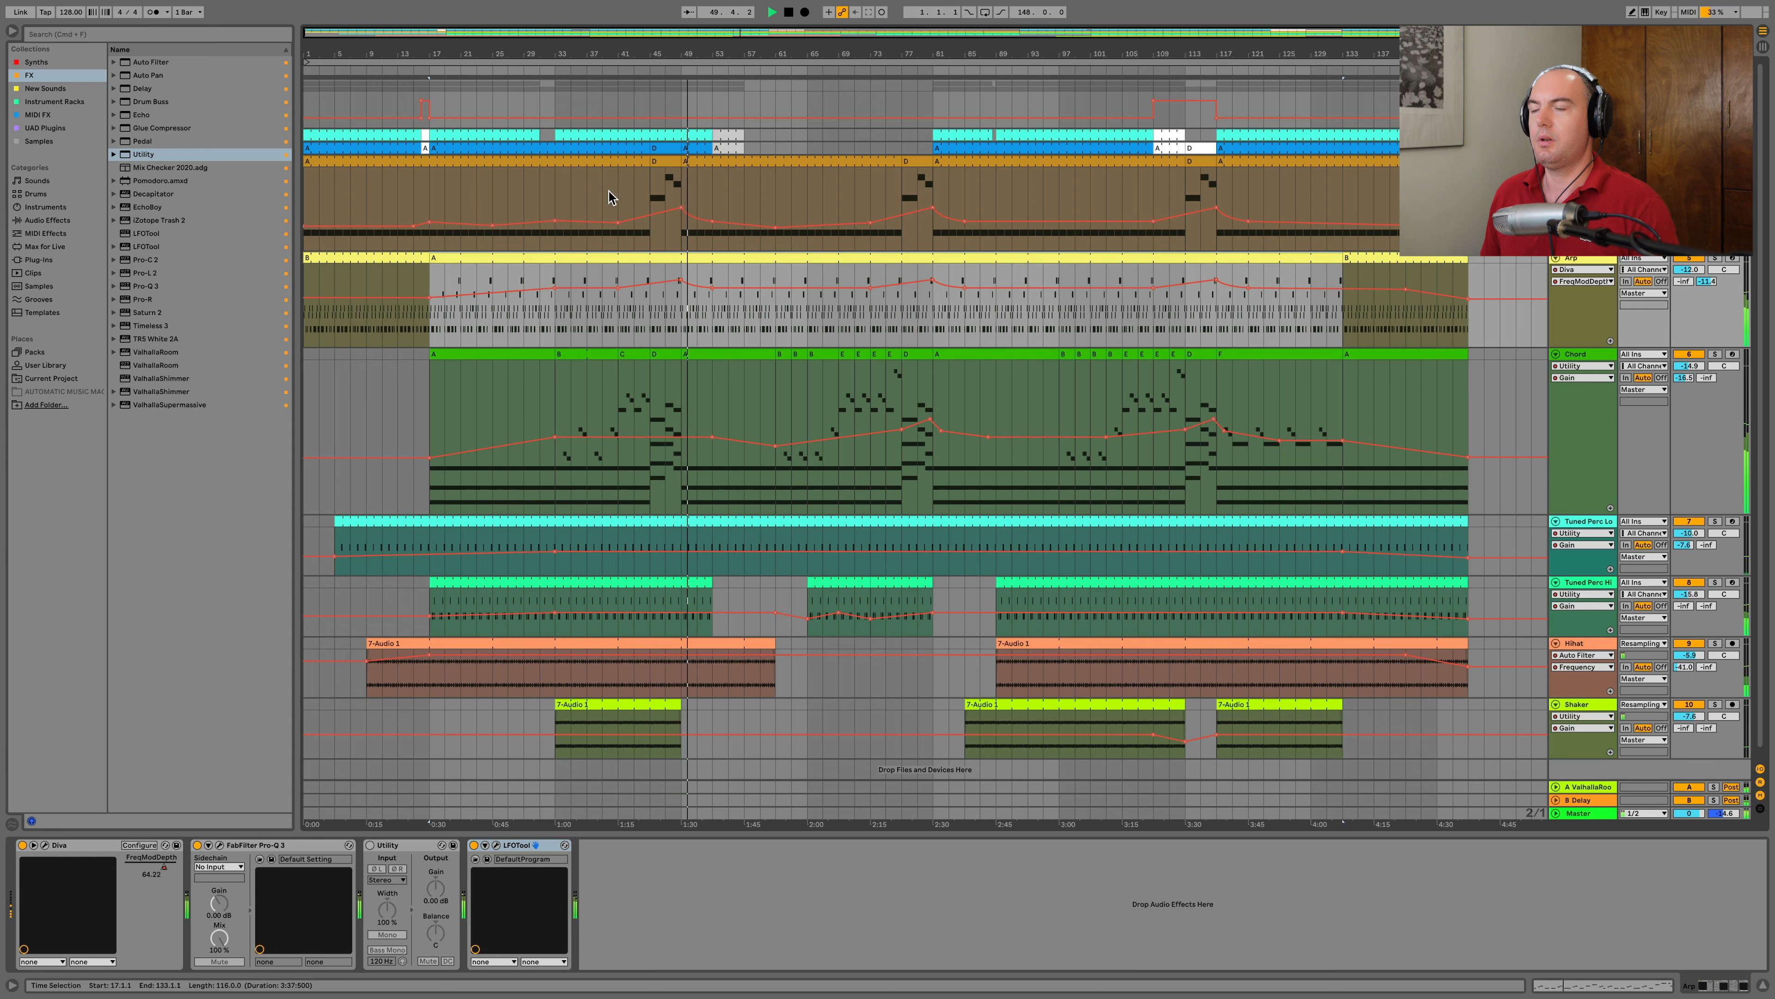
Examine the middle sections' bass, Arp and Tuned Perc Hi parts, and view the kick track's Utility gain automation
{"action": "left_click_drag", "start_coordinate": [555, 197], "coordinate": [697, 199]}
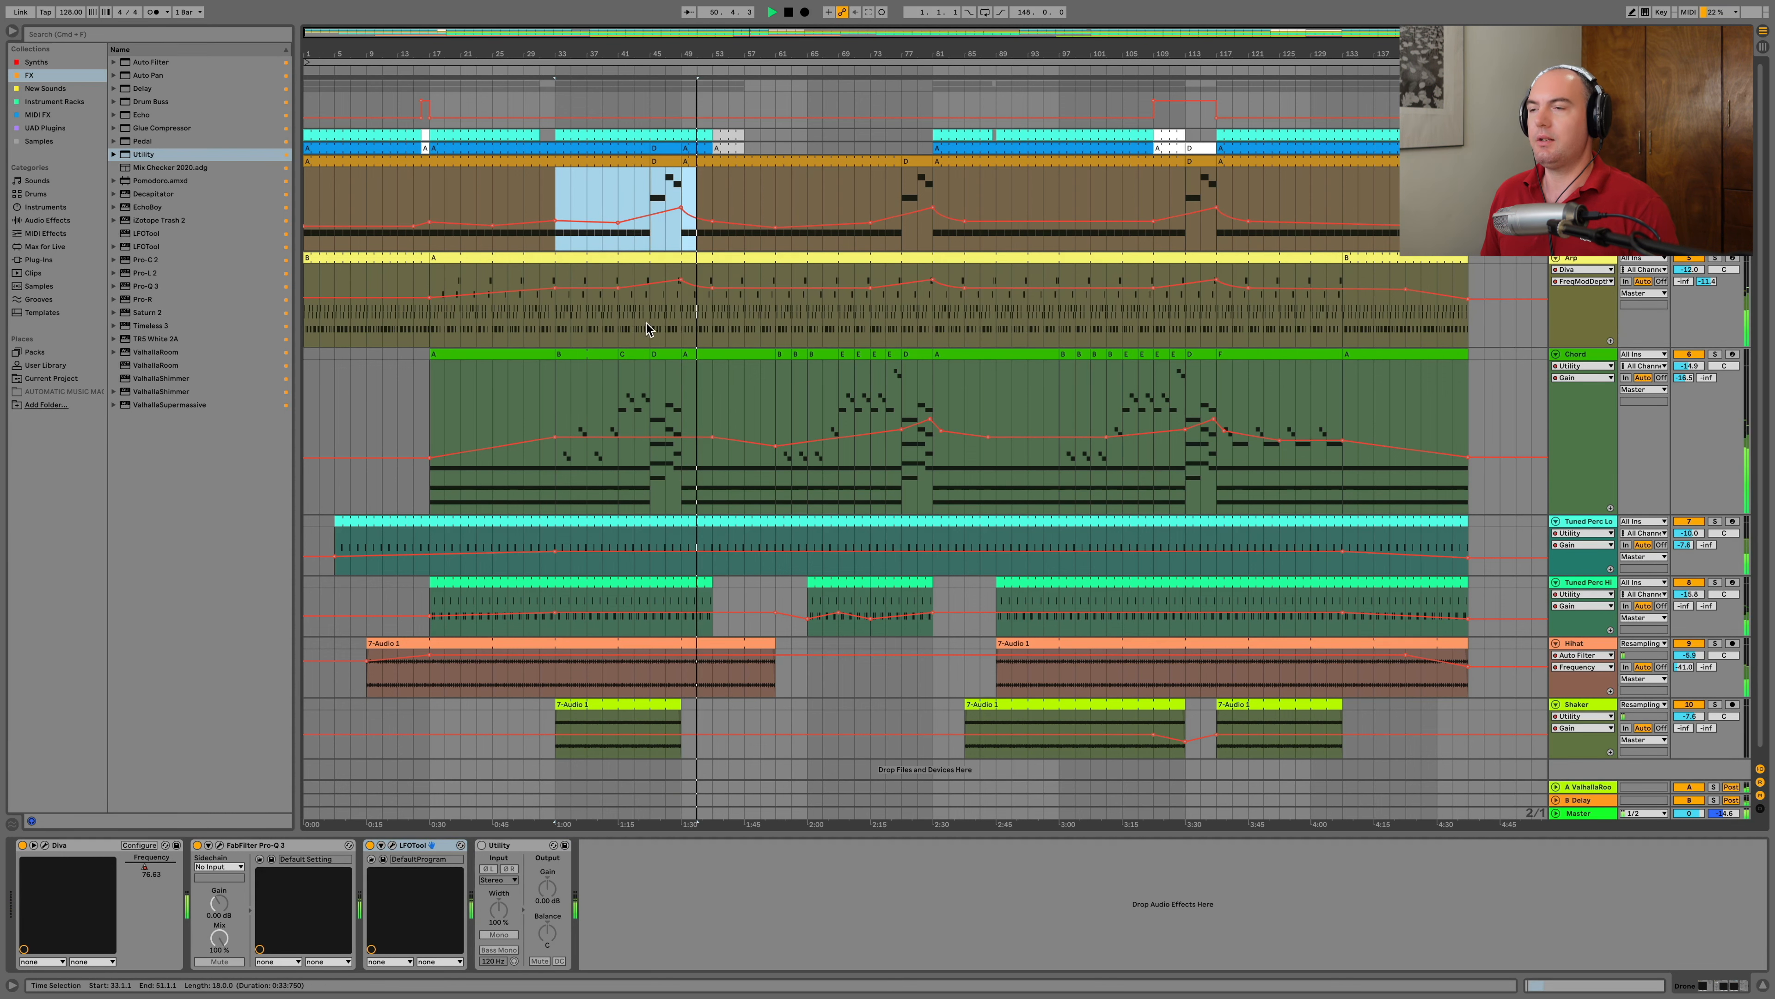
{"action": "left_click_drag", "start_coordinate": [617, 318], "coordinate": [713, 317]}
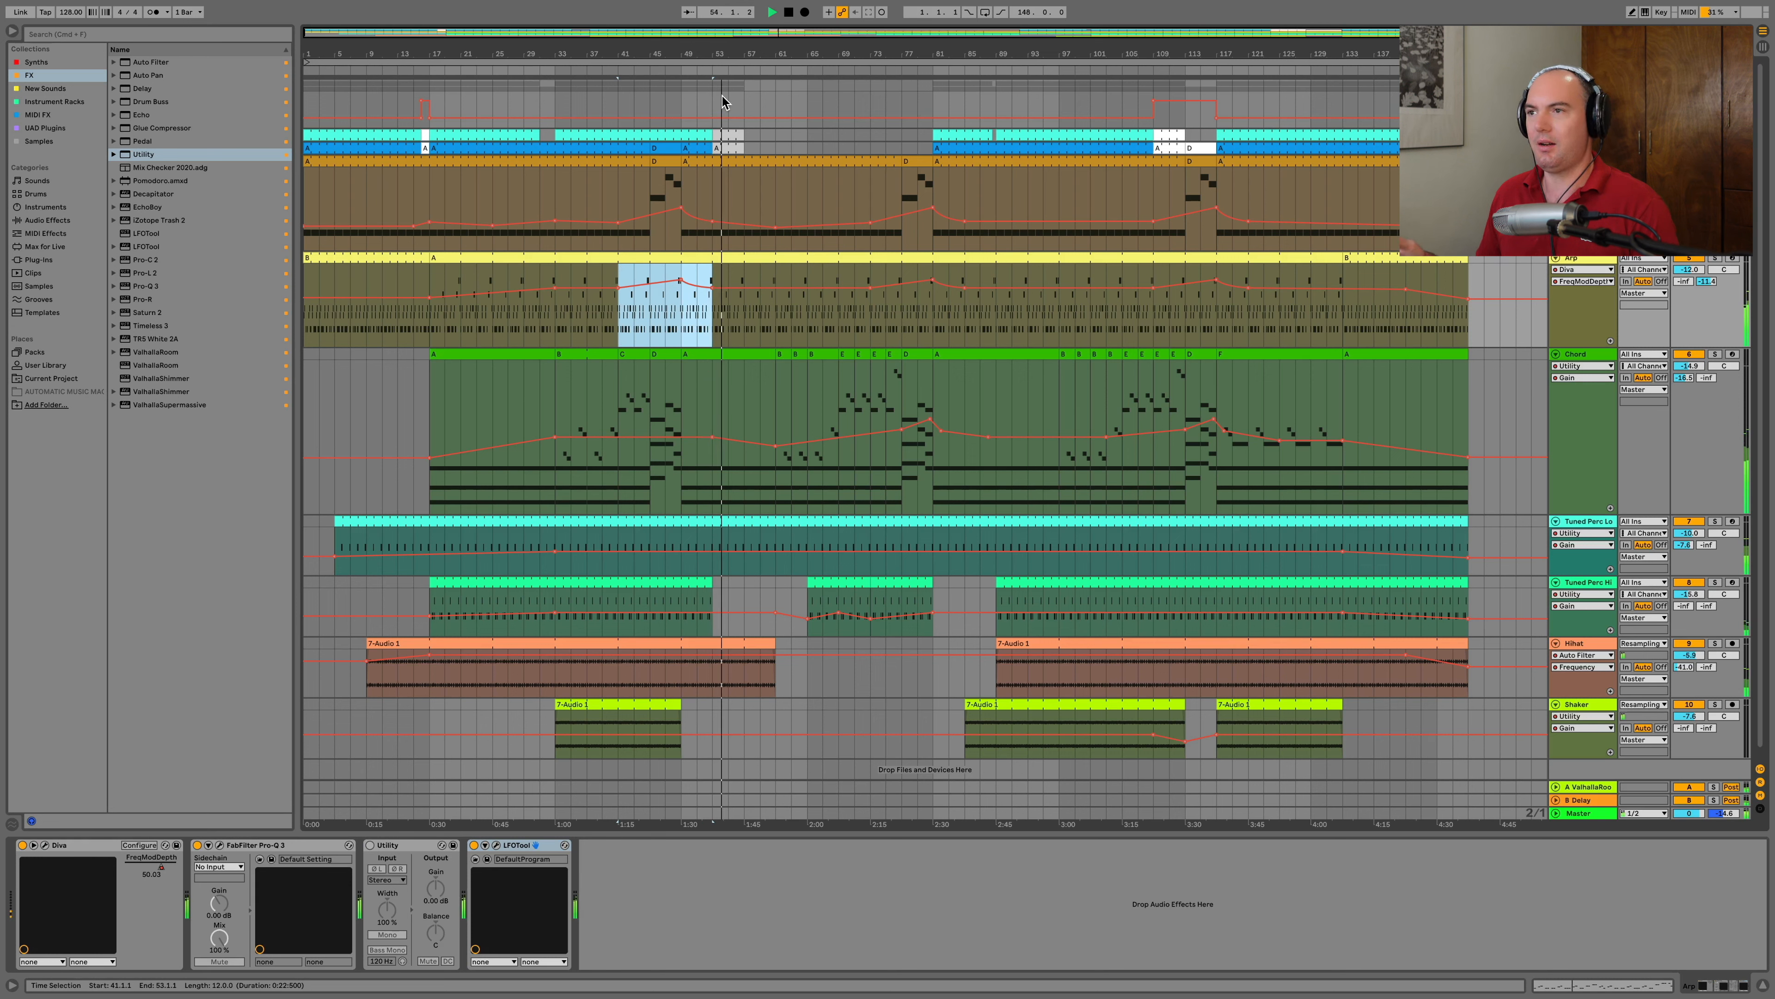
{"action": "left_click", "coordinate": [1019, 105]}
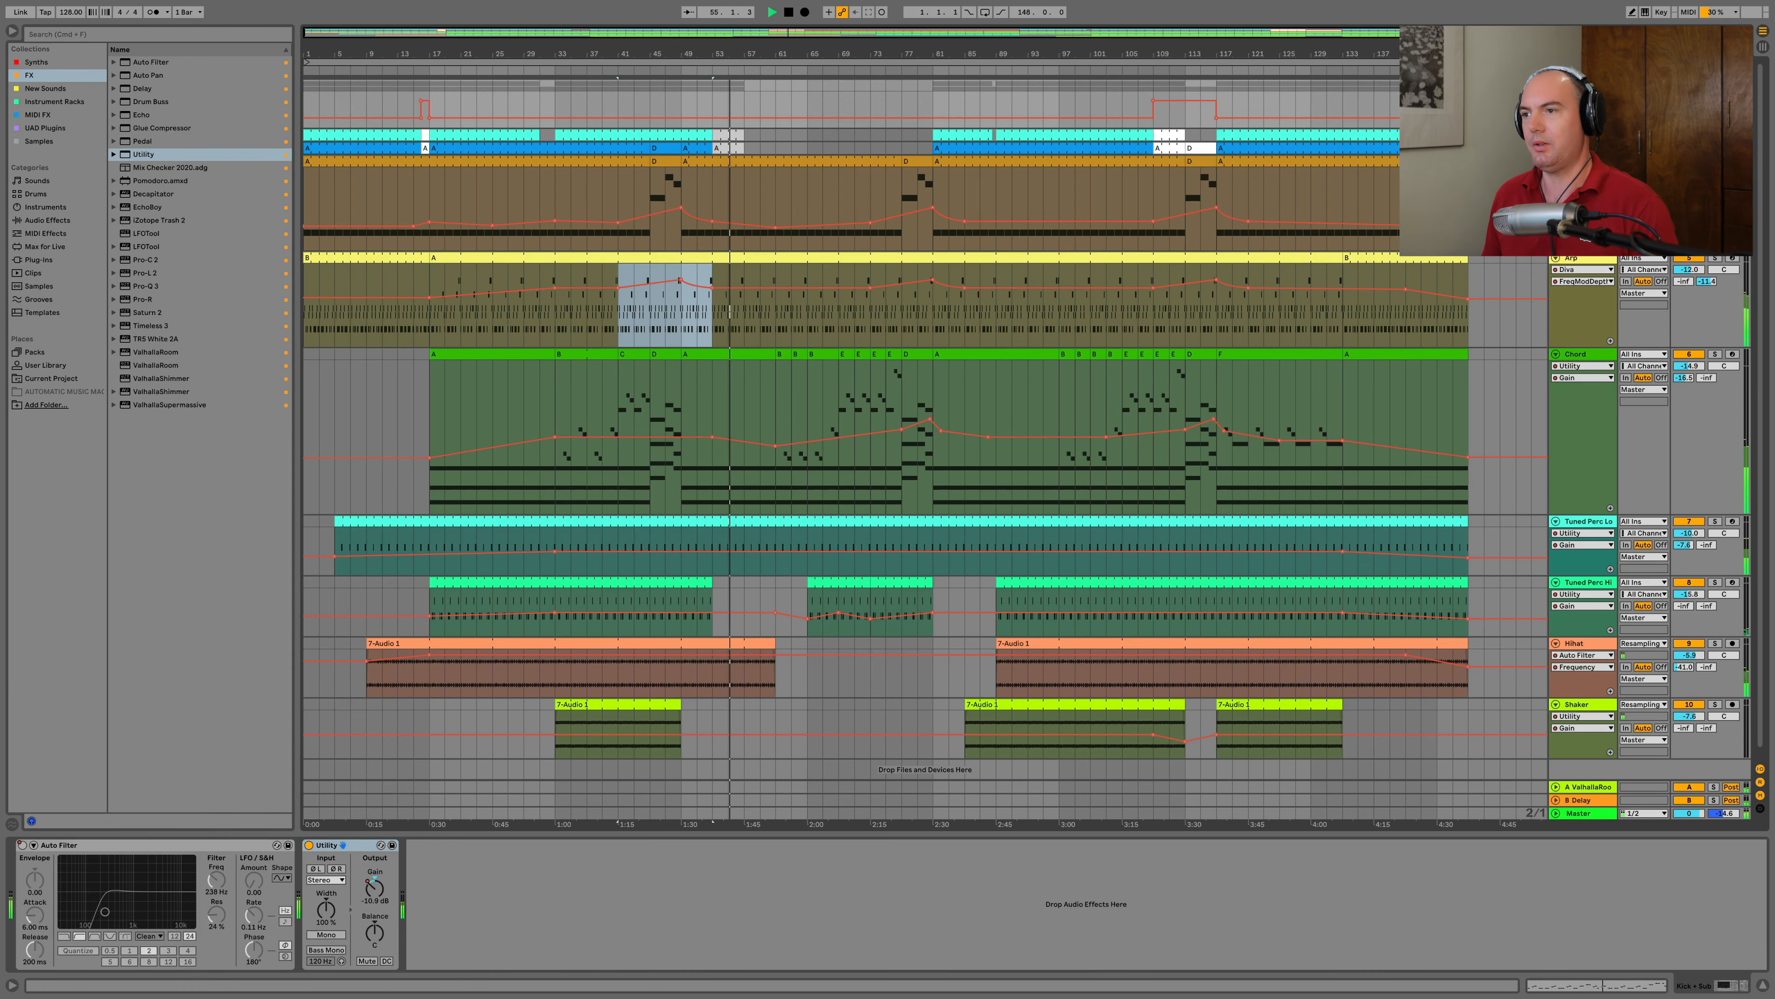
{"action": "left_click", "coordinate": [1583, 109]}
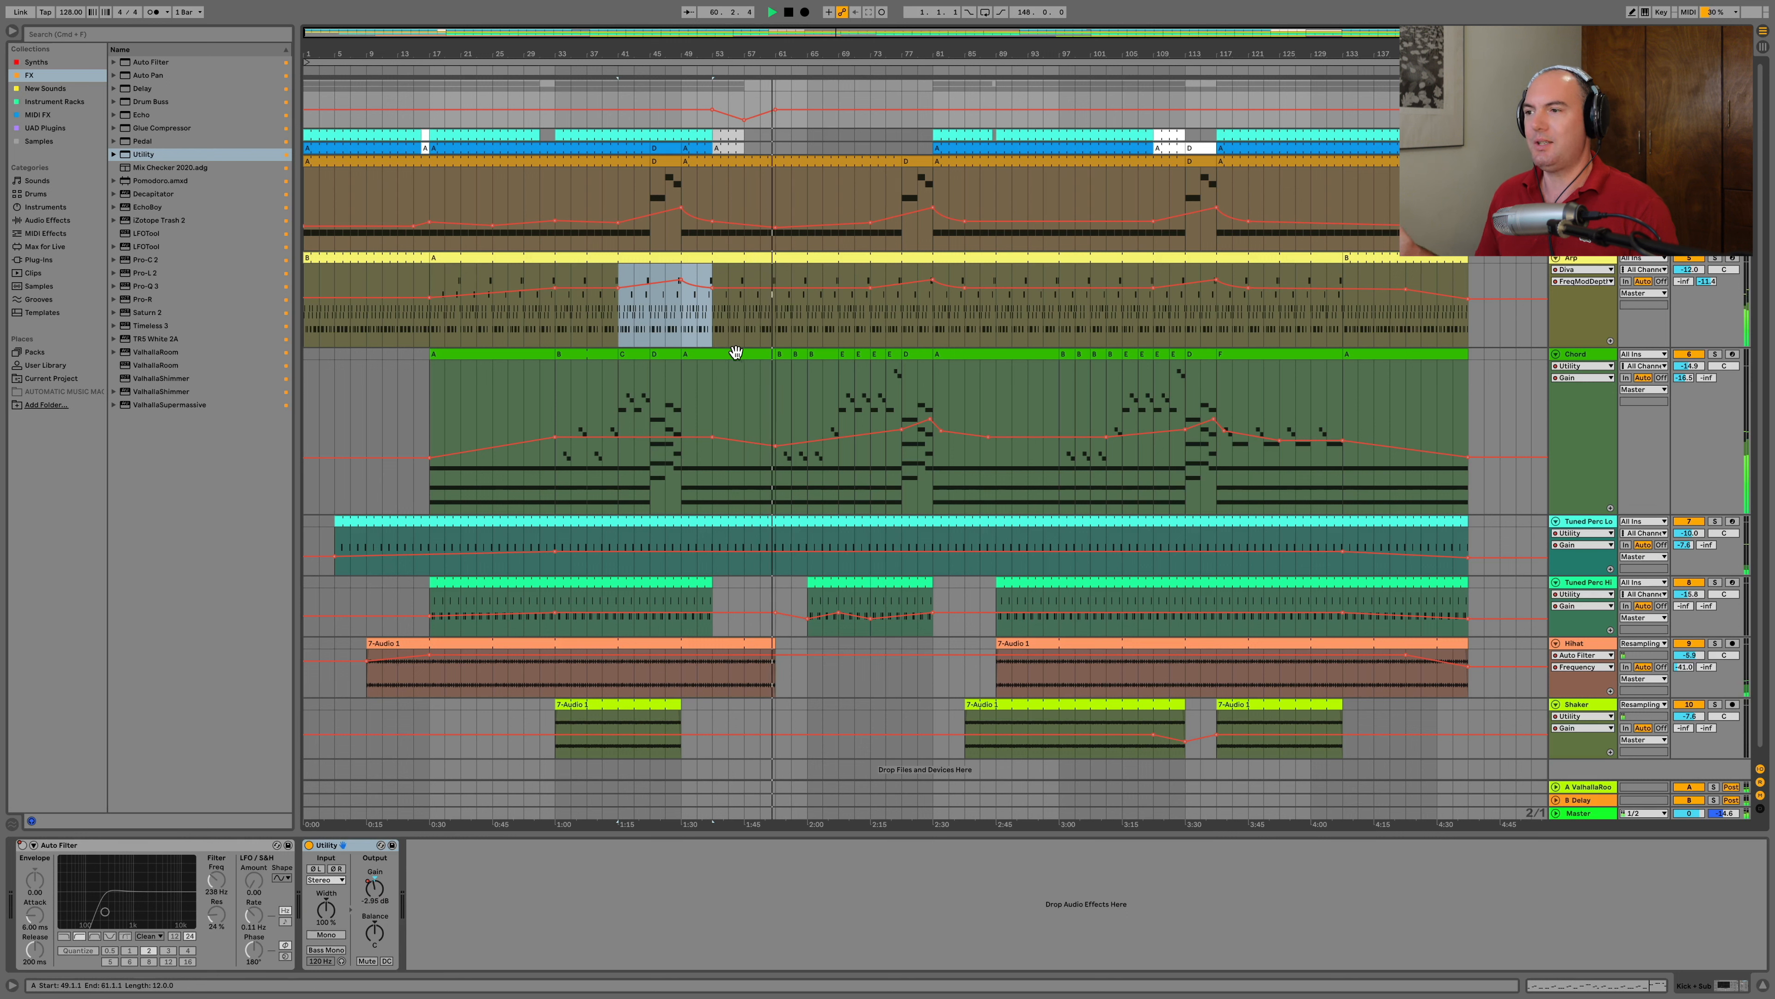
{"action": "left_click", "coordinate": [828, 582]}
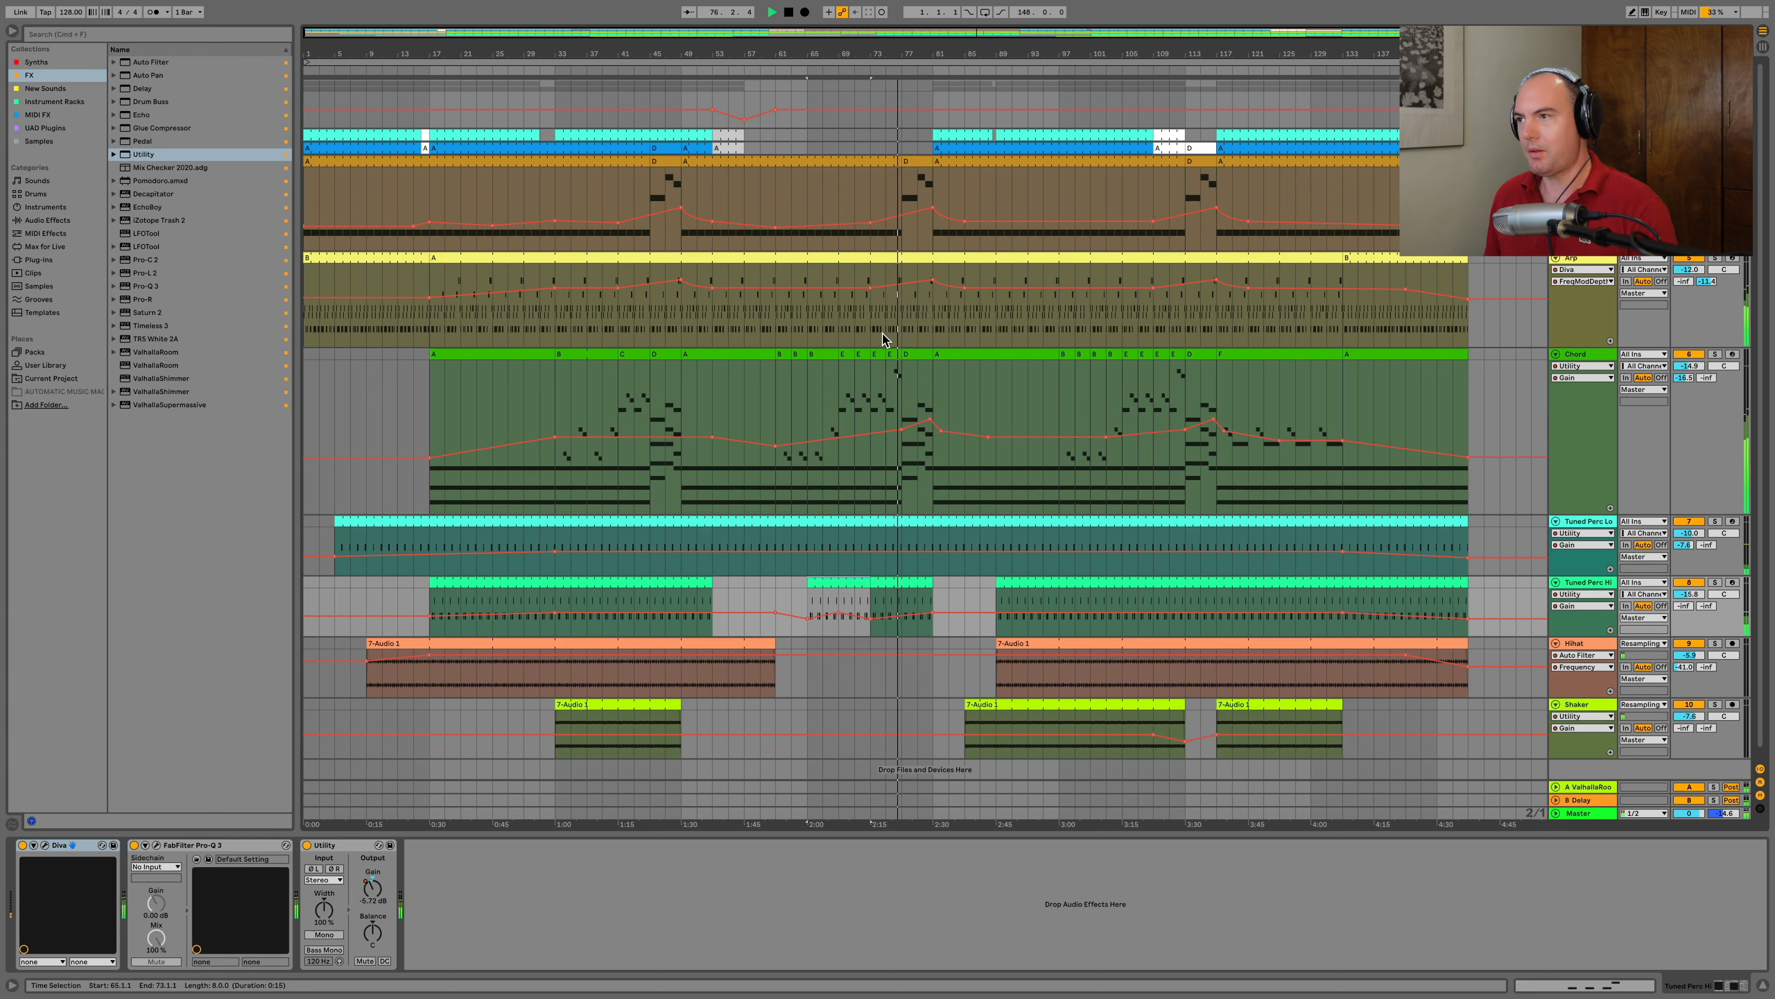
{"action": "left_click", "coordinate": [899, 319]}
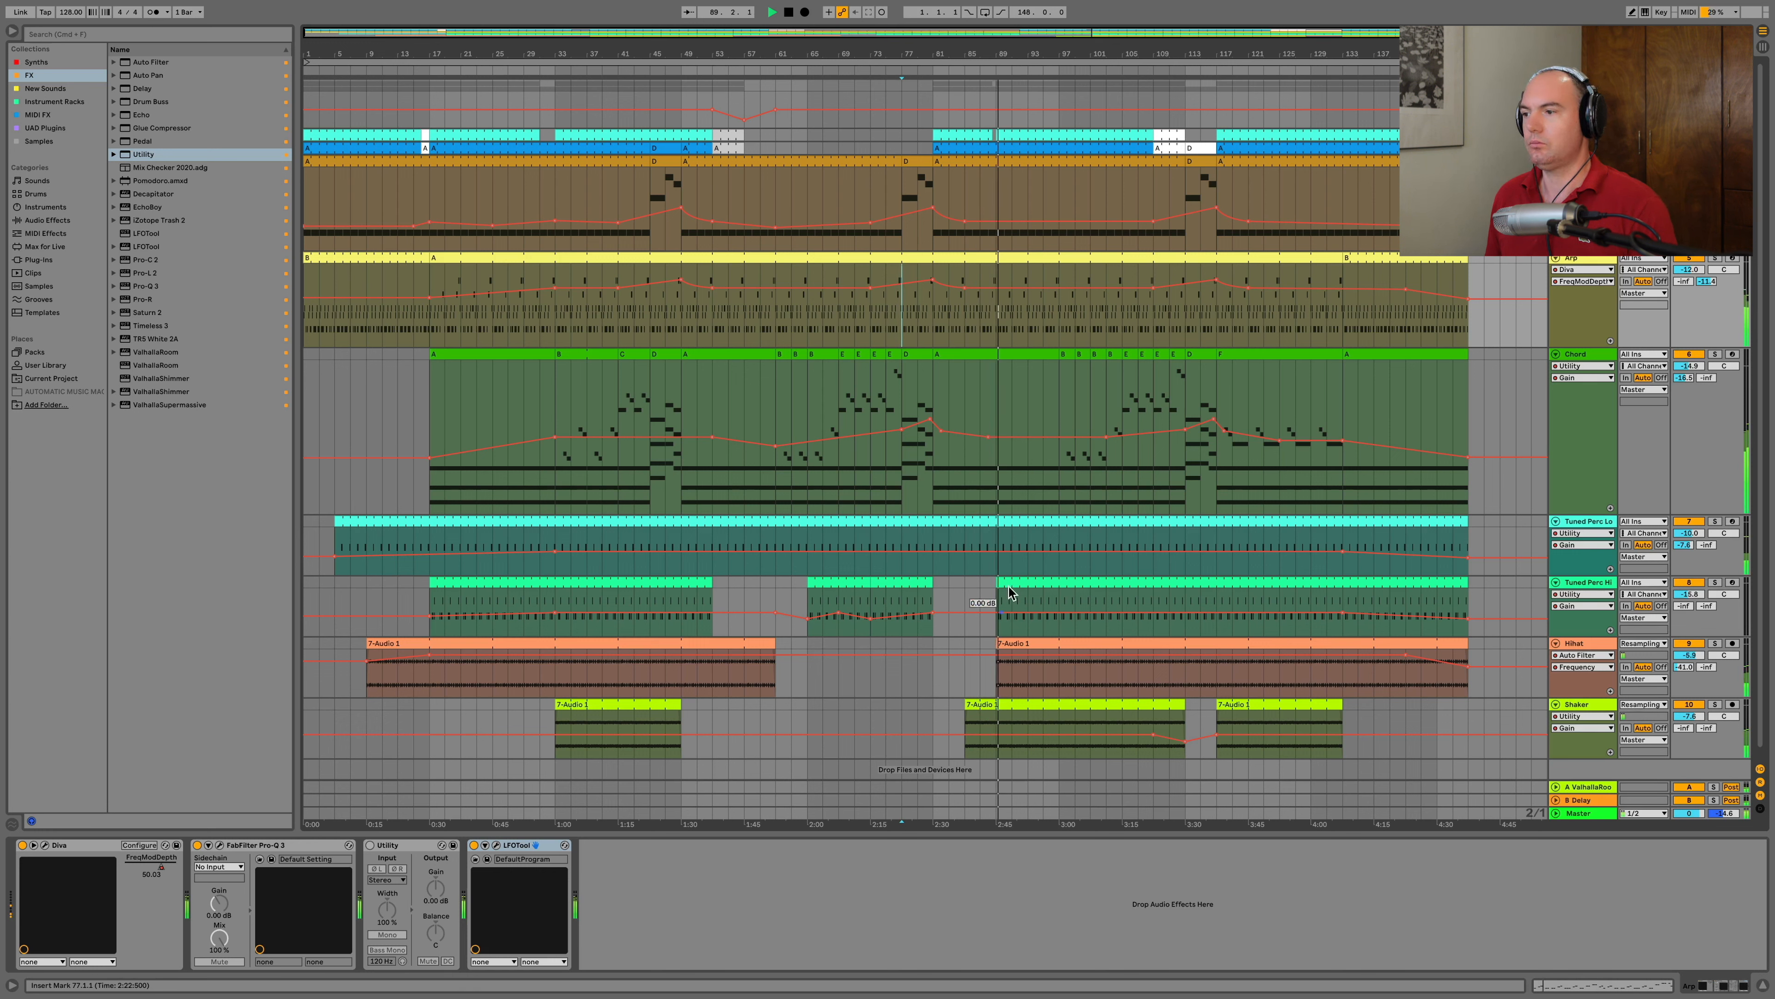
{"action": "left_click", "coordinate": [1010, 613]}
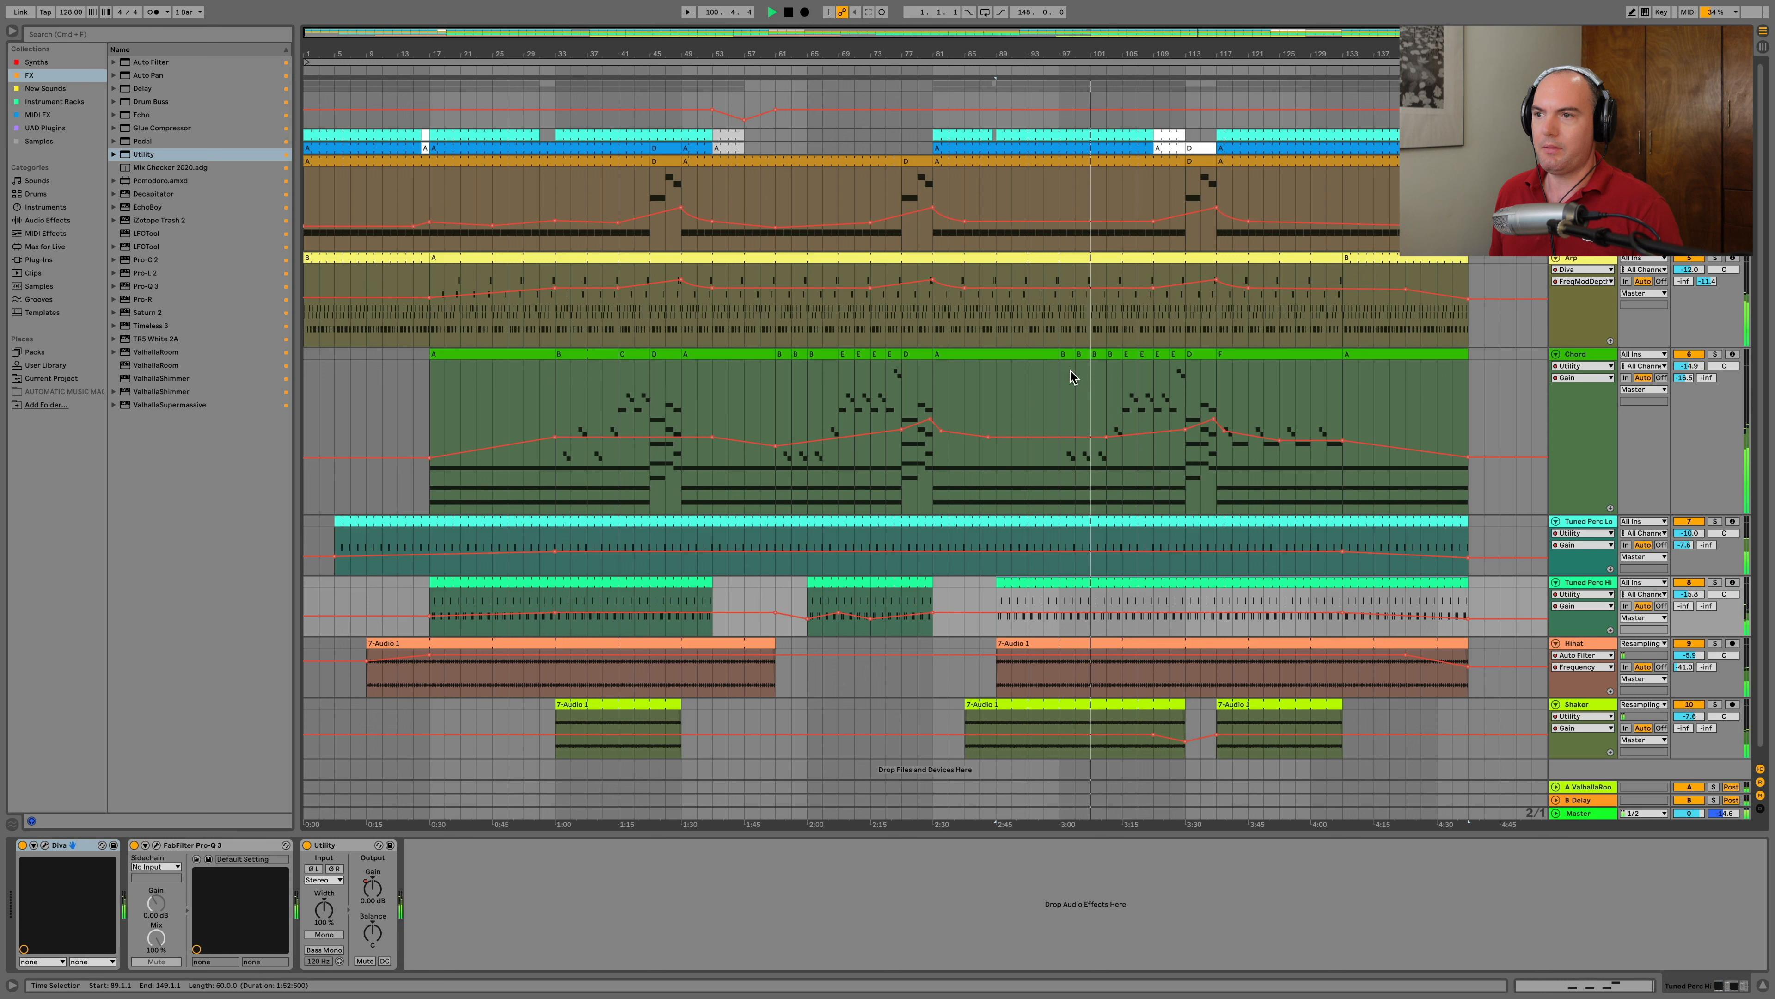
Duplicate the first B clip on the Chord track so it repeats before the C clip
{"action": "left_click", "coordinate": [567, 355]}
{"action": "key", "text": "super+d"}
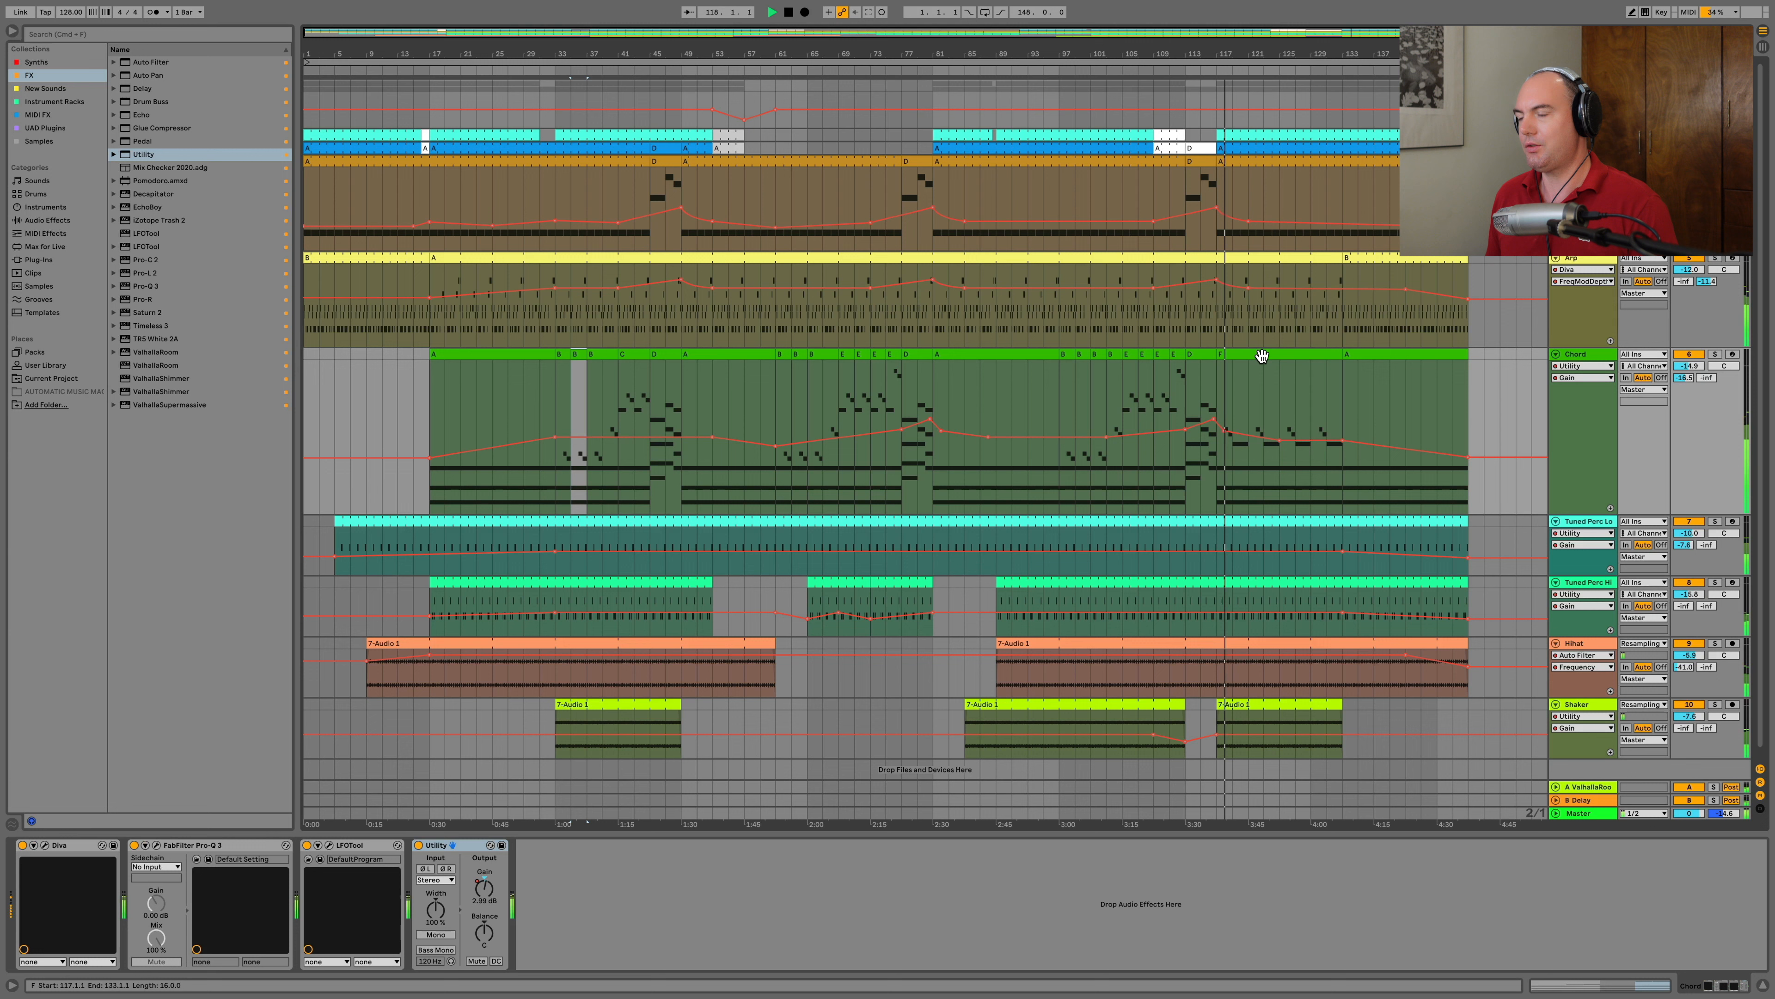
Examine the final section from bar 117, including the closing Arp and Chord clips and the last eight bars of kick
{"action": "left_click", "coordinate": [1217, 386]}
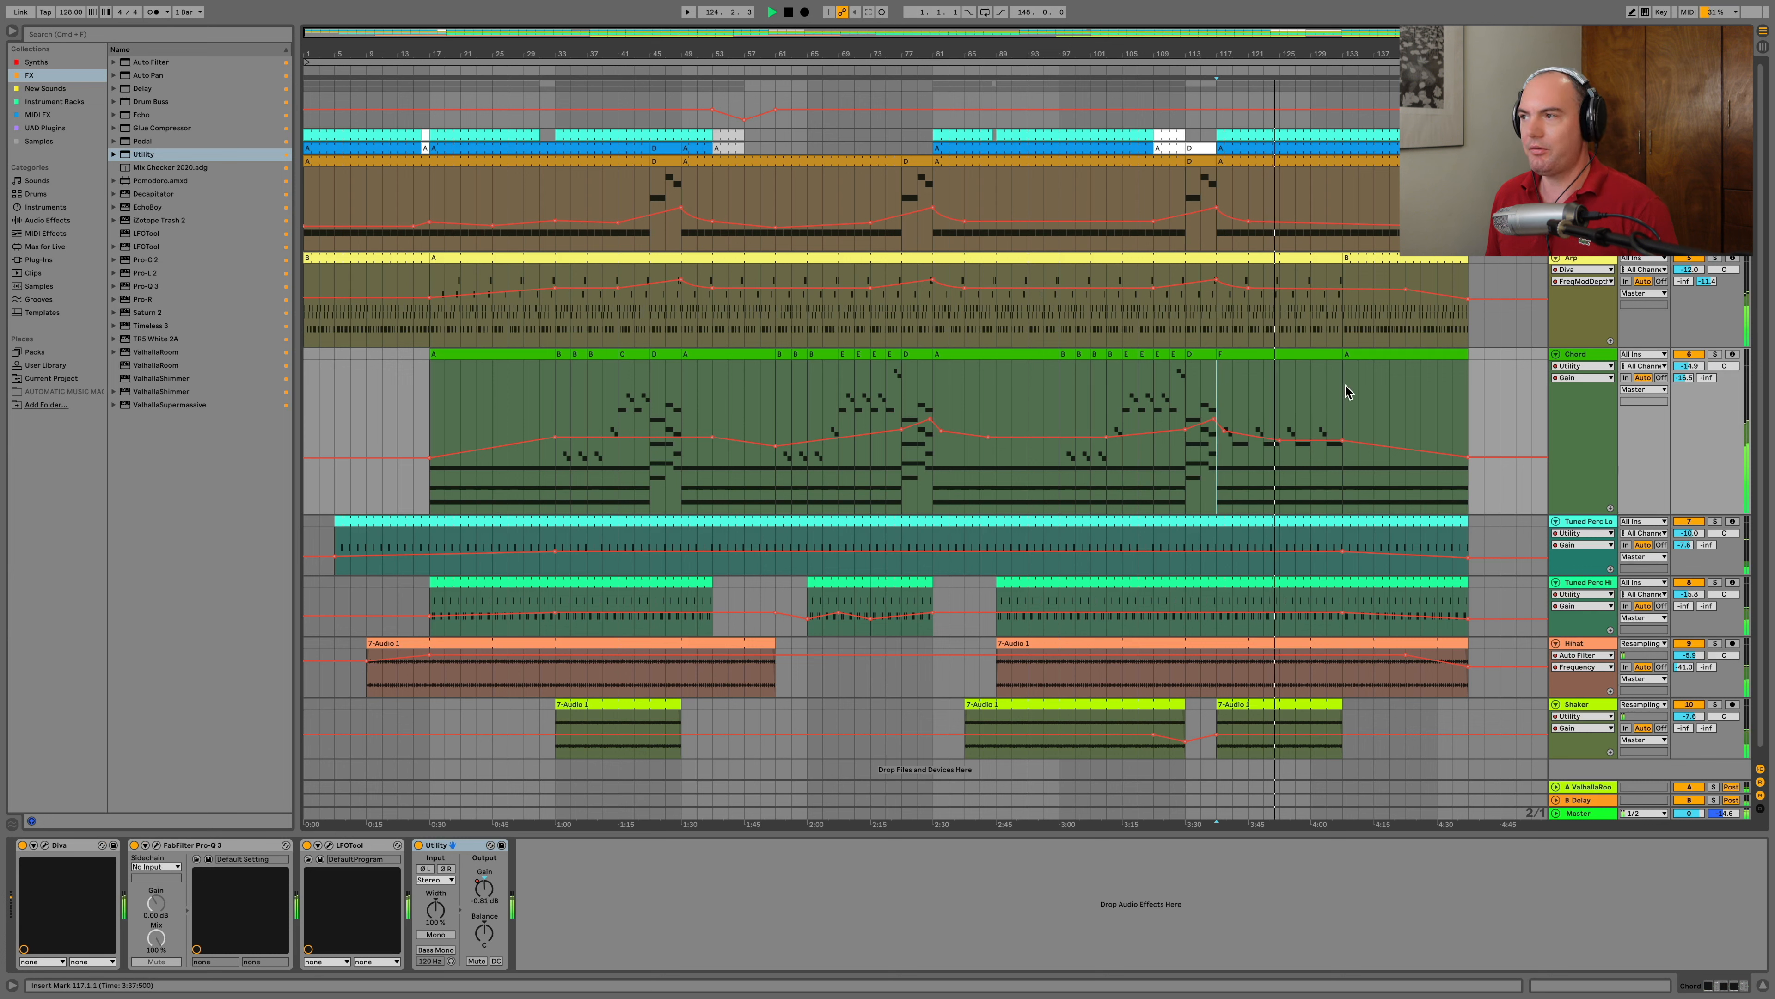
{"action": "left_click", "coordinate": [1341, 323]}
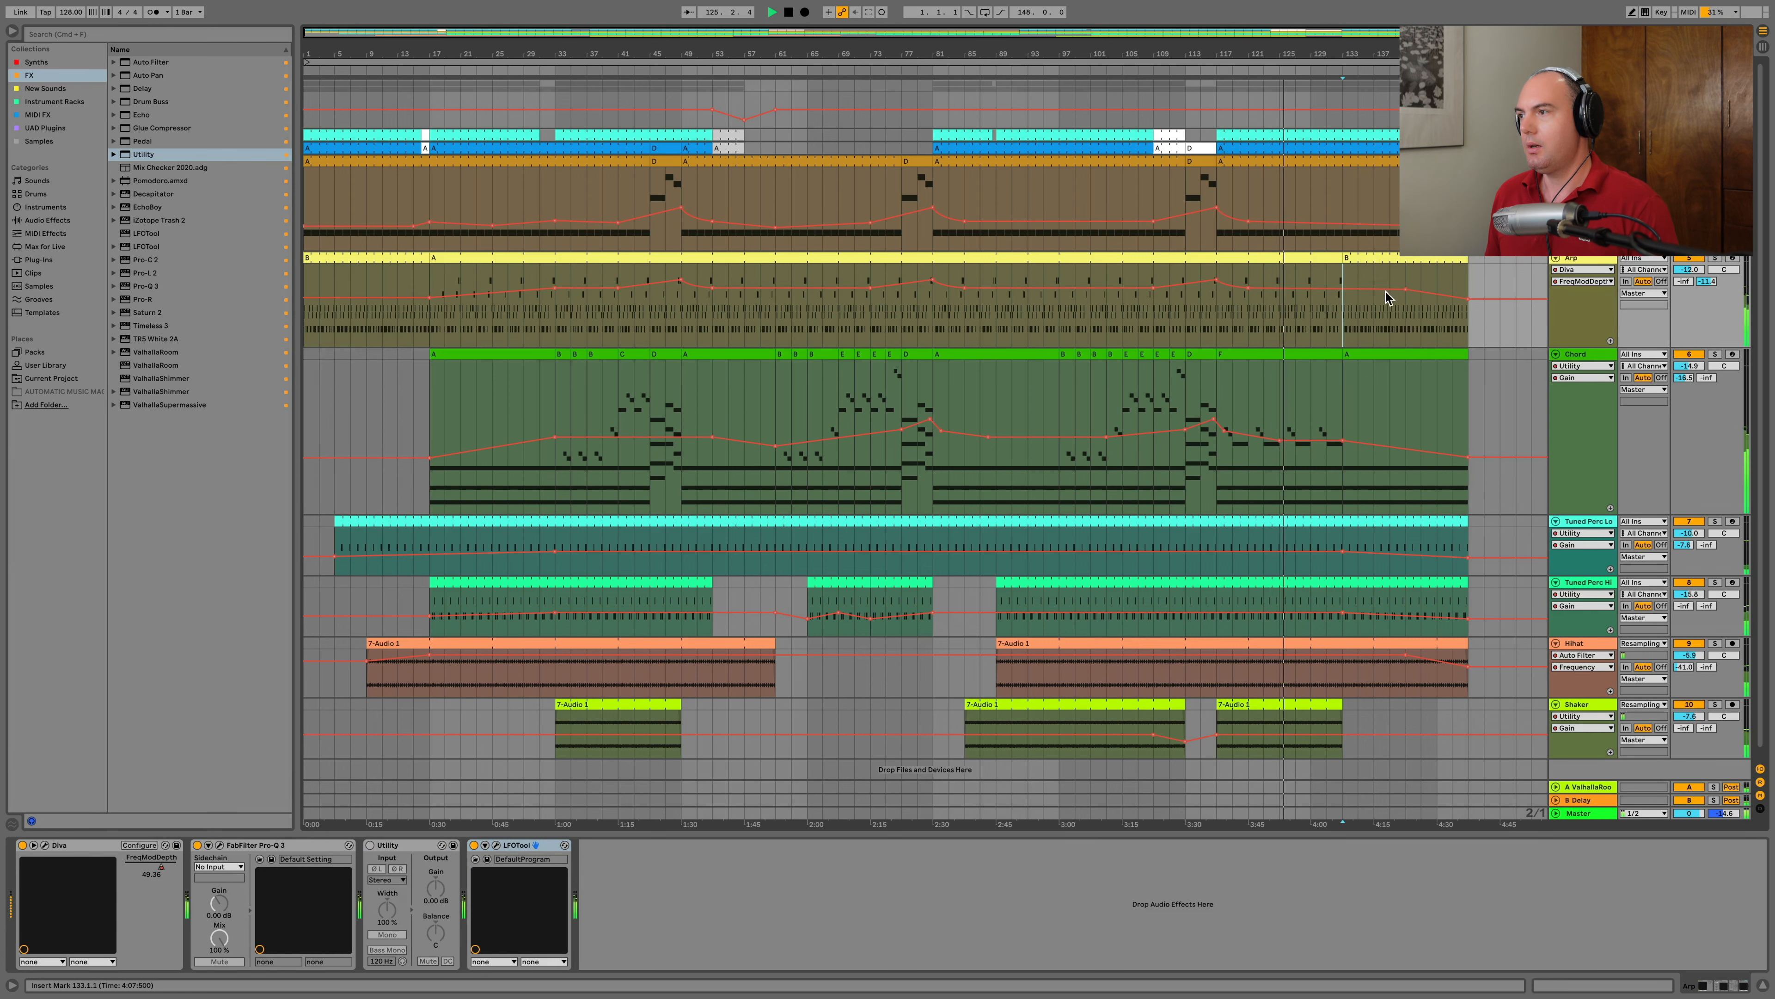
{"action": "left_click", "coordinate": [1381, 259]}
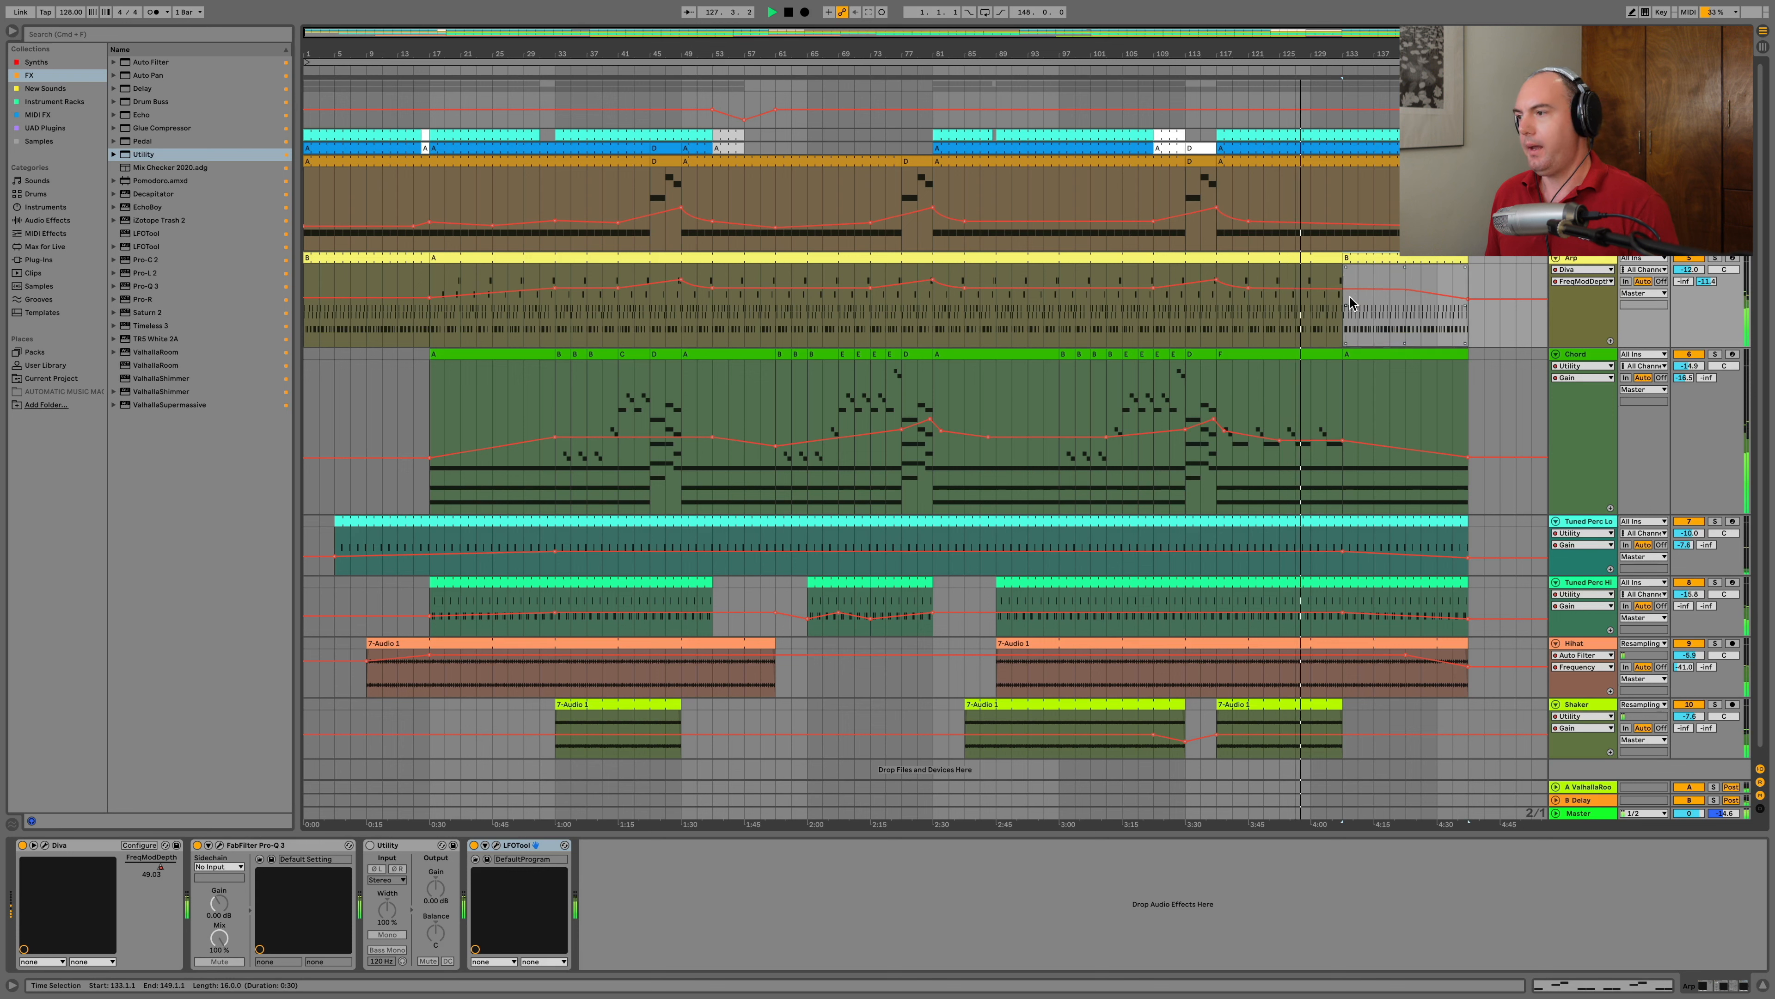
{"action": "left_click", "coordinate": [1374, 355]}
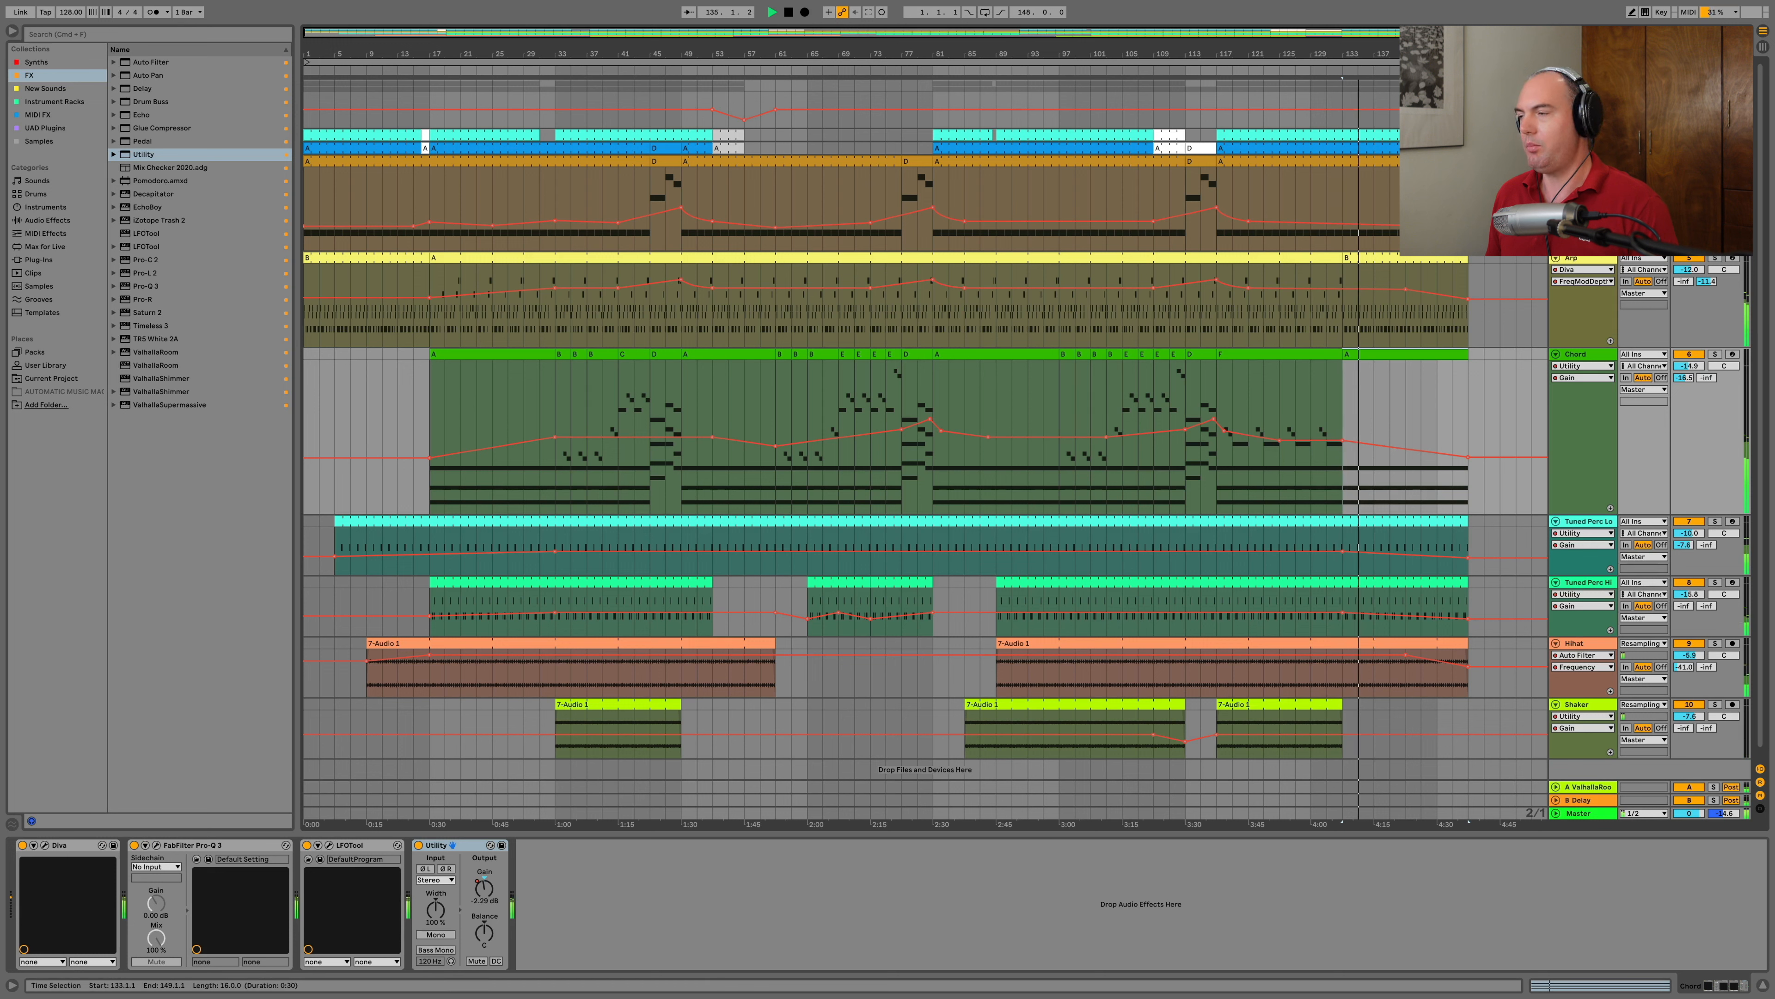
{"action": "left_click", "coordinate": [1430, 135]}
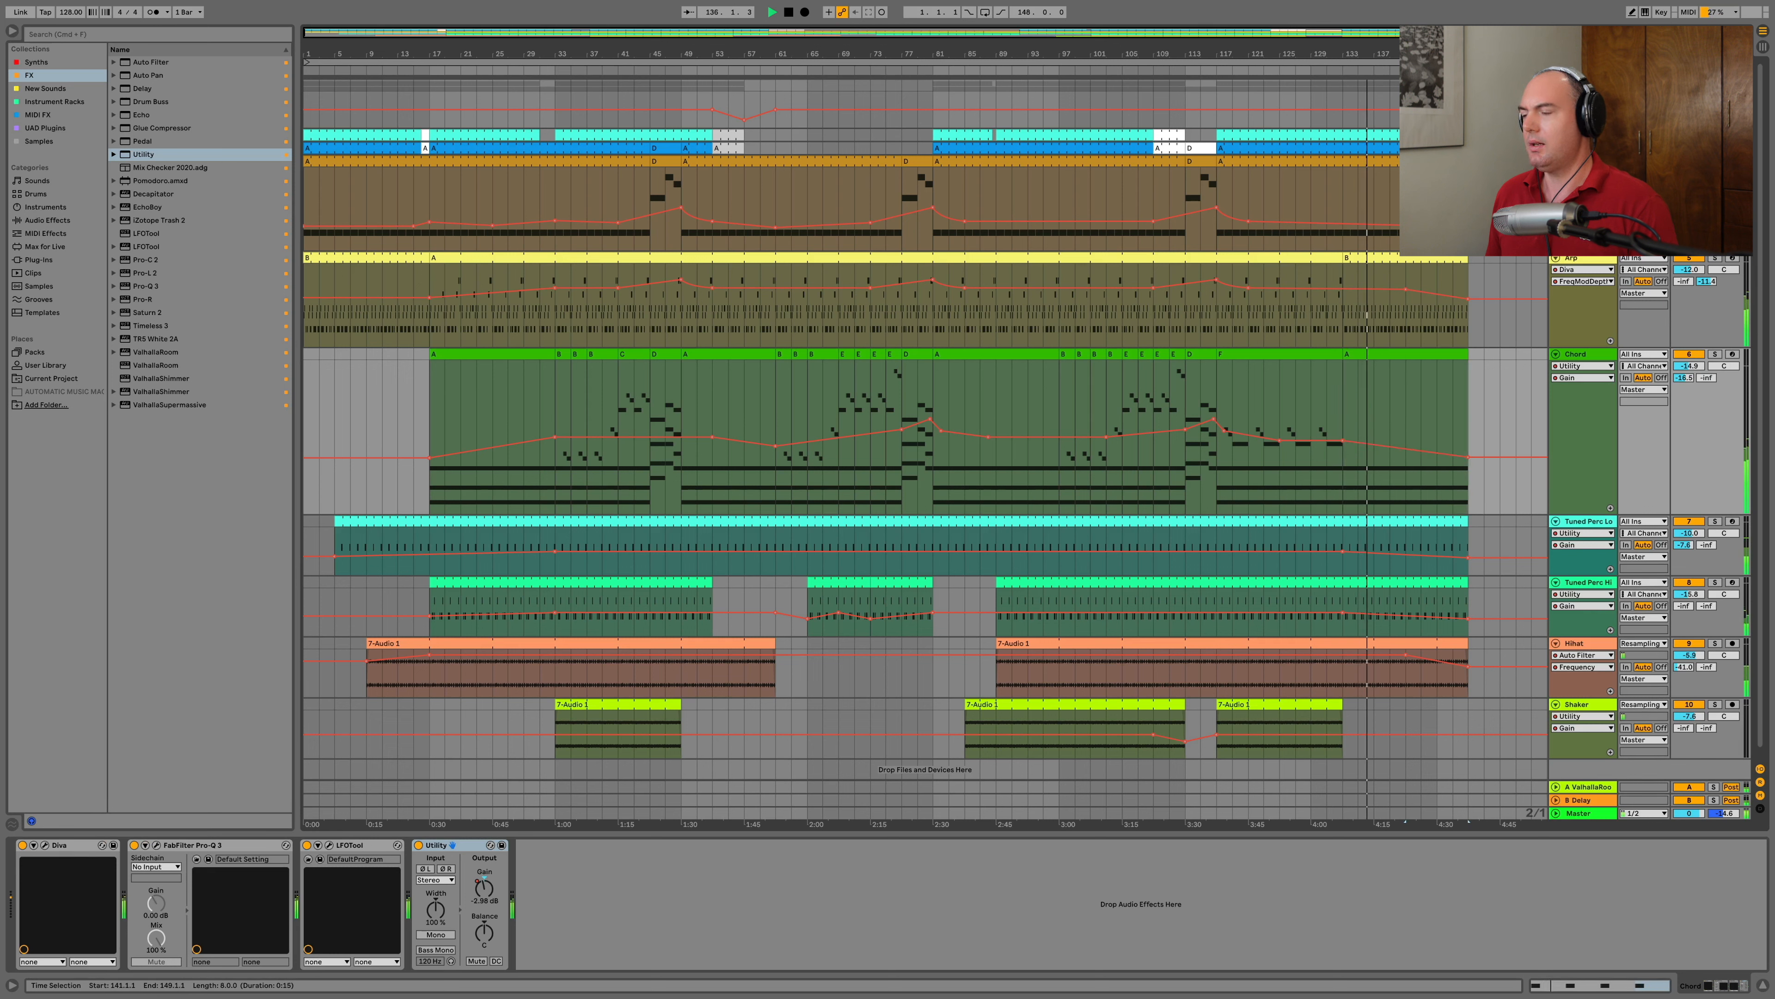